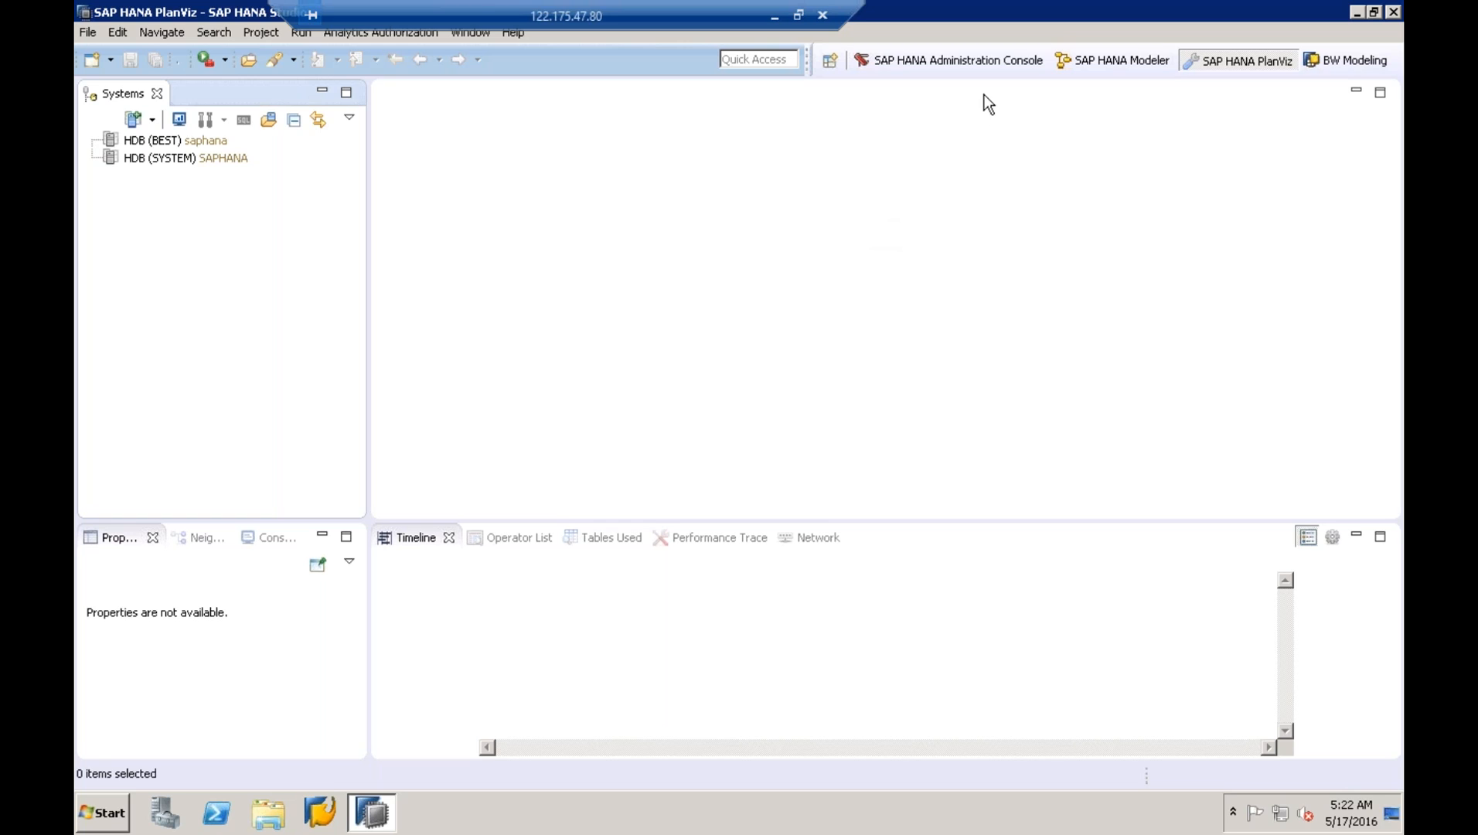
- Minimize SAP HANA Studio to the desktop, then open and close the Start menu
click(1358, 12)
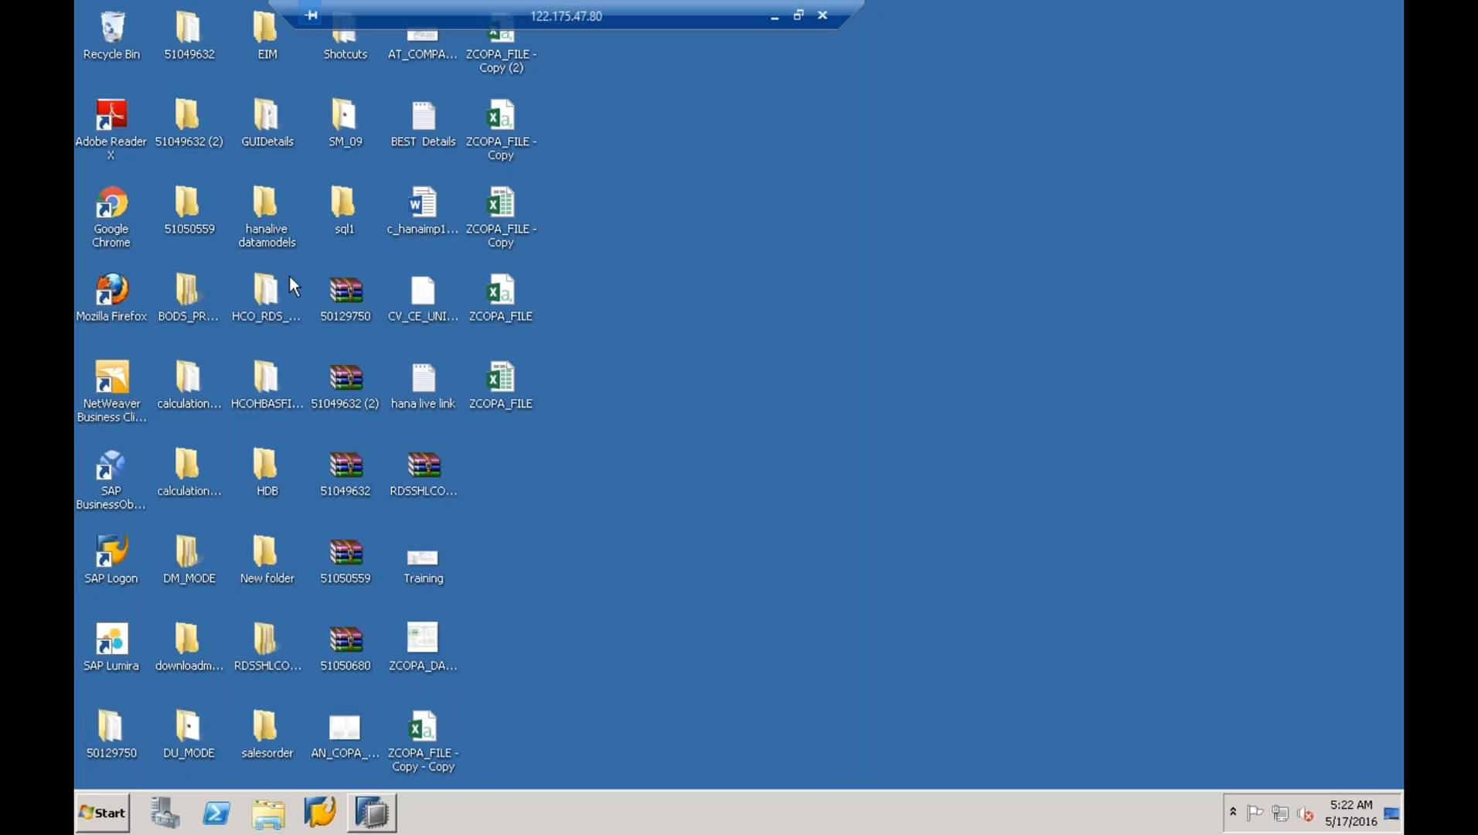
drag(483, 11, 749, 10)
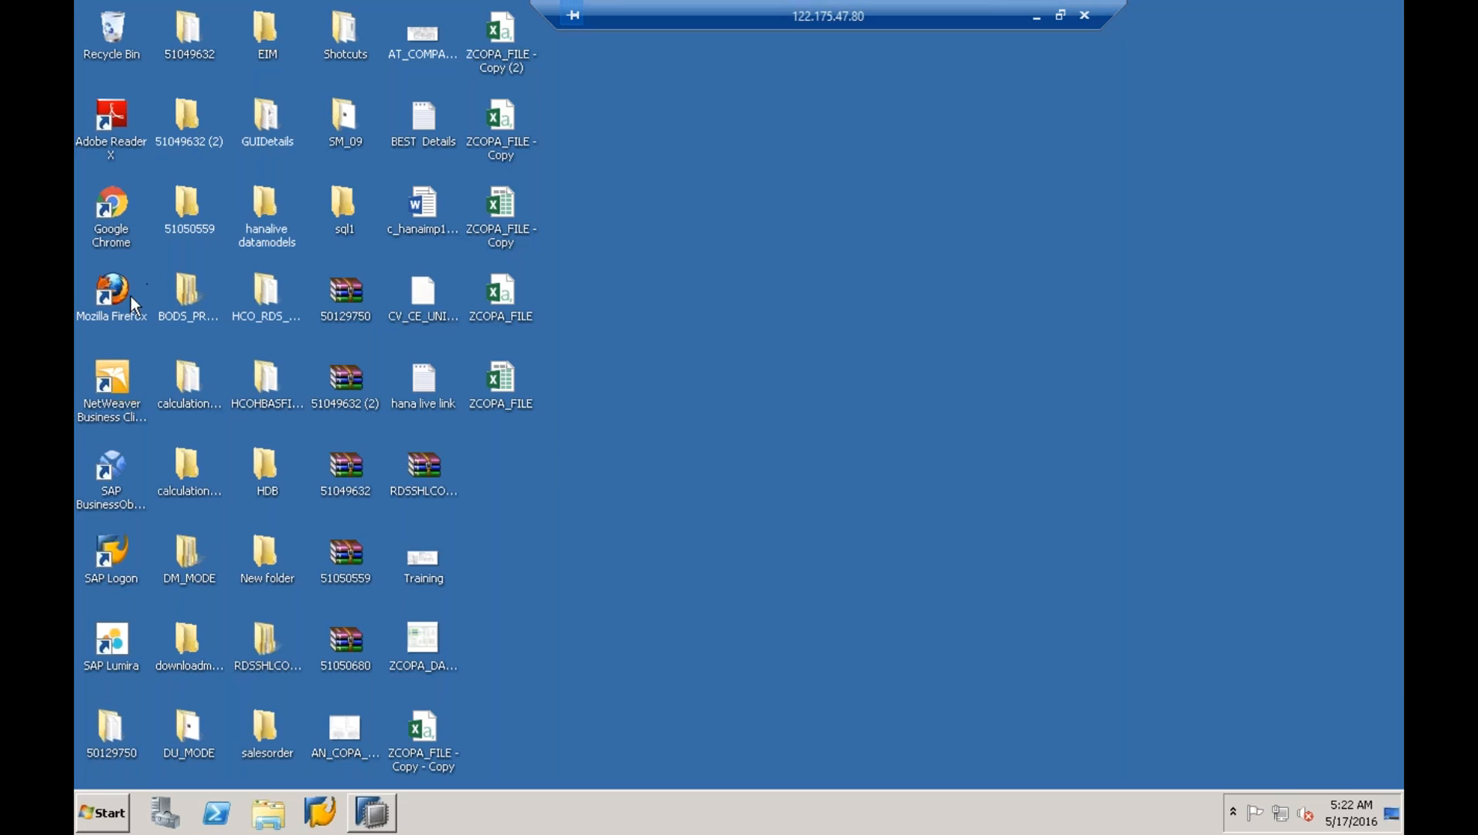
click(116, 810)
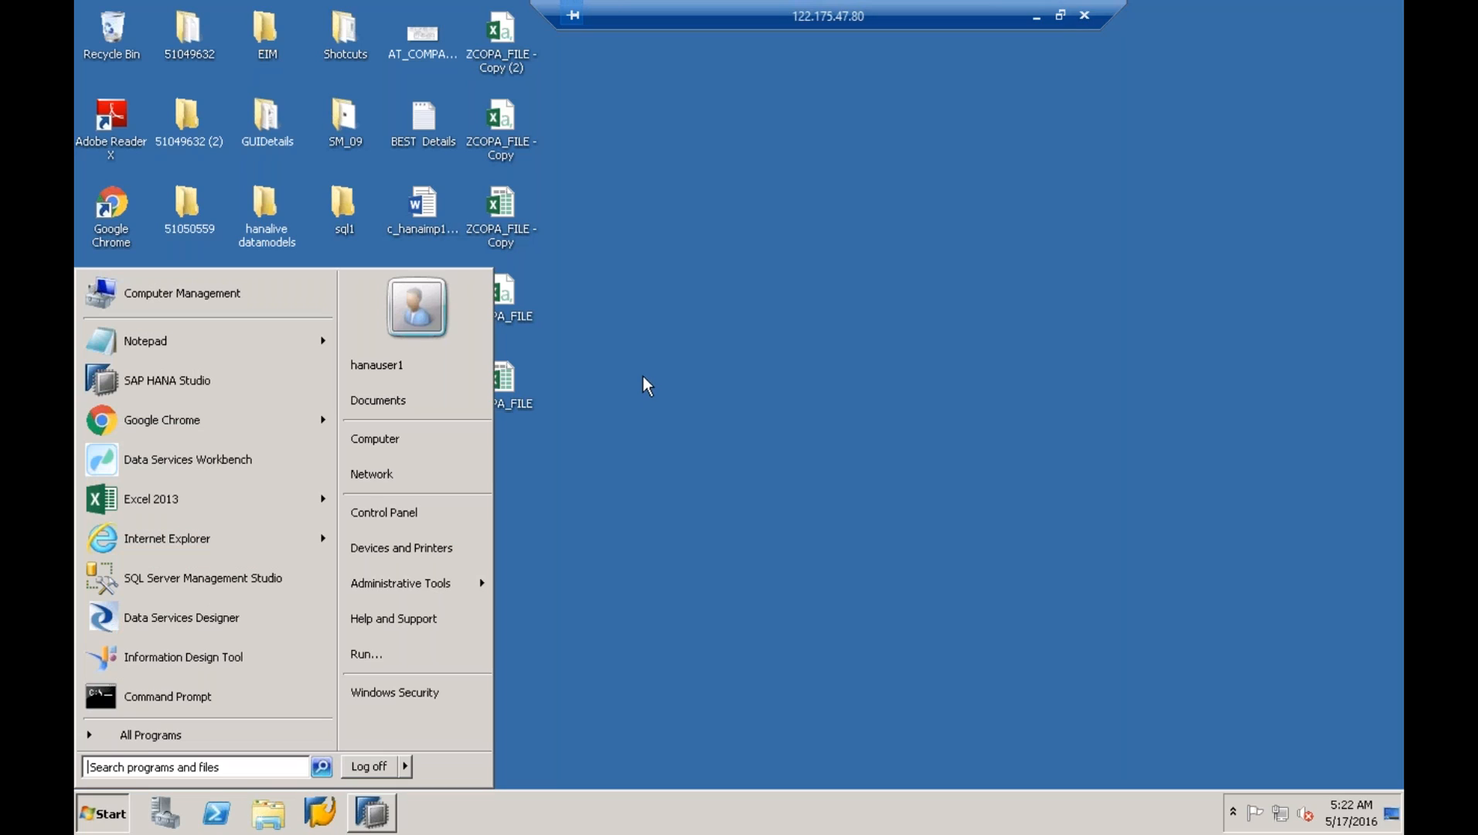
click(844, 425)
- Copy the first explorer URL from the 'hana live link' file in Notepad
double_click(449, 409)
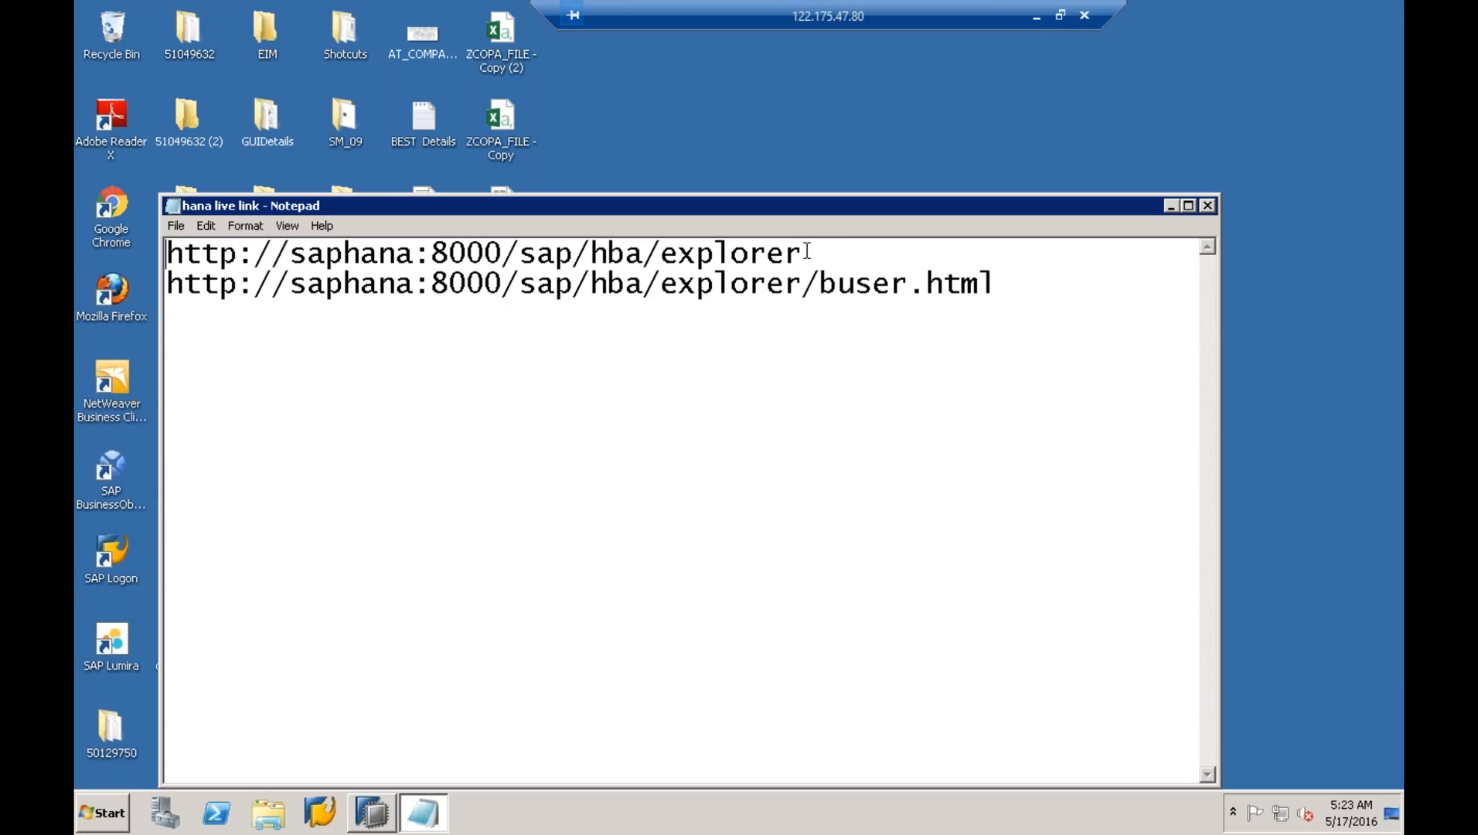
drag(807, 252, 85, 253)
right_click(212, 252)
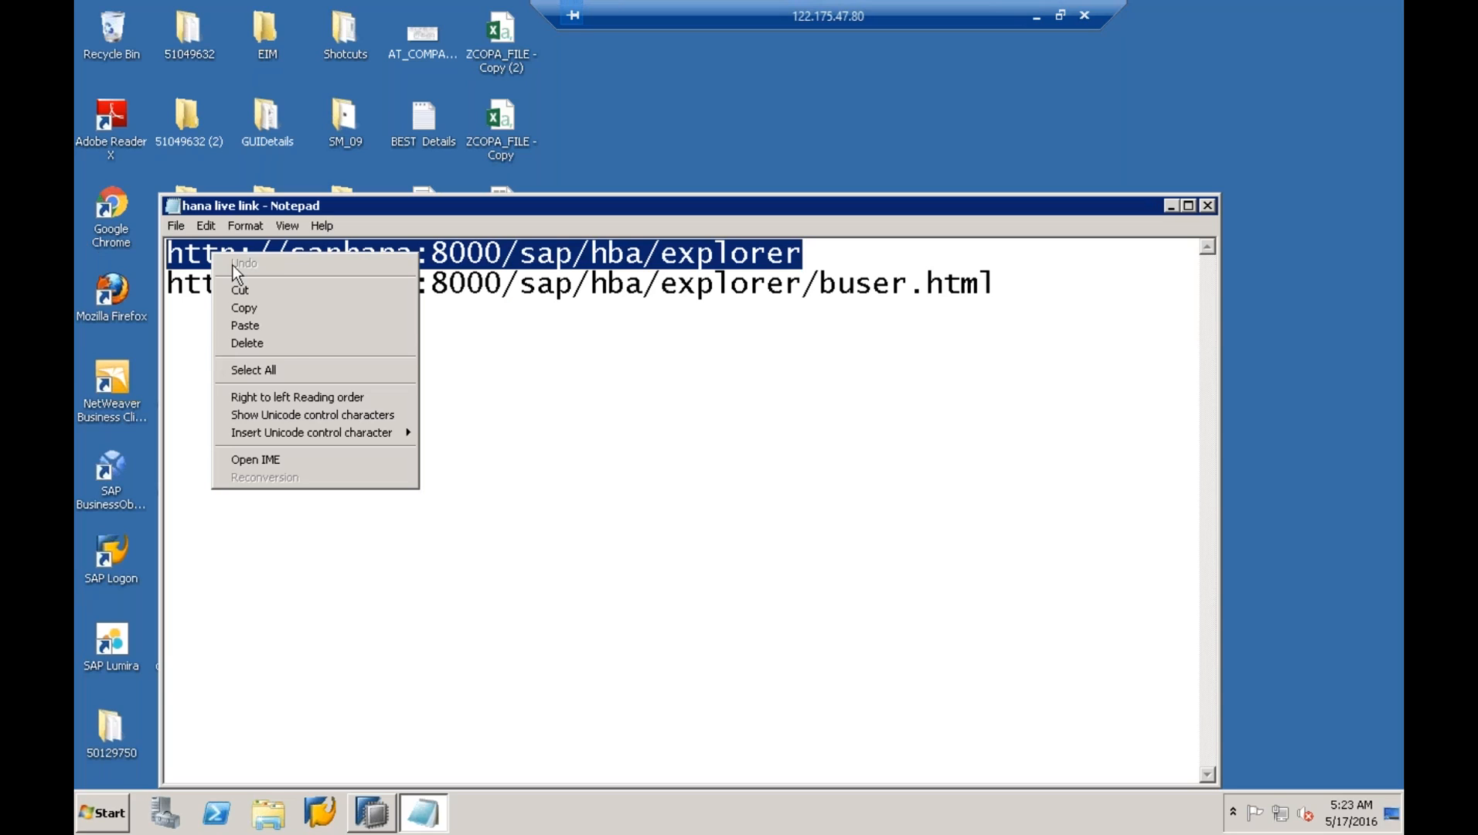
click(278, 311)
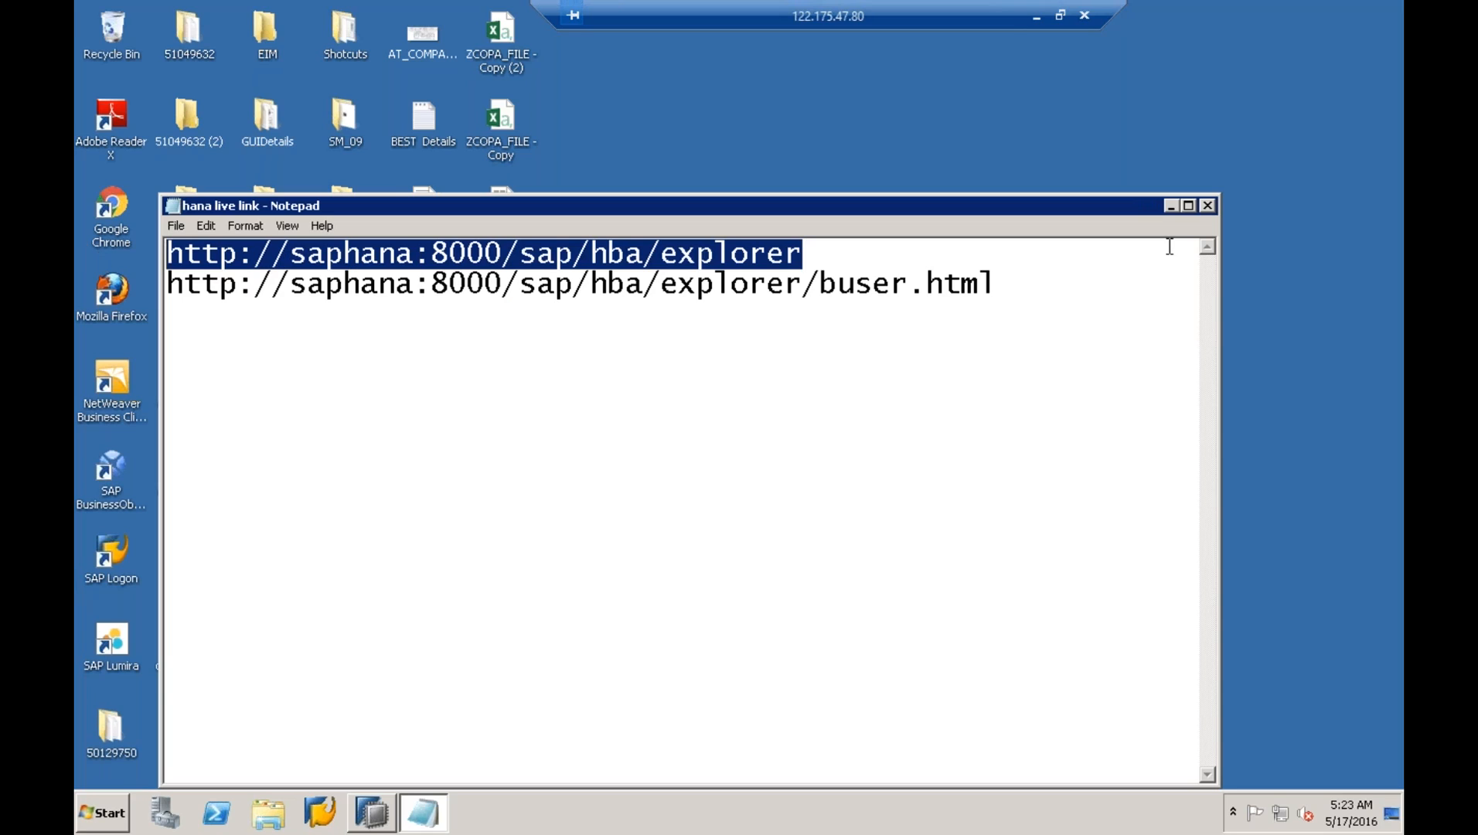
- Close Notepad and launch Google Chrome from the Start menu
click(1207, 205)
click(104, 813)
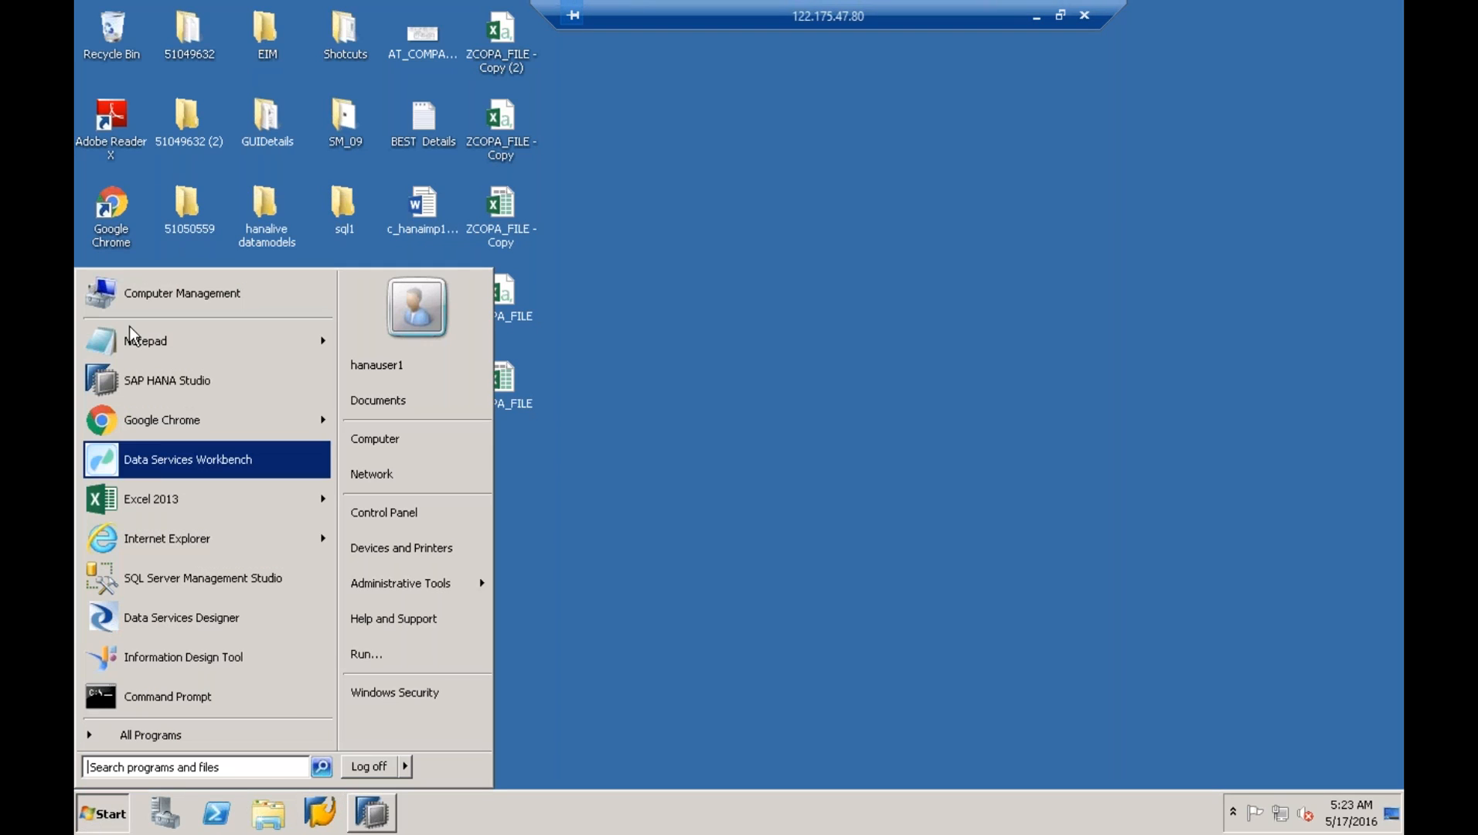
click(144, 418)
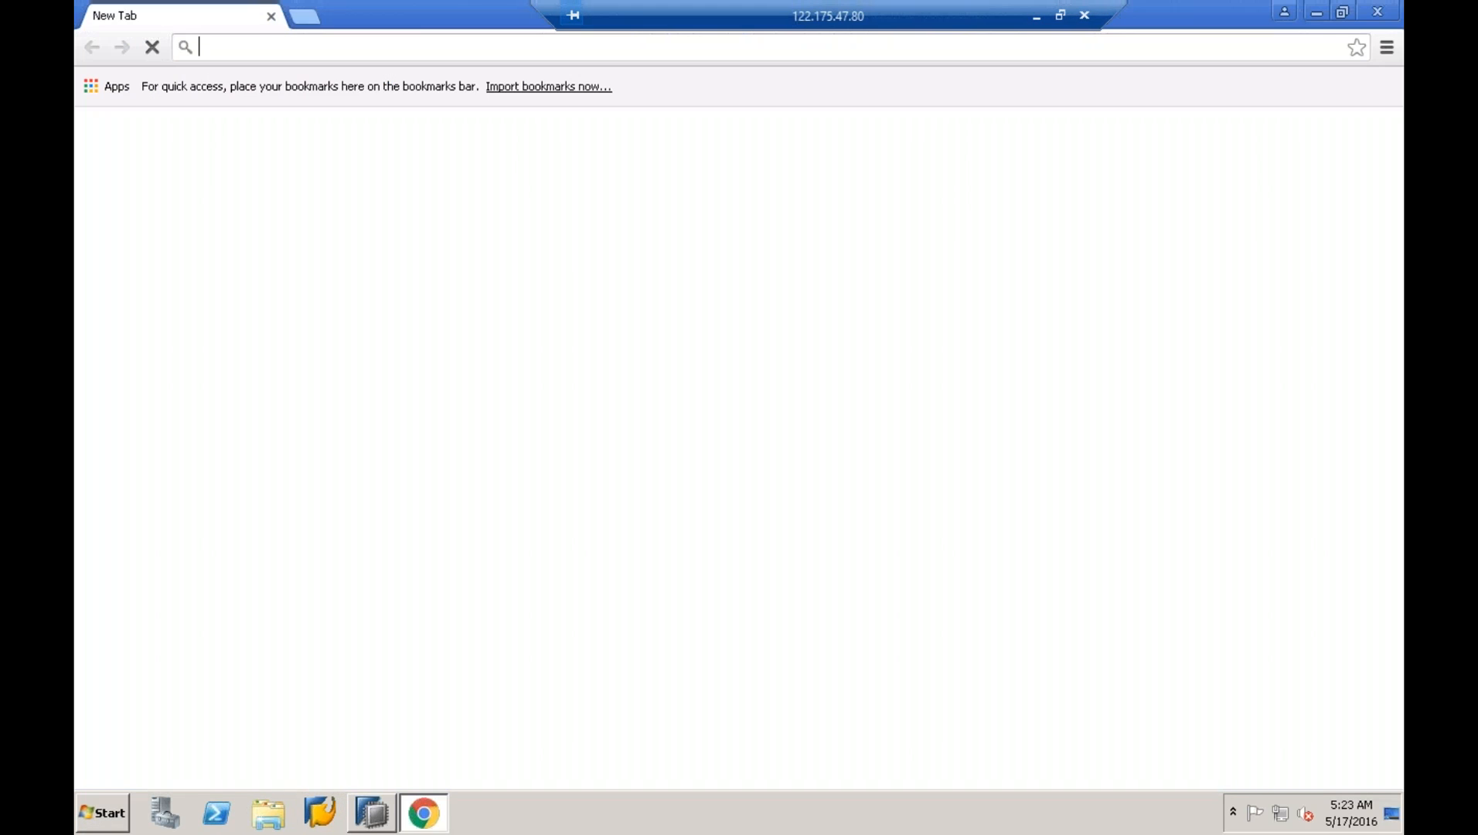
- Load the pasted SAP HANA Live Browser URL in Chrome and dismiss the initialization error
right_click(403, 48)
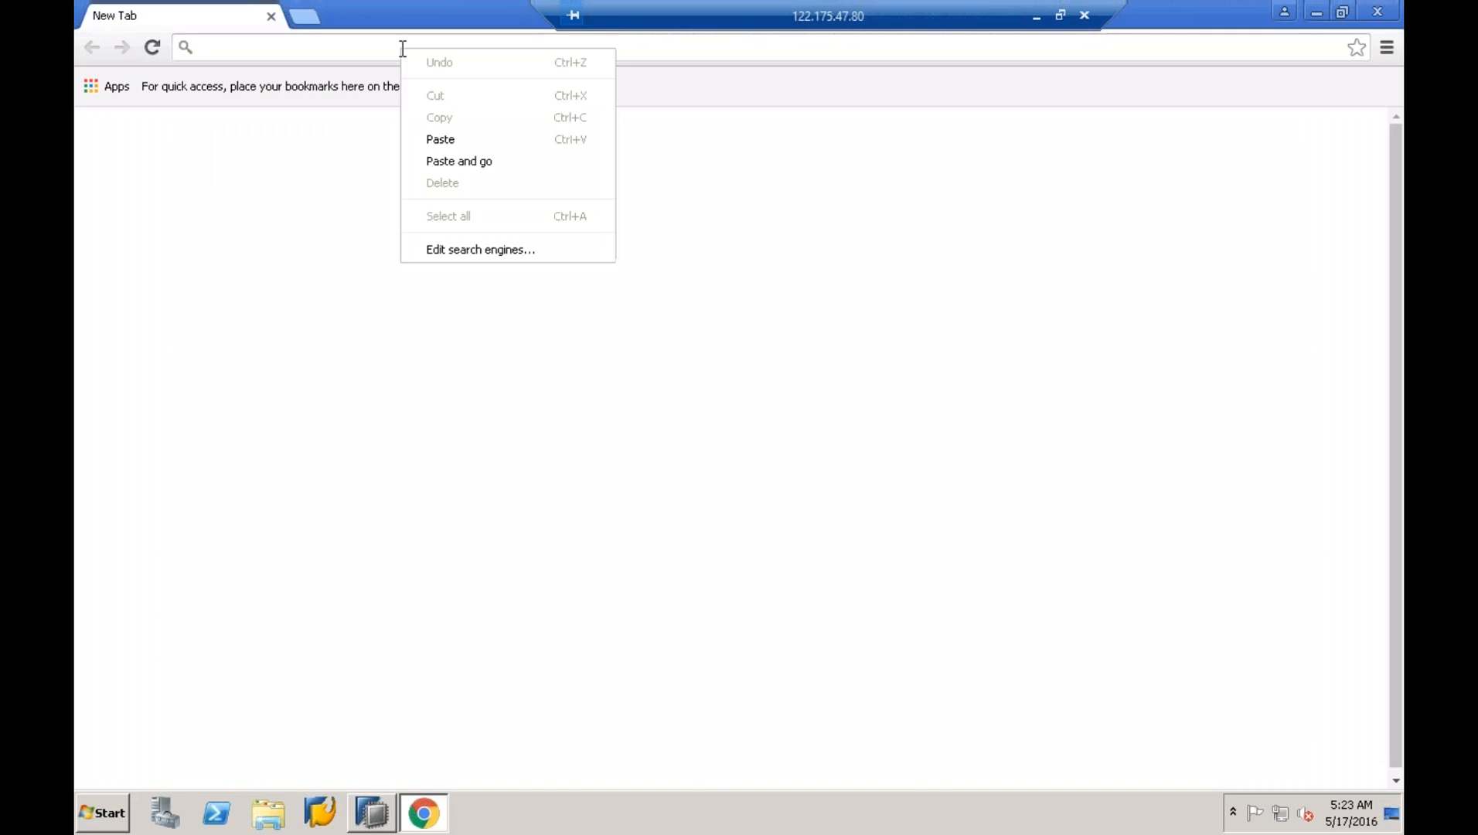
click(453, 137)
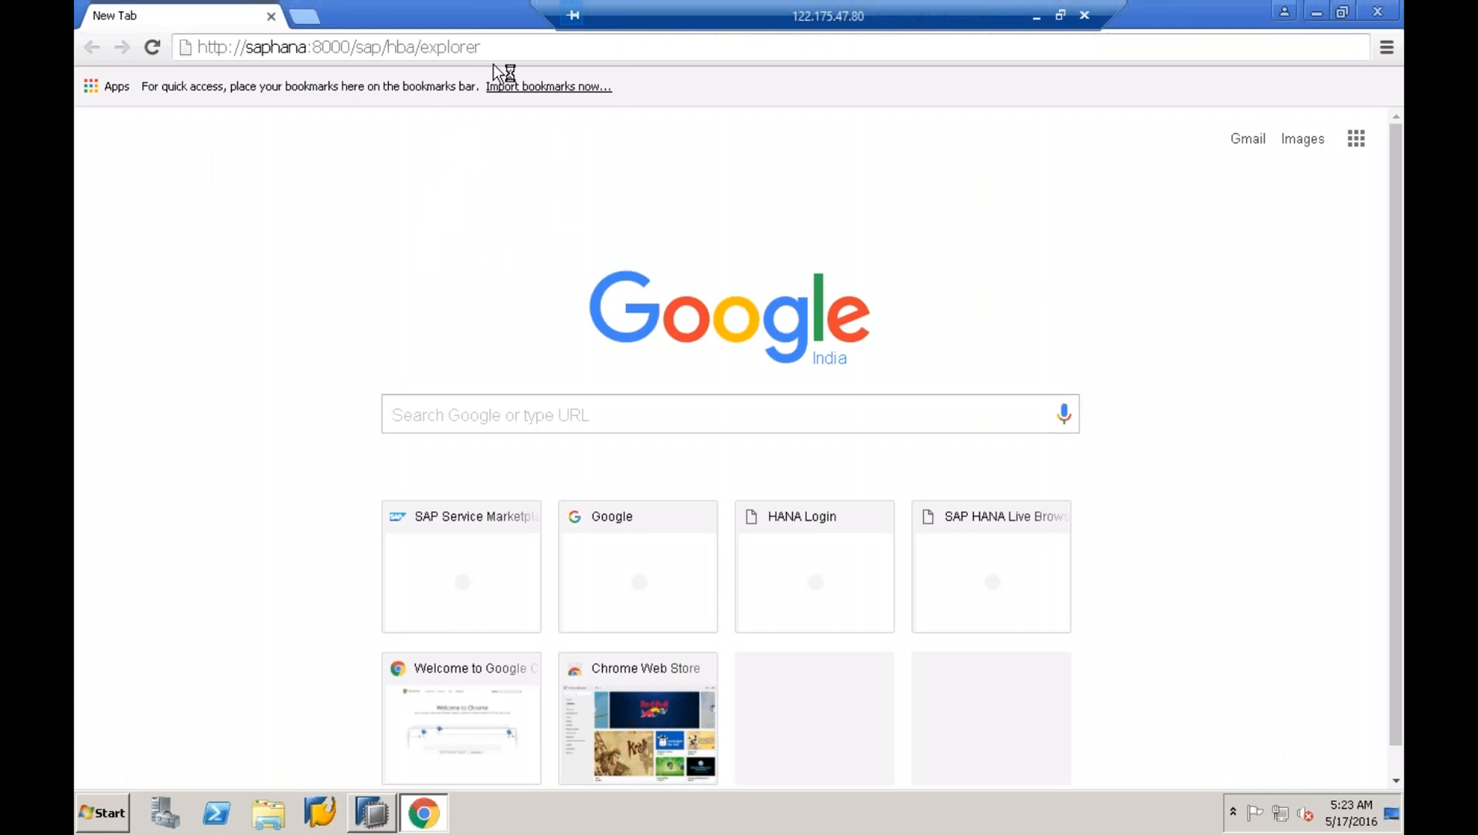
key(Return)
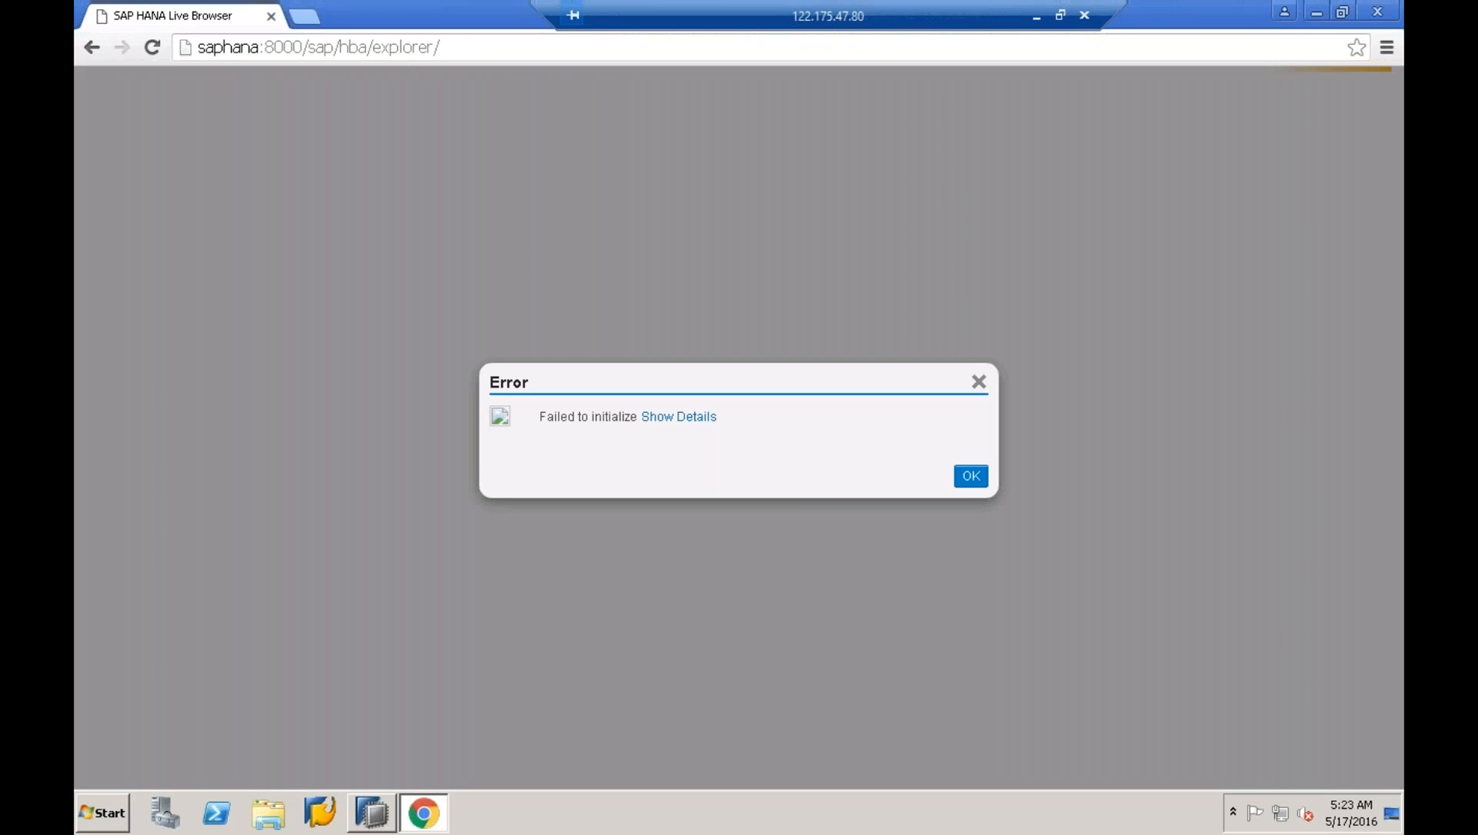
click(977, 479)
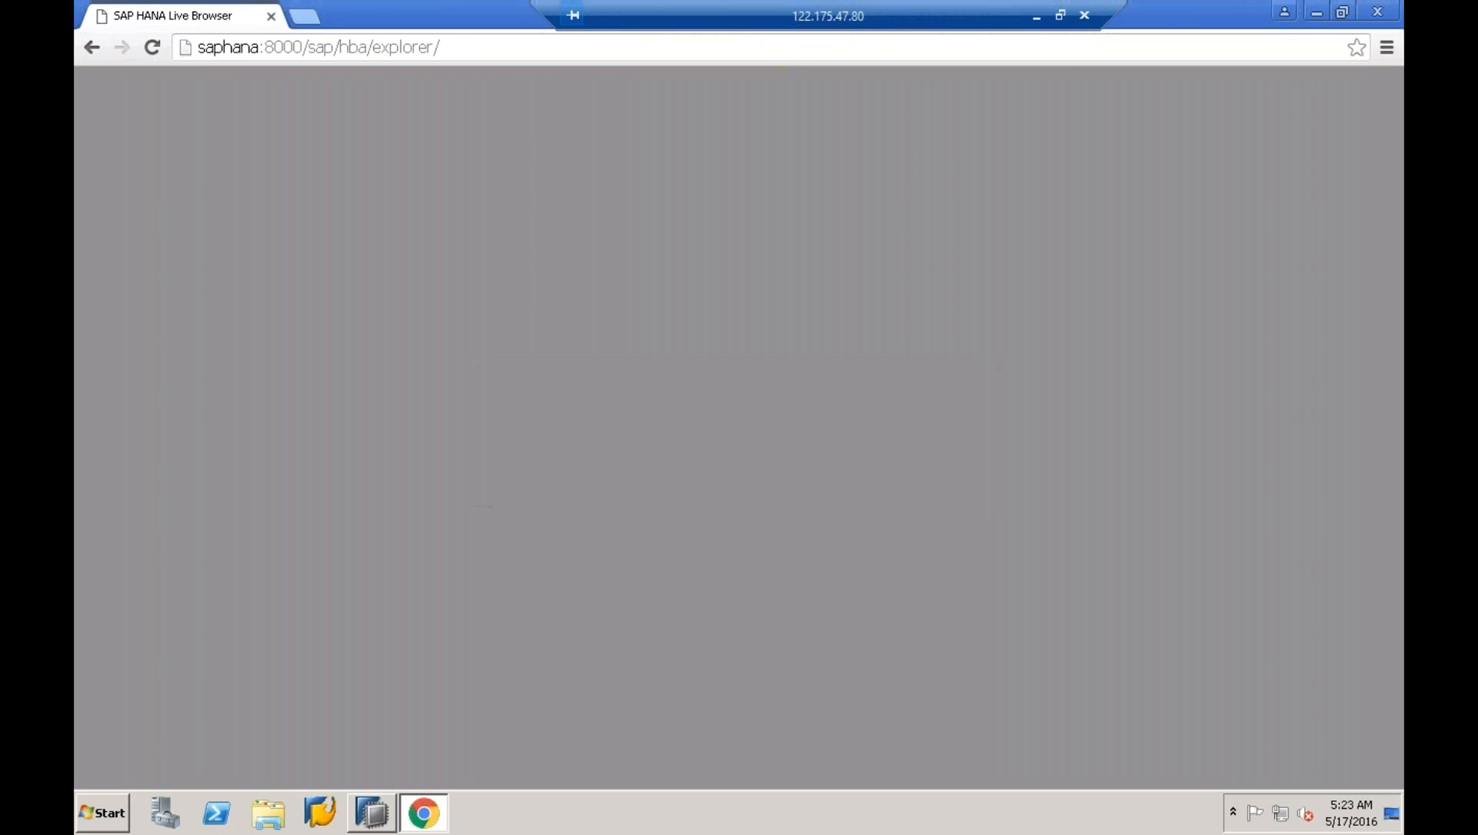
- Open and close Chrome's main menu, then select the page address to reload
click(1387, 48)
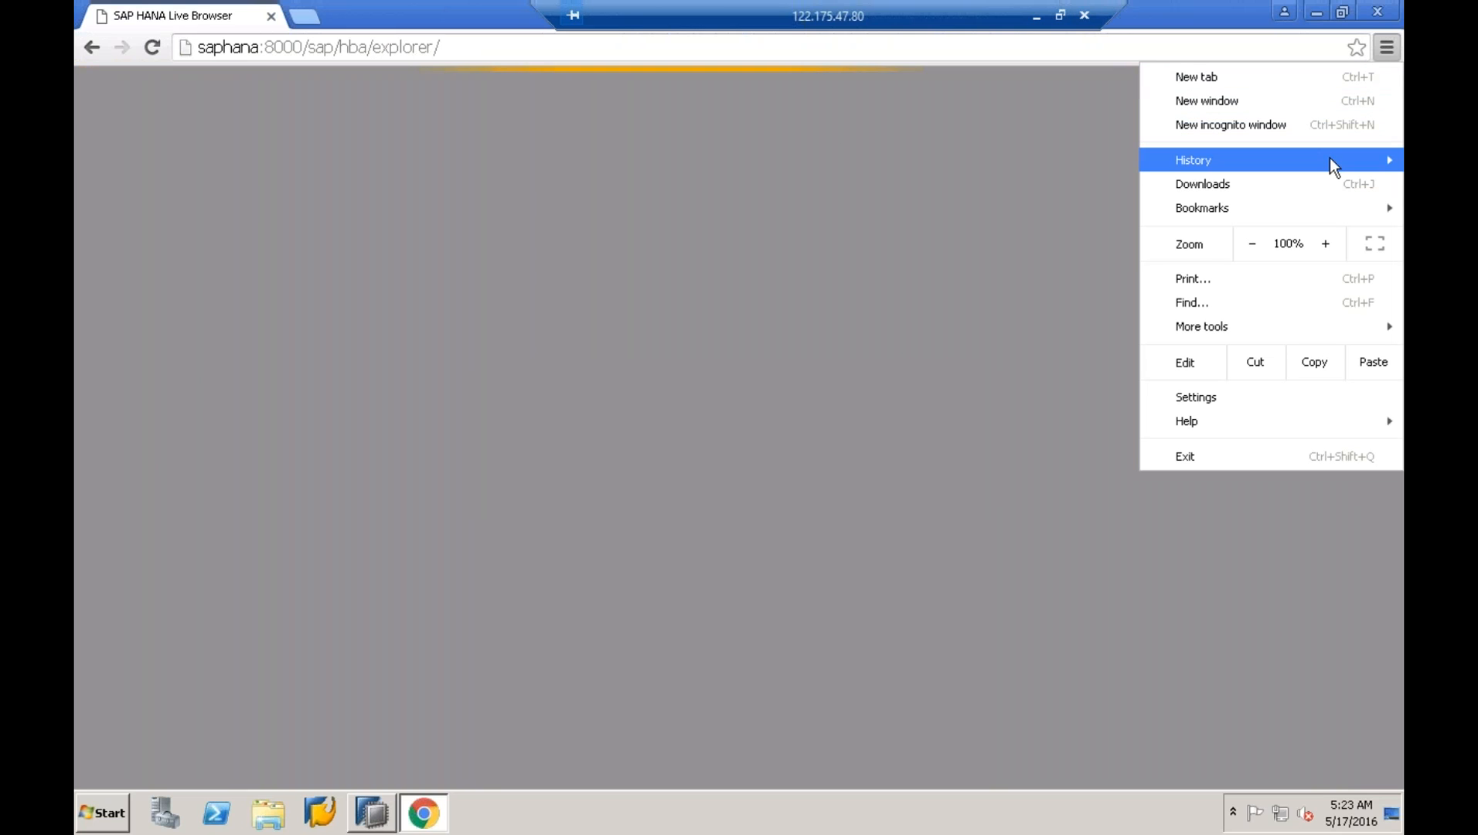
mouse_move(1329, 161)
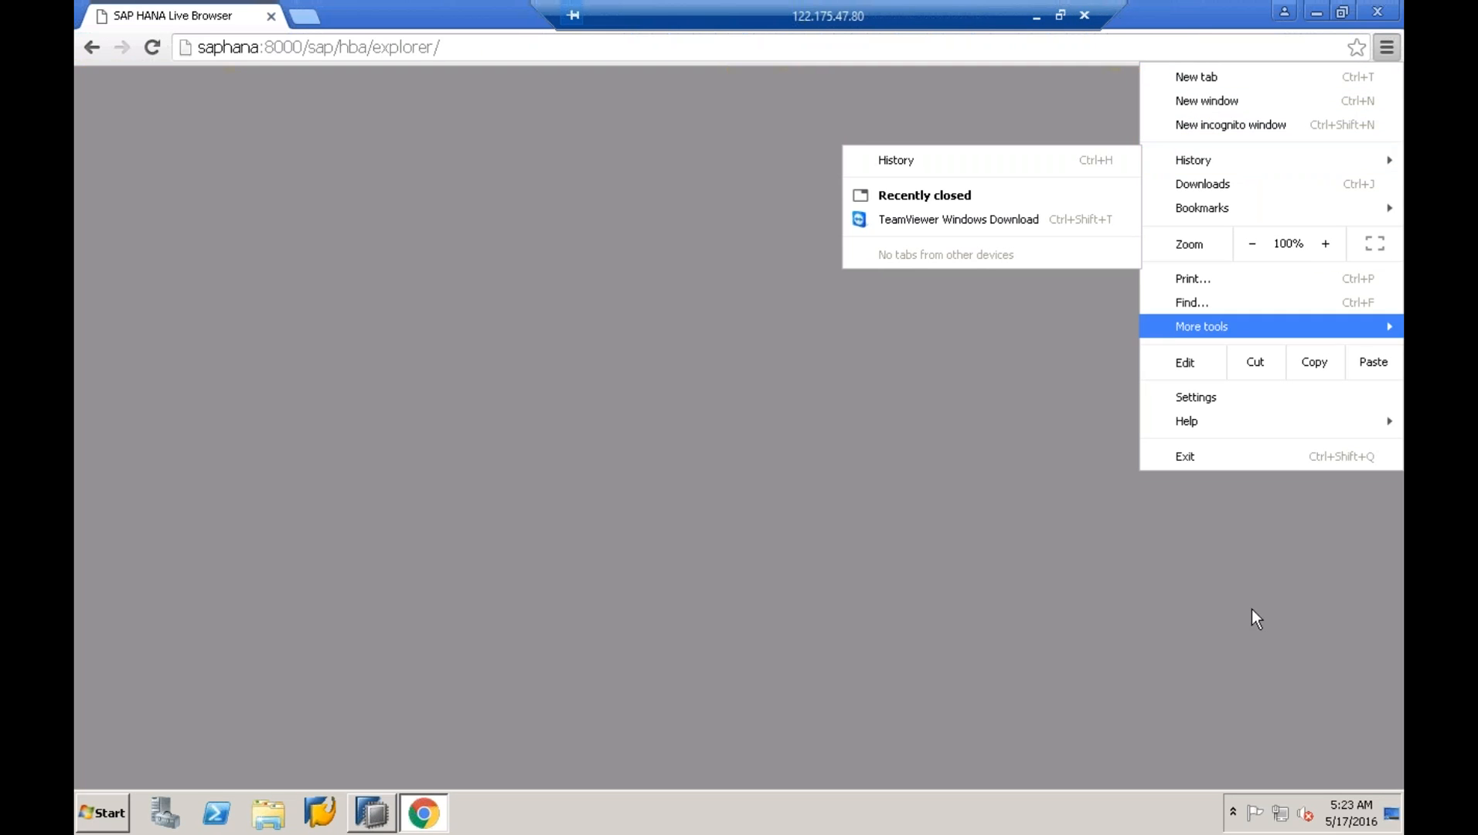
click(1259, 603)
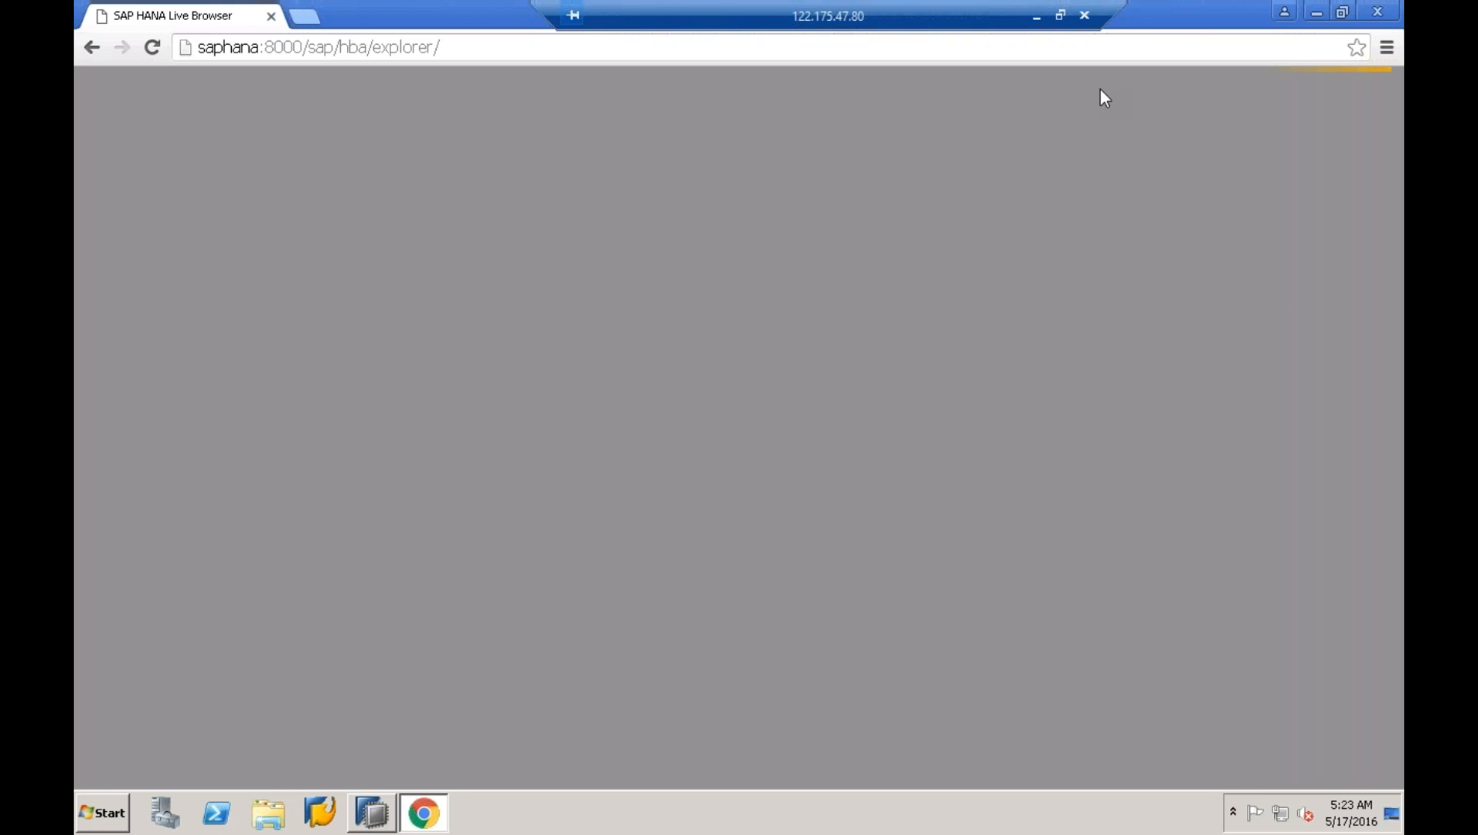
click(603, 47)
- Reload the HANA Live Browser page and log on with the filled-in HANA credentials
key(Return)
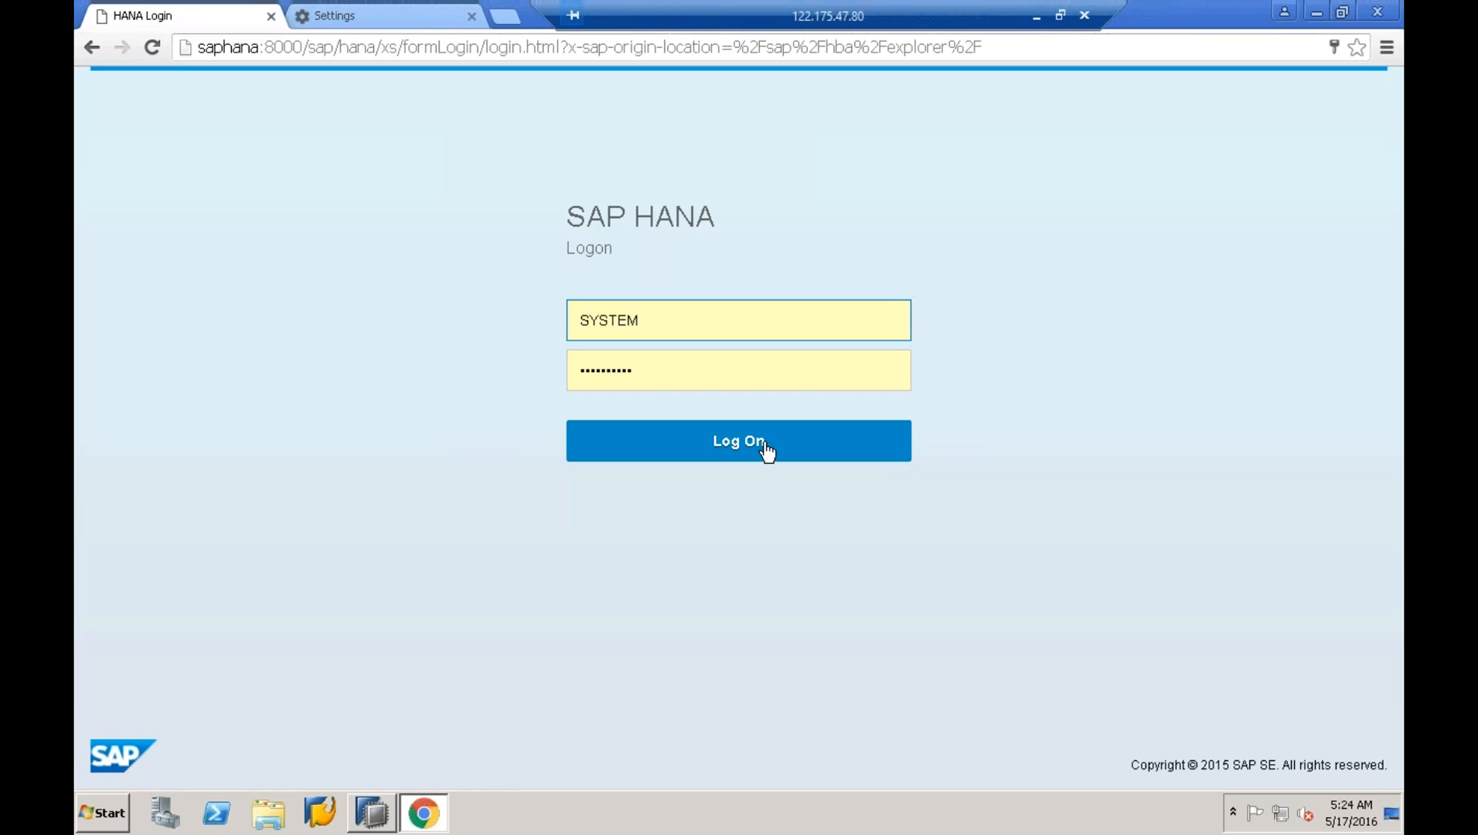
click(766, 451)
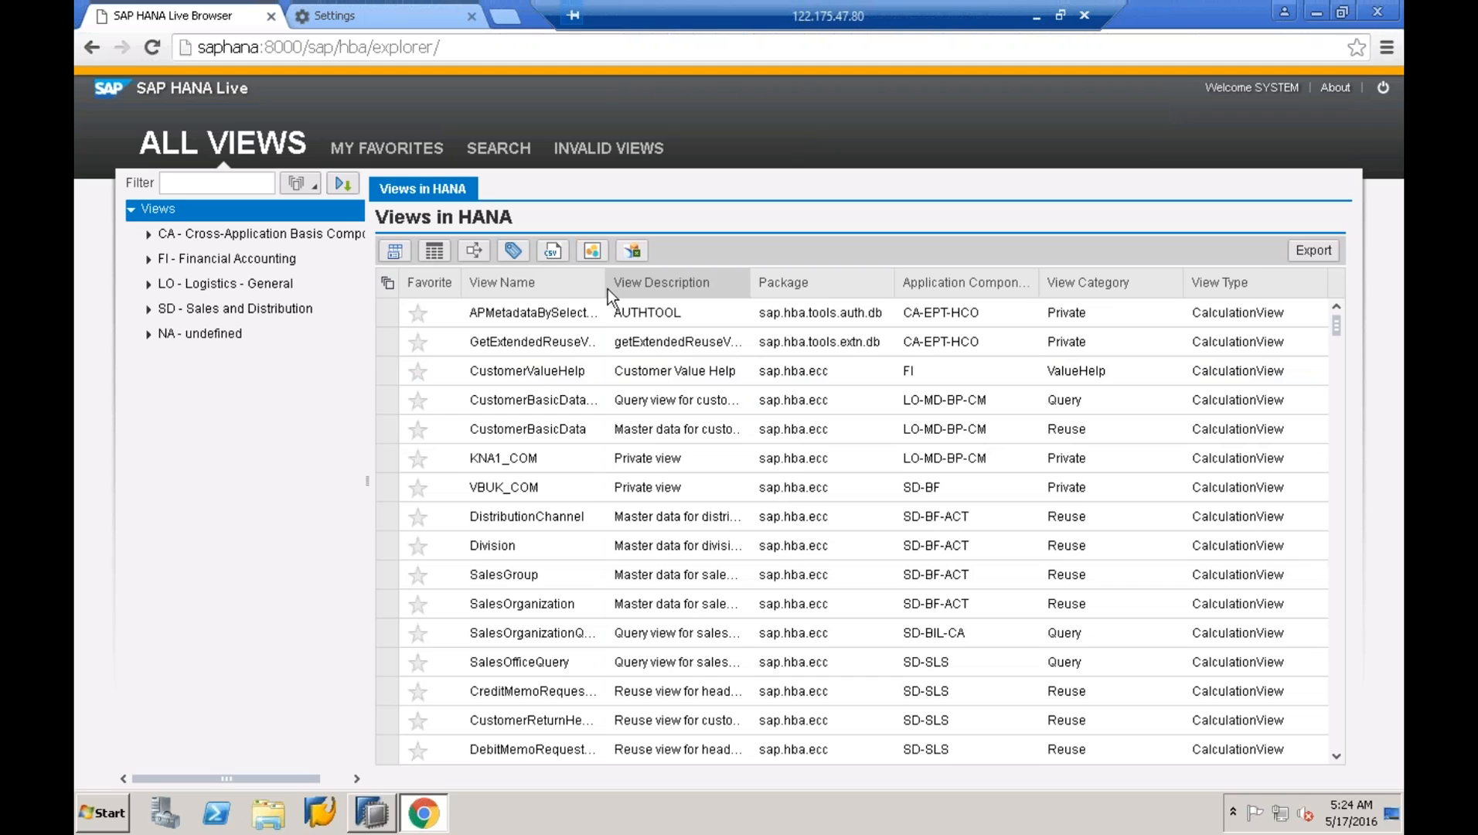
- Widen View Name and filter SD > SD-SLS > Query to list only SalesOfficeQuery
drag(606, 288, 670, 287)
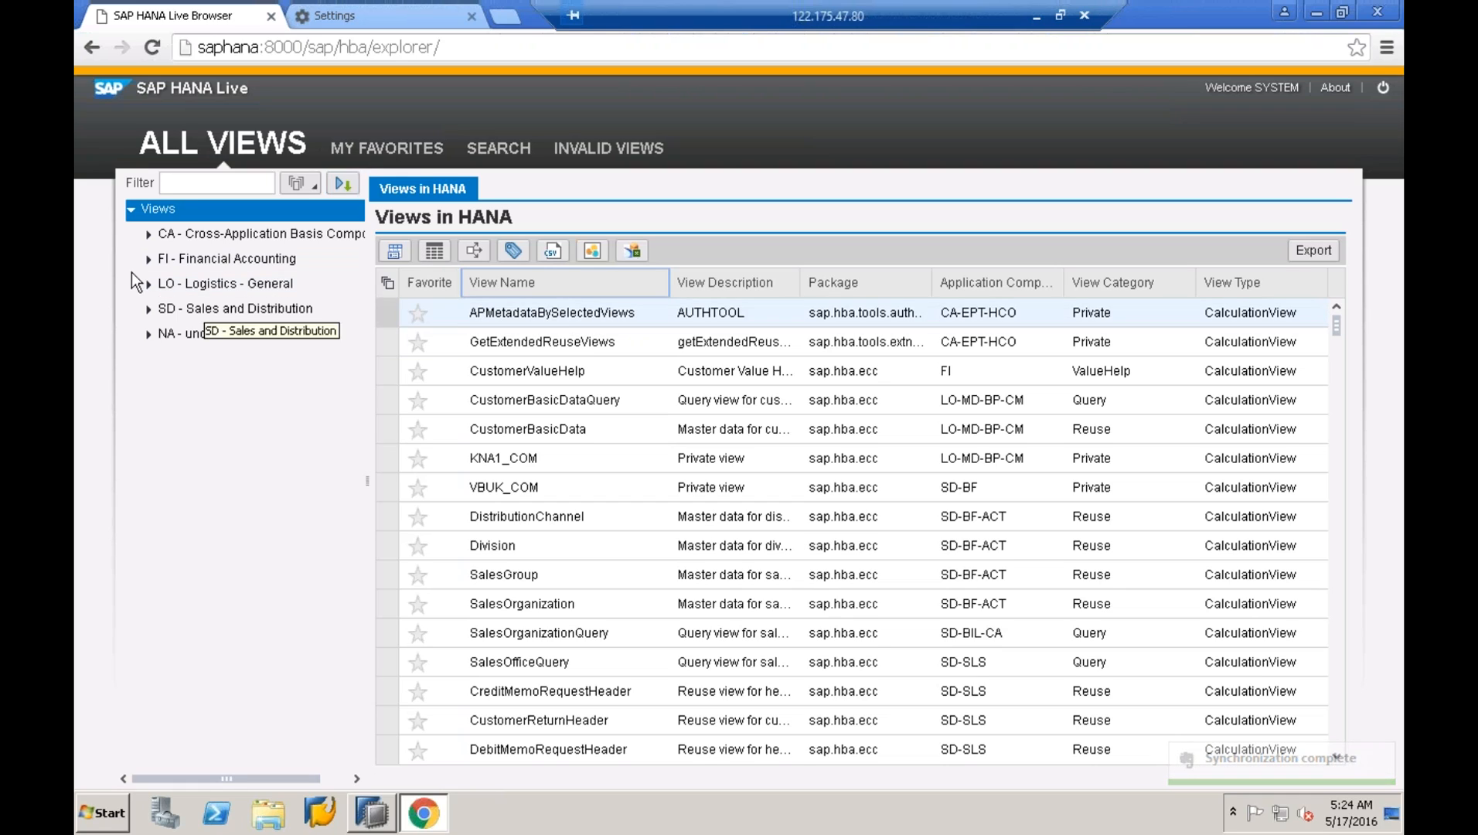
click(148, 309)
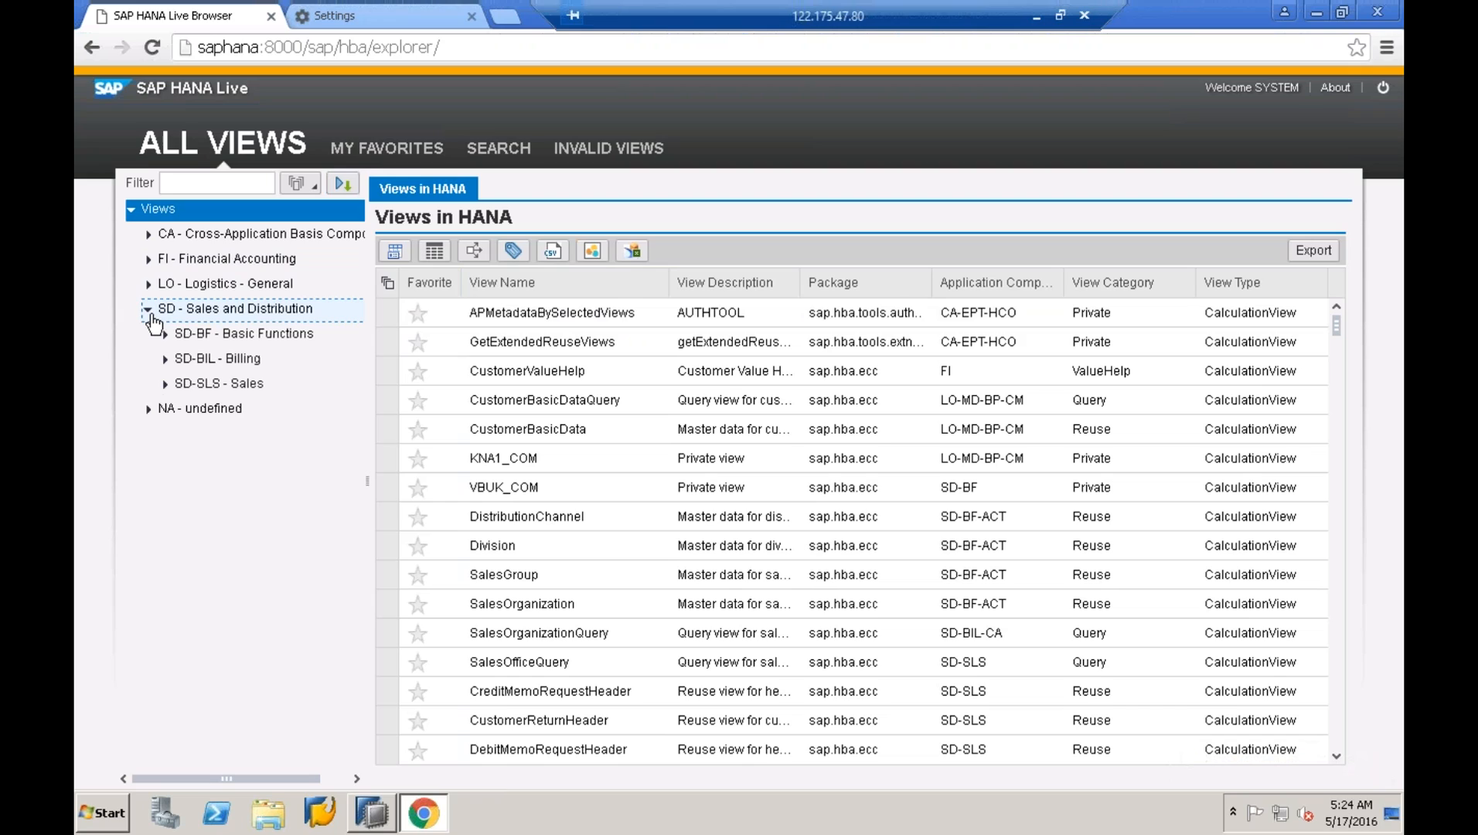
click(165, 384)
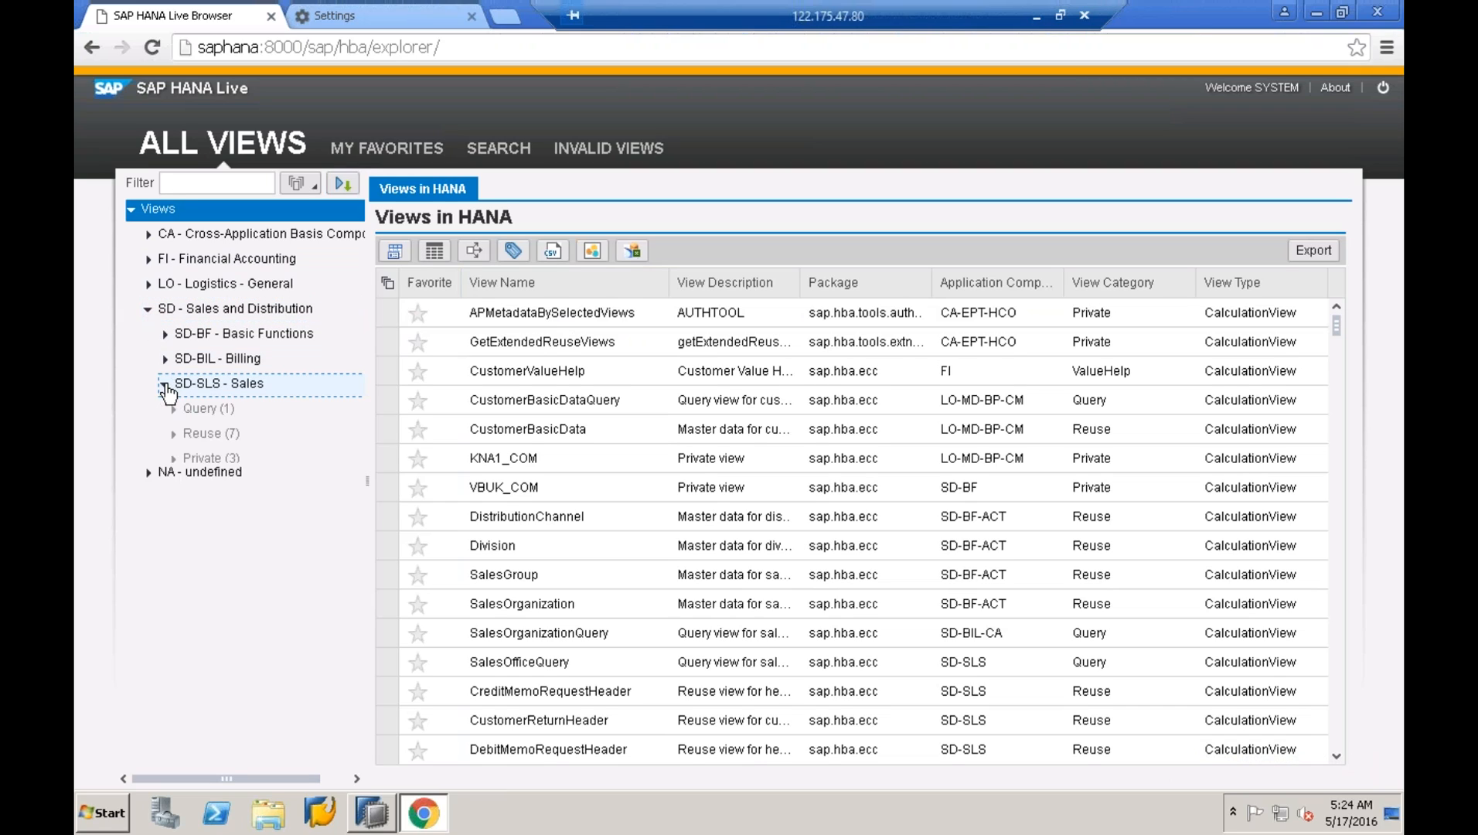
click(182, 409)
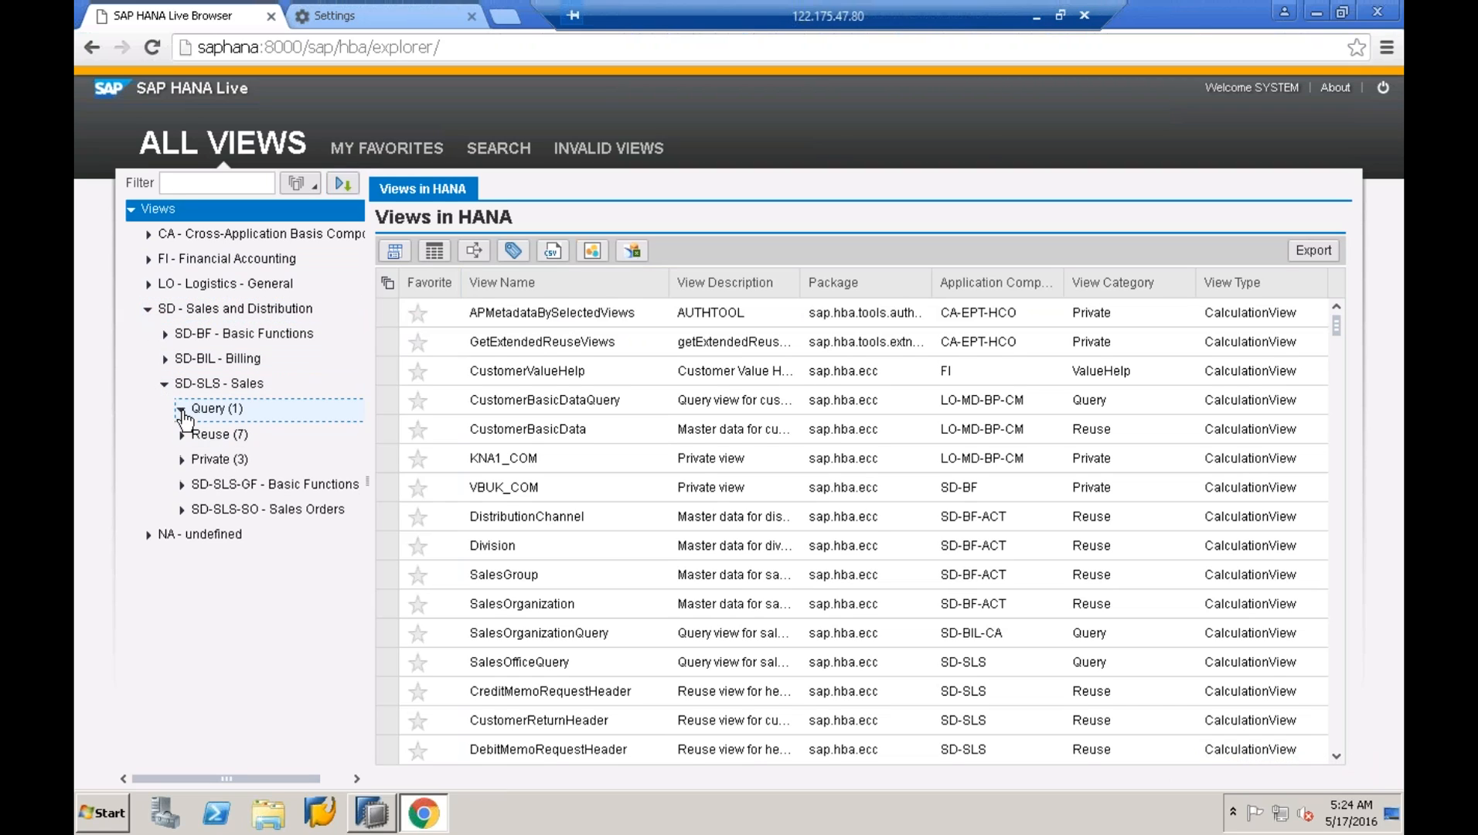
click(257, 436)
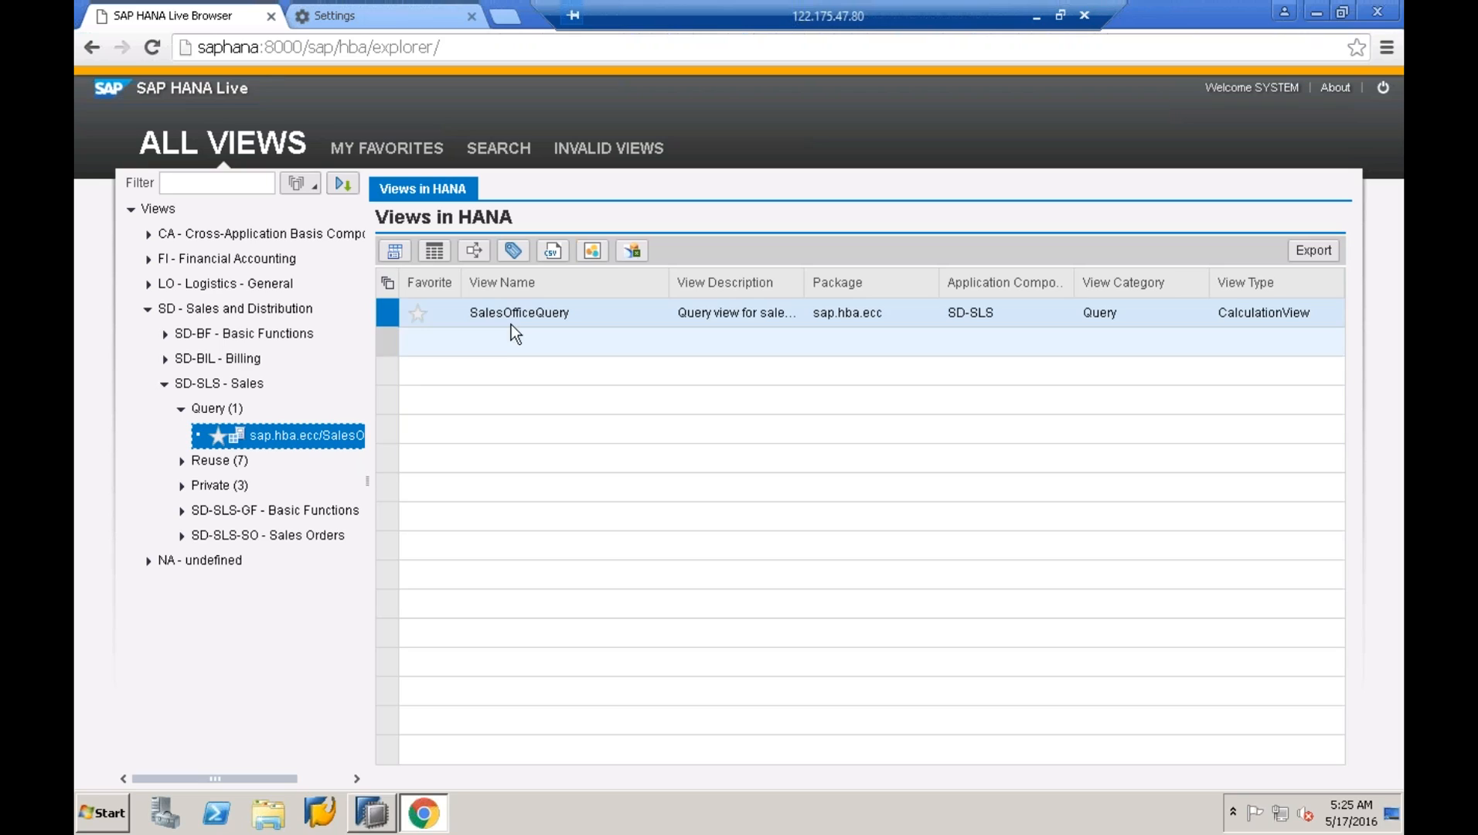
- Select the SalesOfficeQuery row and try to open its definition
click(494, 311)
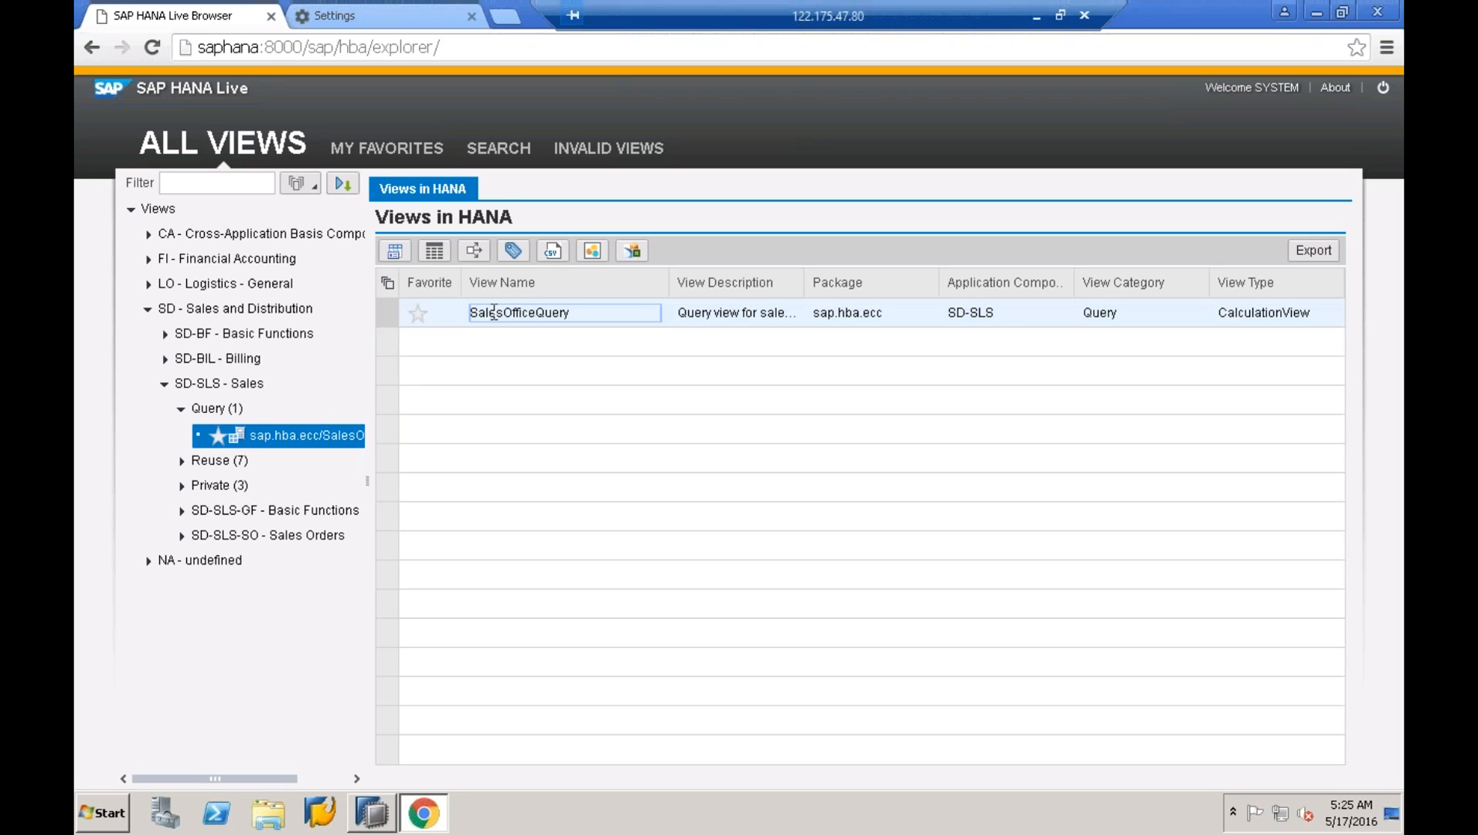
click(396, 252)
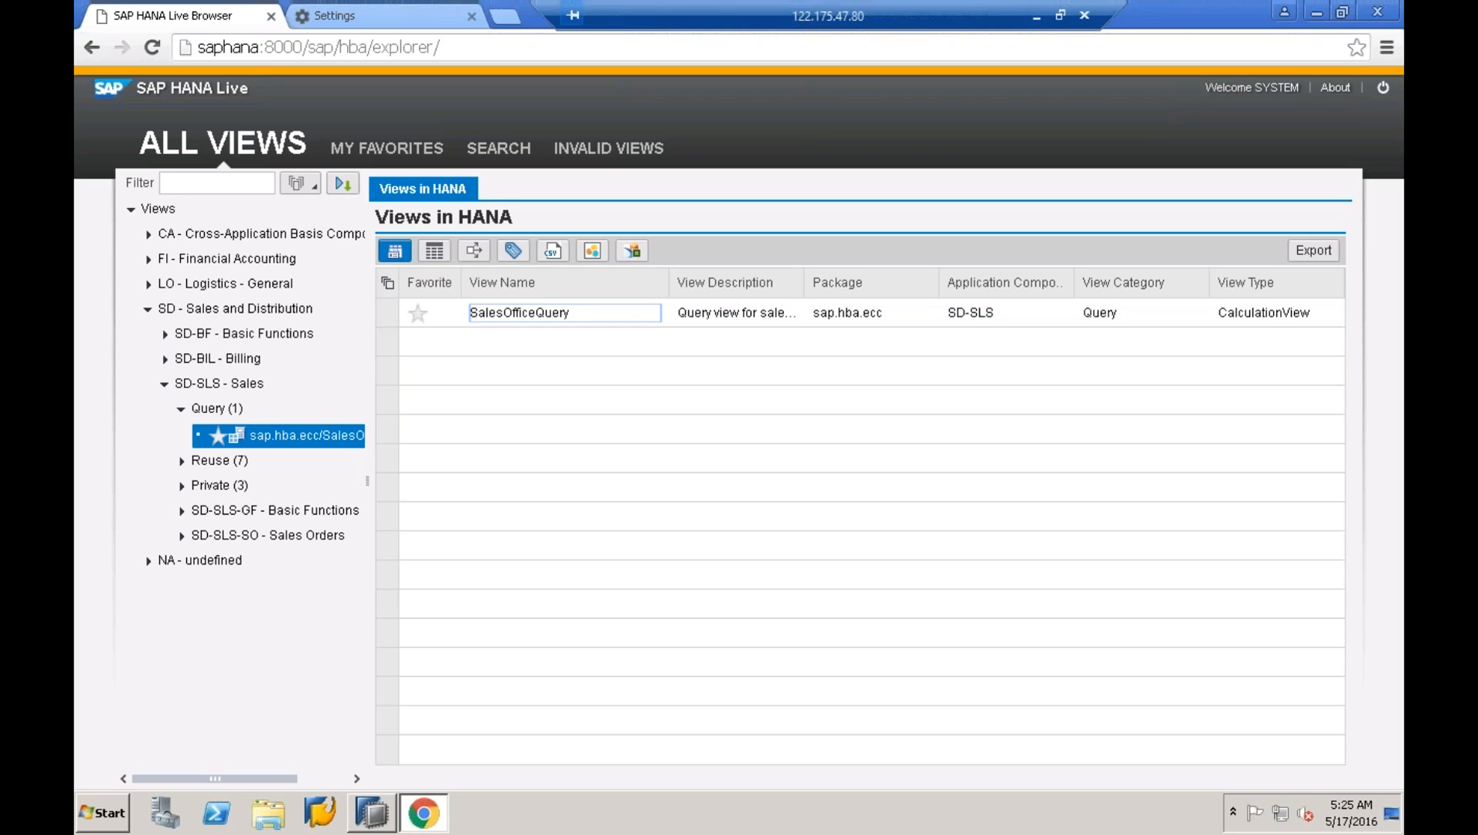
click(502, 313)
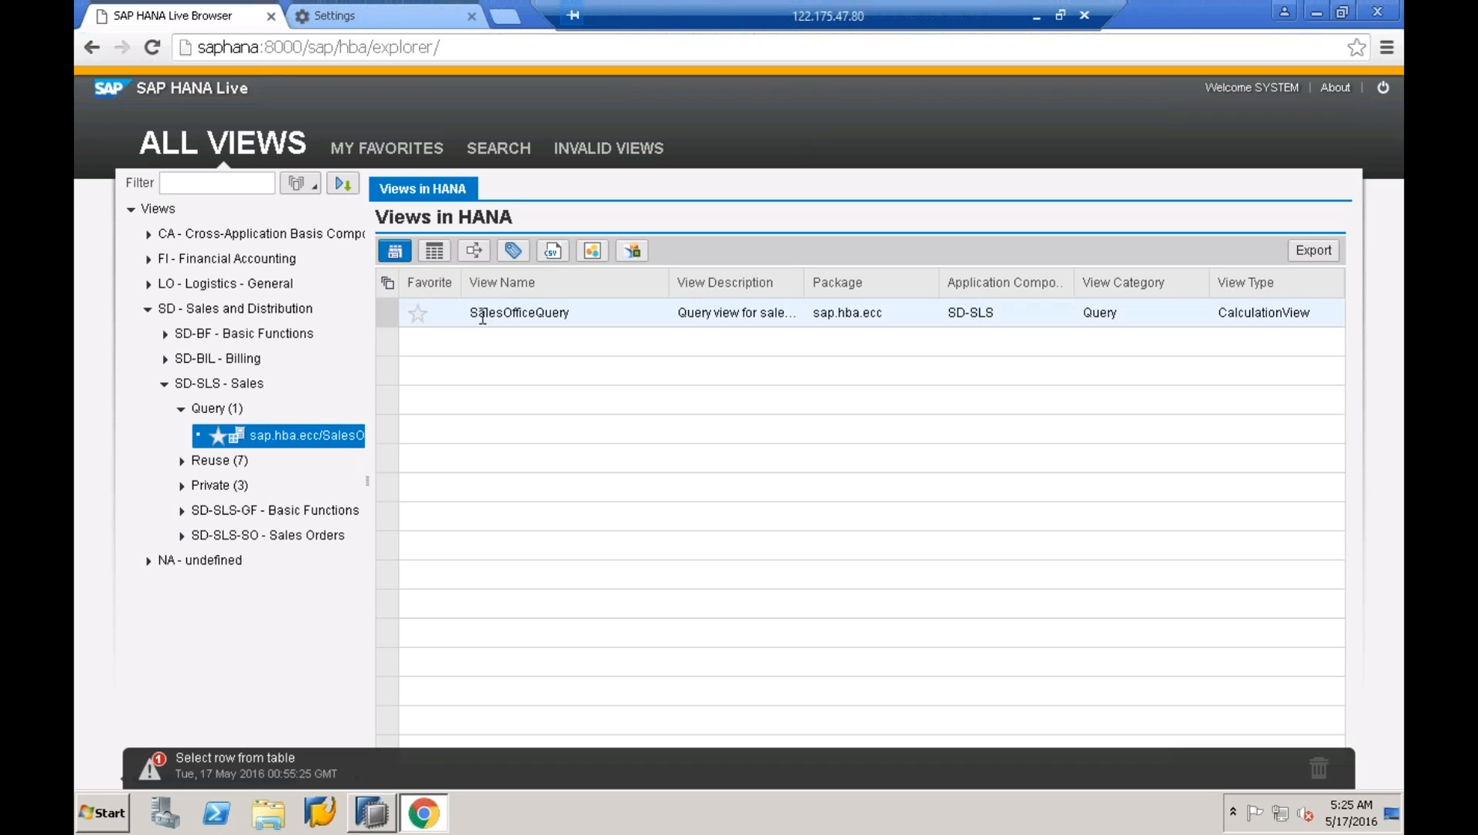
click(447, 255)
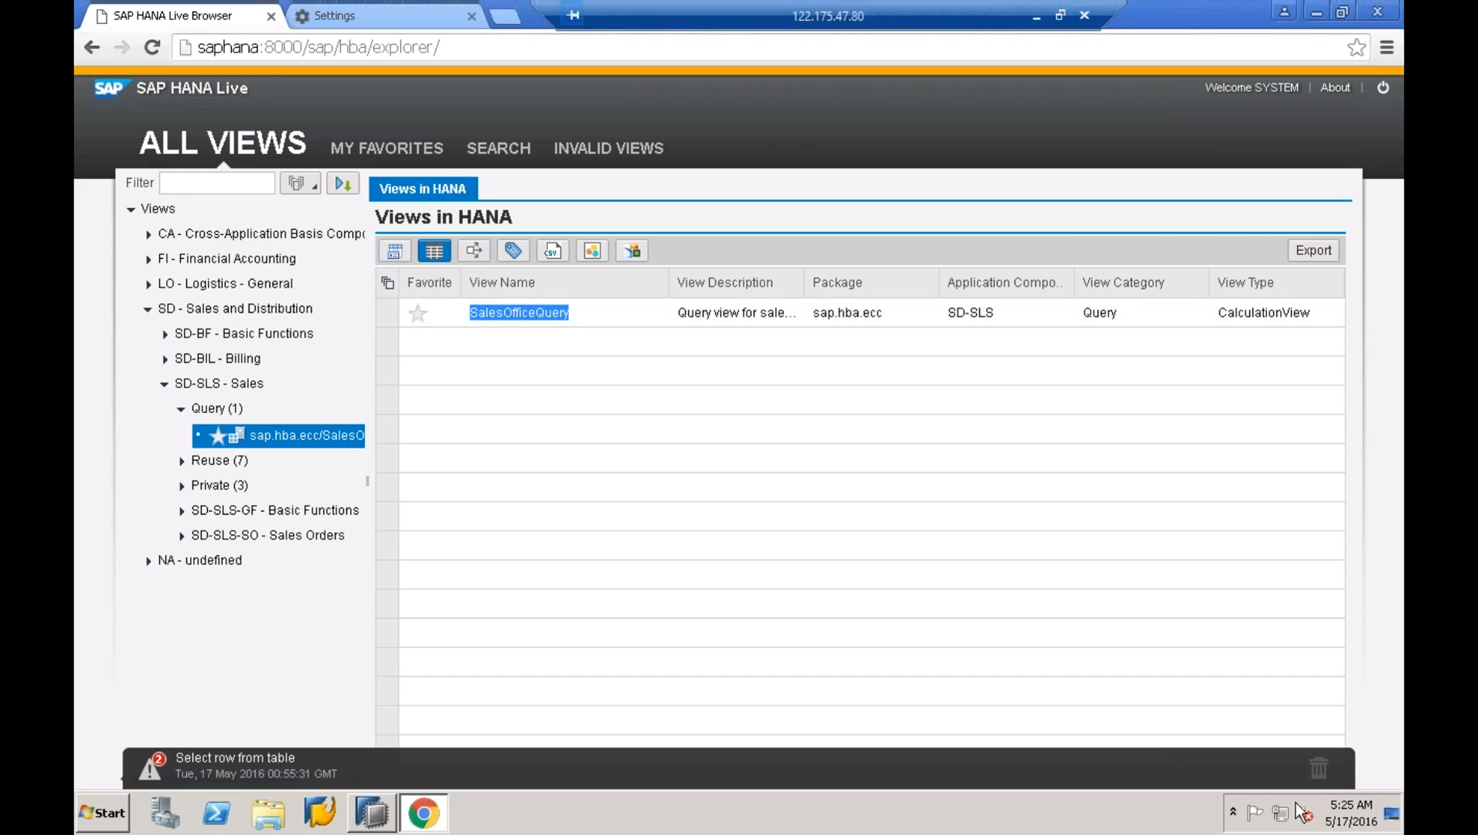
click(1106, 719)
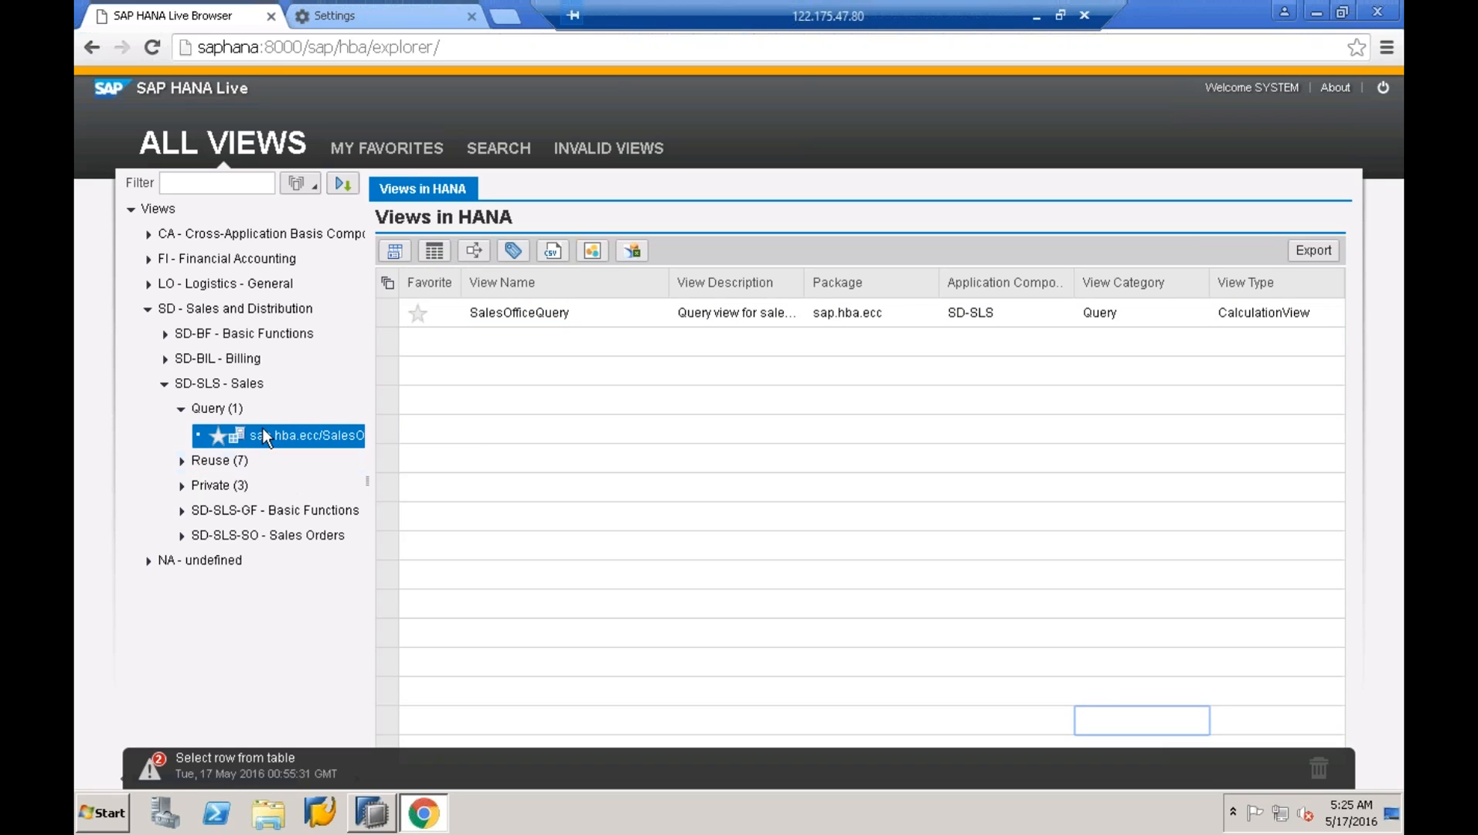
- List the seven Reuse views and open the SalesOffice view's details and columns
click(202, 438)
click(178, 460)
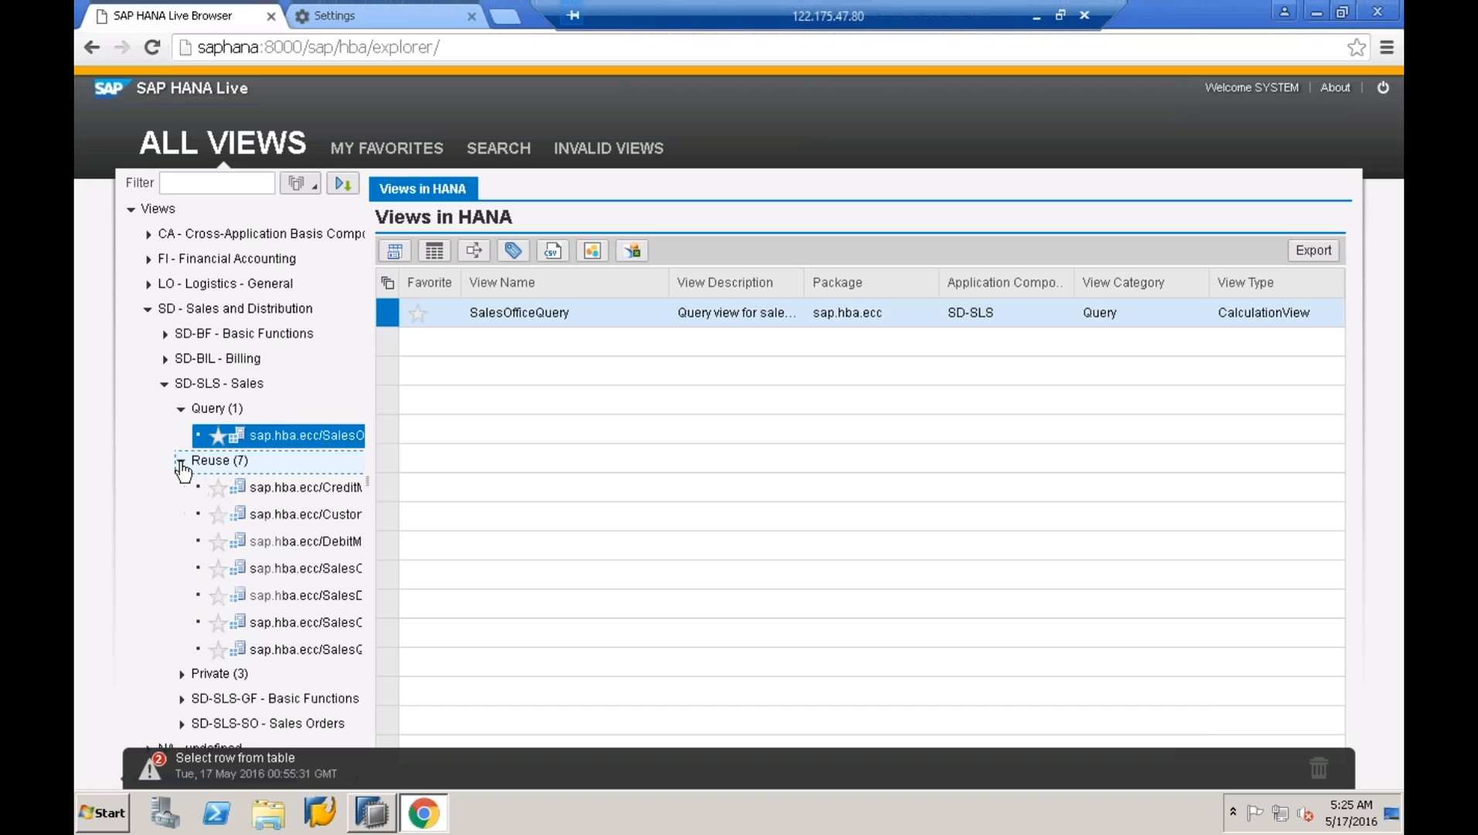
click(332, 571)
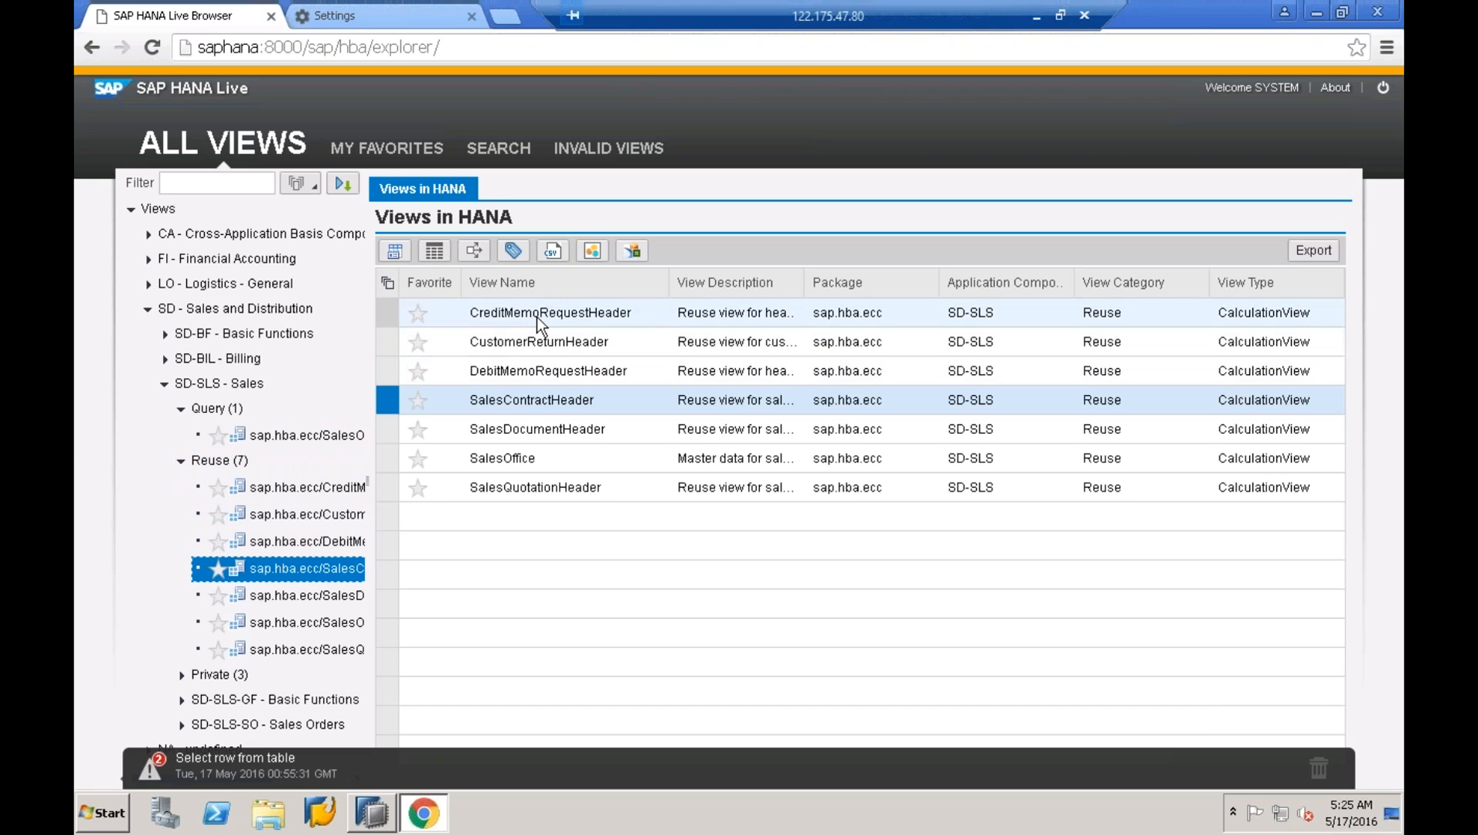
ctrl+click(515, 448)
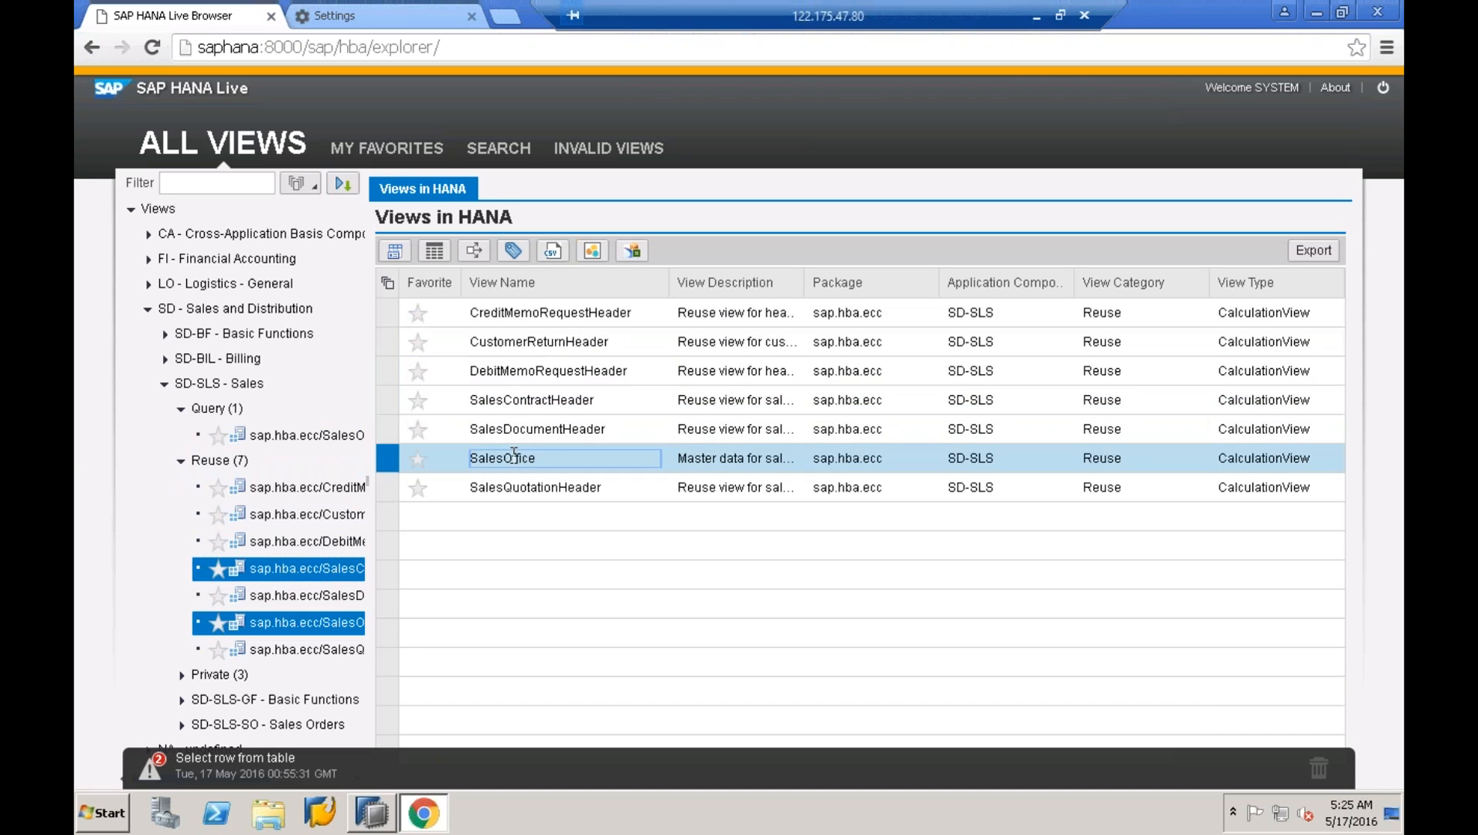
double_click(511, 457)
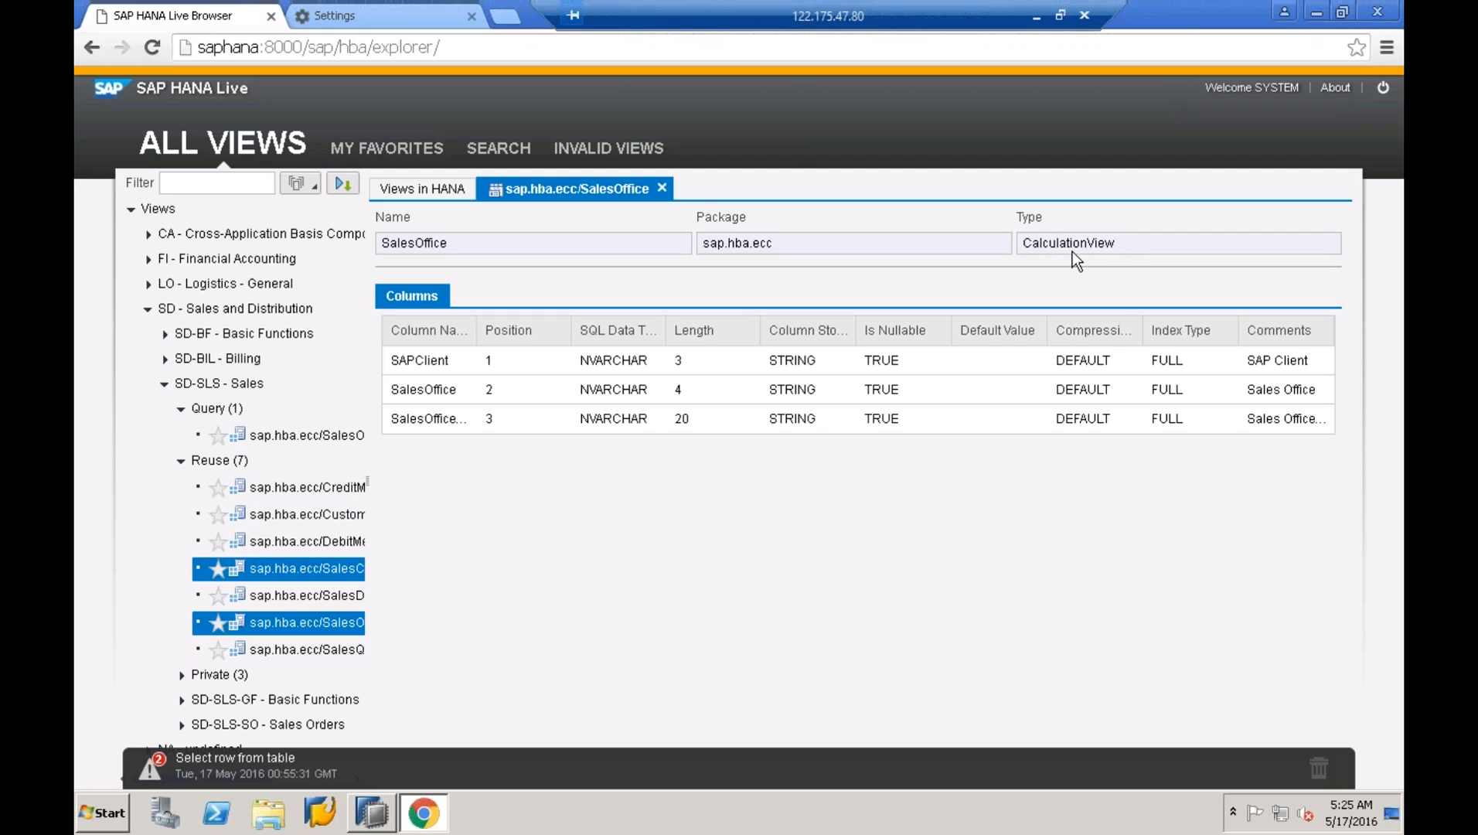
- Open SalesOffice's data content in a new tab, then return to the Views in HANA list
click(423, 188)
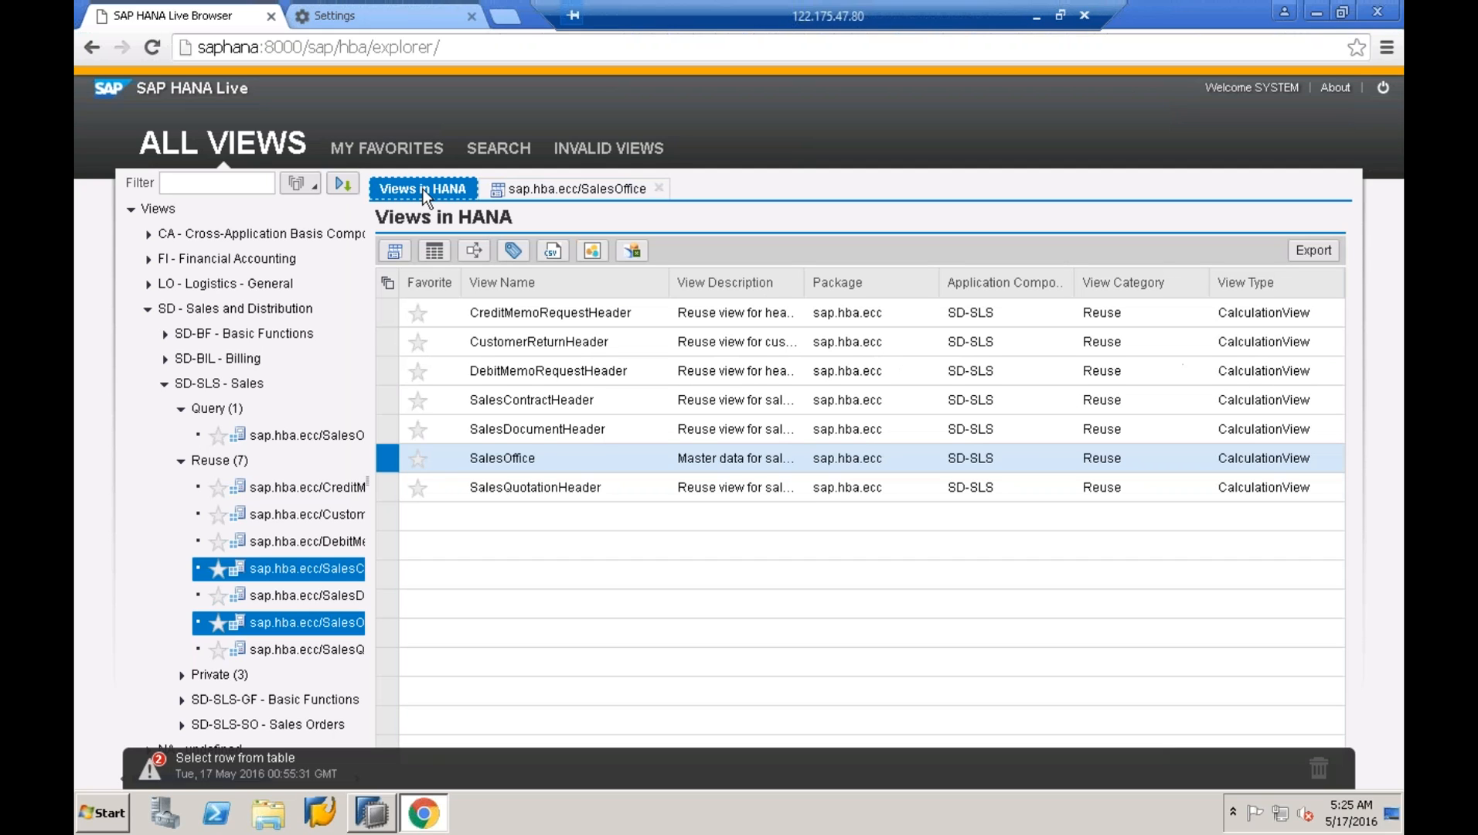
click(433, 258)
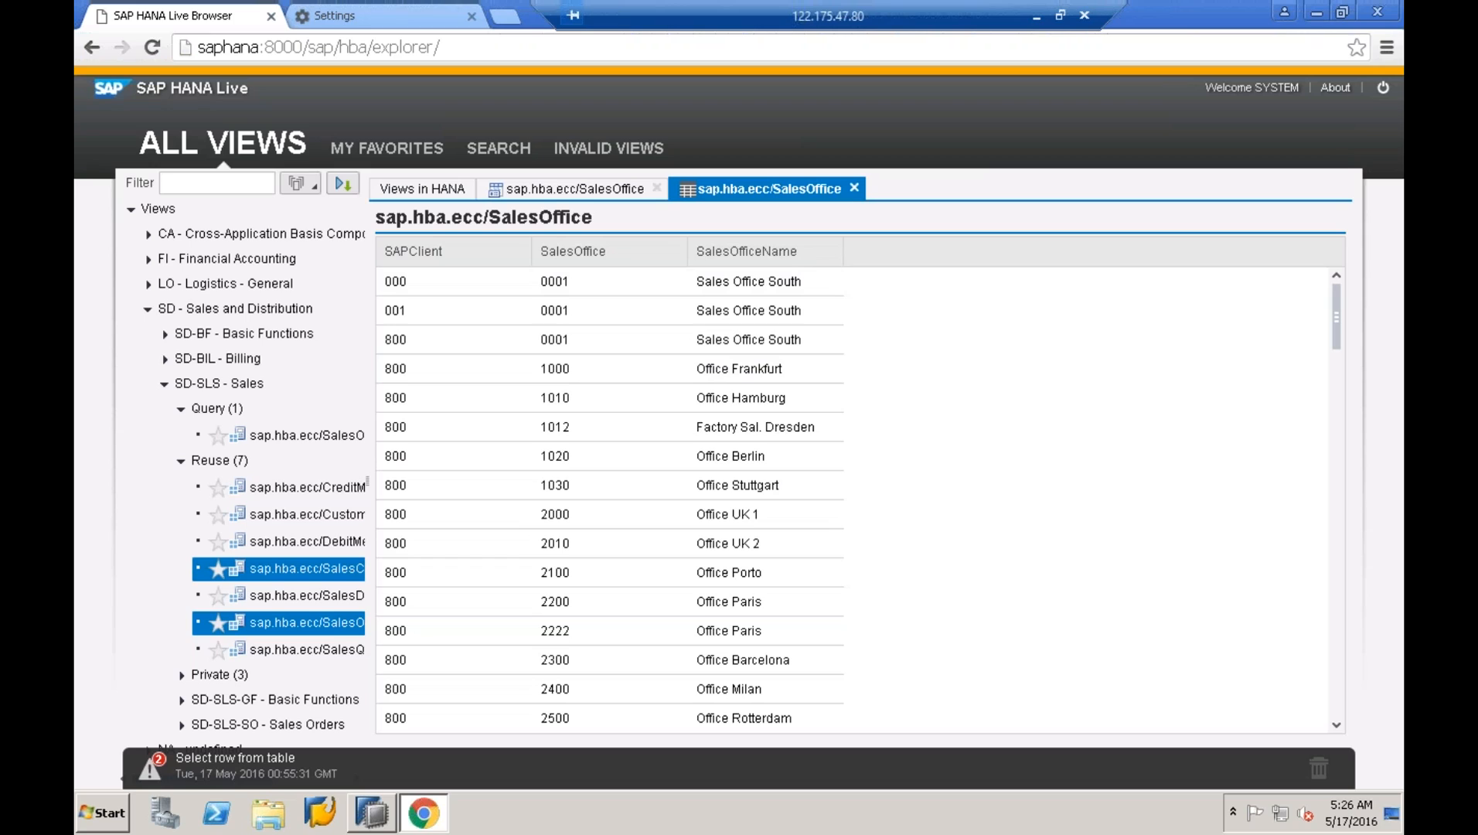
click(401, 192)
click(475, 251)
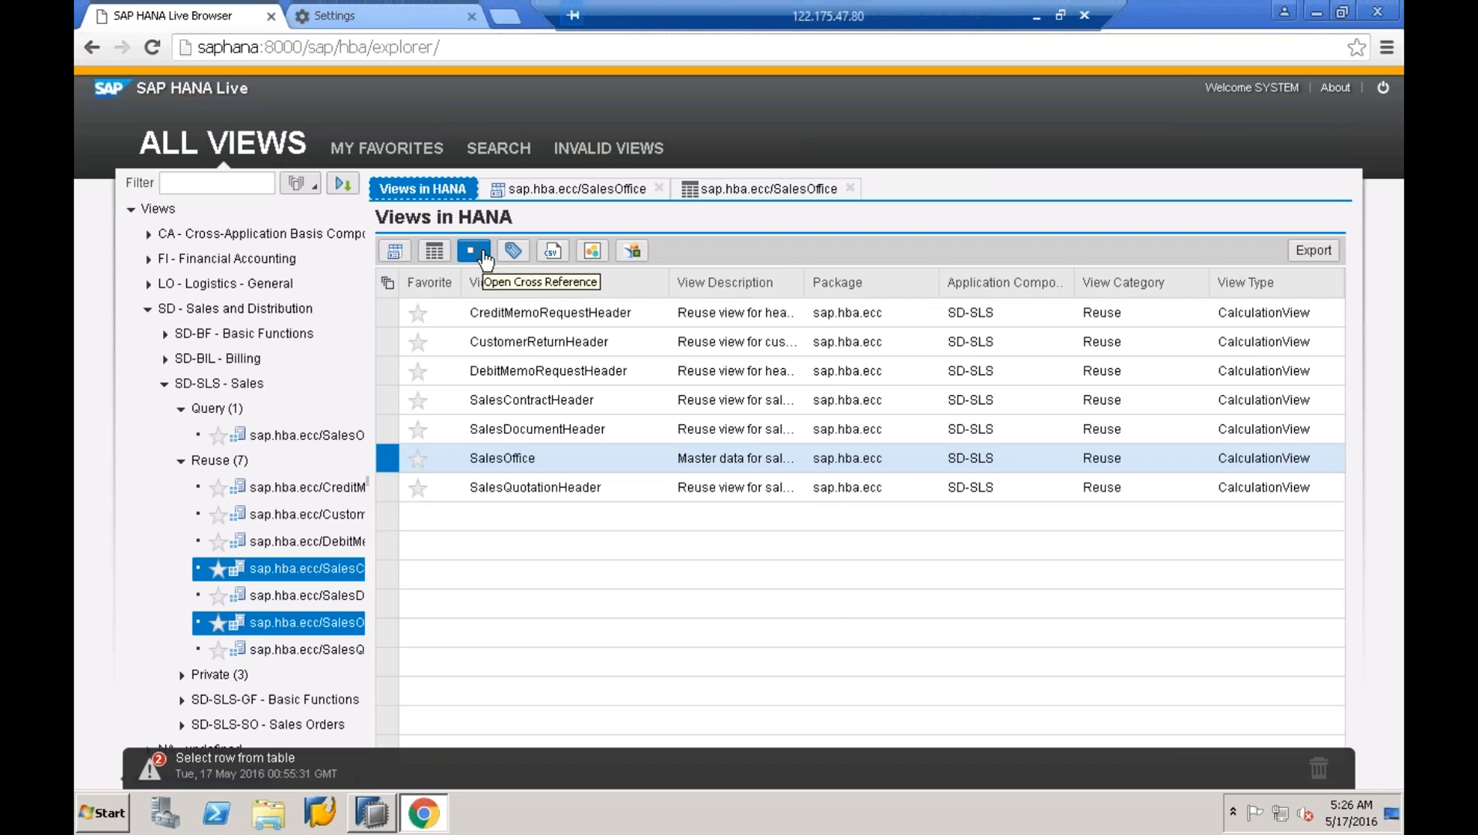
- Show SalesOffice's cross reference to TVBUR and TVKBT as a tree and a graph
click(481, 253)
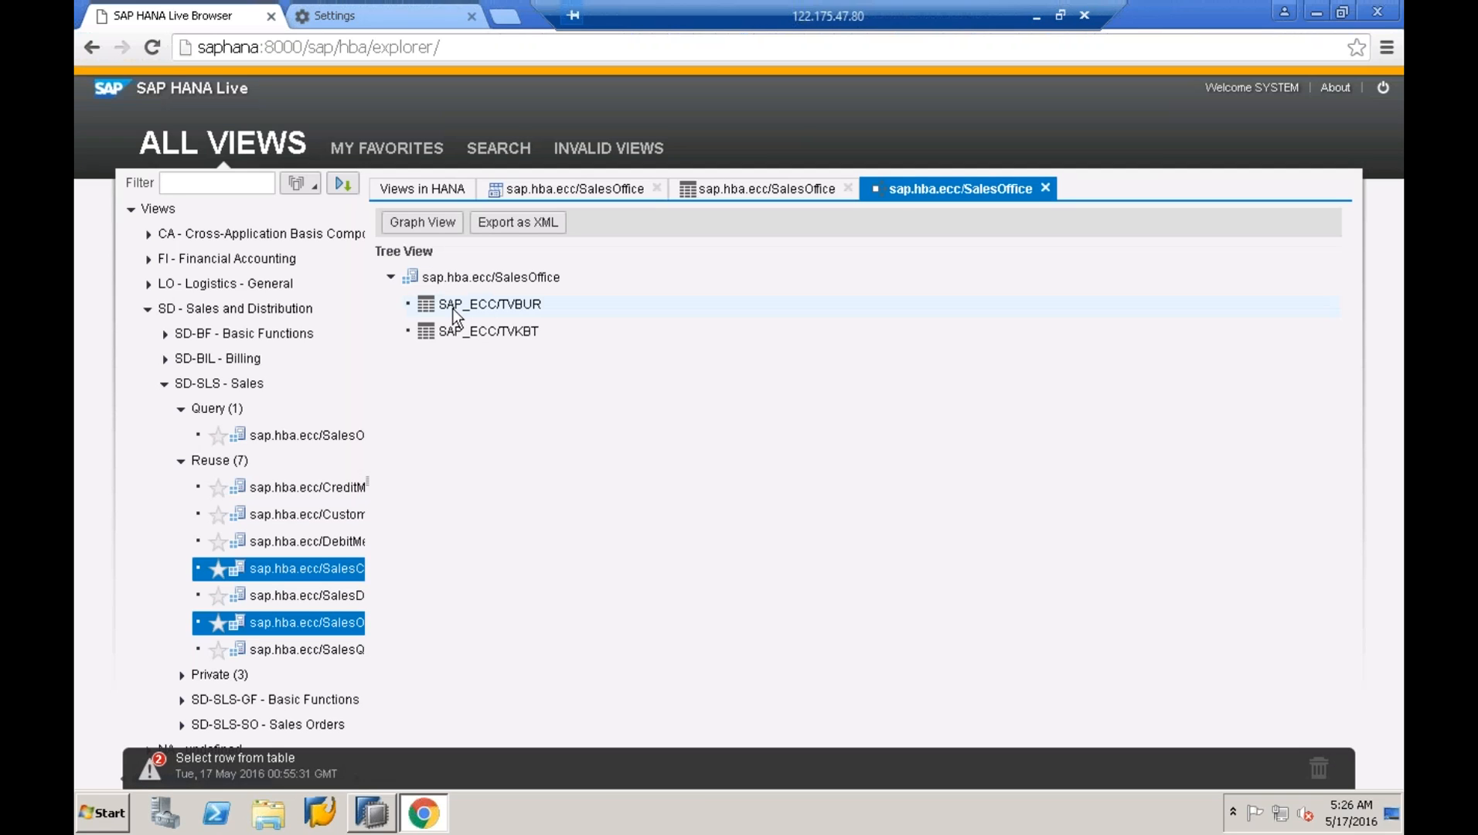
click(428, 226)
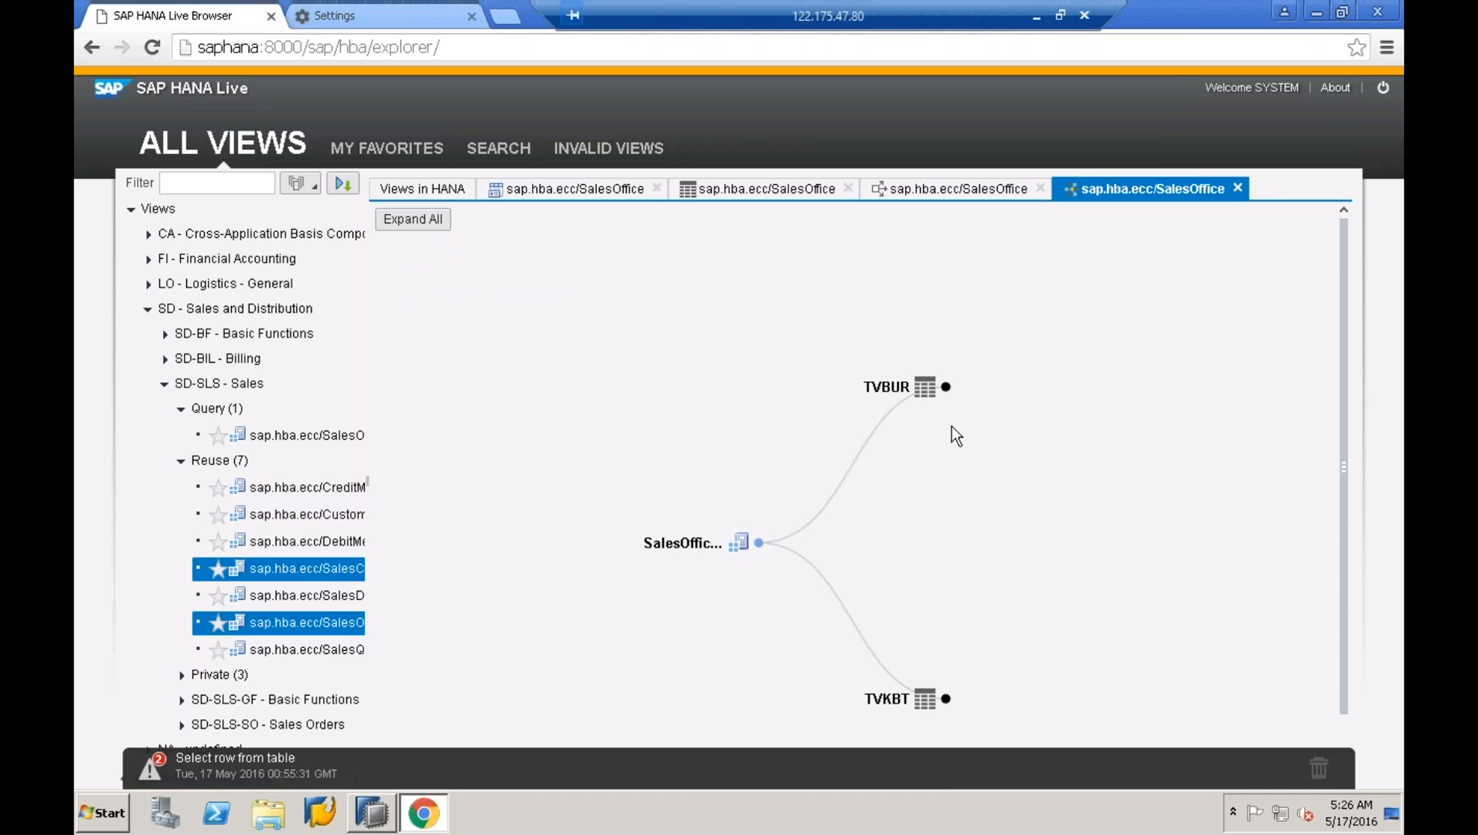
click(403, 192)
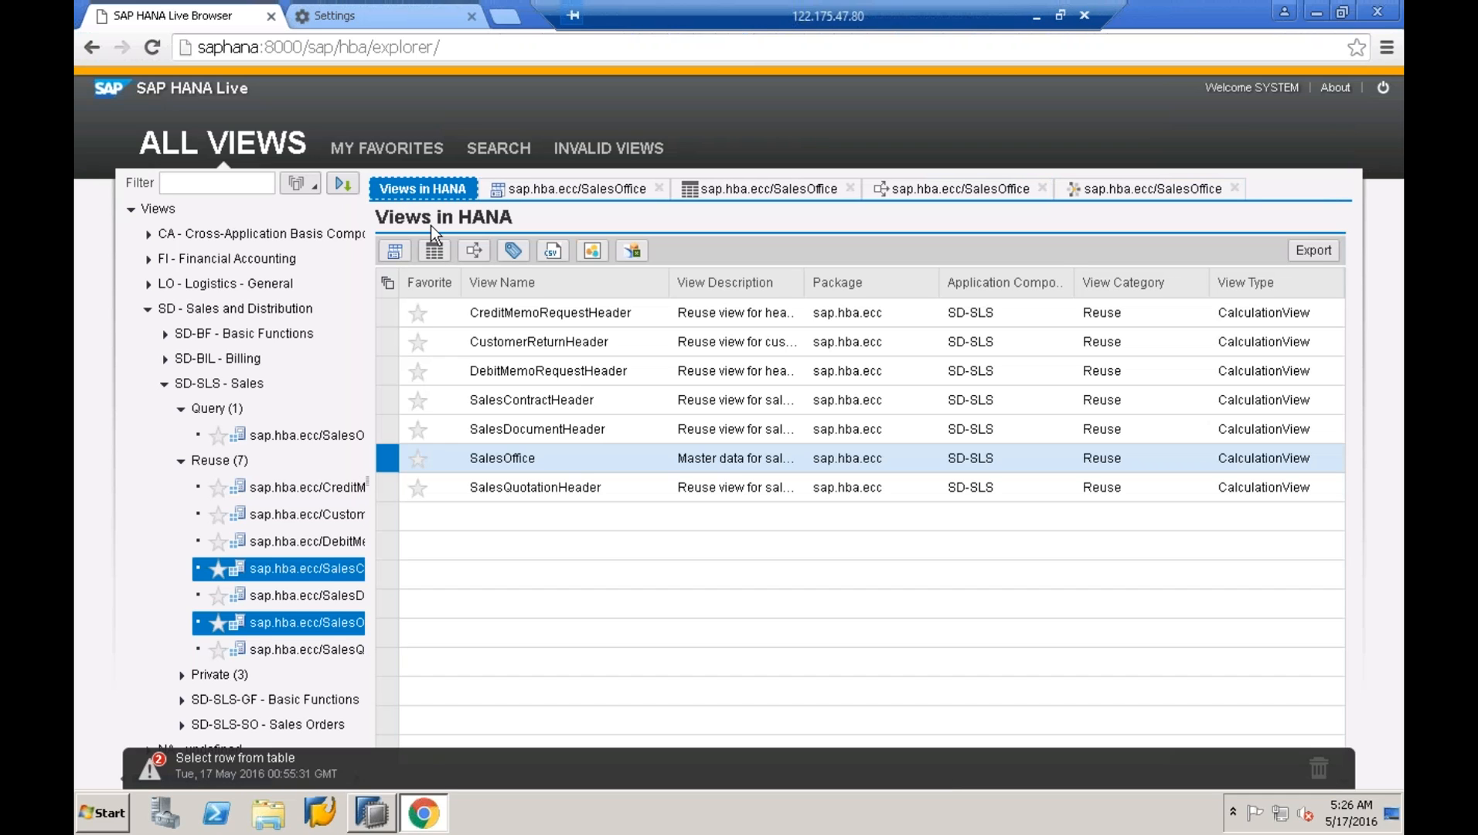
- Tag the SalesOffice view with 'sales master data'
click(513, 255)
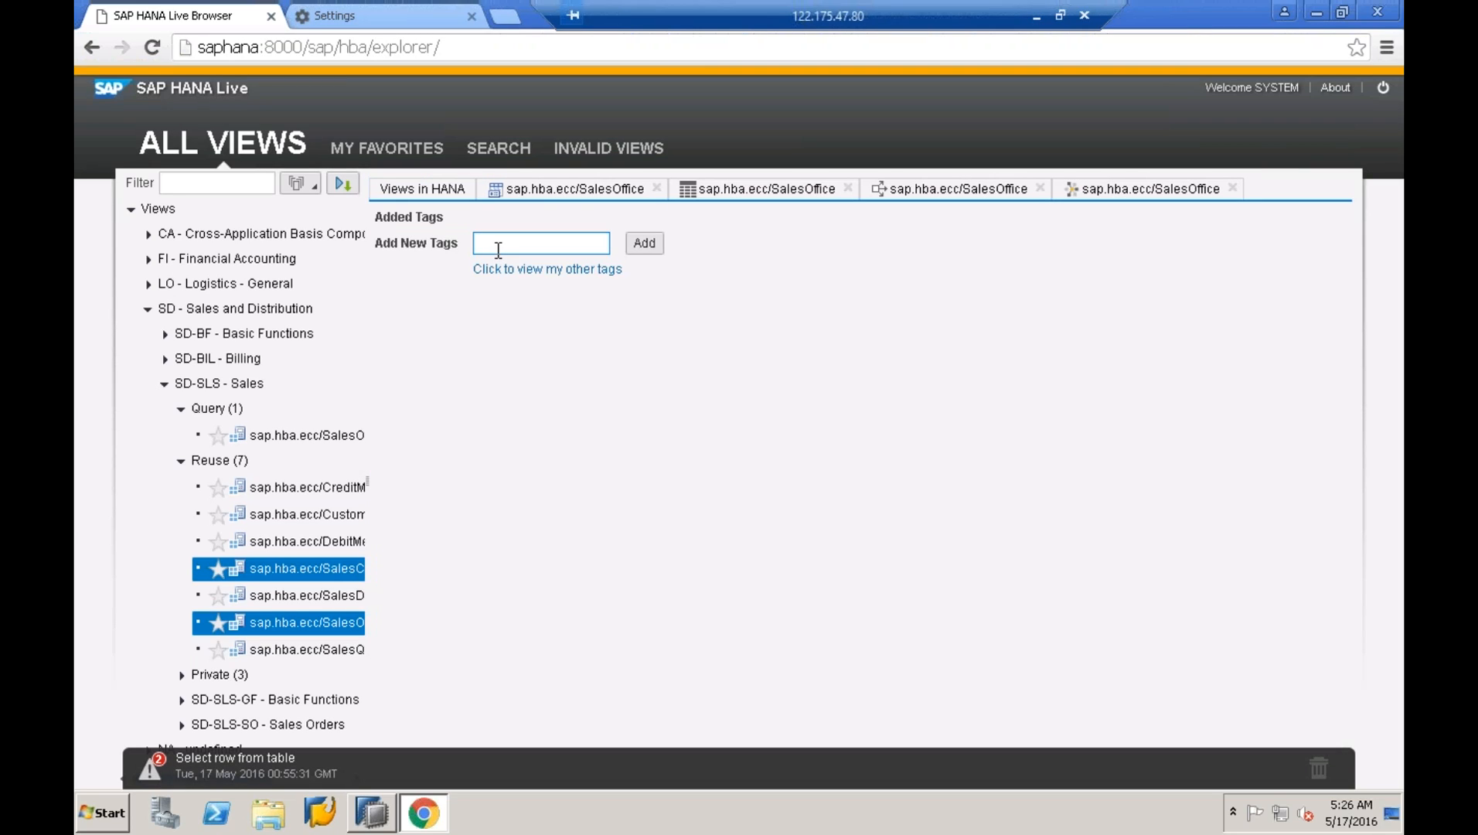
text(sales master data)
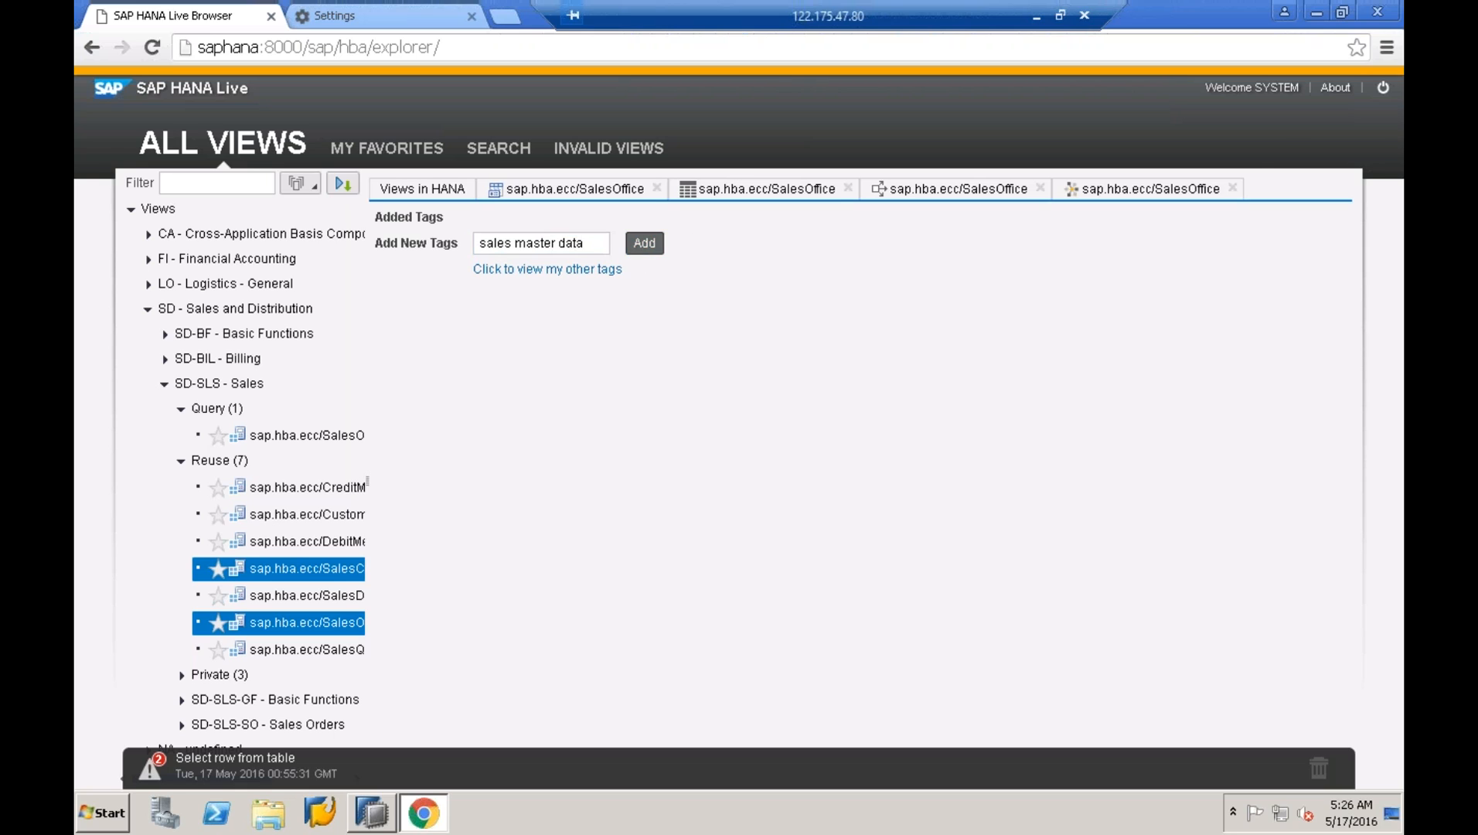
click(640, 244)
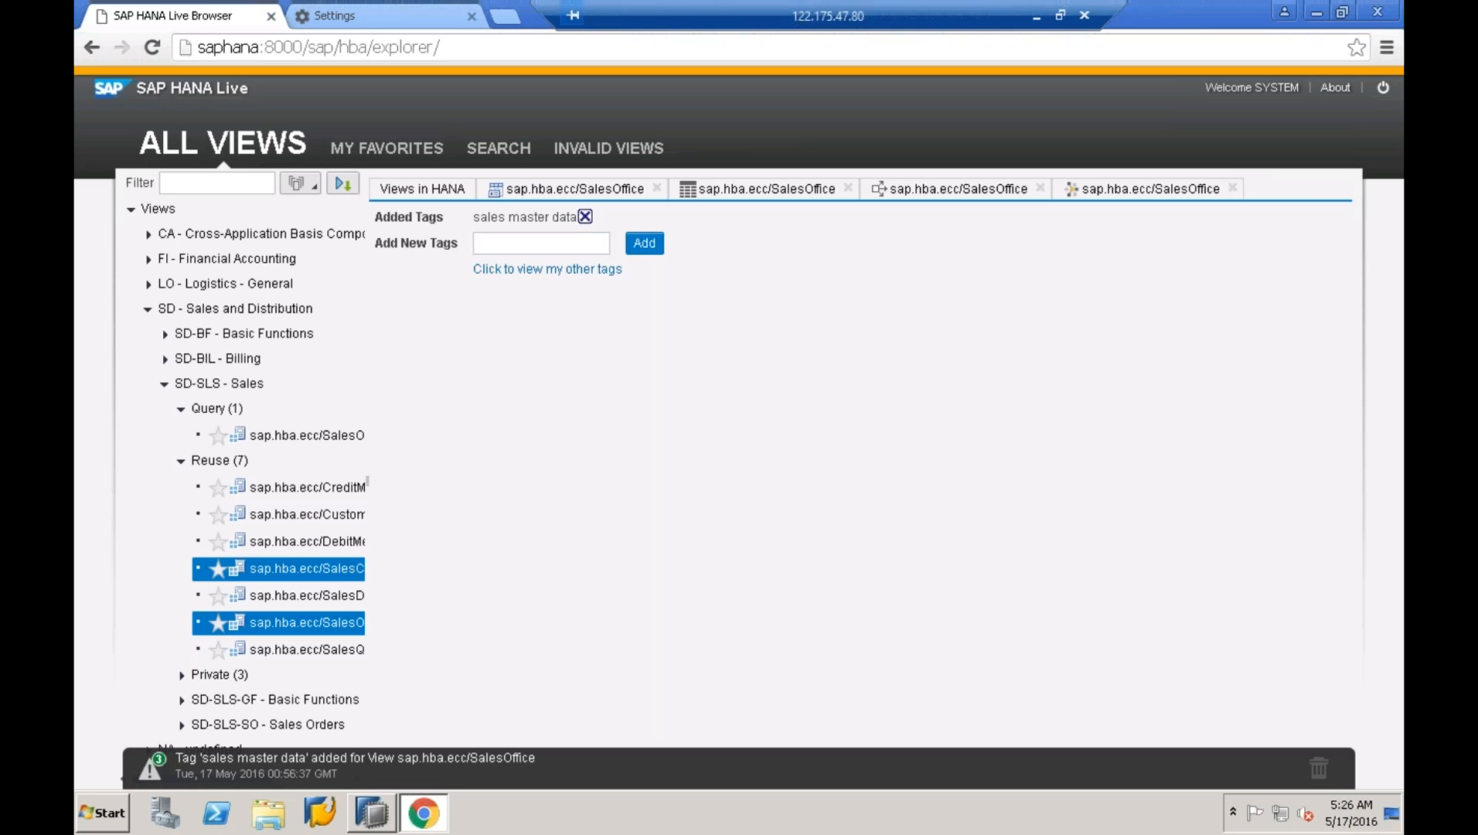
- Add the tags 'copa' and 'billing' to SalesOffice and return to the views list
click(541, 244)
text(hana)
click(644, 243)
click(581, 244)
text(billing)
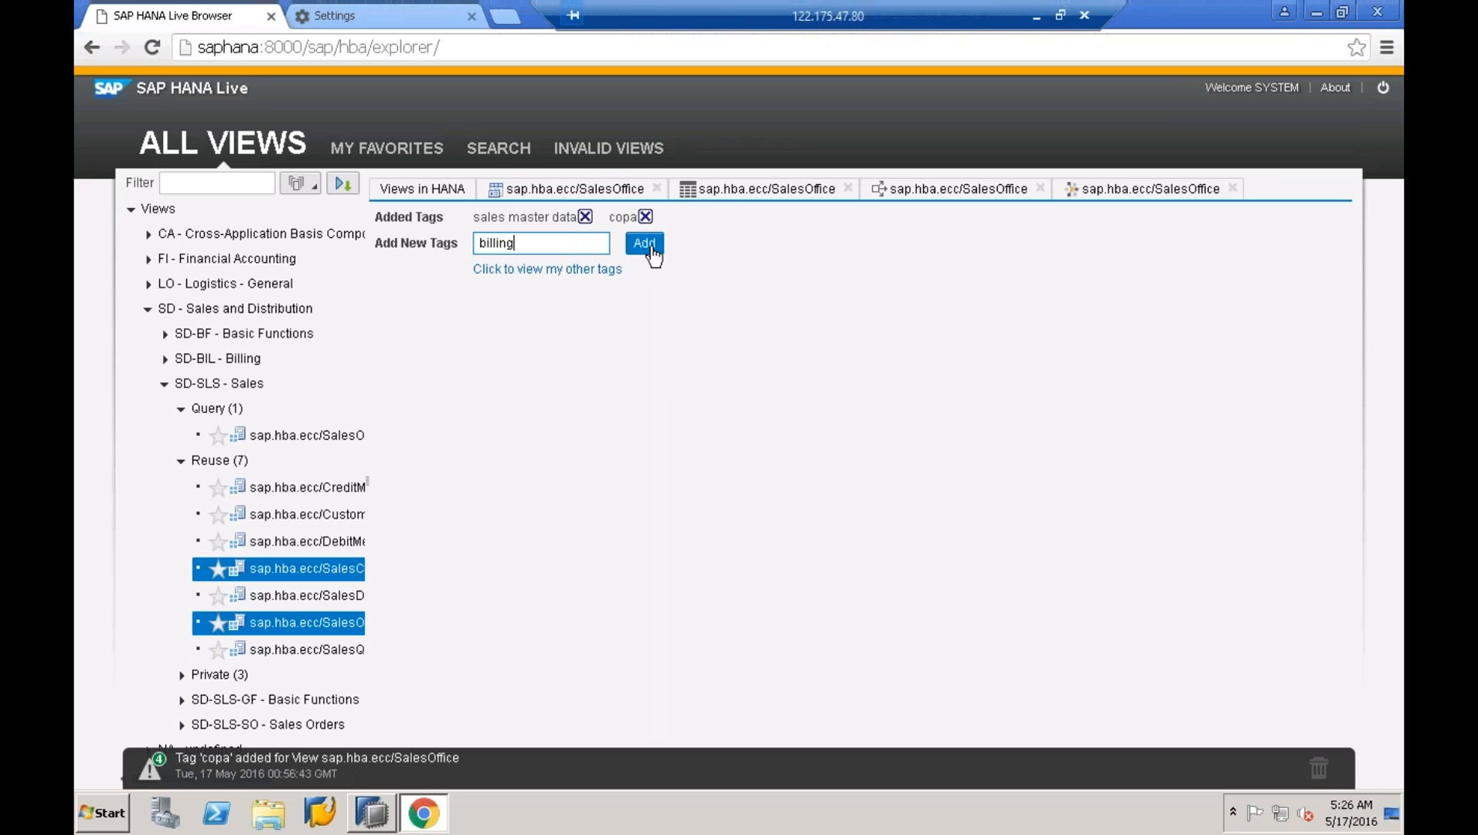
click(653, 248)
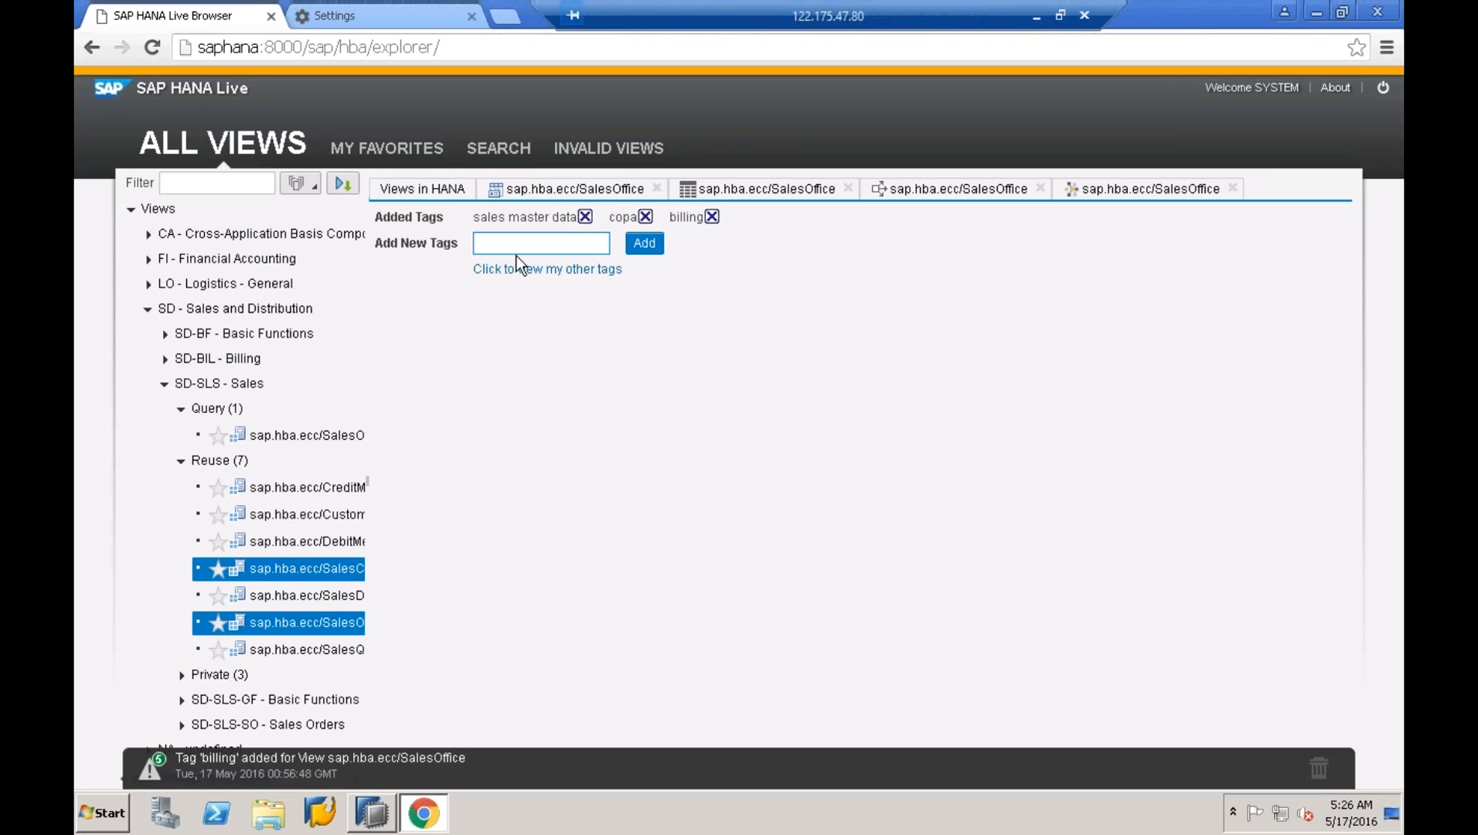
click(405, 187)
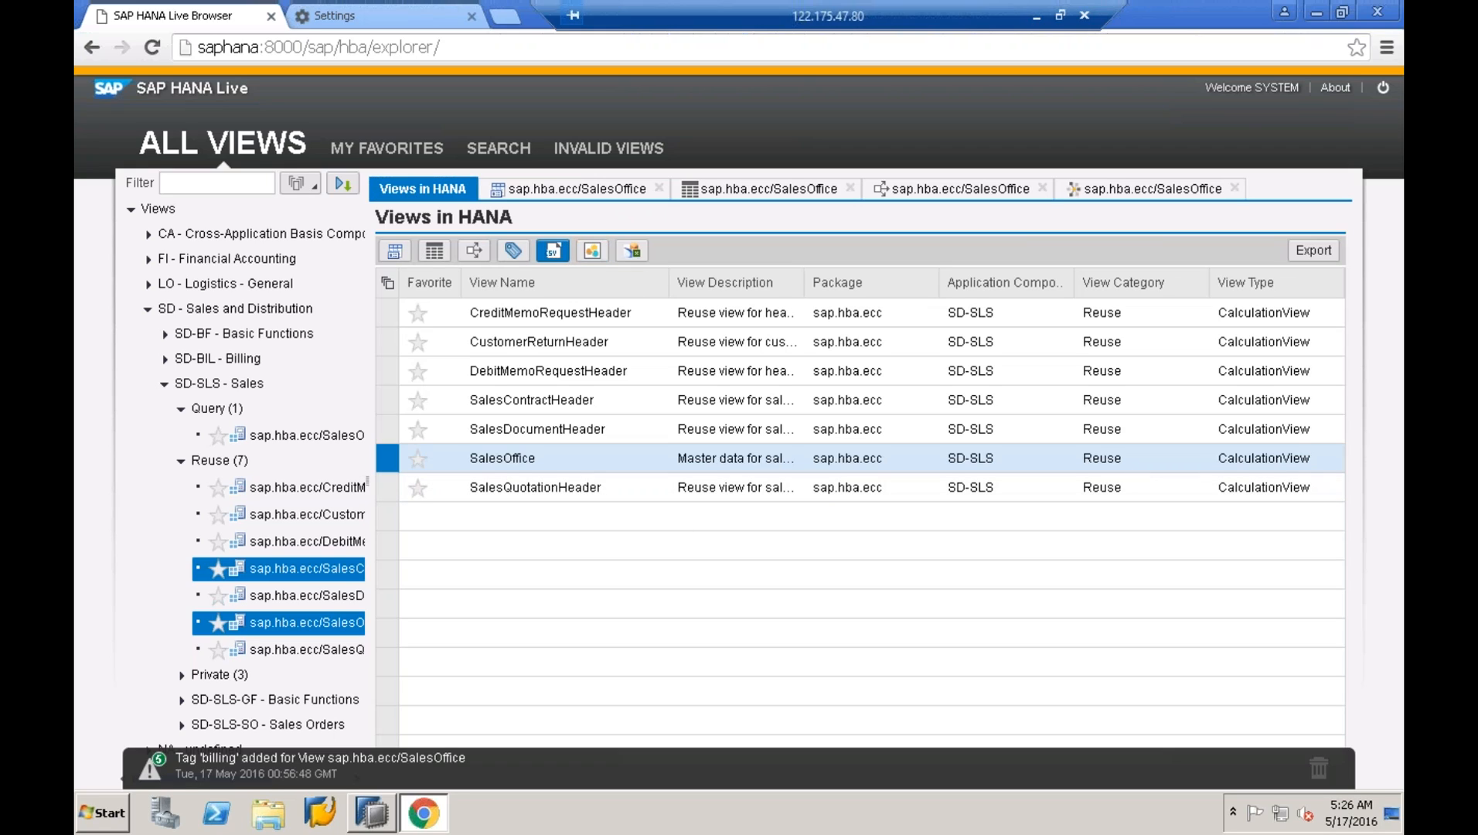
- Export sap.hba.ecc.SalesOffice.csv, check it in Excel, then close Excel
click(554, 252)
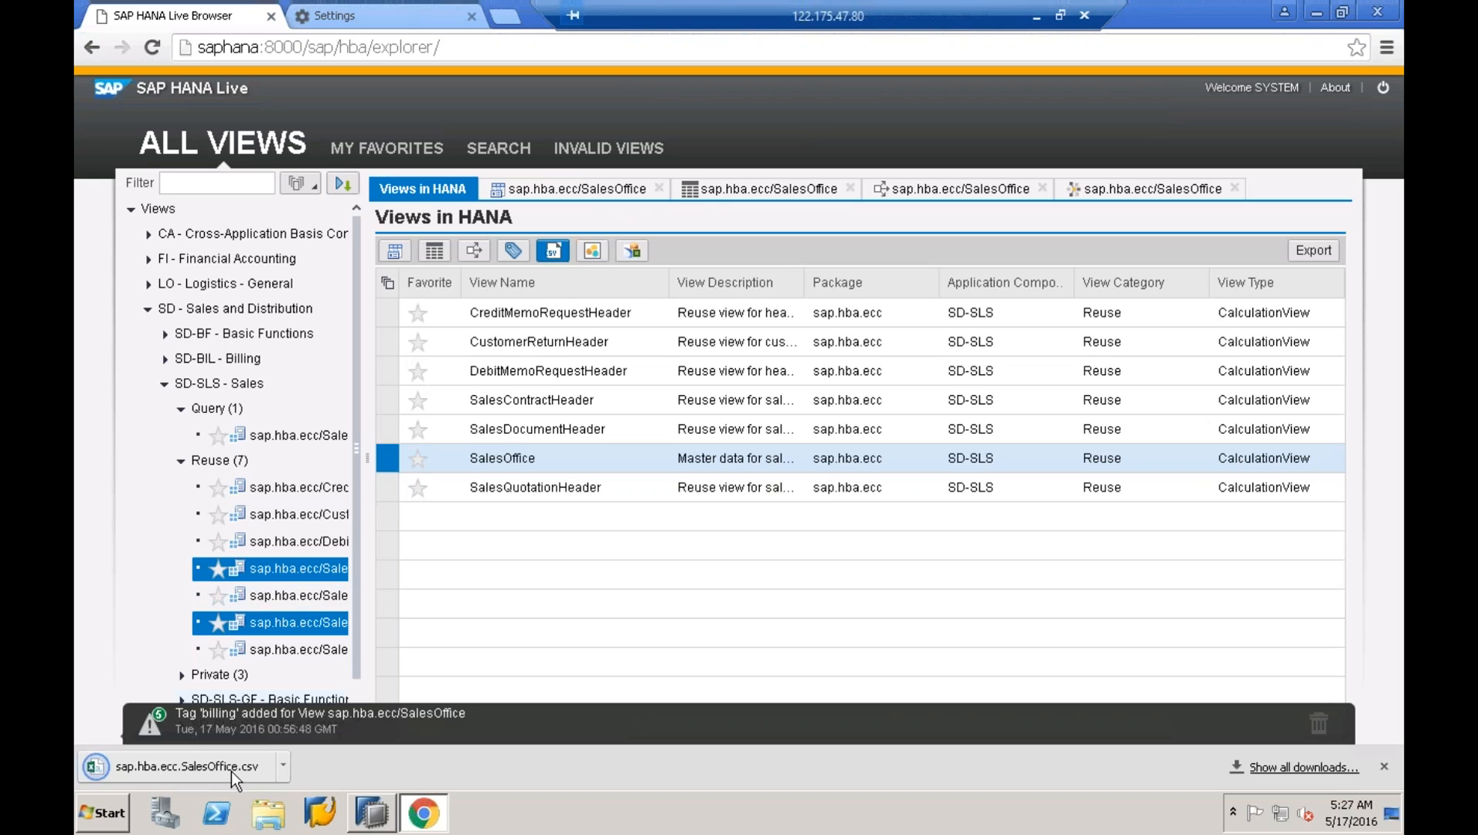
click(231, 770)
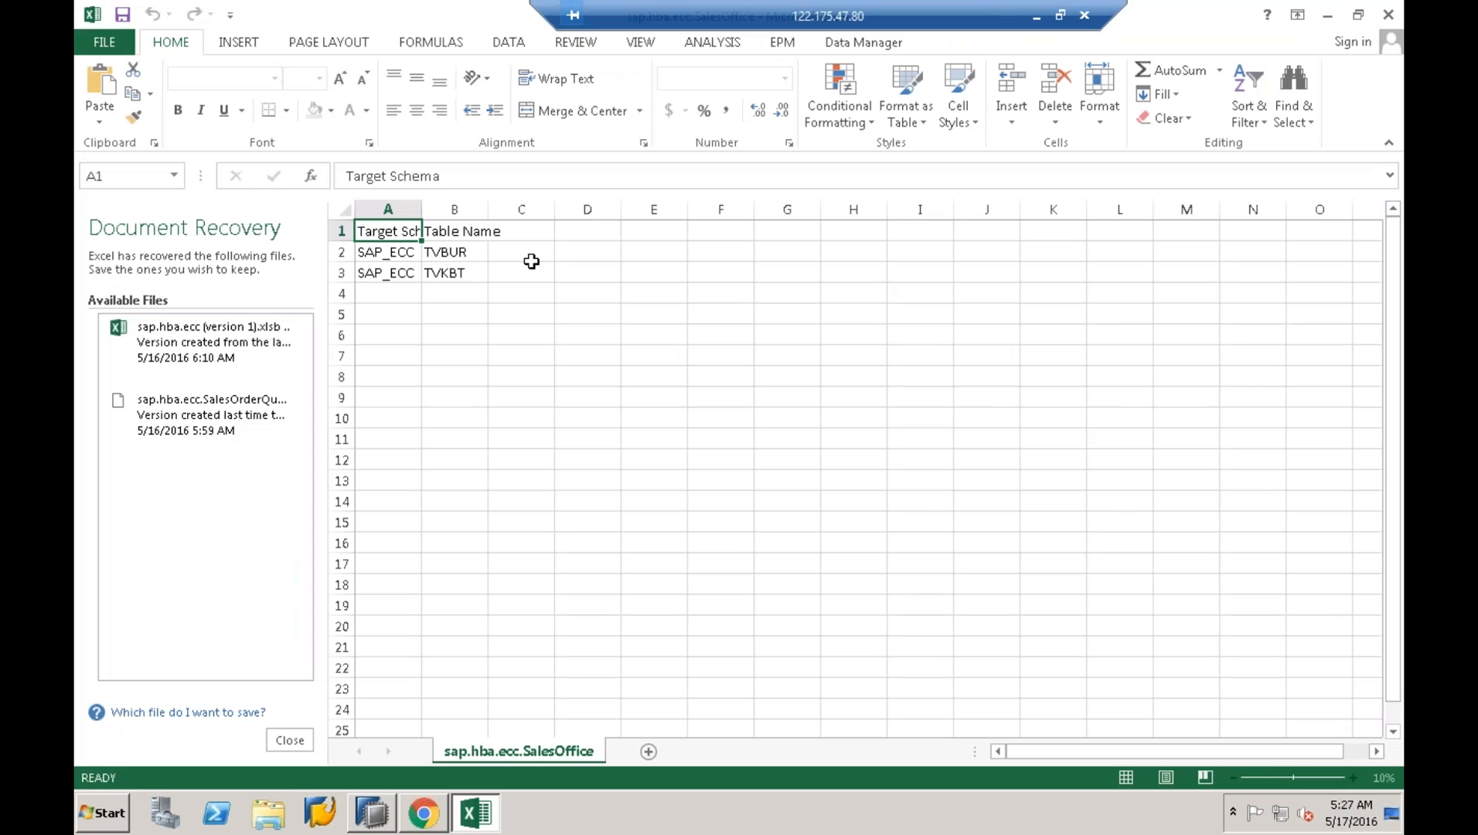
click(1389, 14)
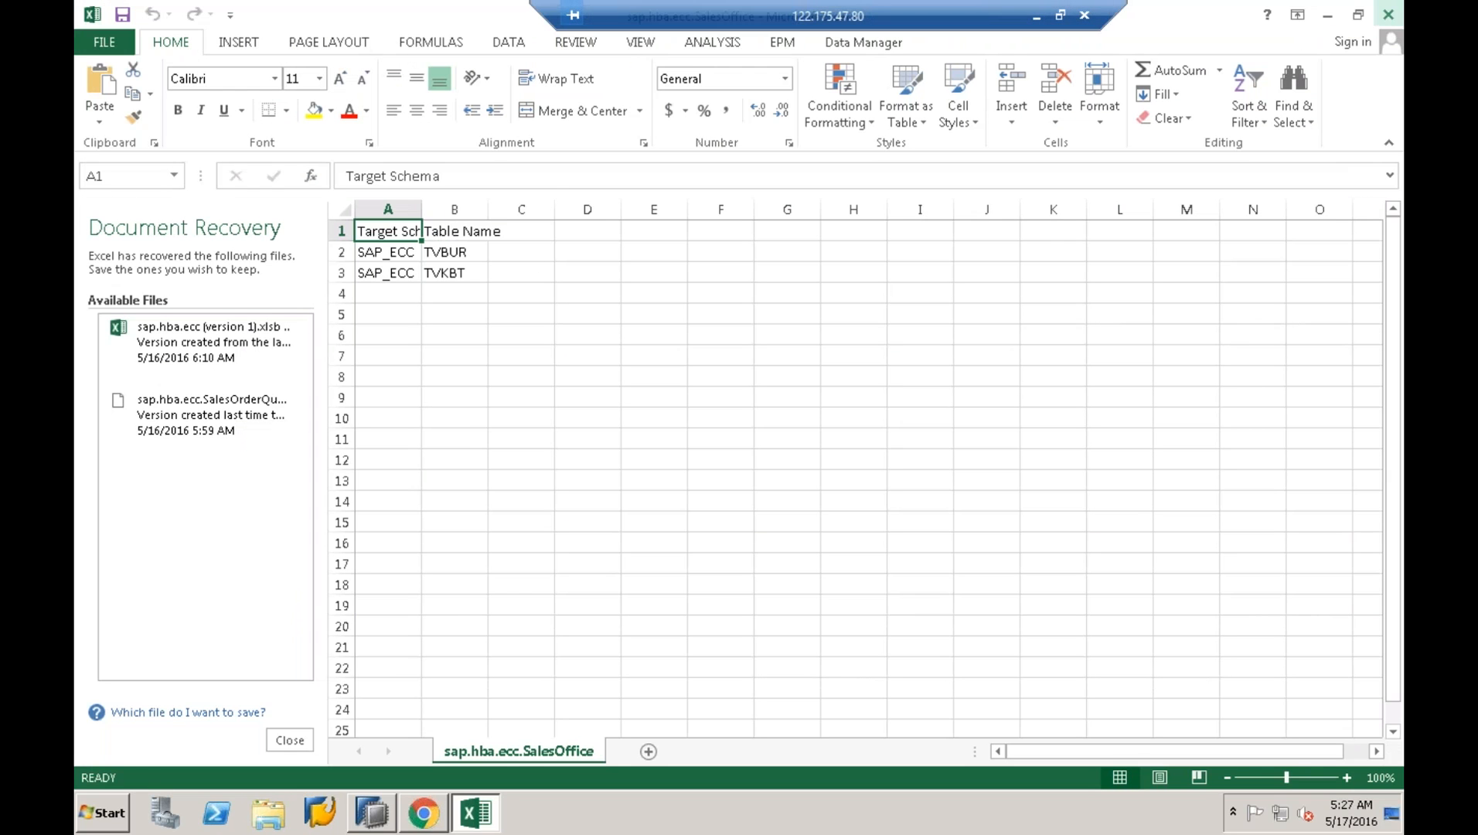
click(596, 322)
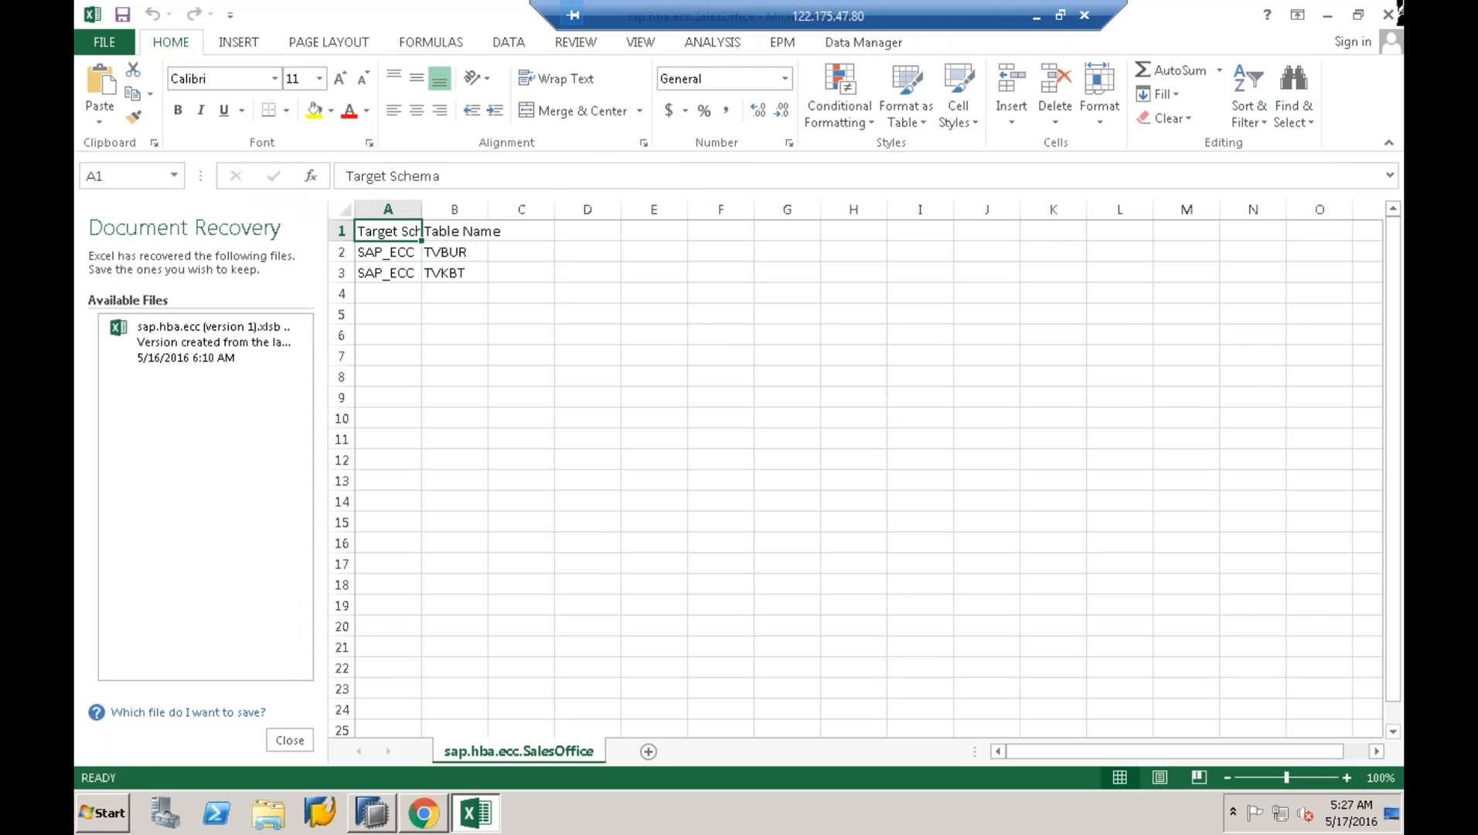
click(1388, 13)
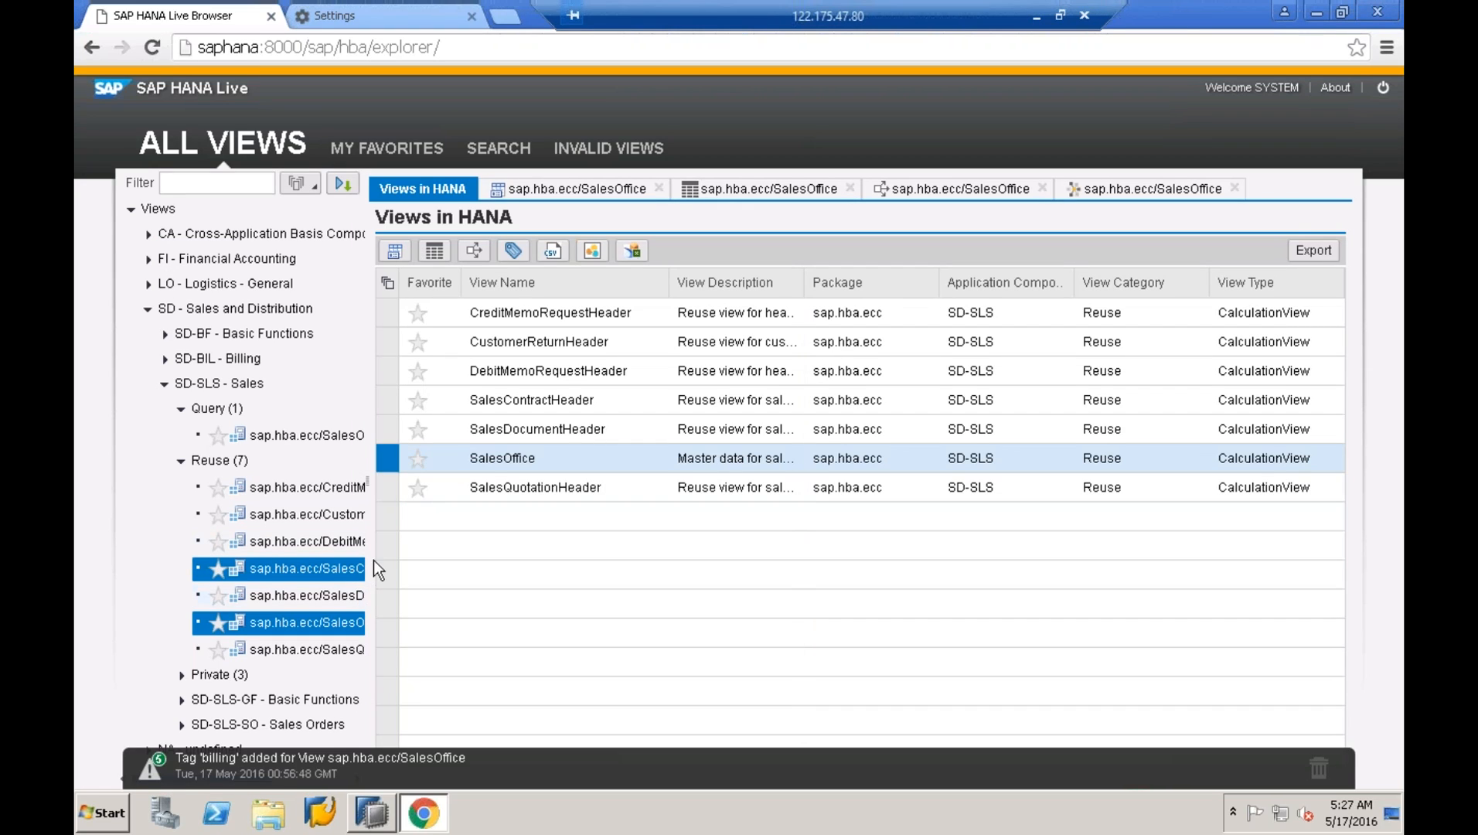
- Widen the view tree to show full view names and select SalesDocumentHeader in the tree and table
drag(370, 482, 579, 481)
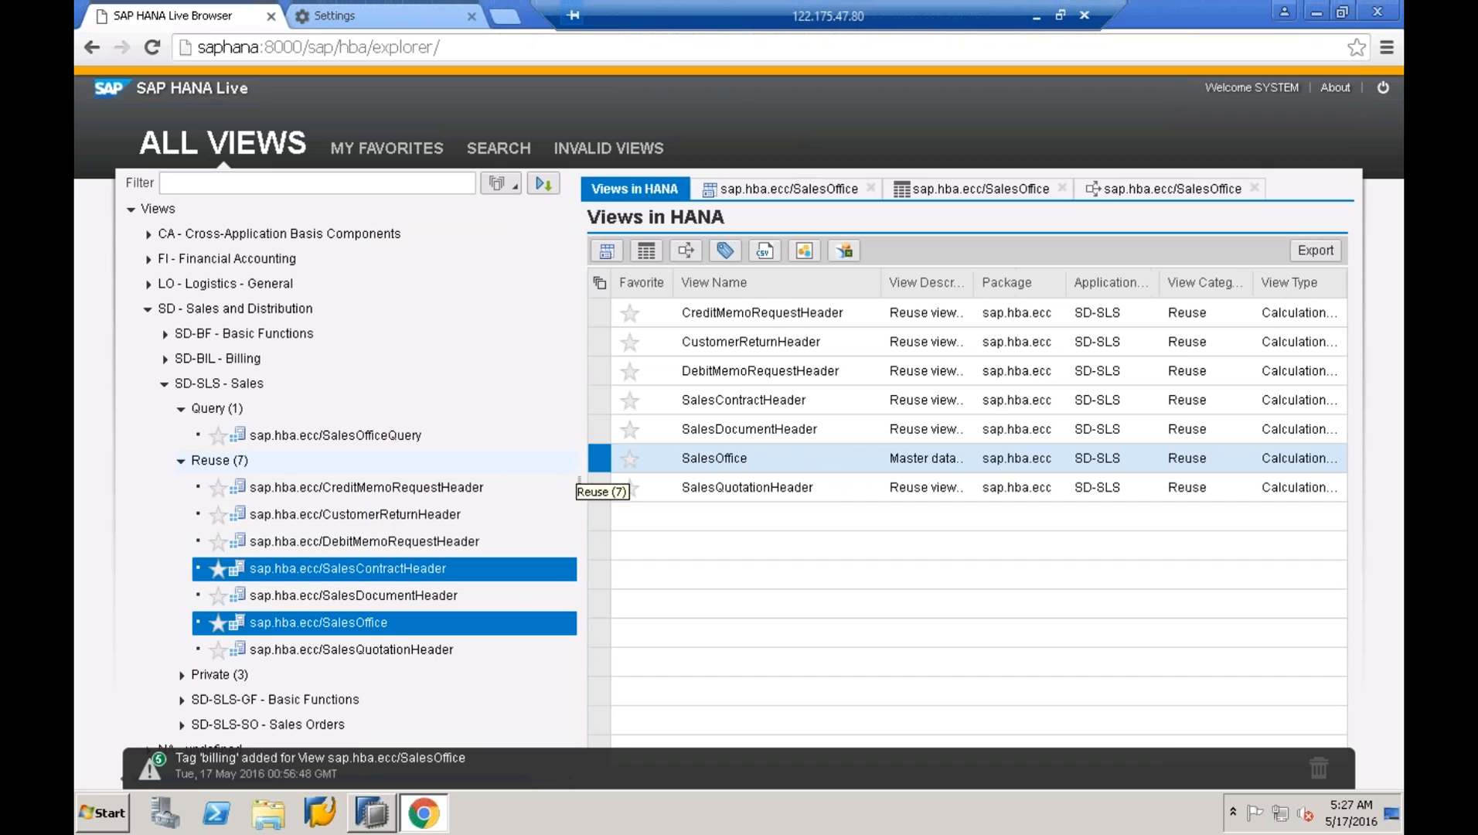
click(382, 650)
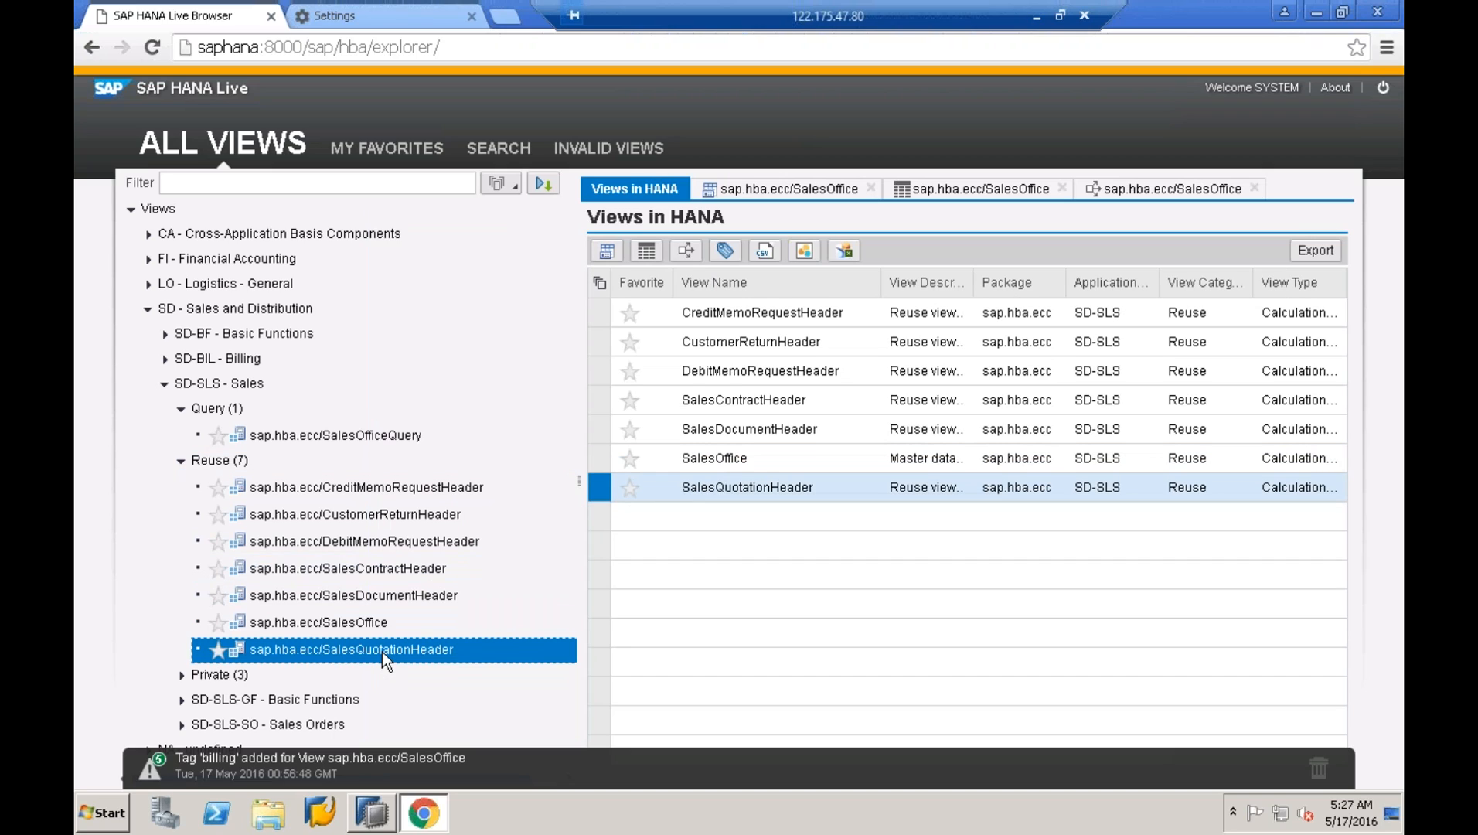
click(360, 597)
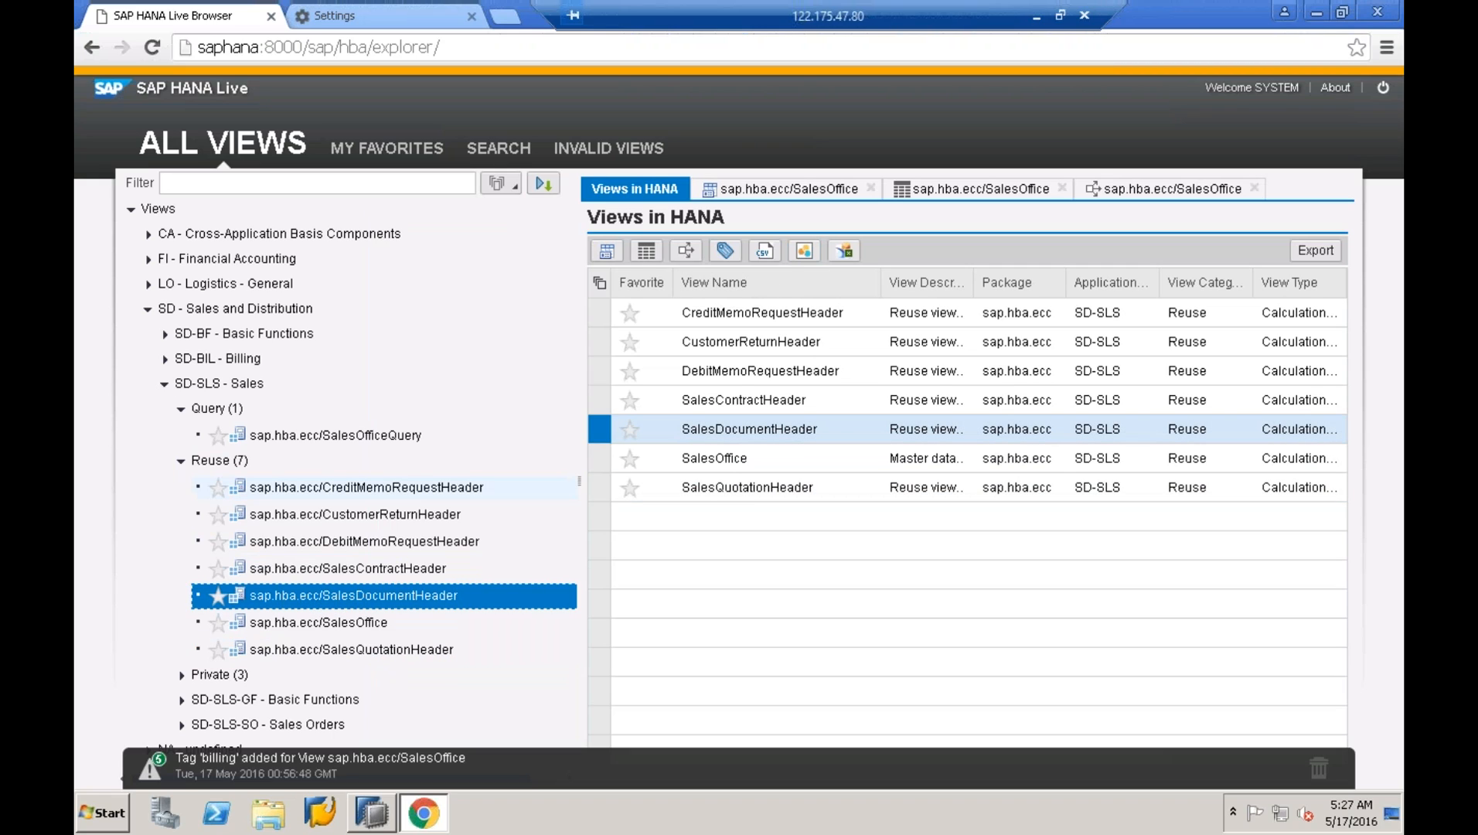
click(727, 436)
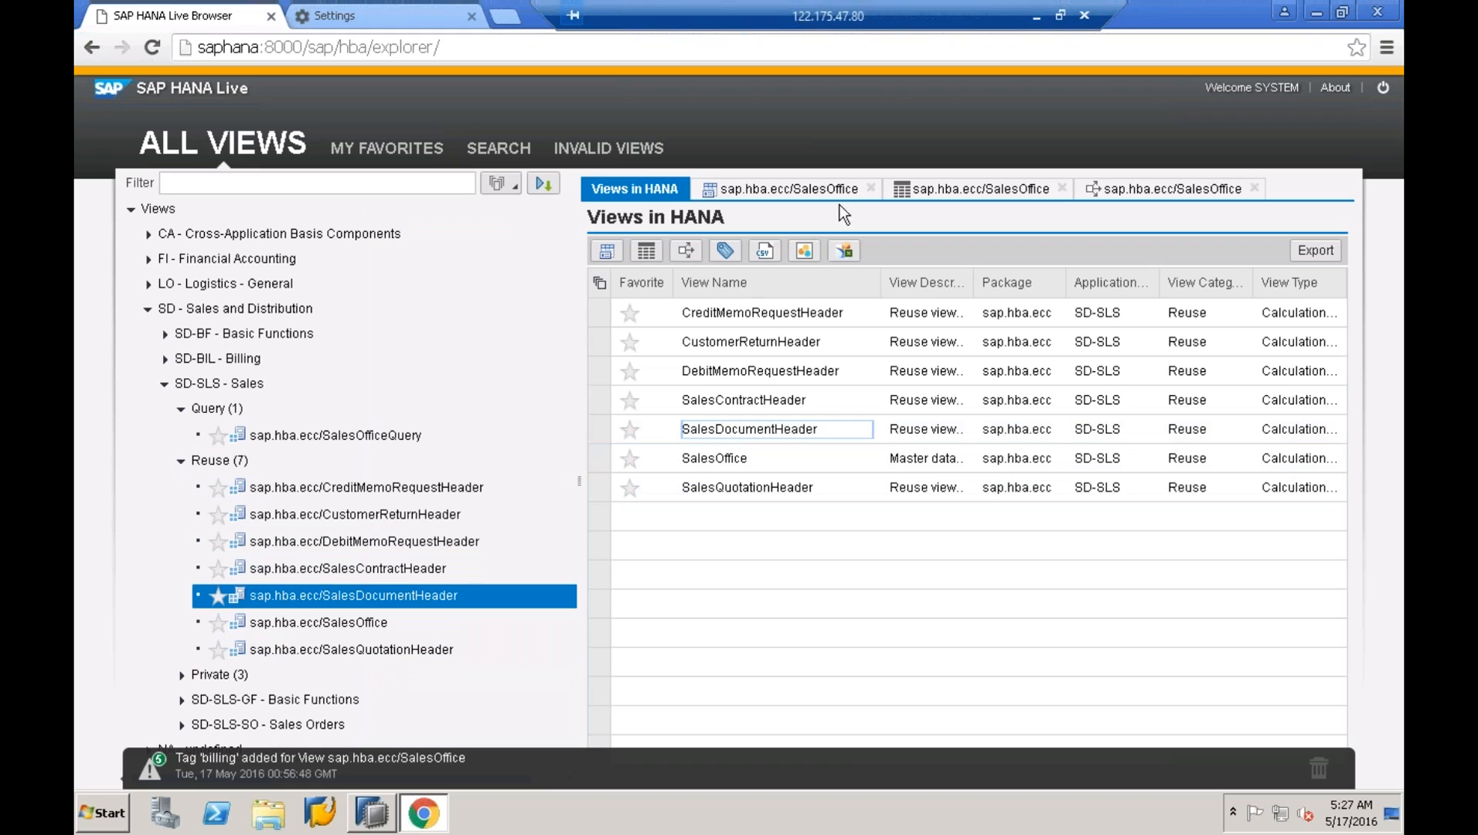
- Try opening SalesDocumentHeader in SAP Lumira and Analysis for Office, then check the notifications
click(810, 253)
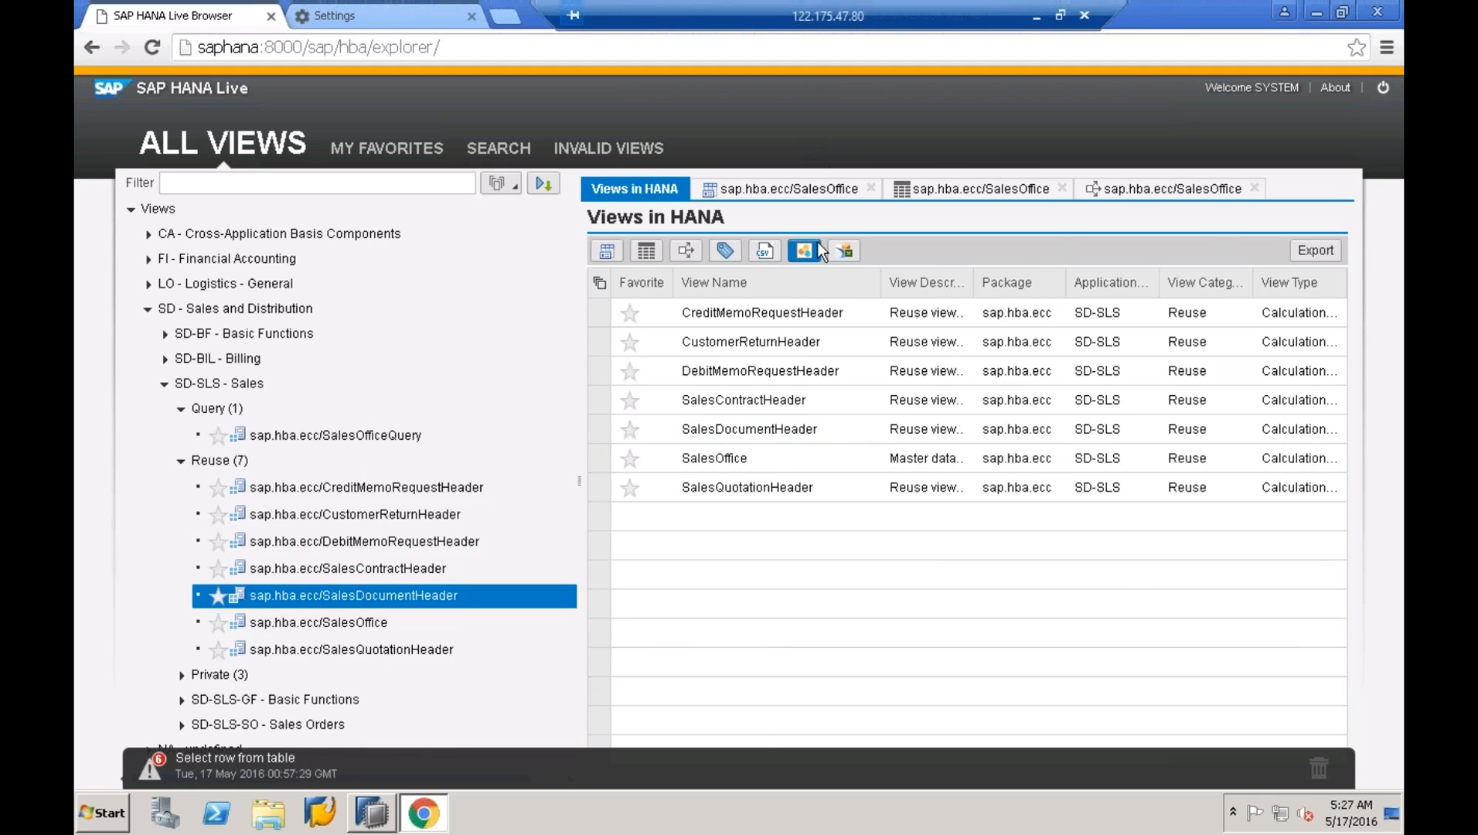
click(839, 255)
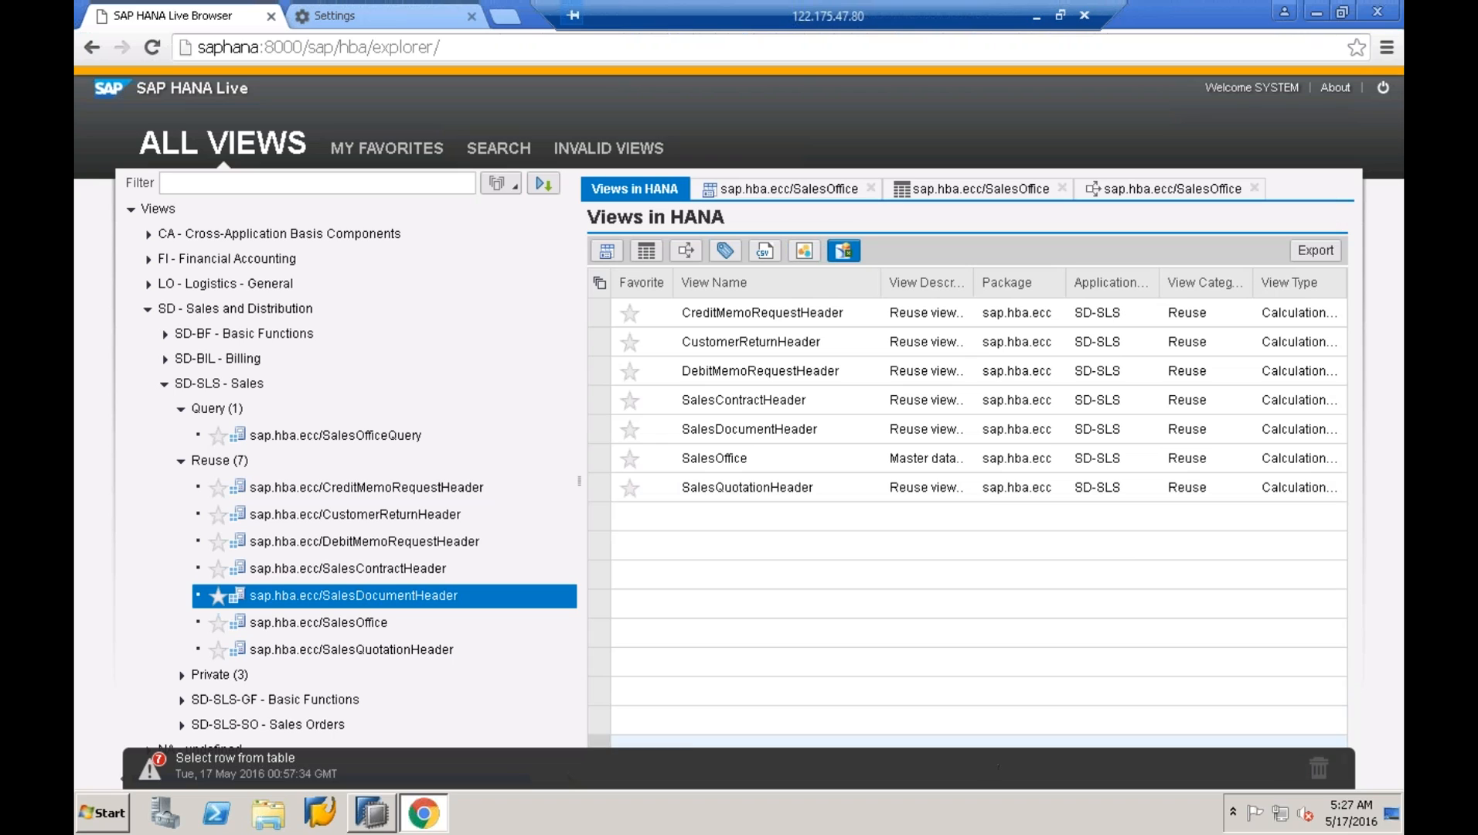
click(220, 766)
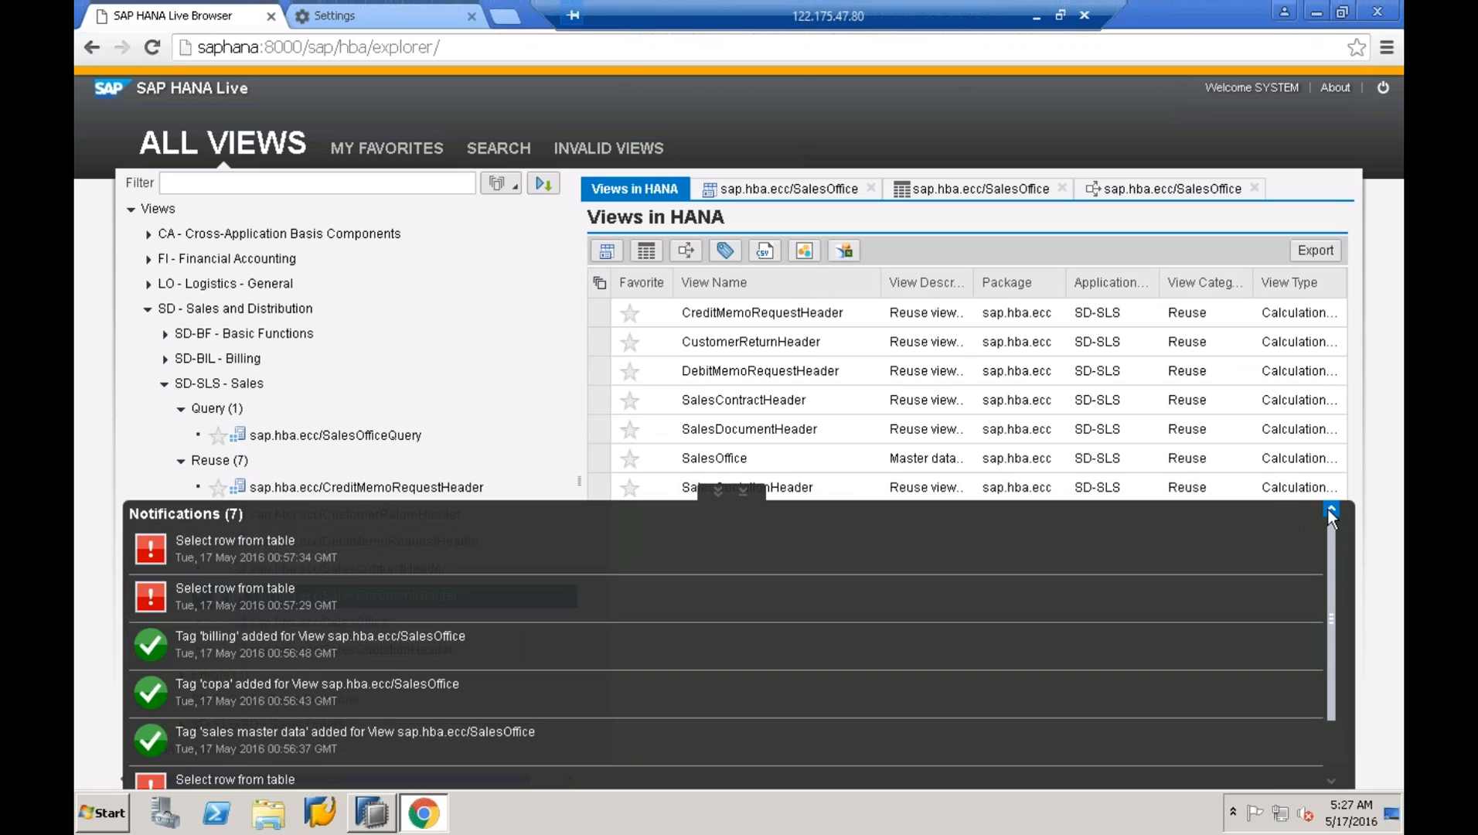
- Select the SalesContractHeader and SalesOffice rows in the Views in HANA table
click(777, 400)
click(791, 457)
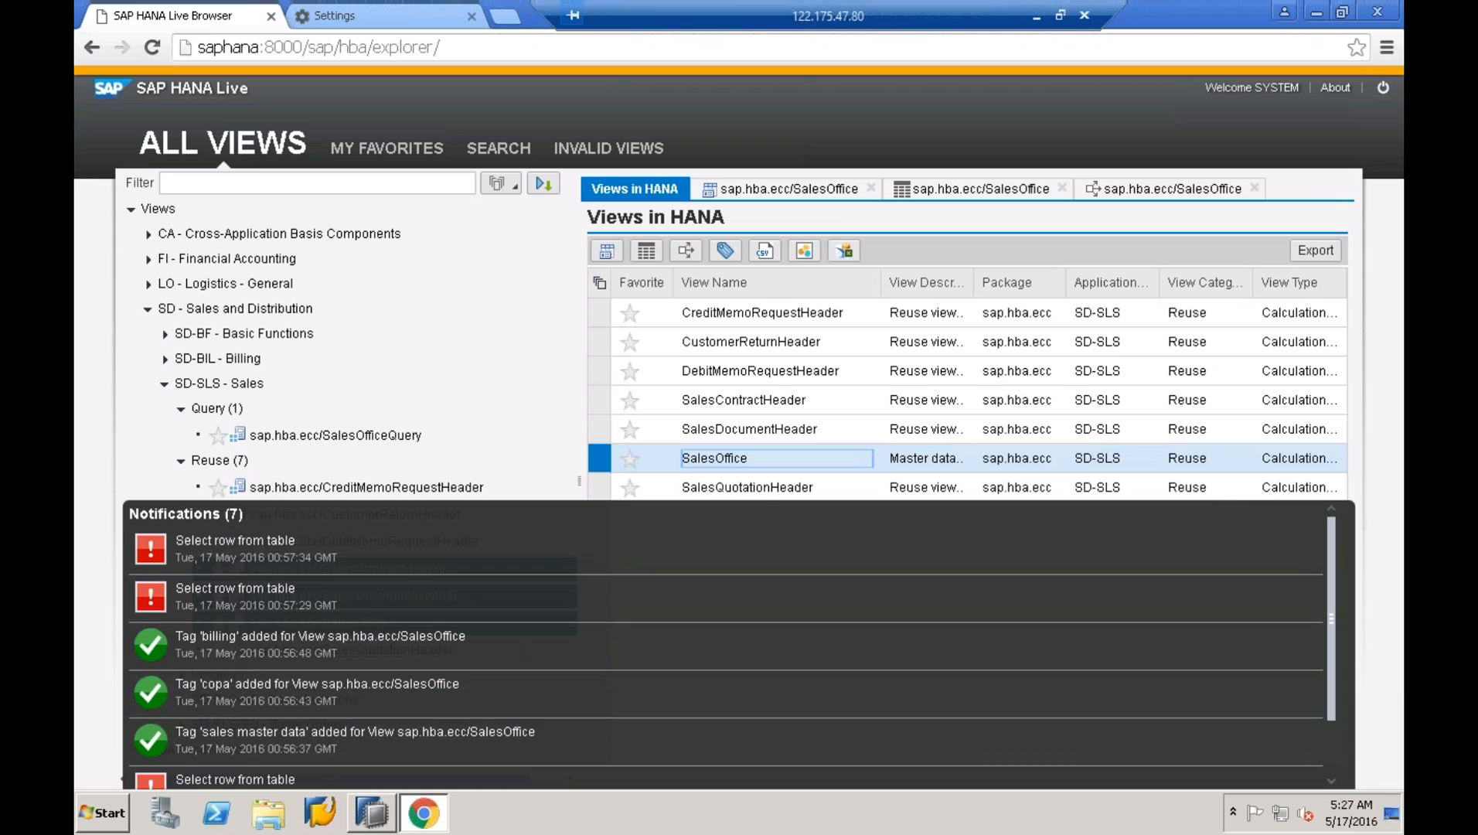
scroll(1335, 753, down, 2)
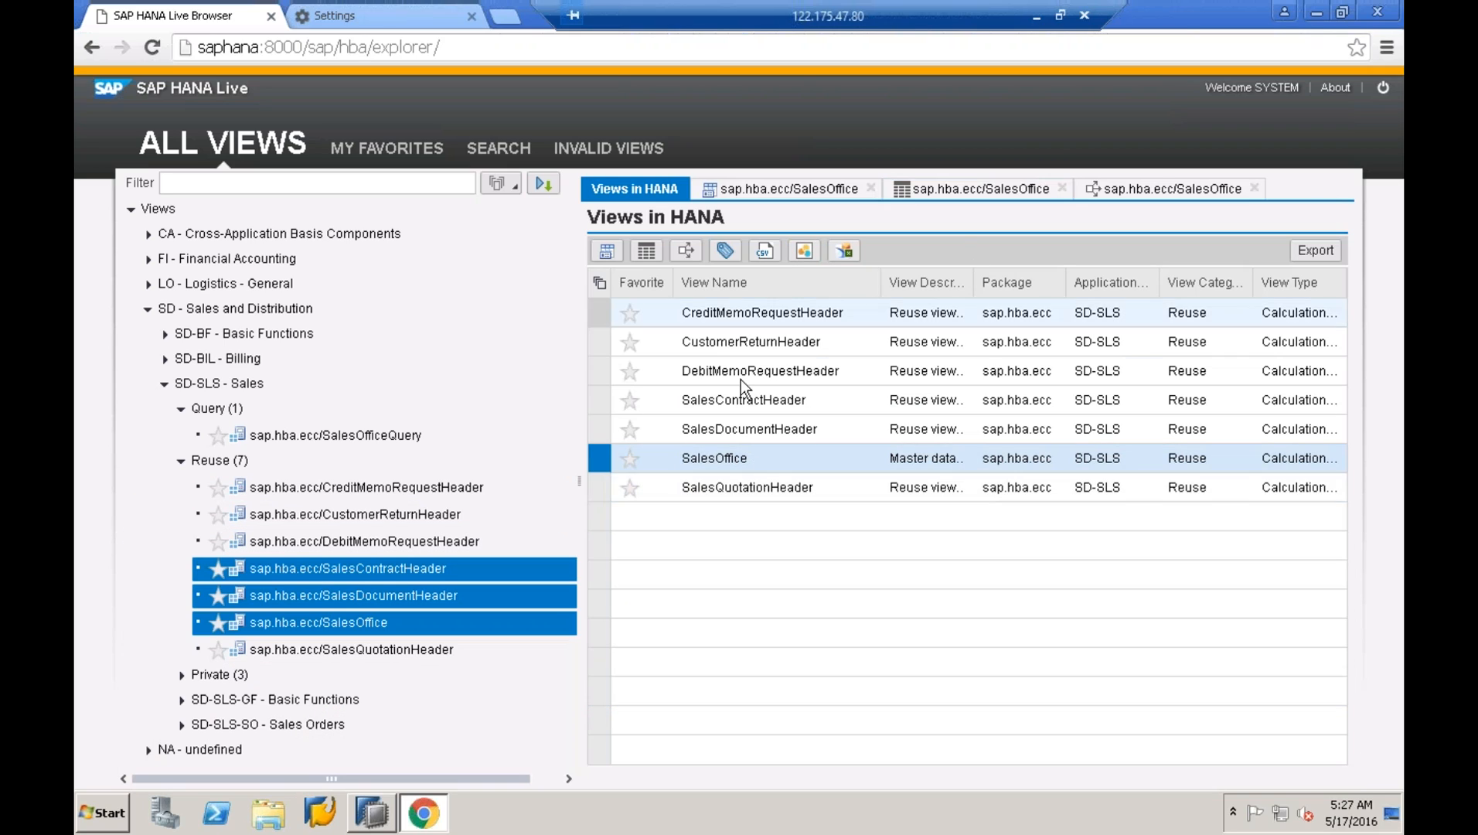
click(717, 411)
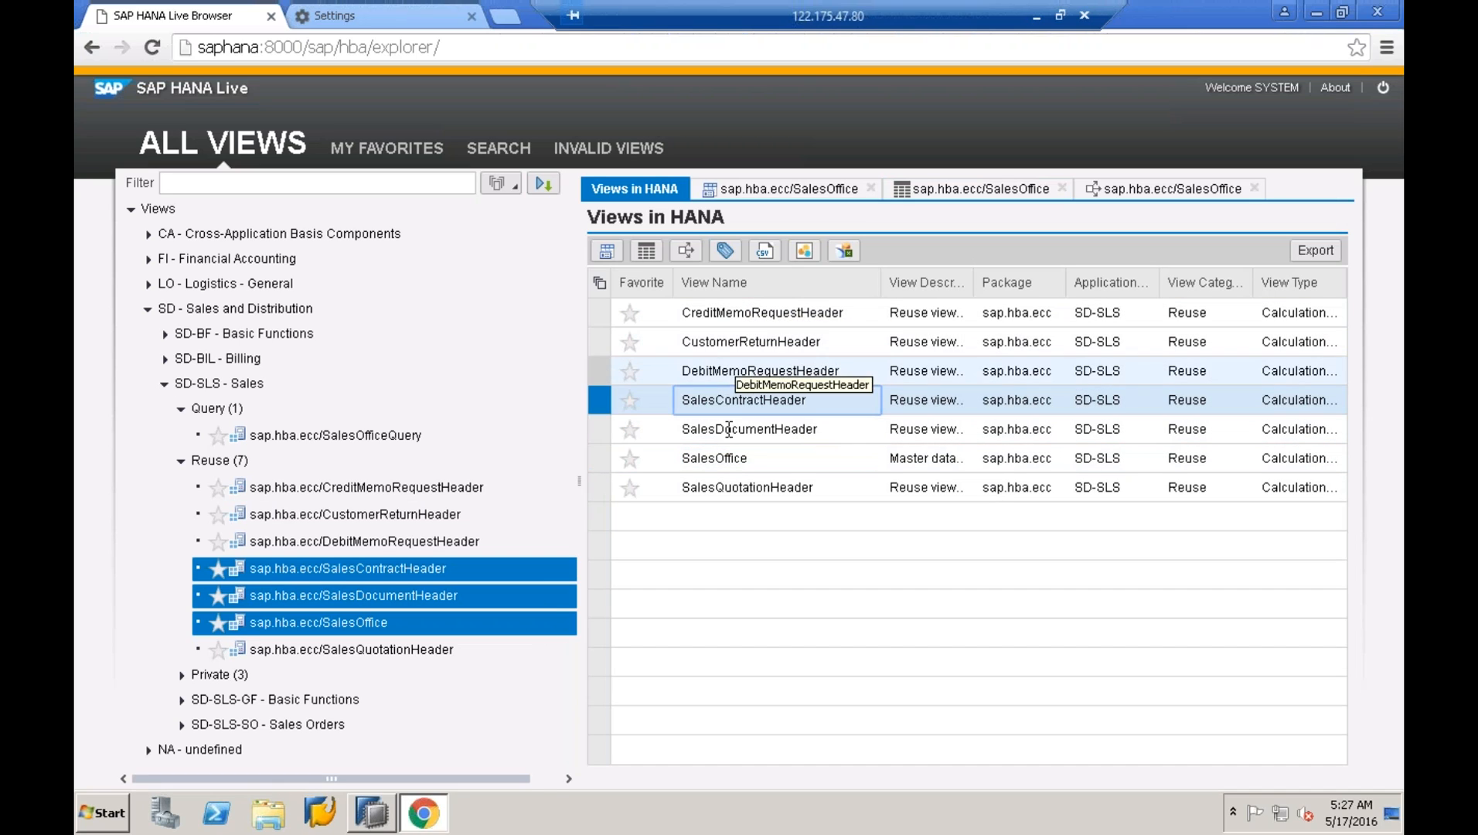
click(723, 458)
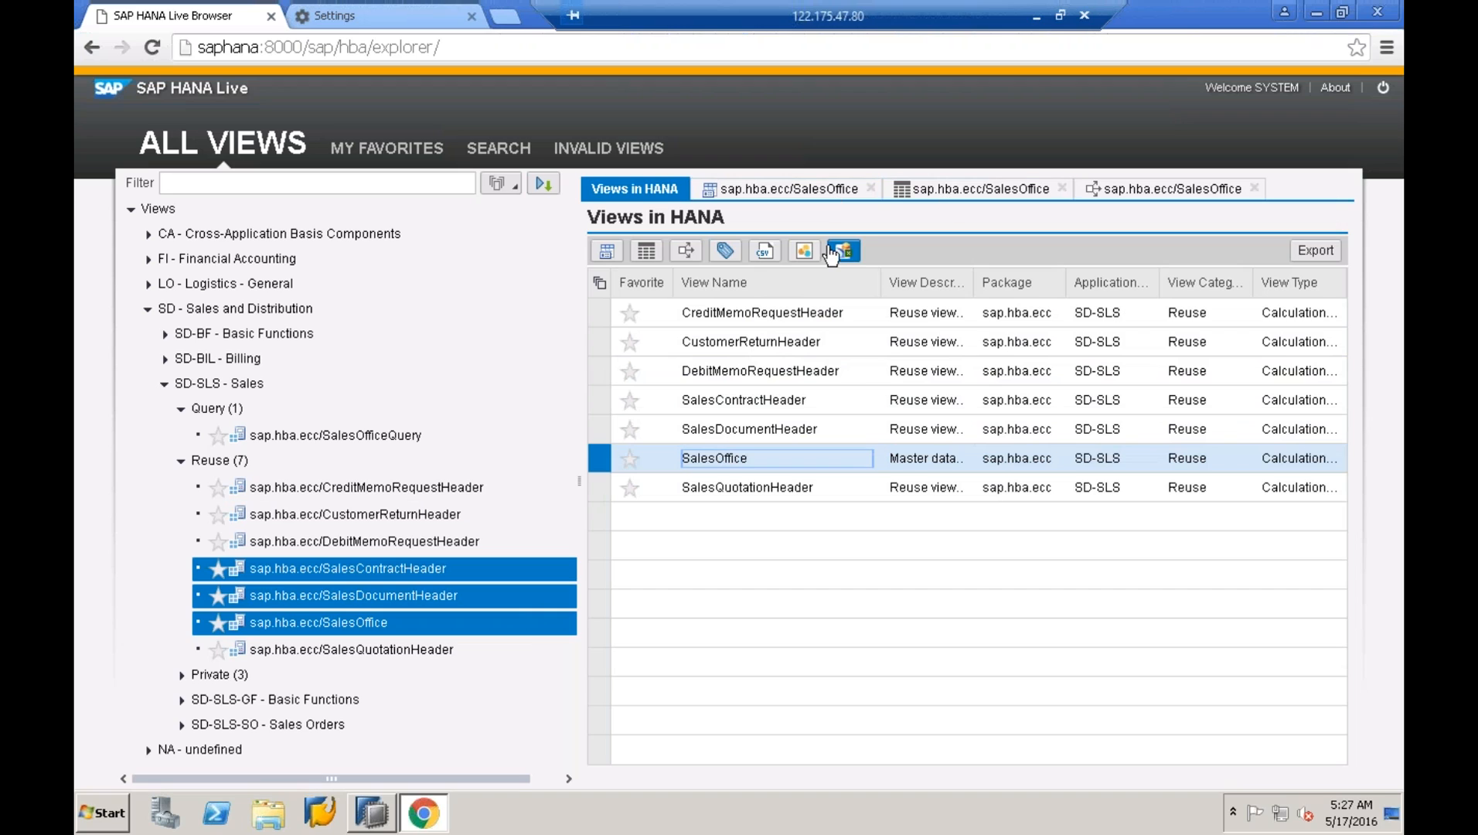
- Send the SalesOffice view to SAP Lumira, accept the warning, and open the downloaded SalesOffice.svic
click(806, 260)
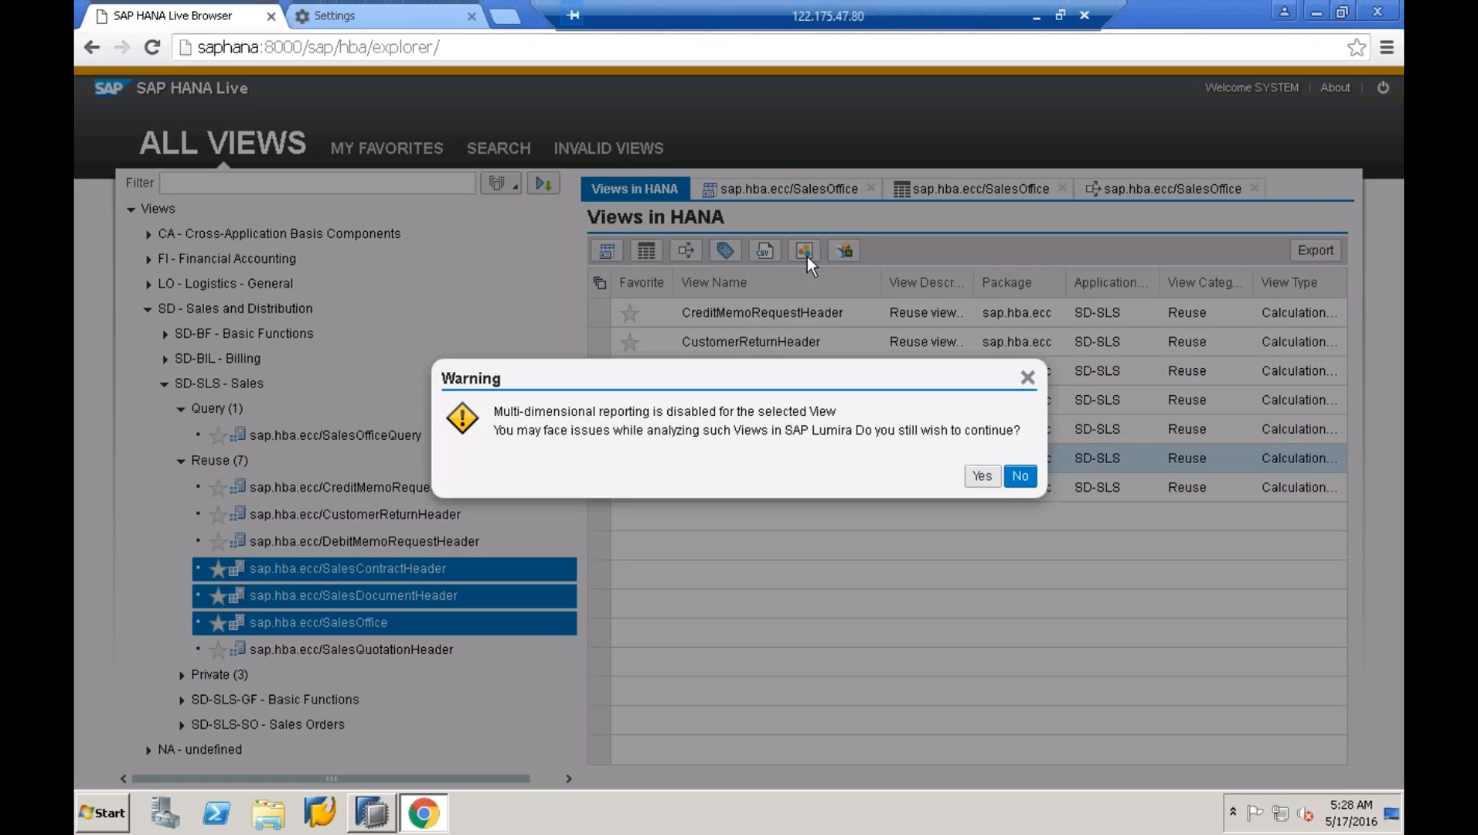
click(981, 477)
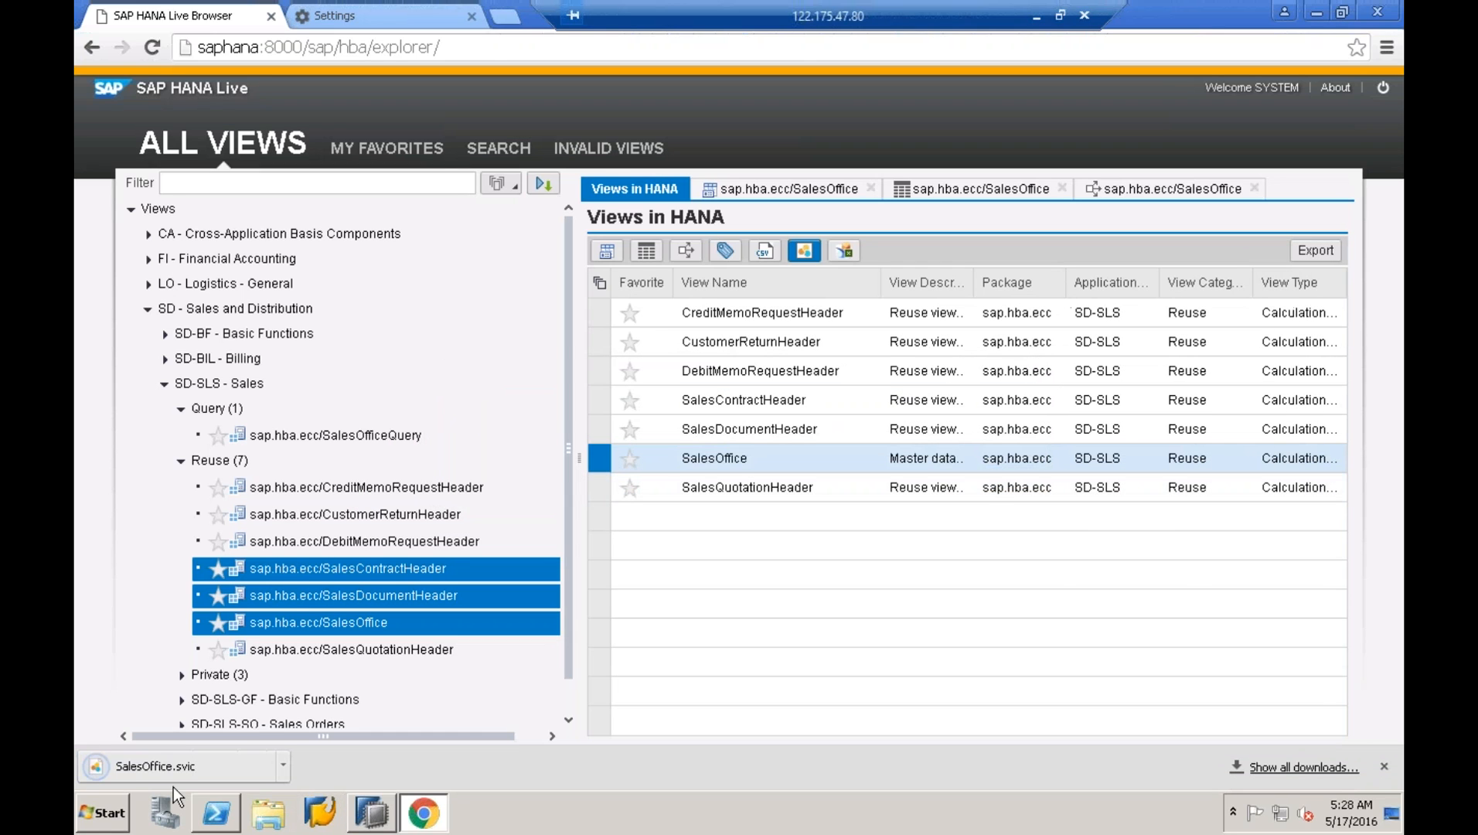
click(173, 777)
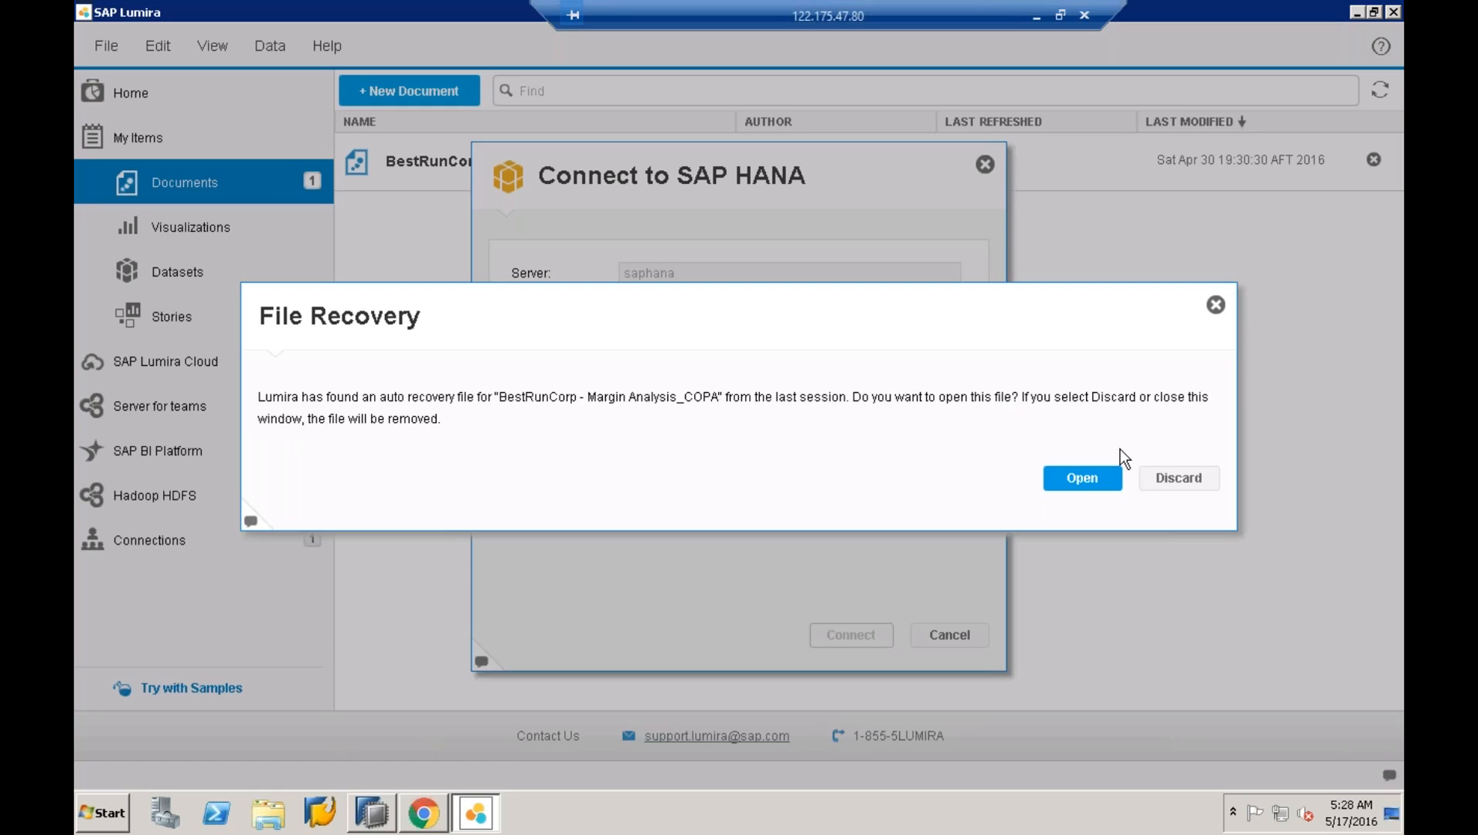
- Reopen the recovered Margin Analysis_COPA document and log on to SAP HANA with the SYSTEM user's password
click(1082, 480)
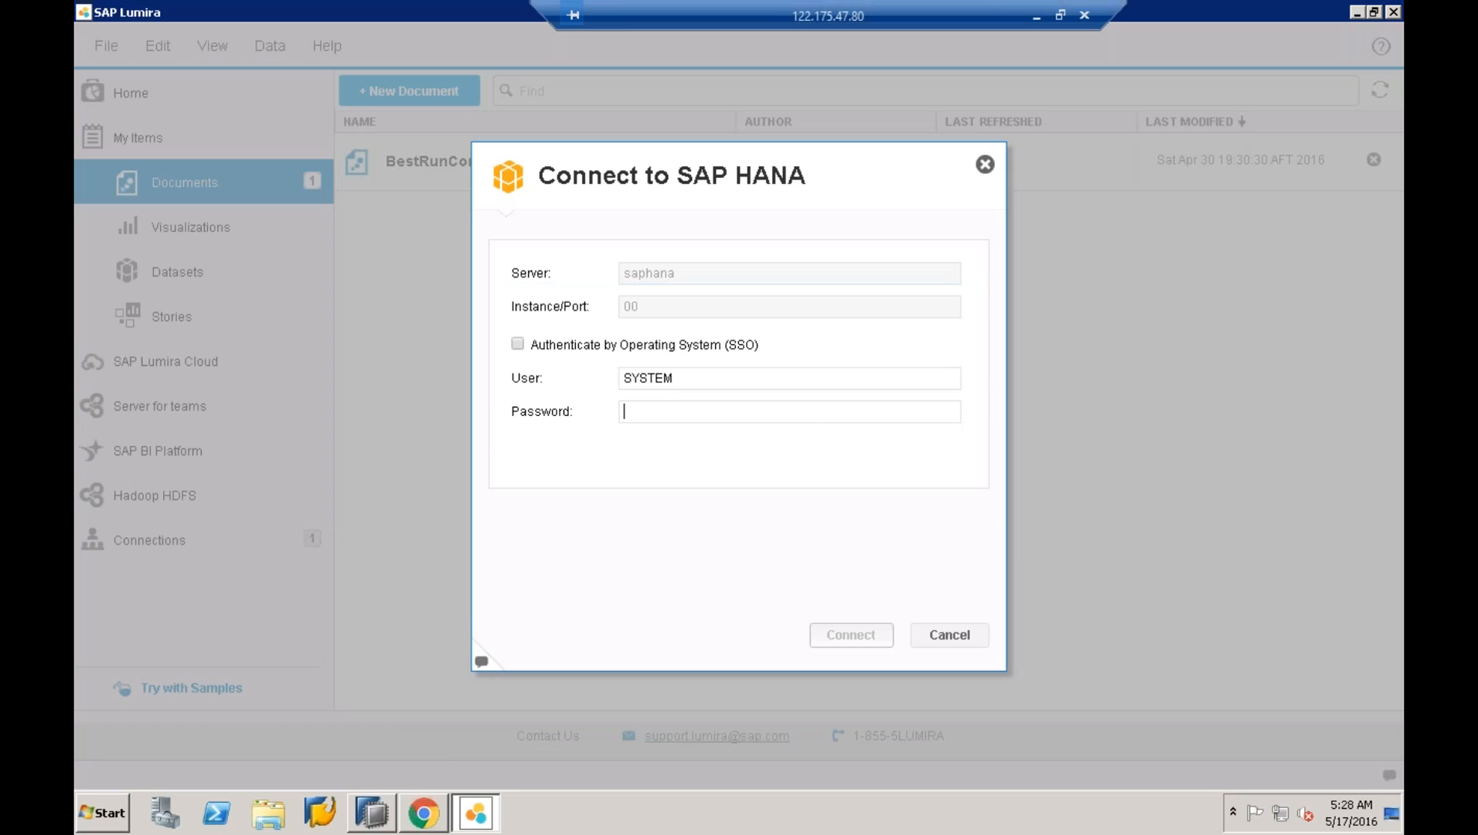
text(manager)
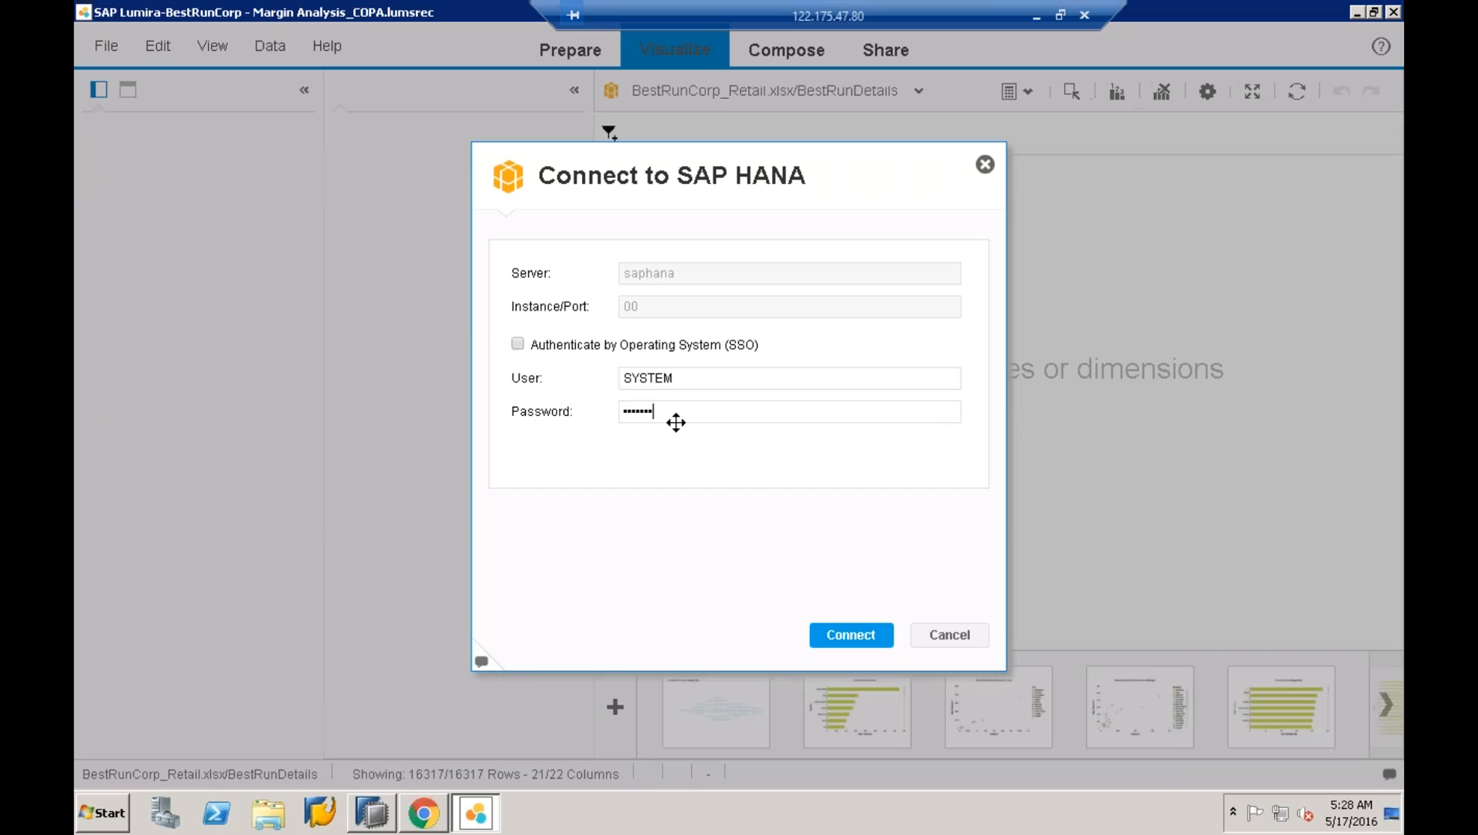
key(BackSpace)
key(BackSpace)
key(BackSpace)
key(BackSpace)
key(BackSpace)
key(BackSpace)
key(BackSpace)
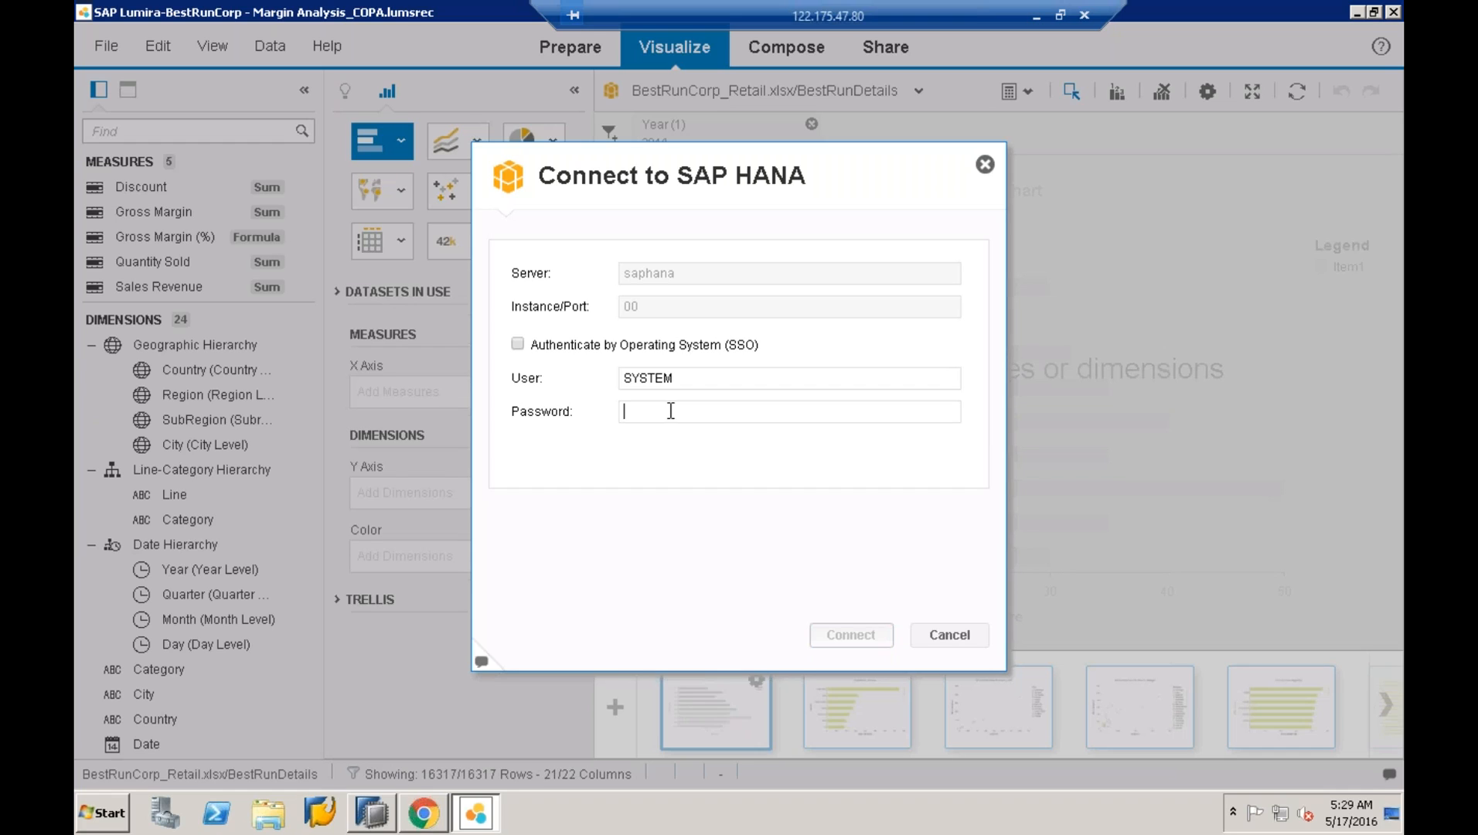
text(••••••••••)
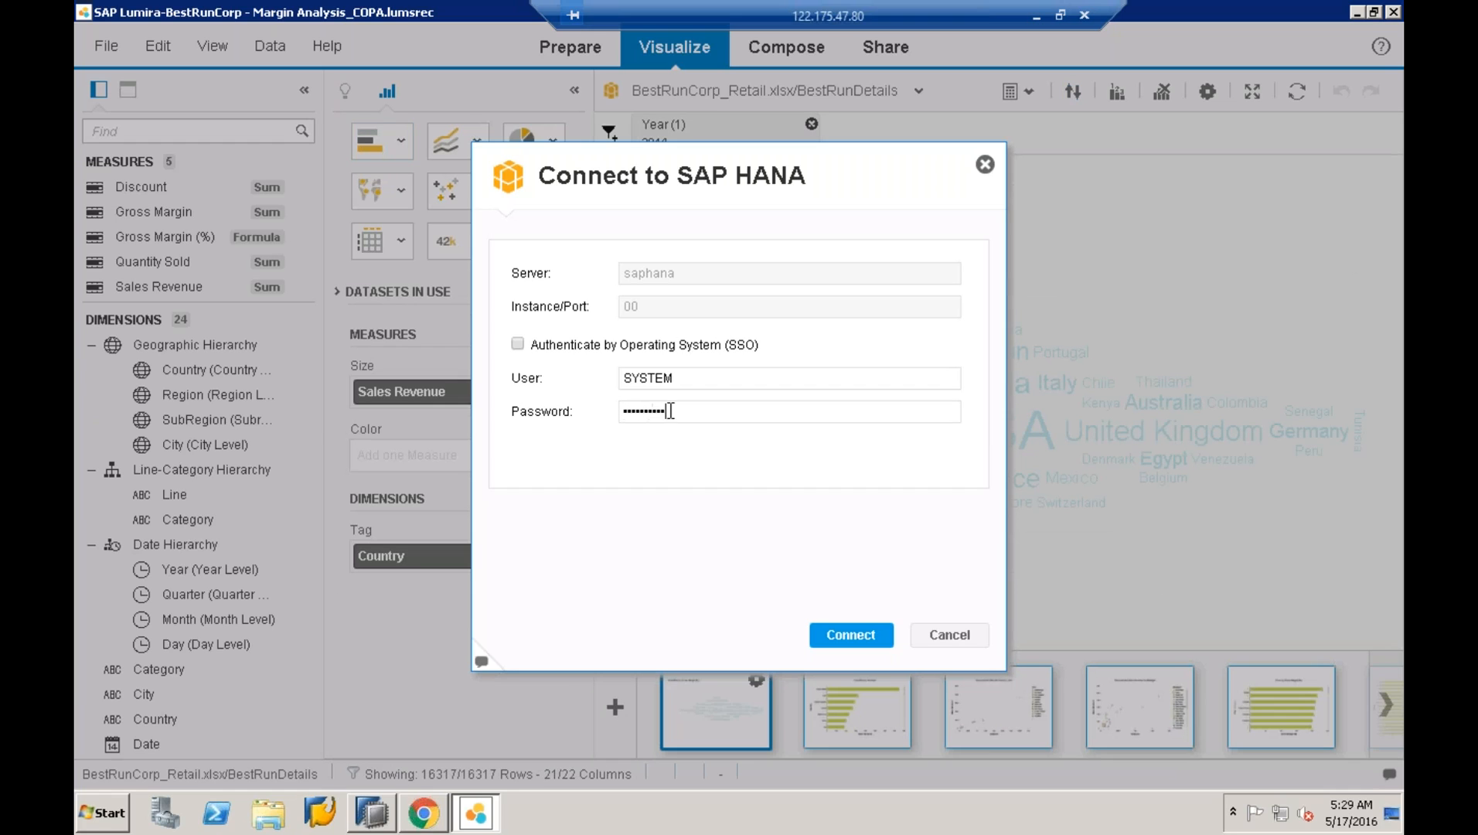
key(Return)
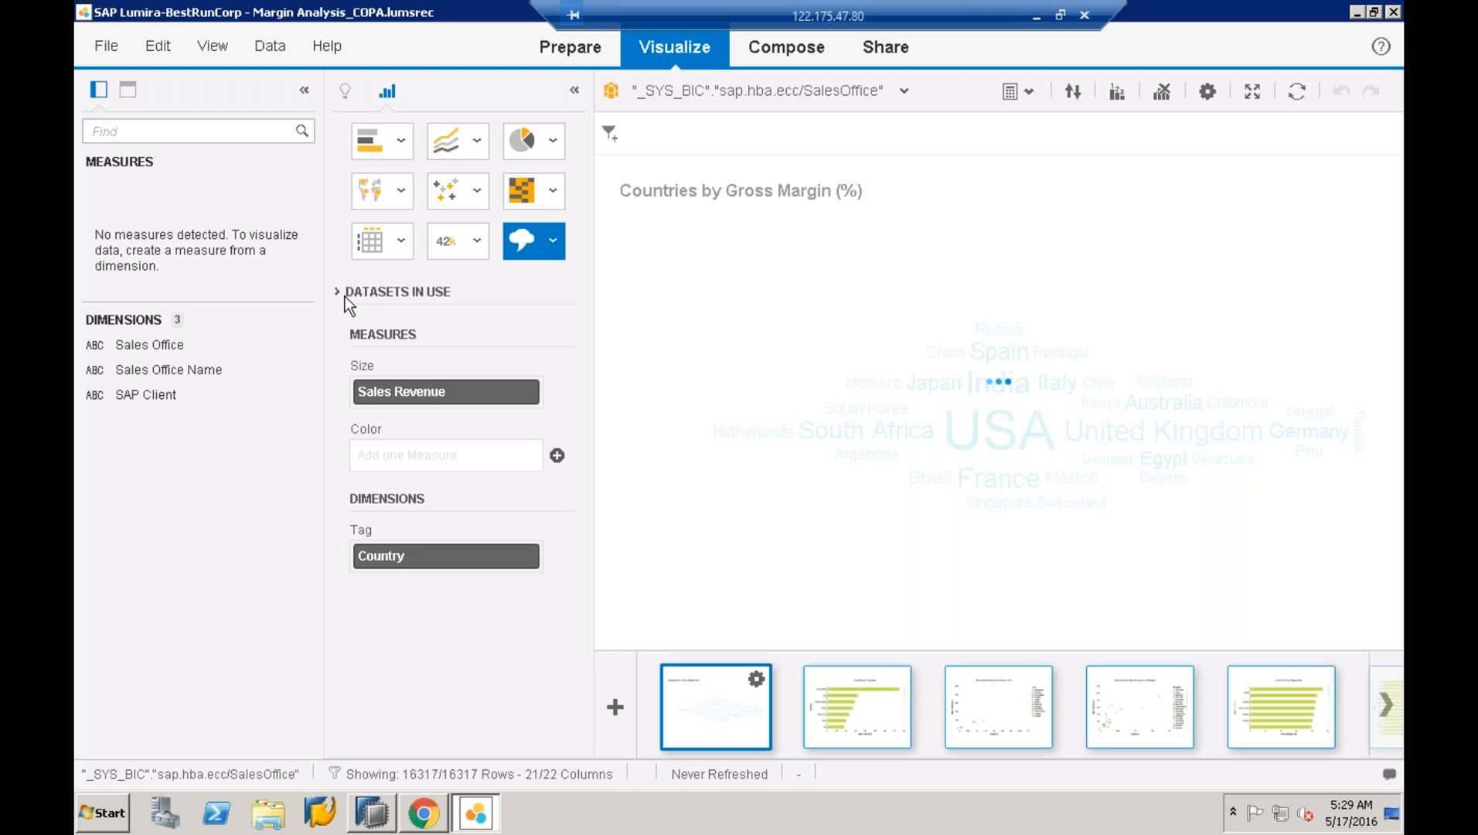
- Make Sales Office Name the word cloud tag, view the second visualization, and return to Chrome
click(146, 346)
drag(215, 368, 250, 389)
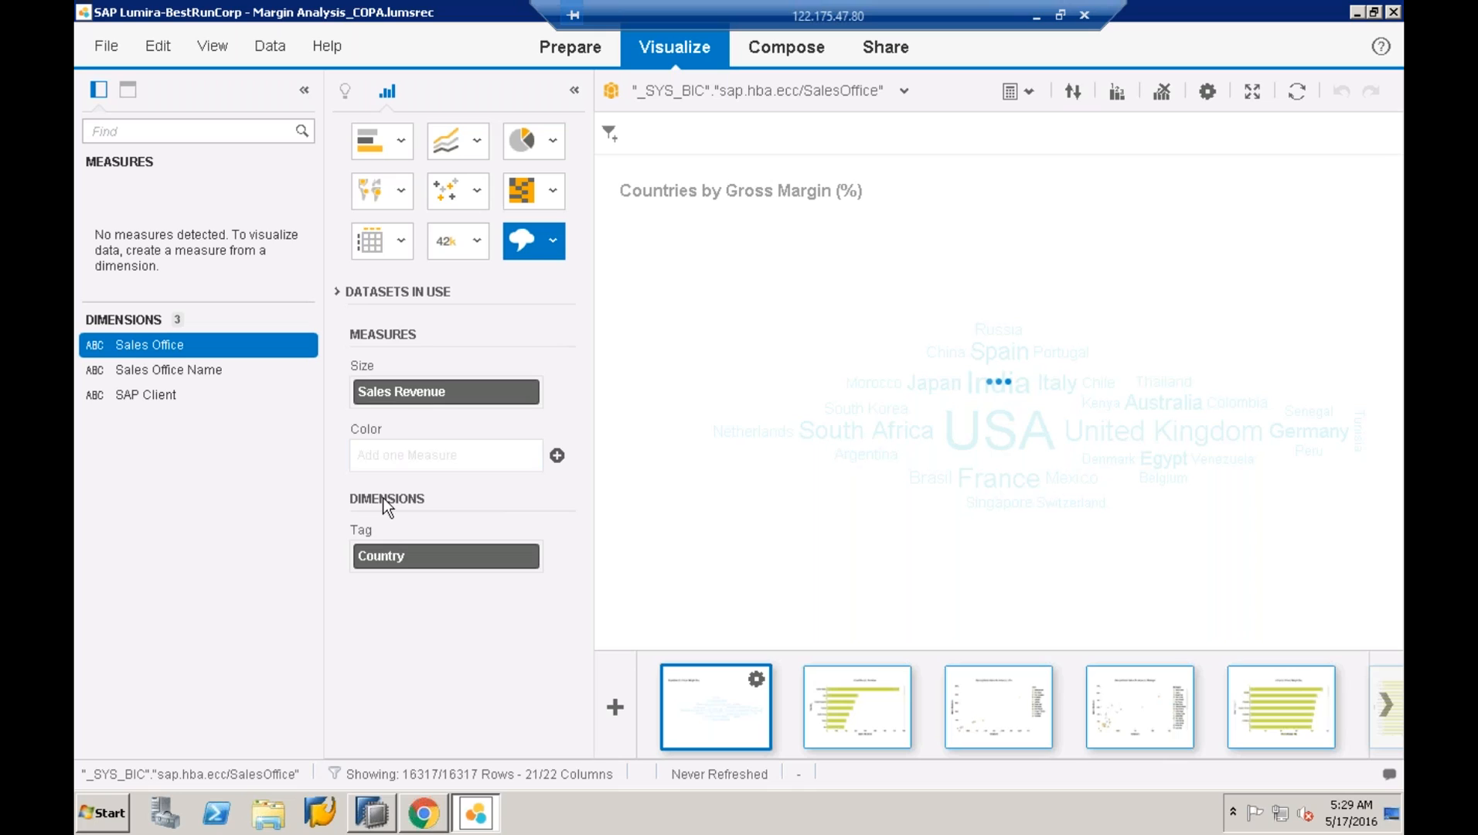
click(337, 293)
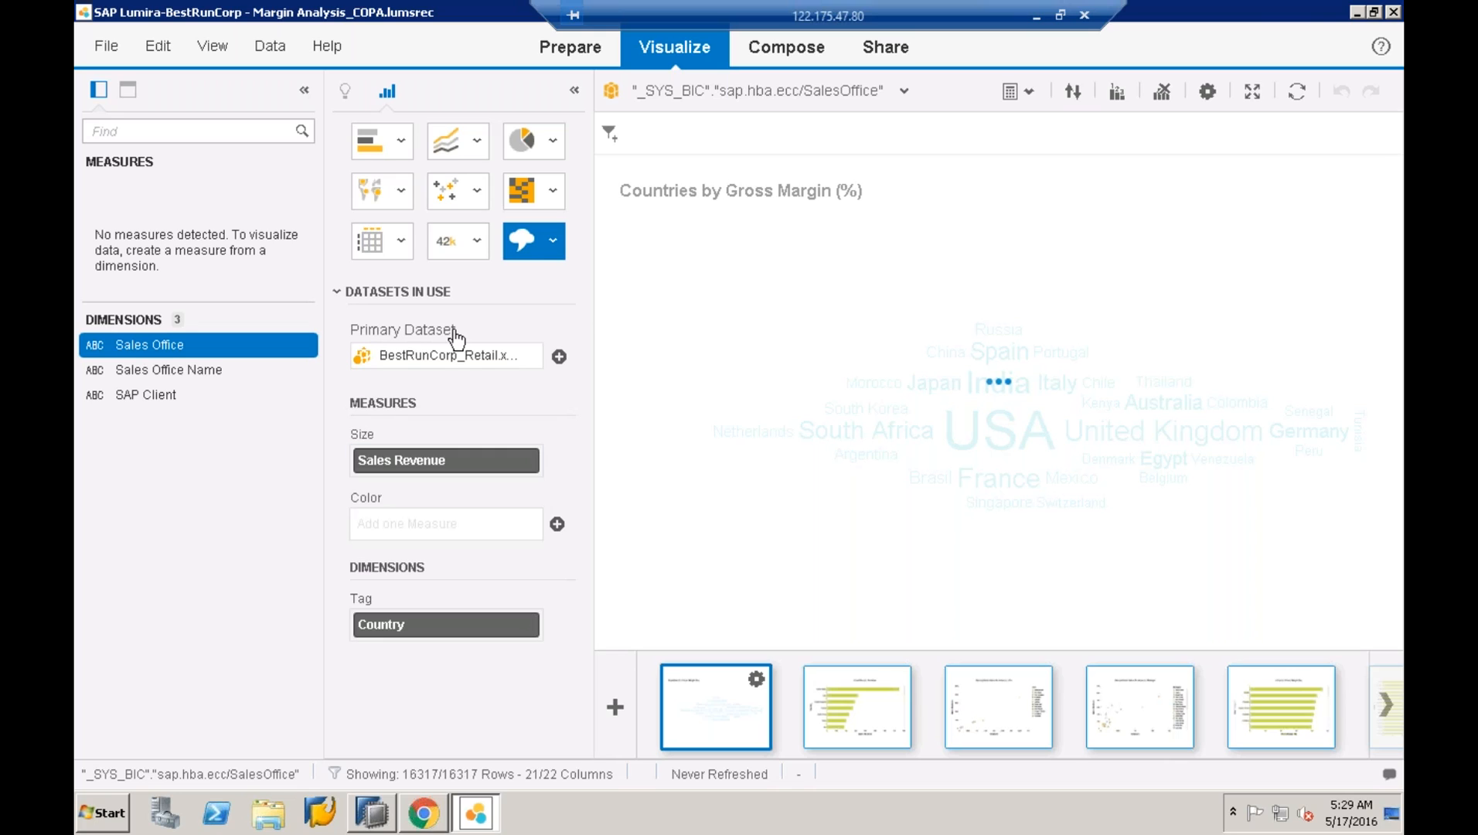
double_click(149, 343)
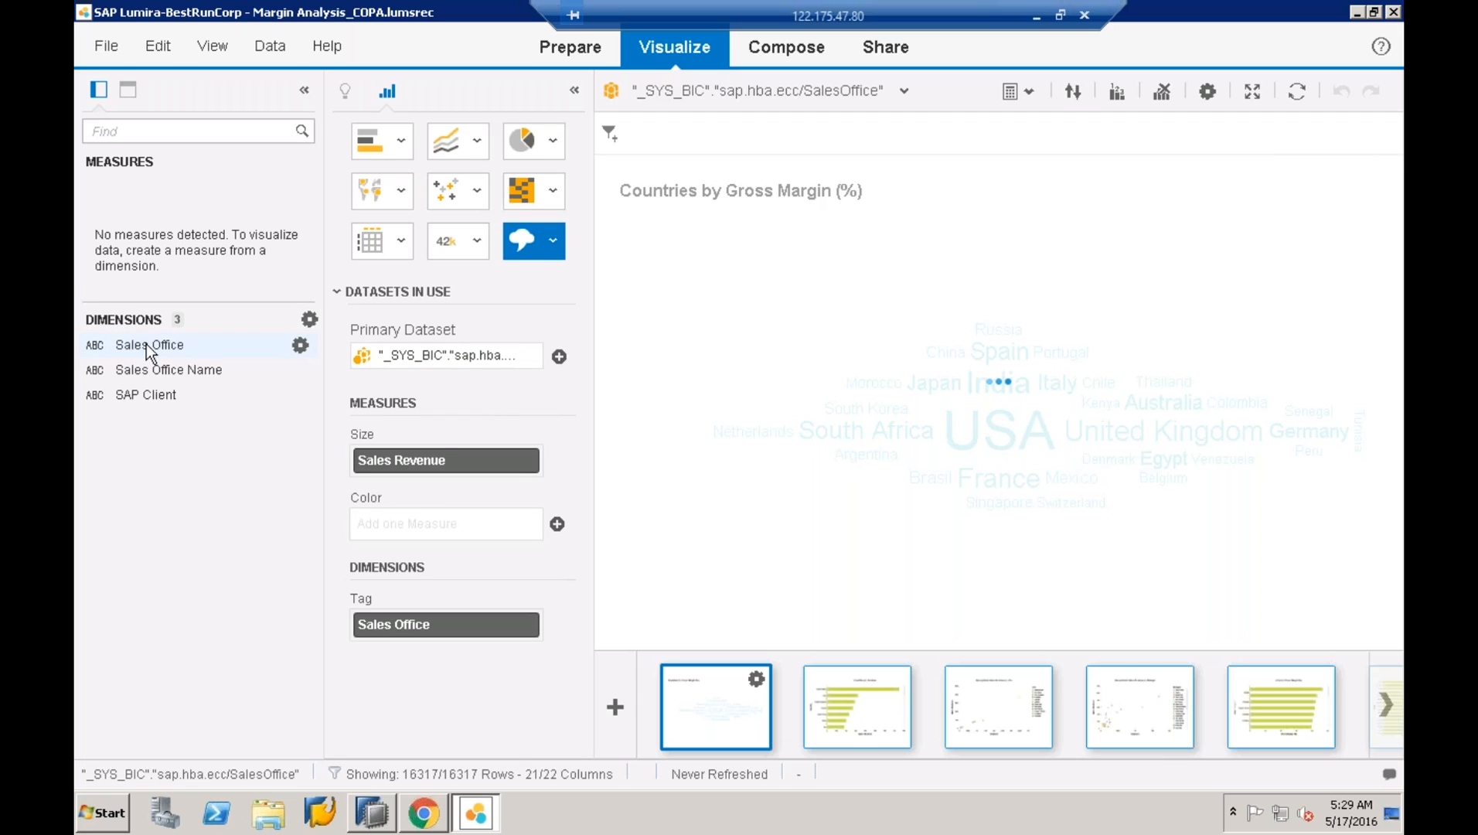
click(147, 344)
double_click(156, 371)
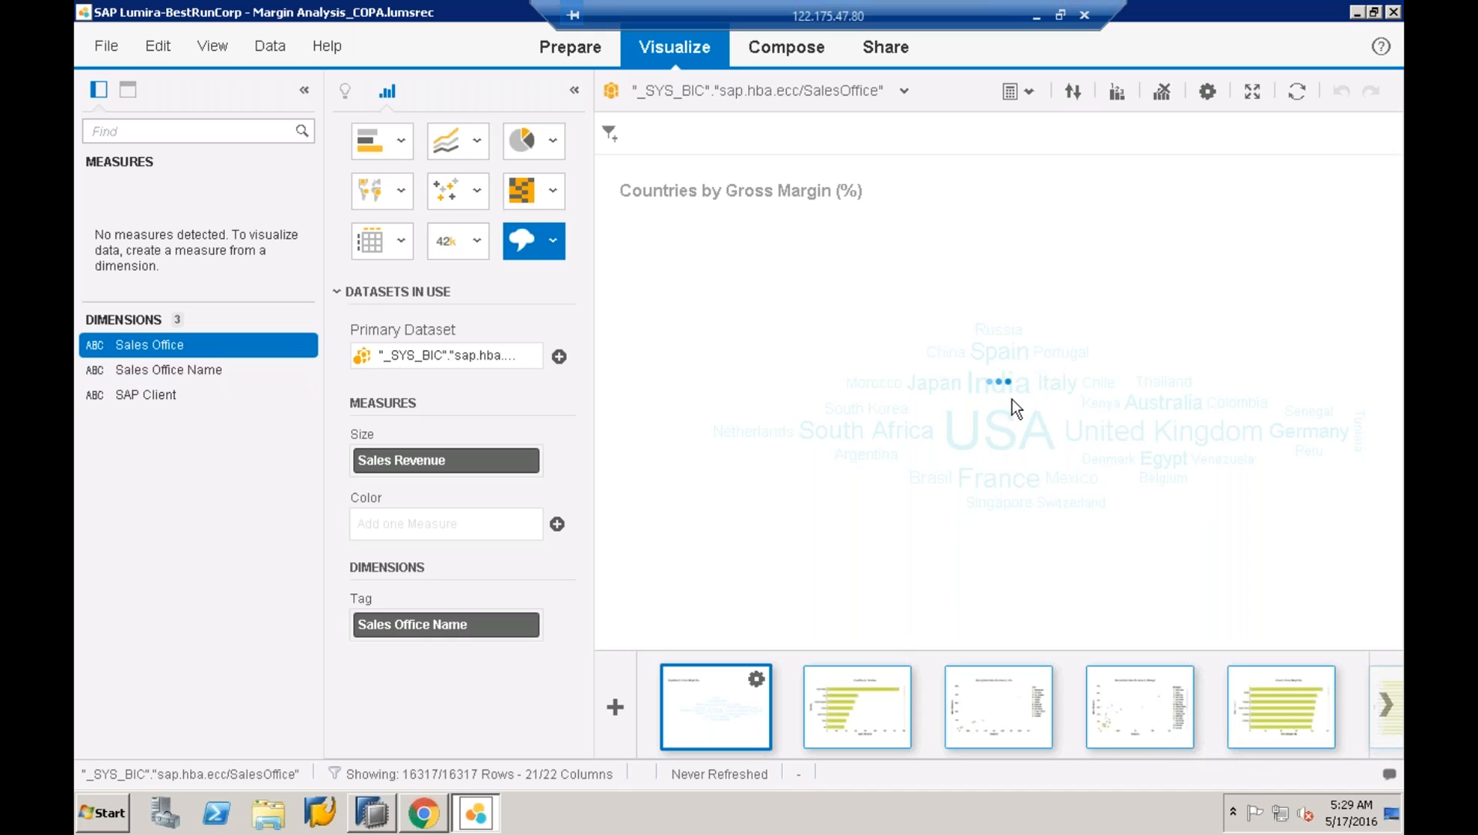
click(856, 694)
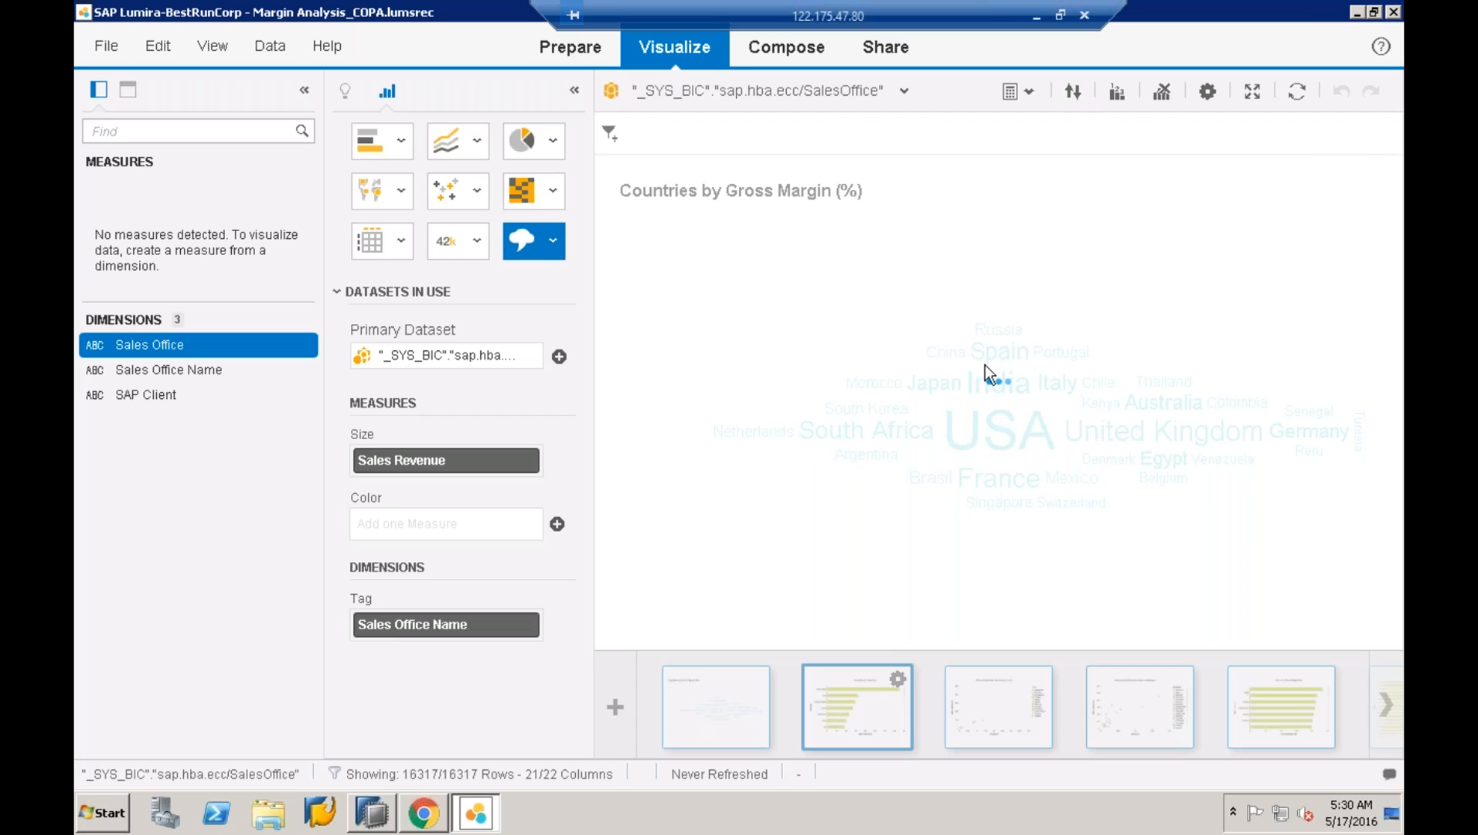
click(417, 810)
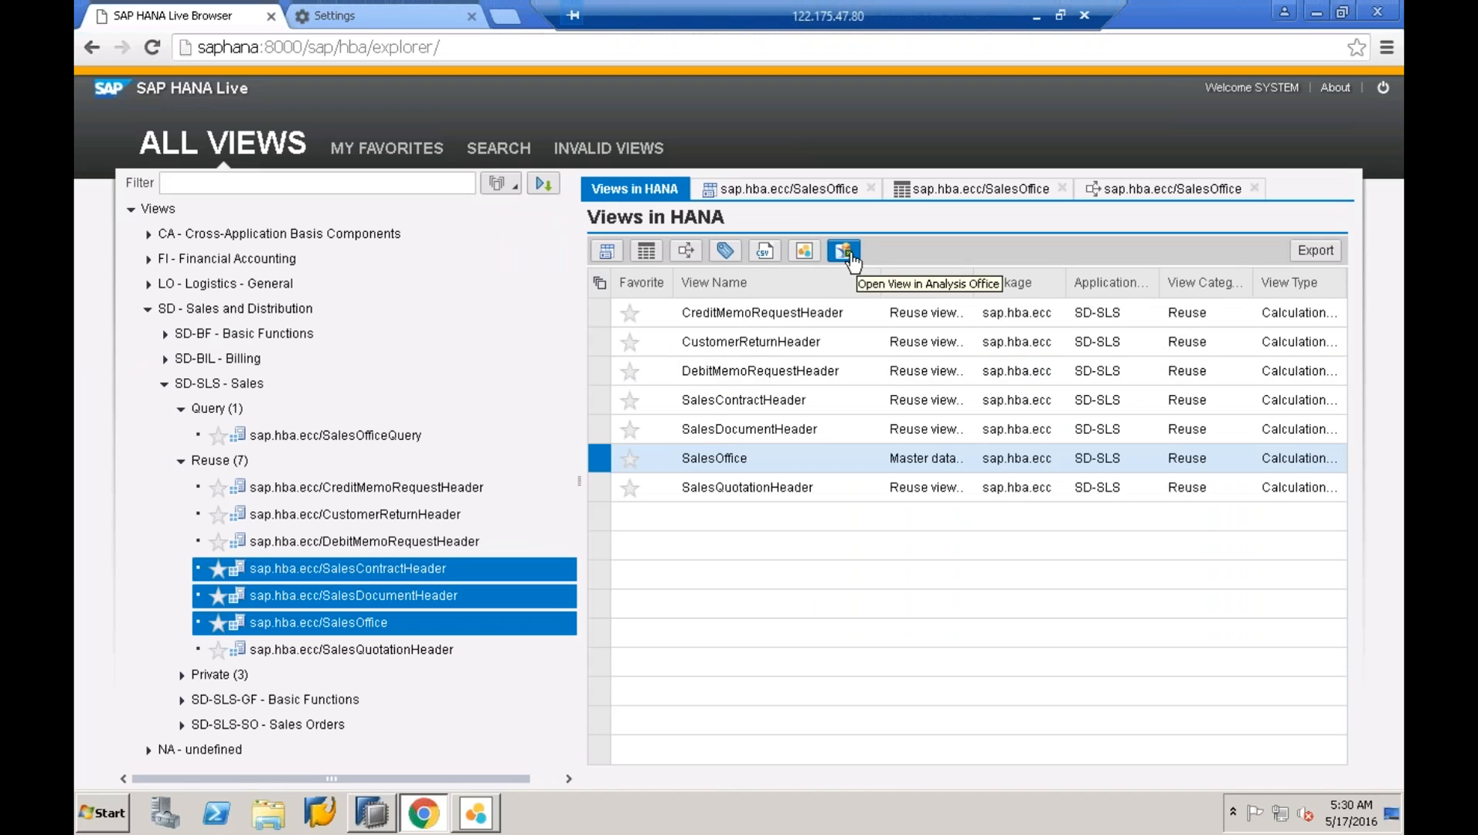
- Send DebitMemoRequestHeader to Analysis Office, accept the warning, and open the downloaded .sapaox file
click(851, 257)
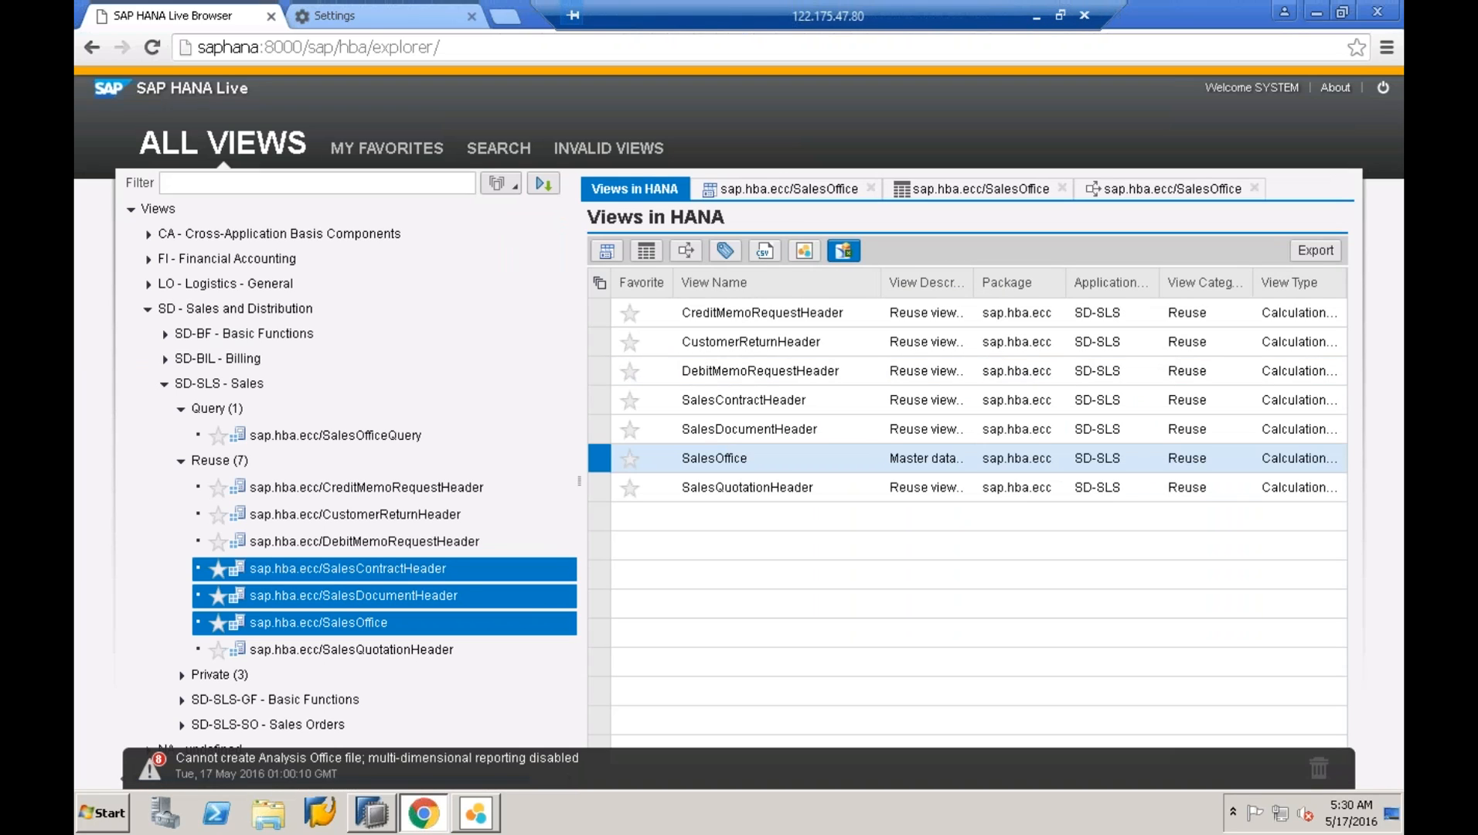
click(741, 458)
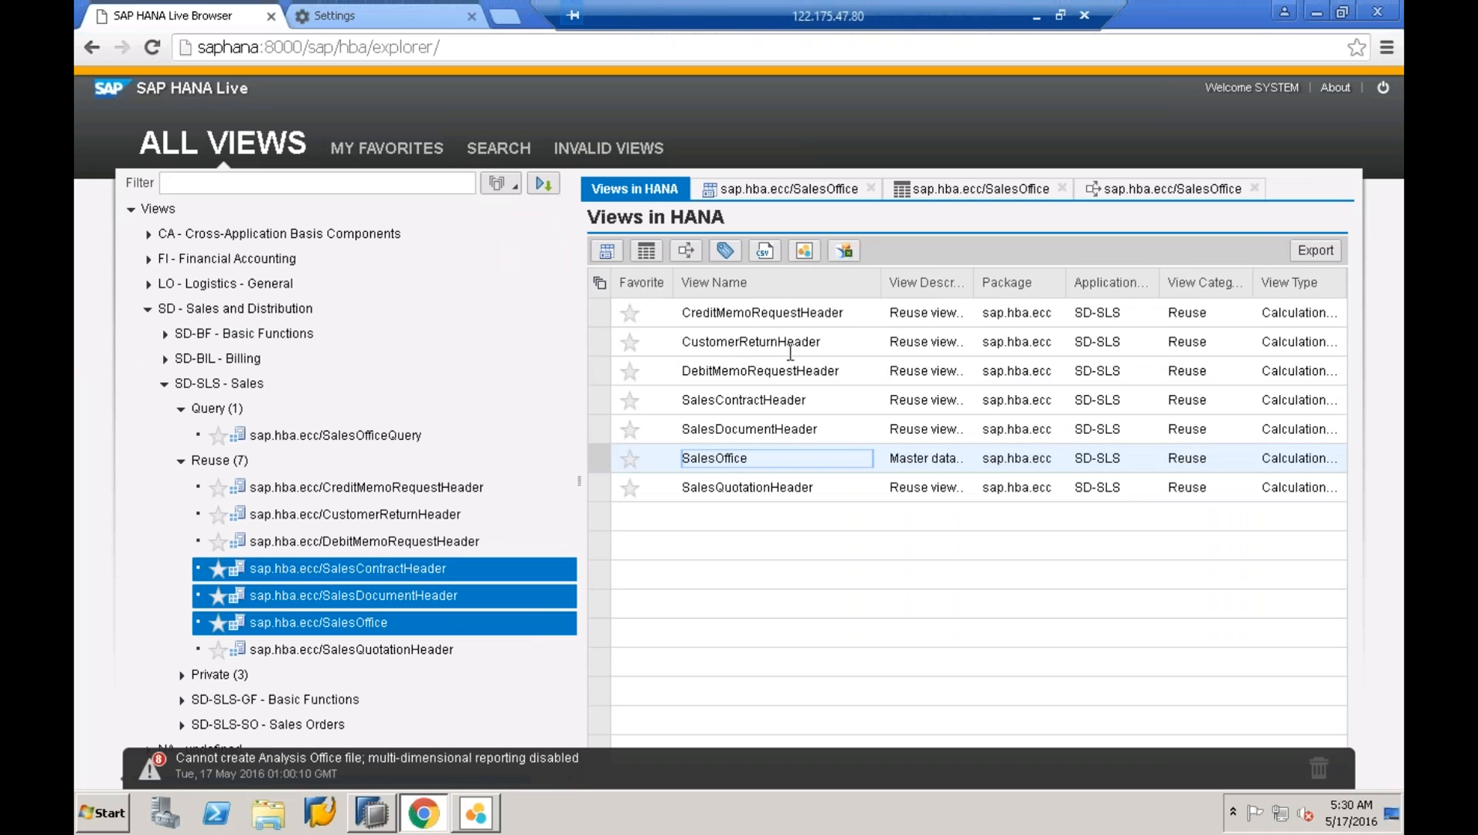
click(416, 535)
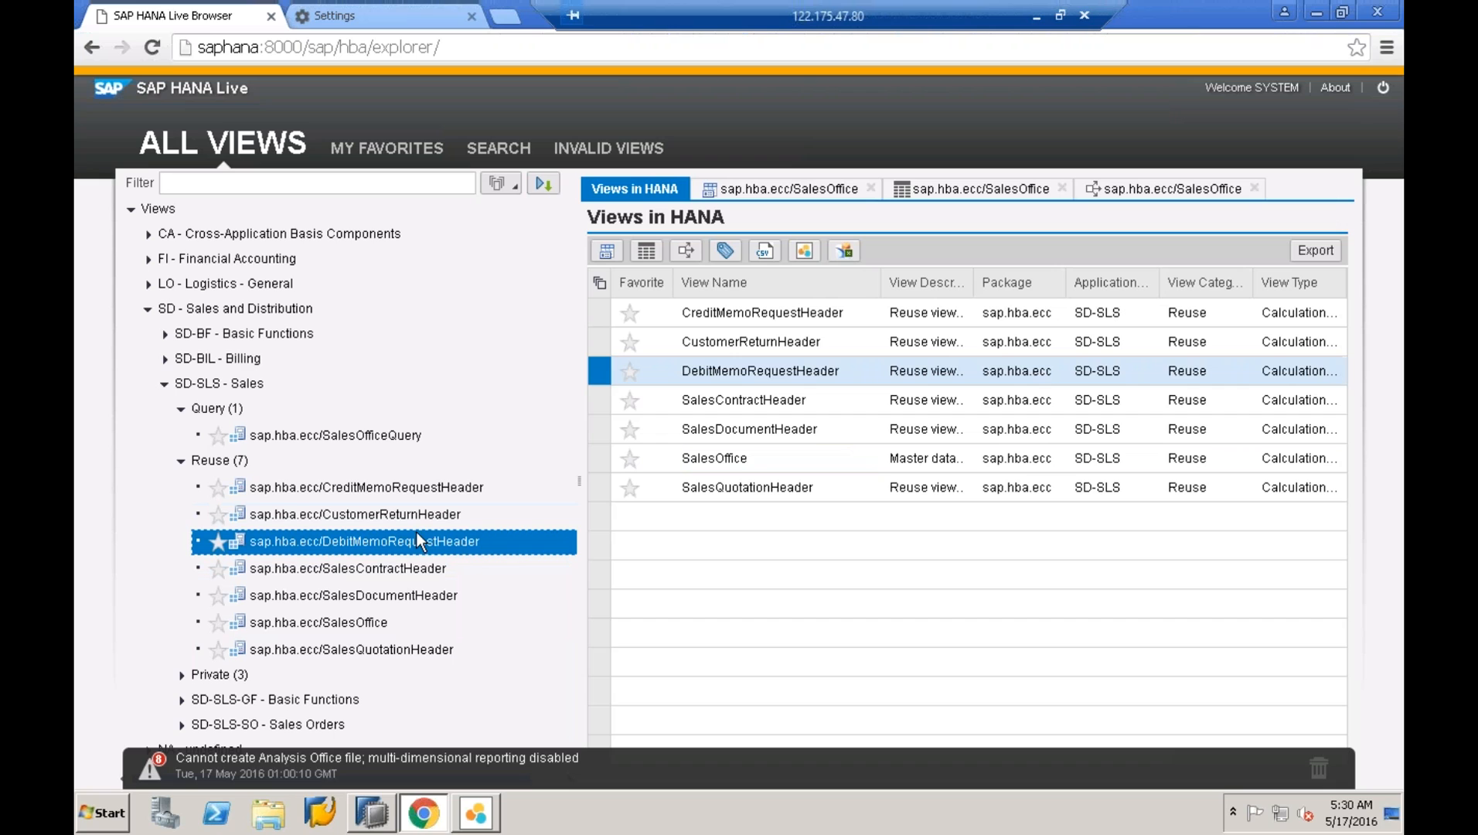
click(845, 258)
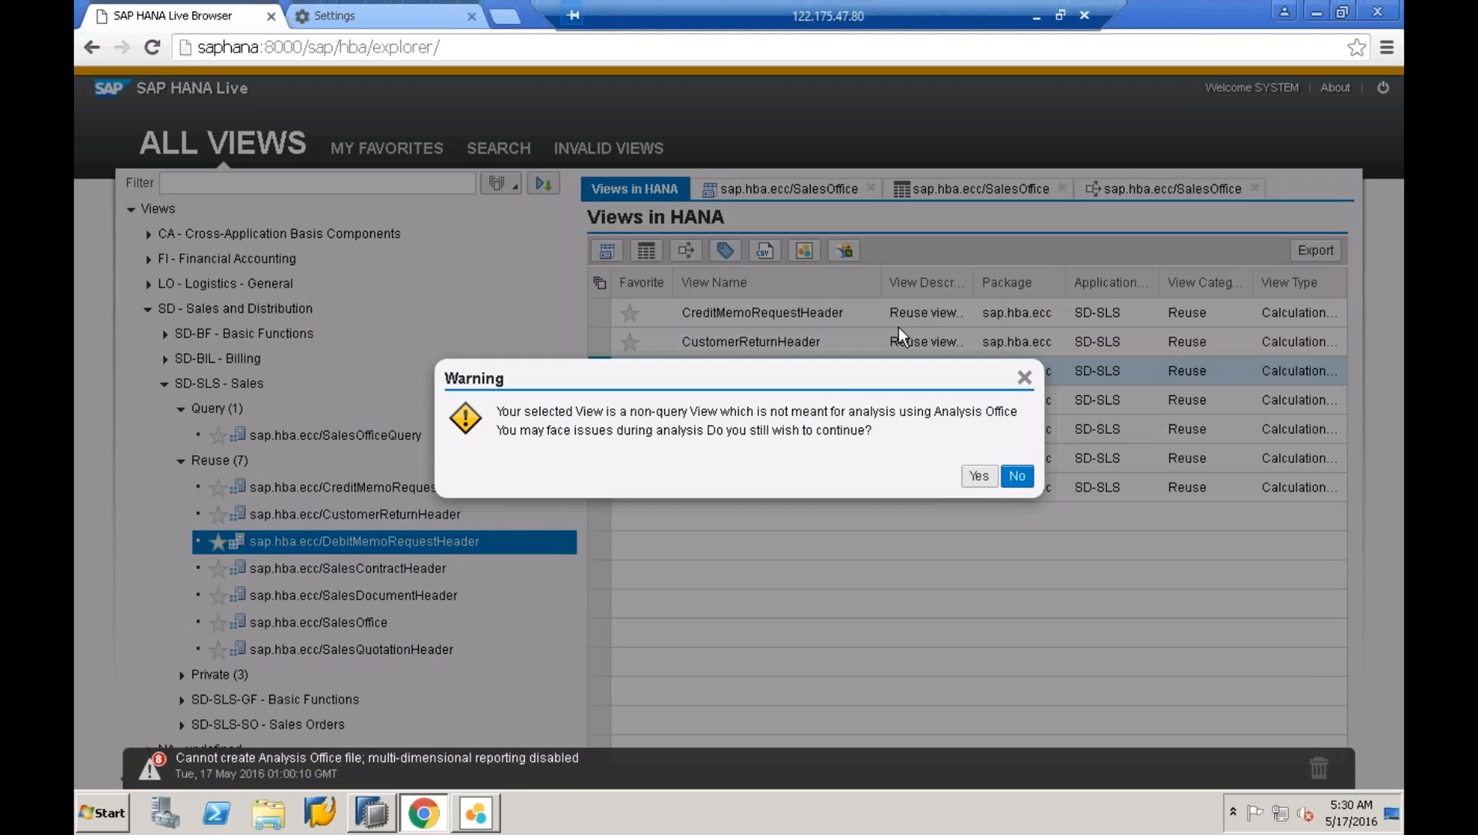
click(975, 477)
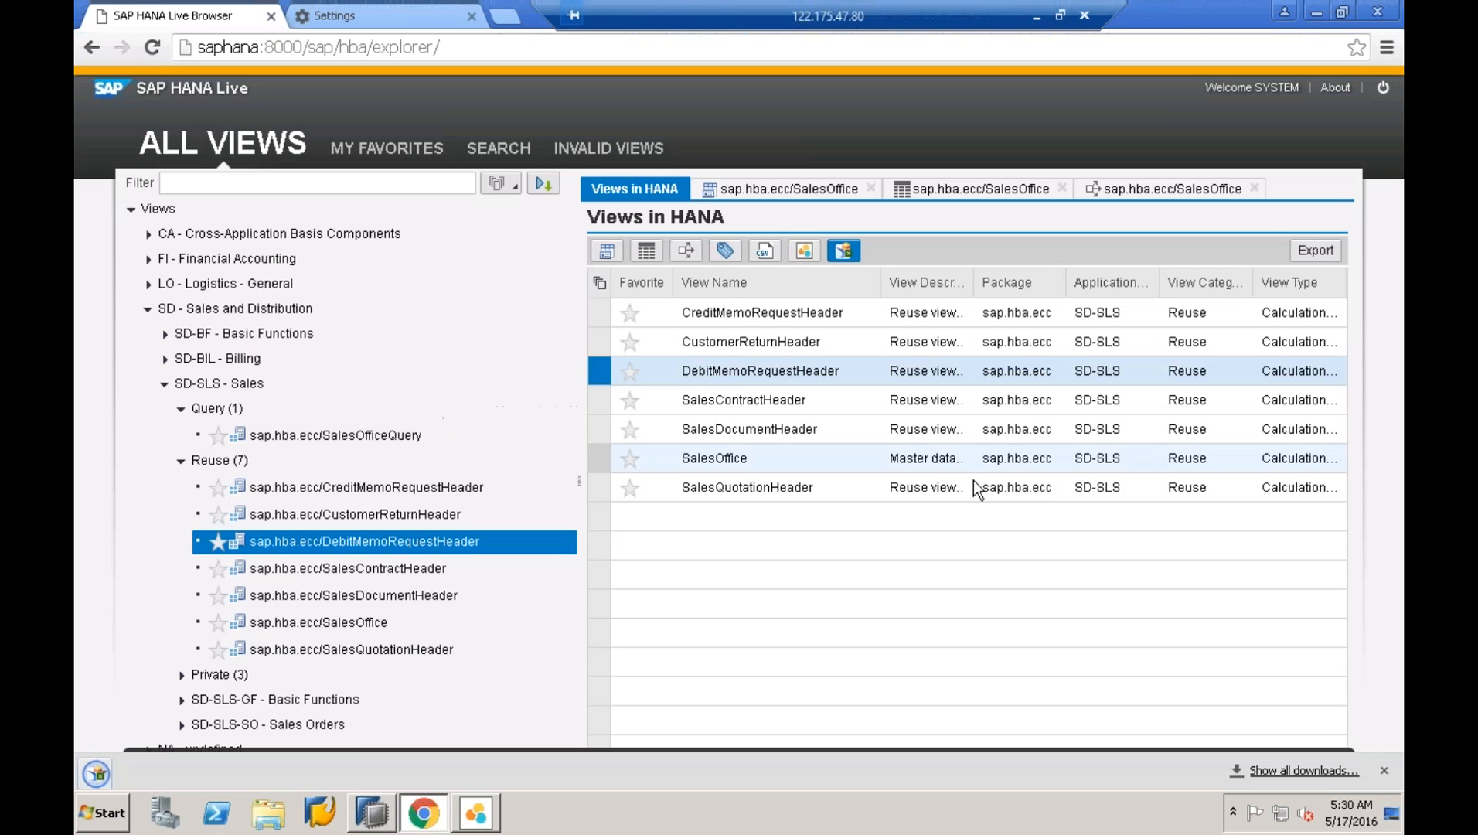
click(186, 780)
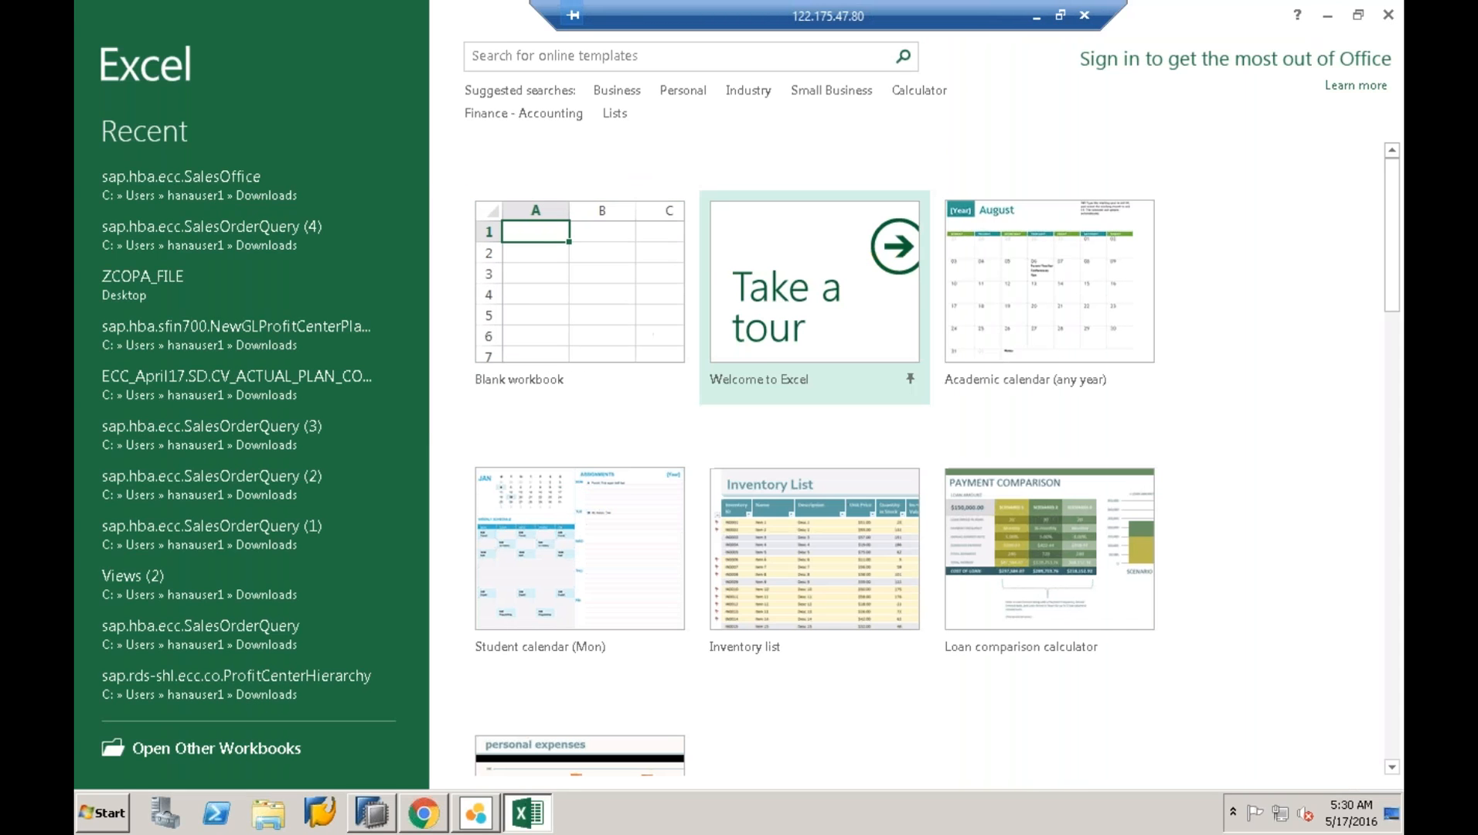
- Skip Office activation, create a blank workbook, close the SAP error, and return to HANA Live Browser
click(957, 603)
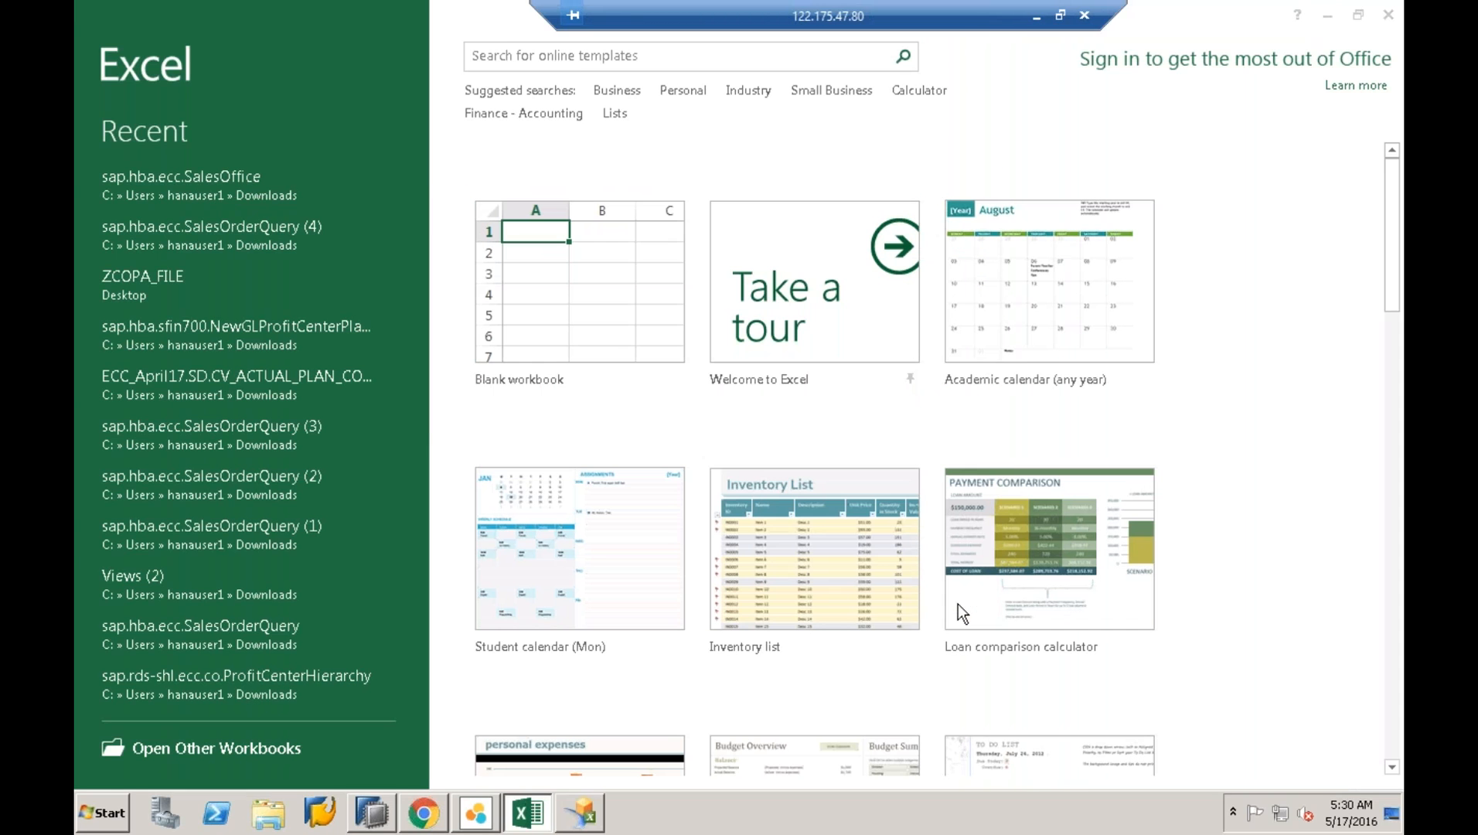
click(593, 297)
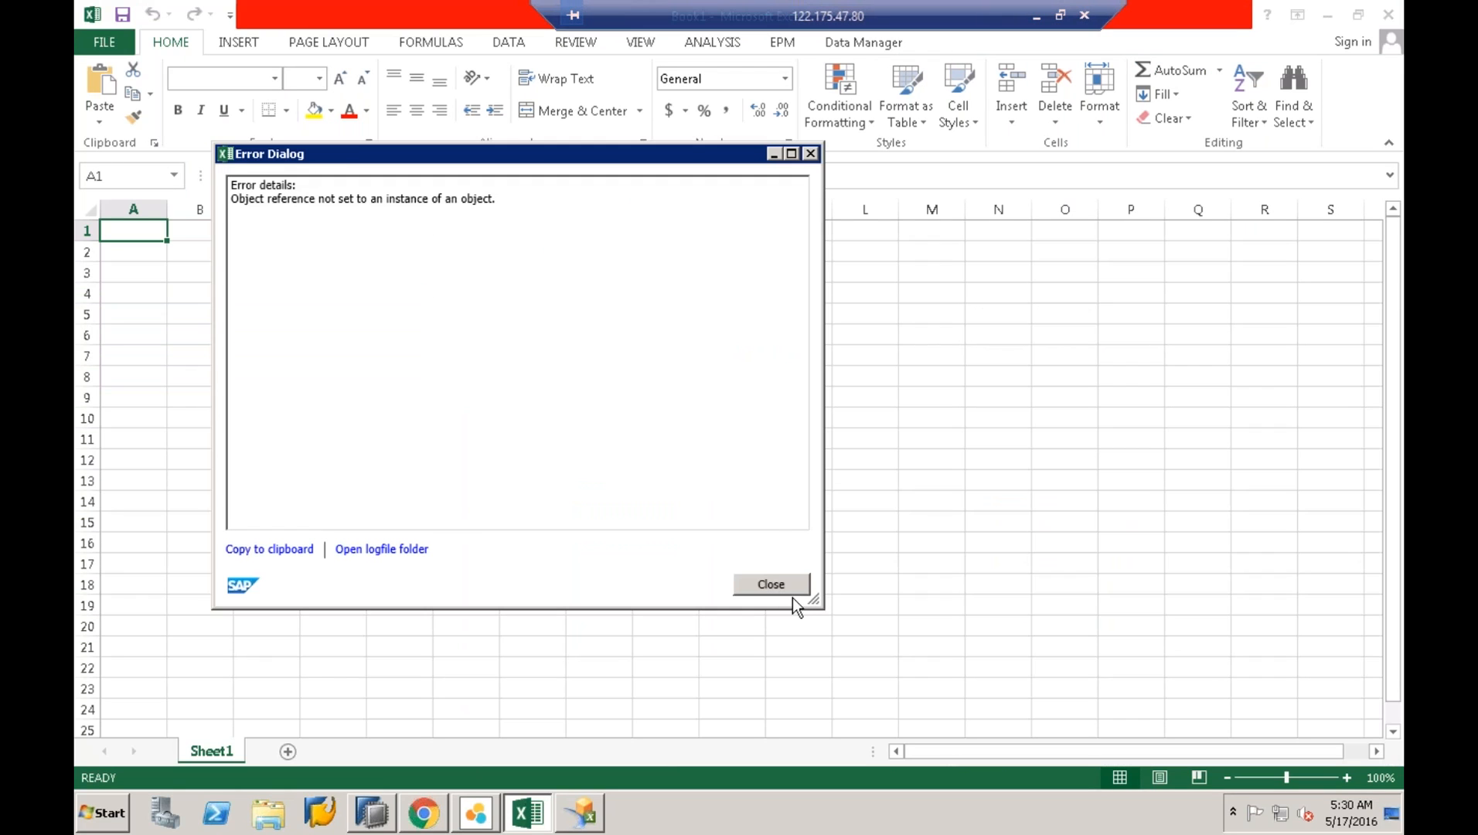
click(779, 589)
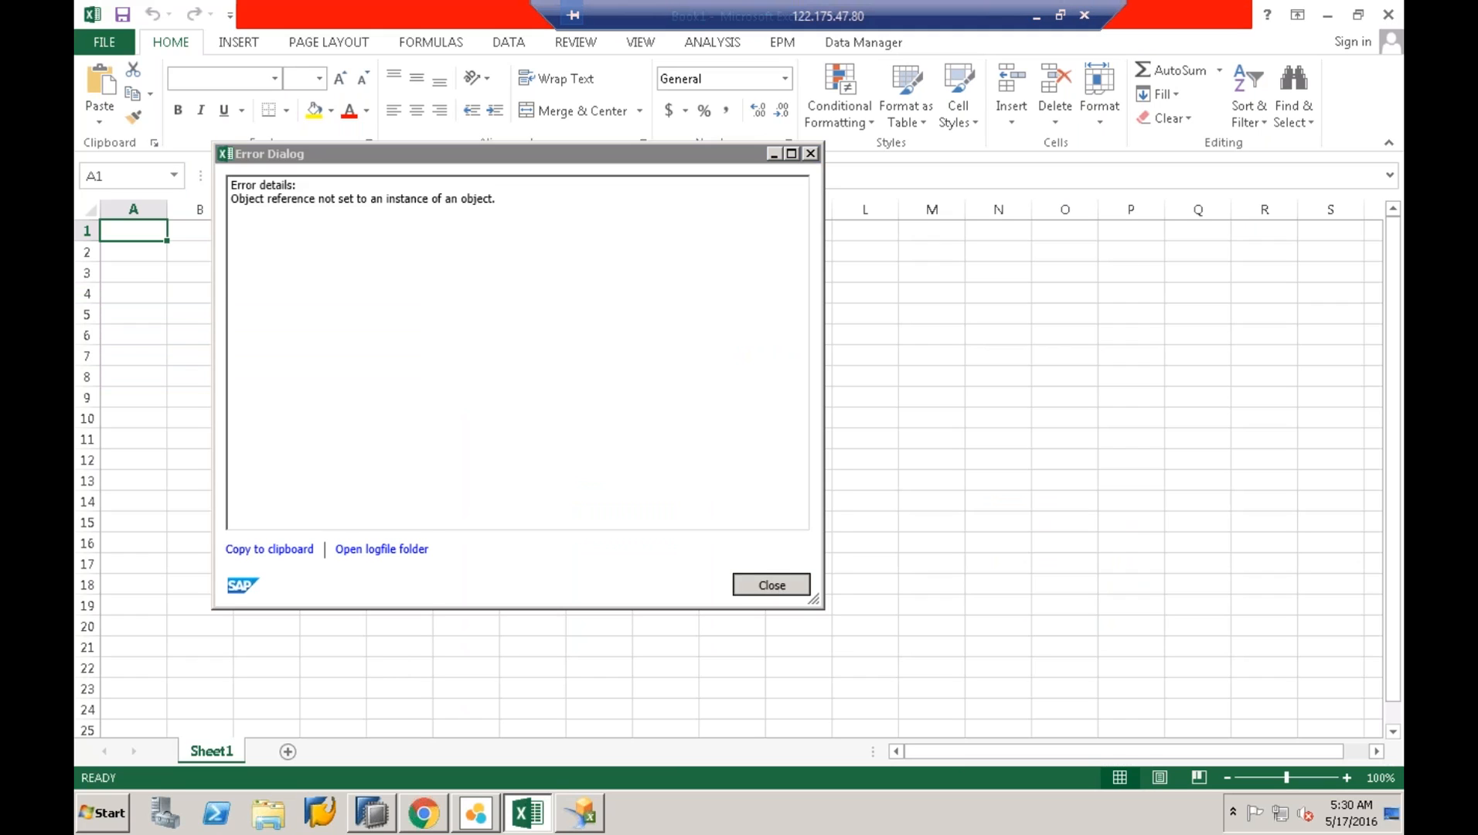
click(444, 820)
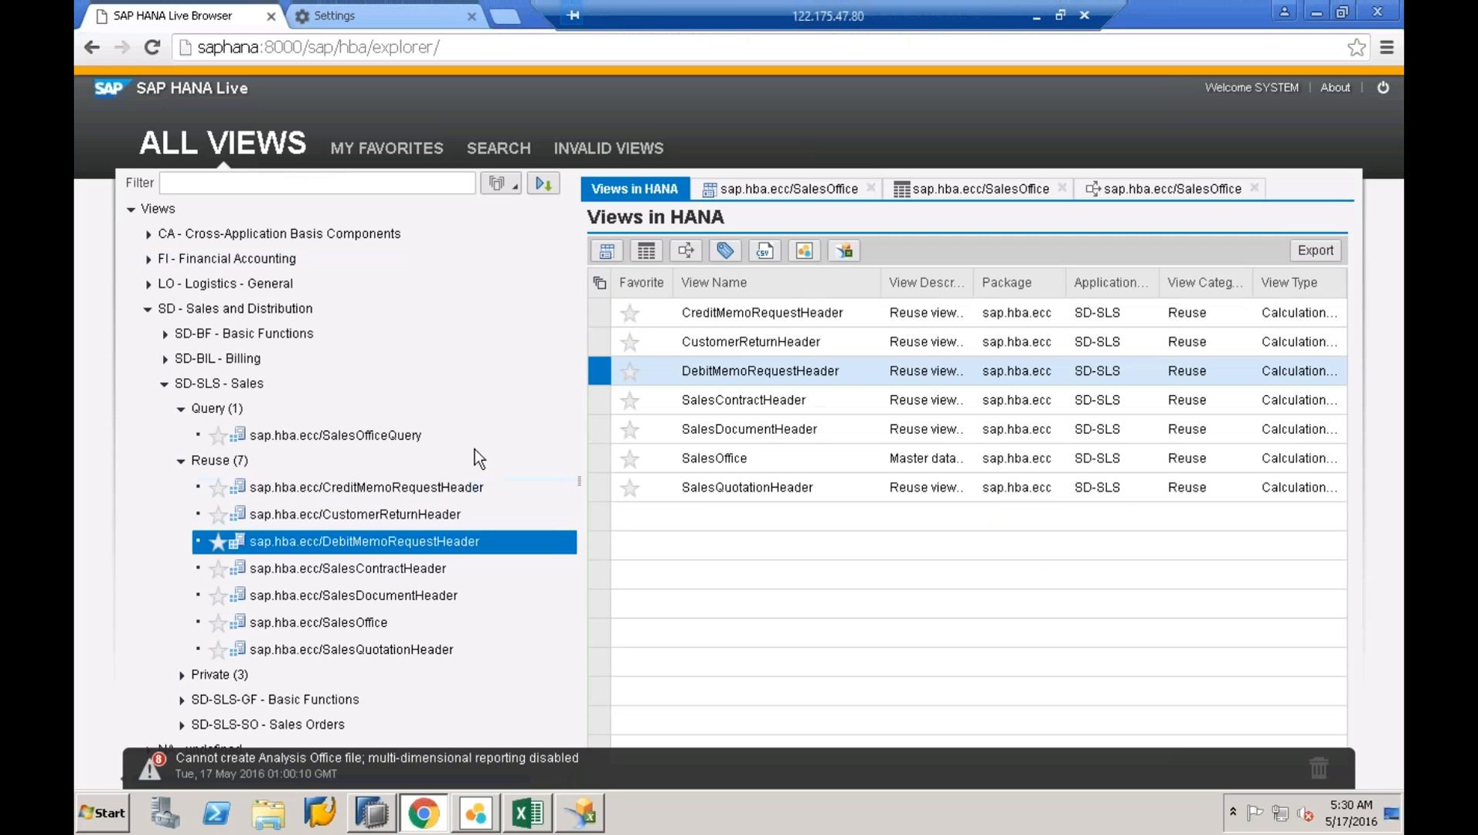
- Expand the SD-BIL-CA Query folder and try opening SalesOrganizationQuery in Analysis Office
click(364, 439)
click(164, 358)
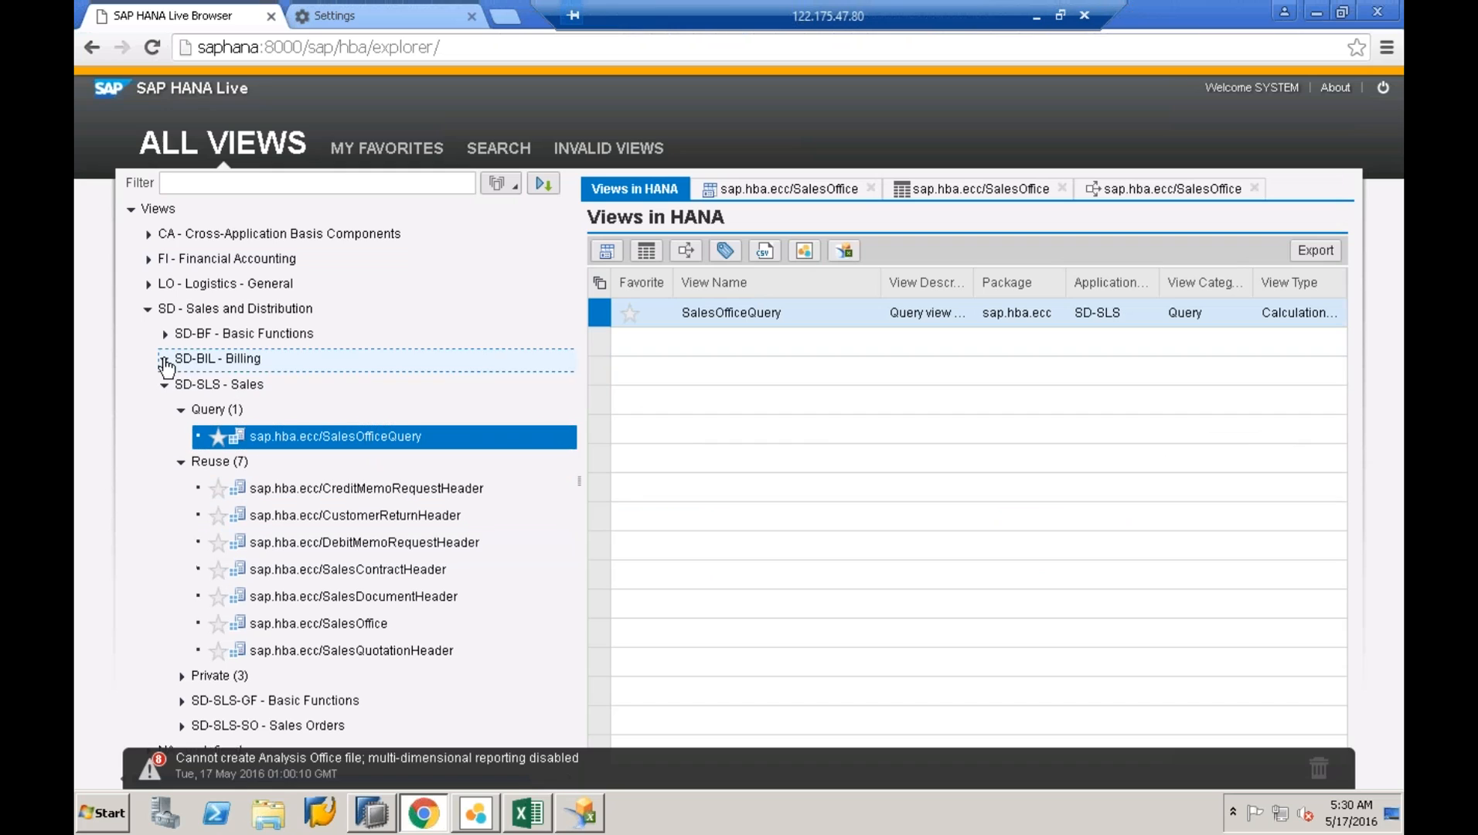
click(178, 383)
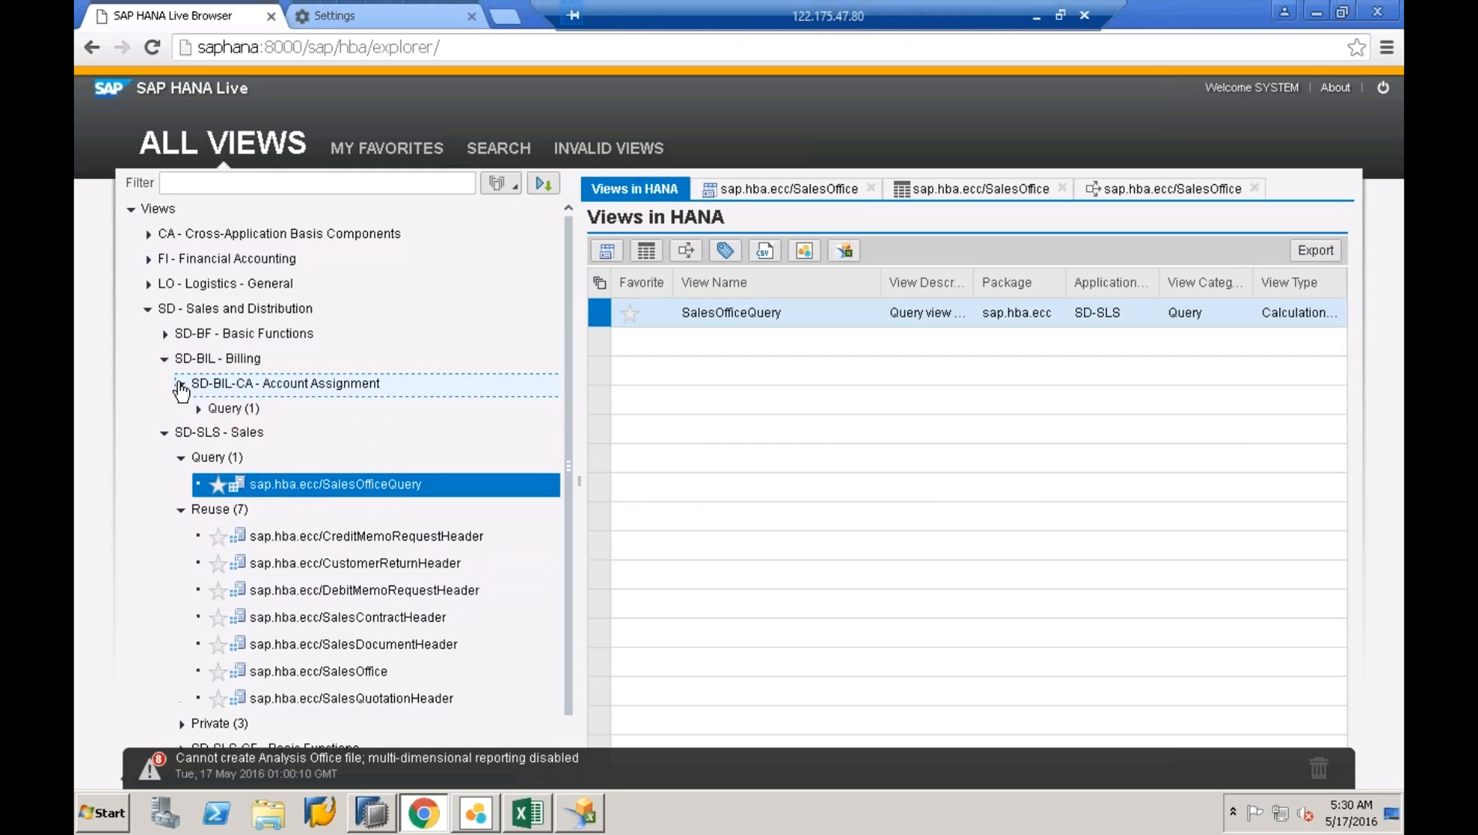
click(200, 409)
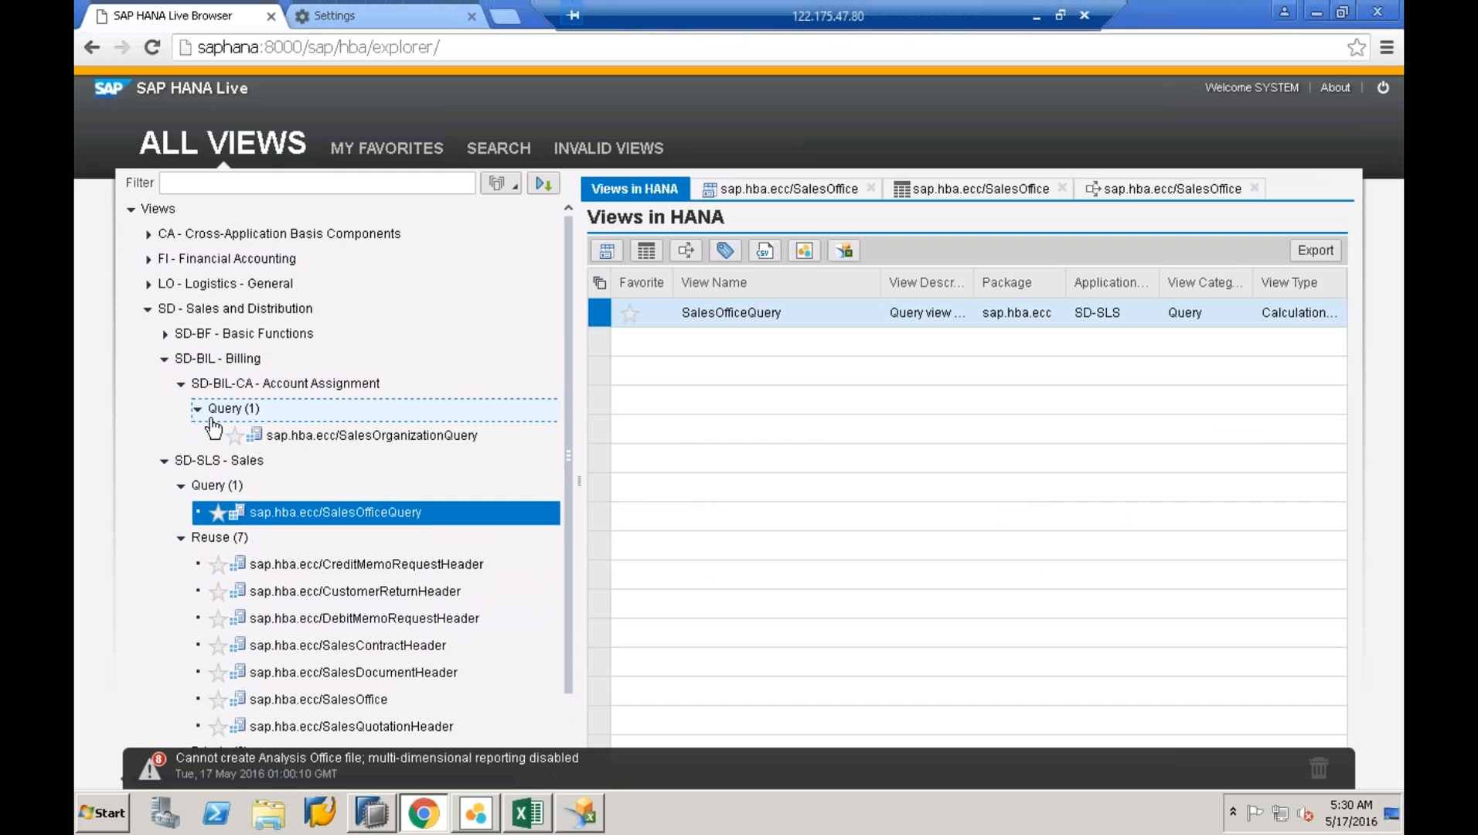
click(297, 440)
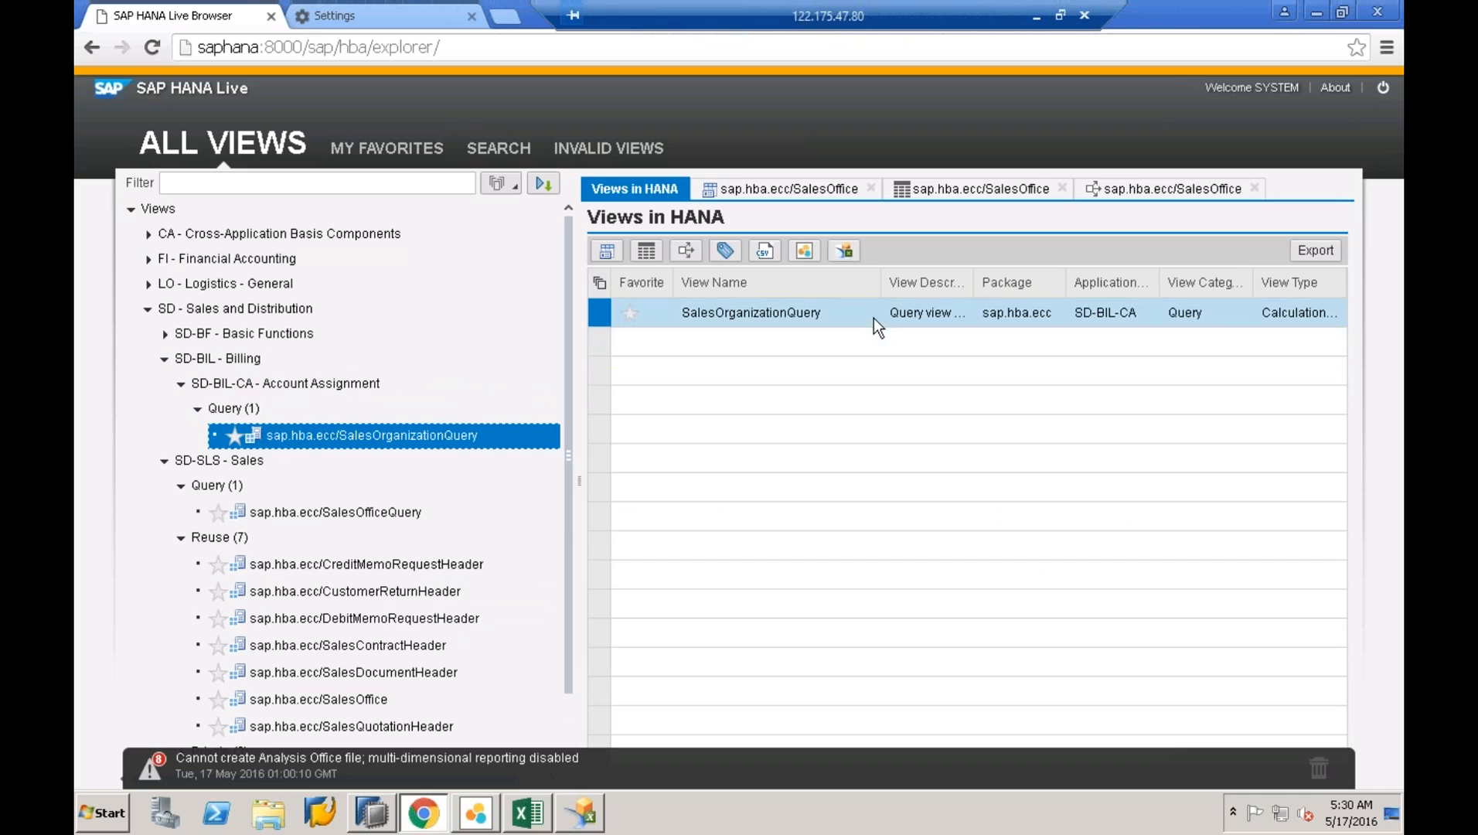
click(844, 251)
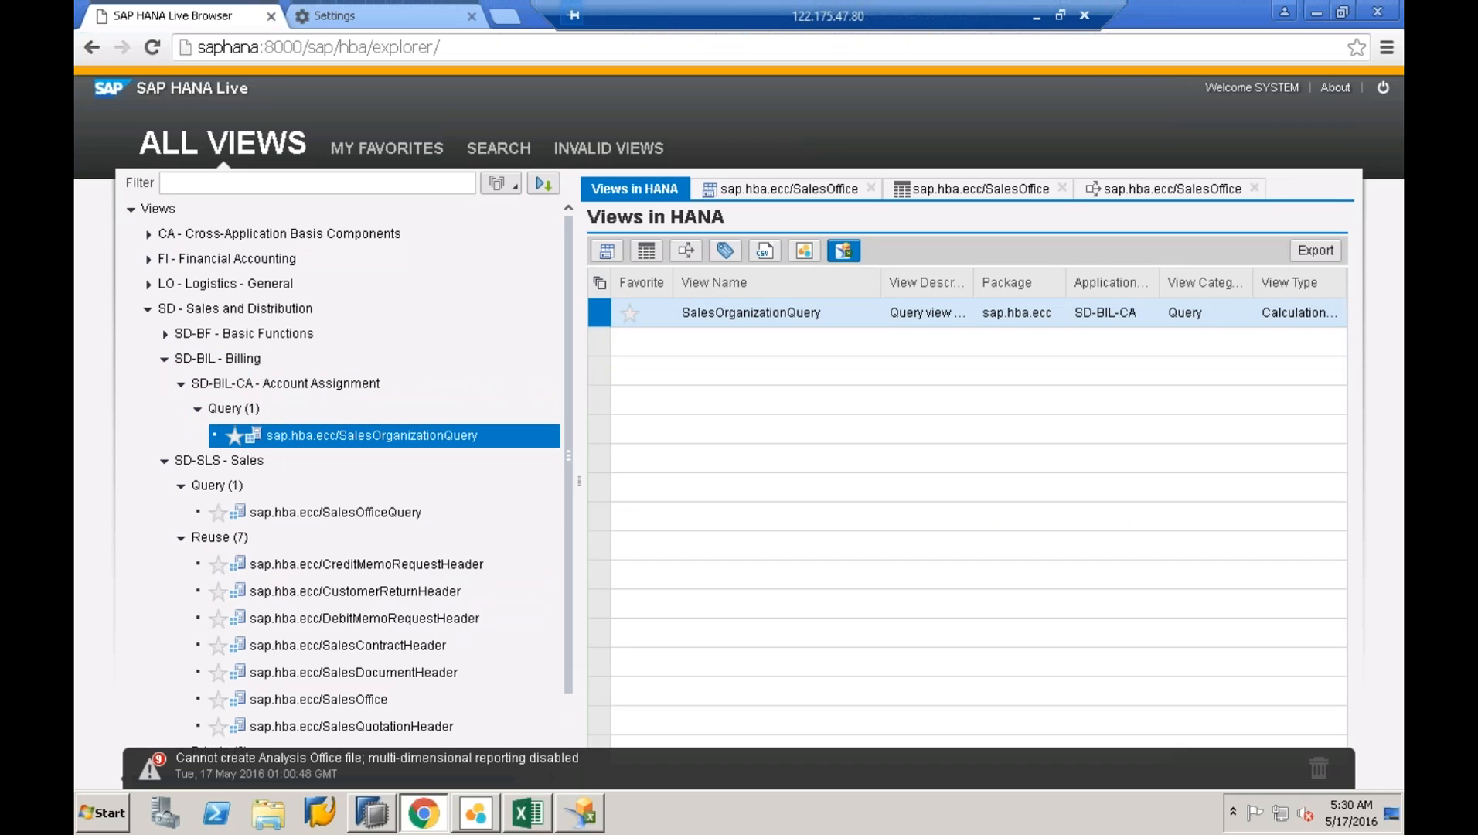
click(847, 255)
- Expand the SD-SLS-SO Sales Orders query and reuse folders and export SalesOrderHeader to Analysis Office
click(165, 335)
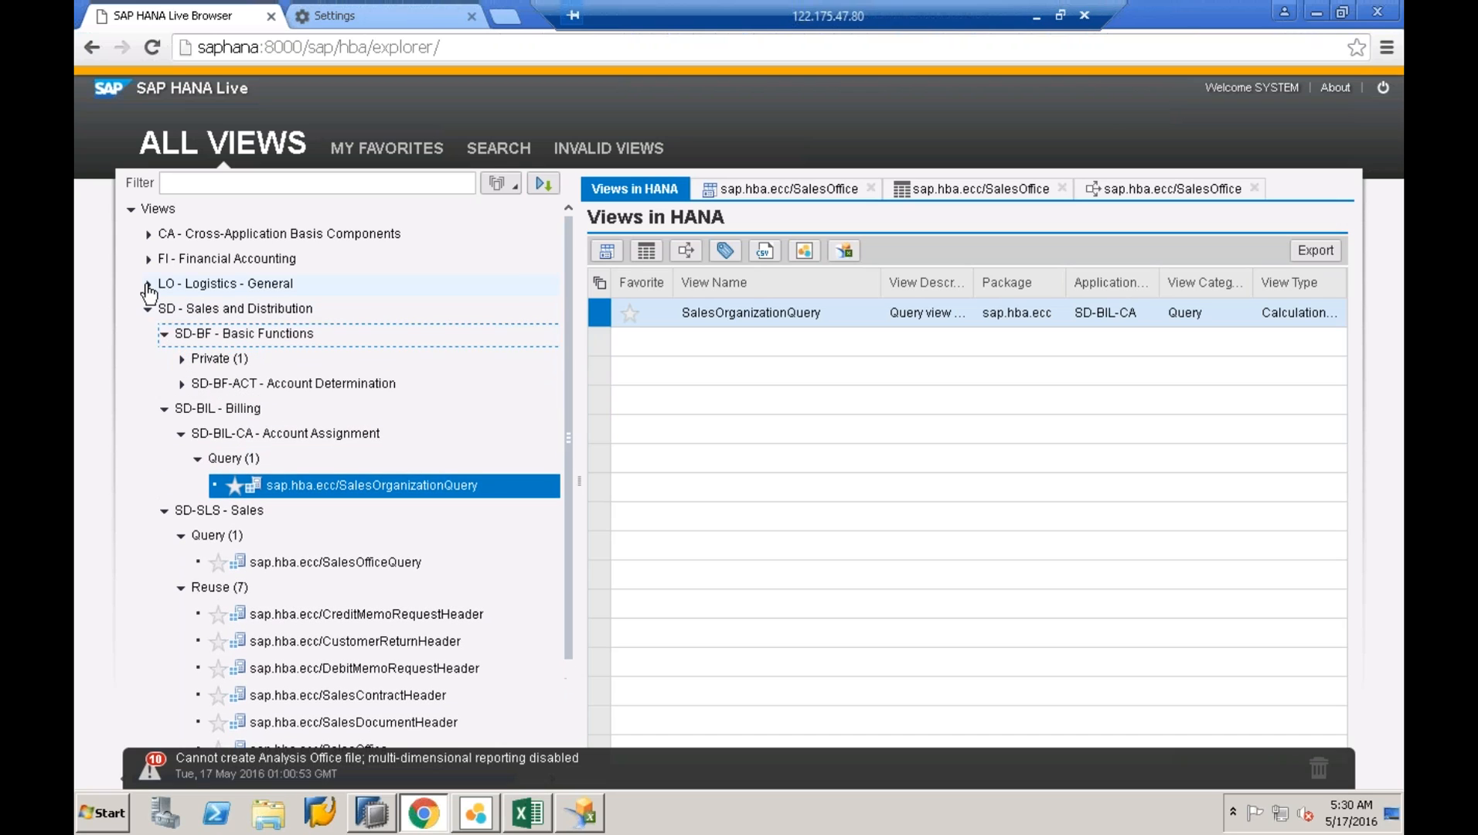
click(148, 284)
click(148, 258)
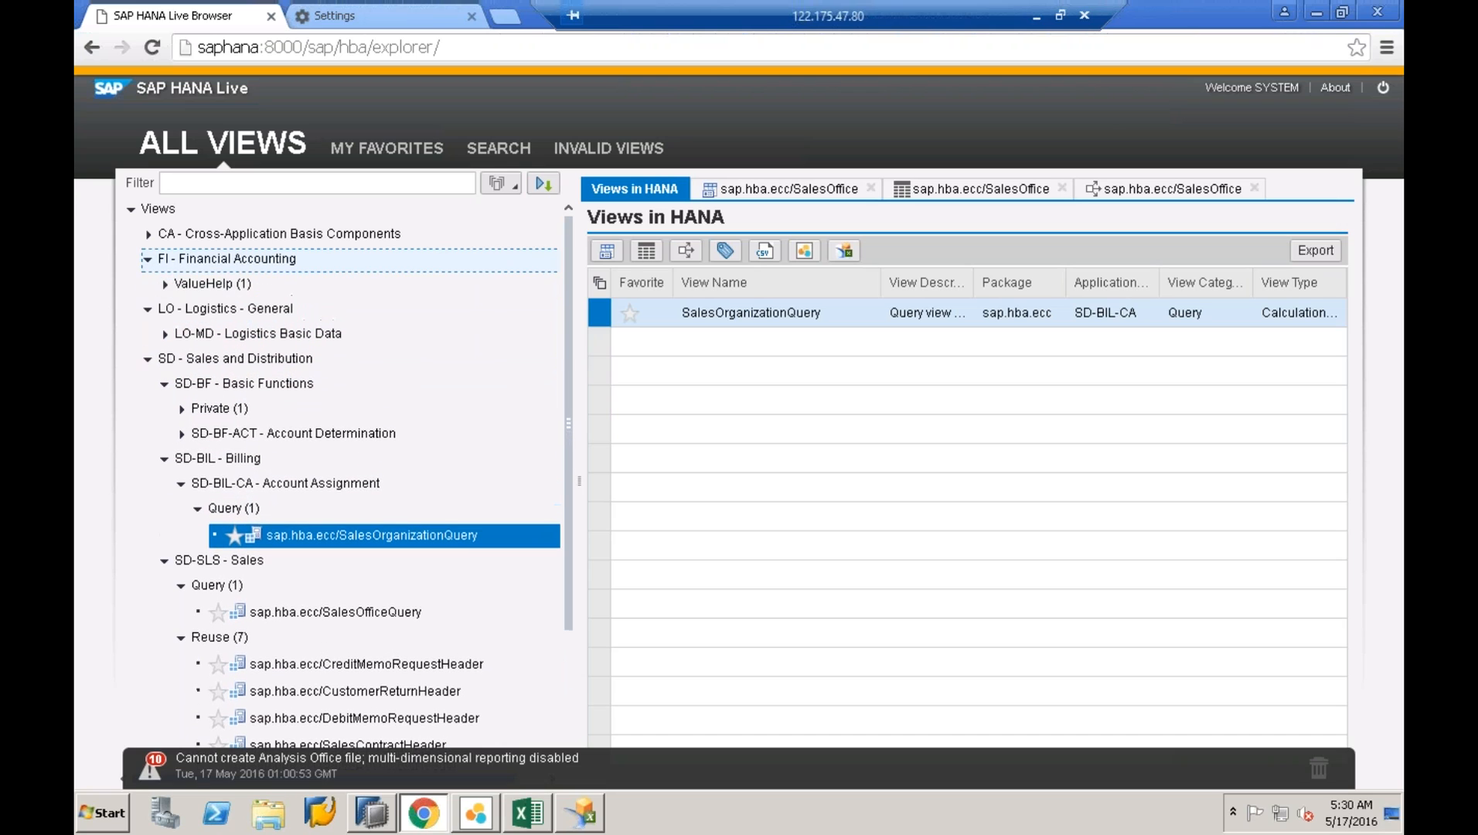
click(147, 234)
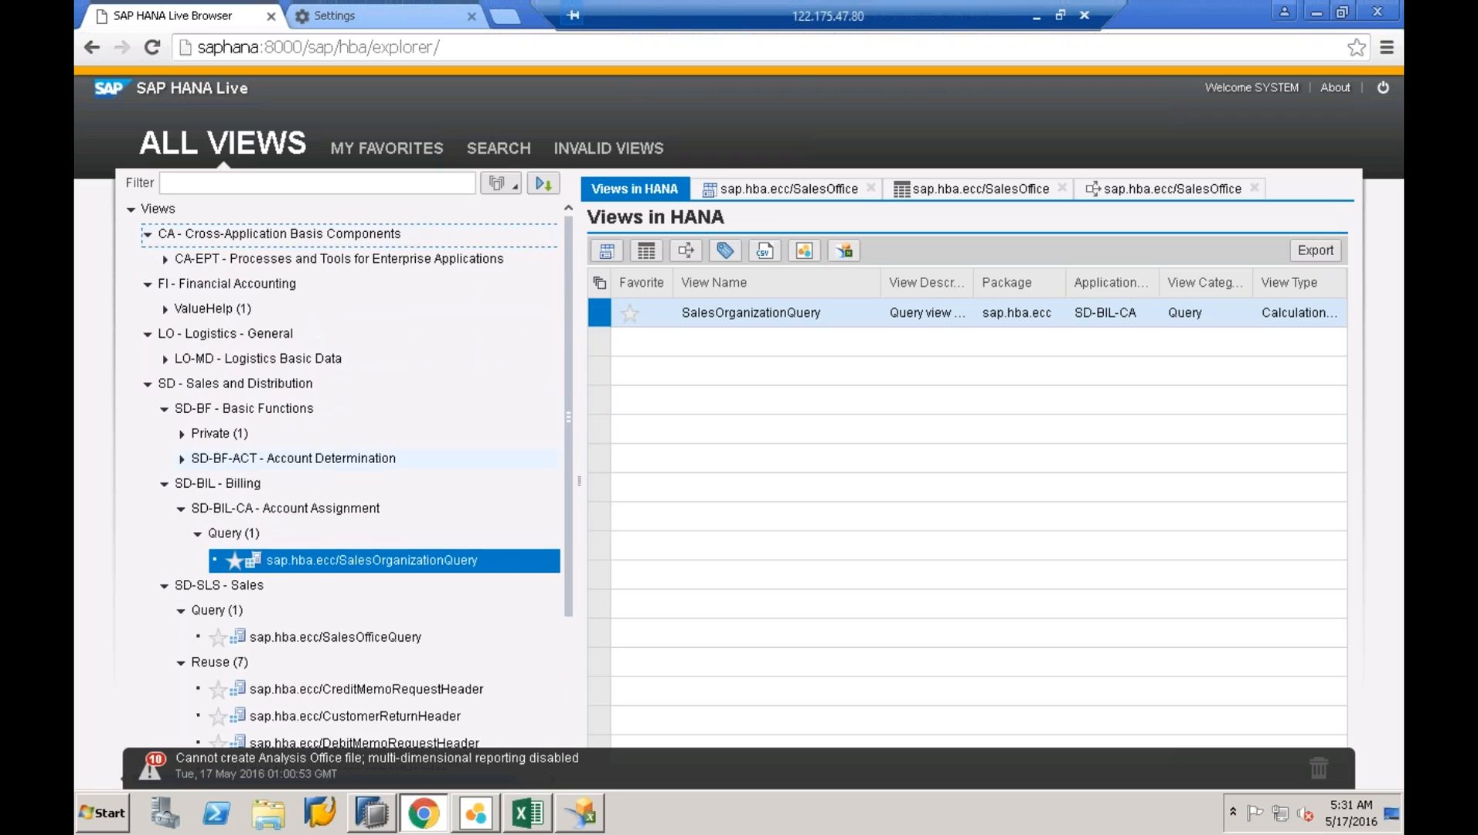
scroll(148, 247, down, 3)
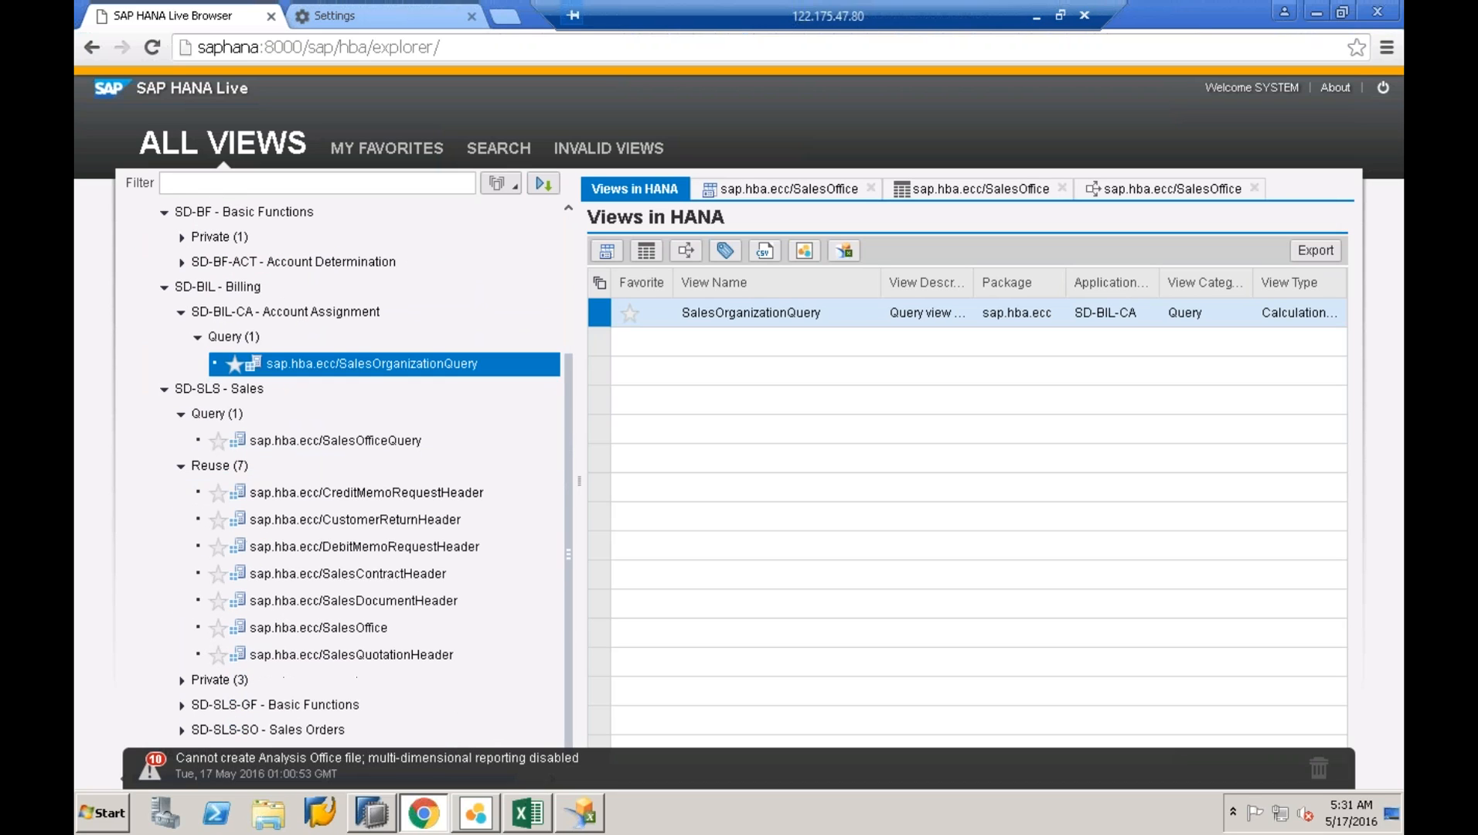
click(182, 731)
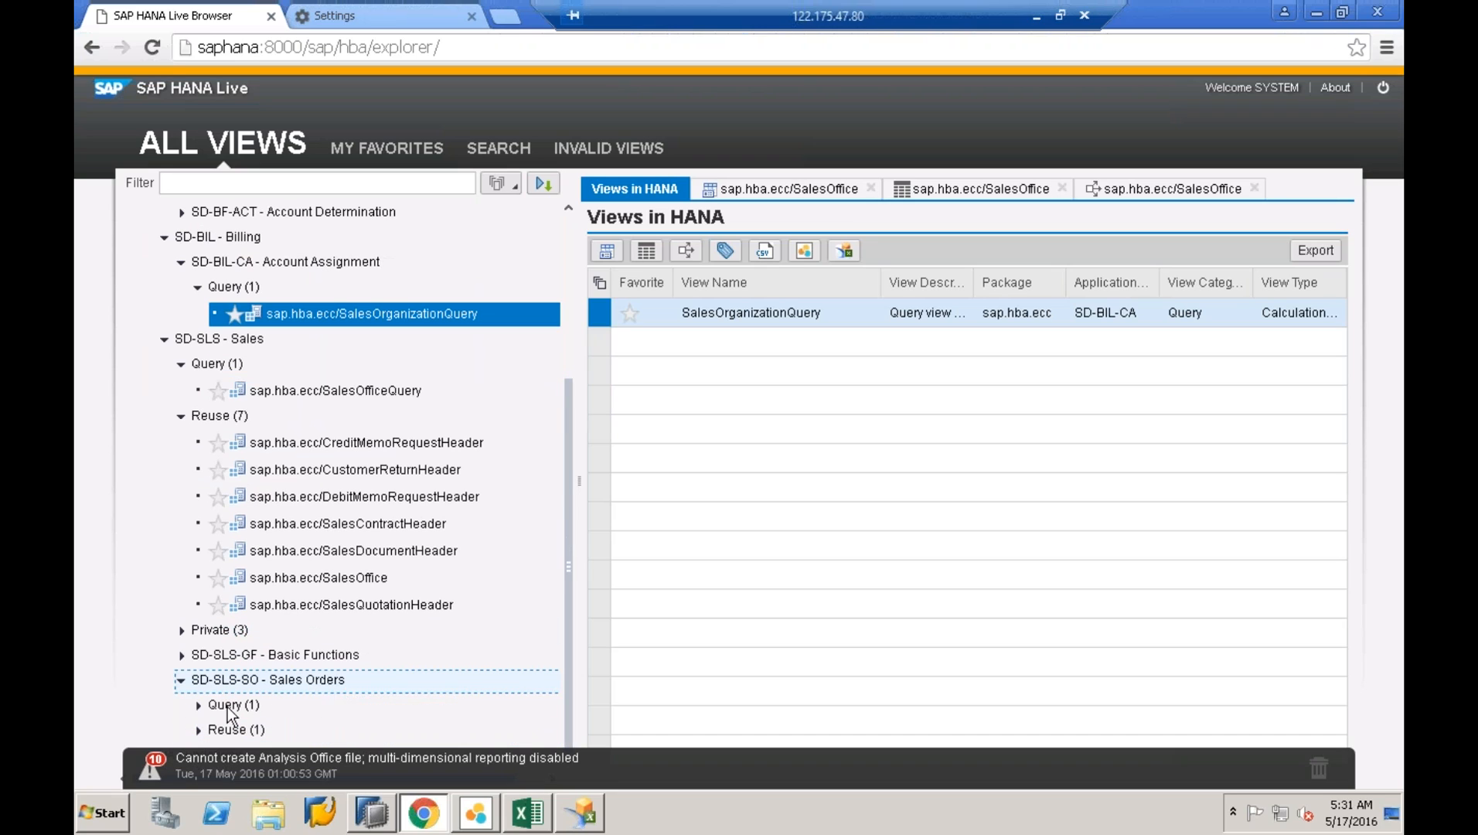
click(198, 706)
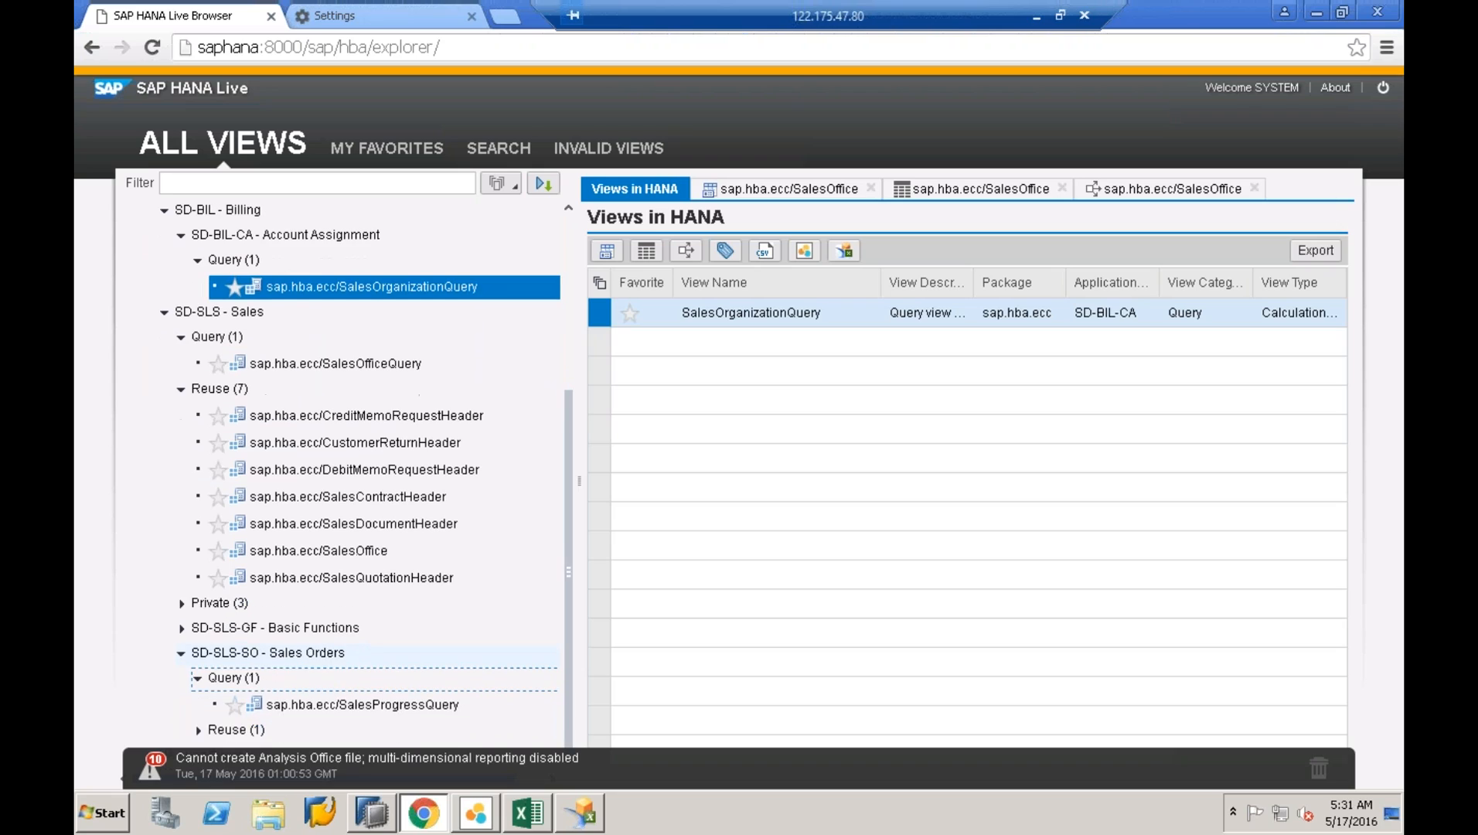
click(197, 729)
click(356, 729)
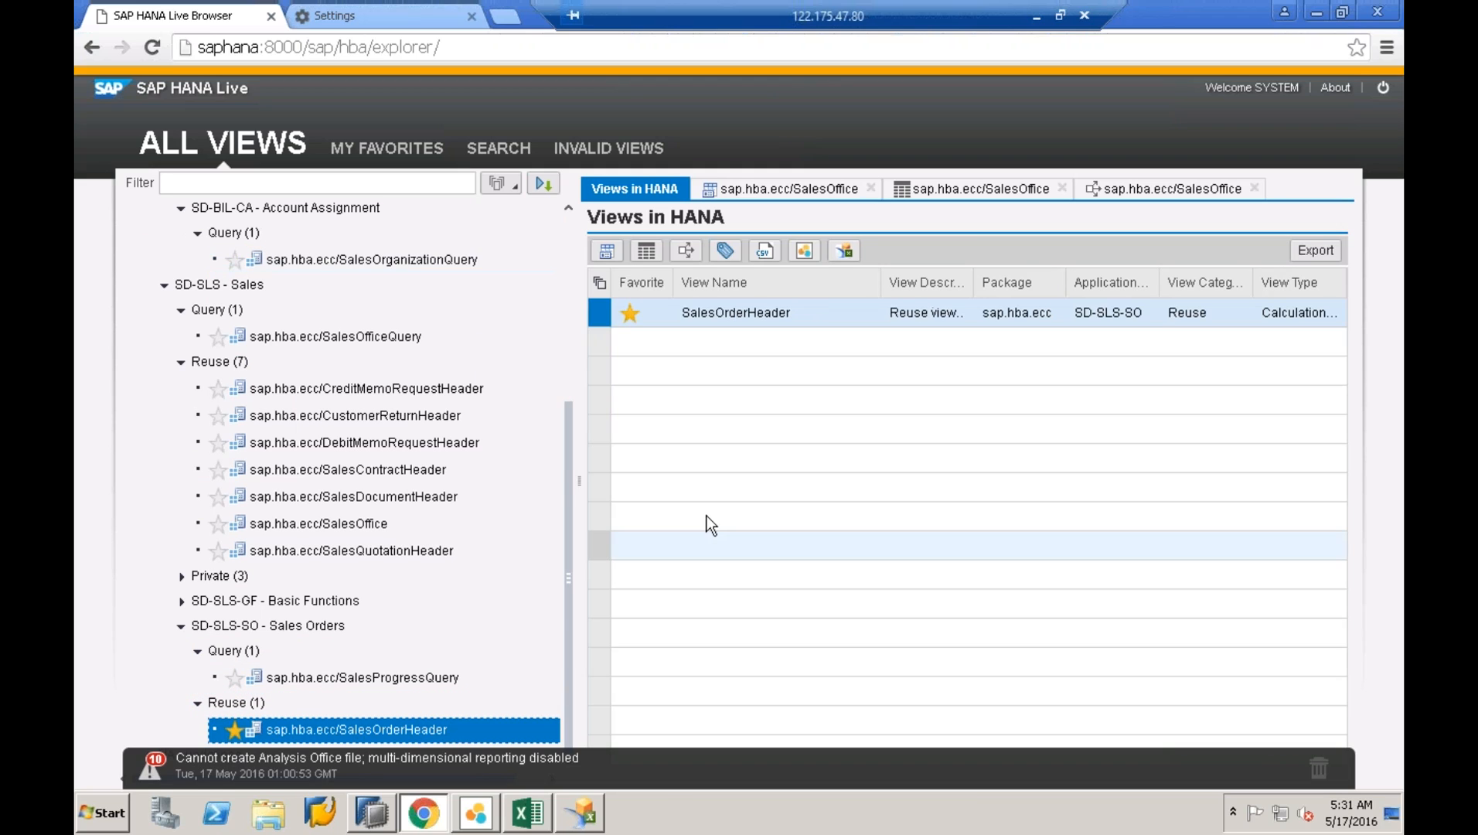
click(844, 252)
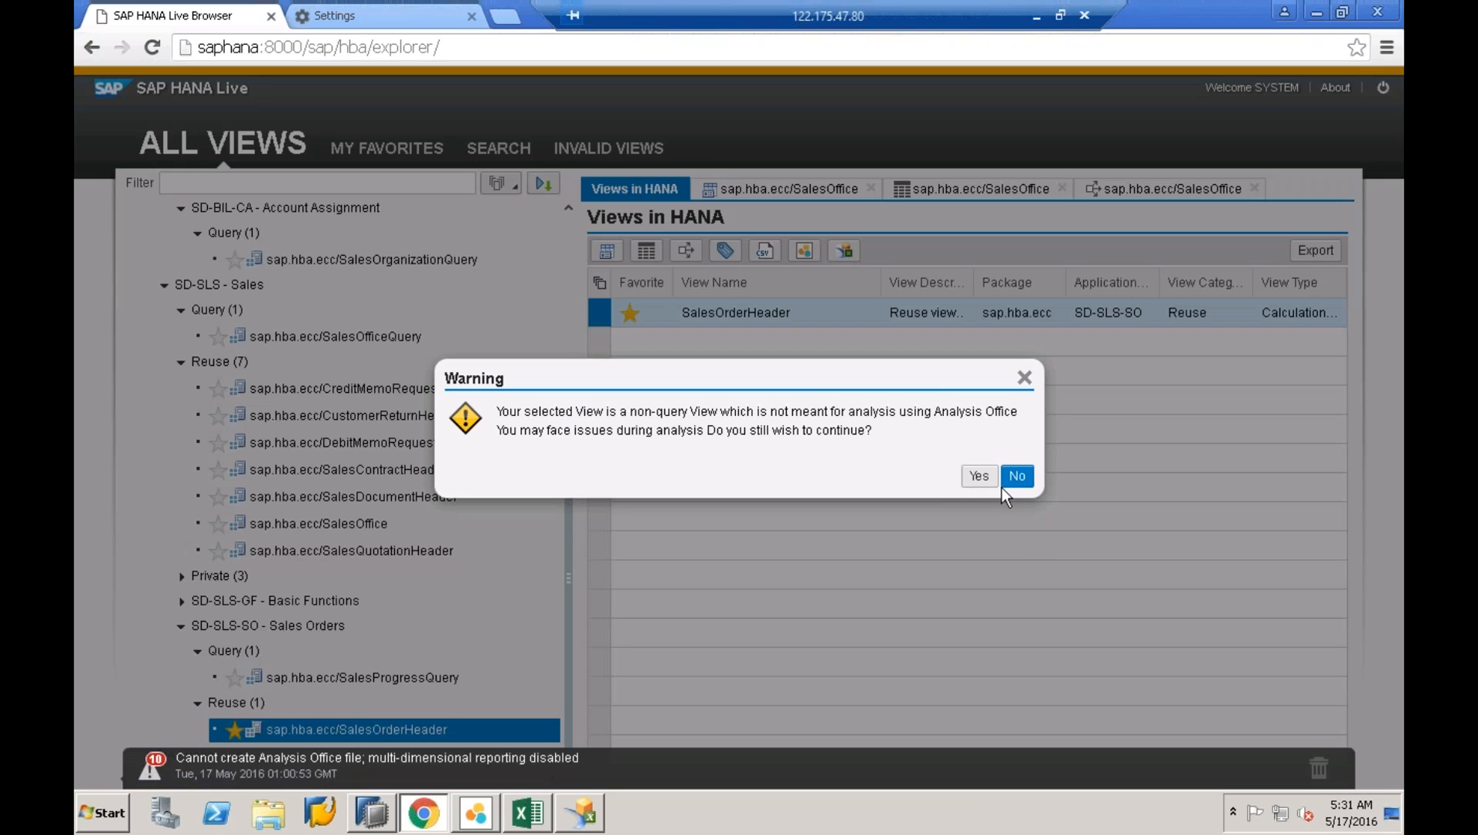
- Confirm the SalesOrderHeader export, open the .sapaox file, then close the empty Excel workbook and error
click(979, 476)
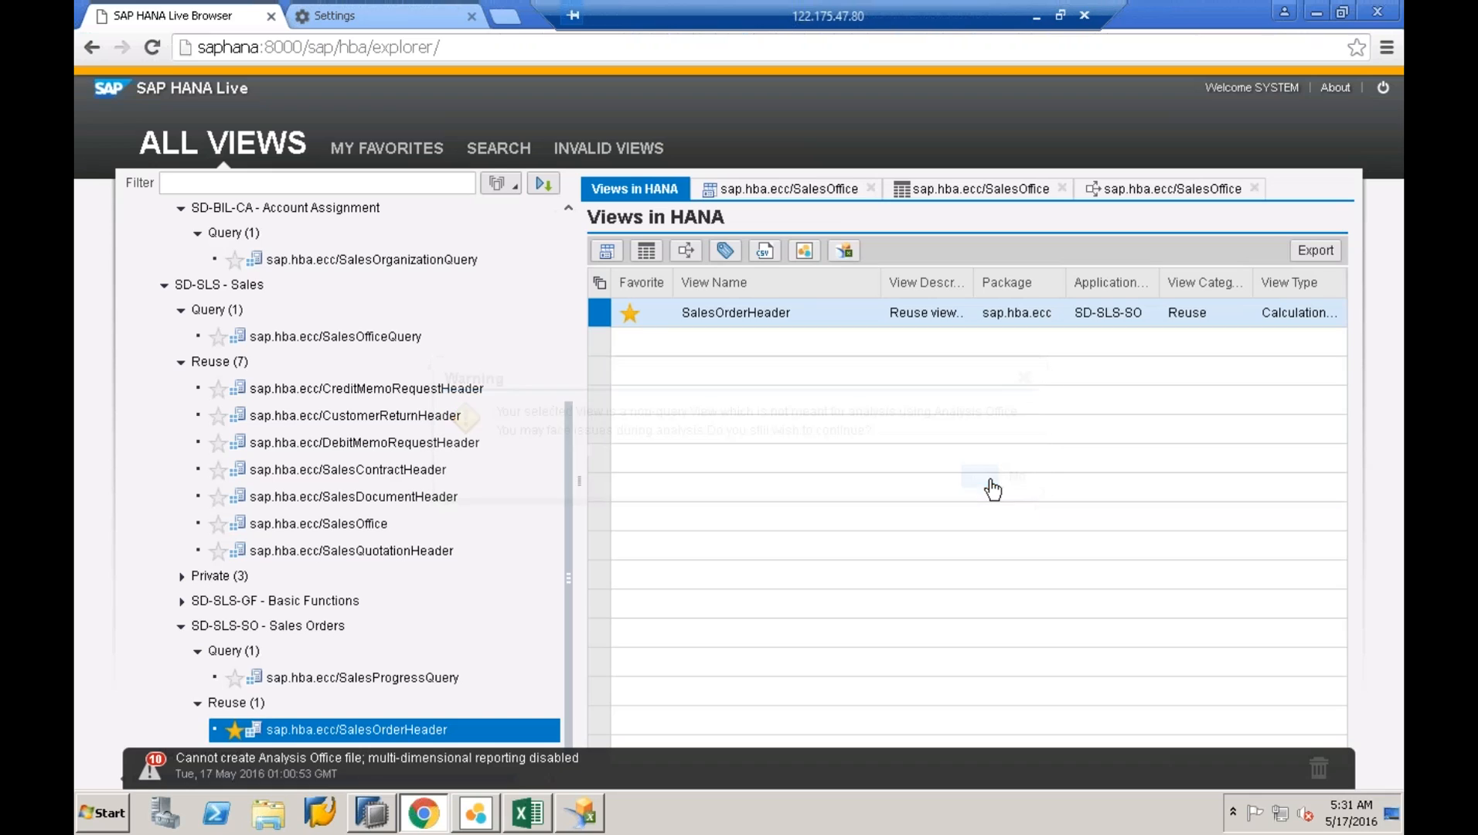
click(214, 769)
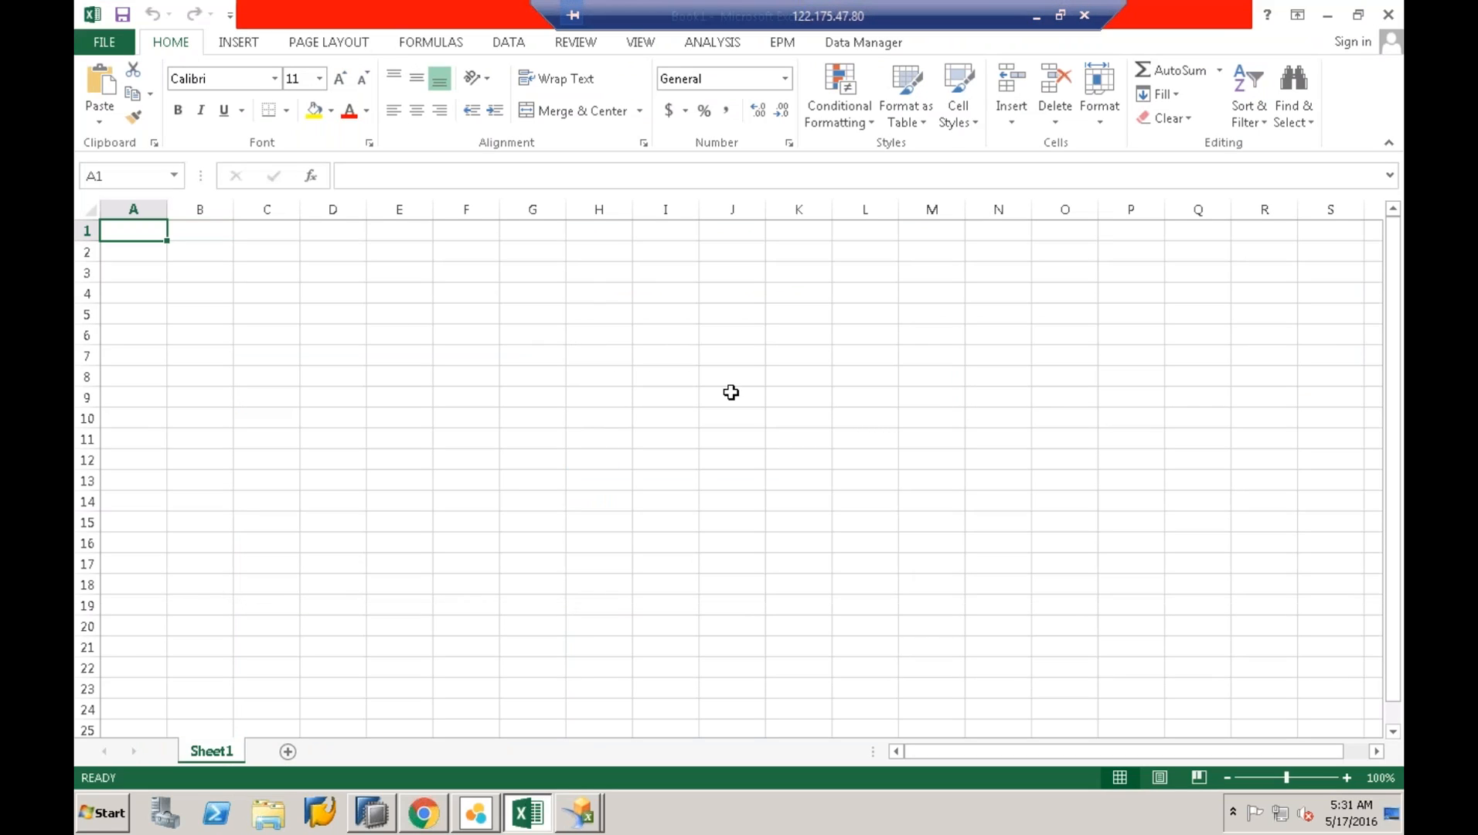
click(580, 316)
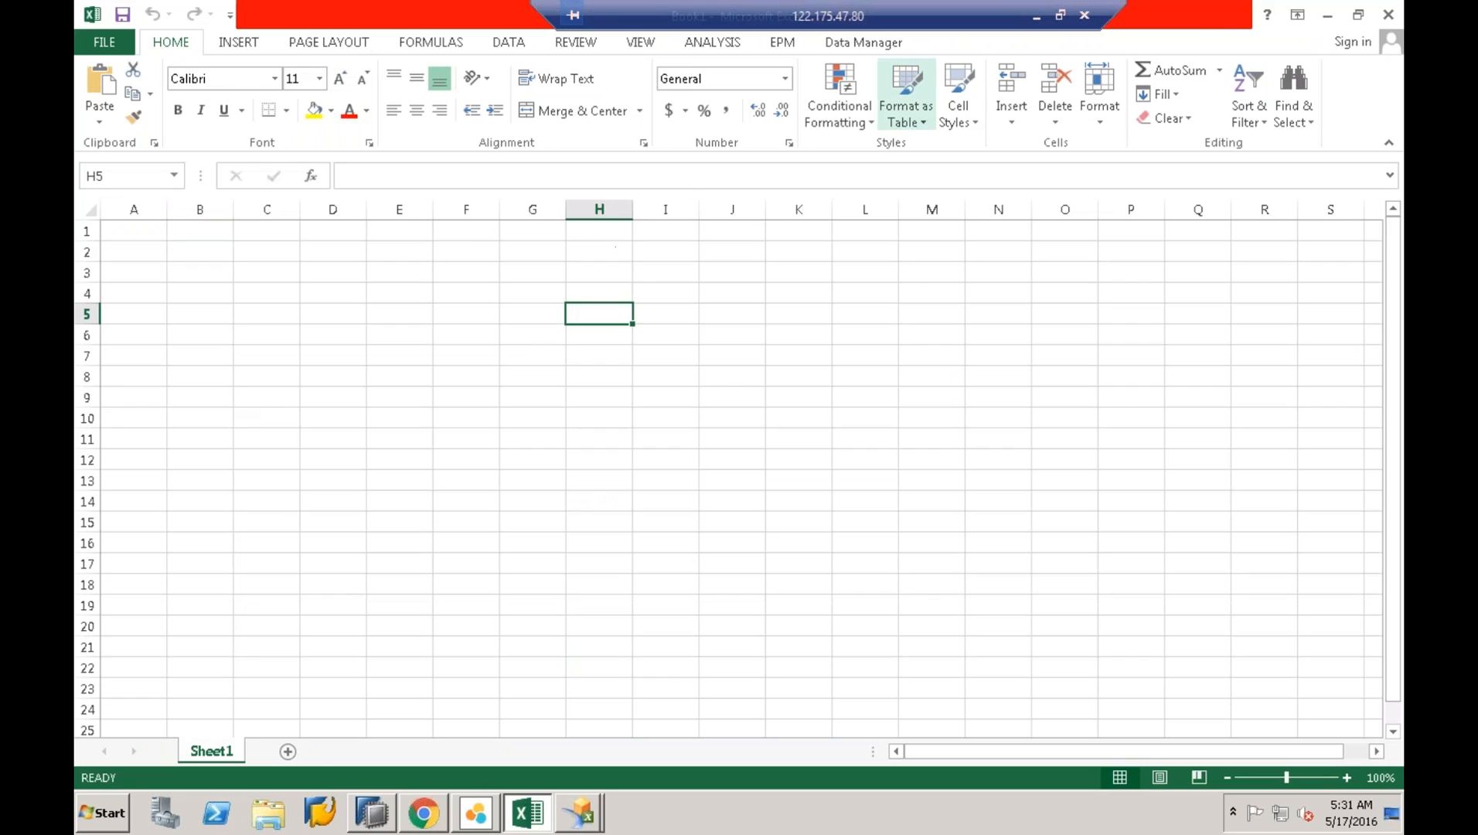
click(1389, 14)
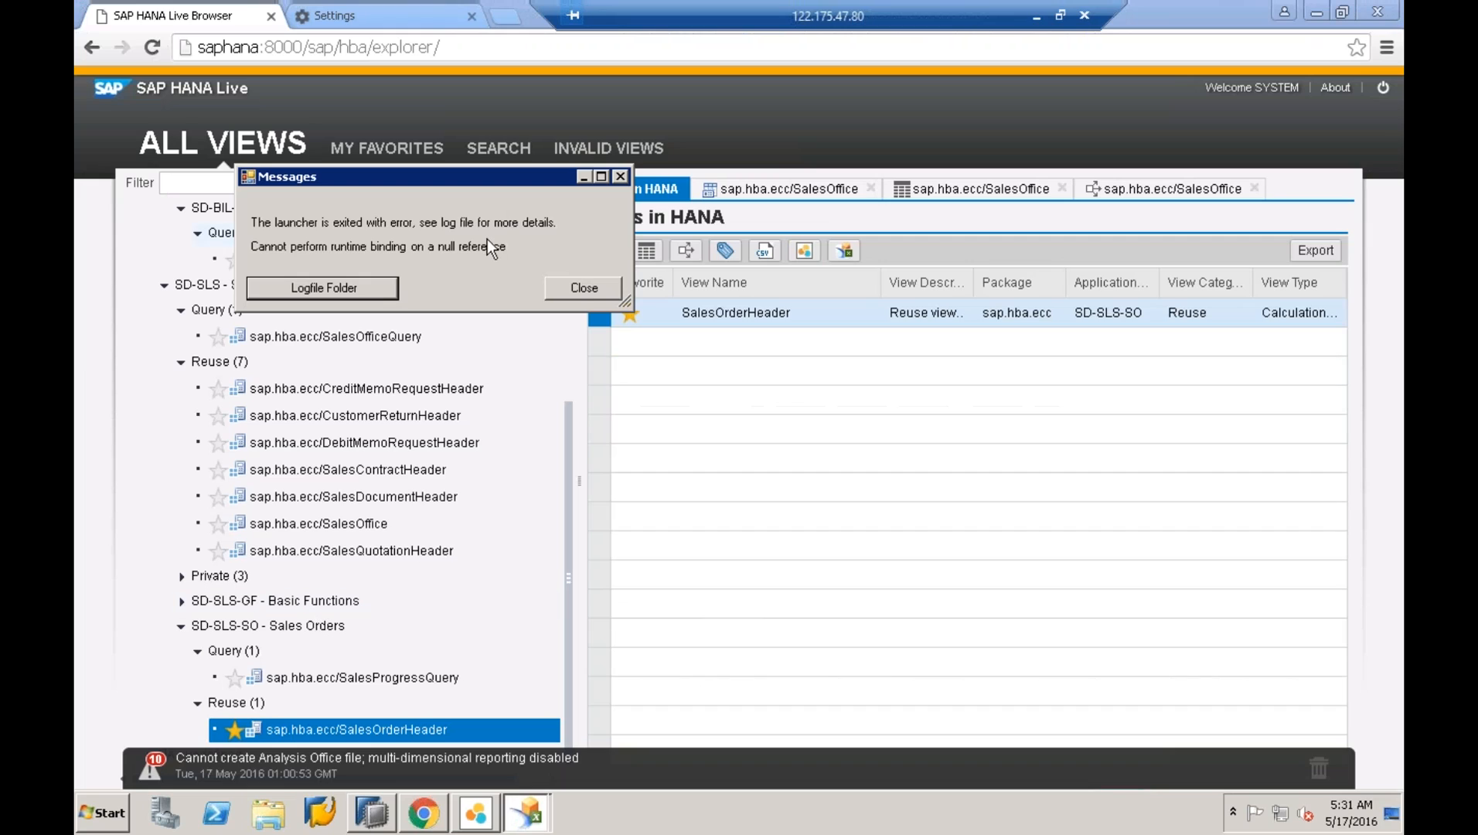
click(569, 288)
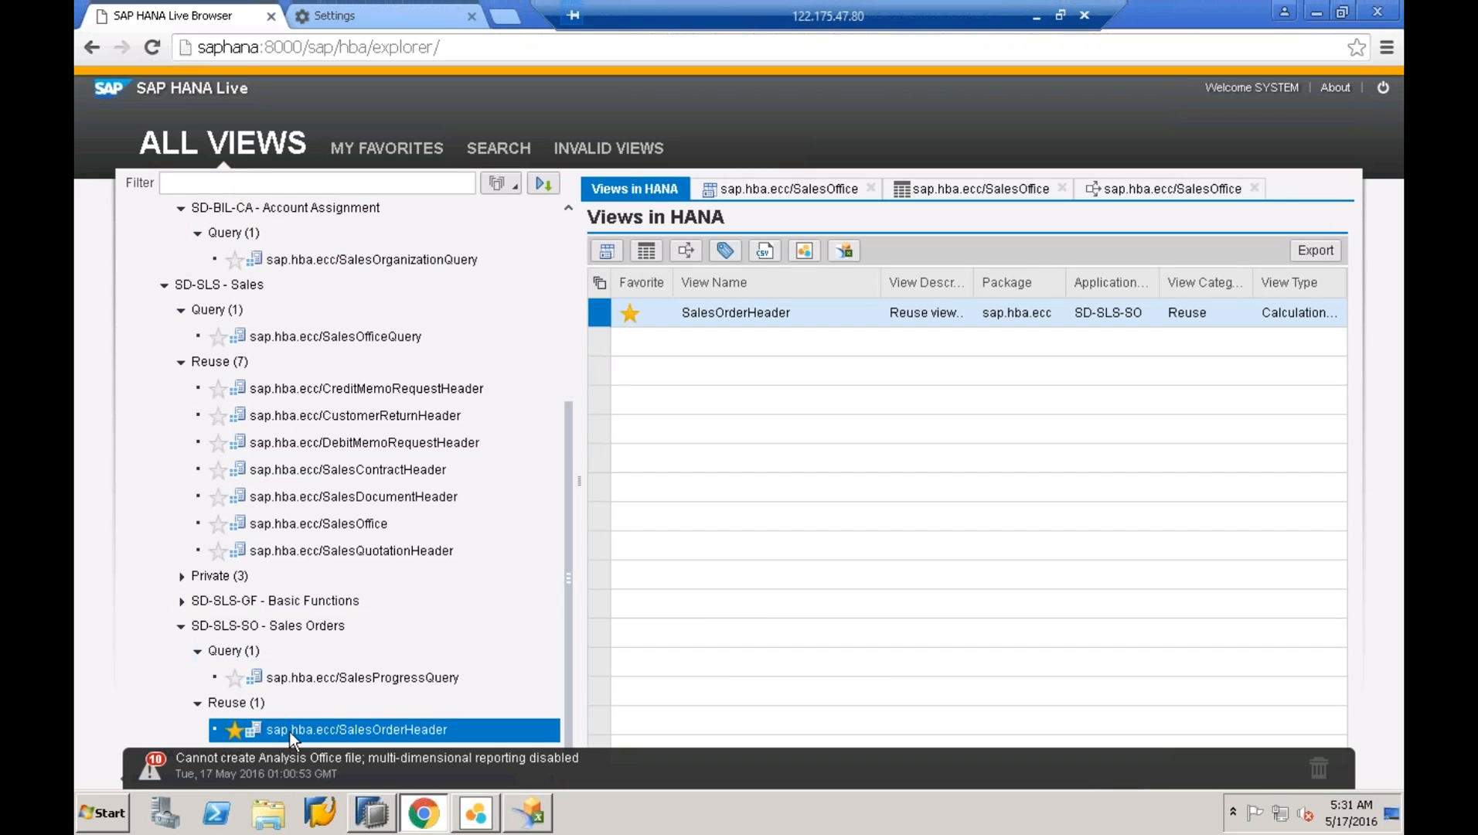
- Retry the Analysis Office export and clear the notification messages
click(773, 313)
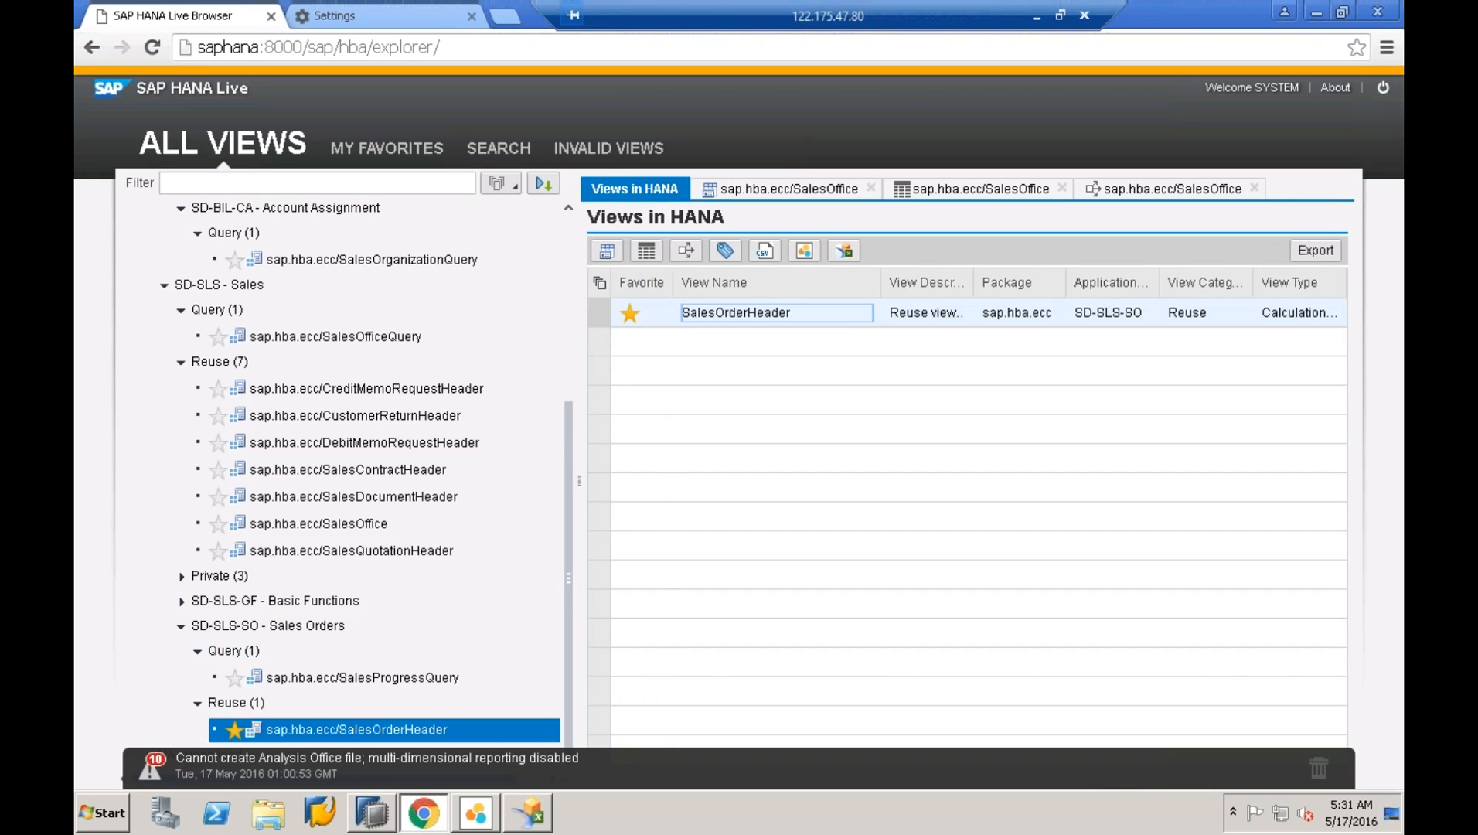
click(843, 250)
click(844, 252)
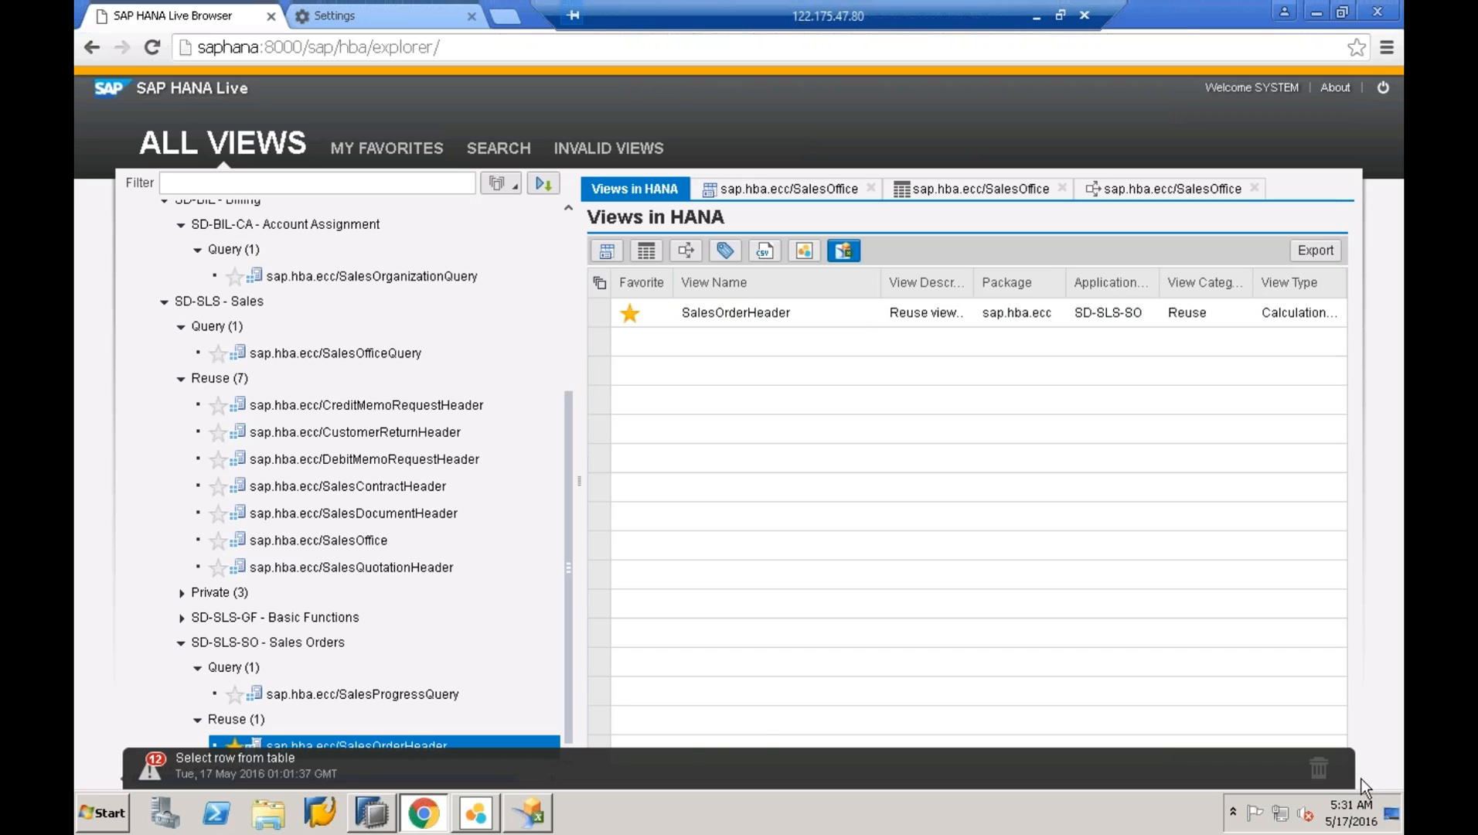
click(1322, 764)
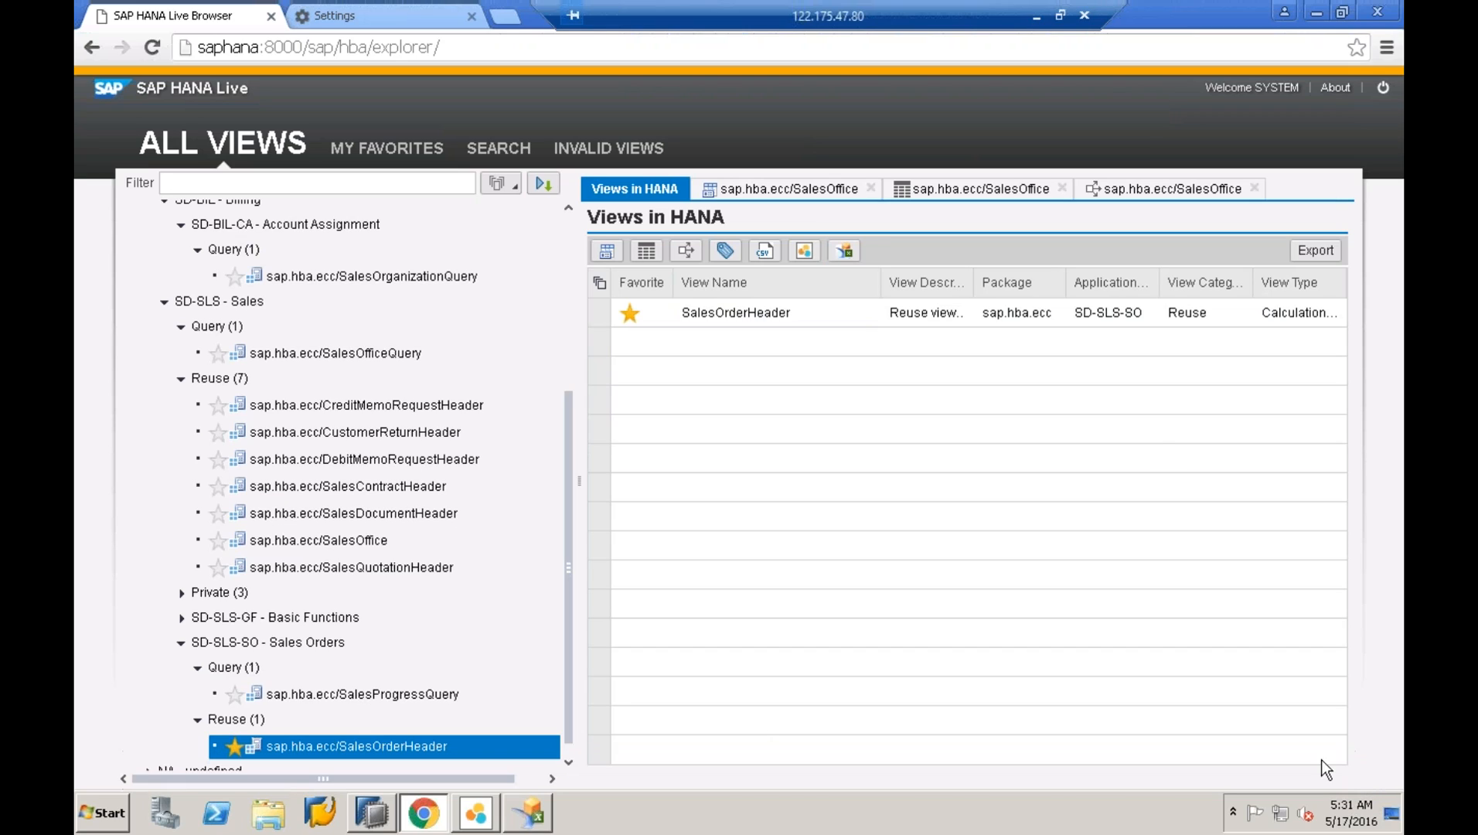
- Re-export SalesOrderHeader, open the downloaded SalesOrderHeader.sapaox, and close the launcher error messages
click(358, 754)
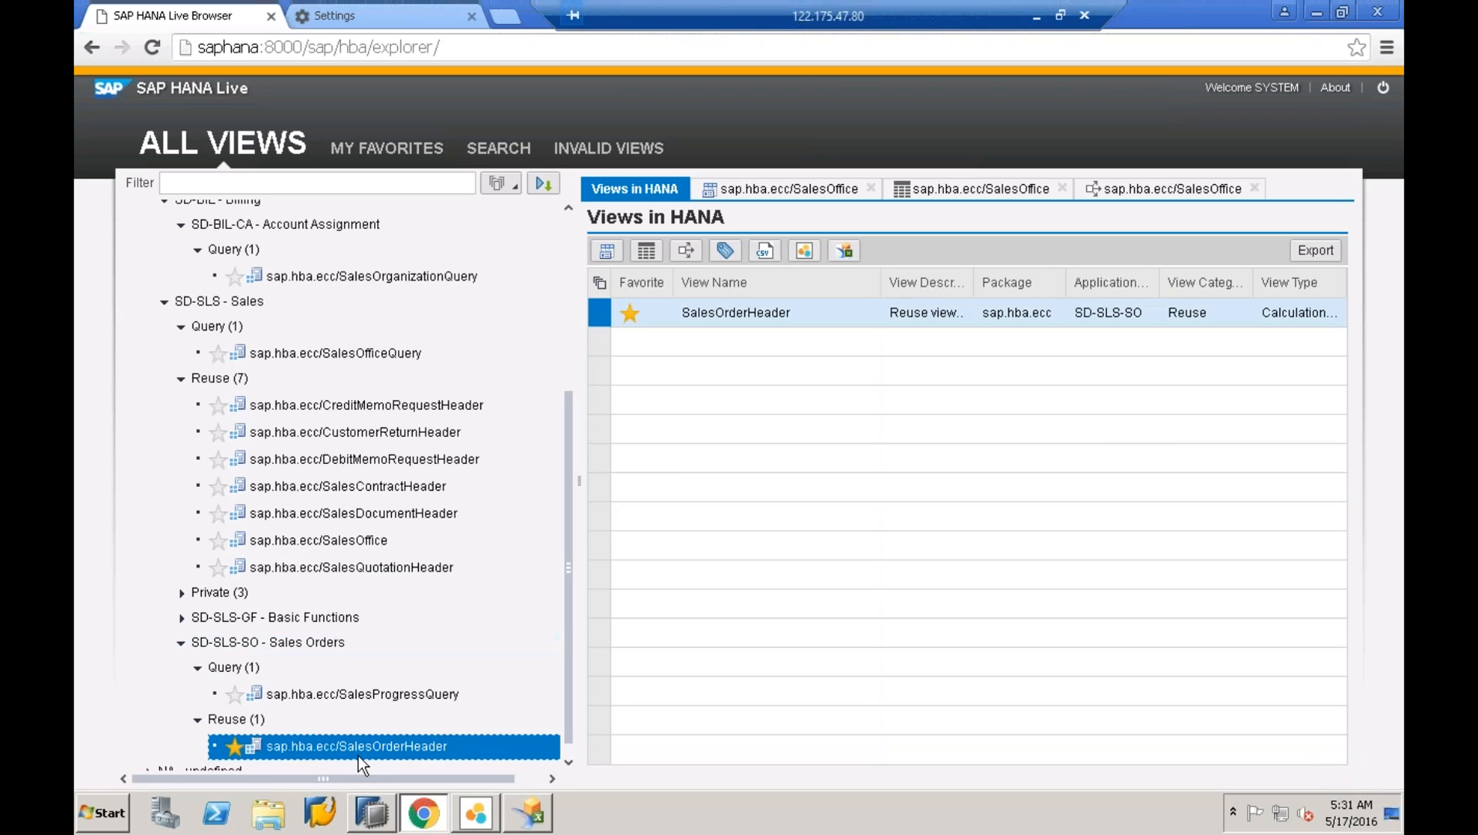
click(844, 251)
click(979, 475)
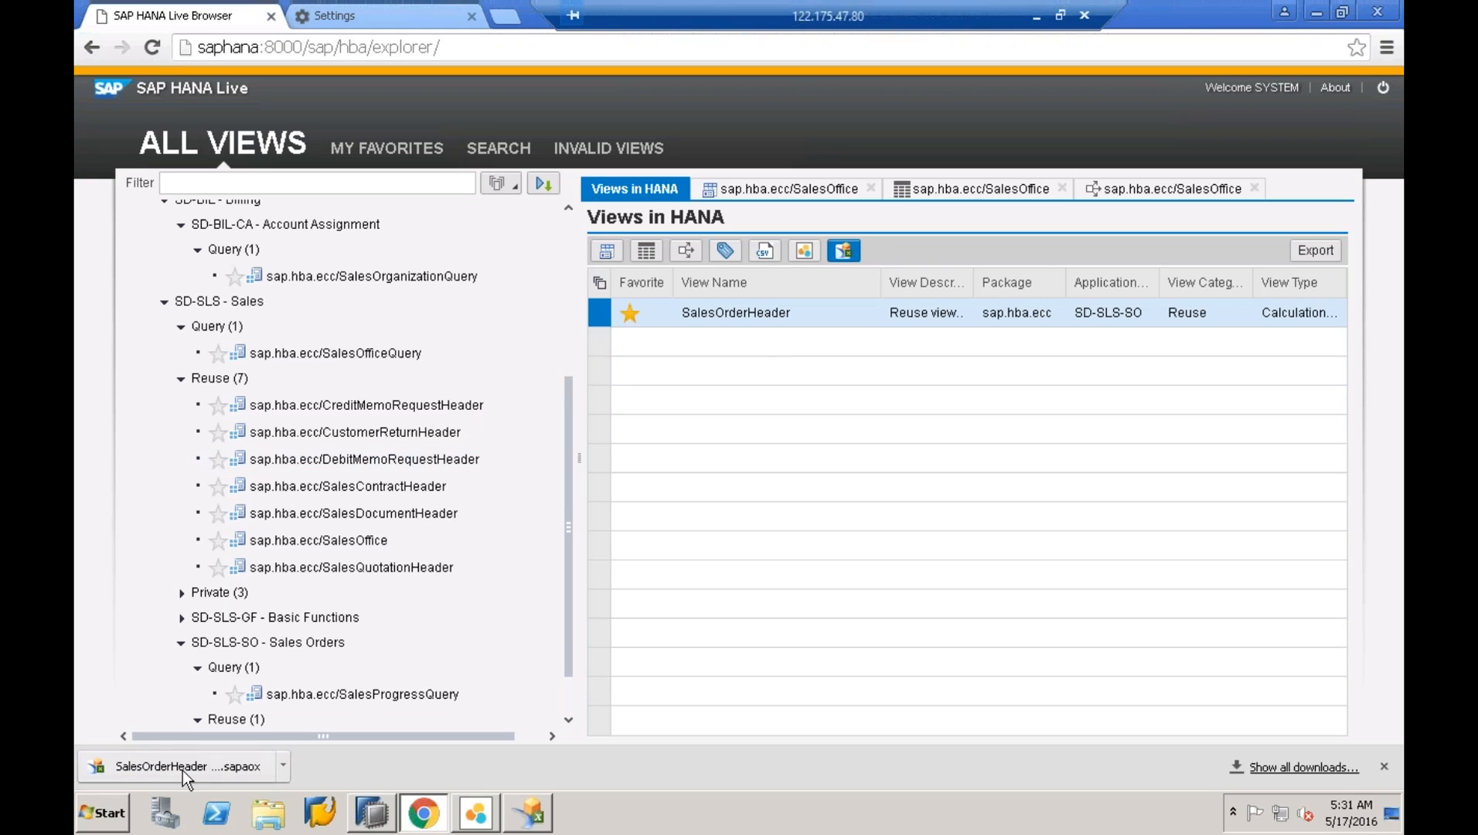
click(196, 771)
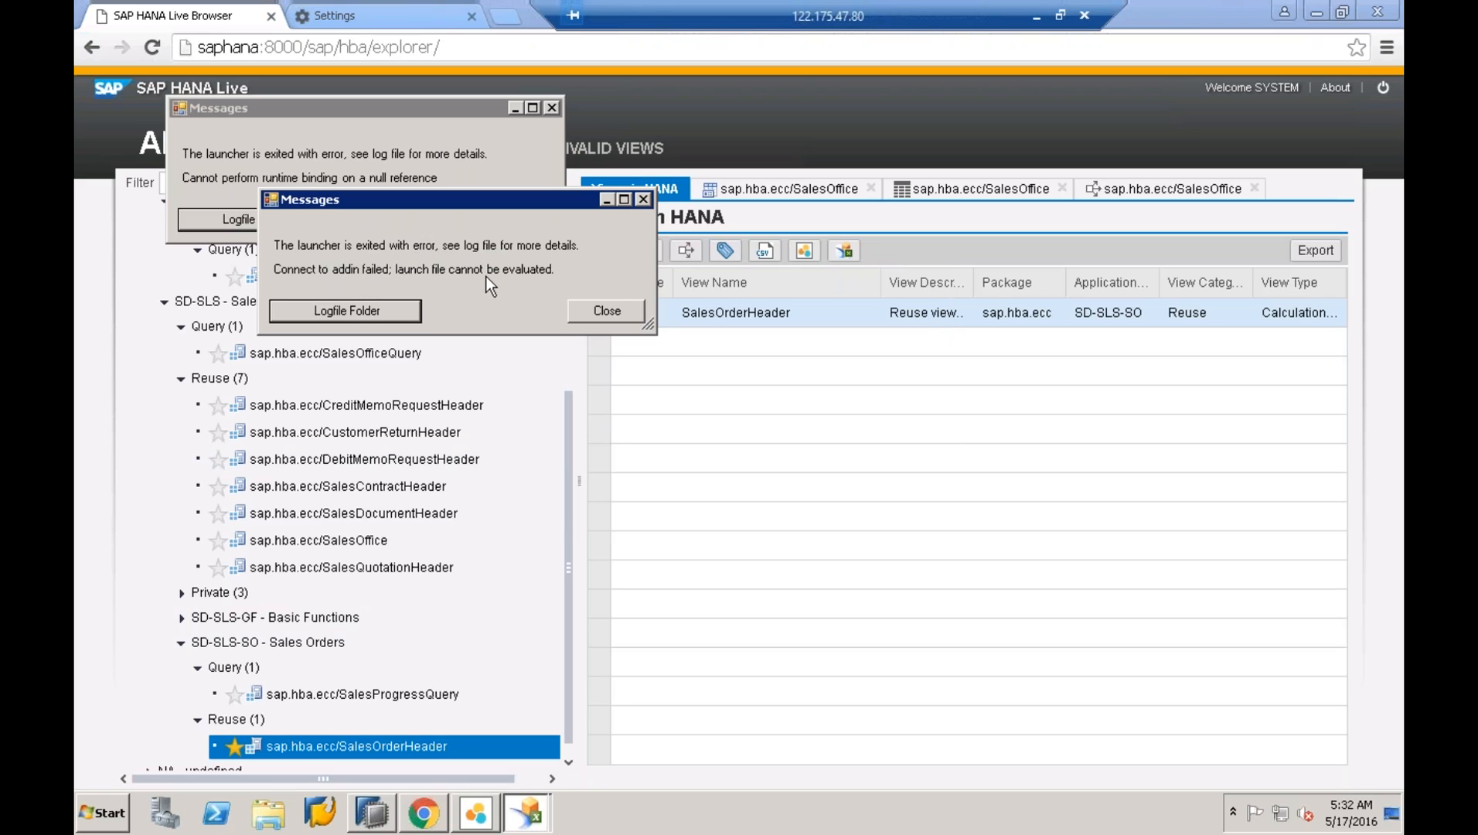
click(619, 312)
click(506, 218)
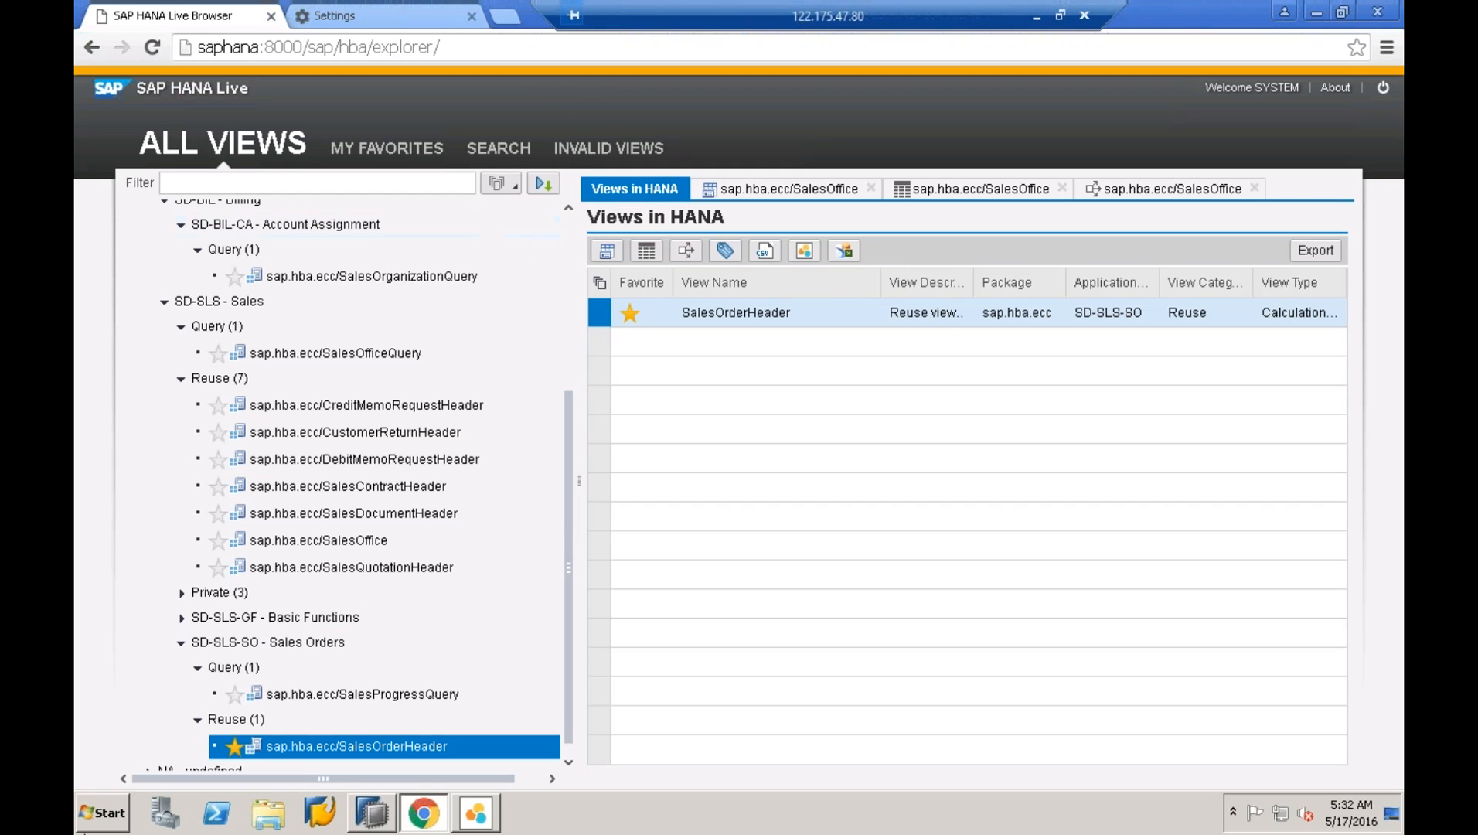
- Launch Analysis for Microsoft Excel from All Programs > SAP Business Intelligence > SAP BusinessObjects Analysis
click(108, 818)
click(135, 739)
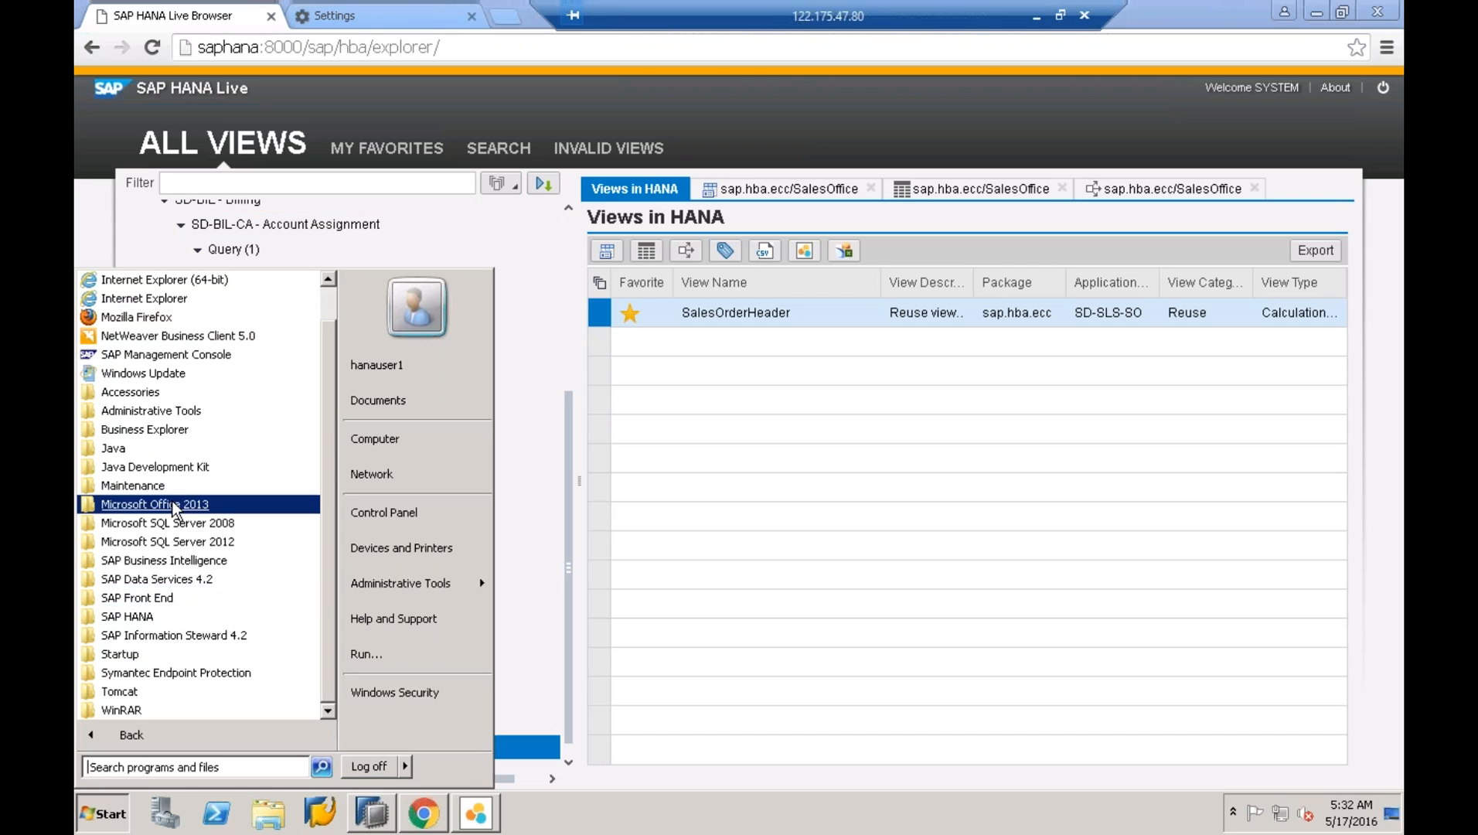
mouse_move(177, 568)
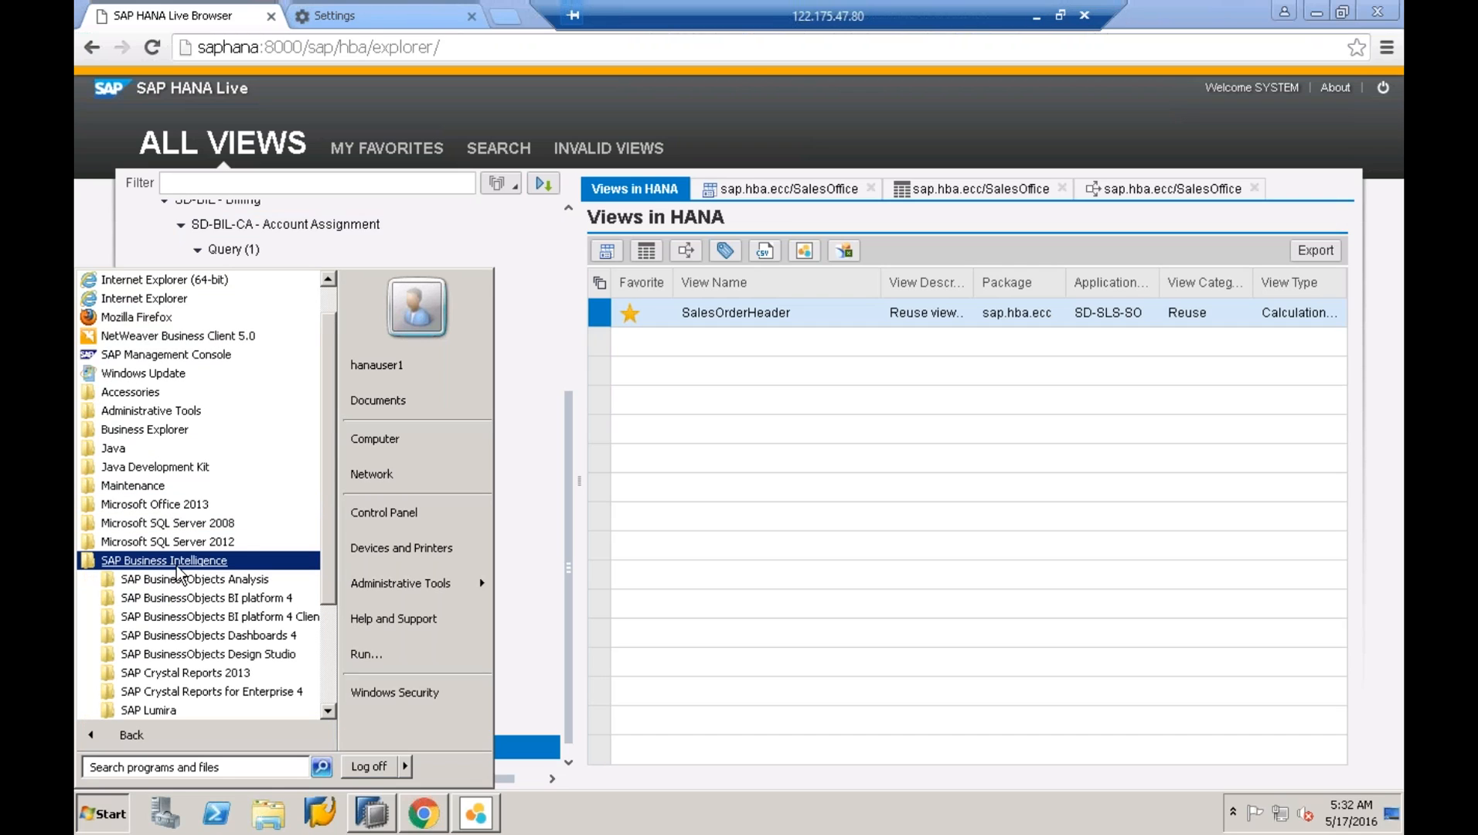
mouse_move(215, 582)
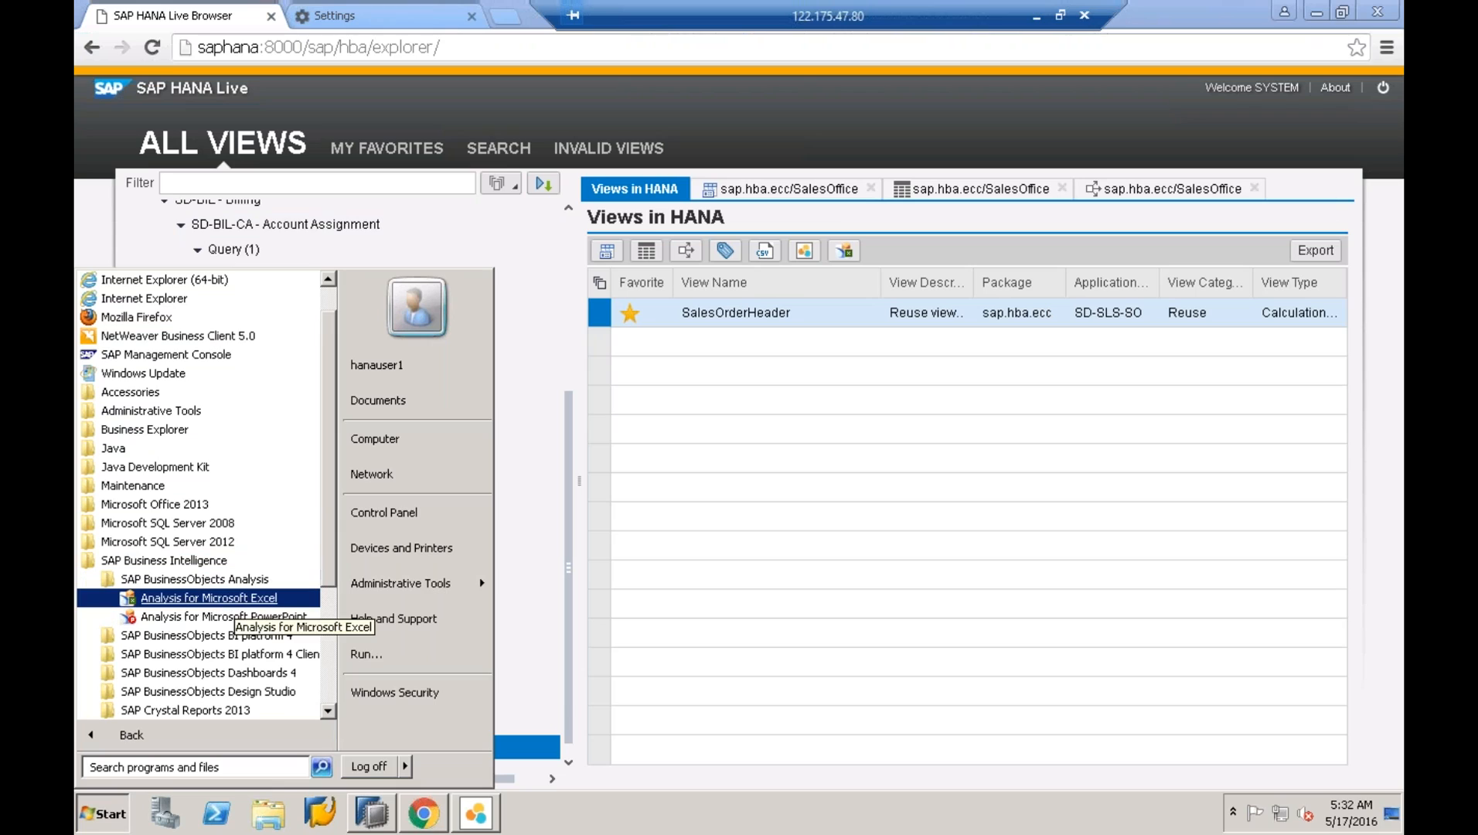
click(210, 600)
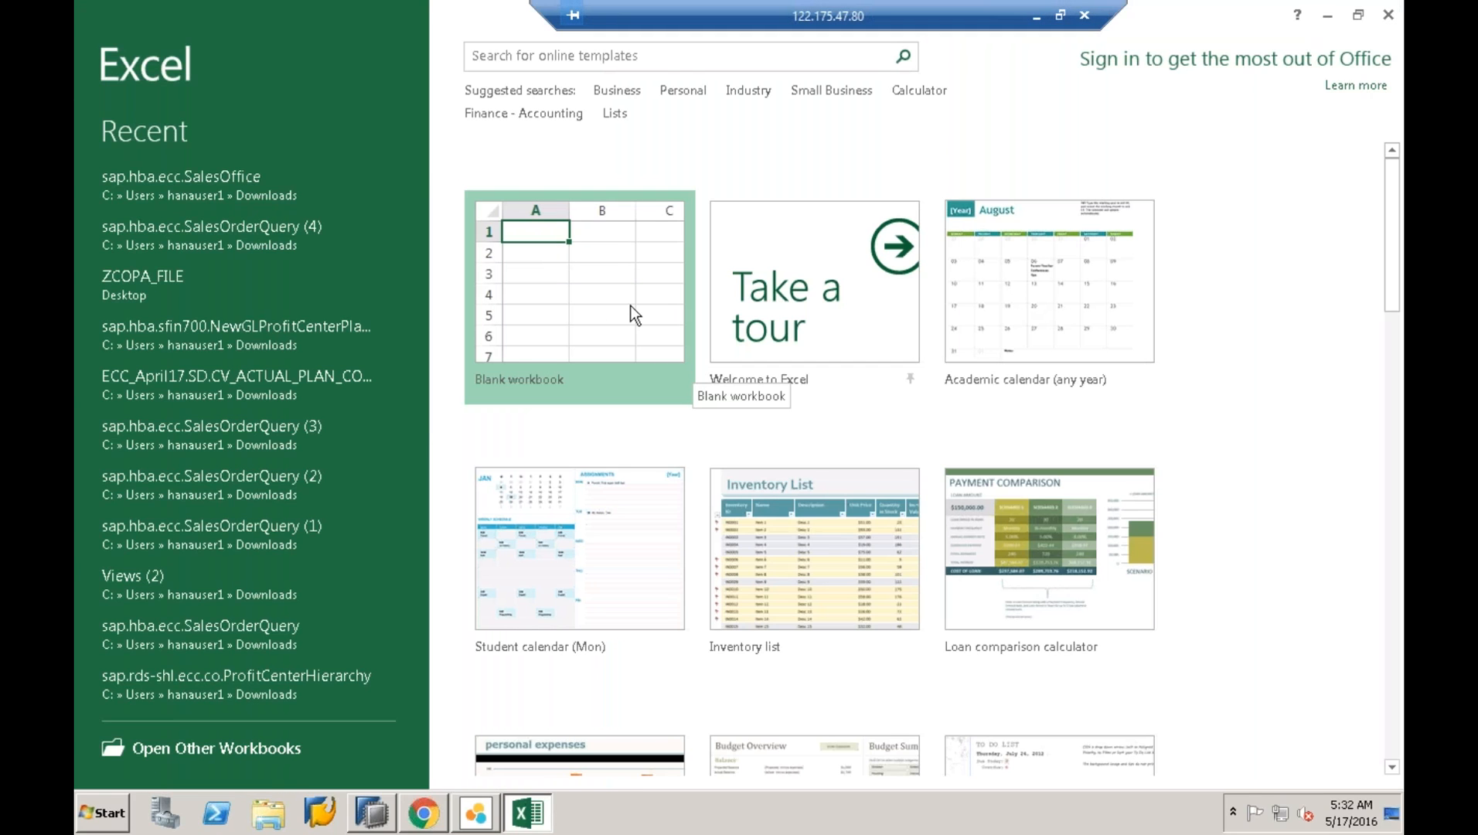
- Dismiss the startup prompt and create a blank workbook
click(976, 610)
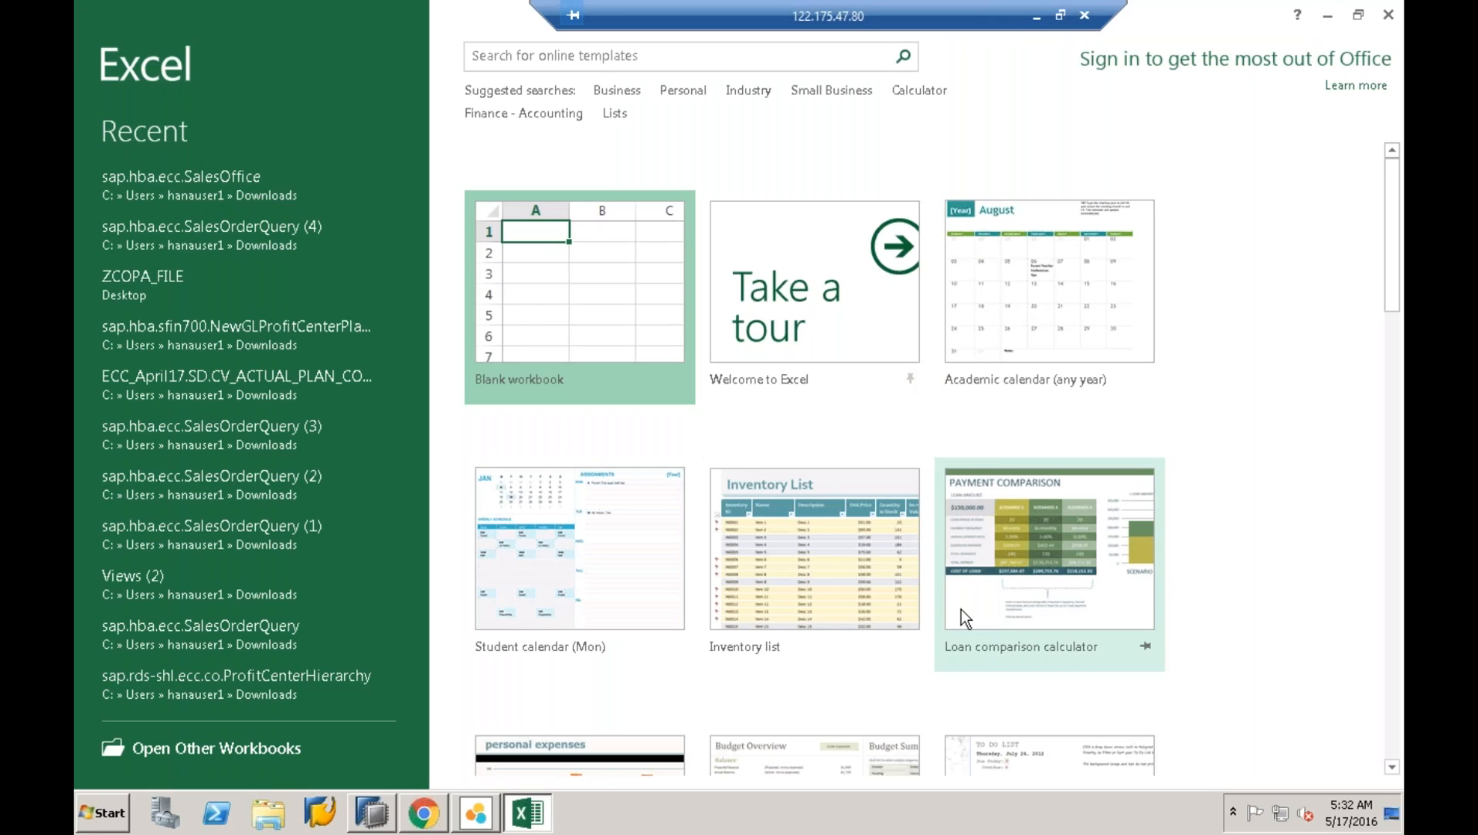
click(629, 315)
click(628, 316)
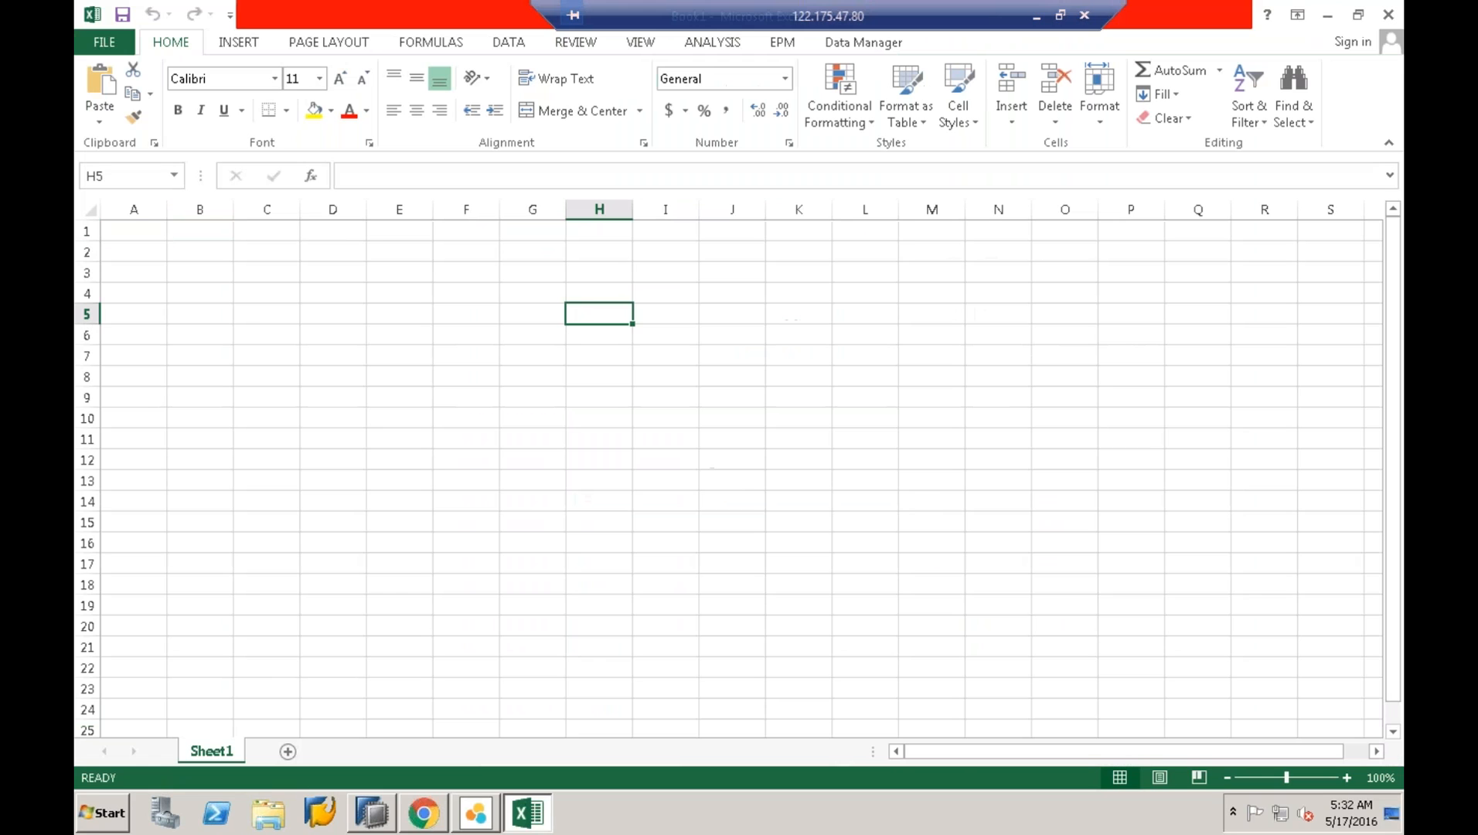
- Choose Select Data Source from the ANALYSIS tab's Insert Data Source menu
click(713, 45)
click(108, 97)
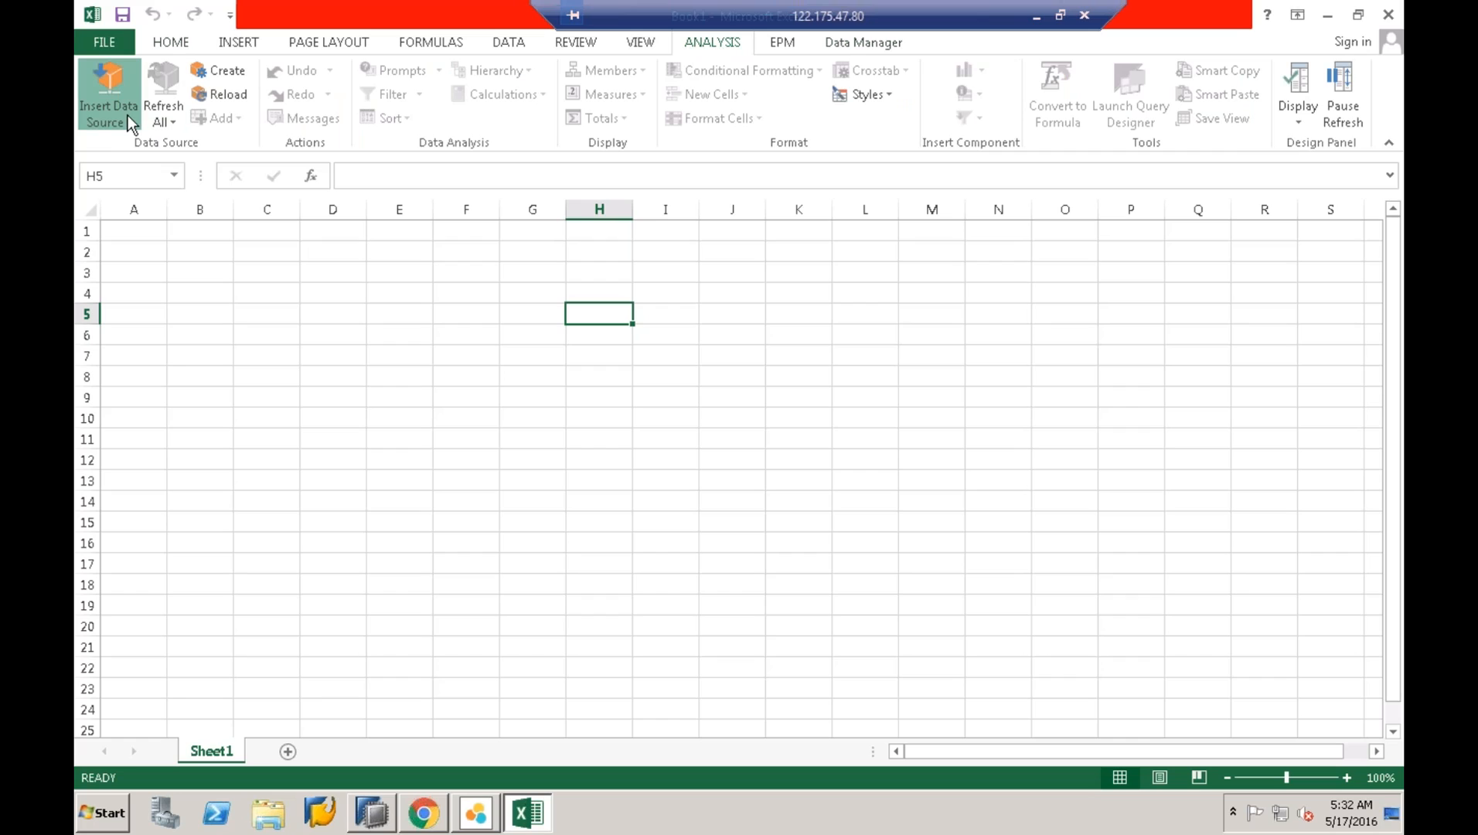
click(127, 115)
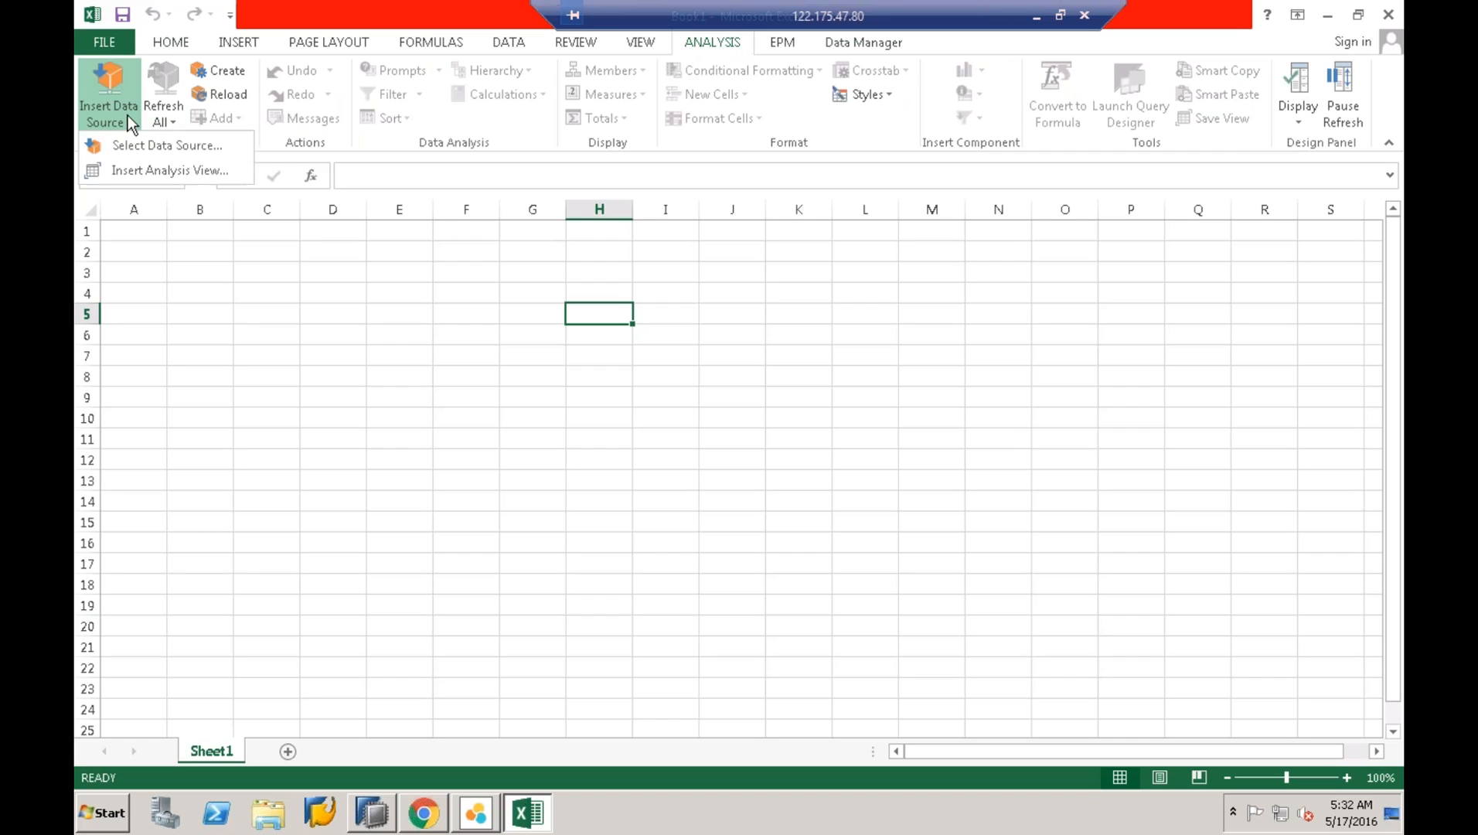
click(158, 146)
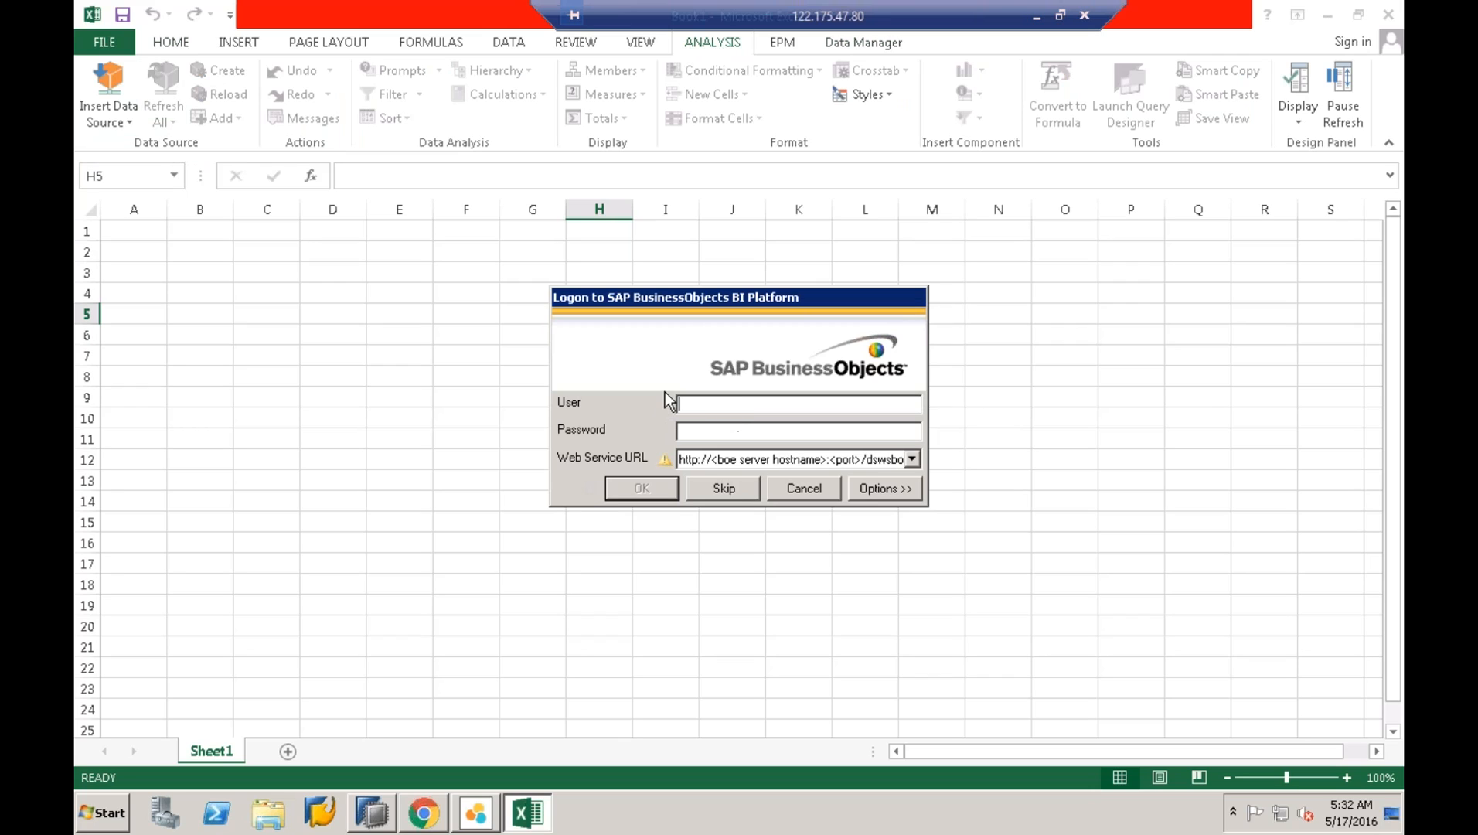
- Replace the port placeholder in the Web Service URL with :6400 and remove the stray '>'
drag(685, 459, 995, 455)
click(835, 461)
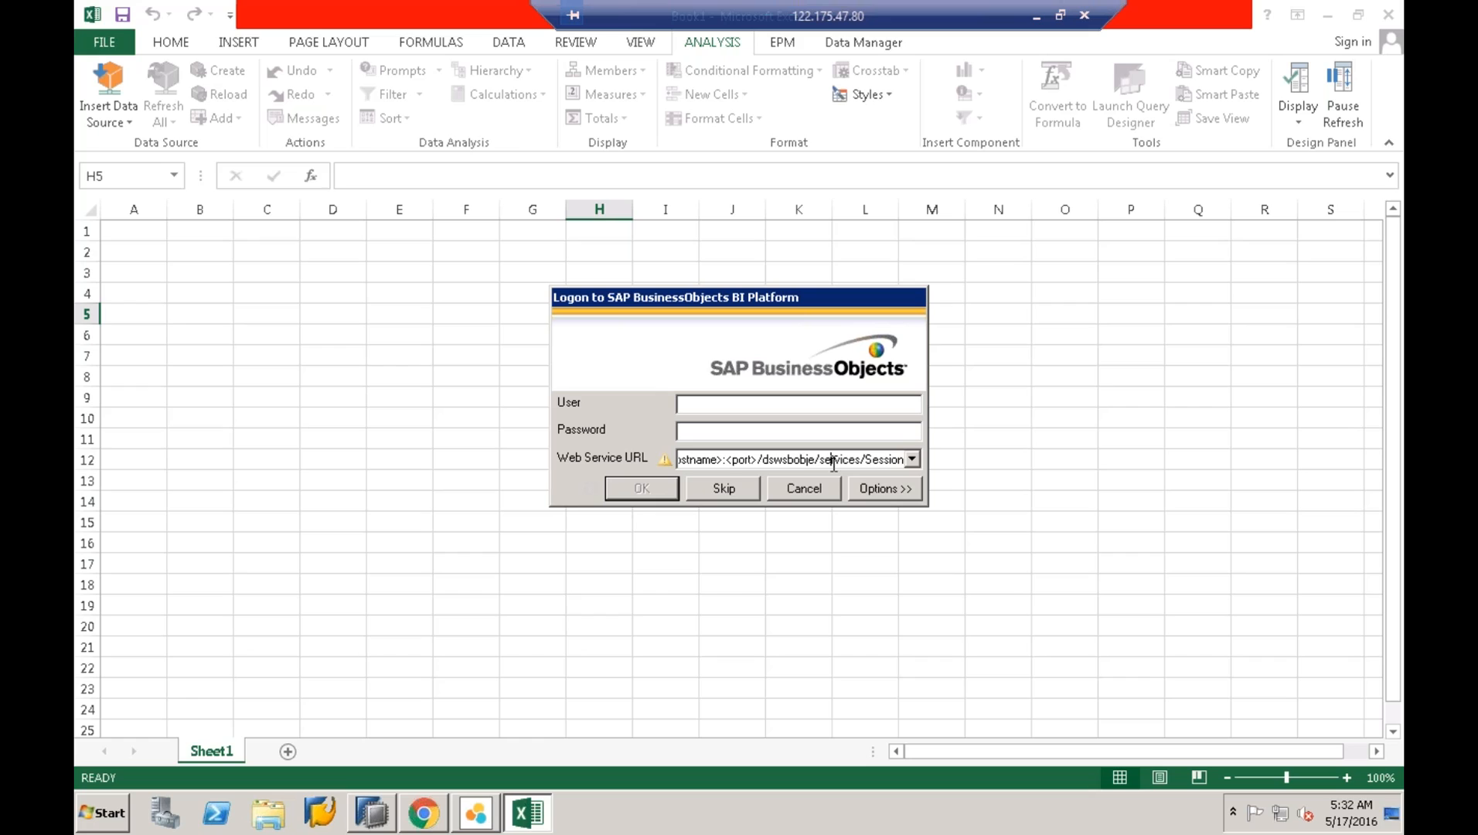
key(BackSpace)
key(BackSpace)
key(BackSpace)
key(BackSpace)
key(BackSpace)
key(BackSpace)
key(BackSpace)
text(:6400)
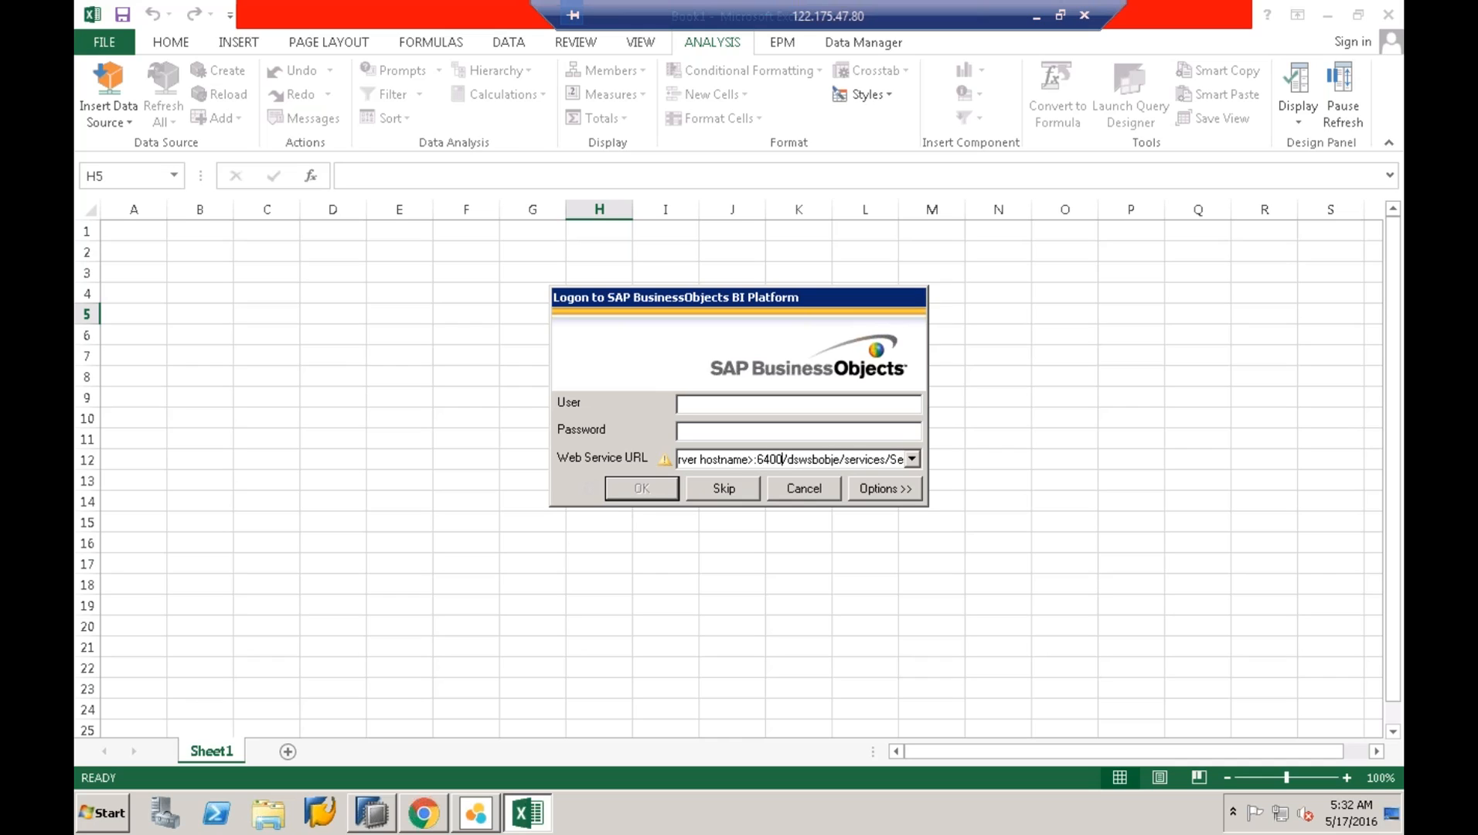
click(754, 461)
key(BackSpace)
key(BackSpace)
key(BackSpace)
key(BackSpace)
key(BackSpace)
key(BackSpace)
key(BackSpace)
key(BackSpace)
key(BackSpace)
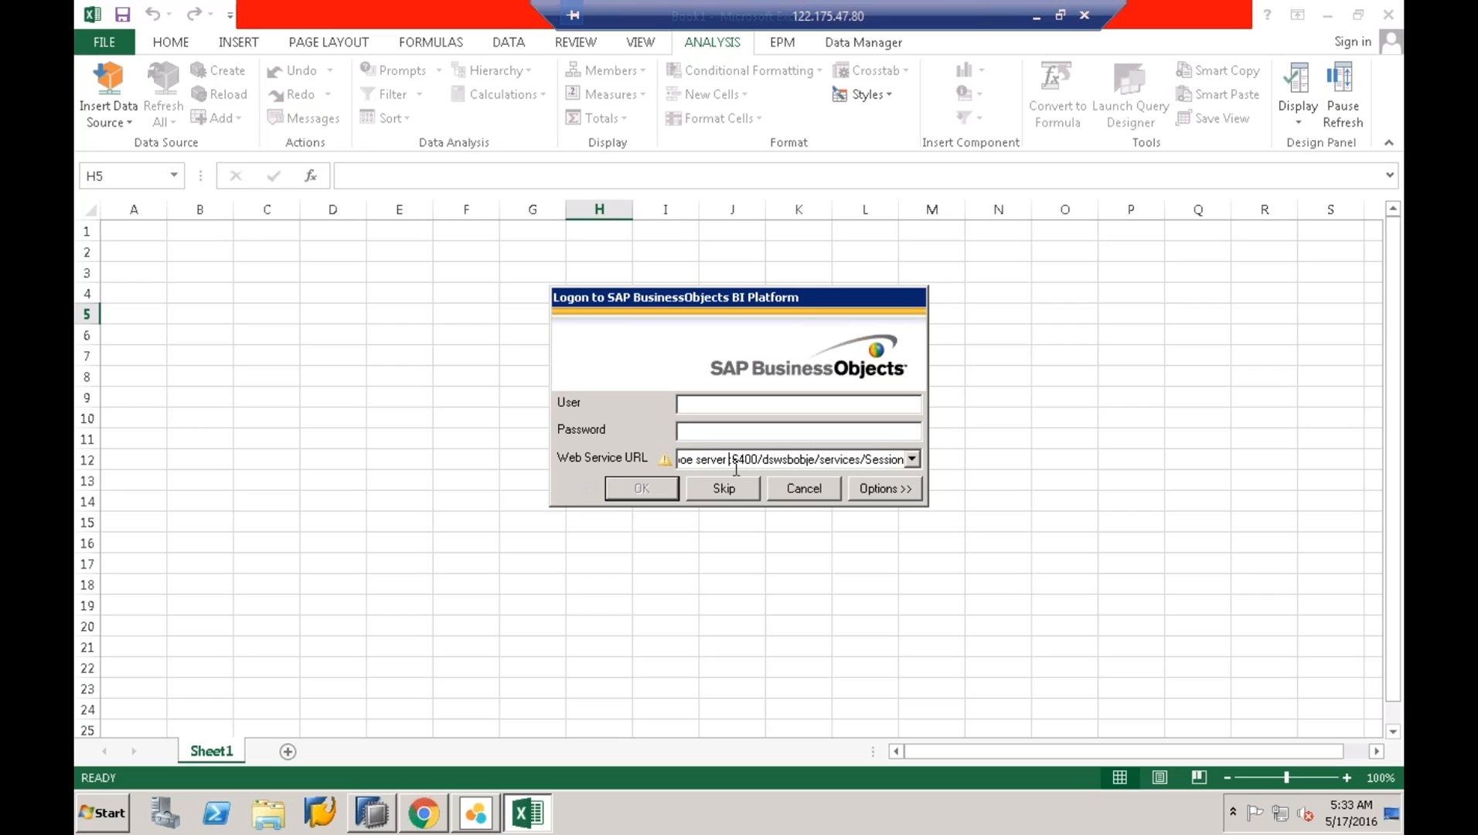
- Delete the '<boe server' placeholder from the URL and bring the SAP HANA Live browser forward
drag(728, 462, 659, 459)
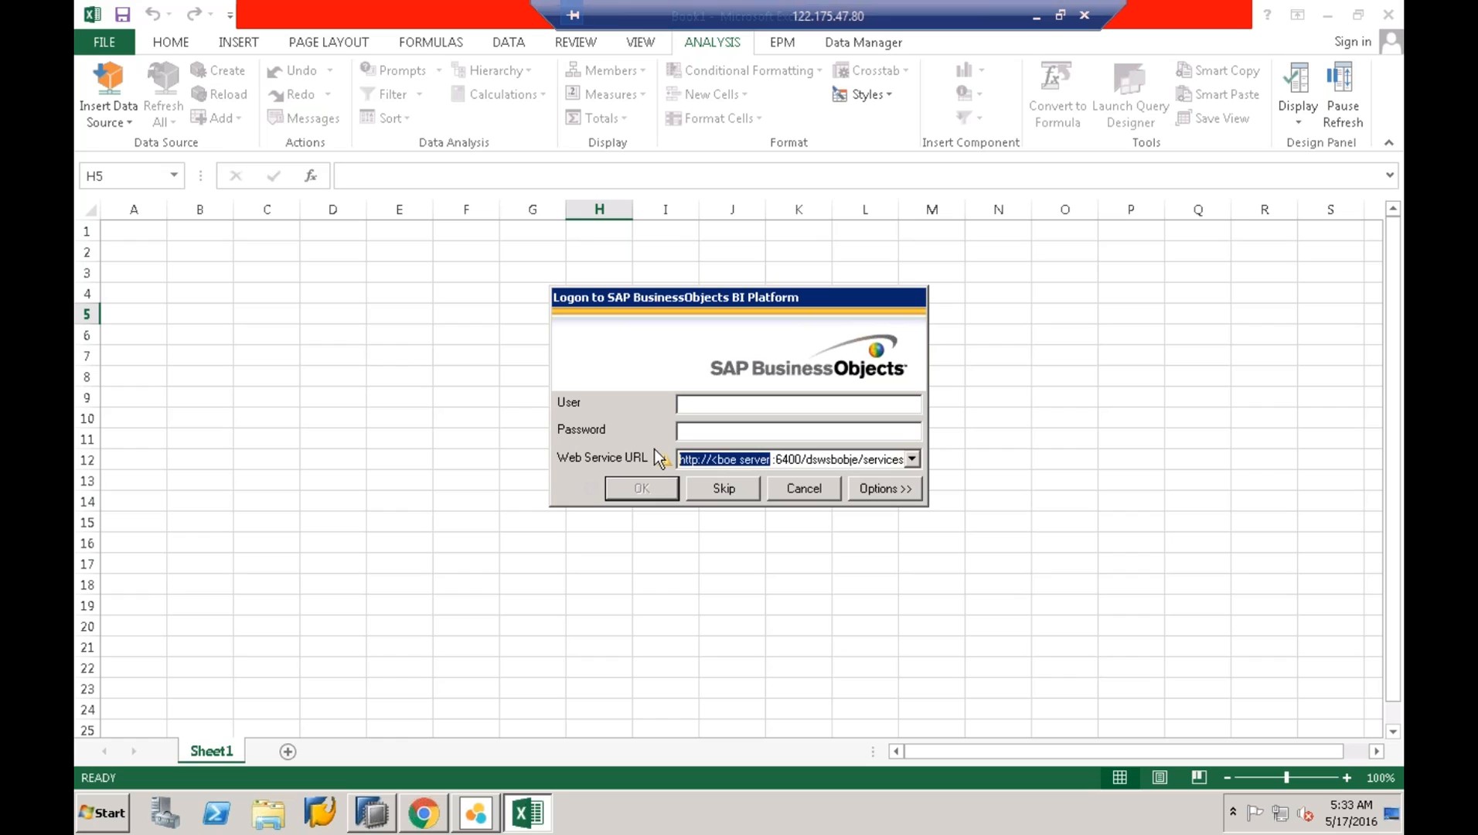
click(776, 460)
key(BackSpace)
key(BackSpace)
key(BackSpace)
key(BackSpace)
key(BackSpace)
key(BackSpace)
key(BackSpace)
key(BackSpace)
key(BackSpace)
key(BackSpace)
key(BackSpace)
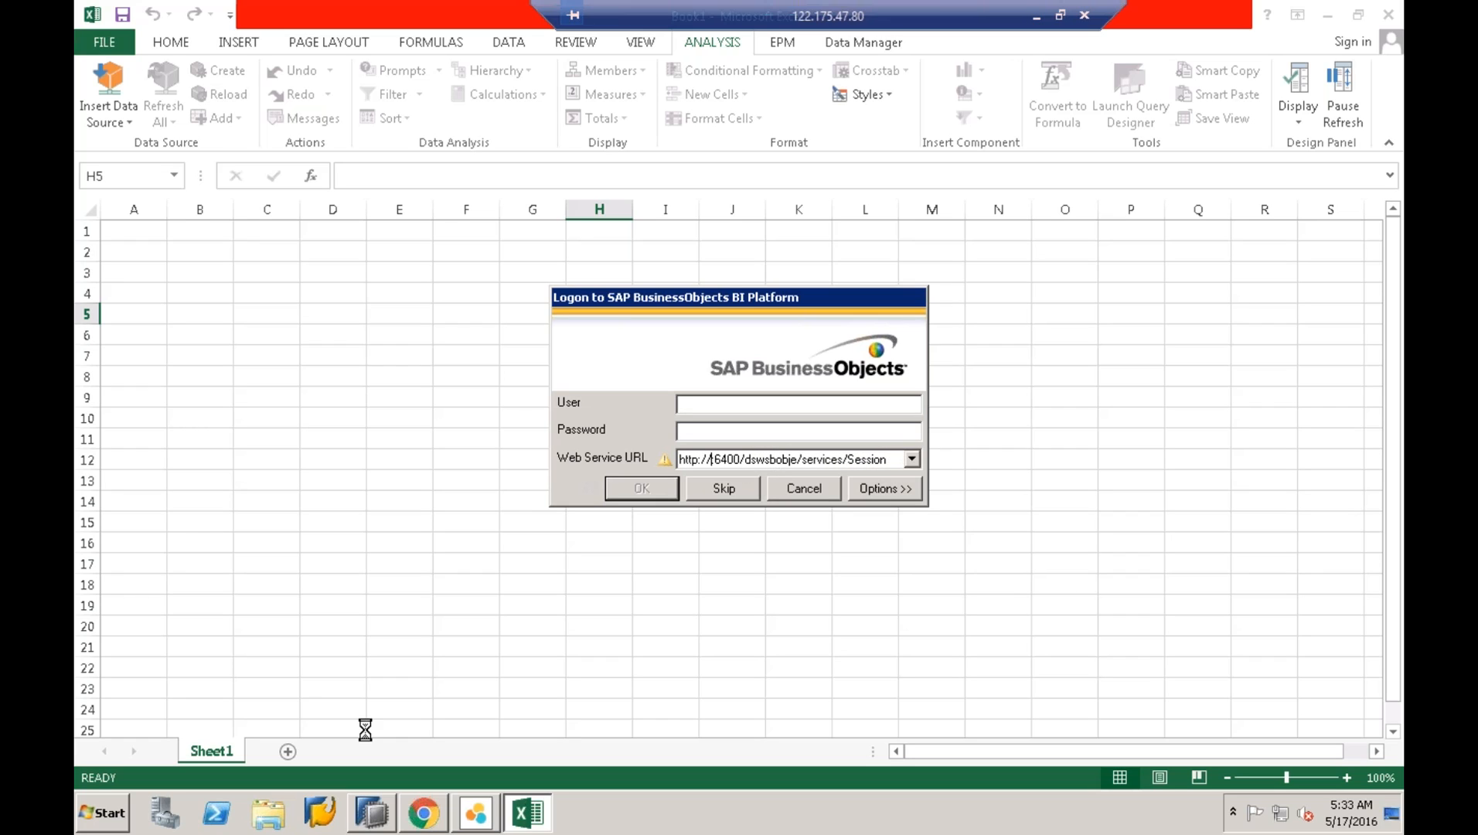
click(424, 812)
- Minimize all windows with Show the desktop, then select and open the Shotcuts folder
right_click(687, 825)
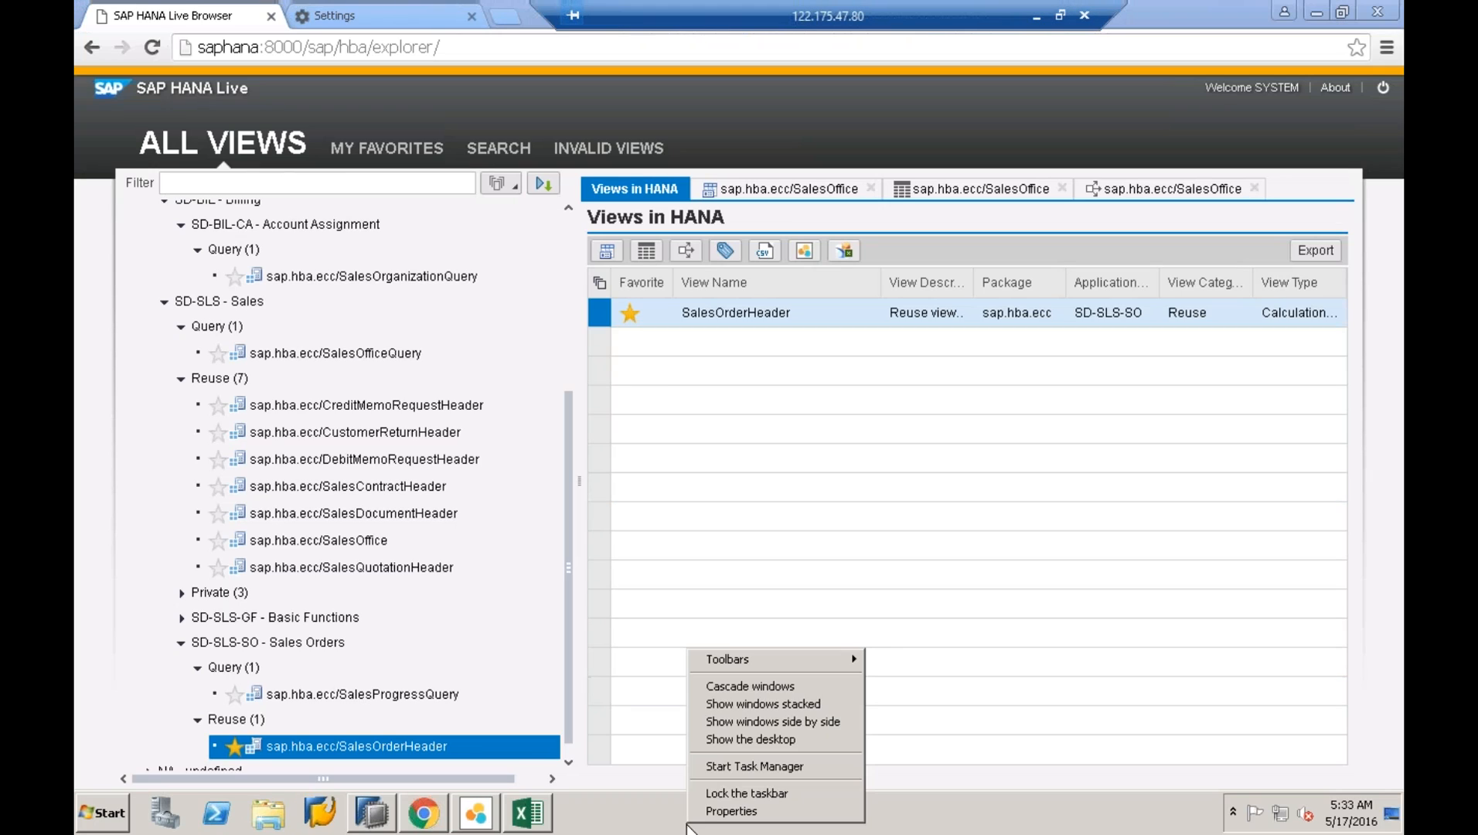
click(769, 741)
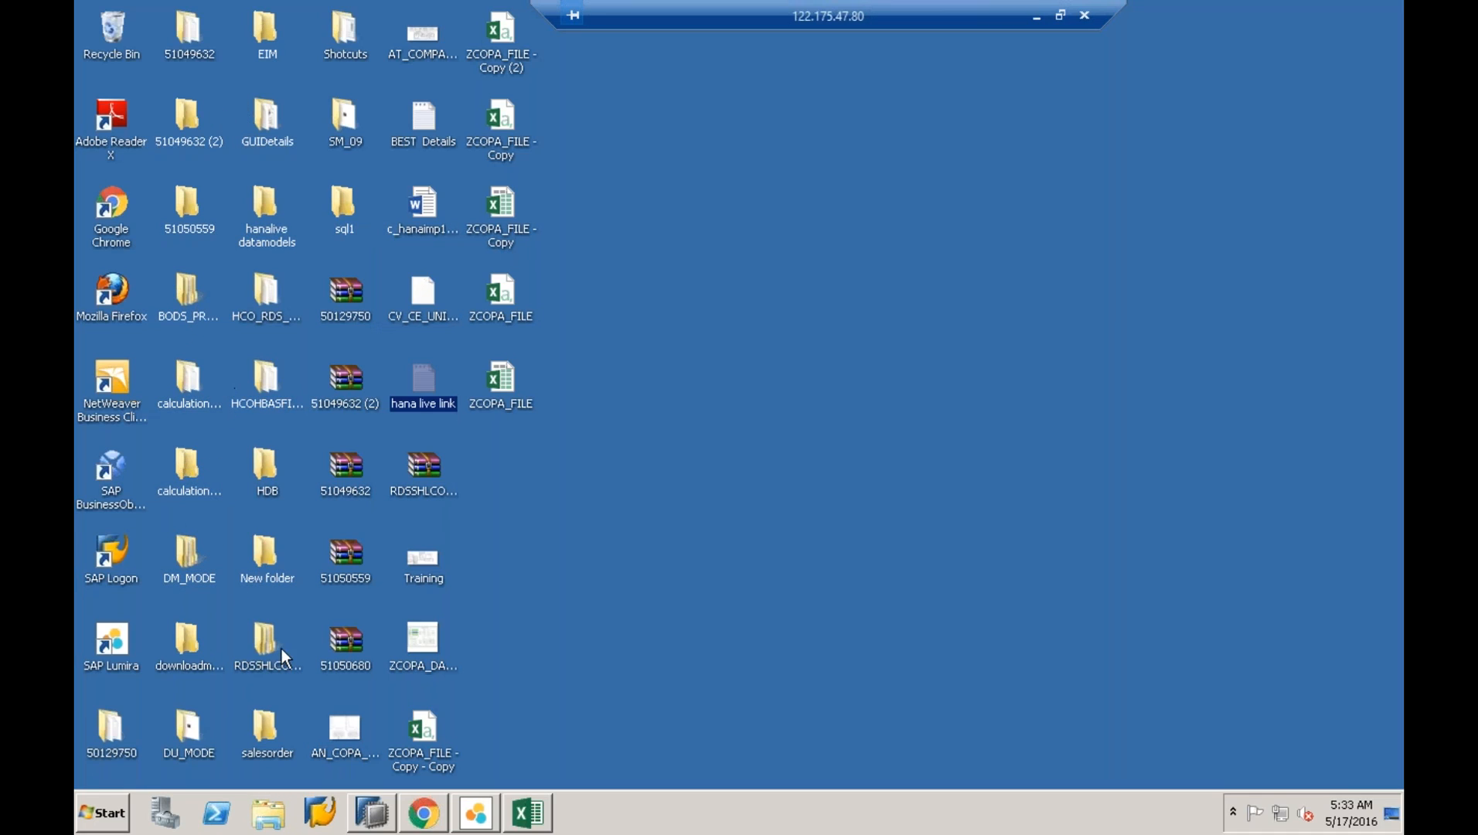
click(278, 673)
key(Down)
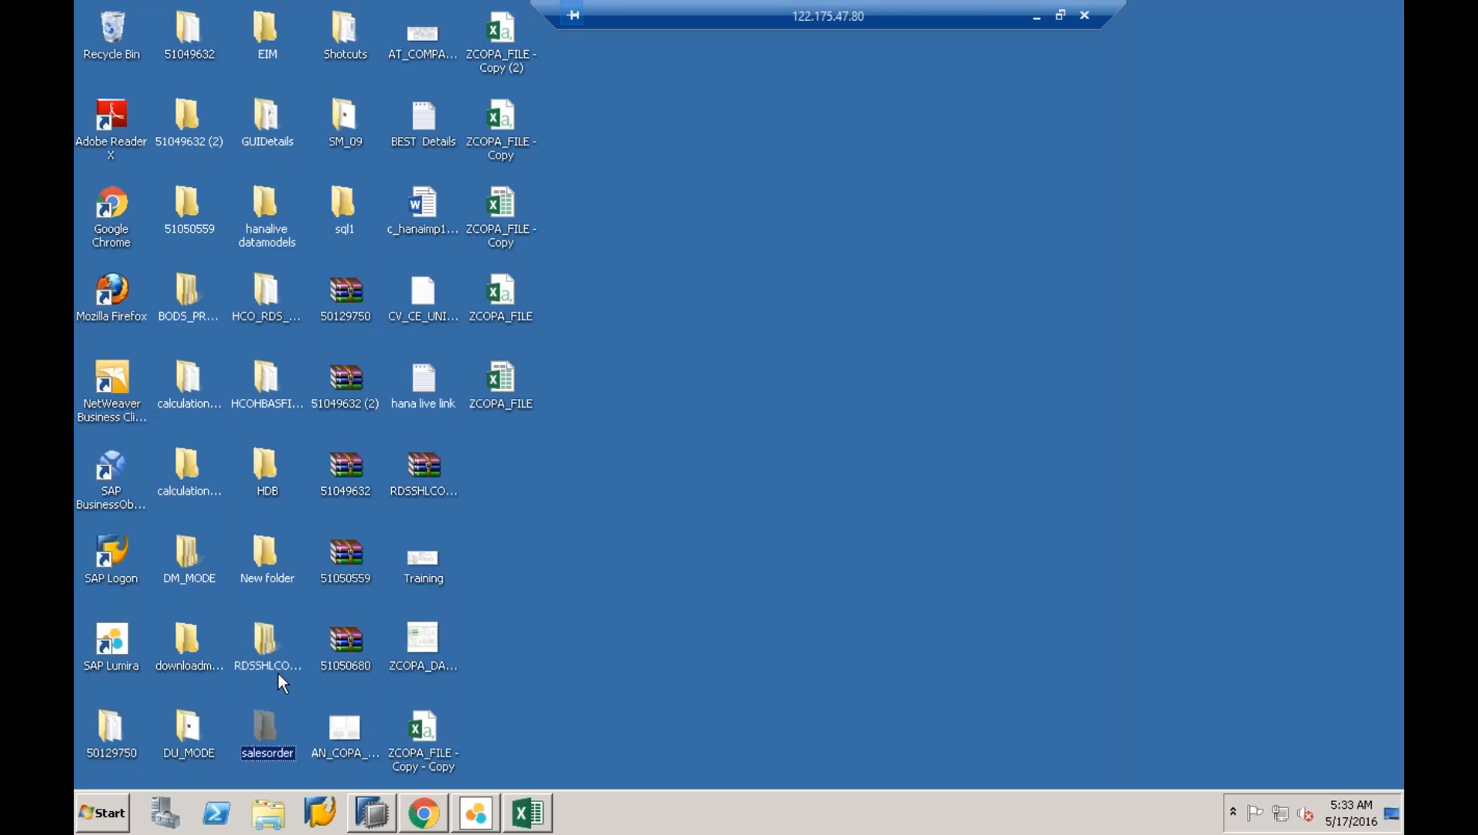
key(Down)
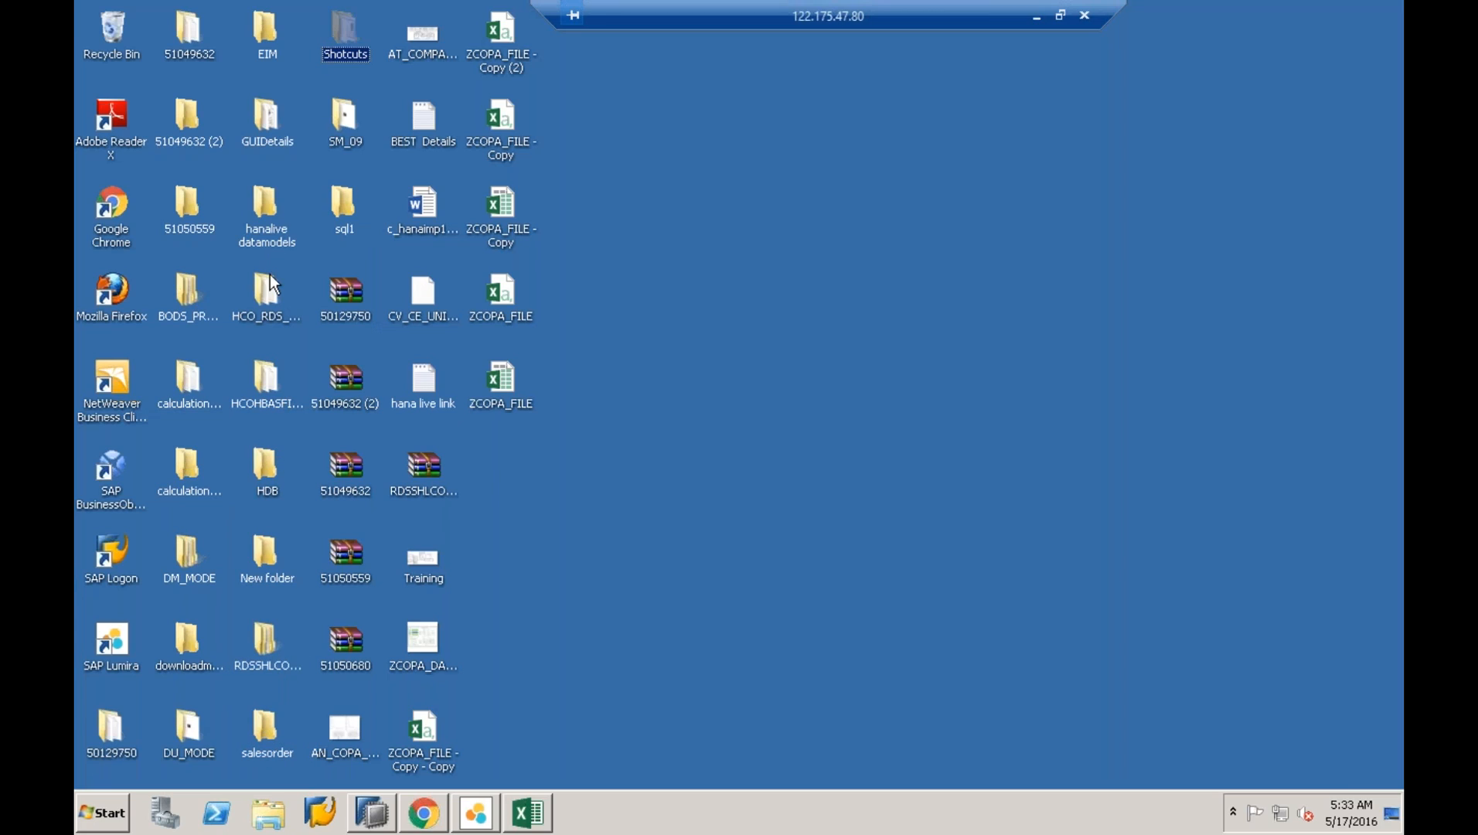
click(185, 108)
key(s)
key(s)
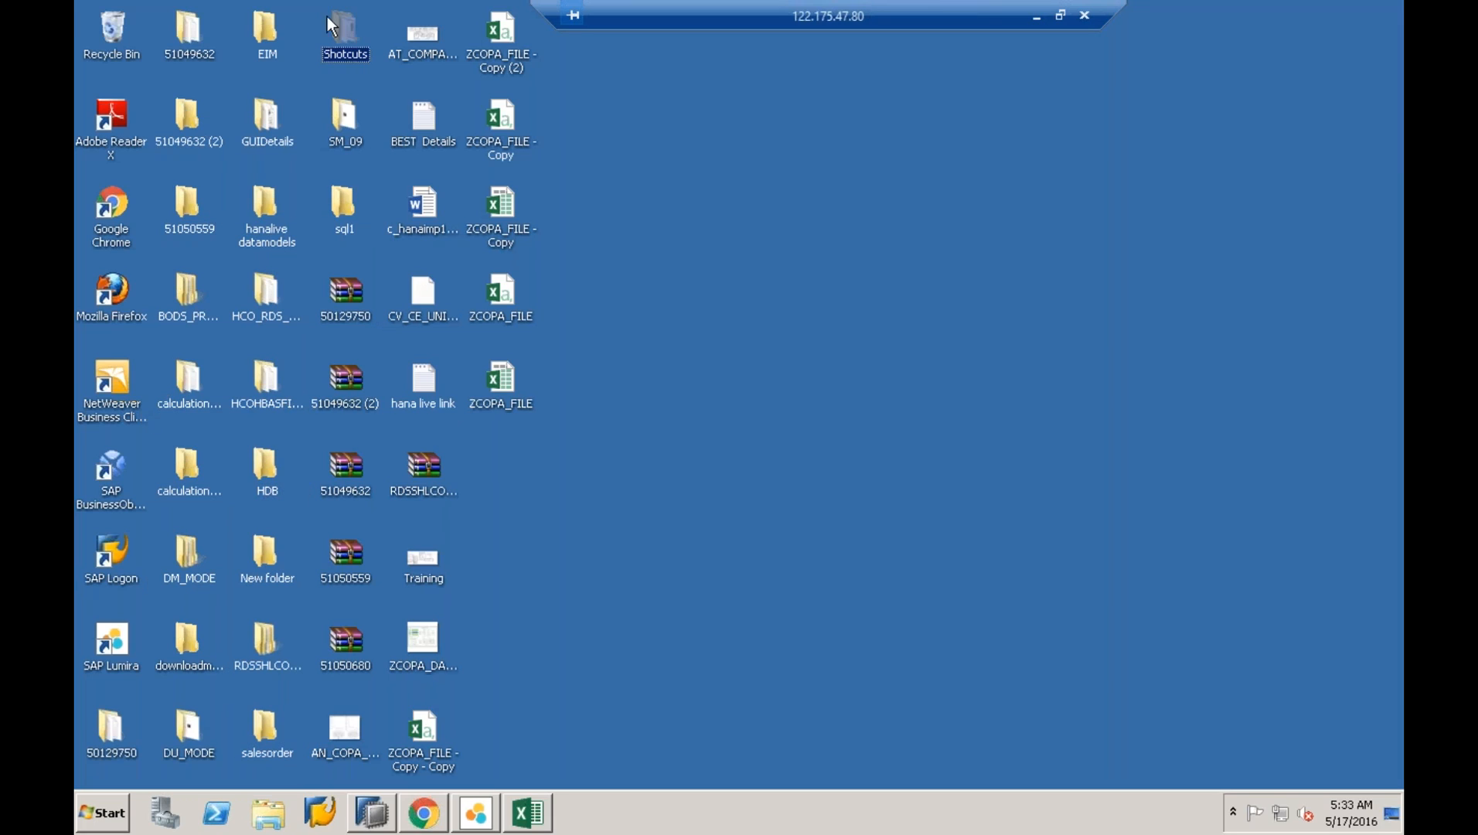
double_click(355, 44)
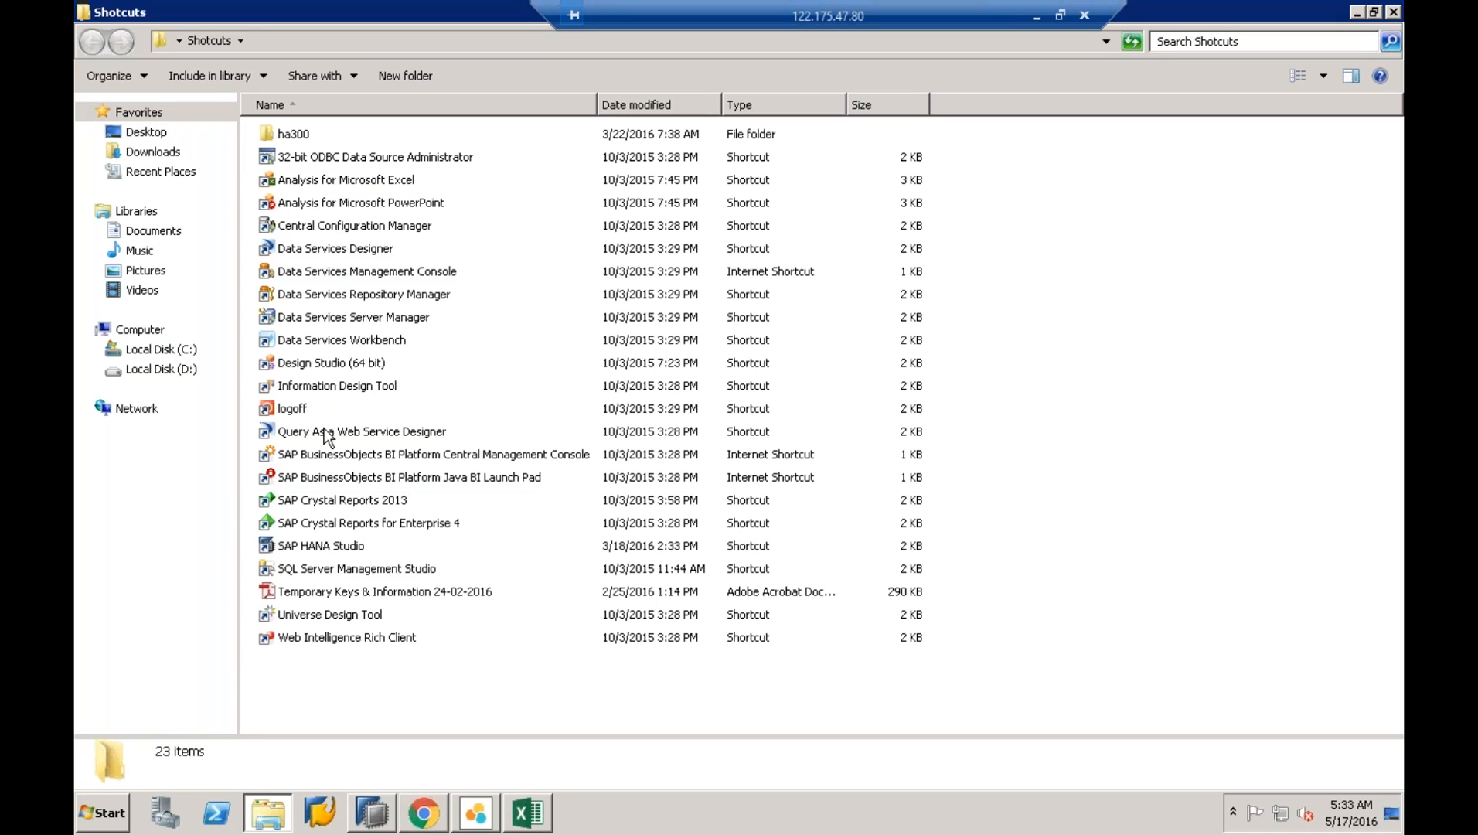
- Launch the Central Management Console and Java BI Launch Pad shortcuts from the Shotcuts folder
click(327, 456)
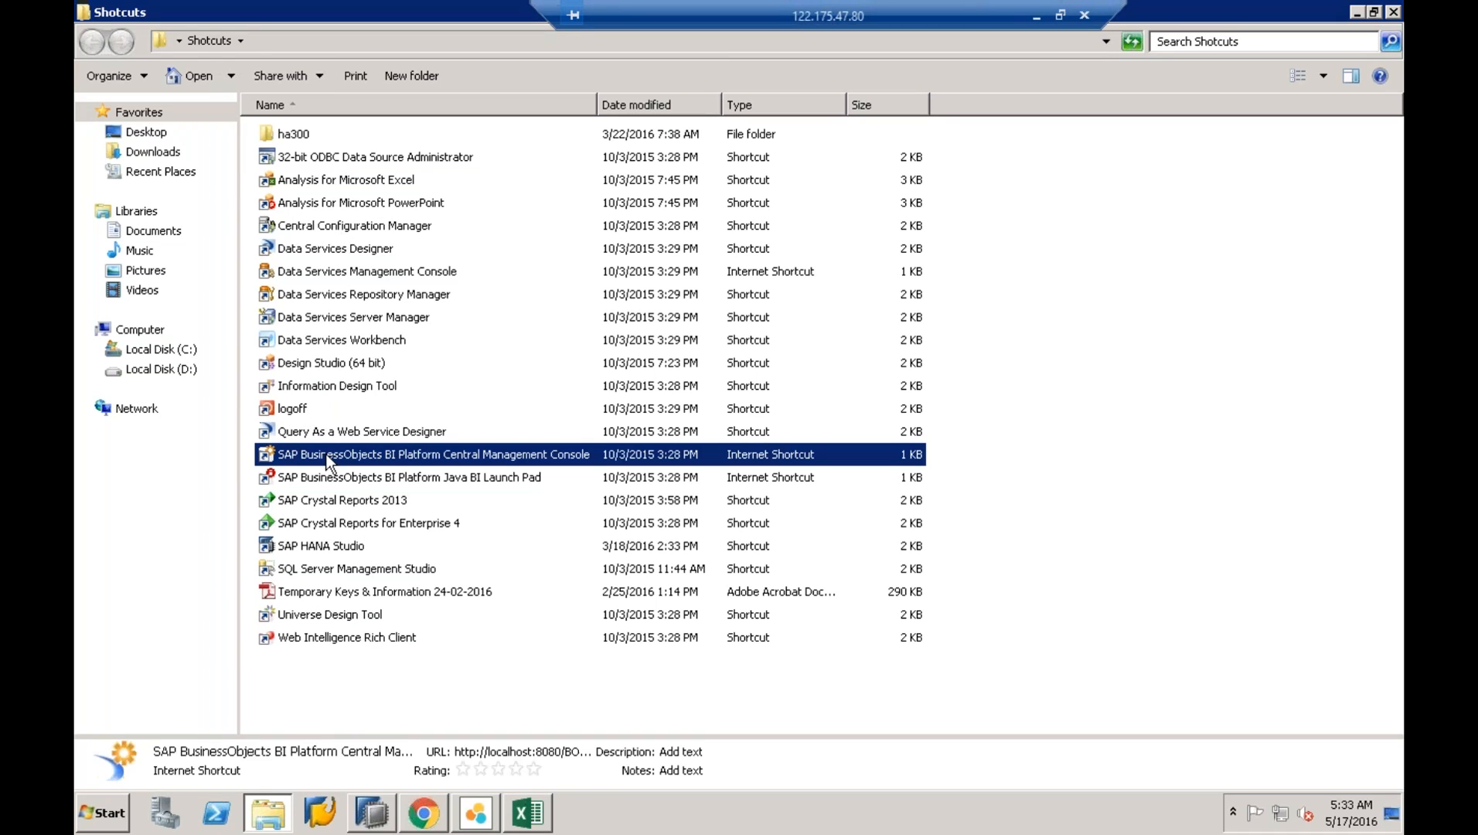
double_click(328, 459)
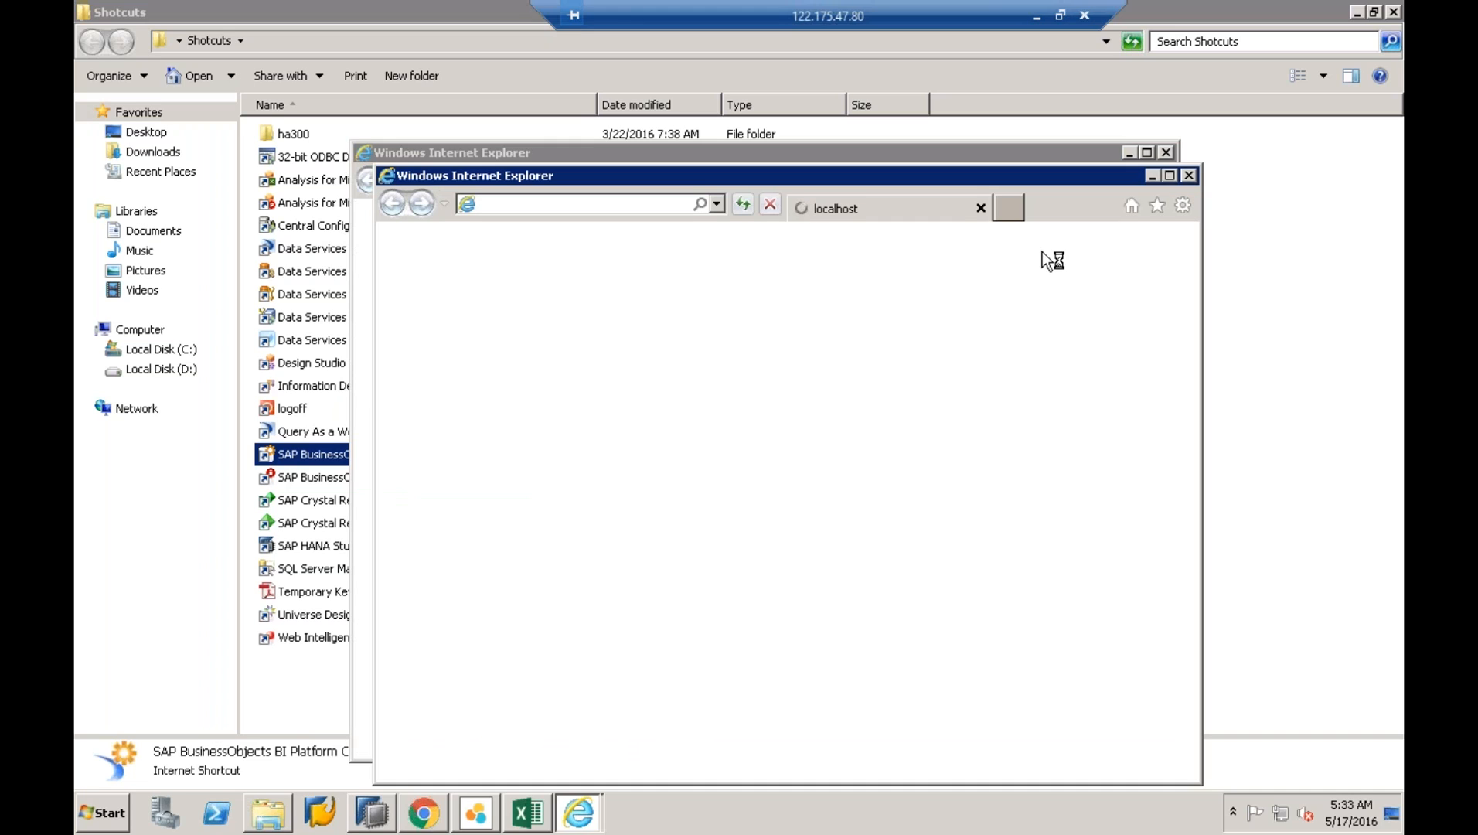
click(1147, 153)
click(1394, 13)
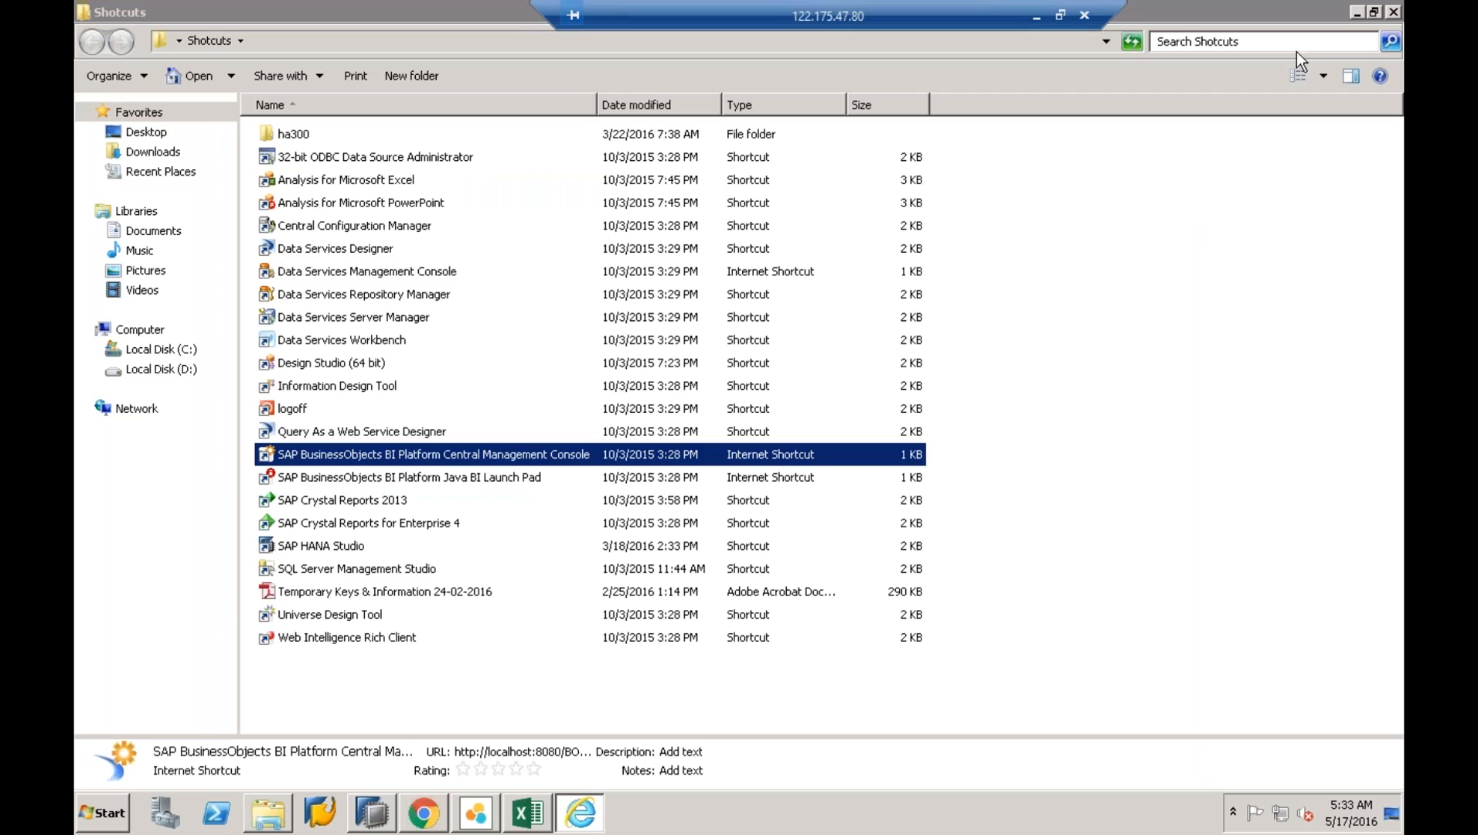
double_click(373, 479)
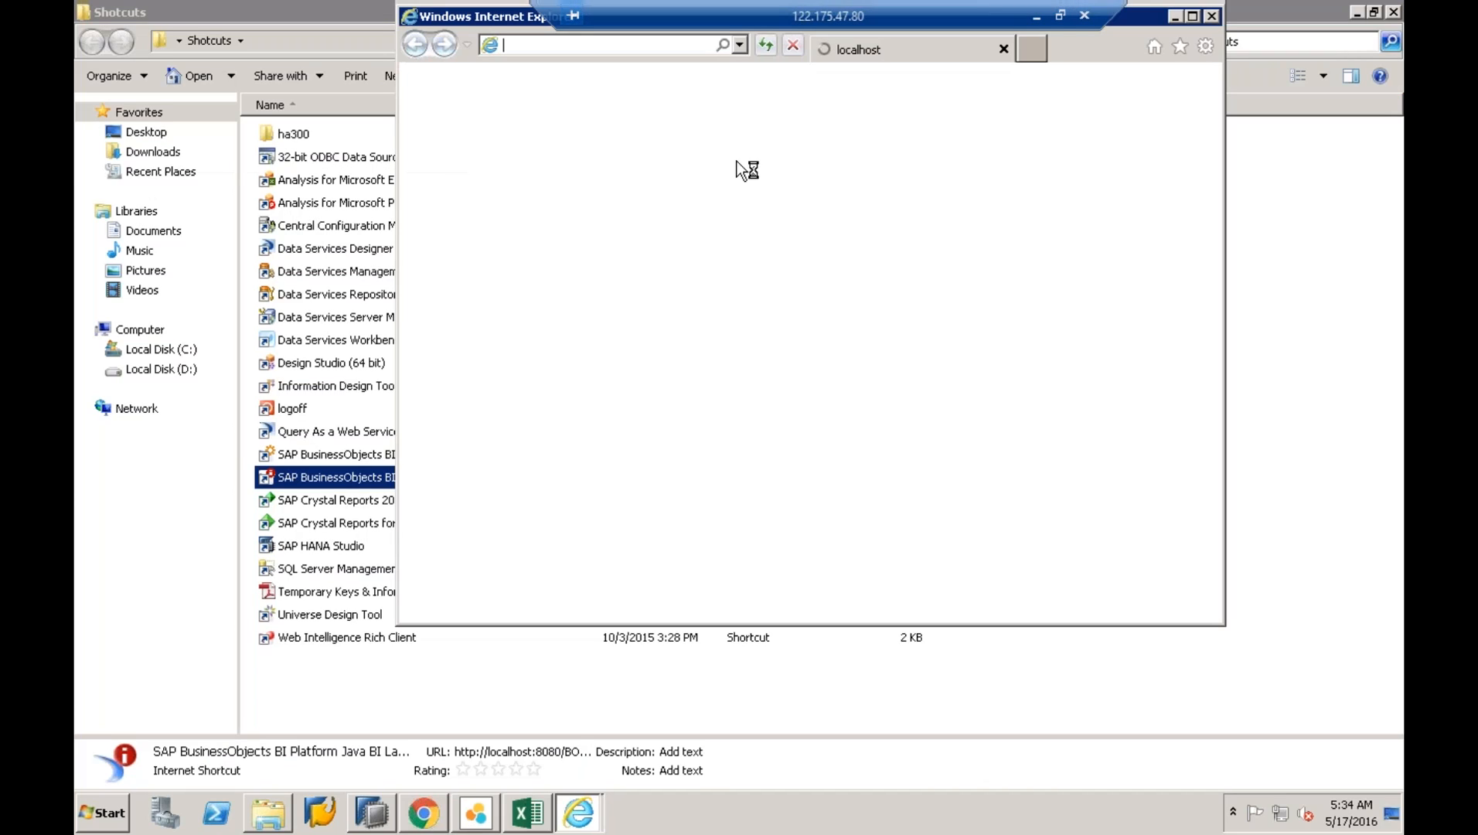
drag(999, 11, 638, 11)
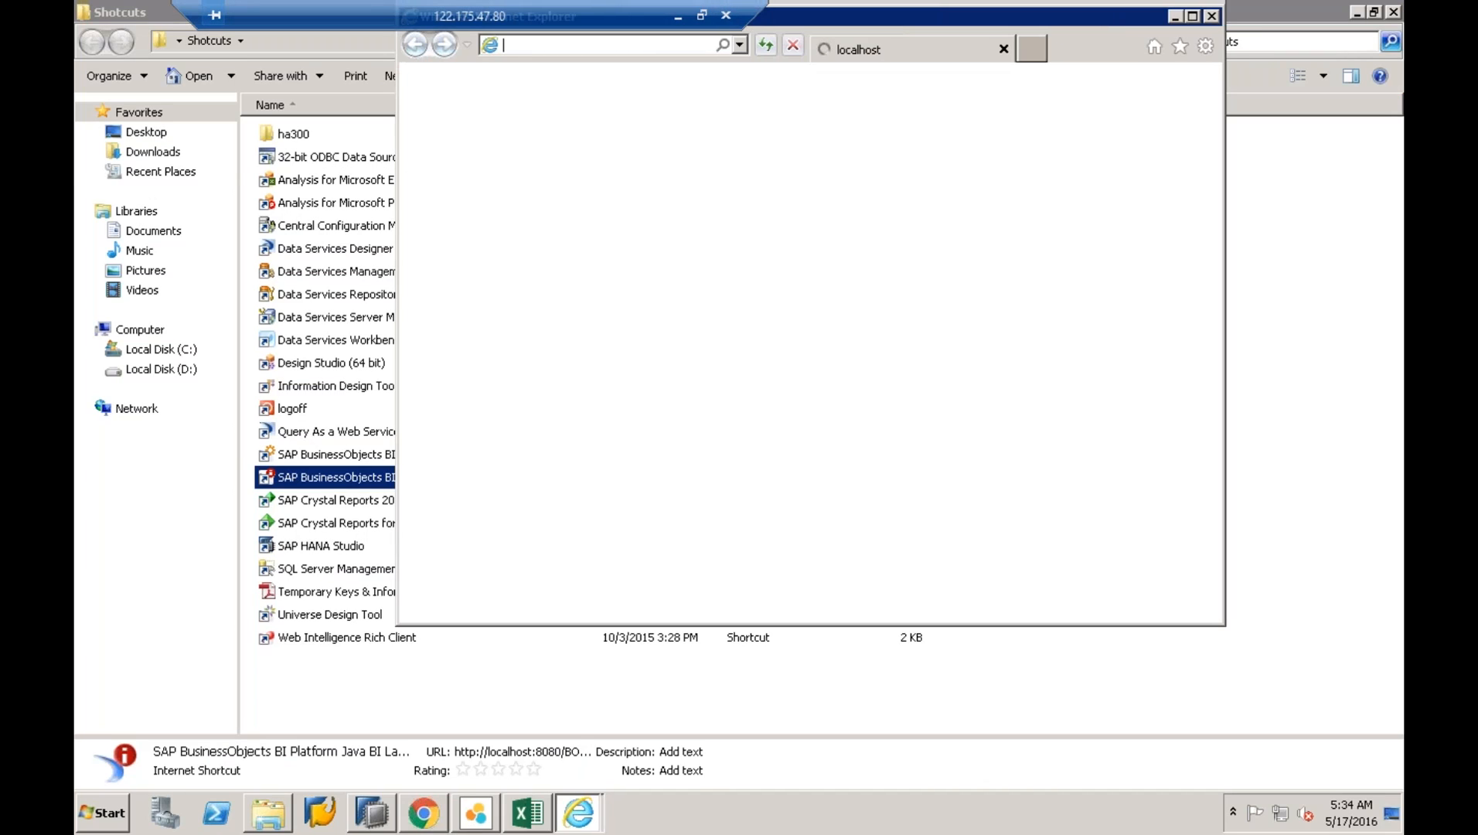
click(1212, 16)
double_click(339, 455)
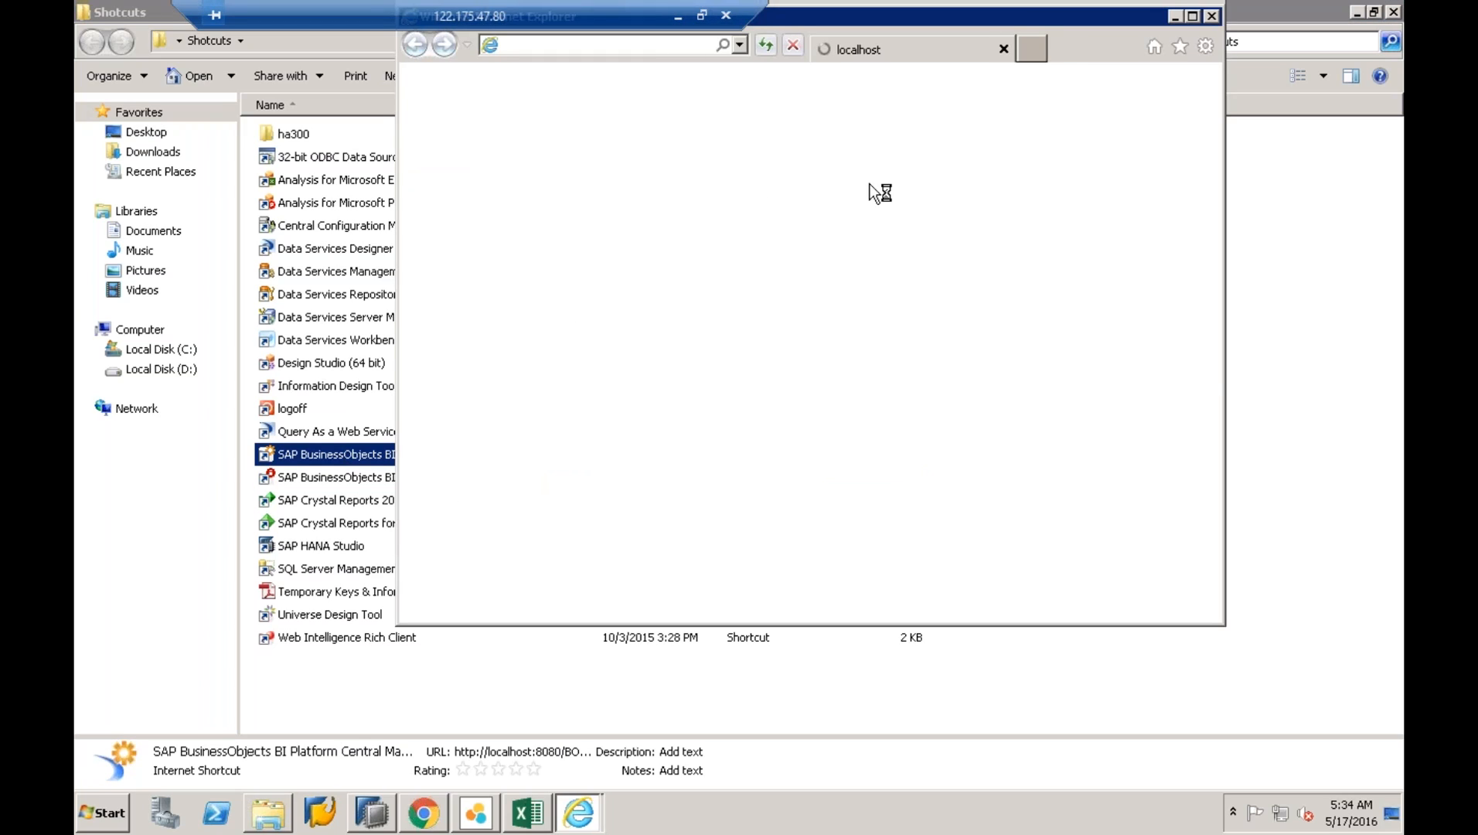
- Start Information Design Tool from All Programs > SAP Business Intelligence > BI platform 4 Client
click(120, 807)
click(133, 734)
click(184, 564)
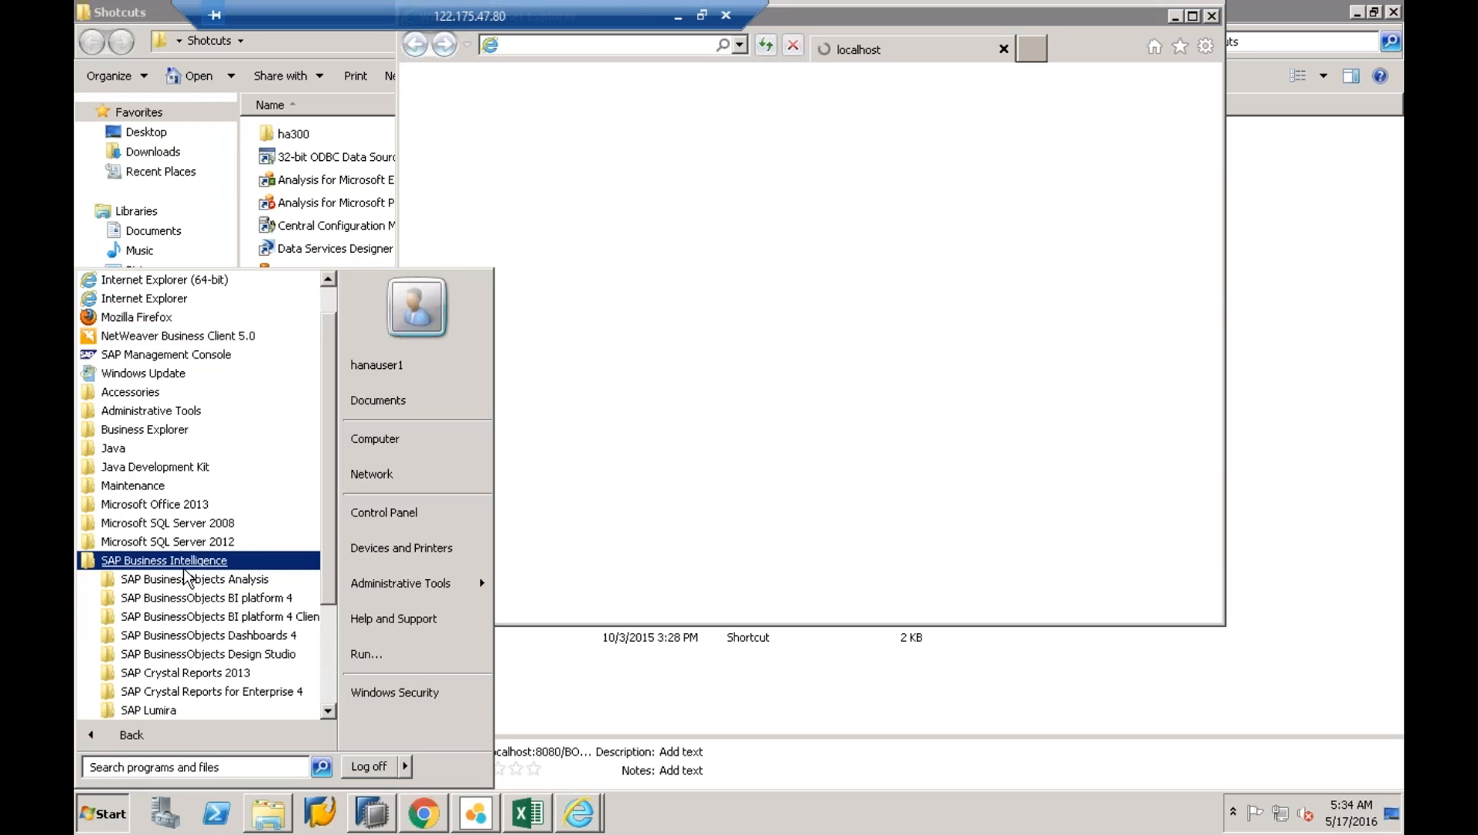
click(216, 616)
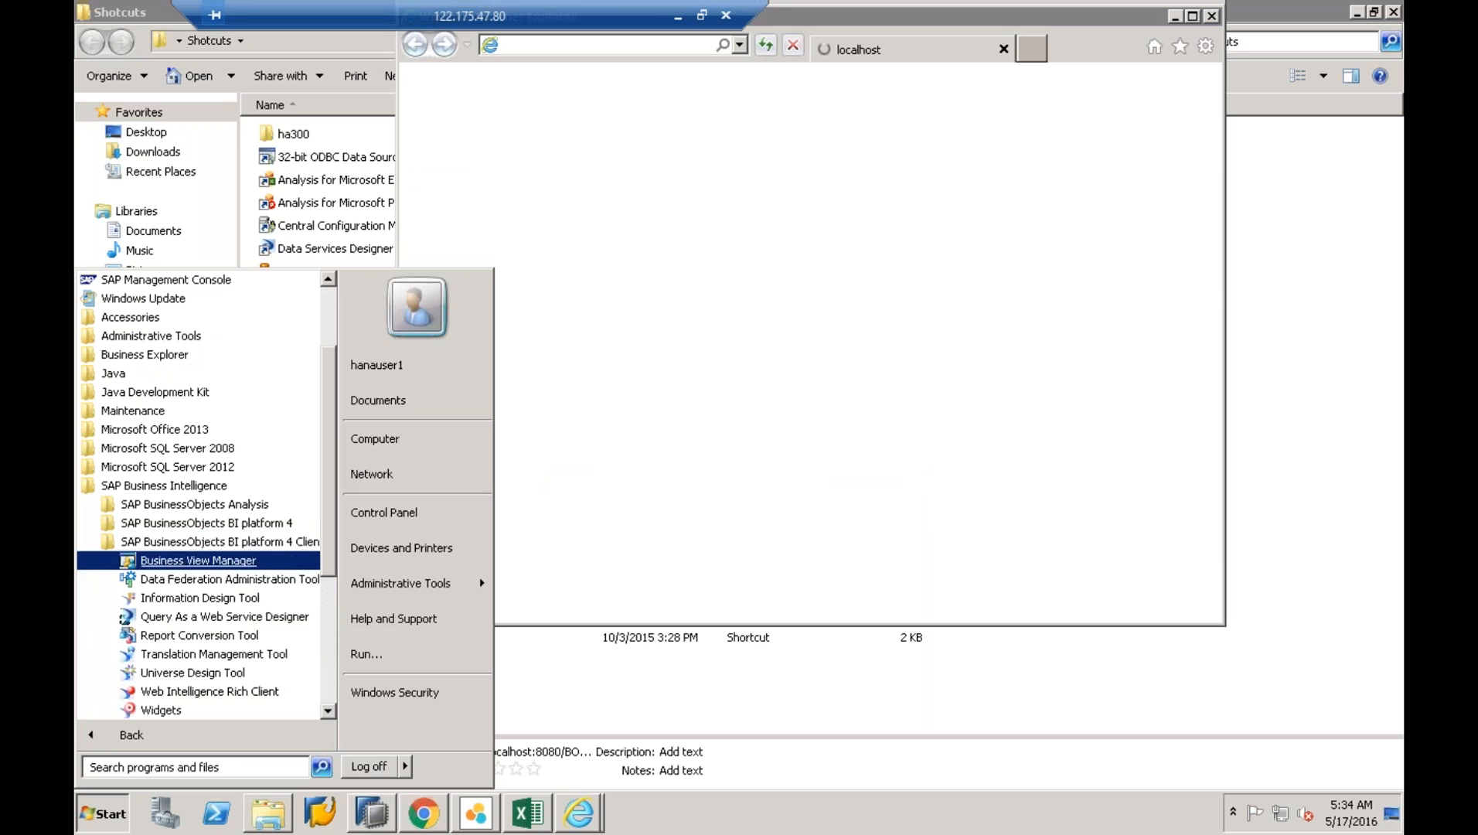
click(197, 598)
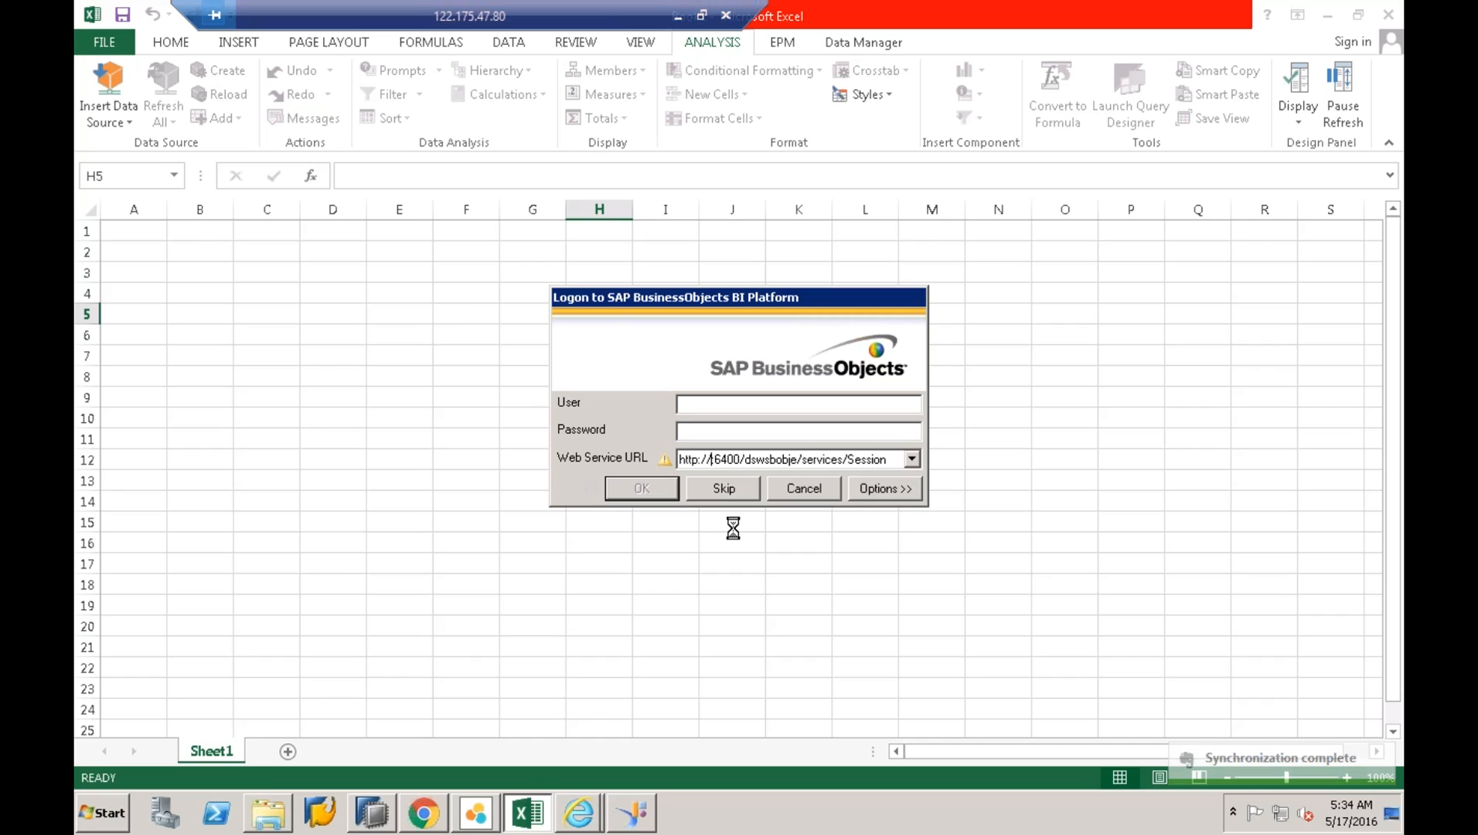
- Close the Shotcuts folder window and launch Information Design Tool from the BI platform 4 Client programs
click(268, 813)
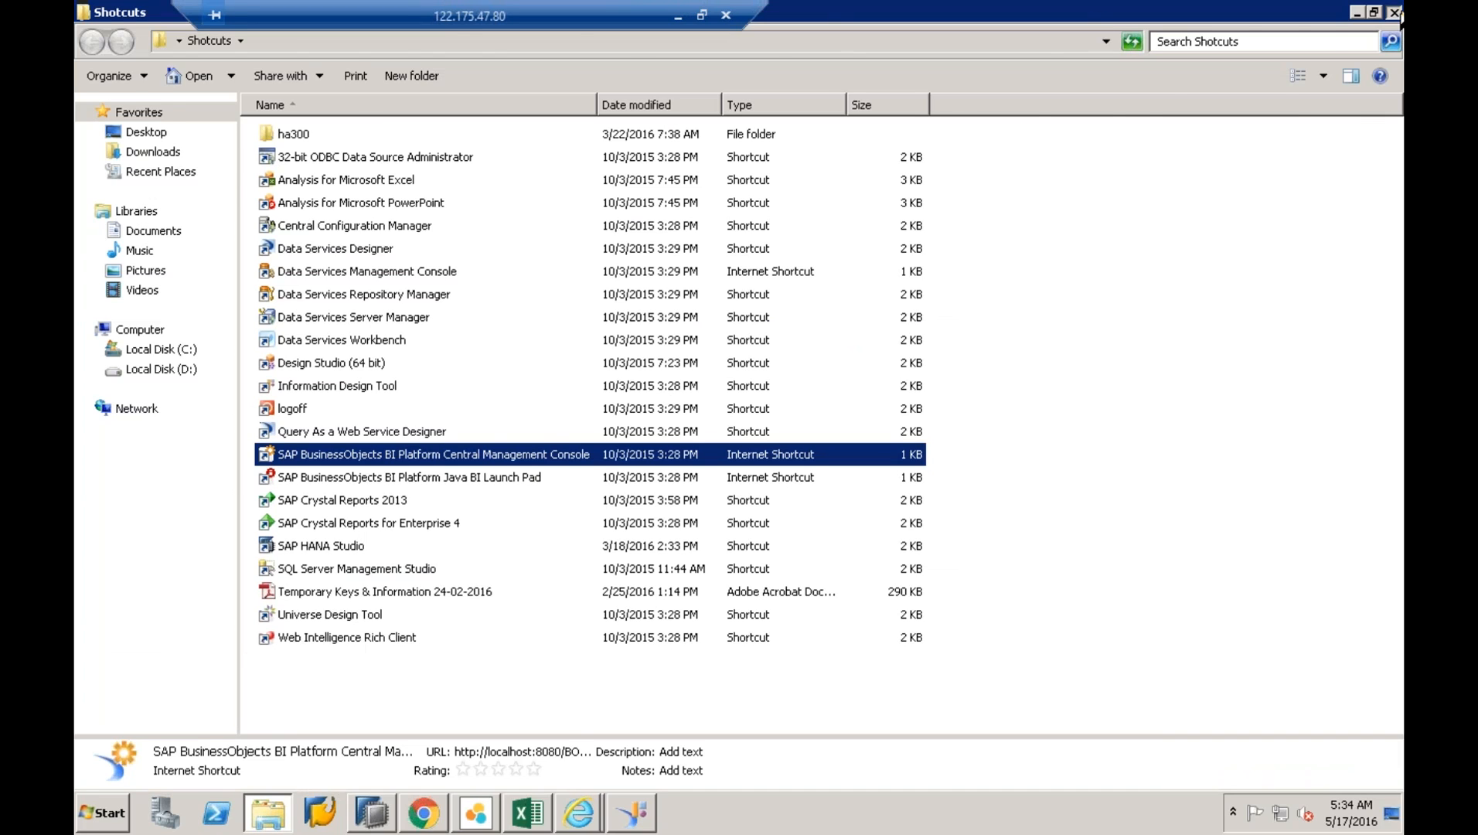
click(1394, 13)
click(108, 812)
click(147, 734)
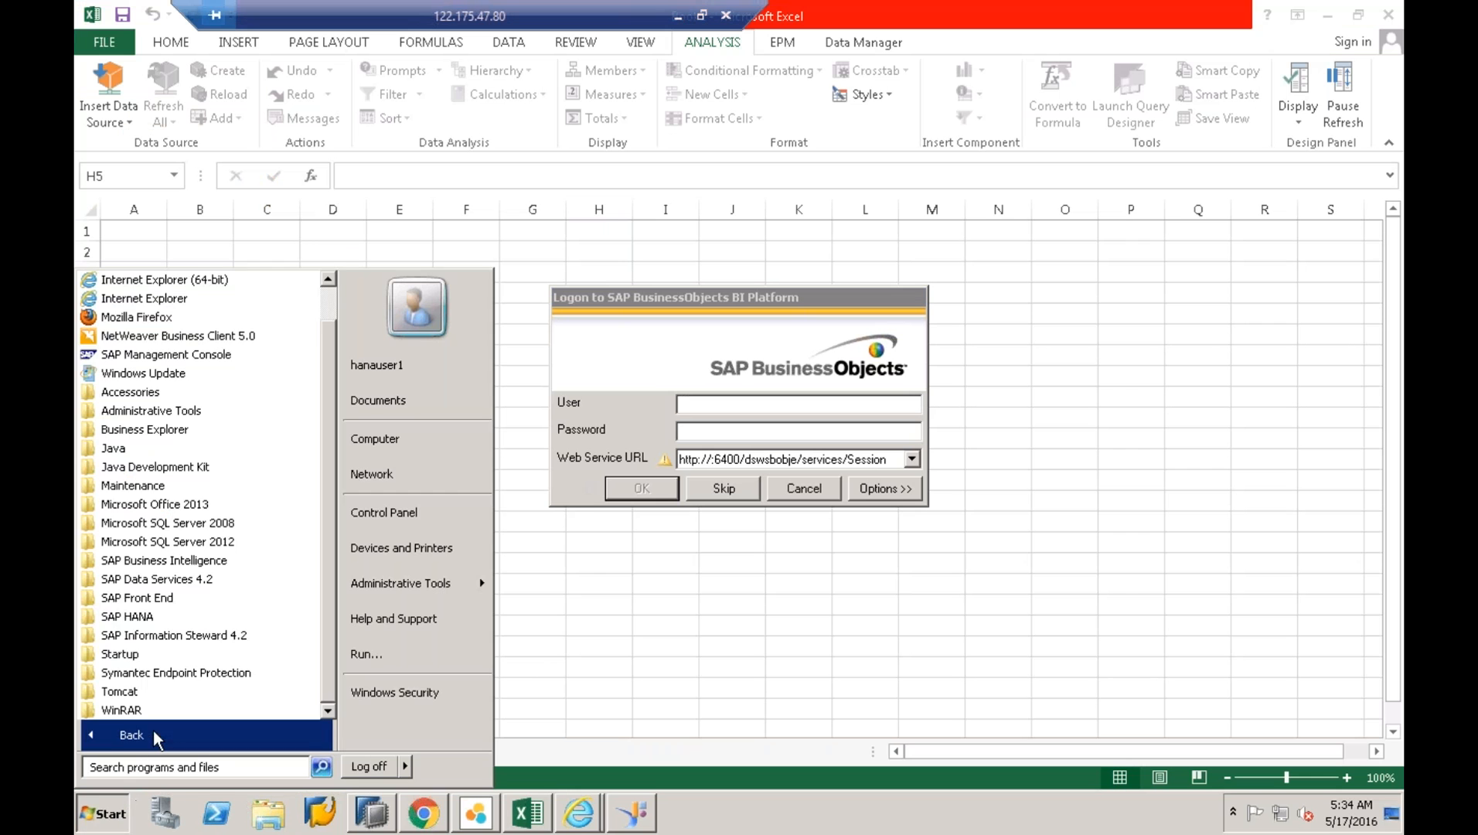
click(186, 562)
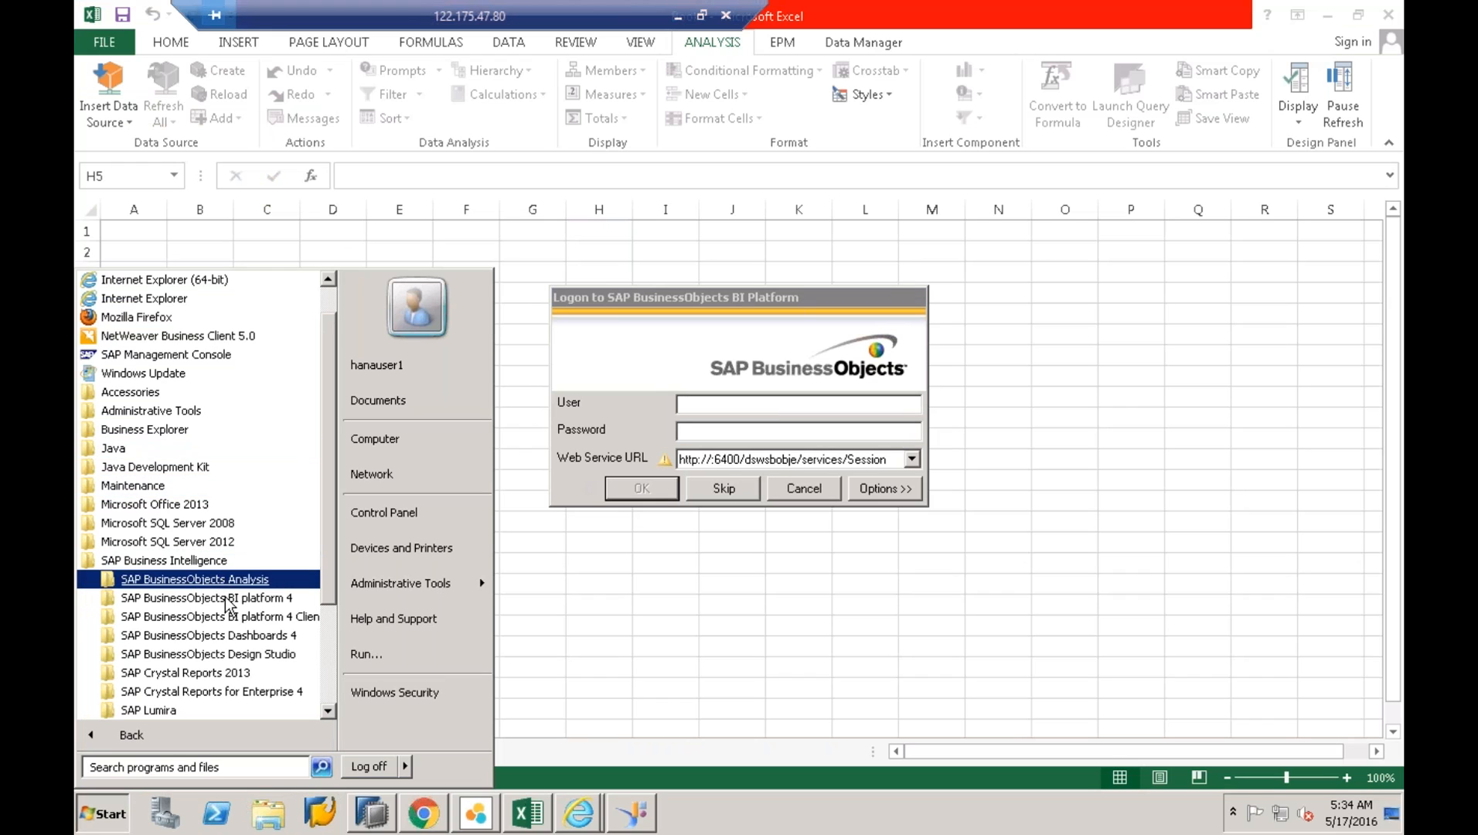
click(209, 579)
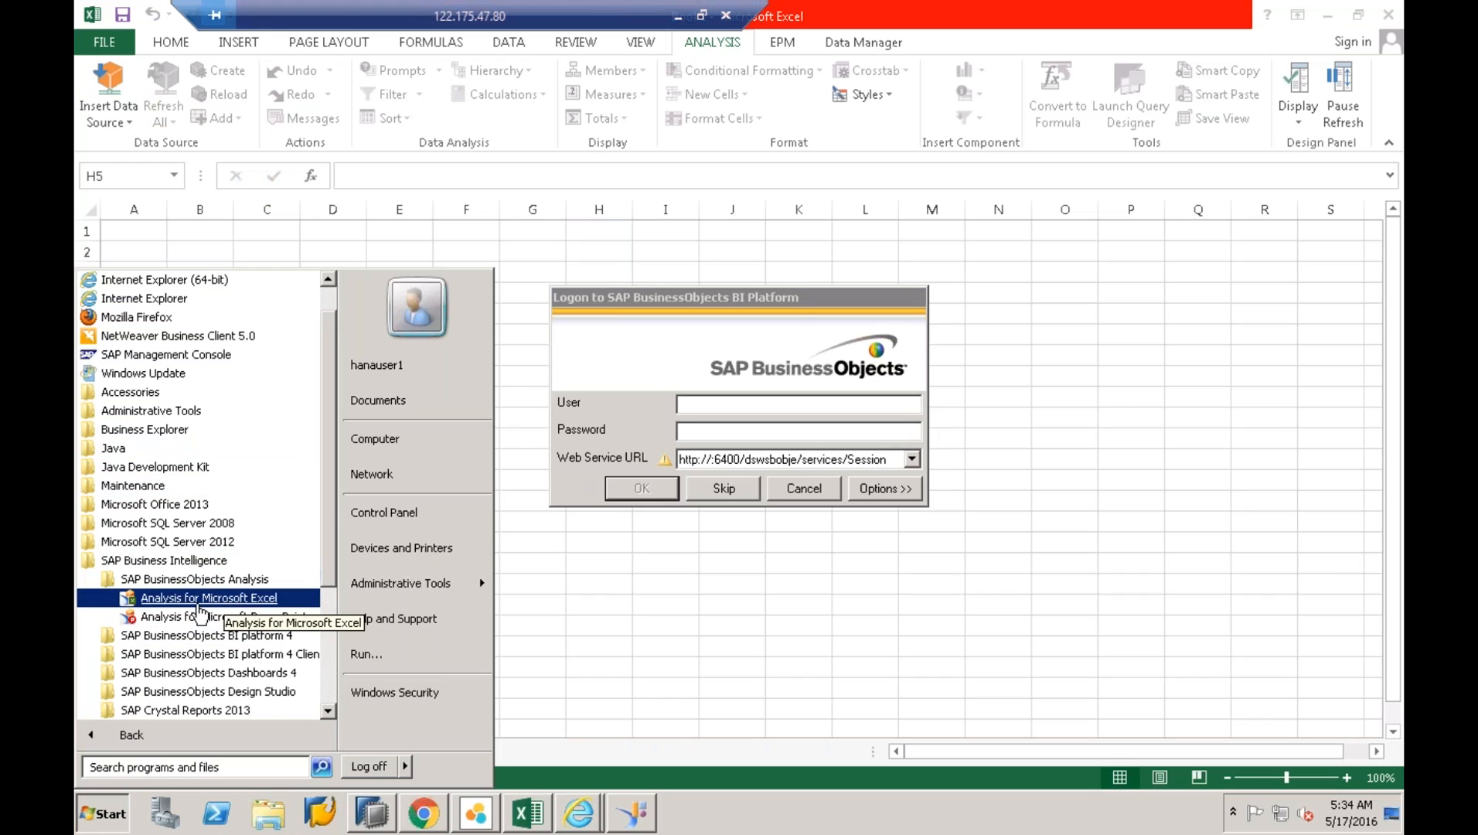
click(193, 635)
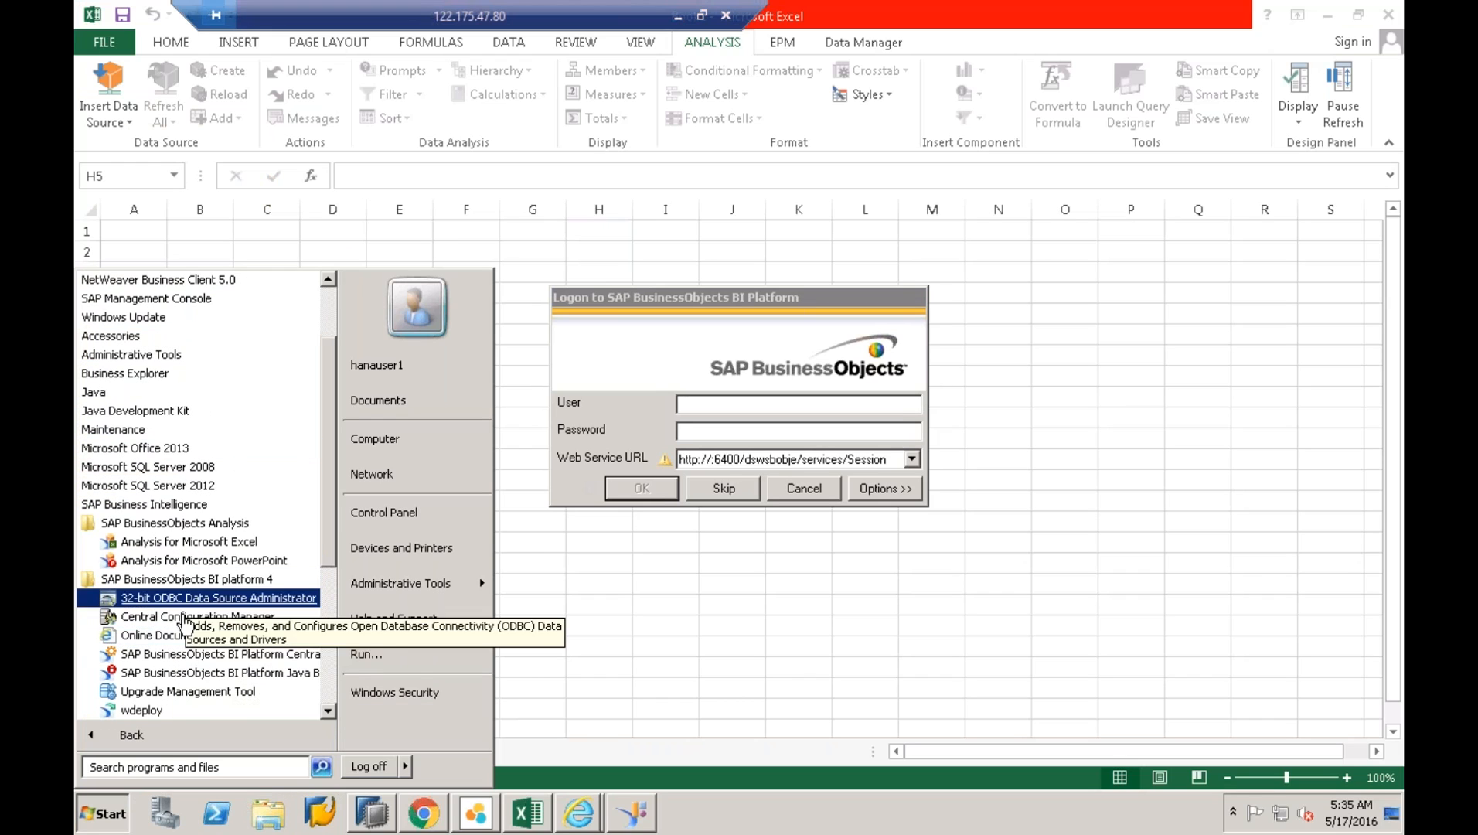
click(327, 711)
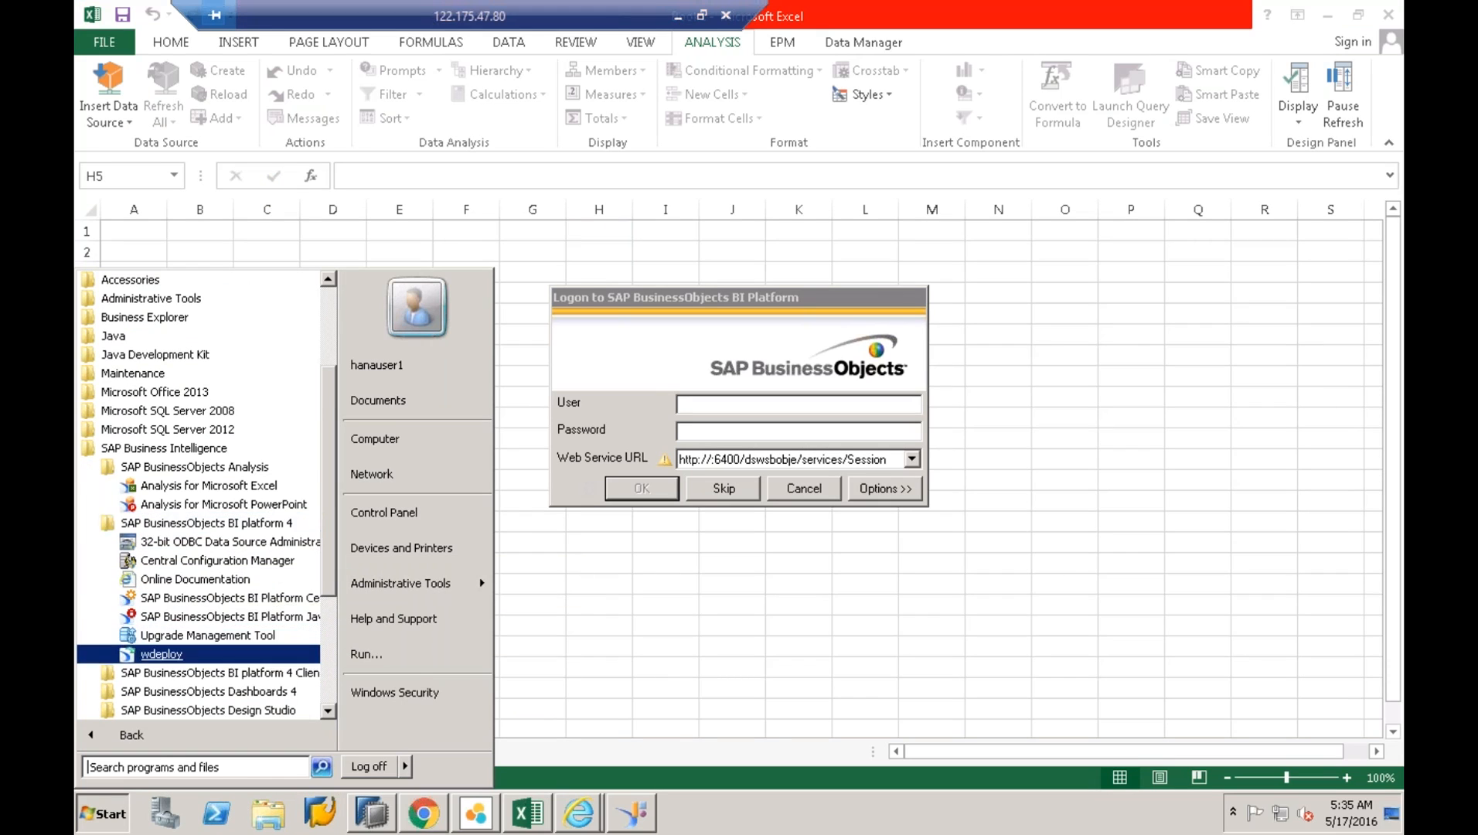
click(190, 673)
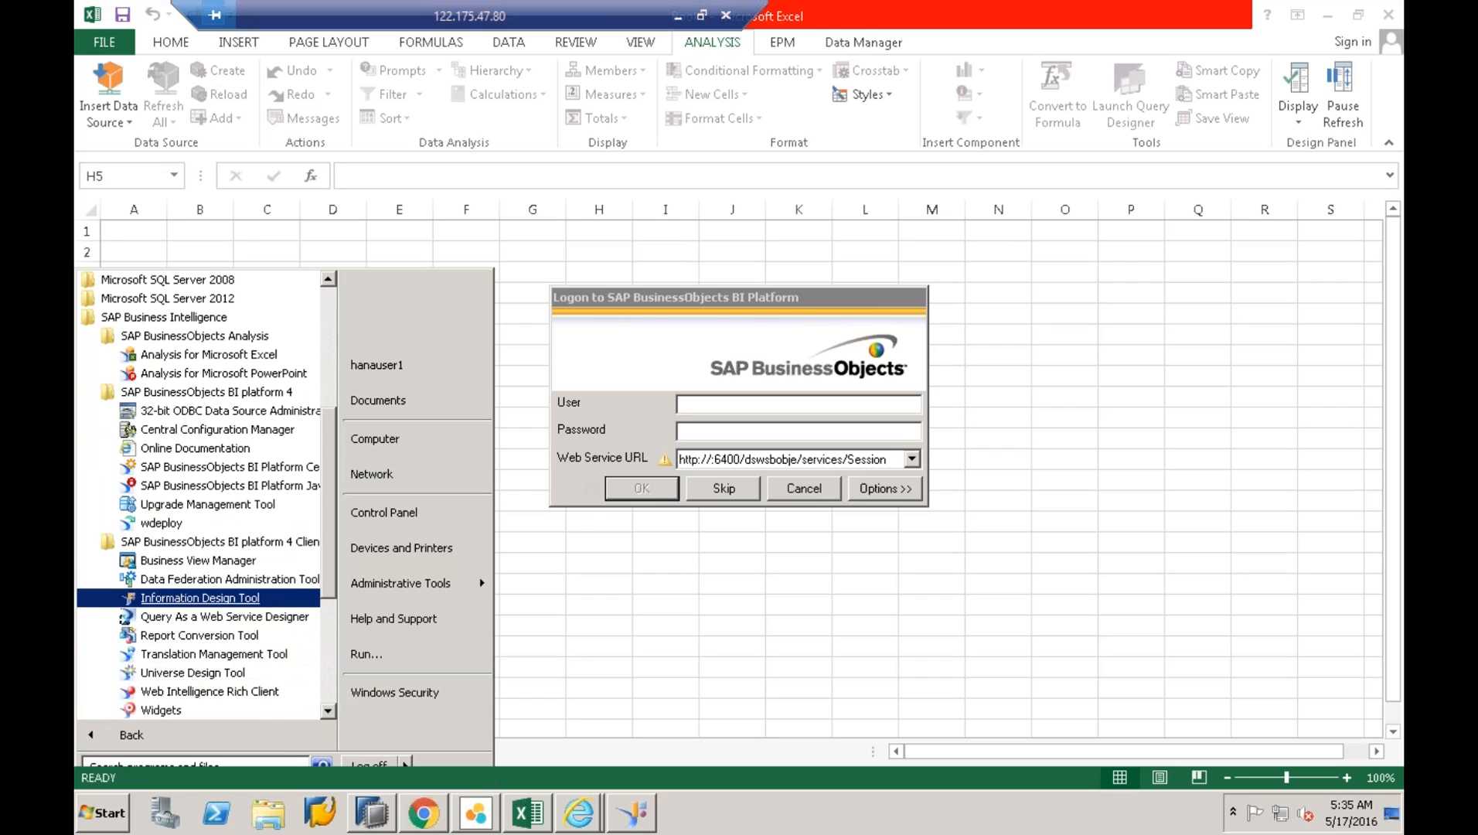
click(193, 686)
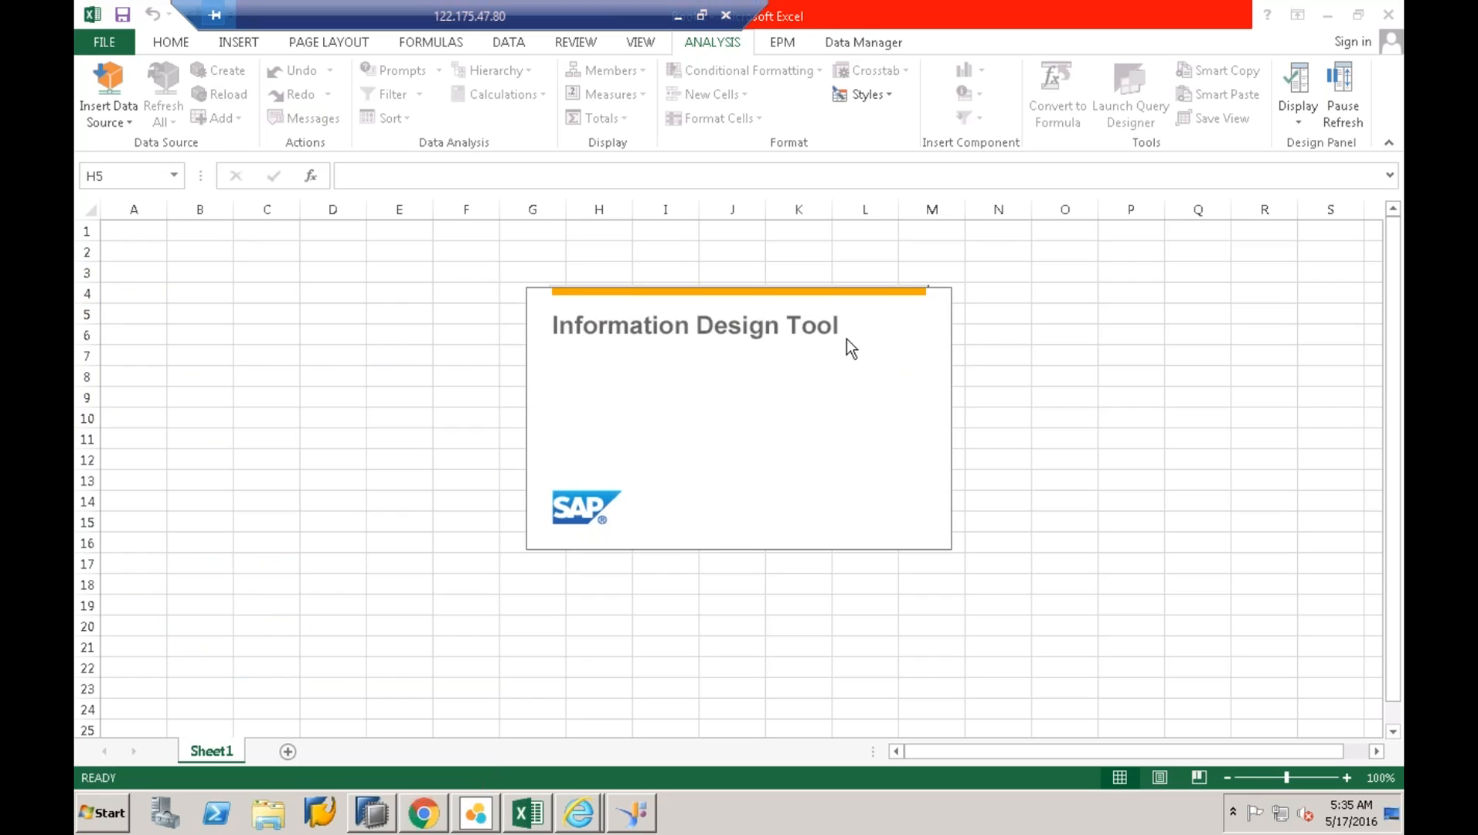
- Stop the stalled CMC page in Internet Explorer, copy 'localhost' from its address, and close IE
click(580, 813)
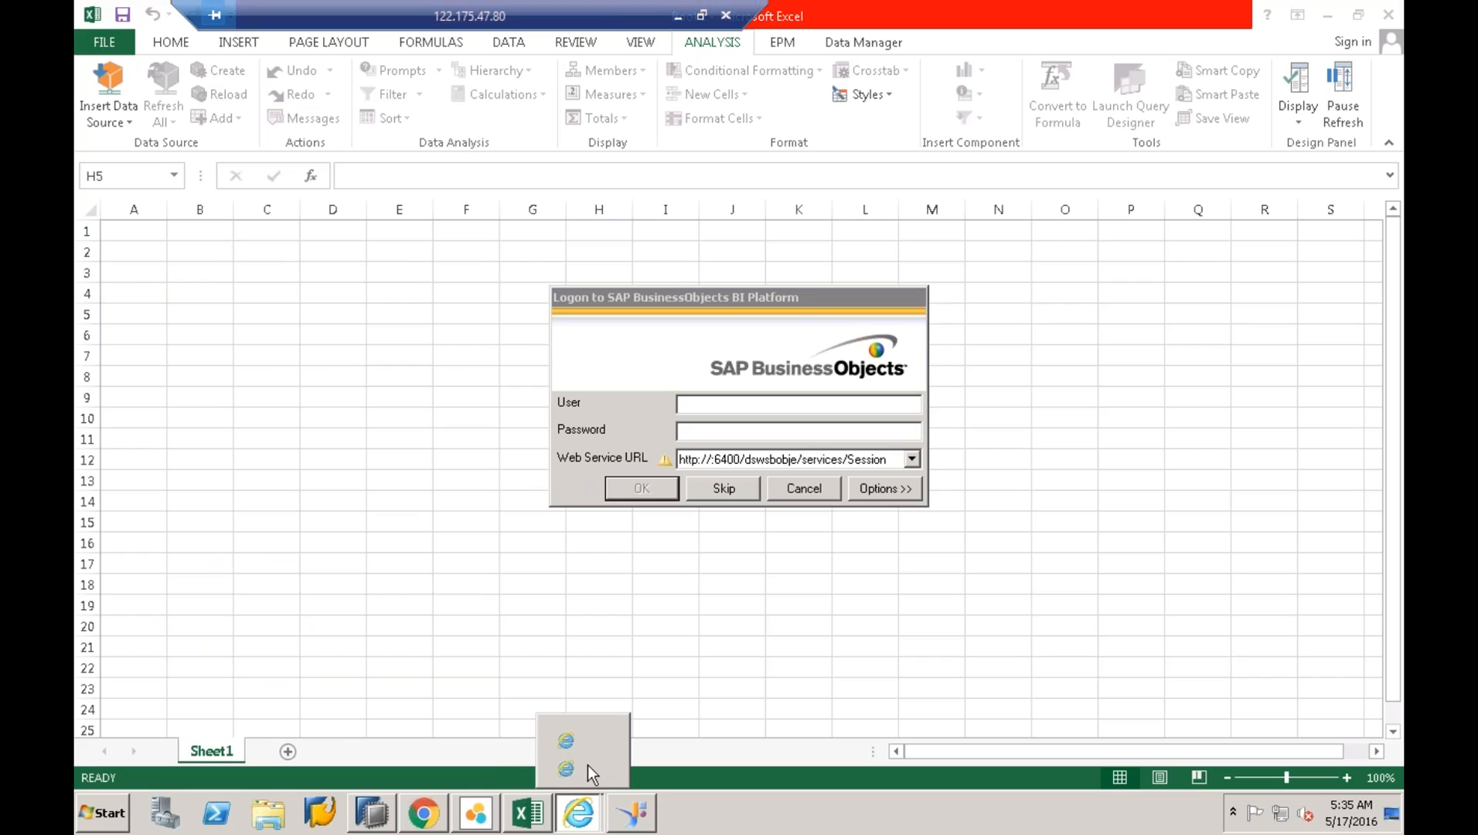
click(572, 768)
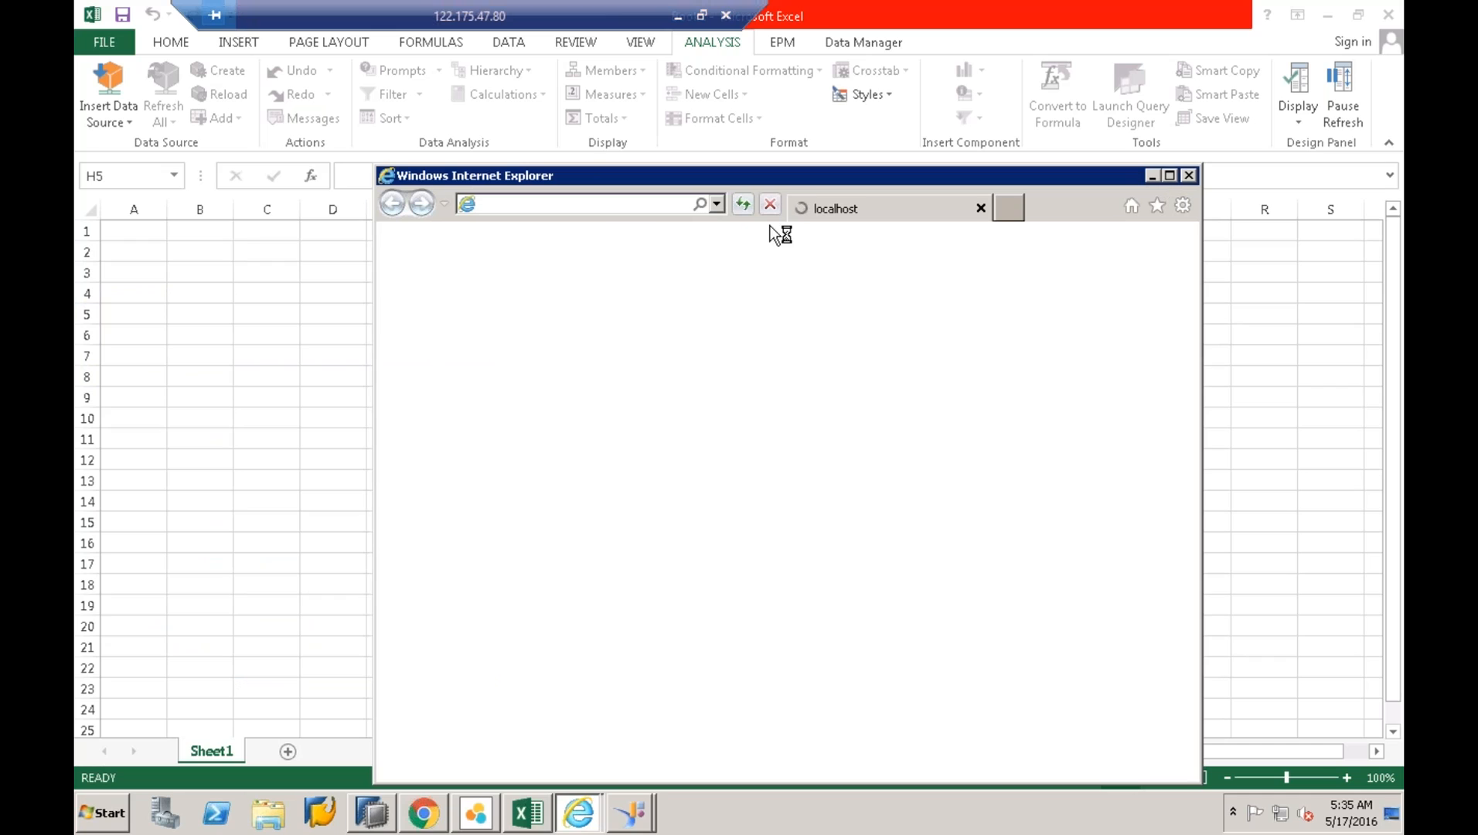
click(744, 204)
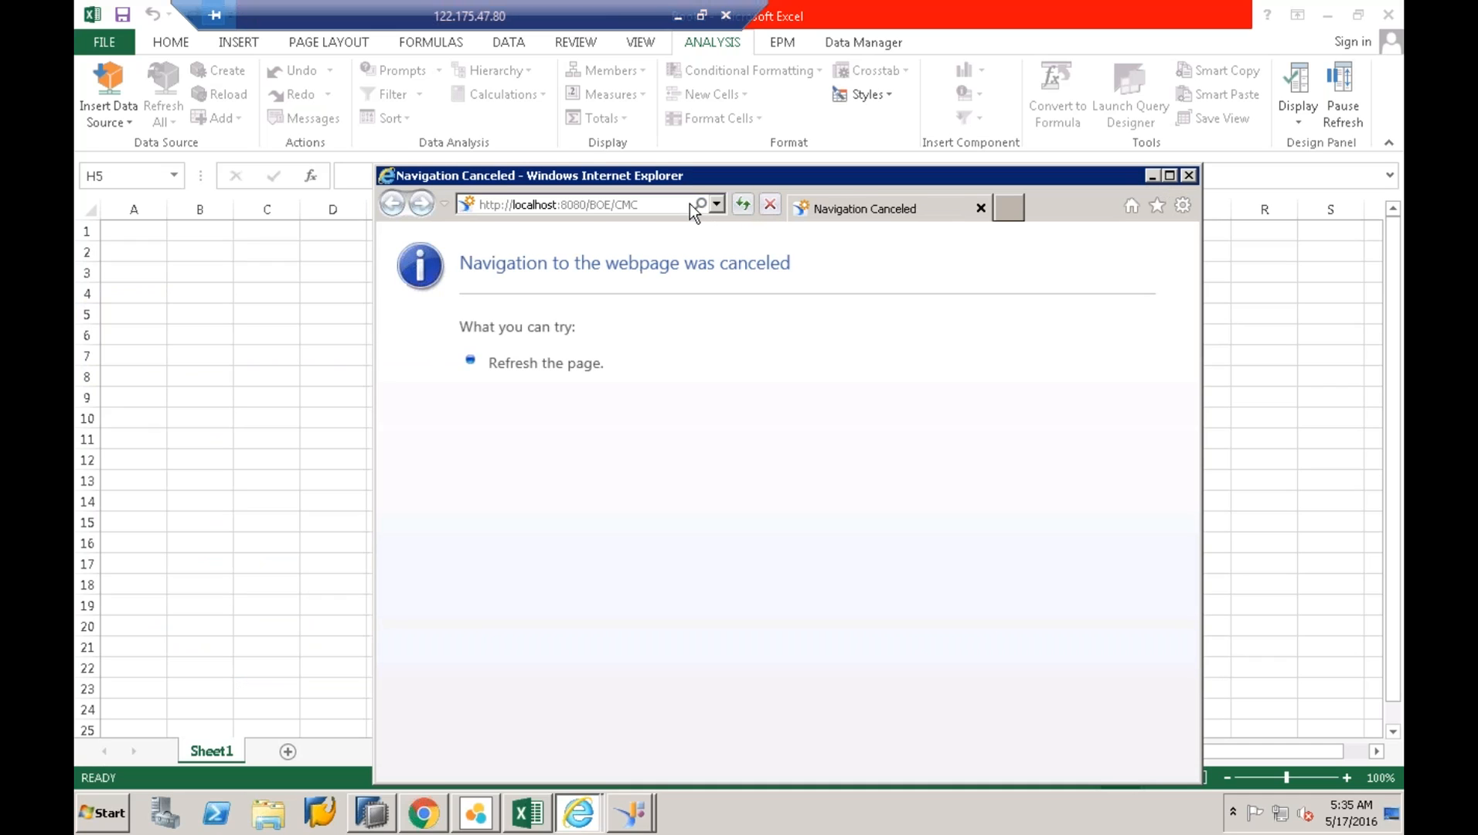
click(556, 208)
click(556, 207)
drag(558, 206, 515, 209)
right_click(534, 209)
click(596, 266)
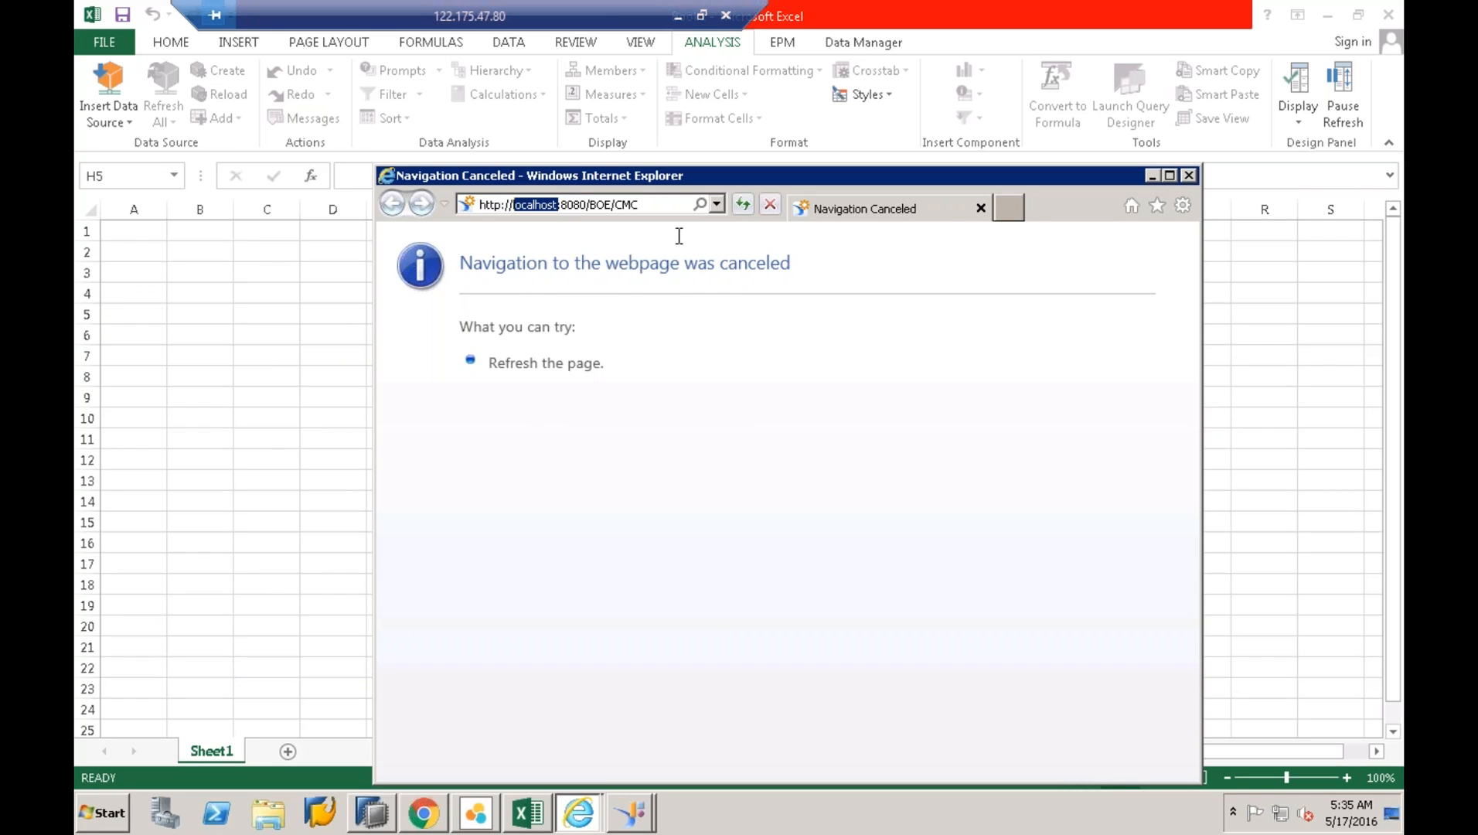
click(1187, 175)
mouse_move(641, 819)
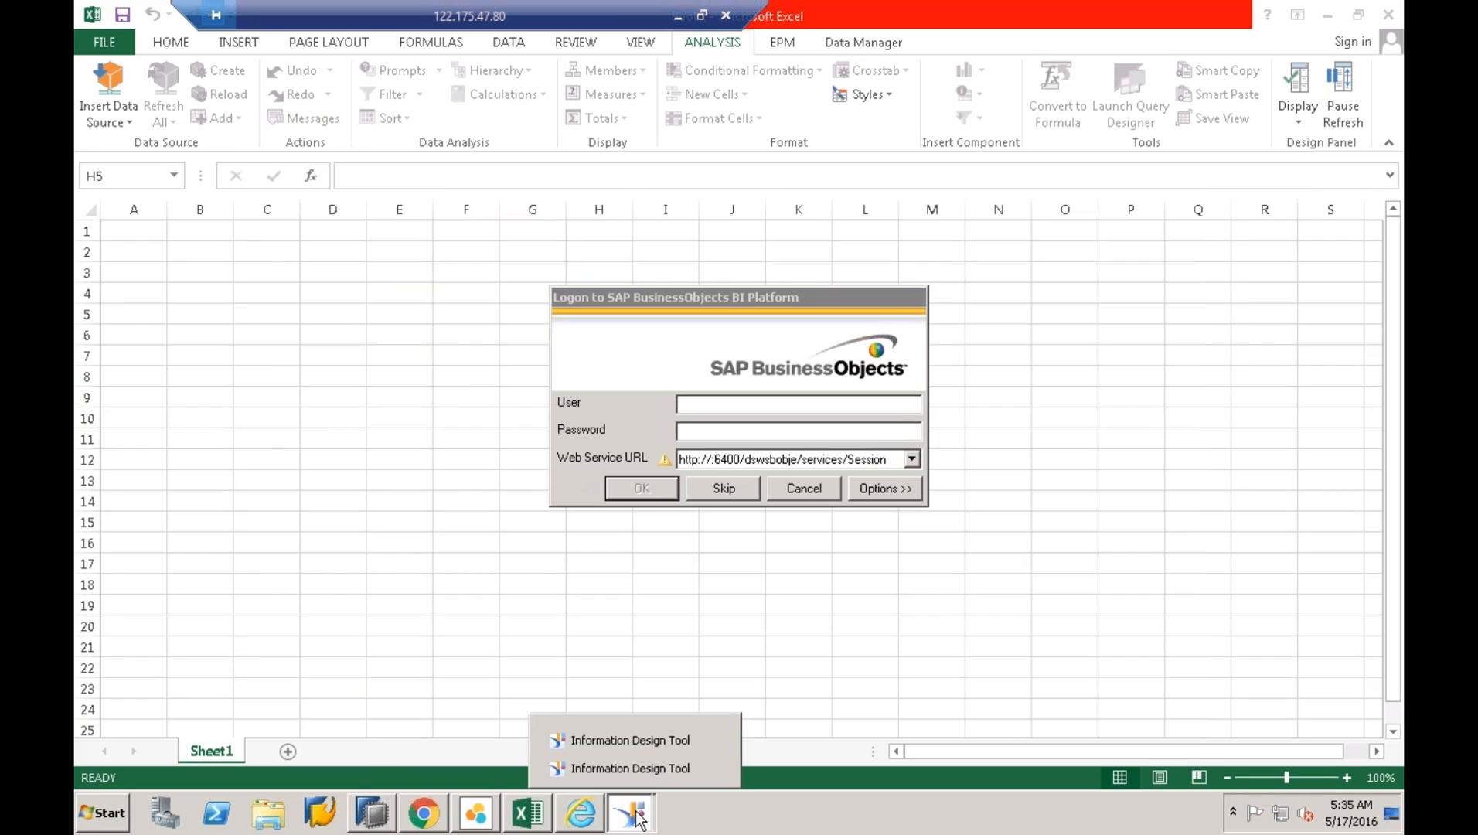
click(642, 741)
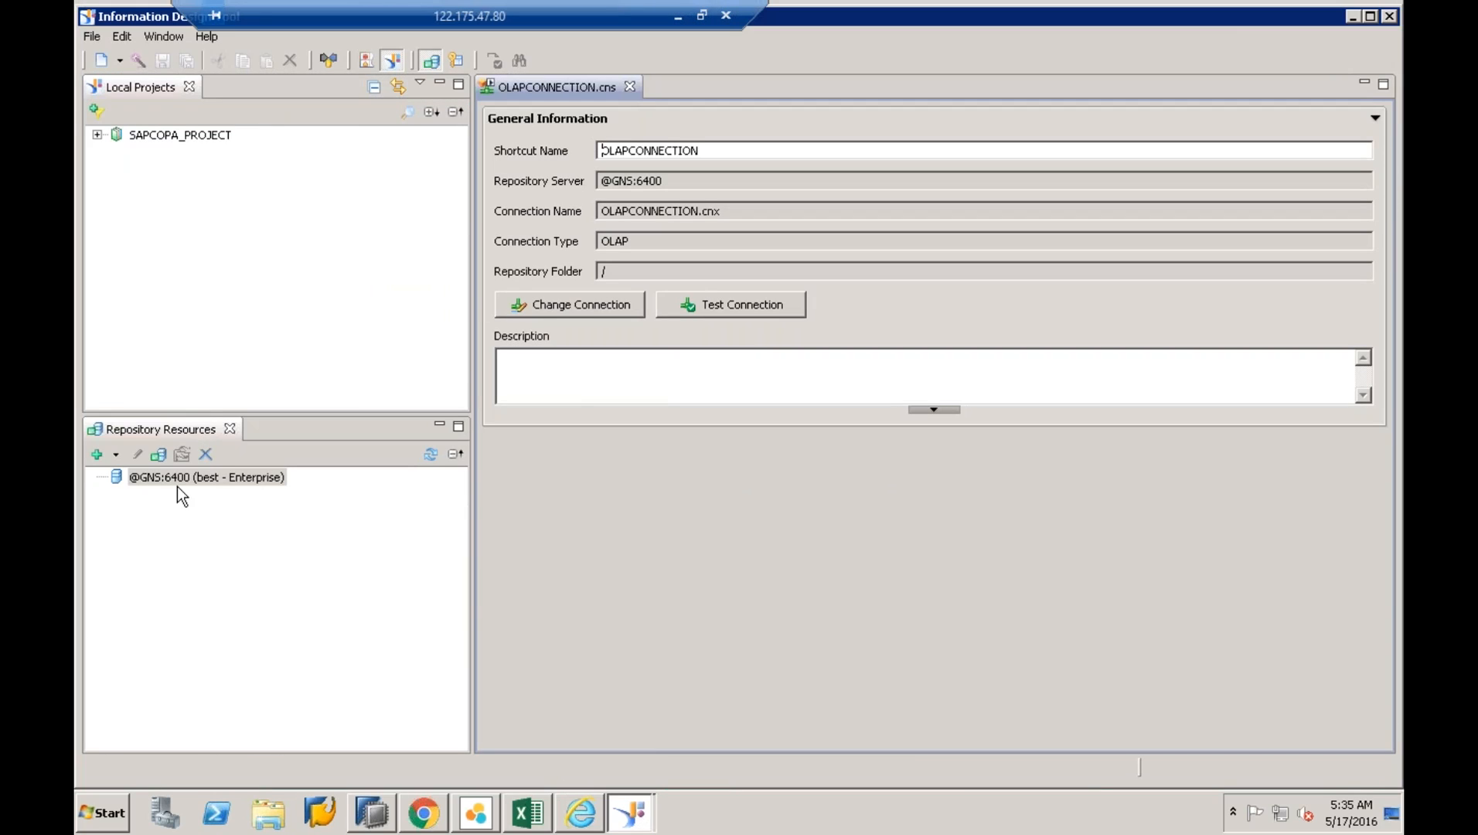
click(182, 479)
double_click(216, 485)
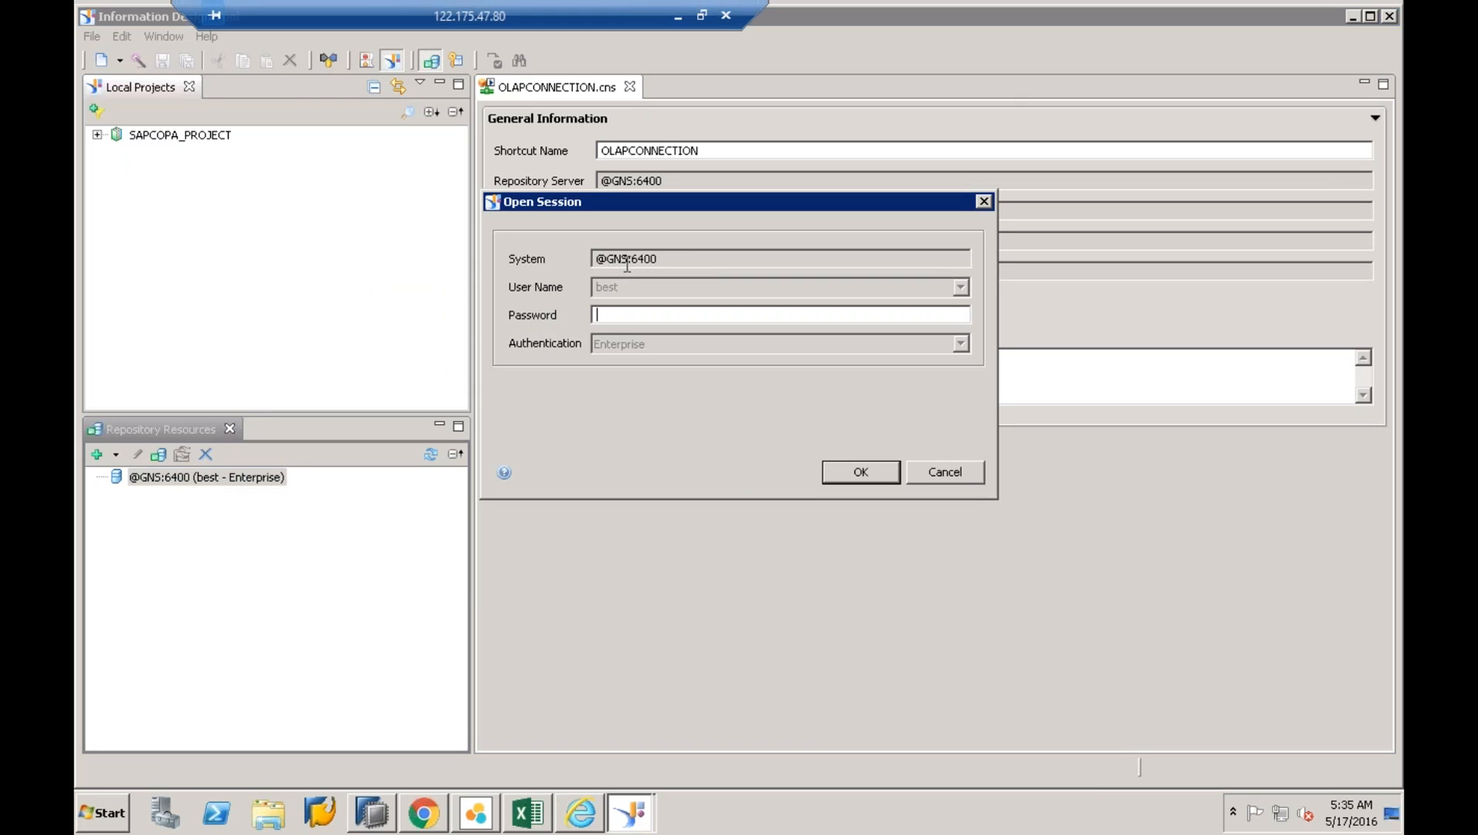
drag(628, 263, 608, 263)
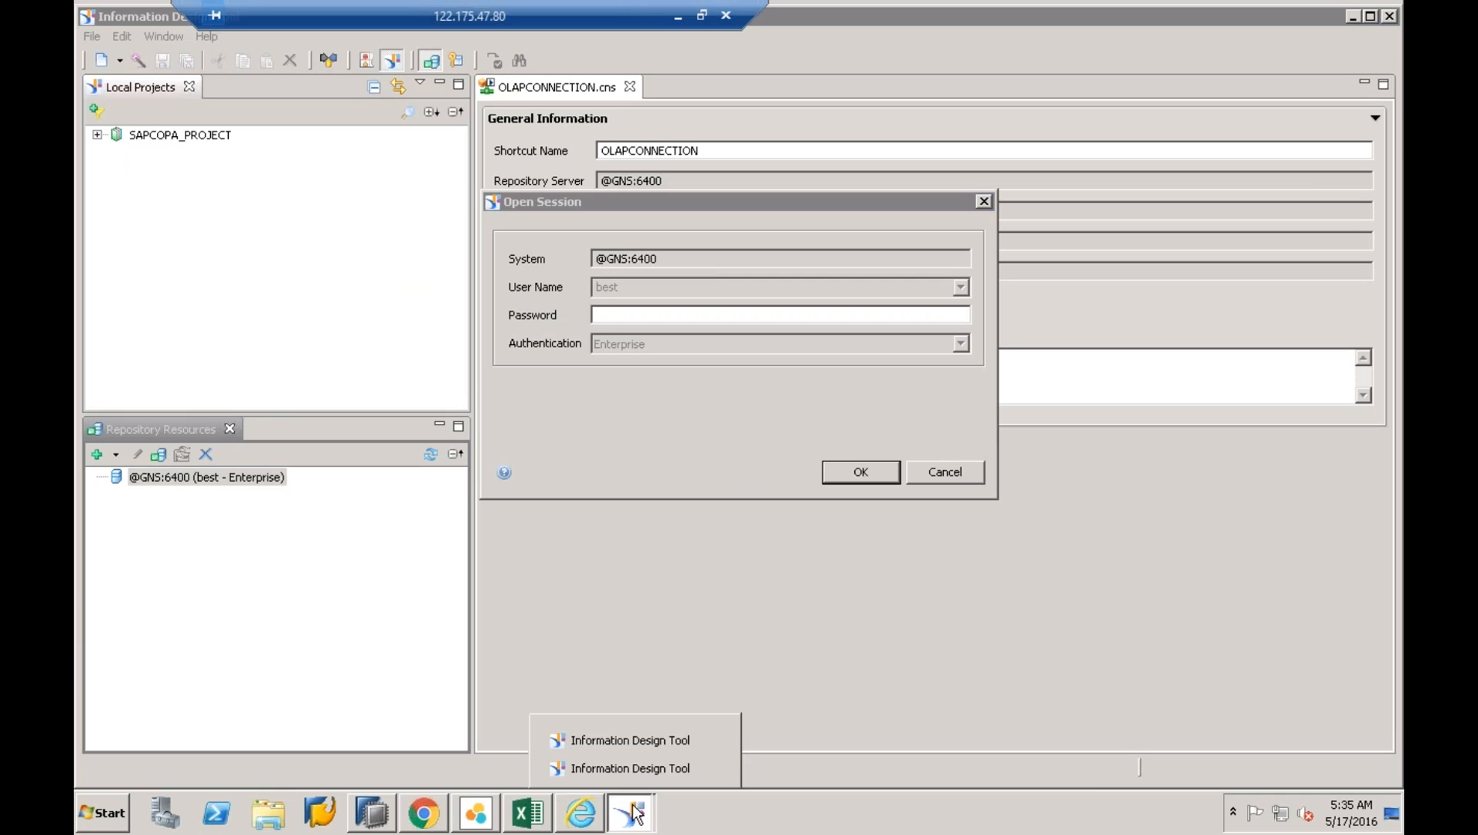
- Cycle through the browser, Excel logon and IDT windows, ending on Chrome's SAP HANA Live page
click(589, 814)
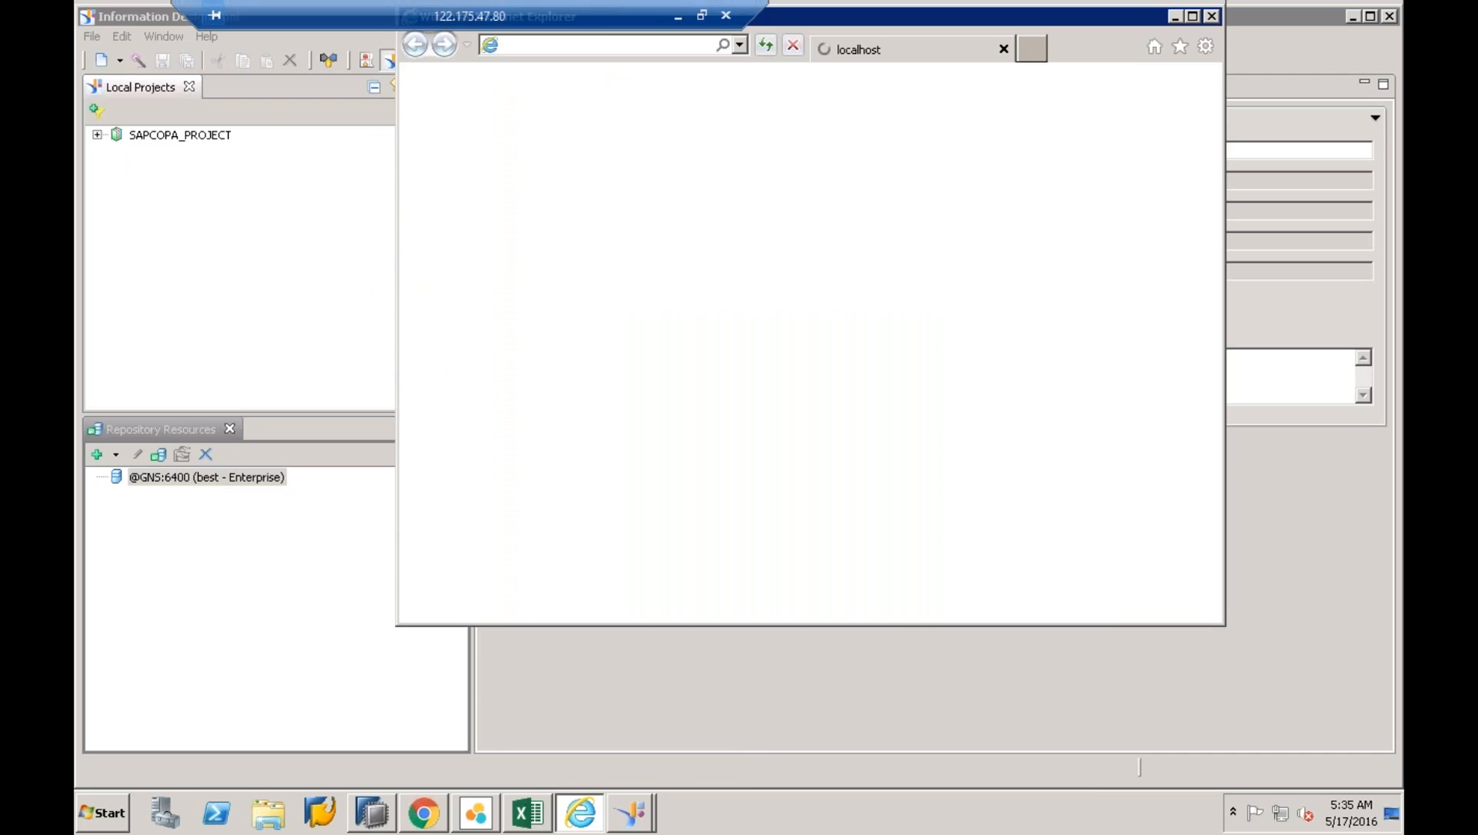
click(1213, 16)
click(534, 818)
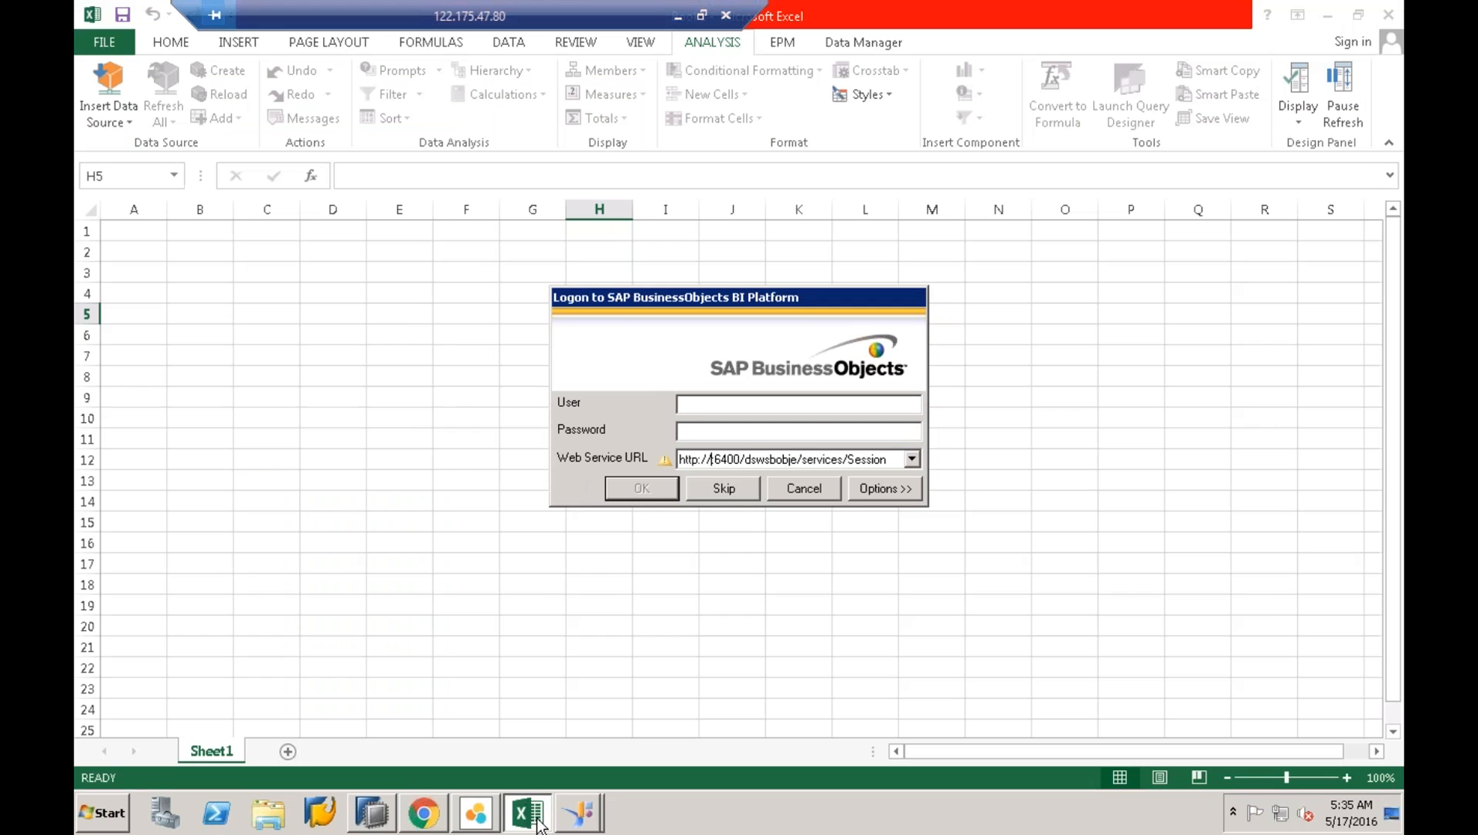
click(104, 824)
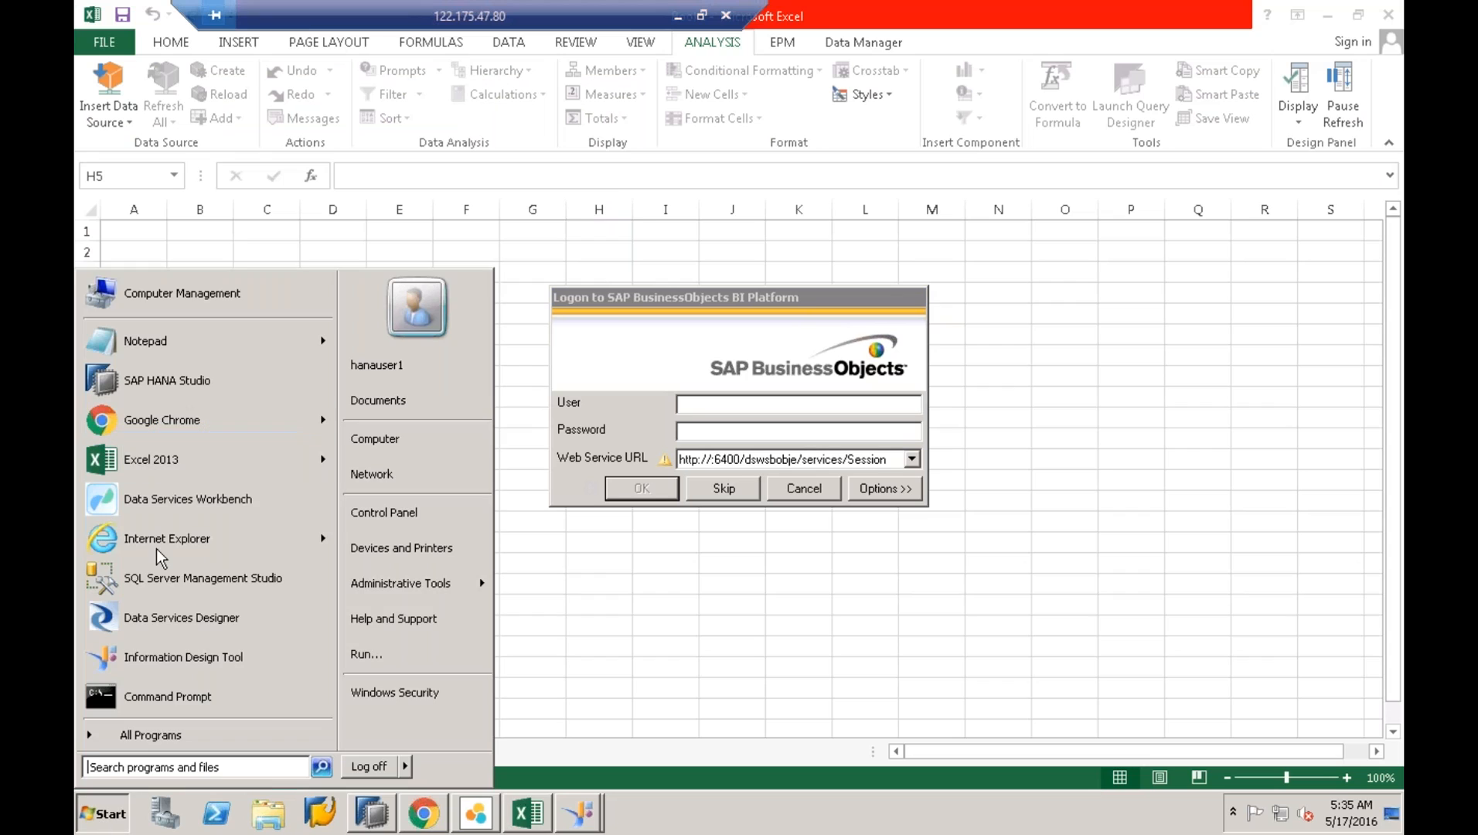
click(580, 814)
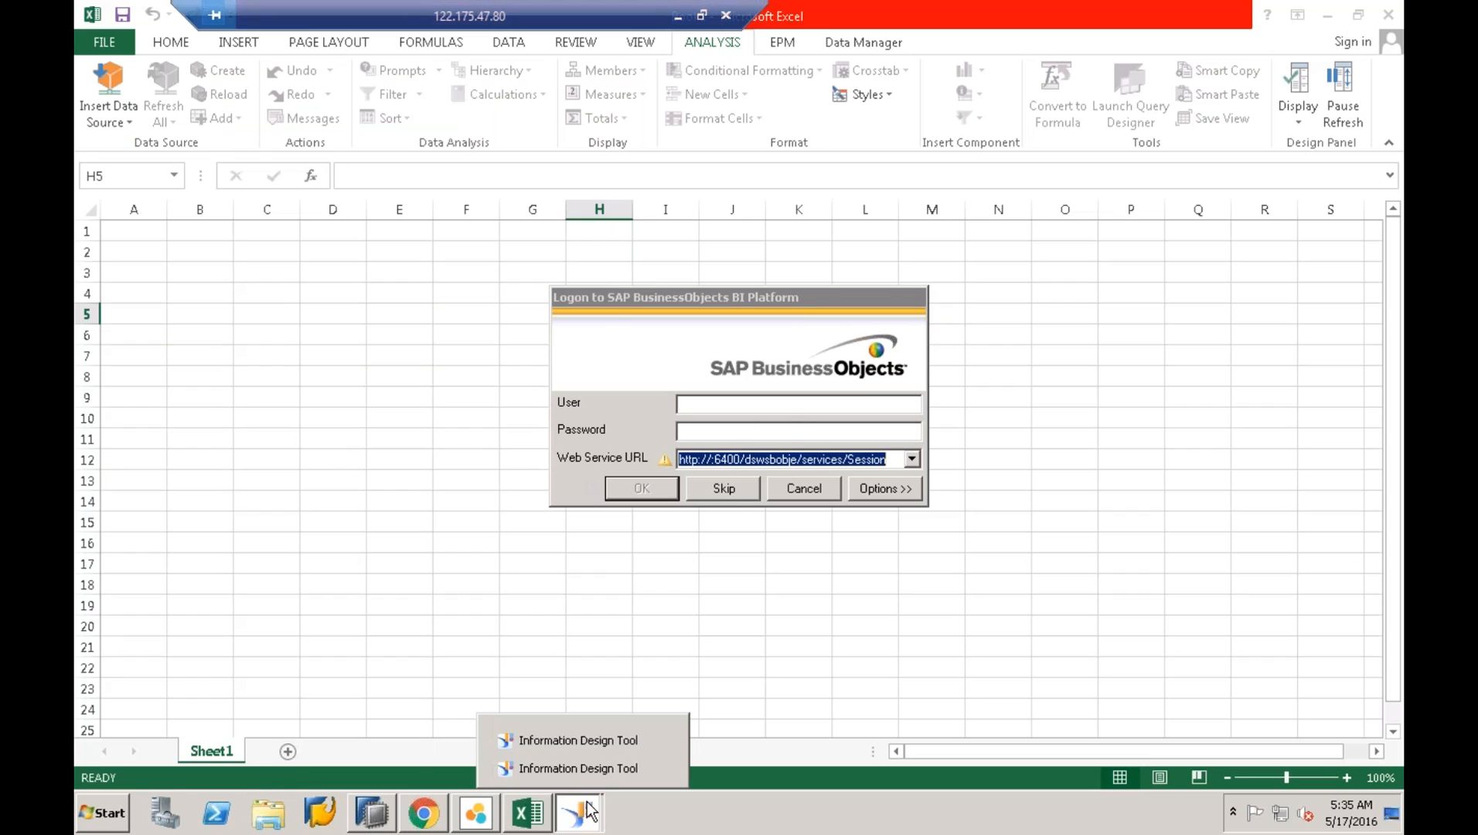
click(587, 742)
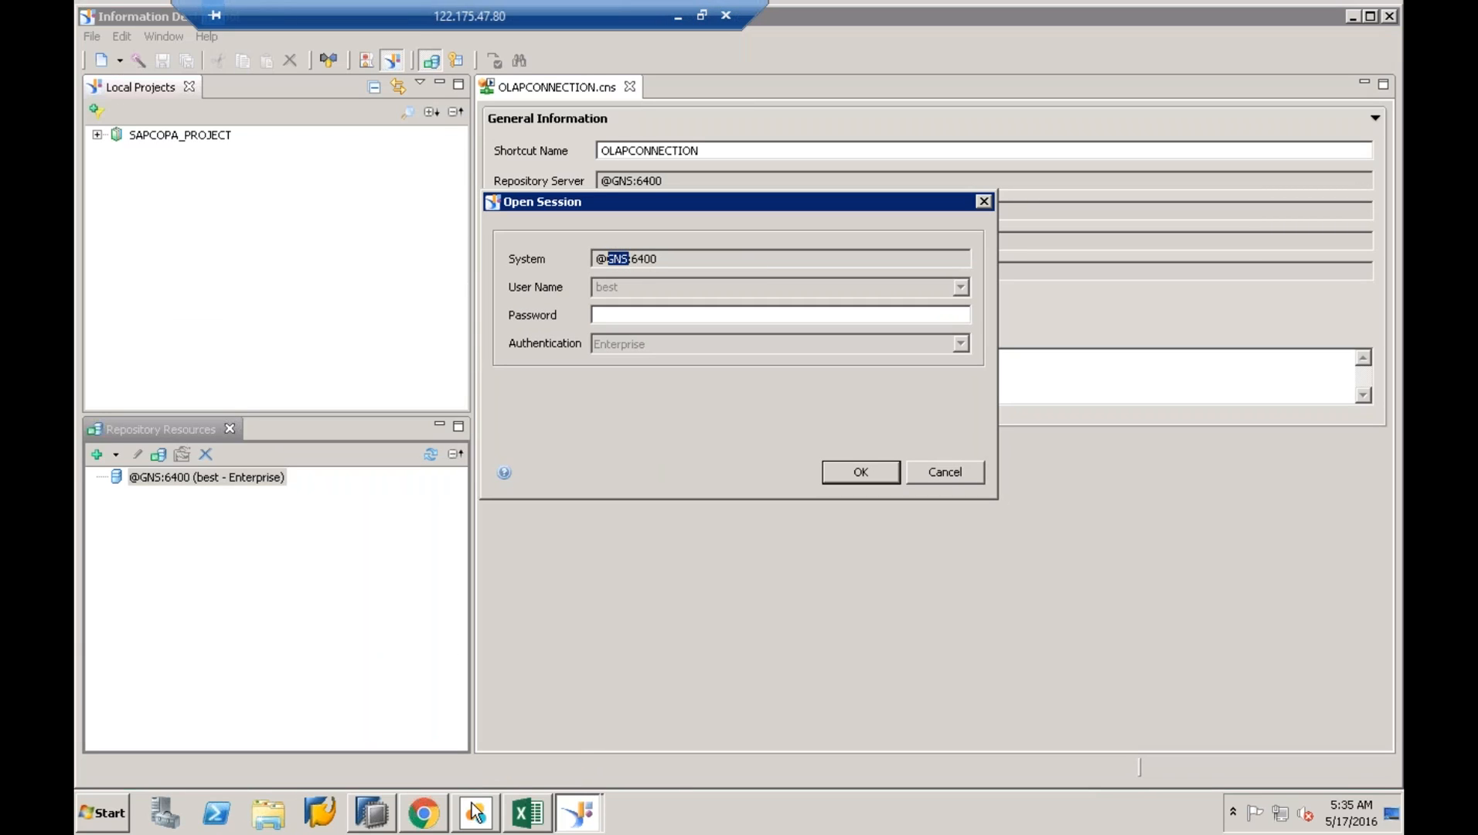
click(425, 814)
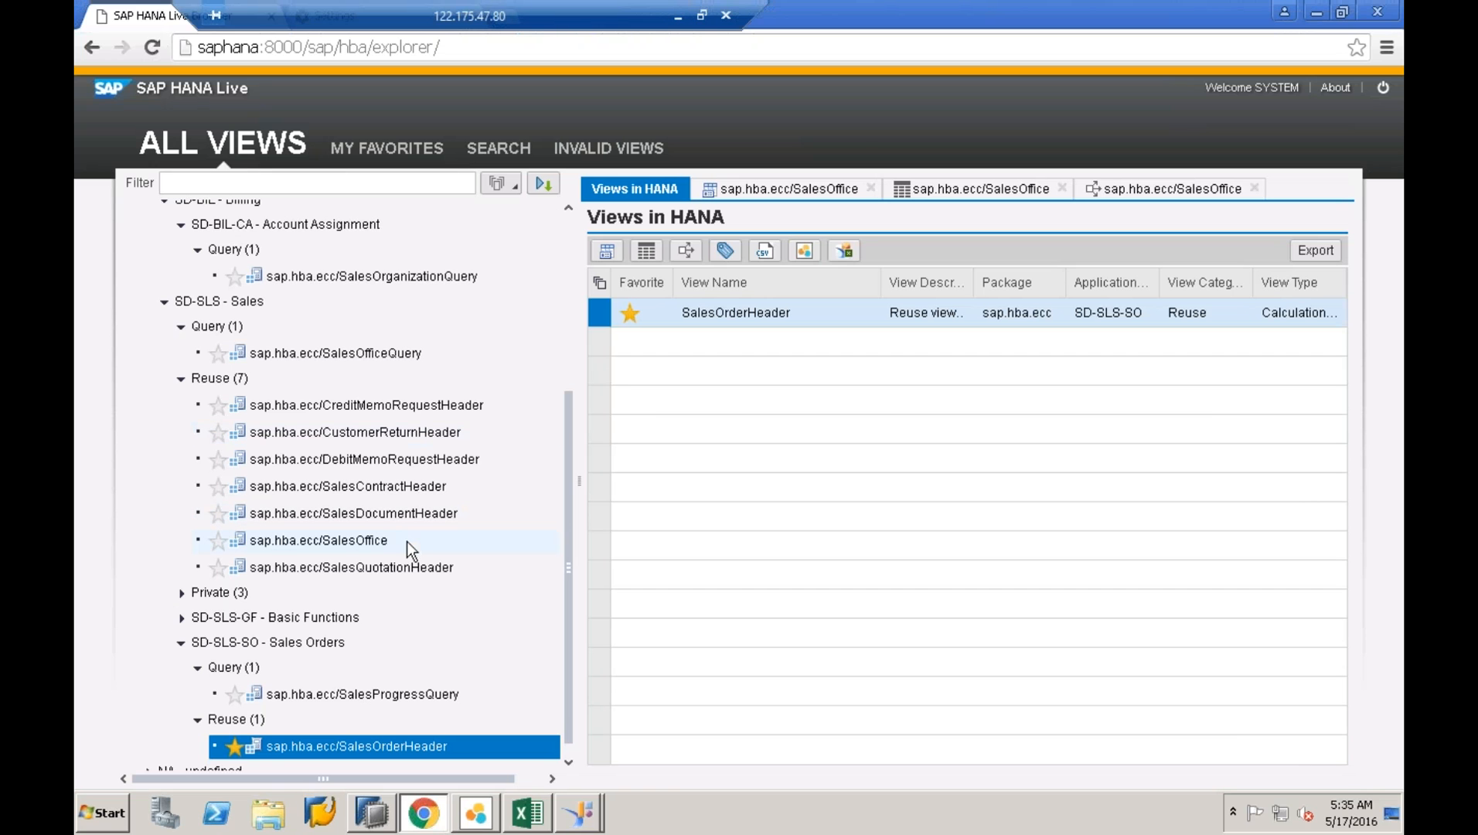
click(476, 813)
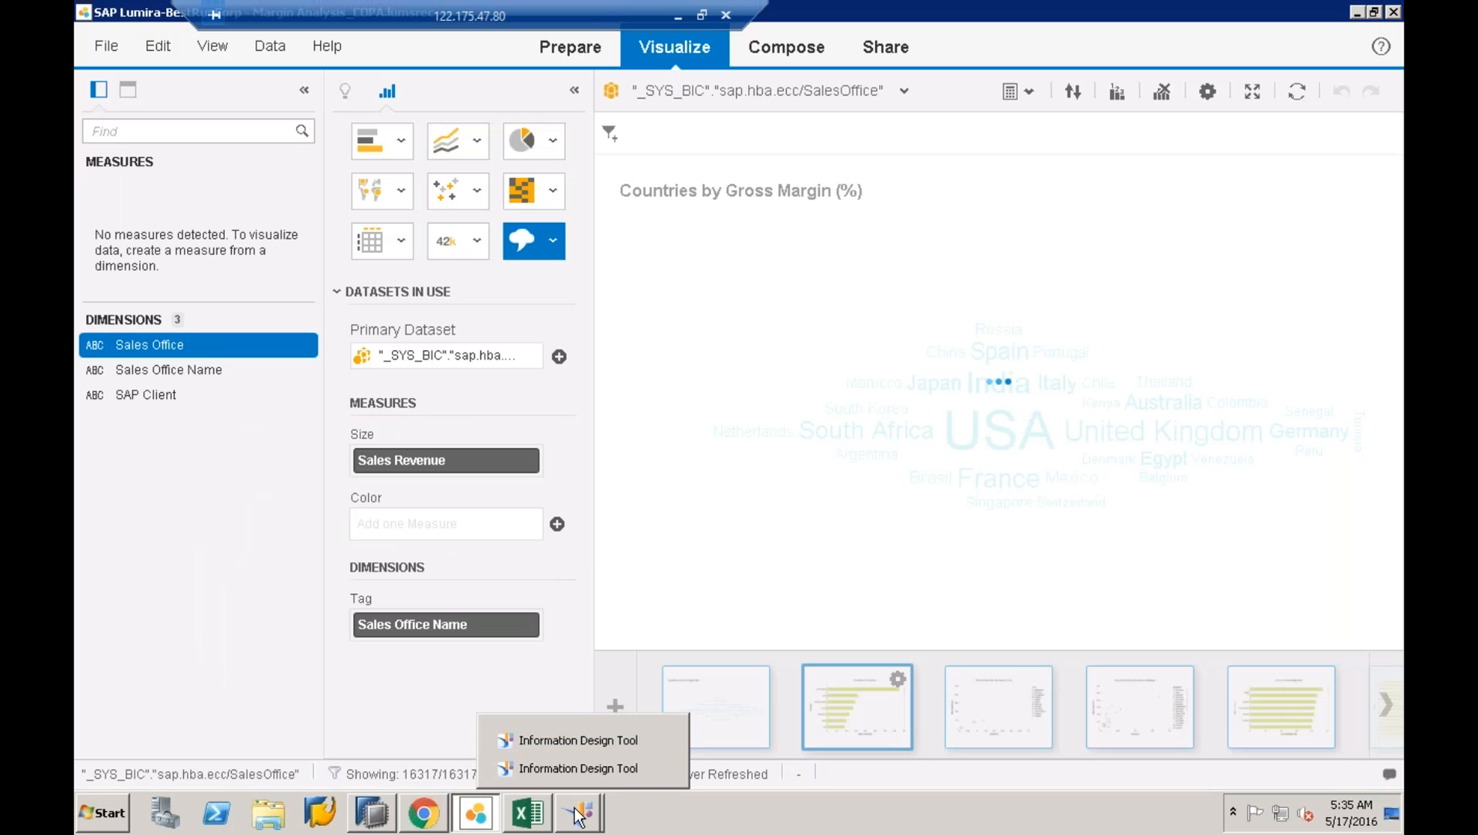
click(422, 815)
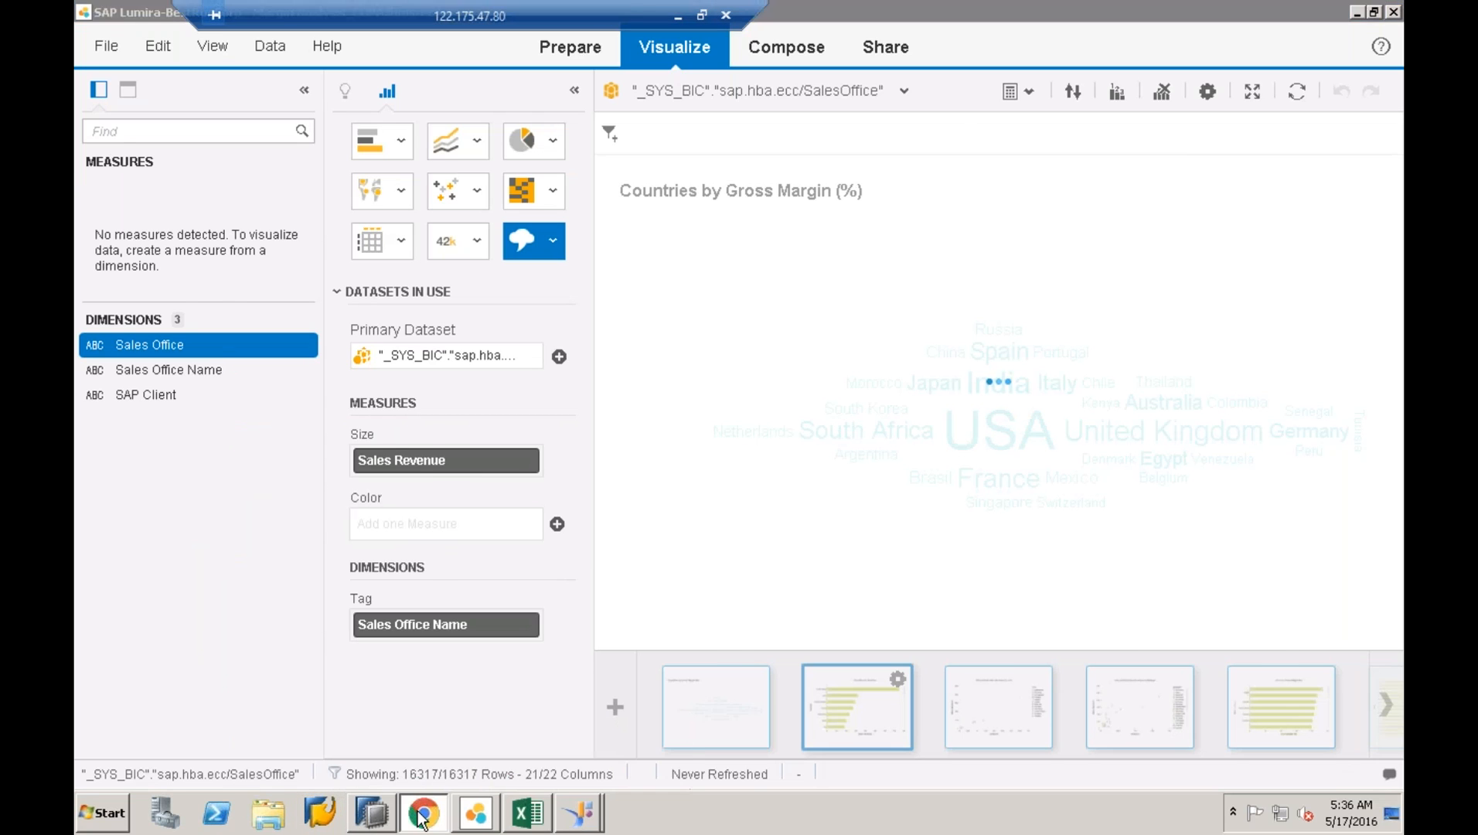
click(476, 812)
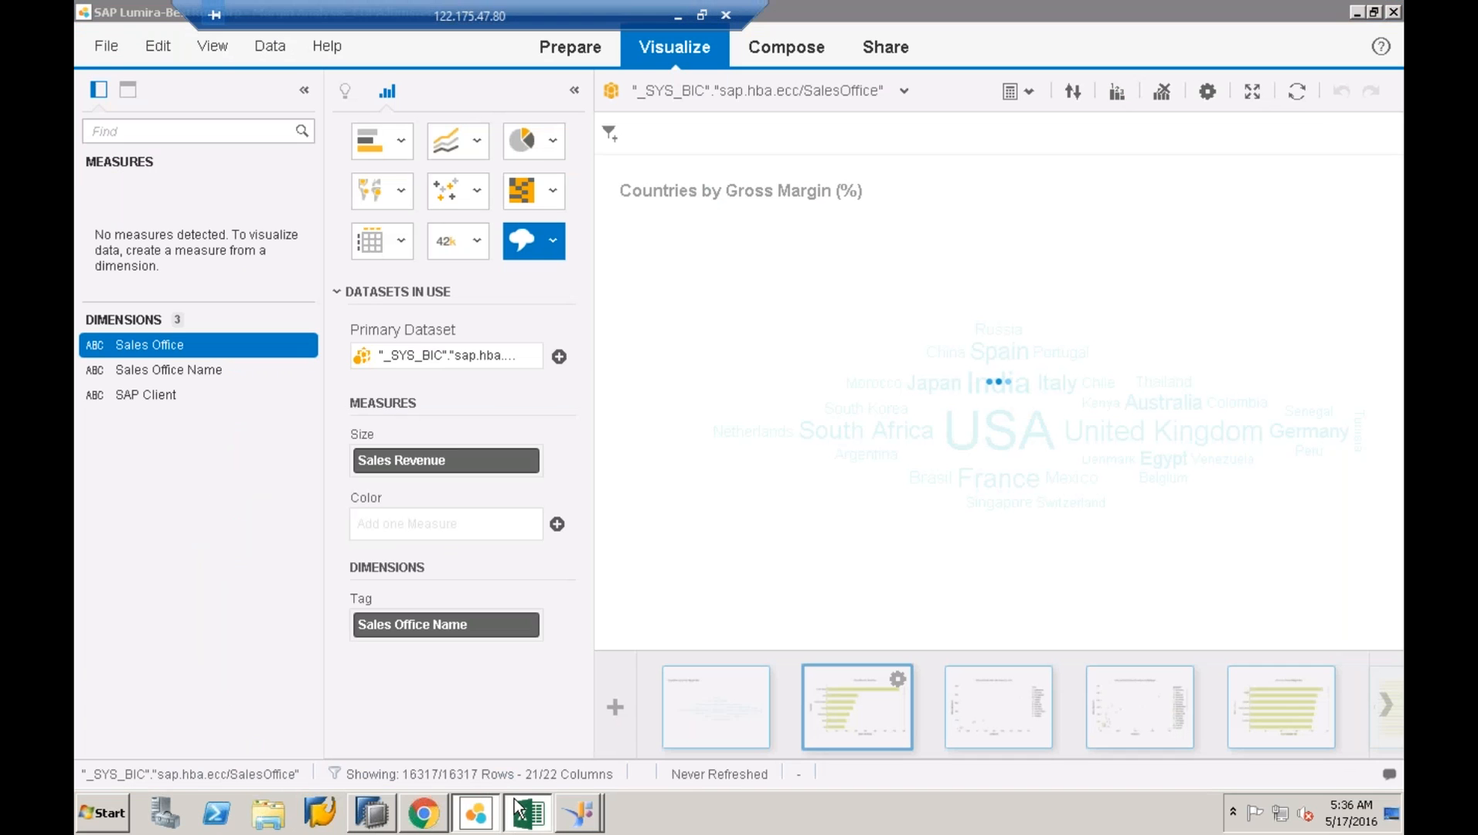
click(517, 808)
click(744, 459)
click(712, 459)
text(gns)
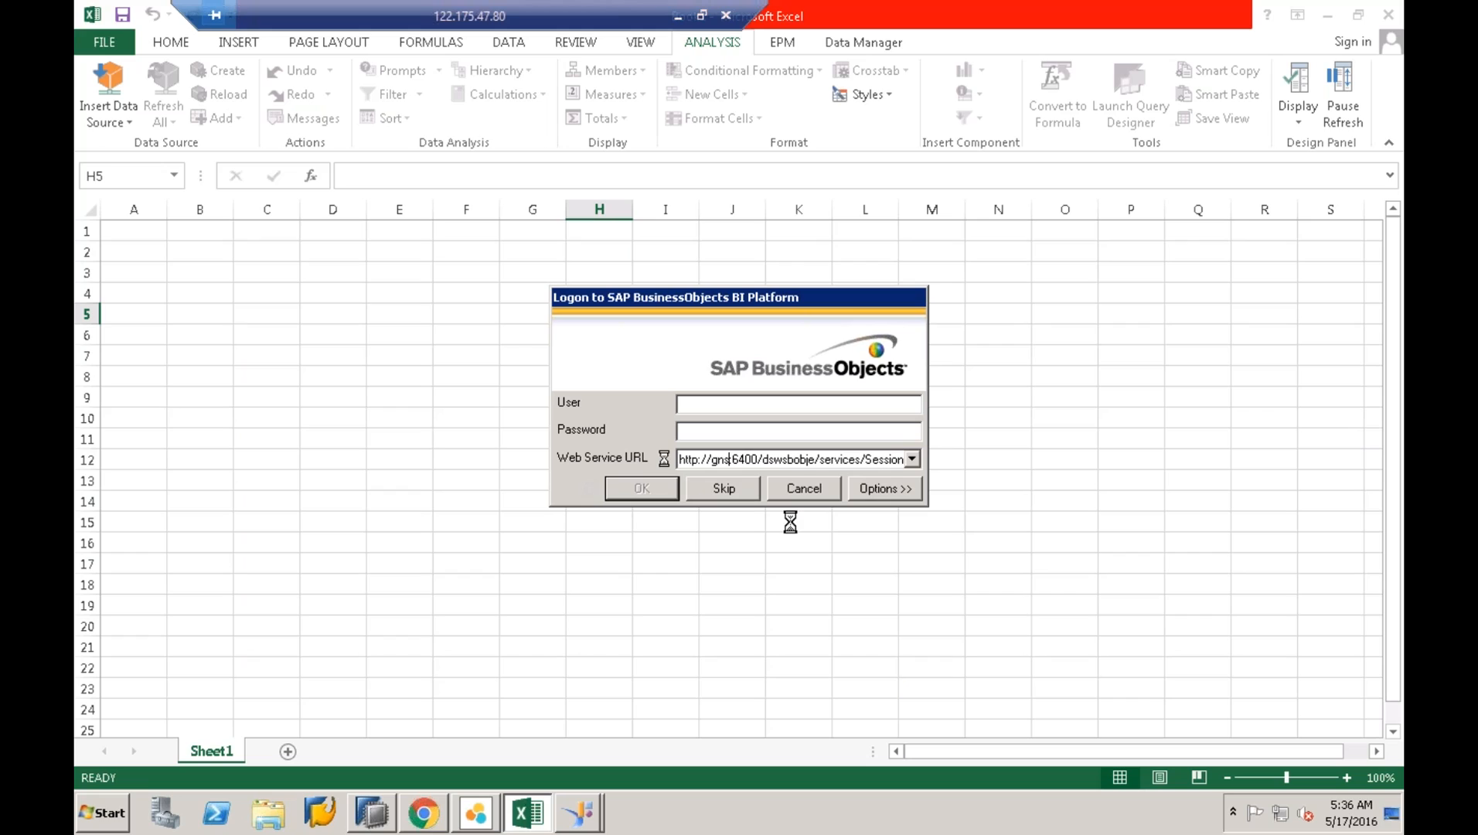
text(:)
- Enter the user name and password in the BusinessObjects logon dialog
drag(751, 459, 903, 459)
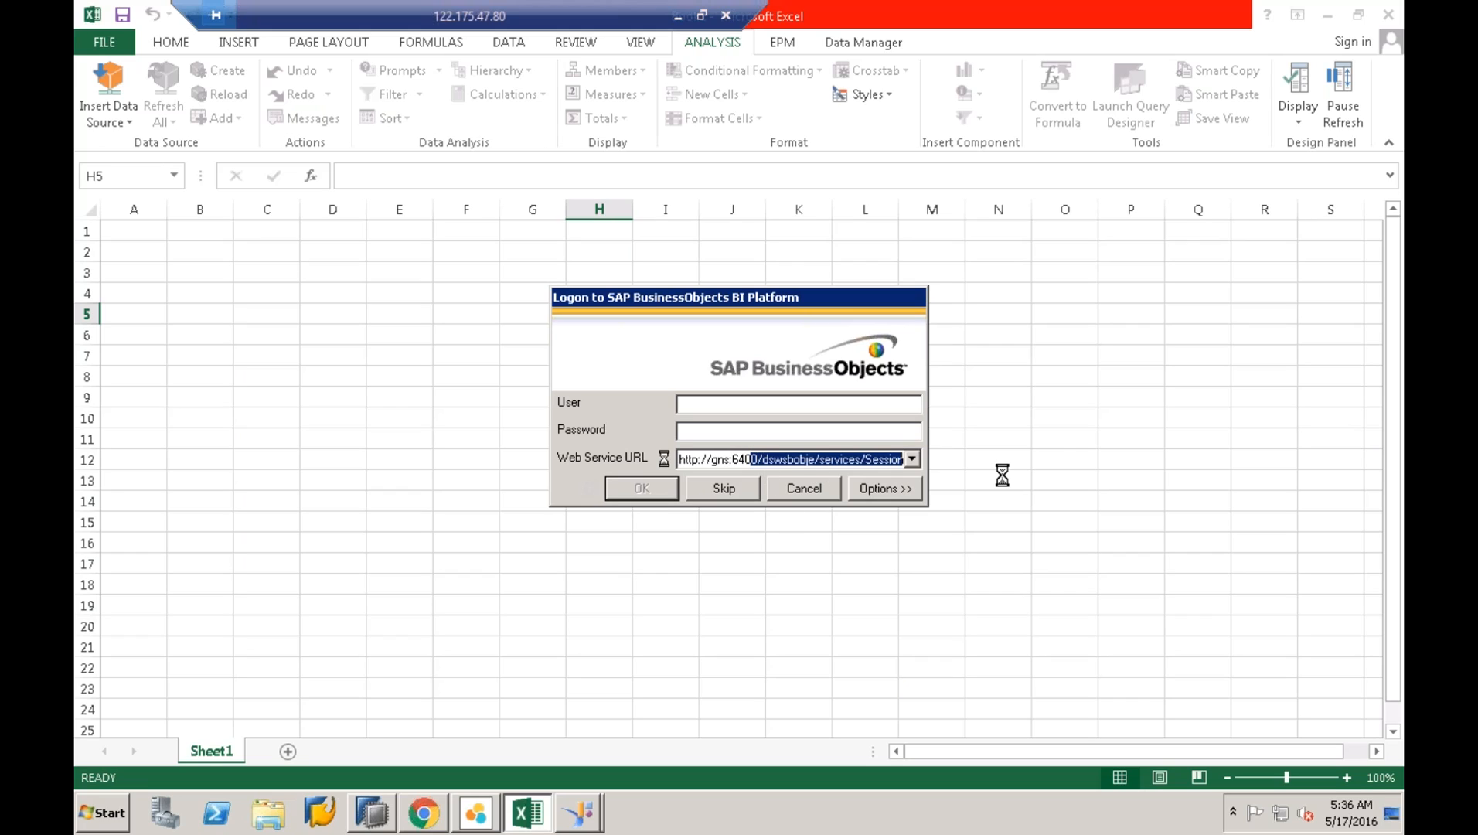
click(696, 403)
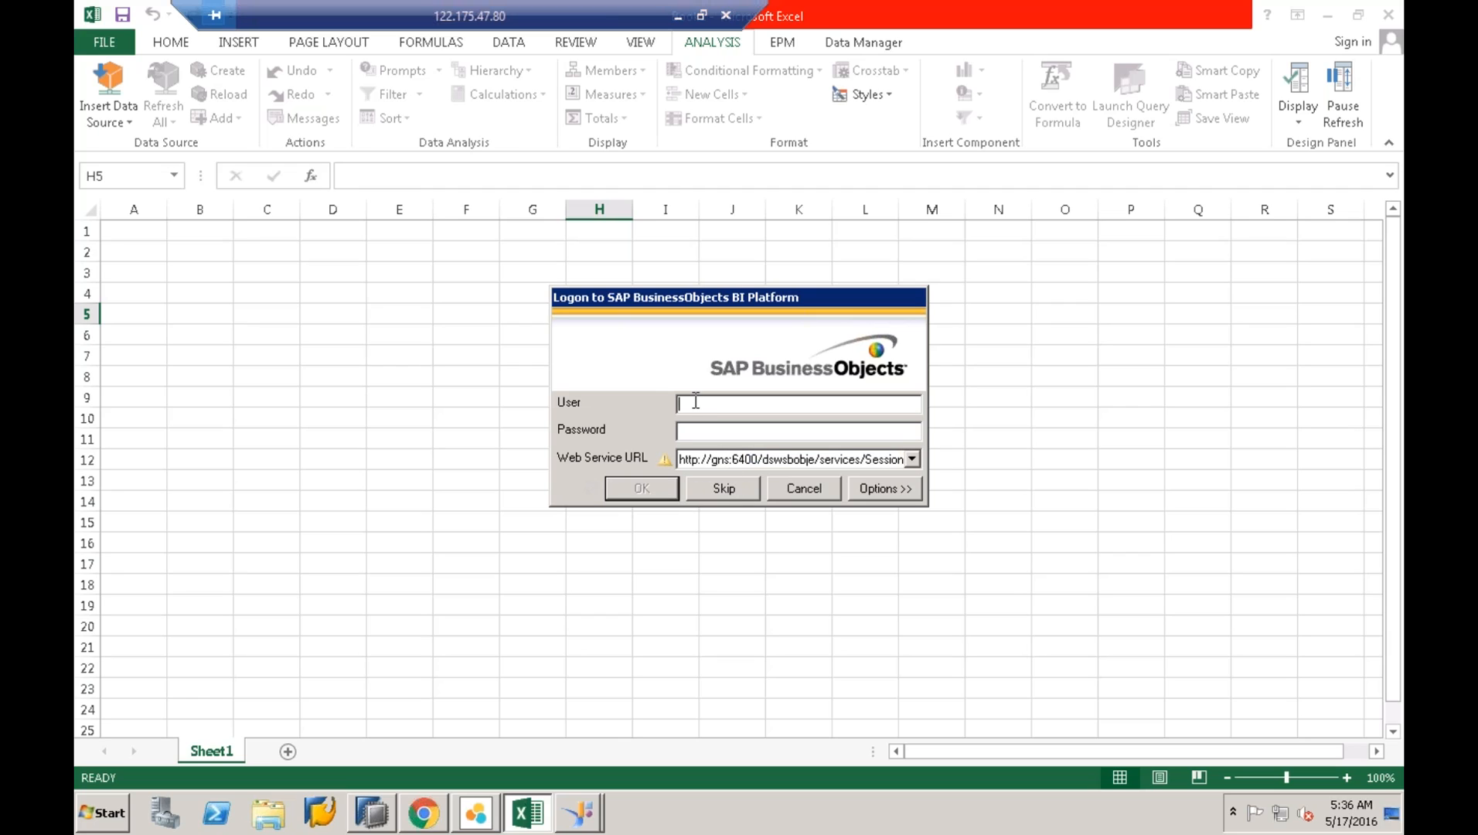
text(best)
key(Tab)
text(**********)
key(Tab)
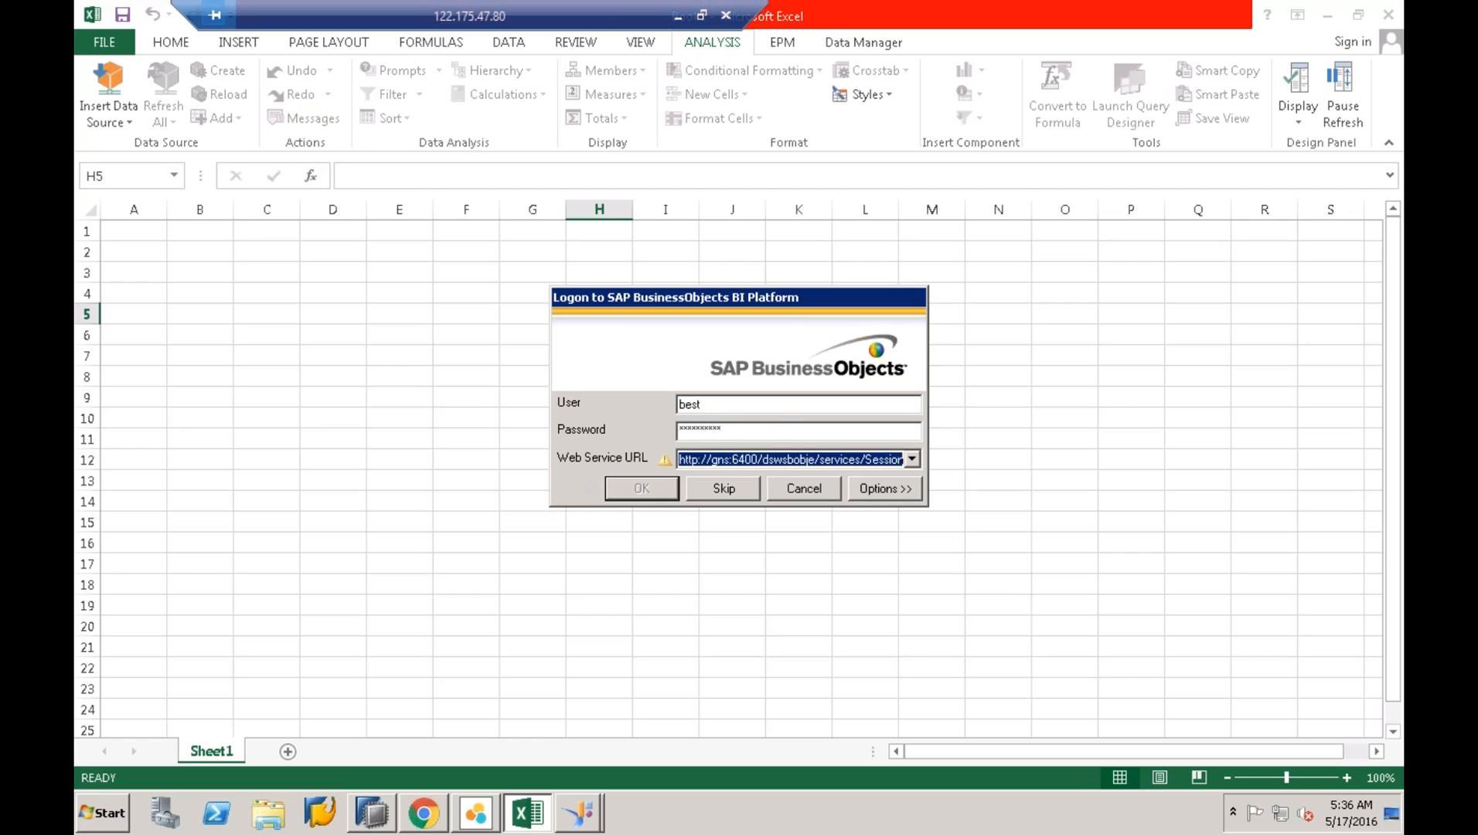
- Change the URL host from lowercase 'gns' to 'GNS'
click(729, 462)
right_click(683, 460)
click(1025, 485)
right_click(724, 463)
click(736, 461)
key(Left)
key(Left)
key(Left)
key(Left)
key(Left)
key(Left)
key(Left)
key(Left)
key(Left)
key(Left)
key(Left)
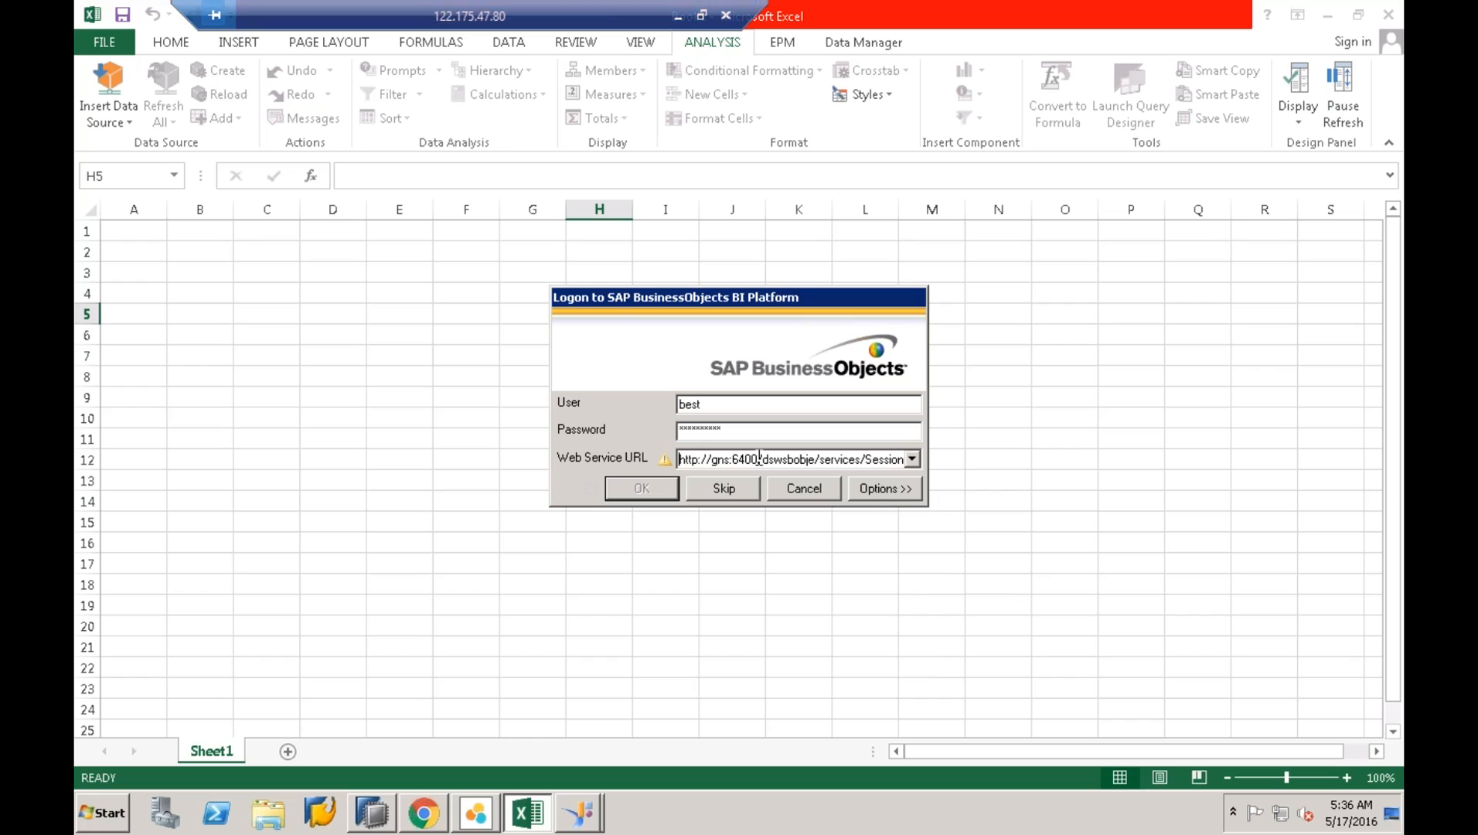
key(shift+End)
click(727, 462)
key(BackSpace)
key(BackSpace)
key(BackSpace)
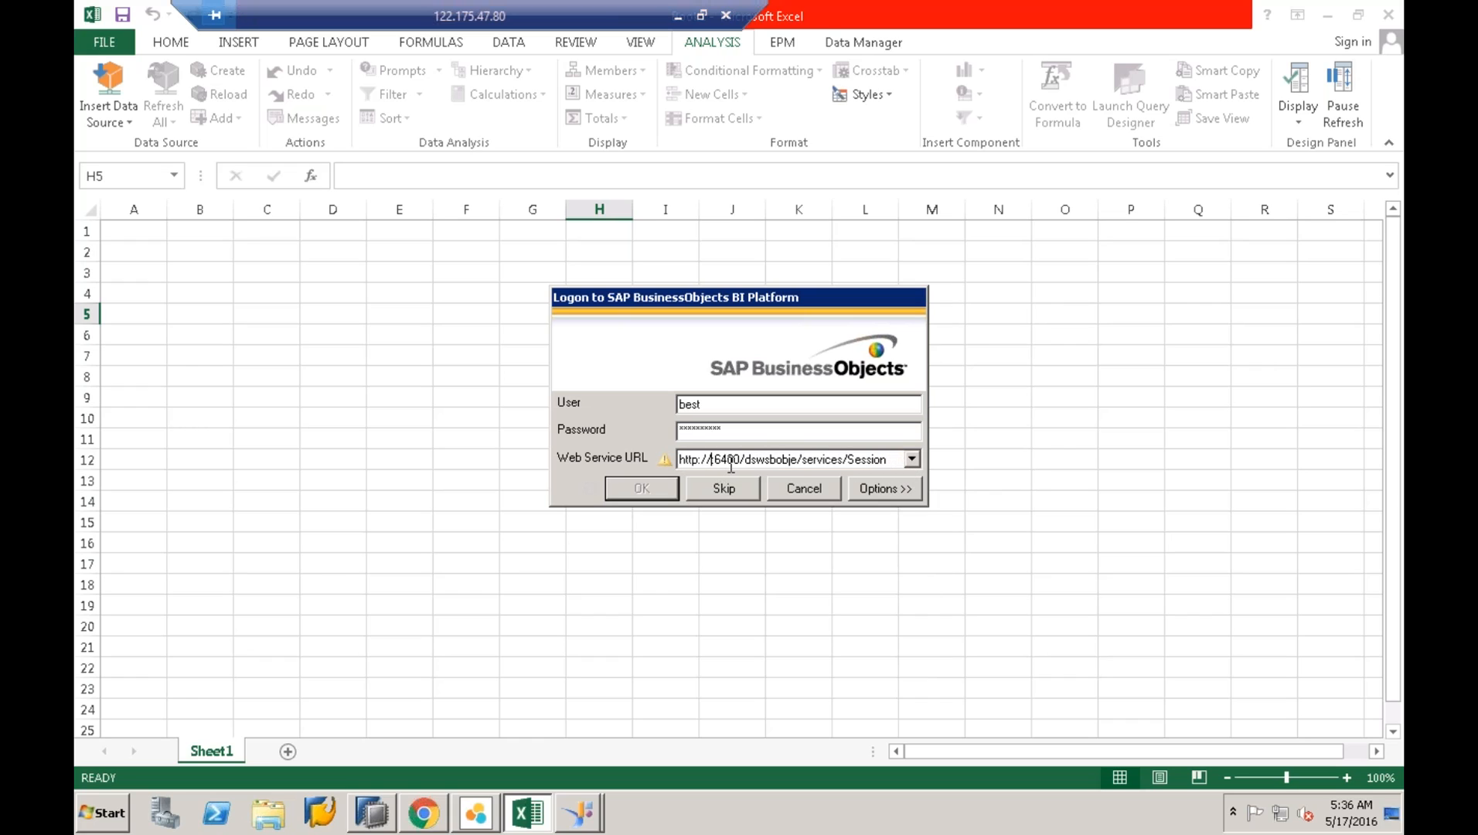
text(GNS)
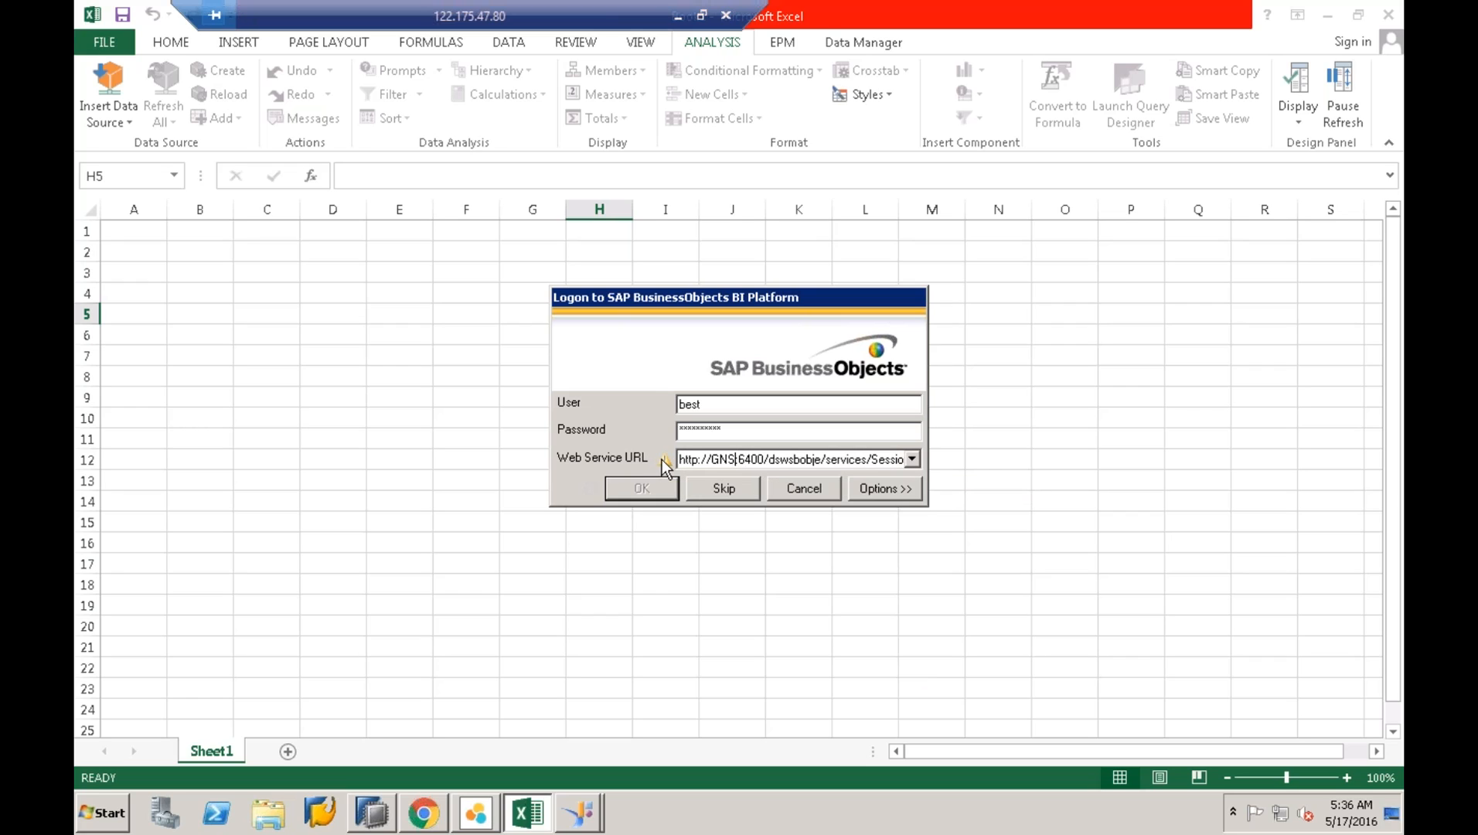
- Check the full Web Service URL, then cancel the logon
drag(680, 461, 1226, 429)
click(823, 456)
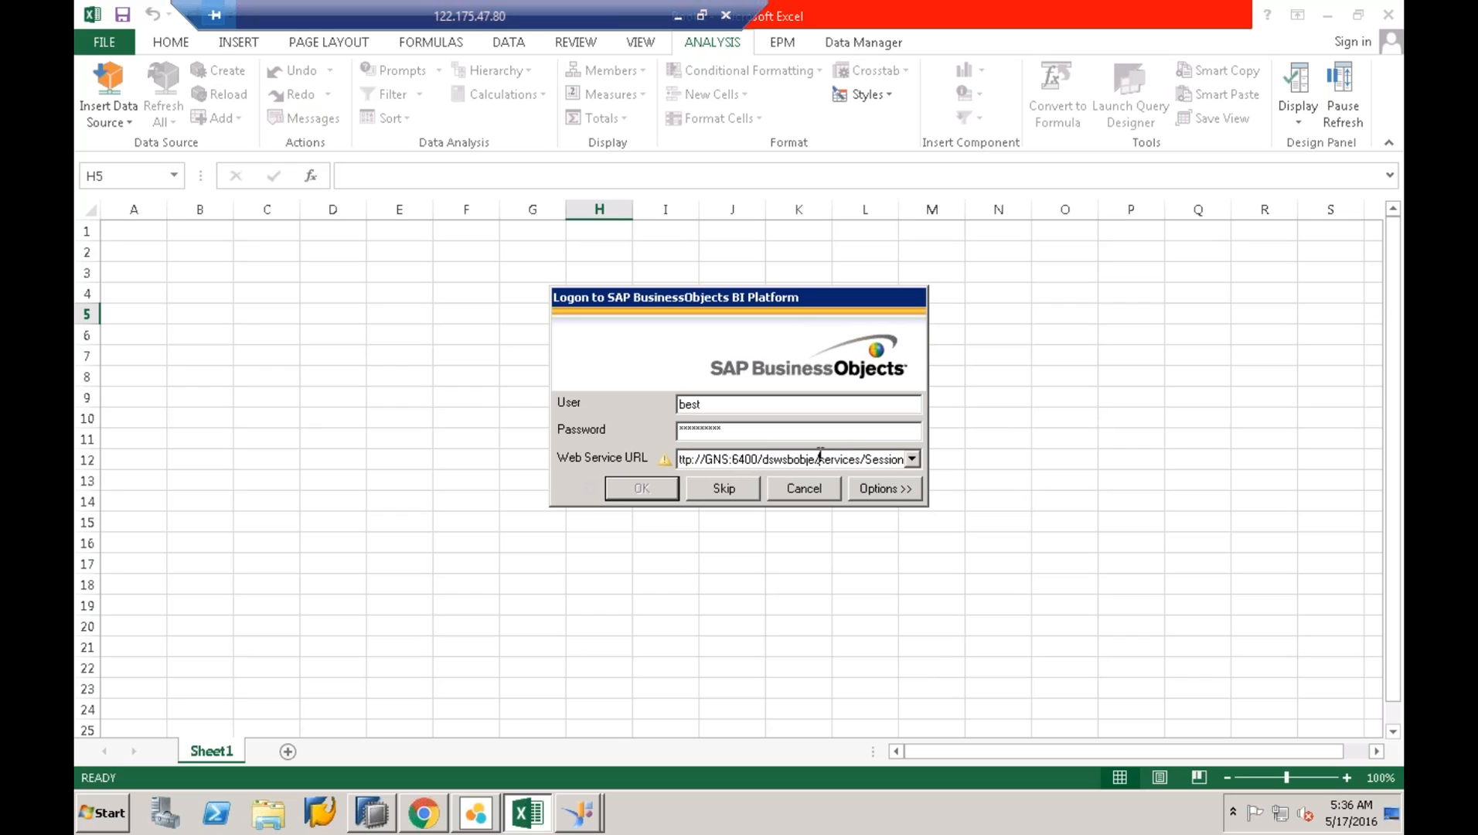
drag(893, 461, 396, 451)
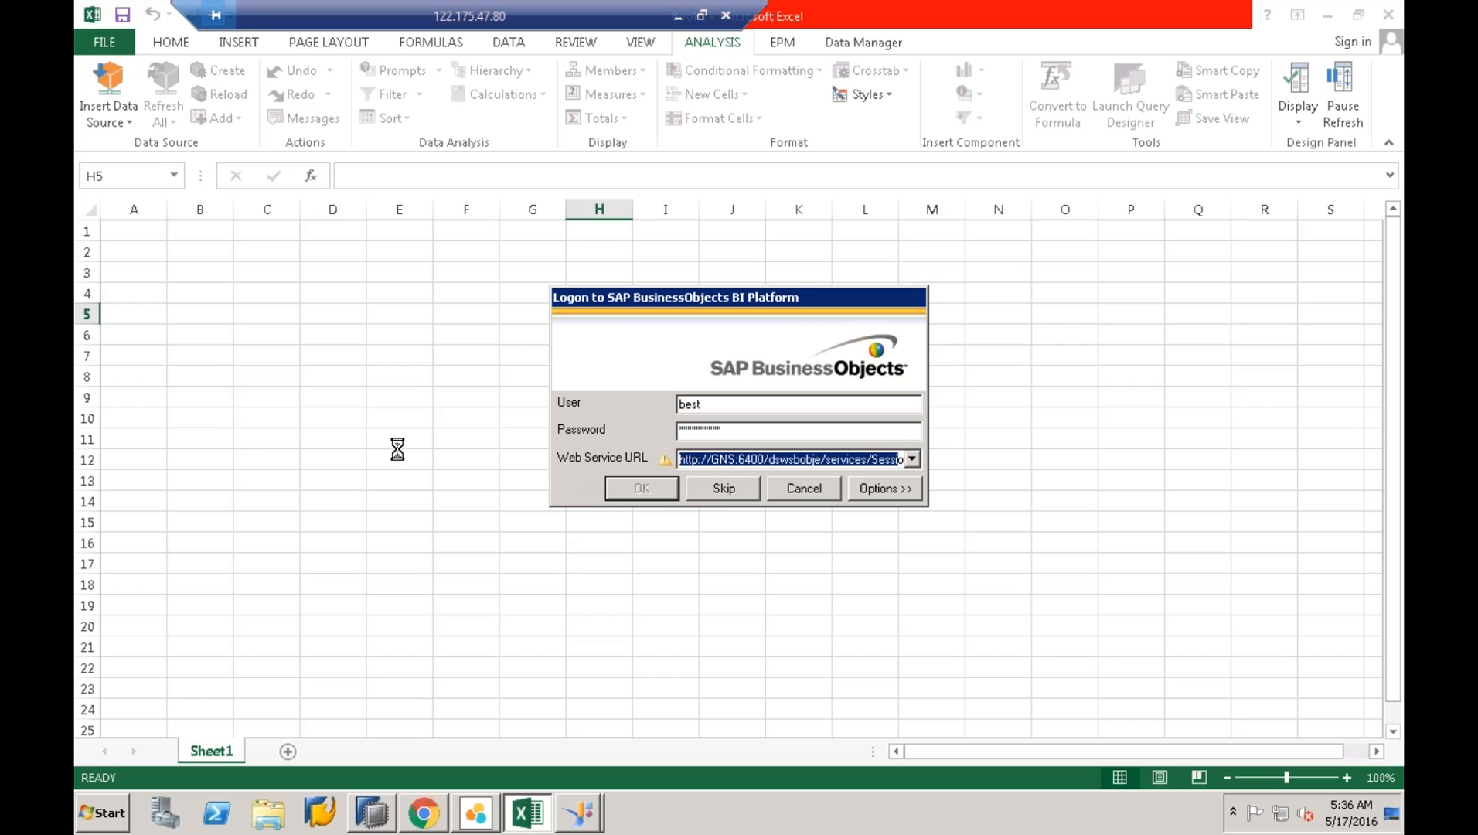
click(702, 462)
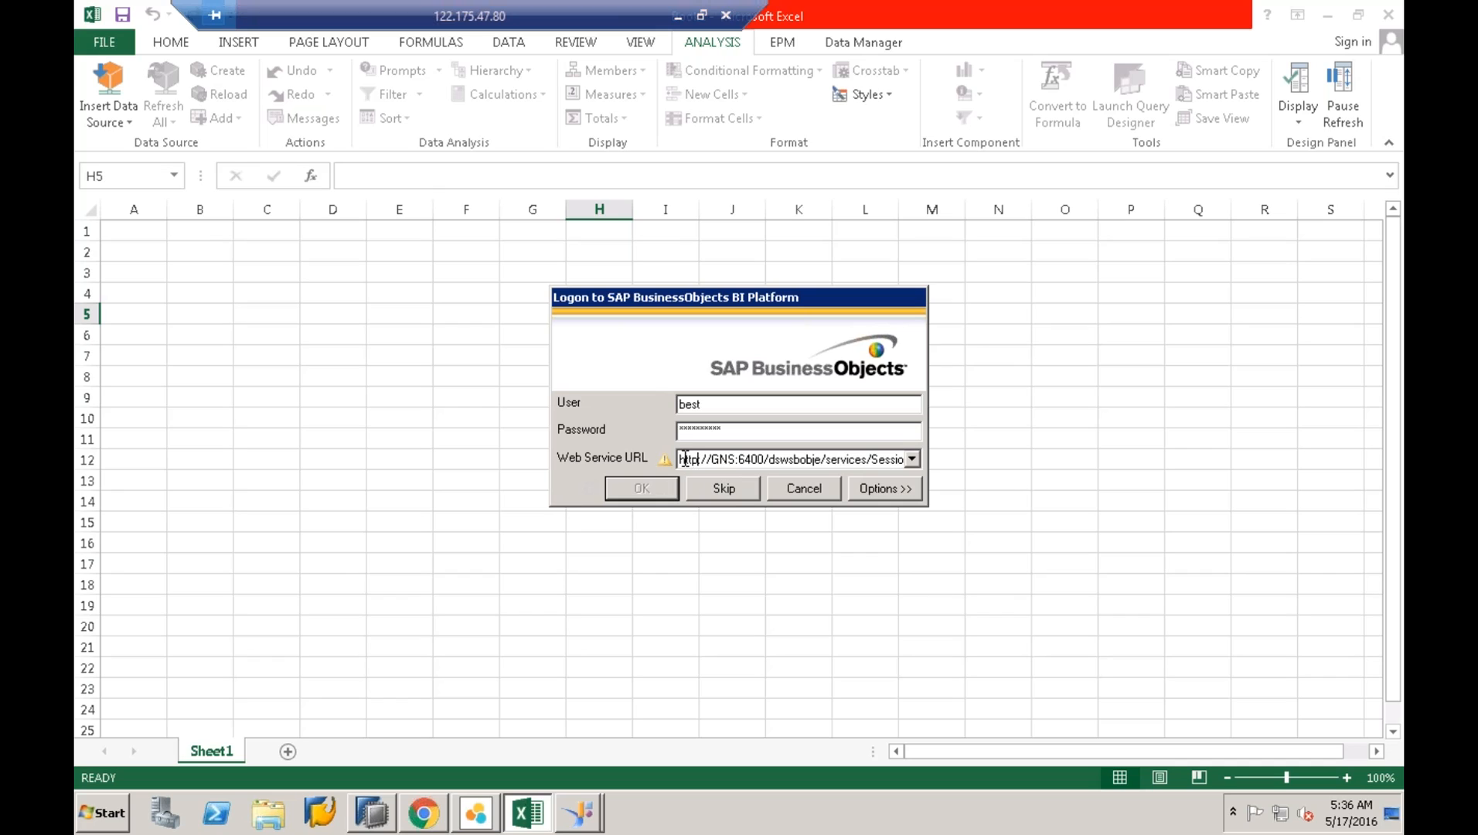
drag(687, 460, 1285, 468)
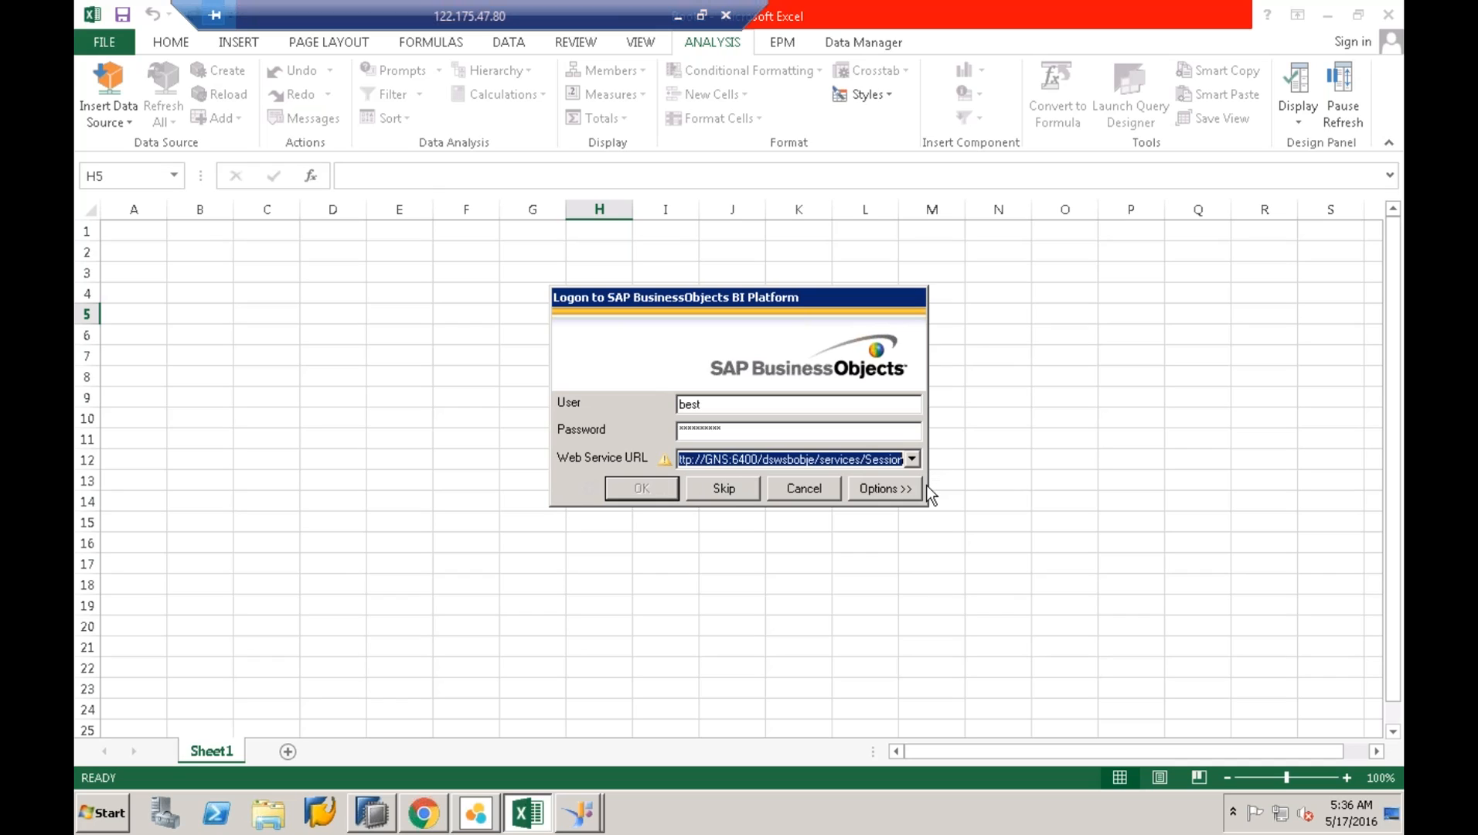
click(794, 489)
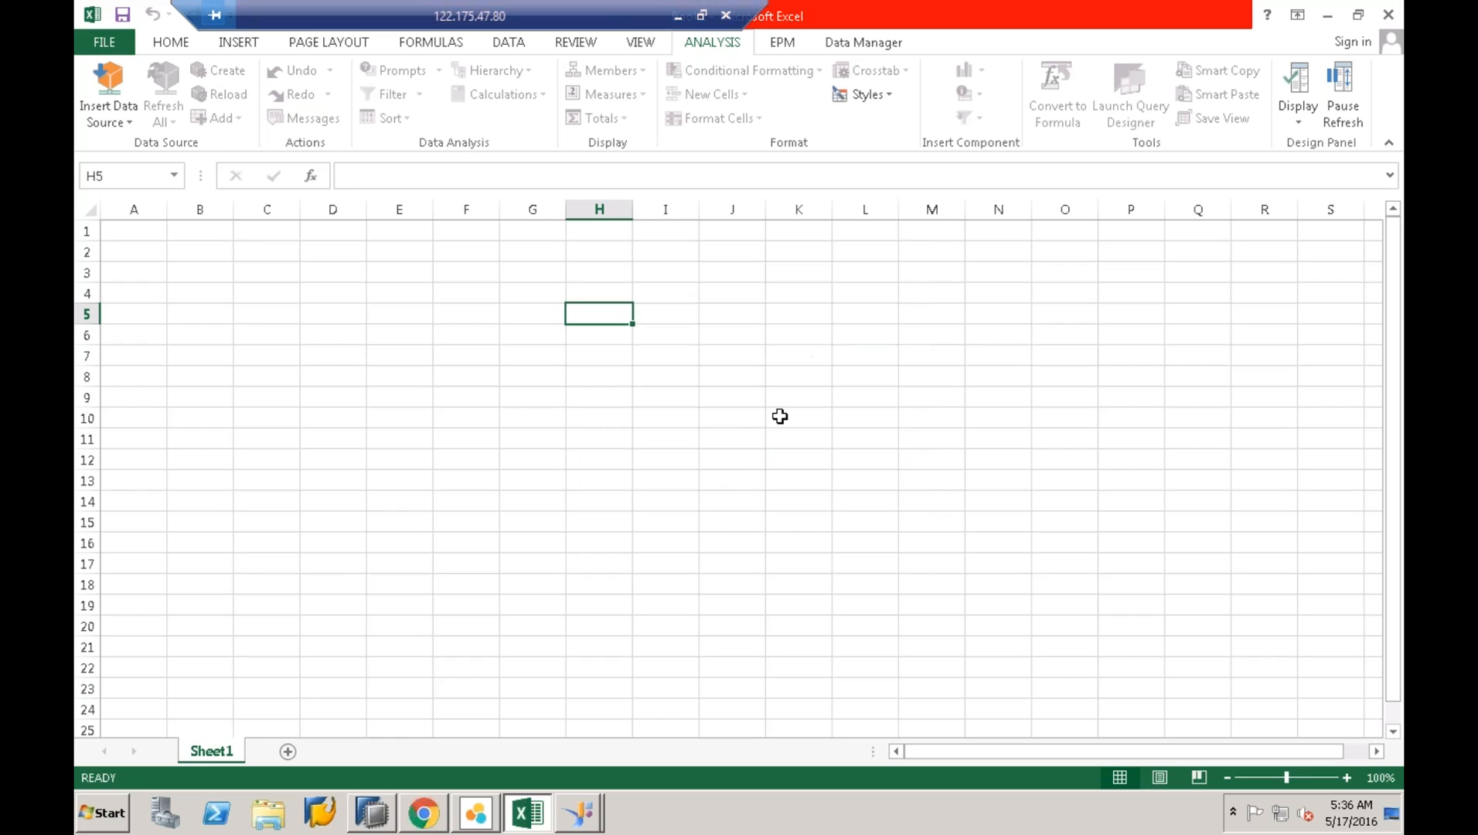
- Reopen the BI platform logon and set the Web Service URL to port 6400 and host GNS
click(102, 120)
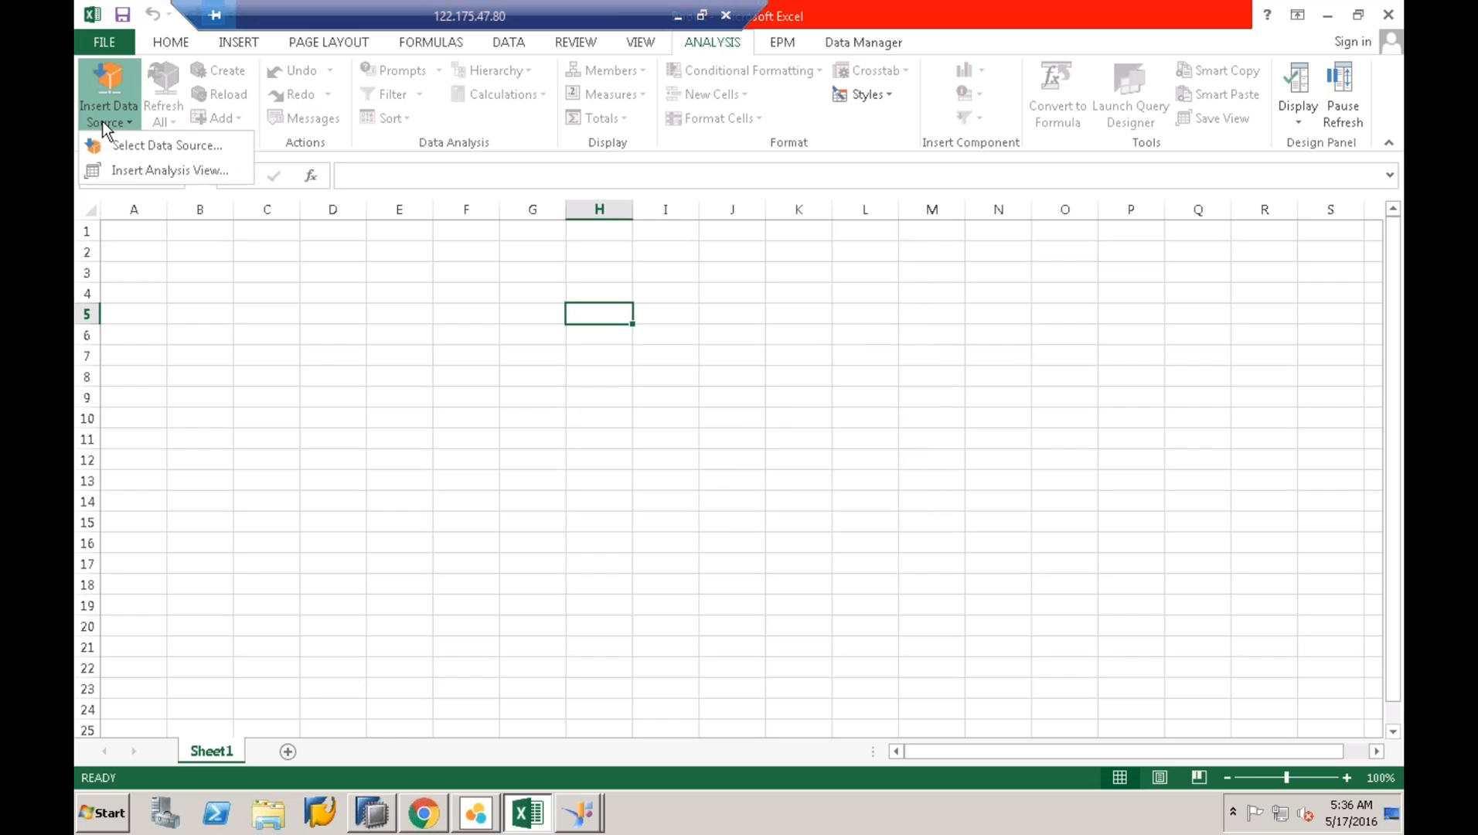
click(117, 147)
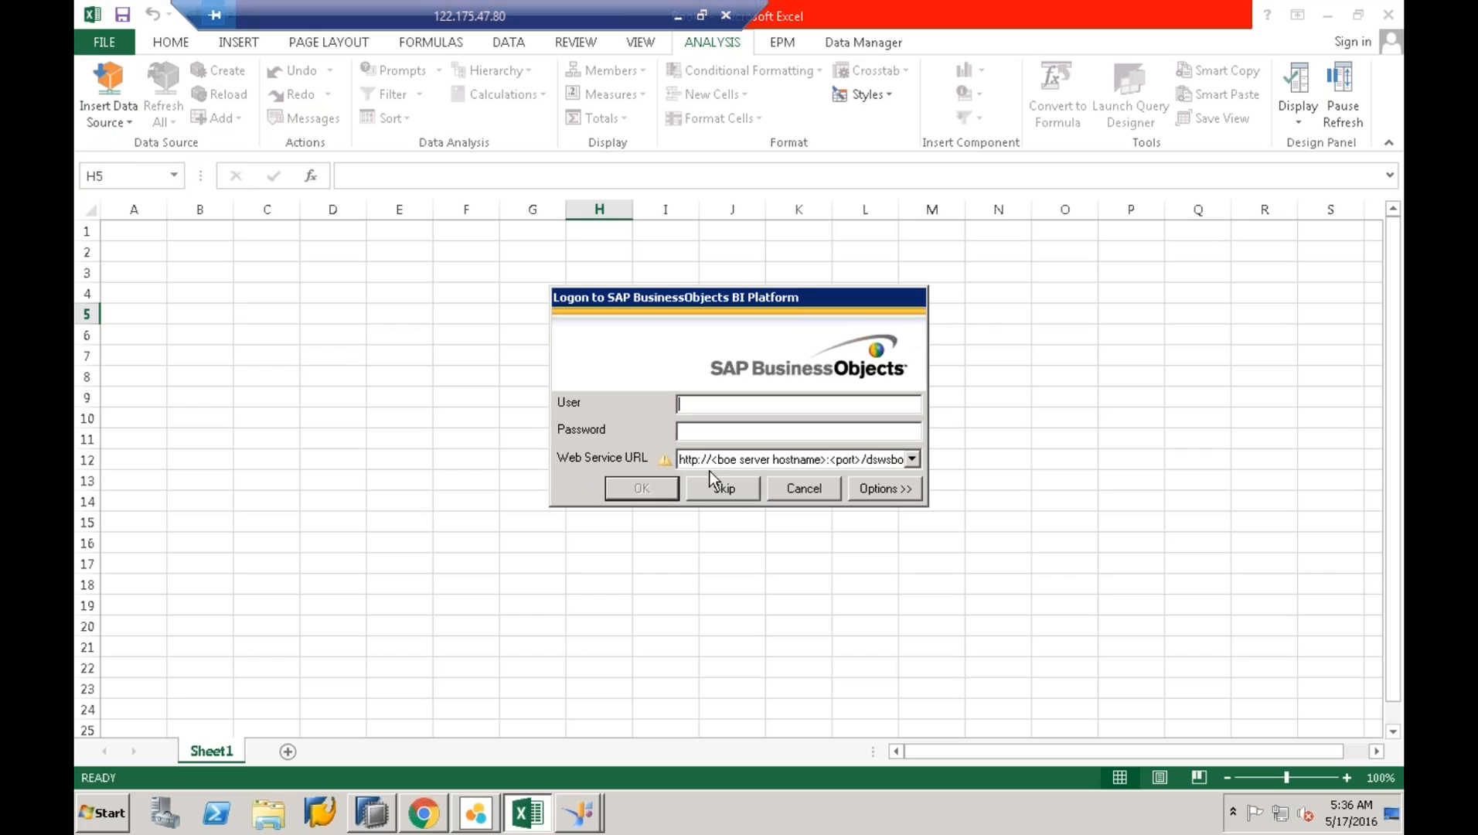
double_click(827, 462)
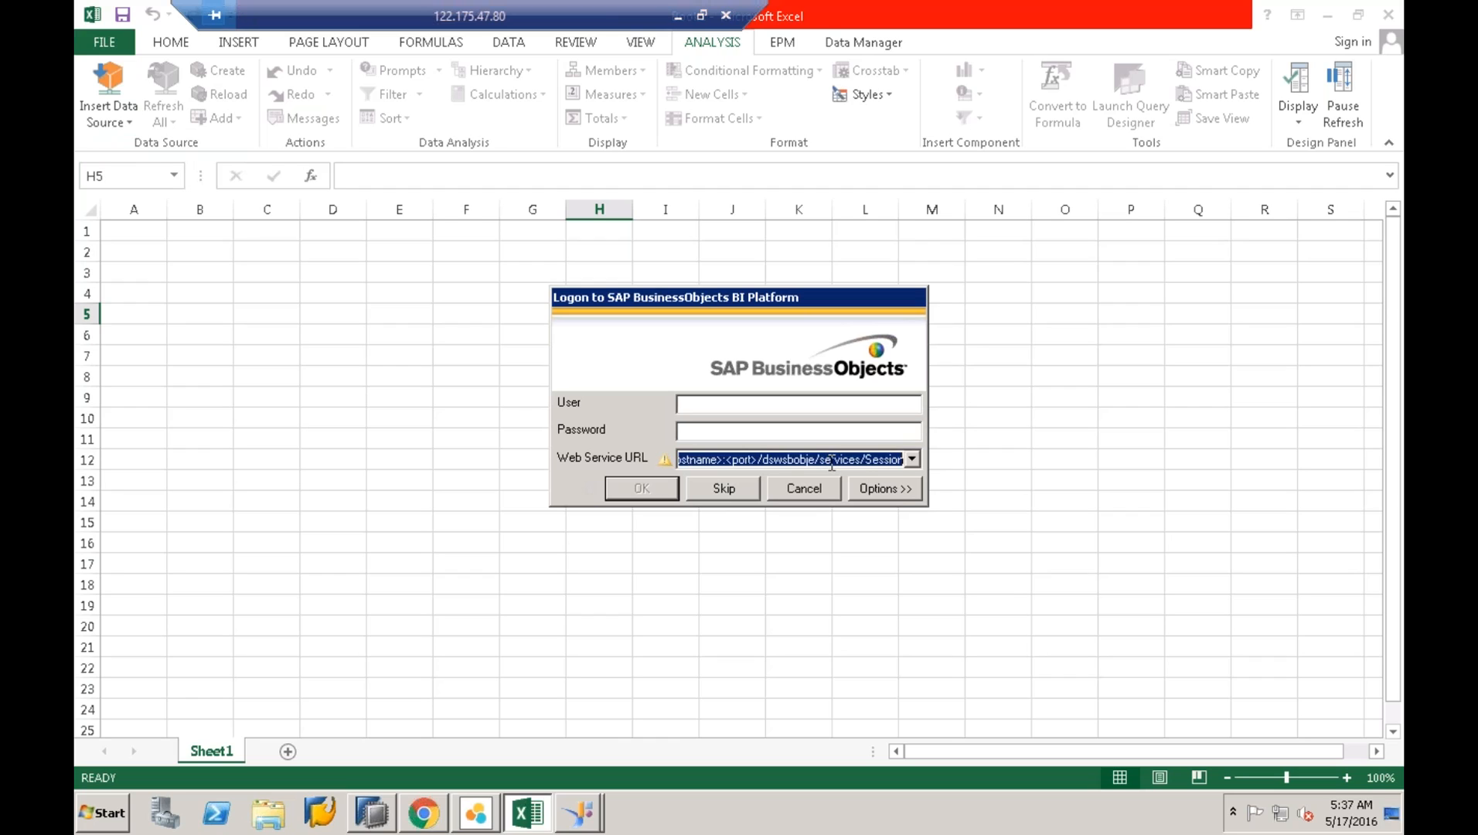
click(898, 461)
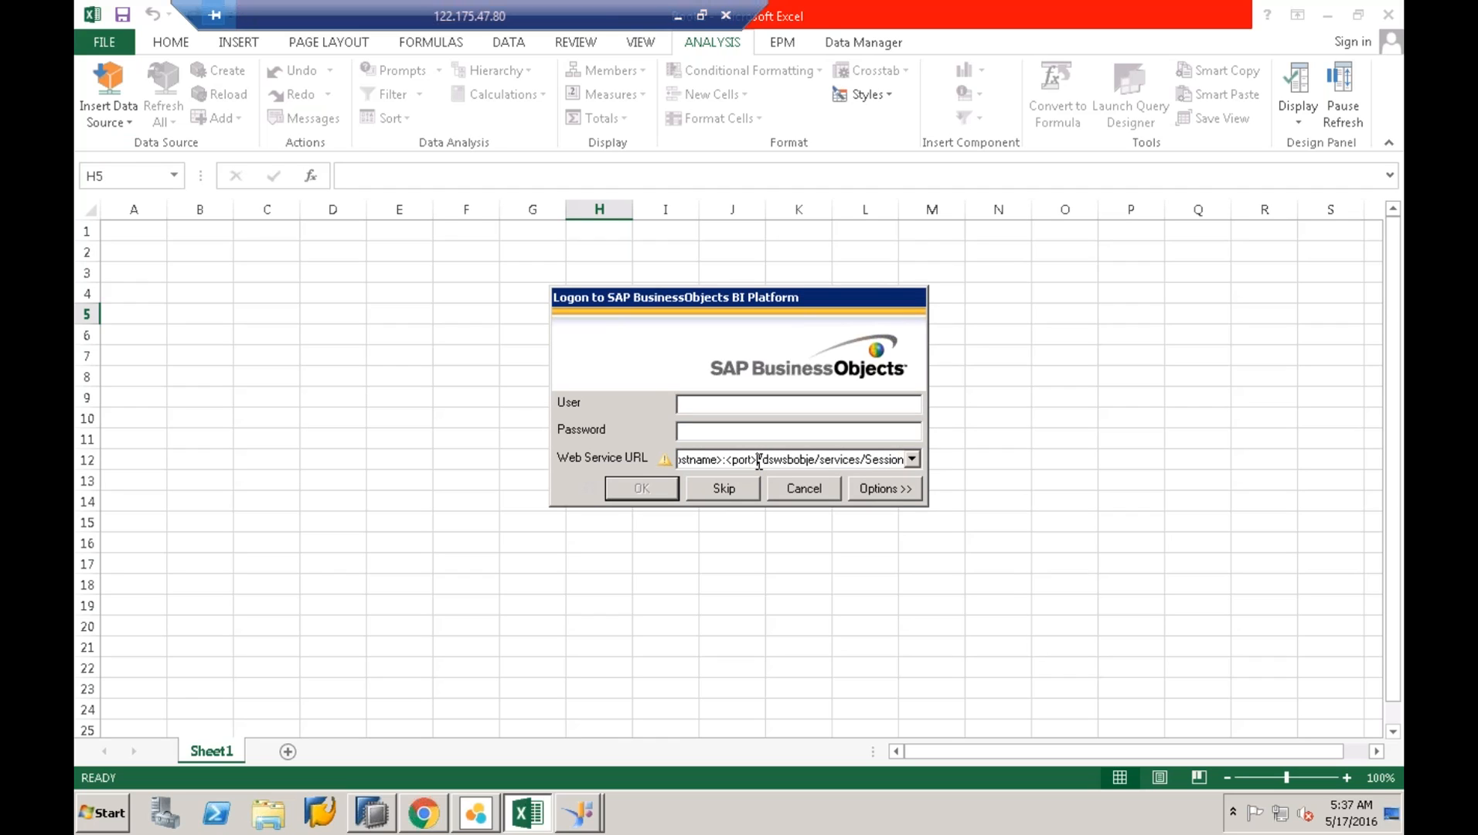
key(BackSpace)
key(BackSpace)
key(BackSpace)
key(BackSpace)
key(BackSpace)
key(BackSpace)
text(640)
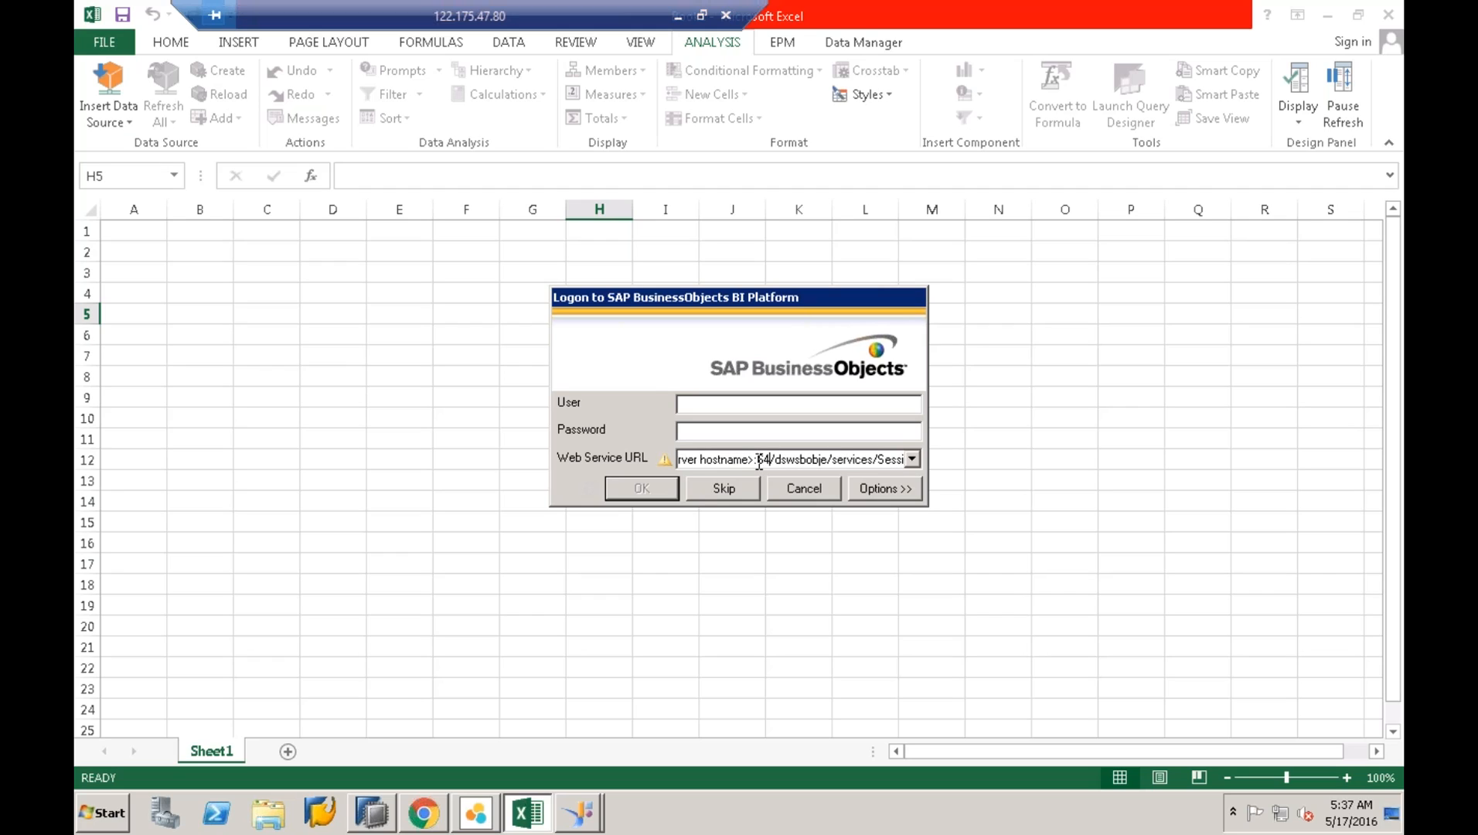
text(0)
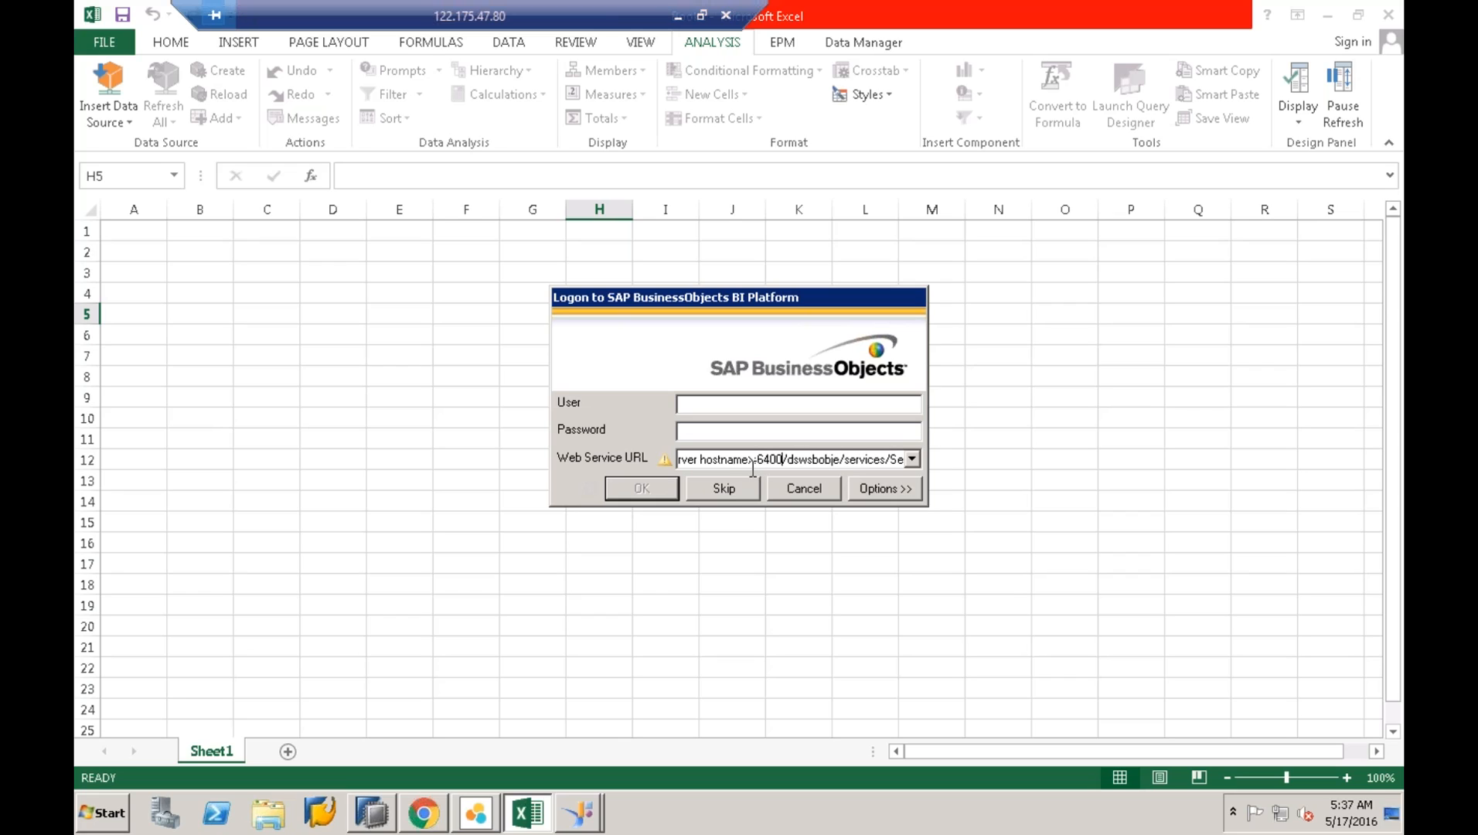
key(BackSpace)
key(BackSpace)
key(BackSpace)
key(BackSpace)
key(BackSpace)
key(BackSpace)
key(BackSpace)
key(BackSpace)
key(BackSpace)
key(BackSpace)
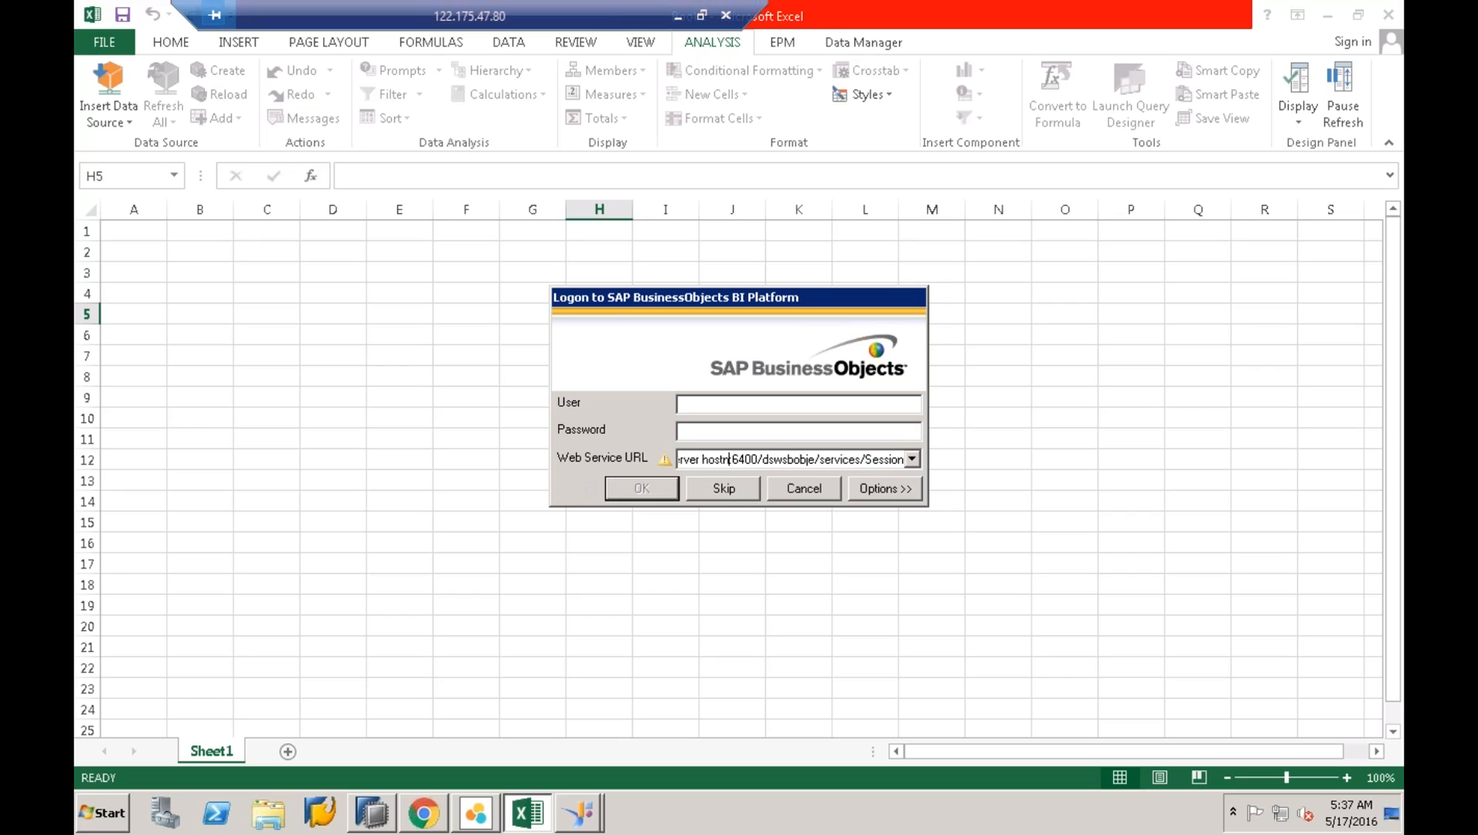
key(BackSpace)
key(BackSpace)
key(BackSpace)
key(BackSpace)
key(BackSpace)
key(BackSpace)
key(BackSpace)
key(BackSpace)
key(BackSpace)
key(BackSpace)
key(BackSpace)
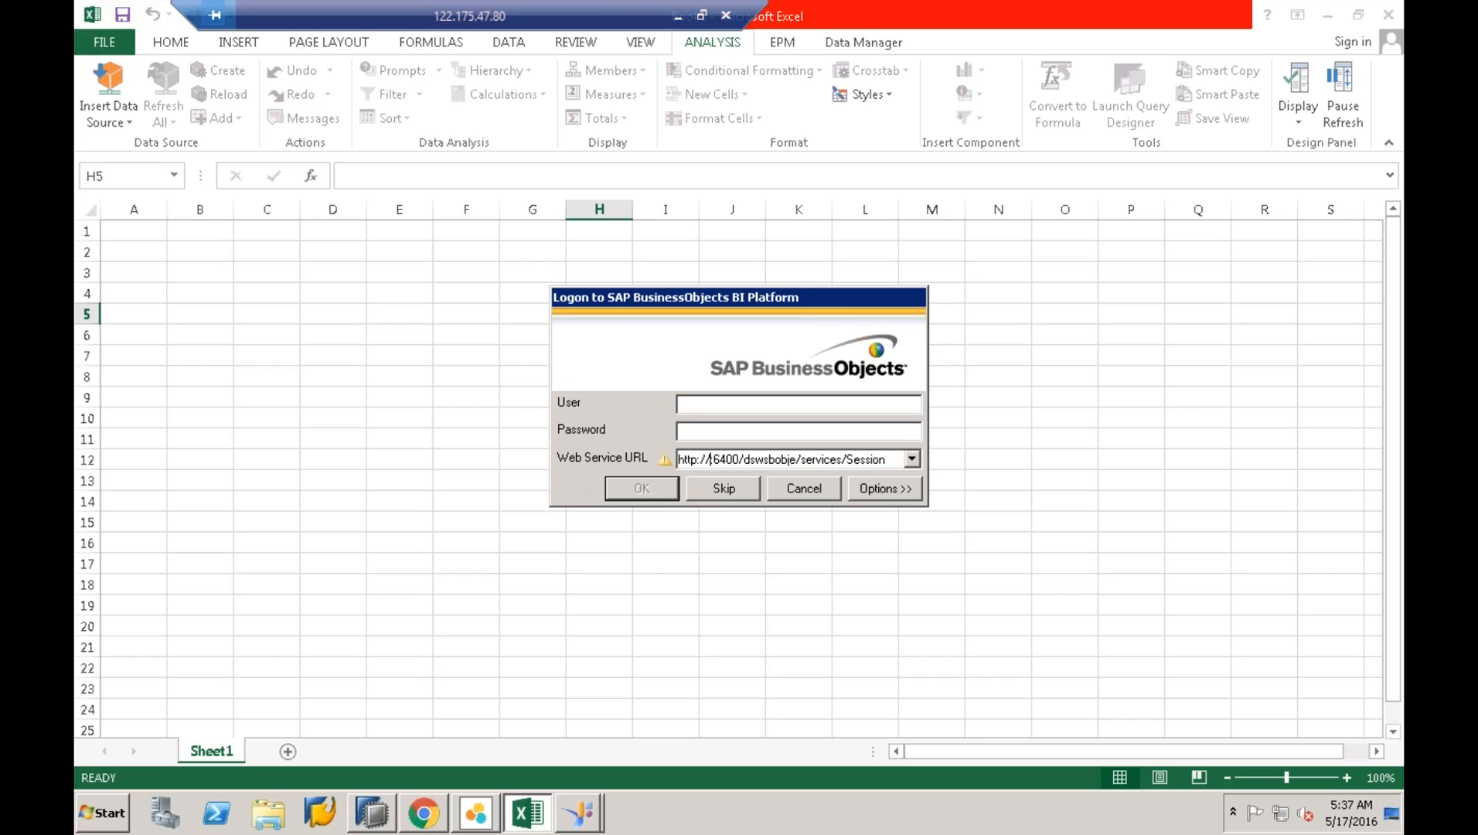
text(GNS)
- Fill in the User name and Password fields
right_click(704, 408)
click(695, 407)
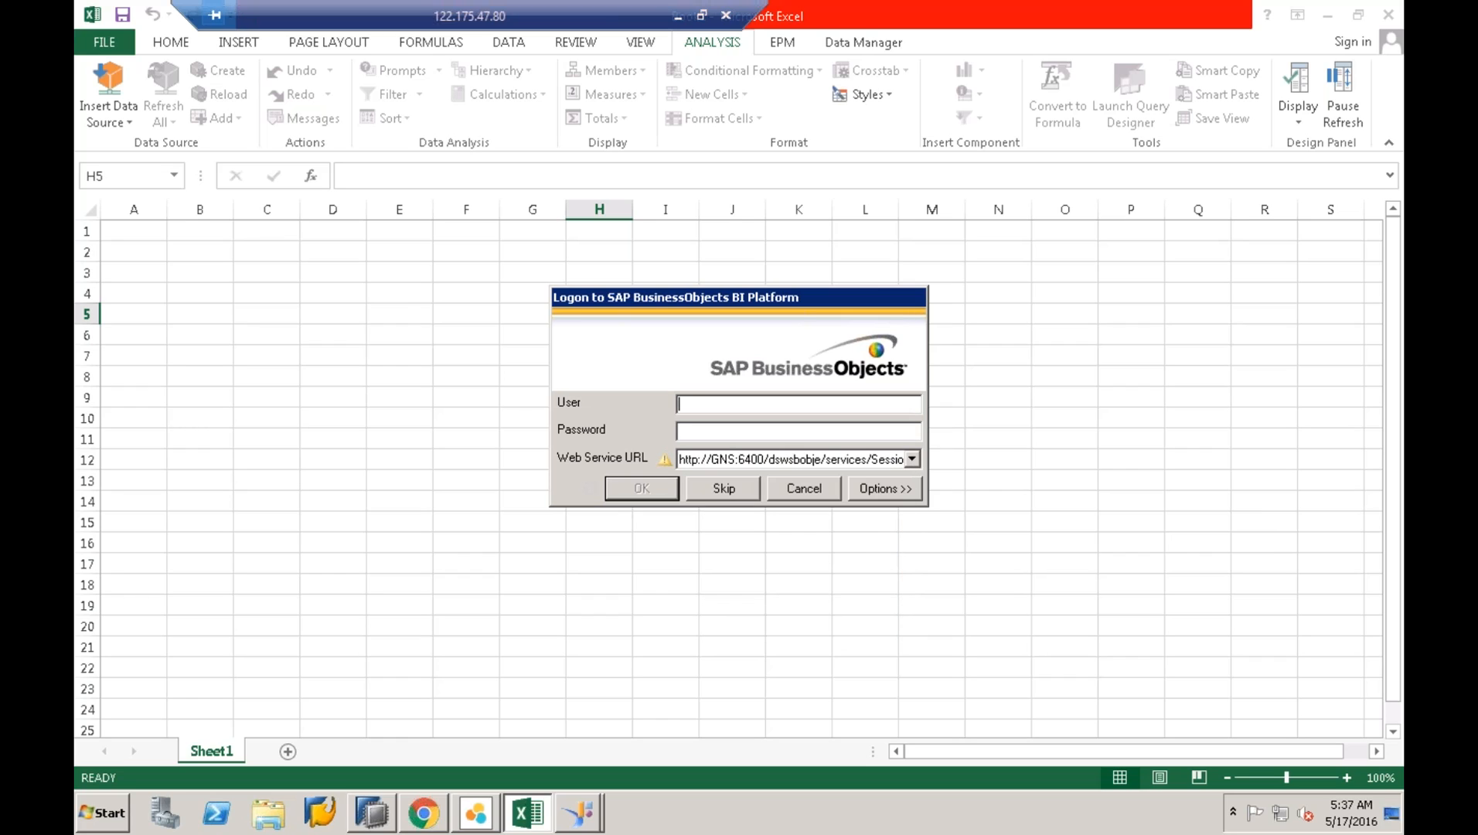
text(best)
key(Tab)
text(**********)
double_click(742, 461)
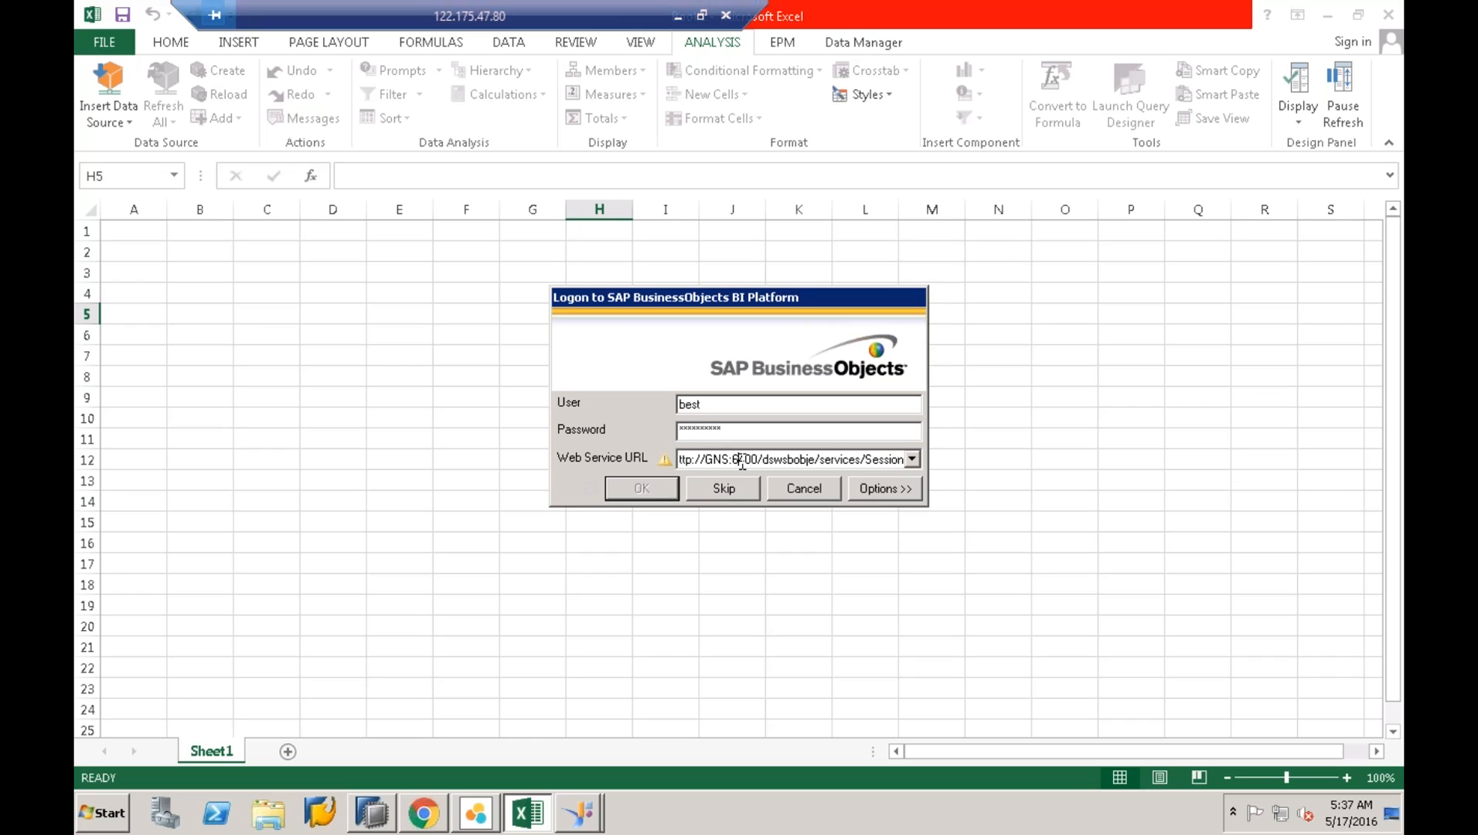
click(723, 460)
click(743, 434)
click(742, 405)
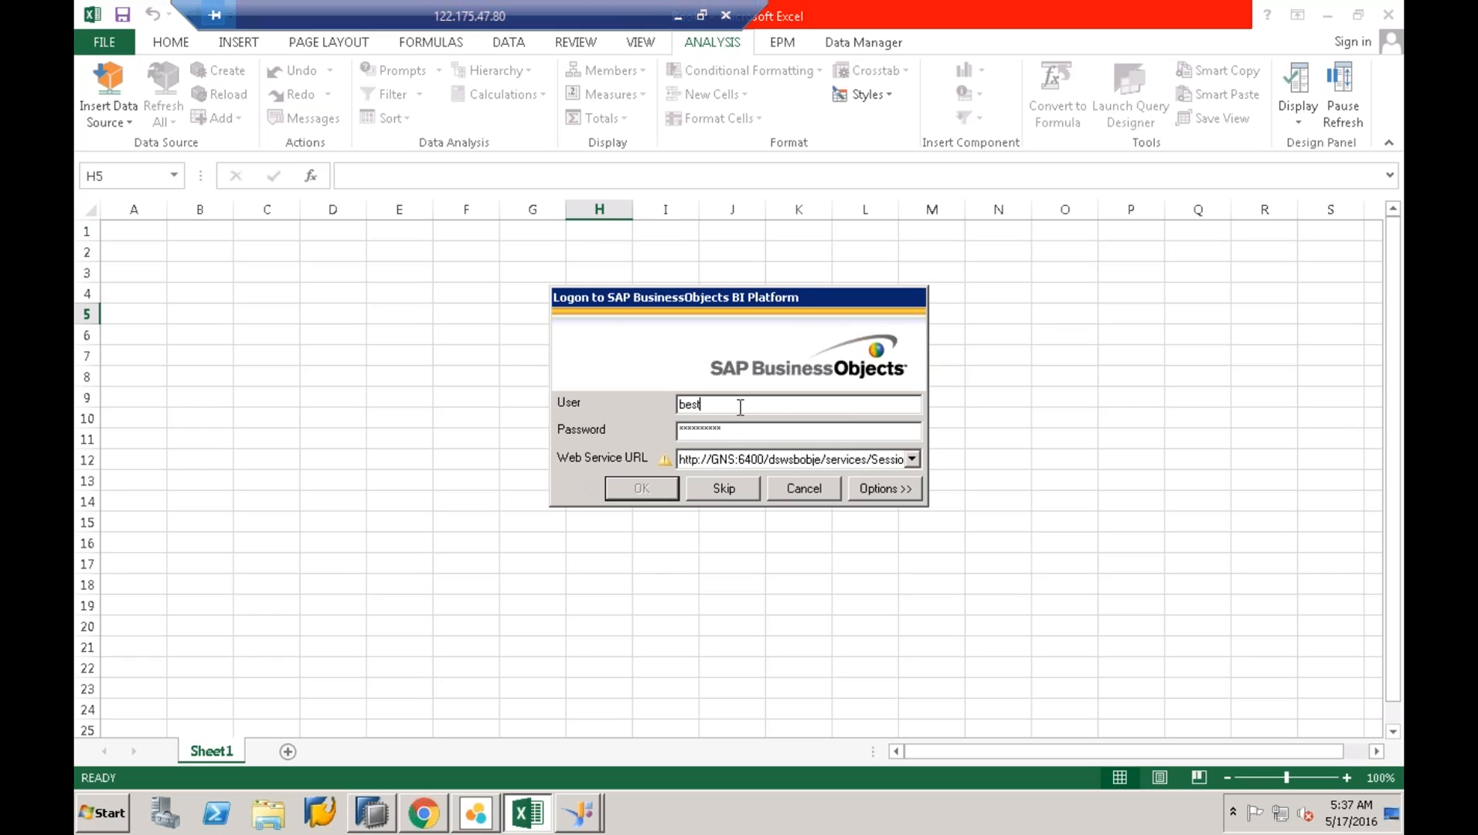
click(733, 437)
drag(681, 461, 1254, 499)
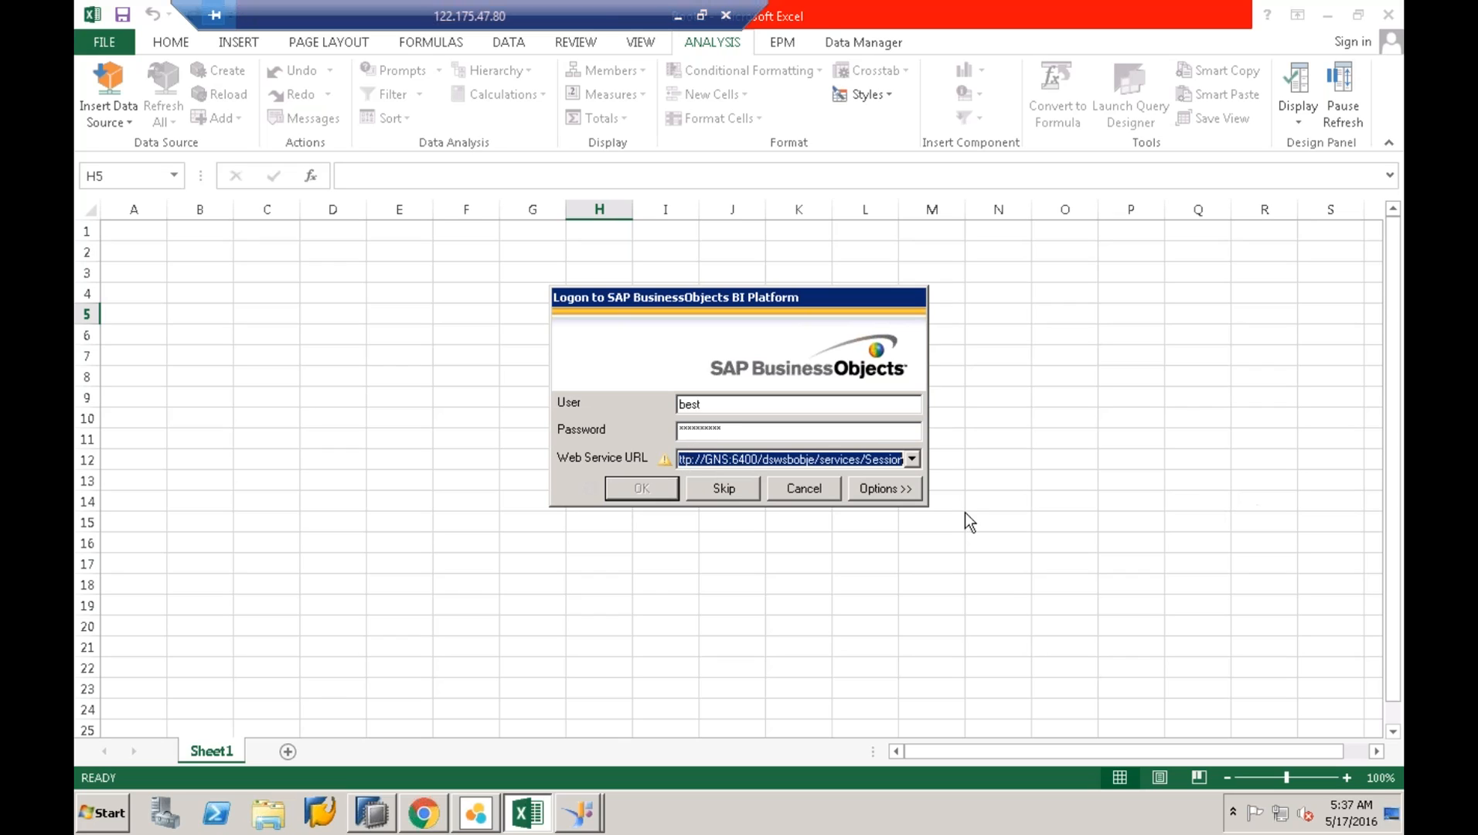
click(889, 462)
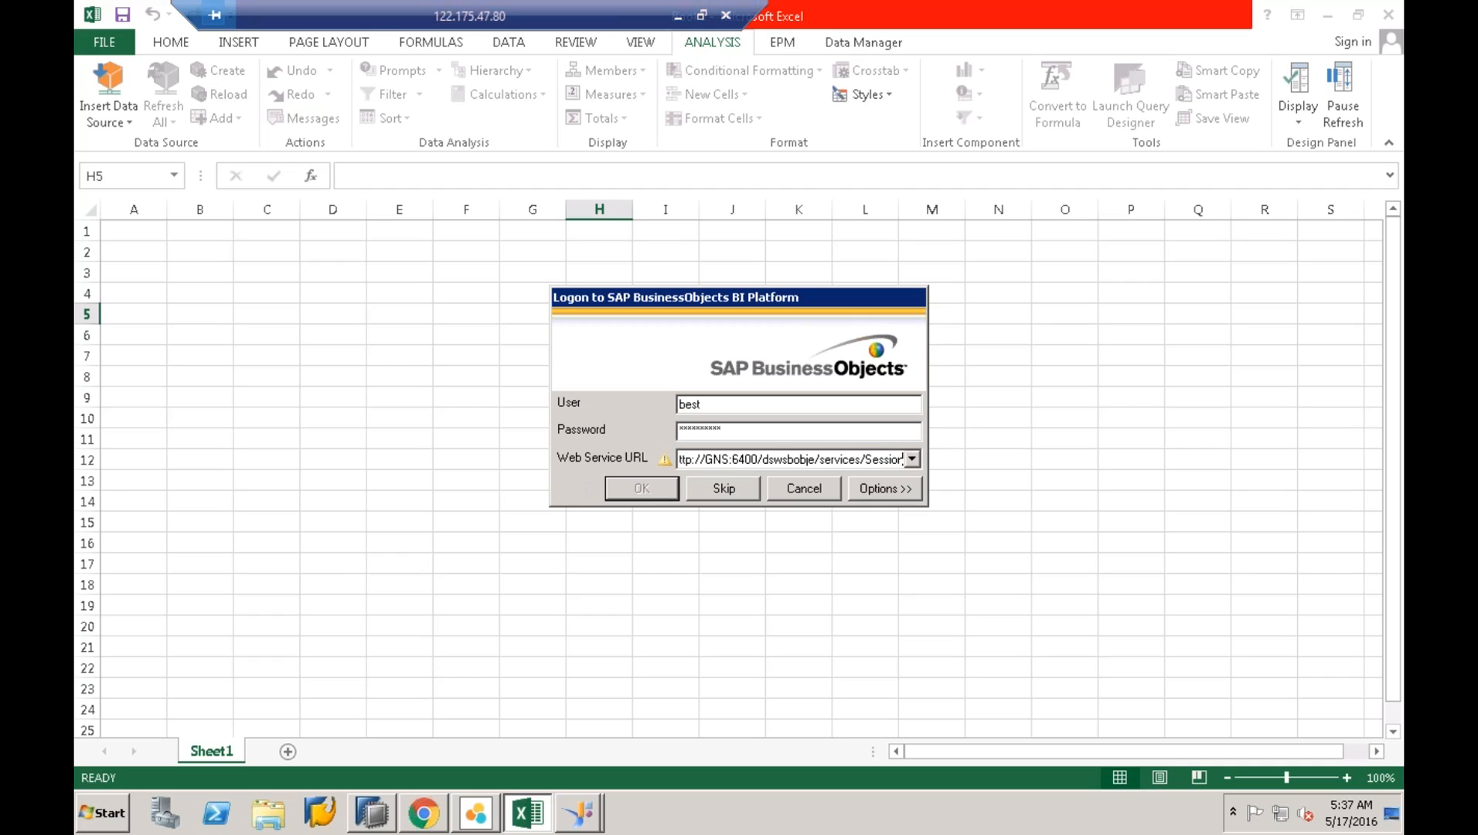
text(n)
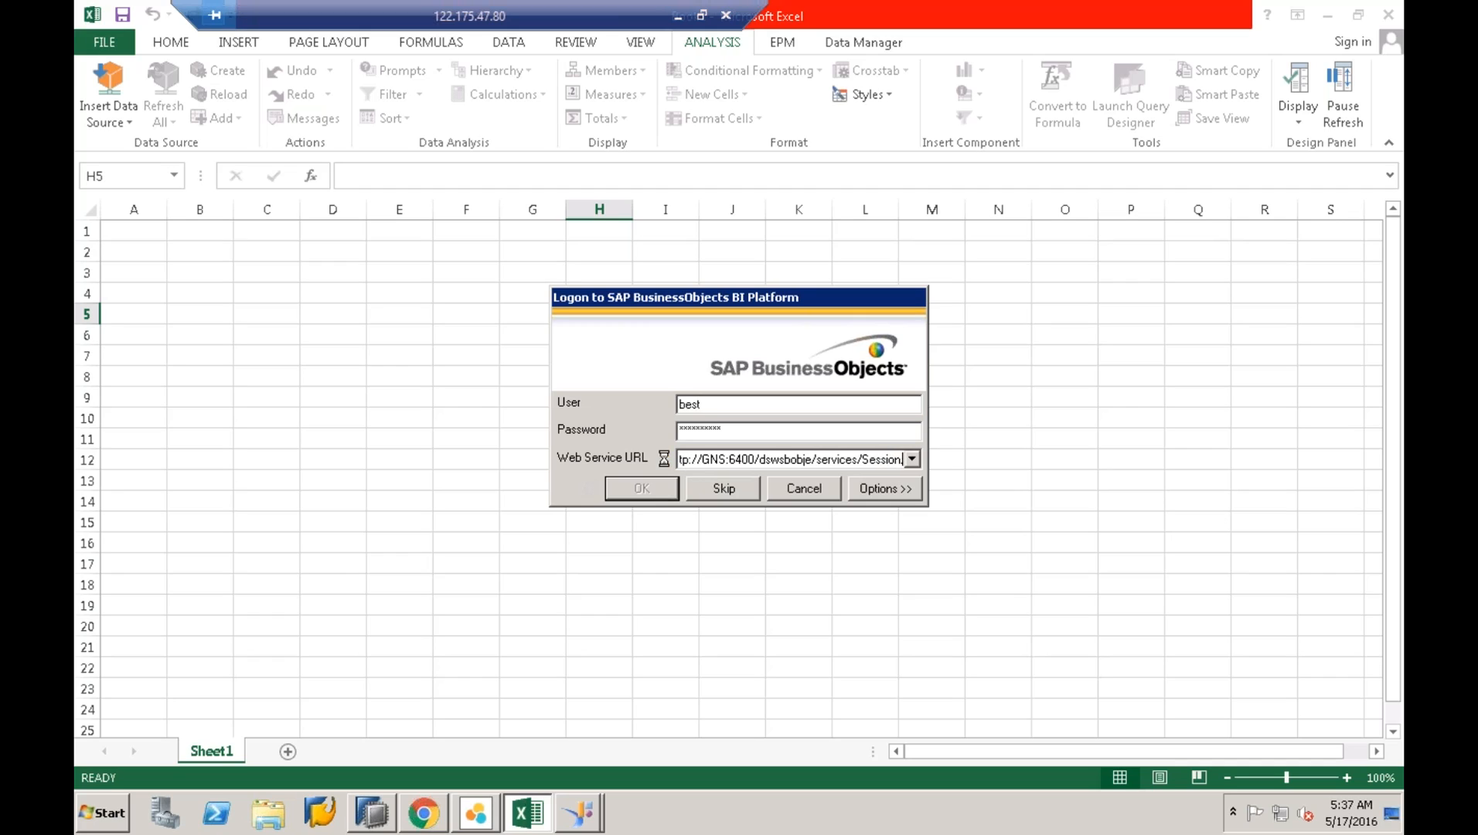
key(BackSpace)
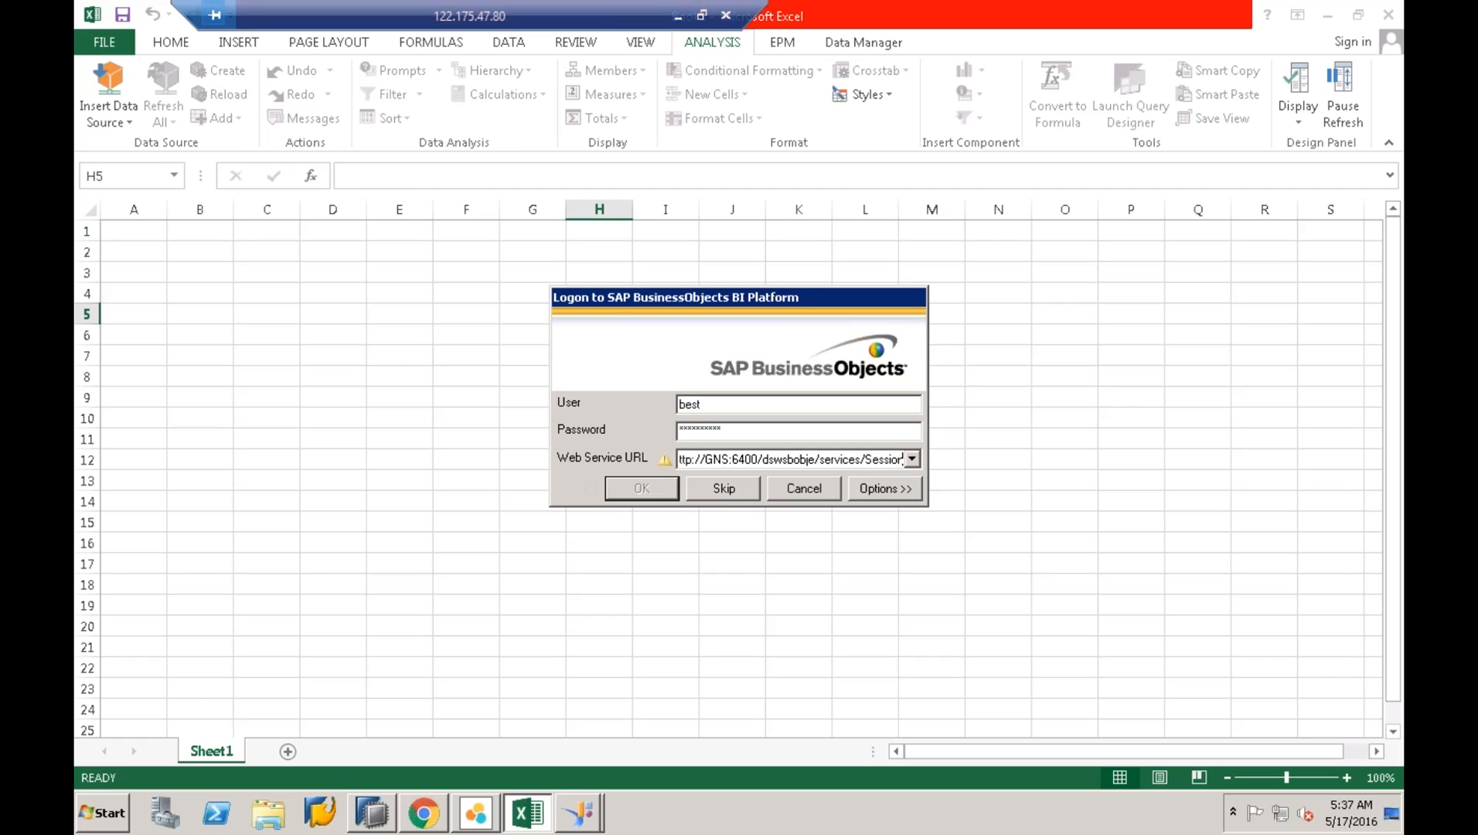
key(Left)
key(Left)
key(Left)
key(Left)
key(Left)
key(Left)
key(Left)
key(Left)
key(Left)
key(Left)
key(Left)
key(Left)
key(Left)
key(Left)
key(Left)
key(Left)
key(Left)
key(Left)
key(Left)
key(Left)
key(BackSpace)
key(BackSpace)
key(BackSpace)
key(BackSpace)
text(8080)
key(BackSpace)
key(BackSpace)
key(BackSpace)
key(BackSpace)
text(6400)
drag(773, 459, 513, 455)
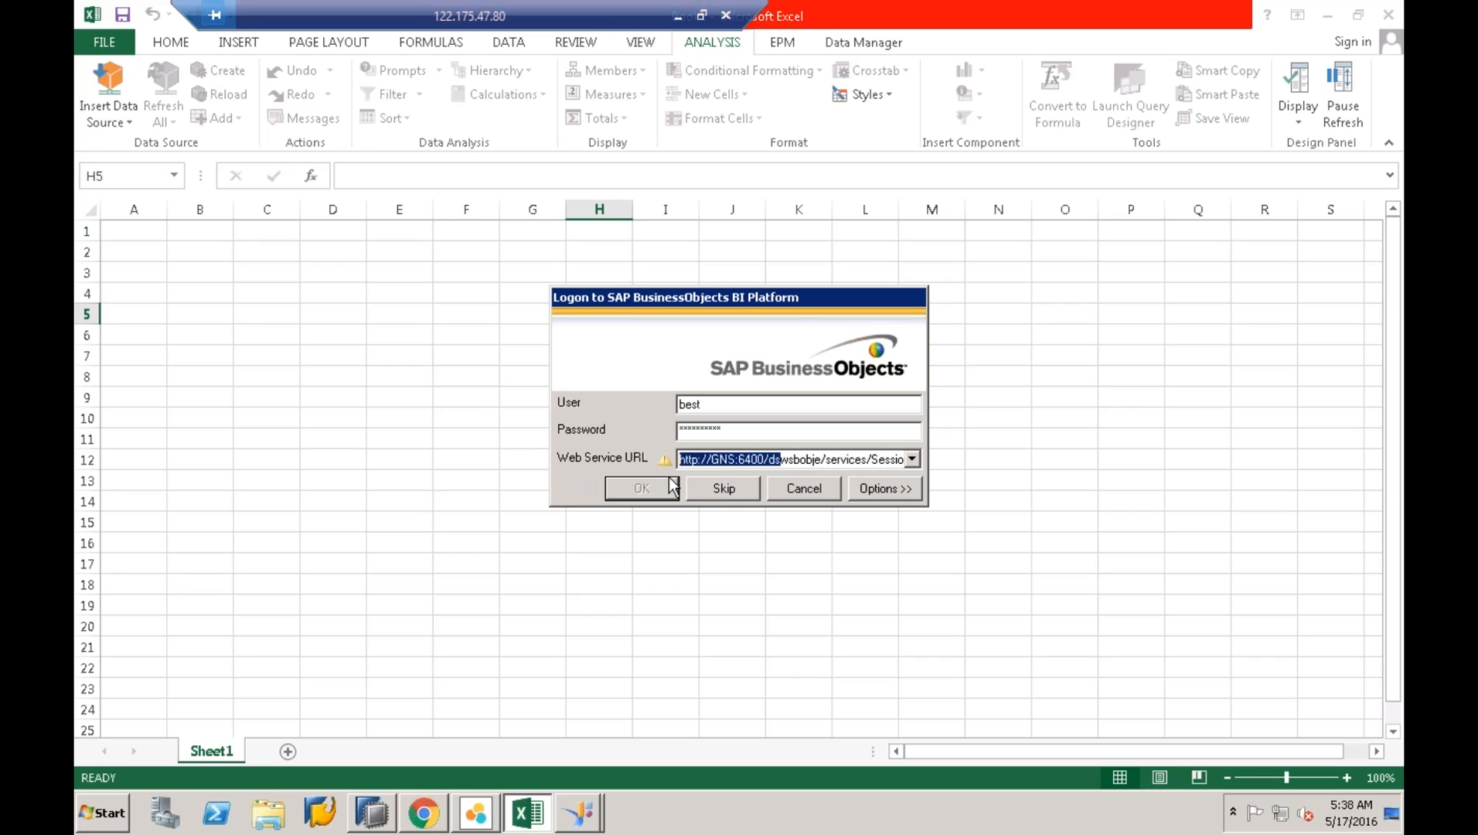
click(711, 461)
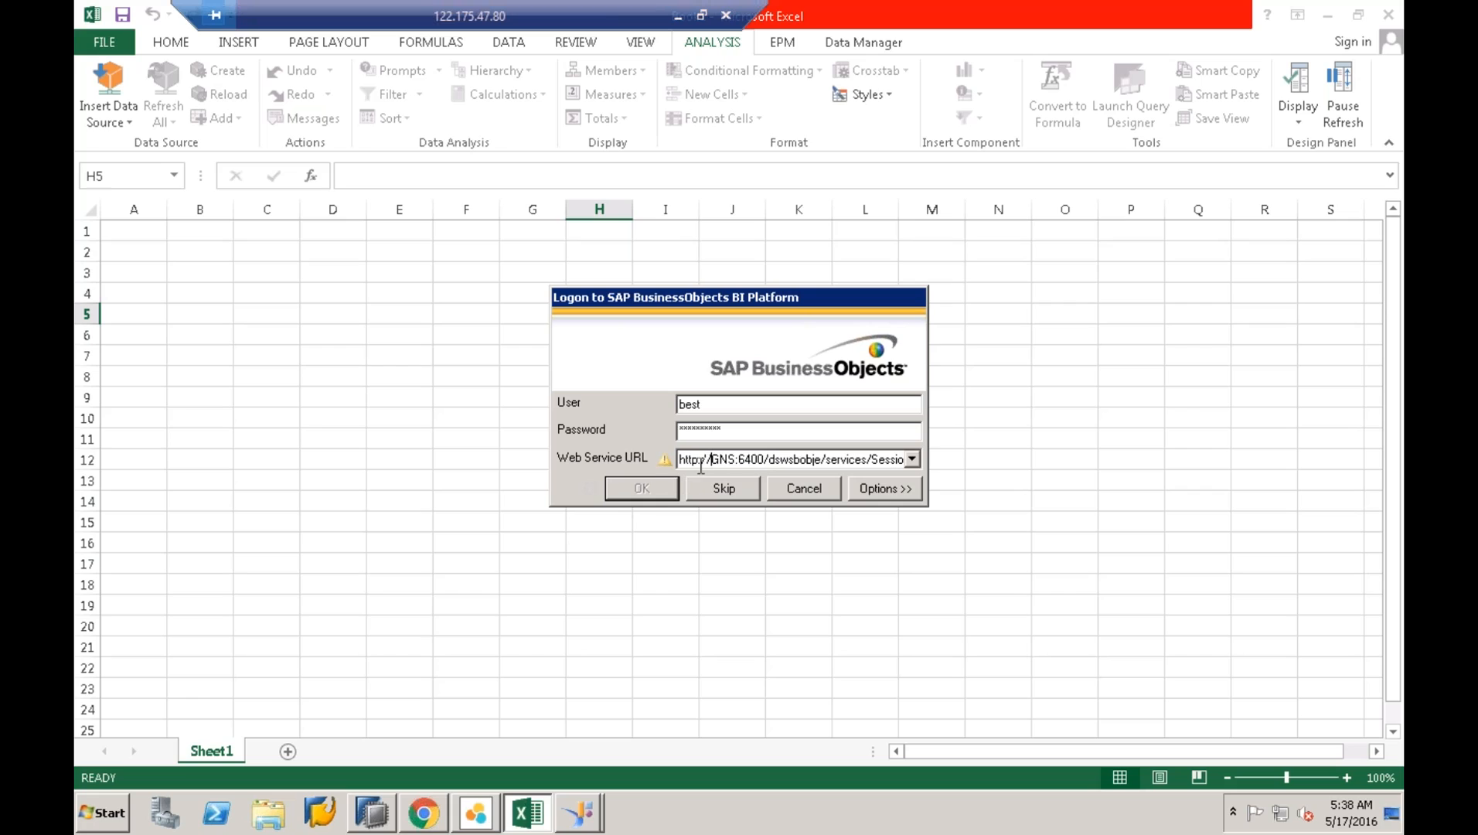
- Show the desktop and select the sql1 and HDB folders
mouse_move(668, 467)
right_click(690, 802)
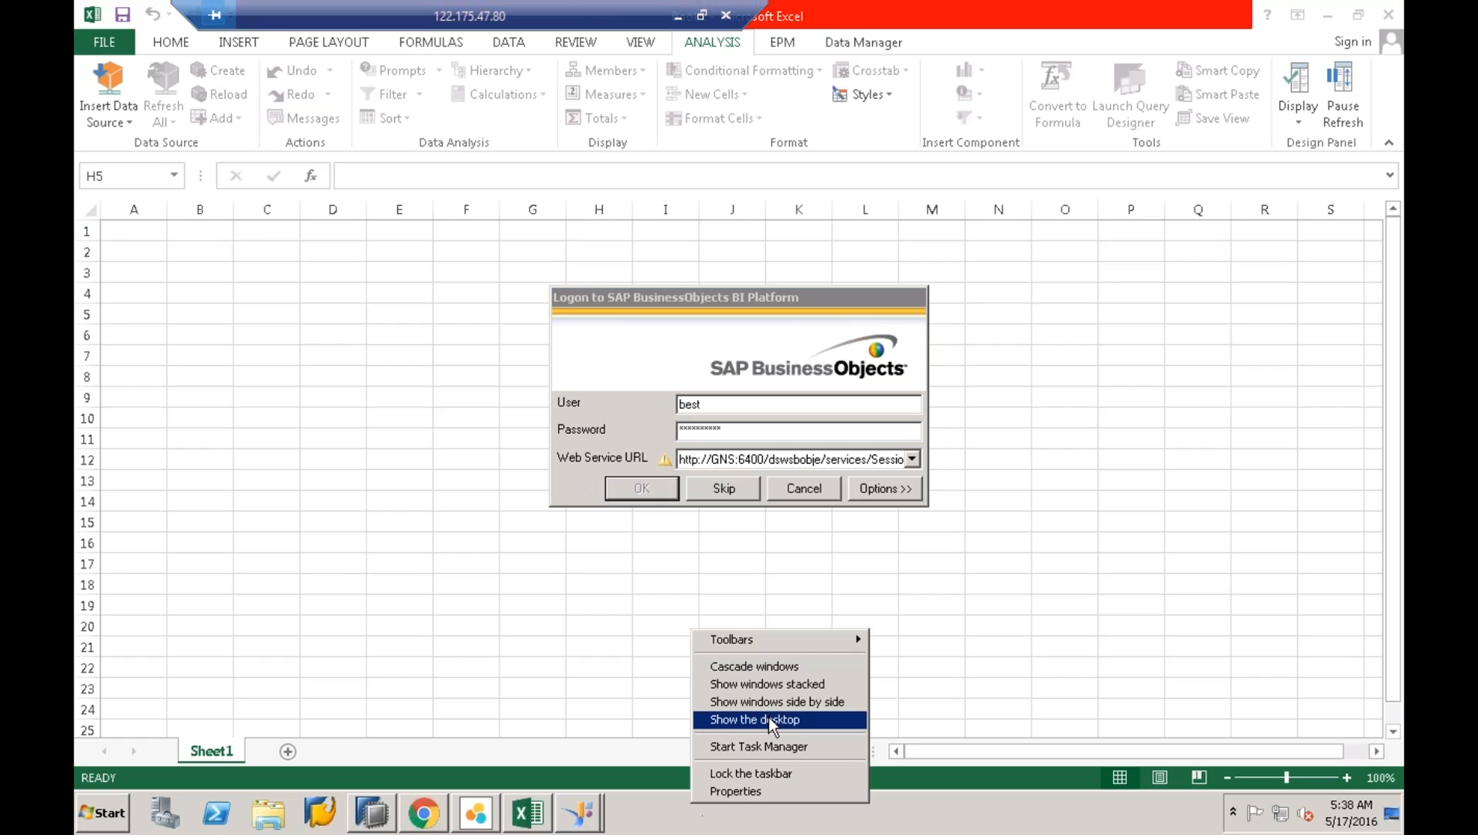
click(767, 720)
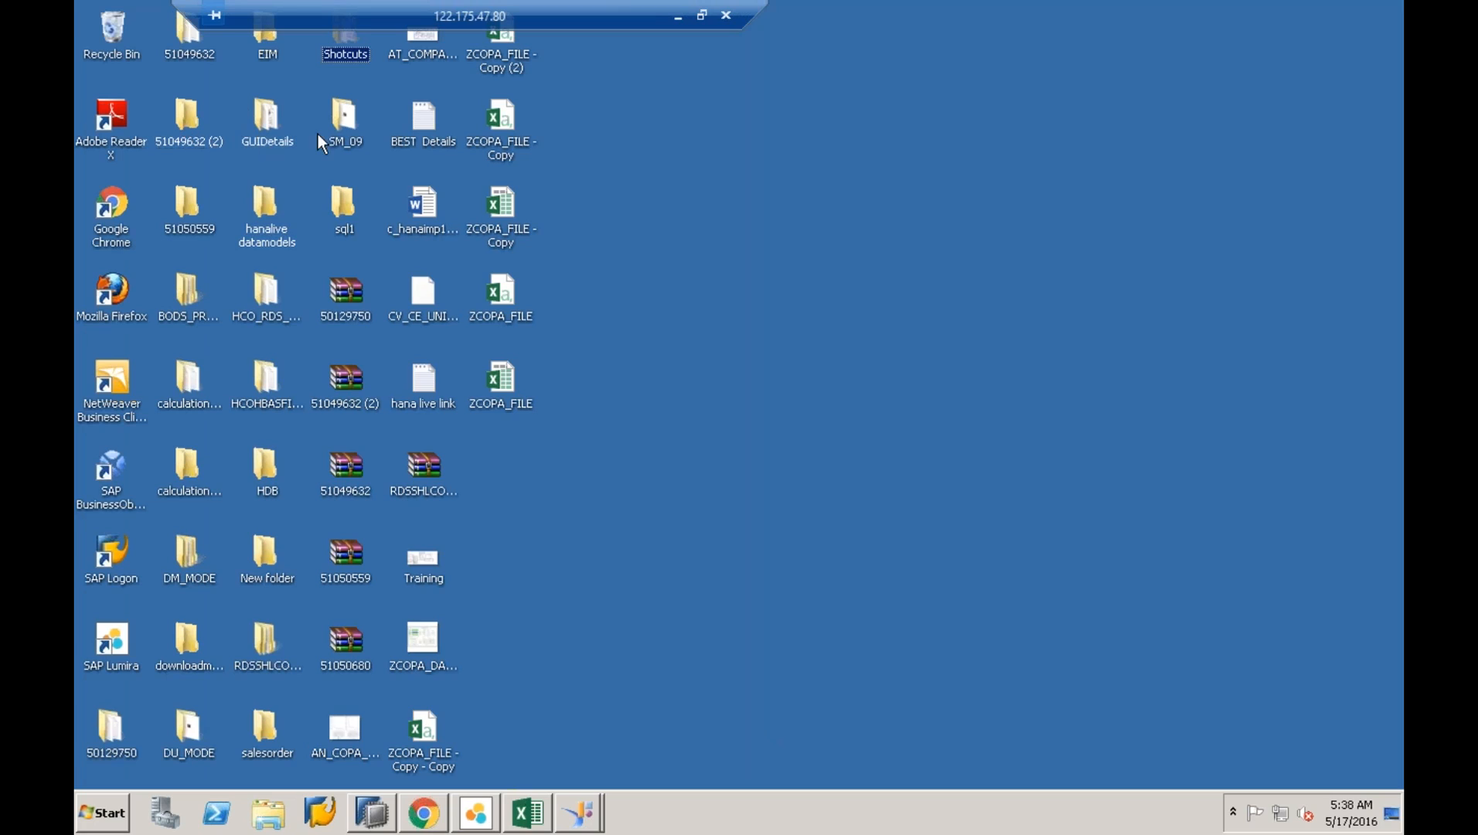
click(339, 213)
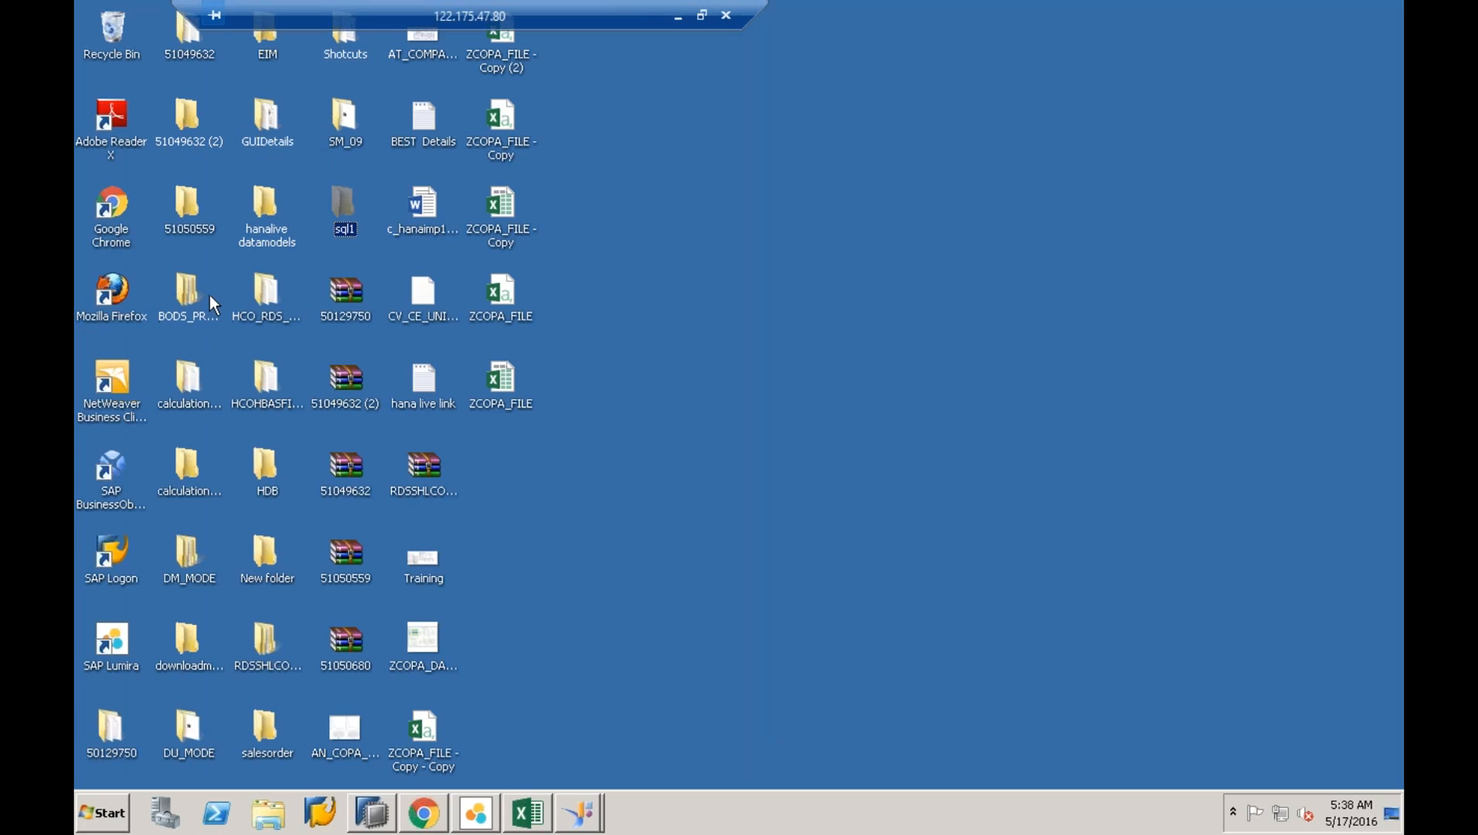
click(264, 464)
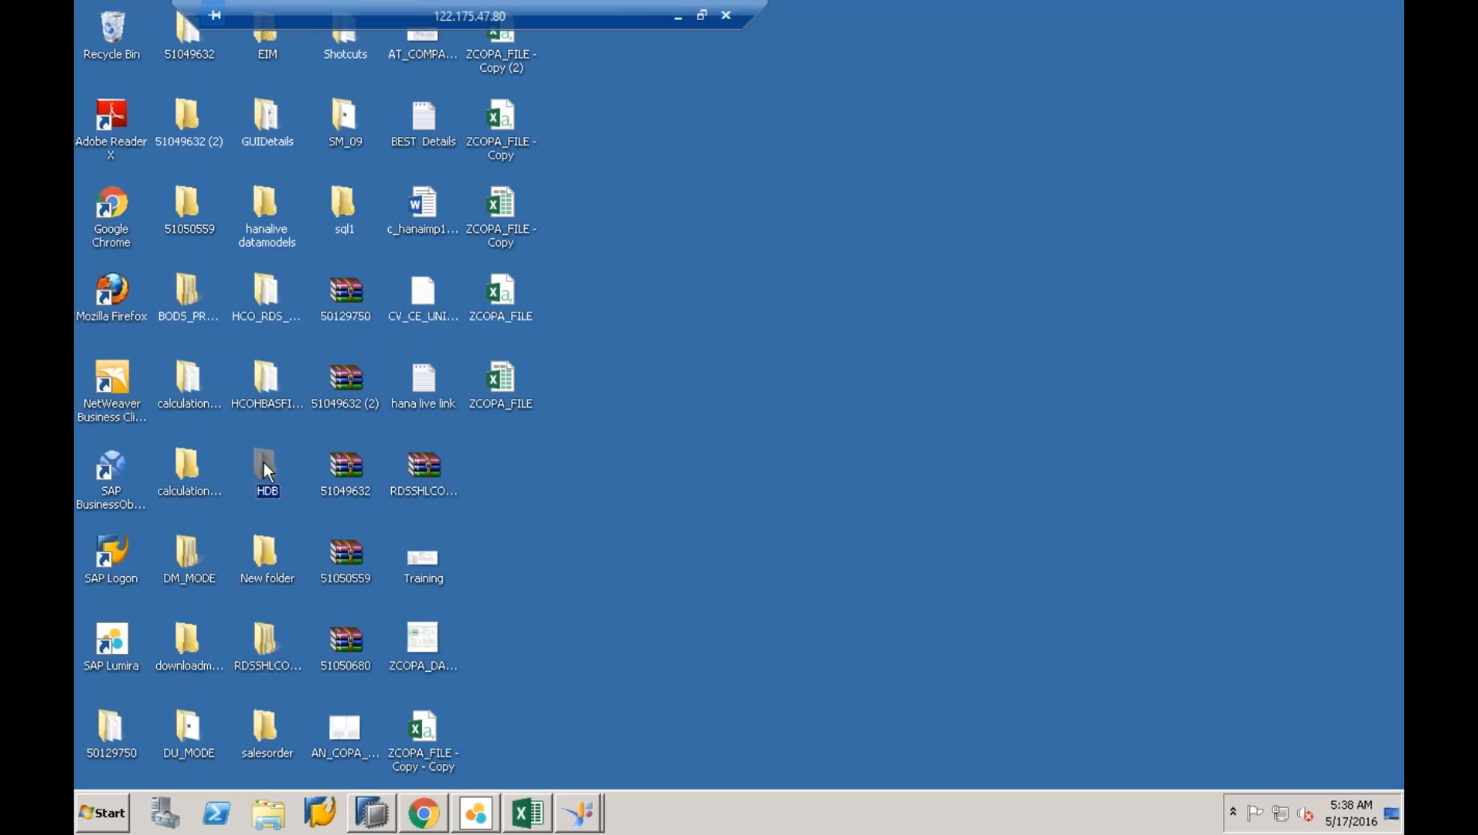
mouse_move(274, 386)
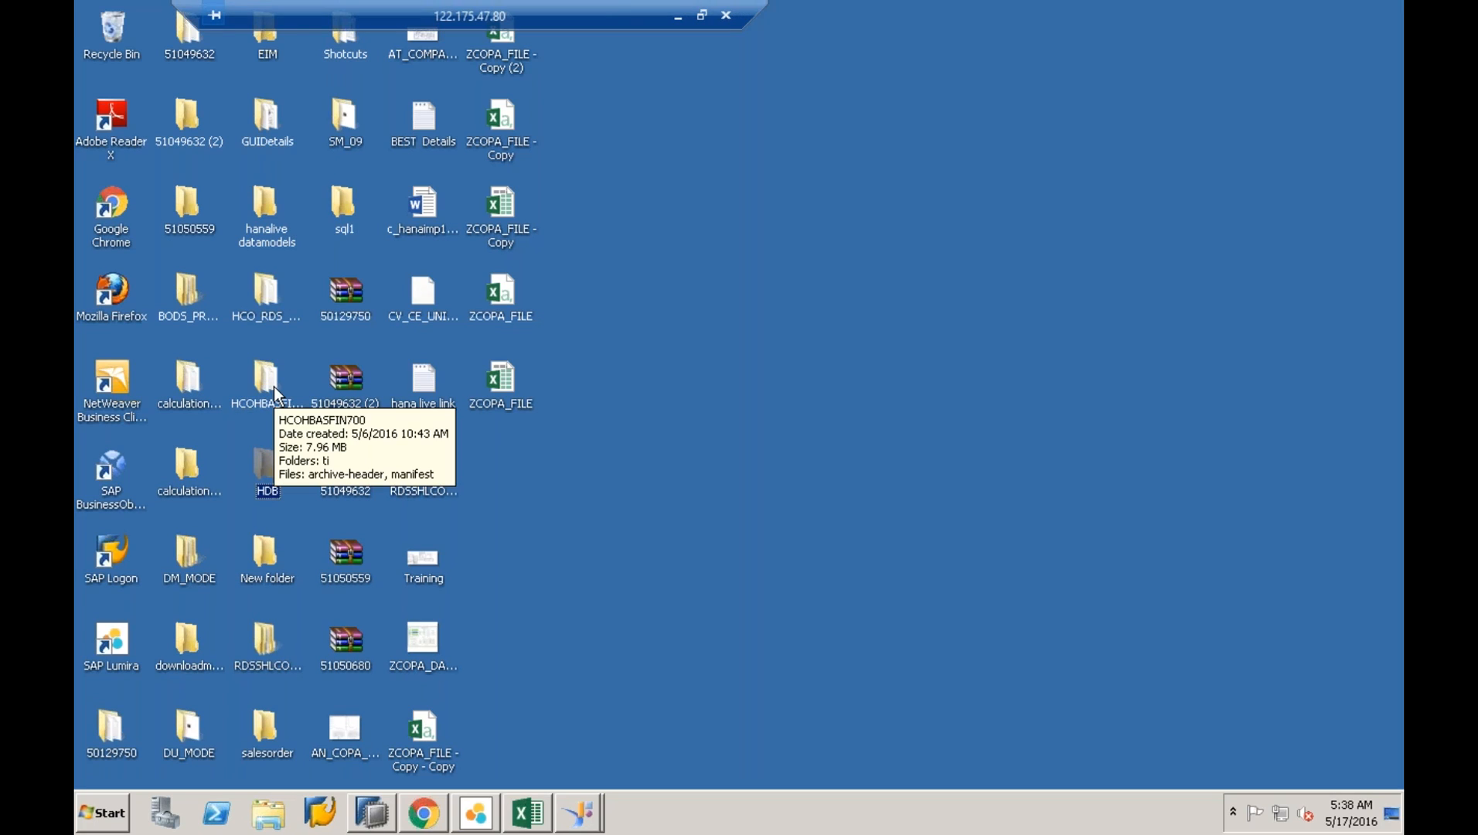
- Return to Excel, skip the BI platform logon, and move the remote session bar aside
click(425, 813)
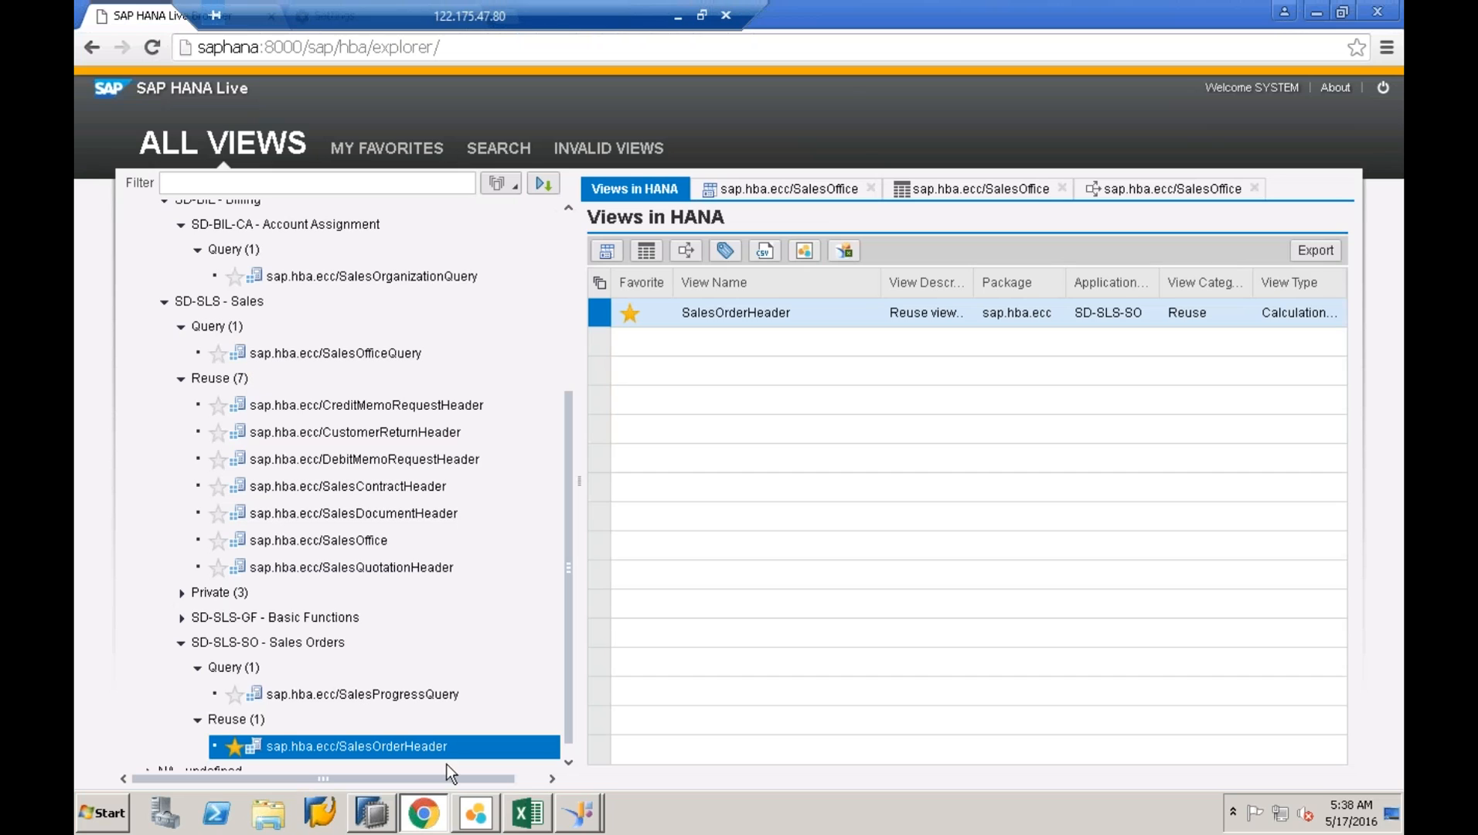
click(1317, 13)
click(718, 484)
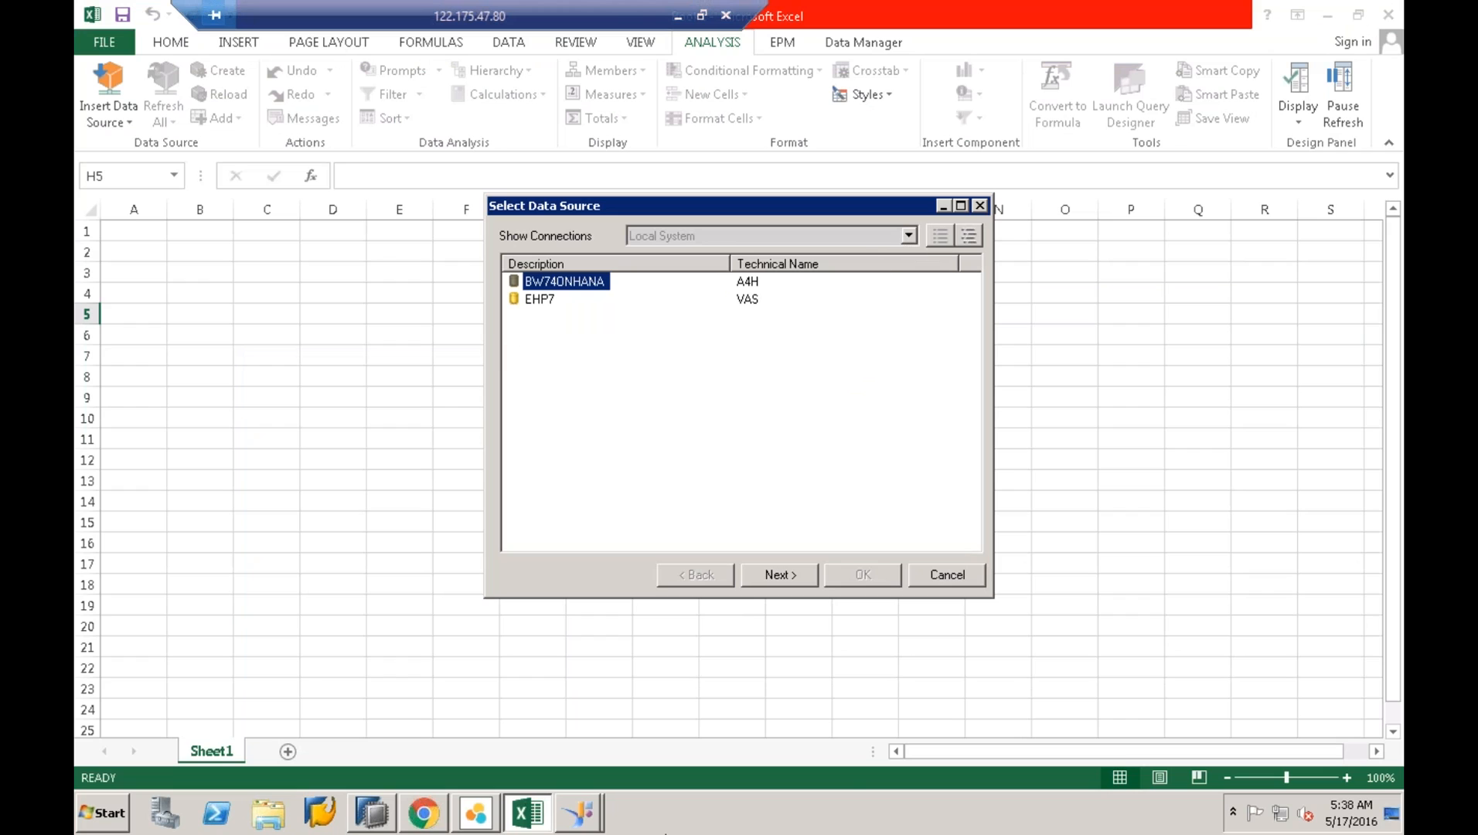
right_click(674, 827)
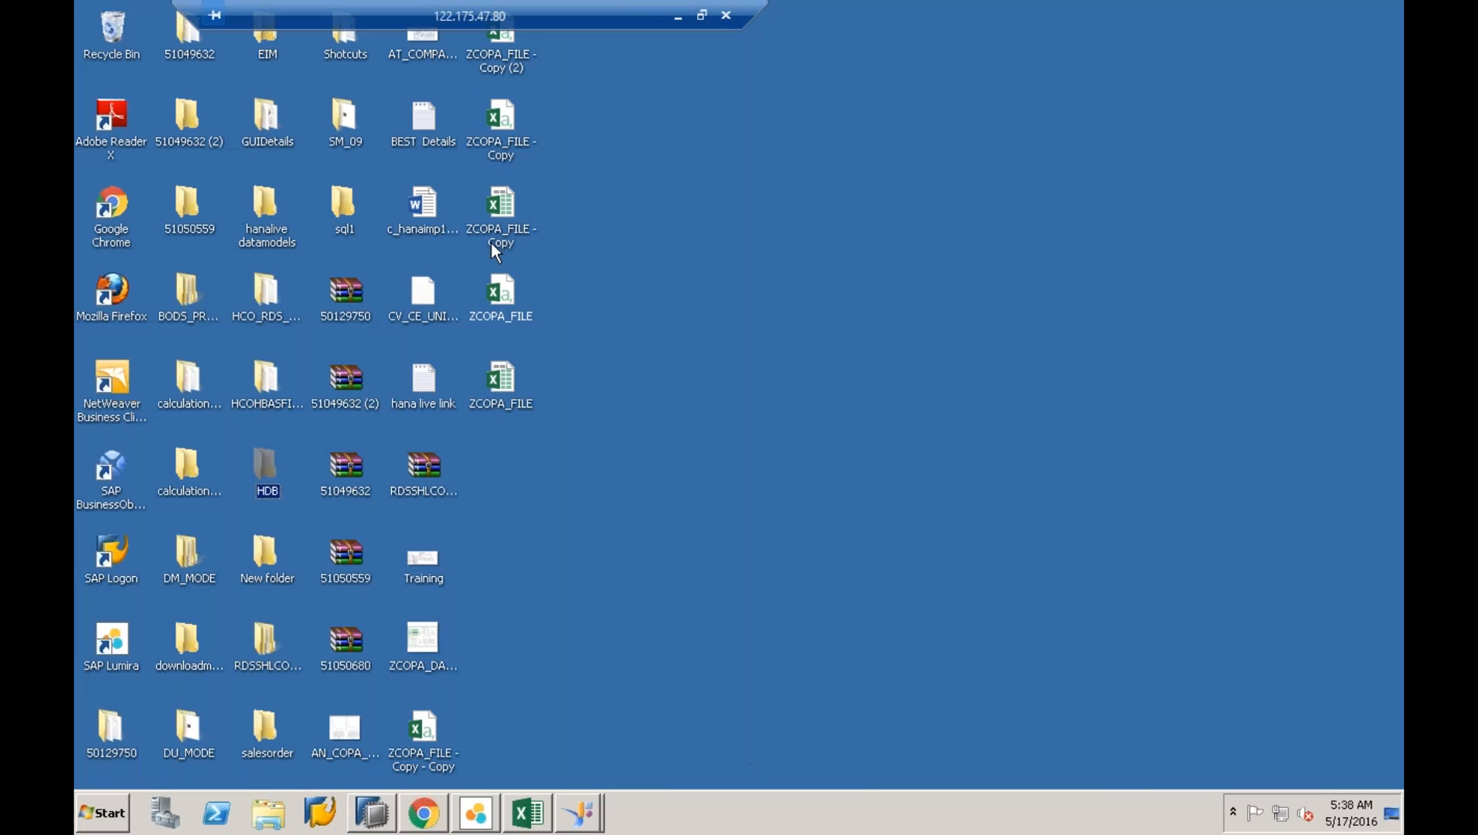
drag(430, 14, 863, 14)
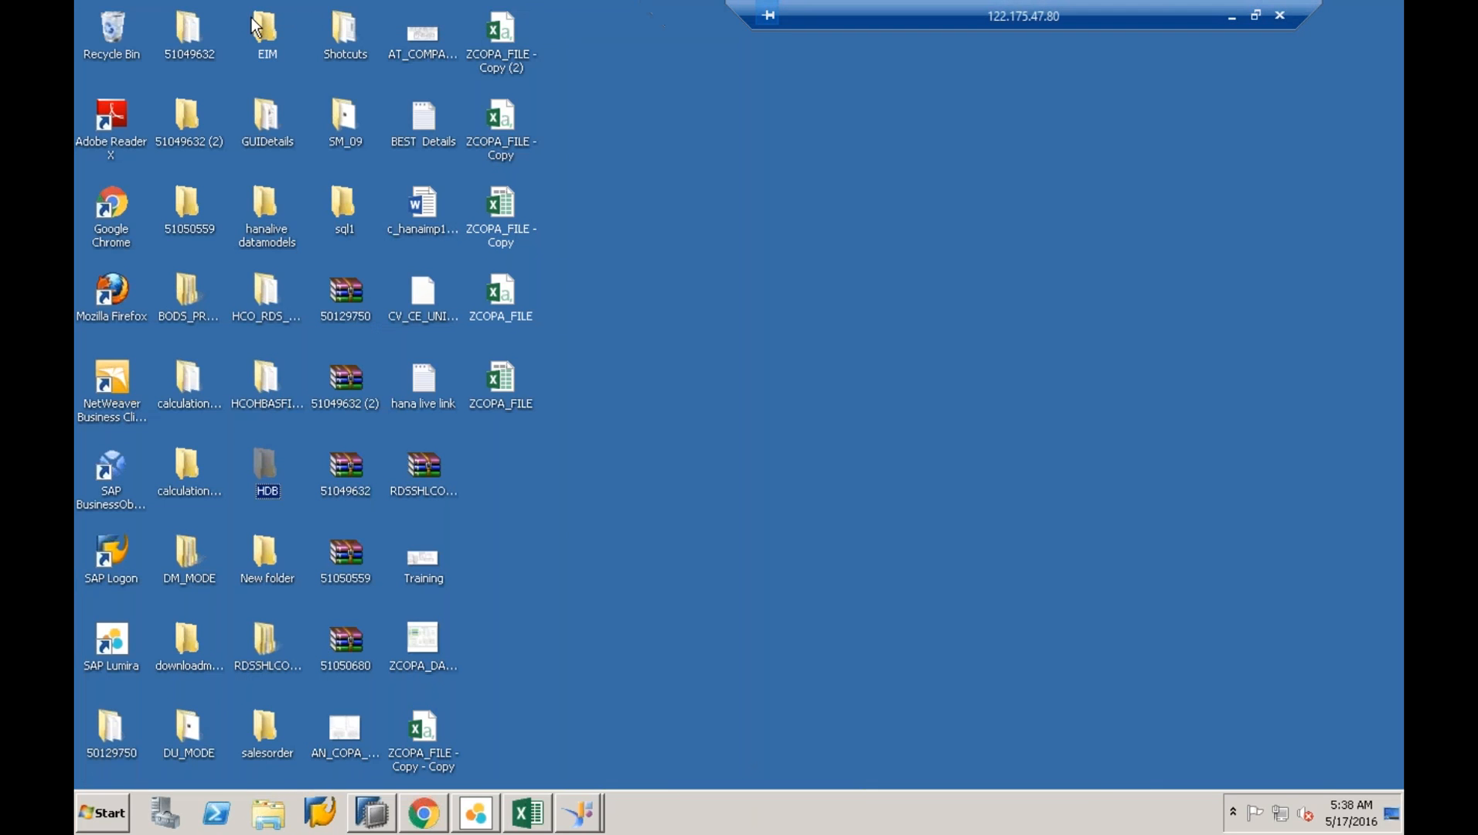
- From the Shotcuts folder, launch the BI Platform Central Management Console shortcut in Internet Explorer
double_click(345, 44)
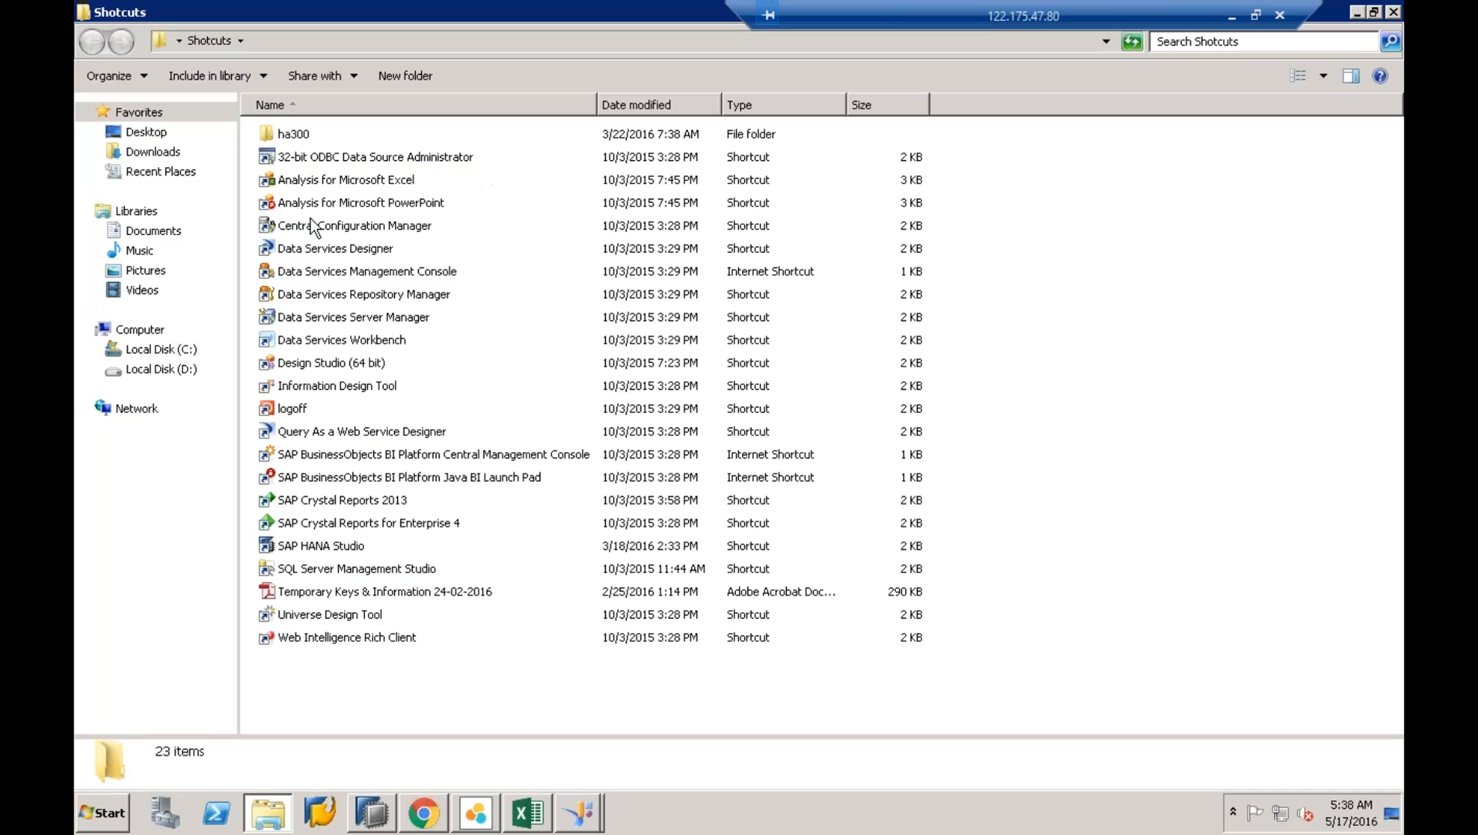
click(333, 303)
click(343, 317)
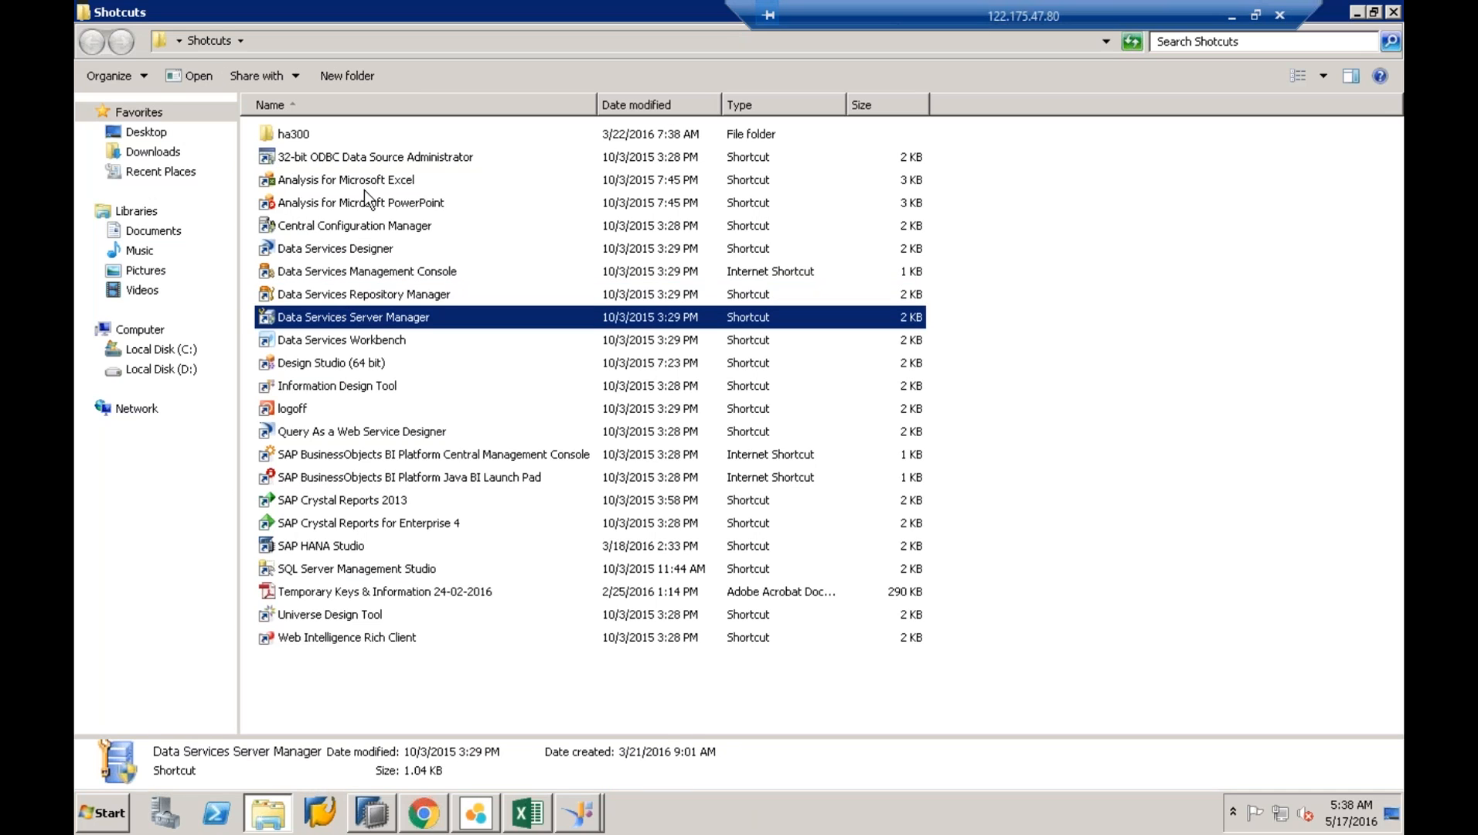
click(365, 267)
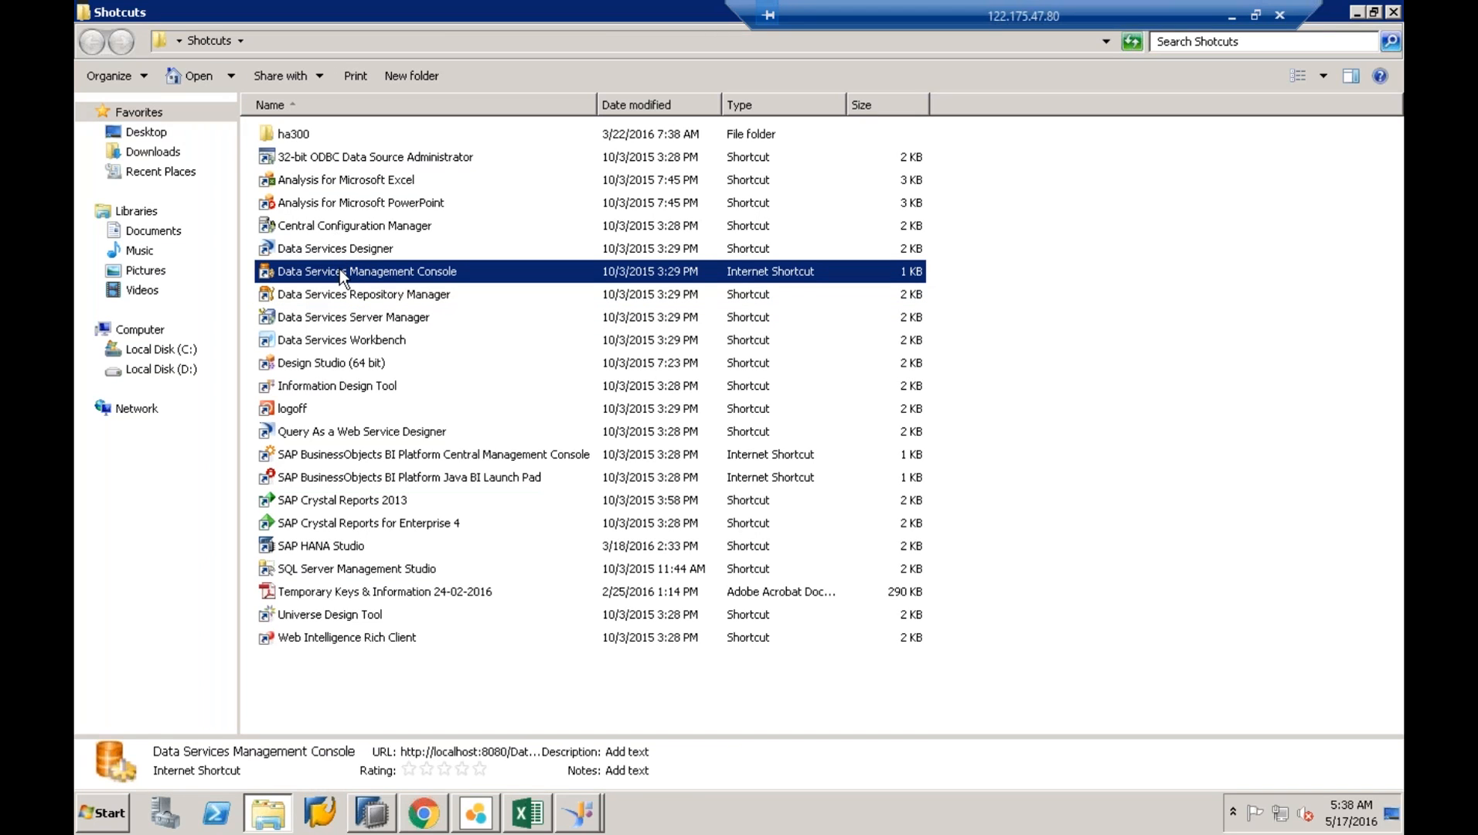
click(353, 456)
click(379, 435)
click(379, 449)
double_click(355, 454)
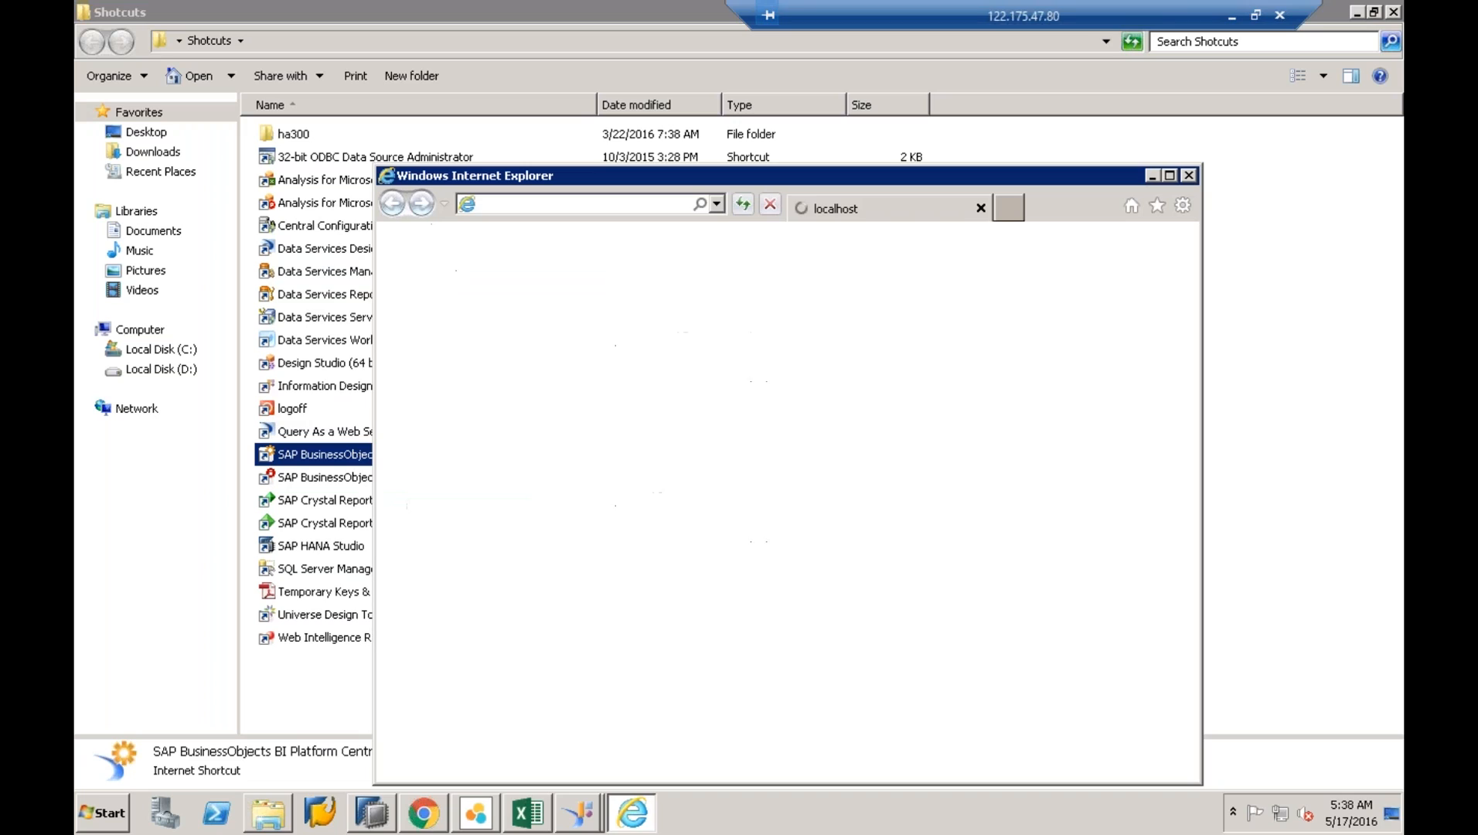
- Glance at the browser's address history, then close Internet Explorer
click(718, 204)
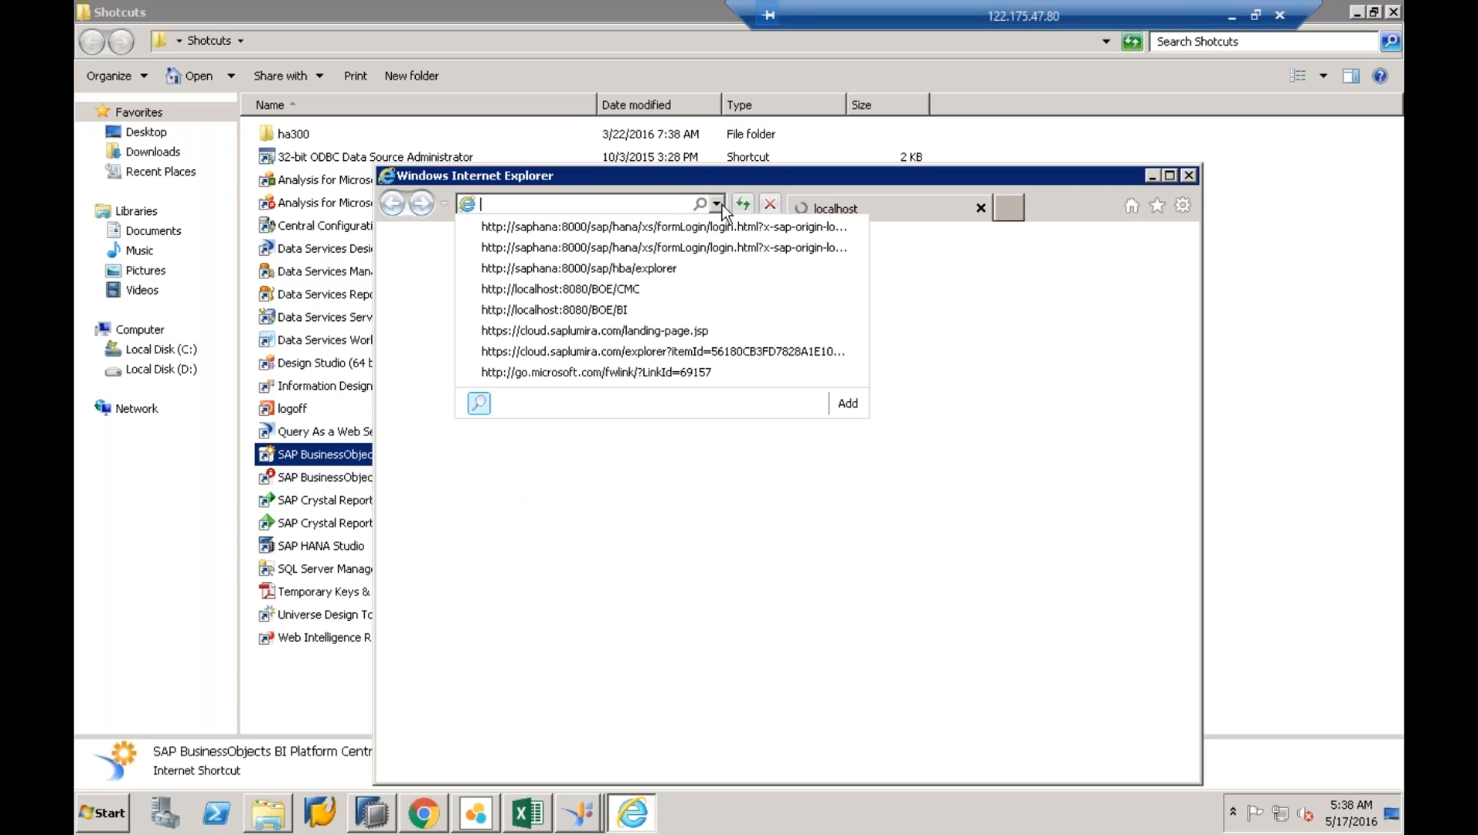
click(688, 171)
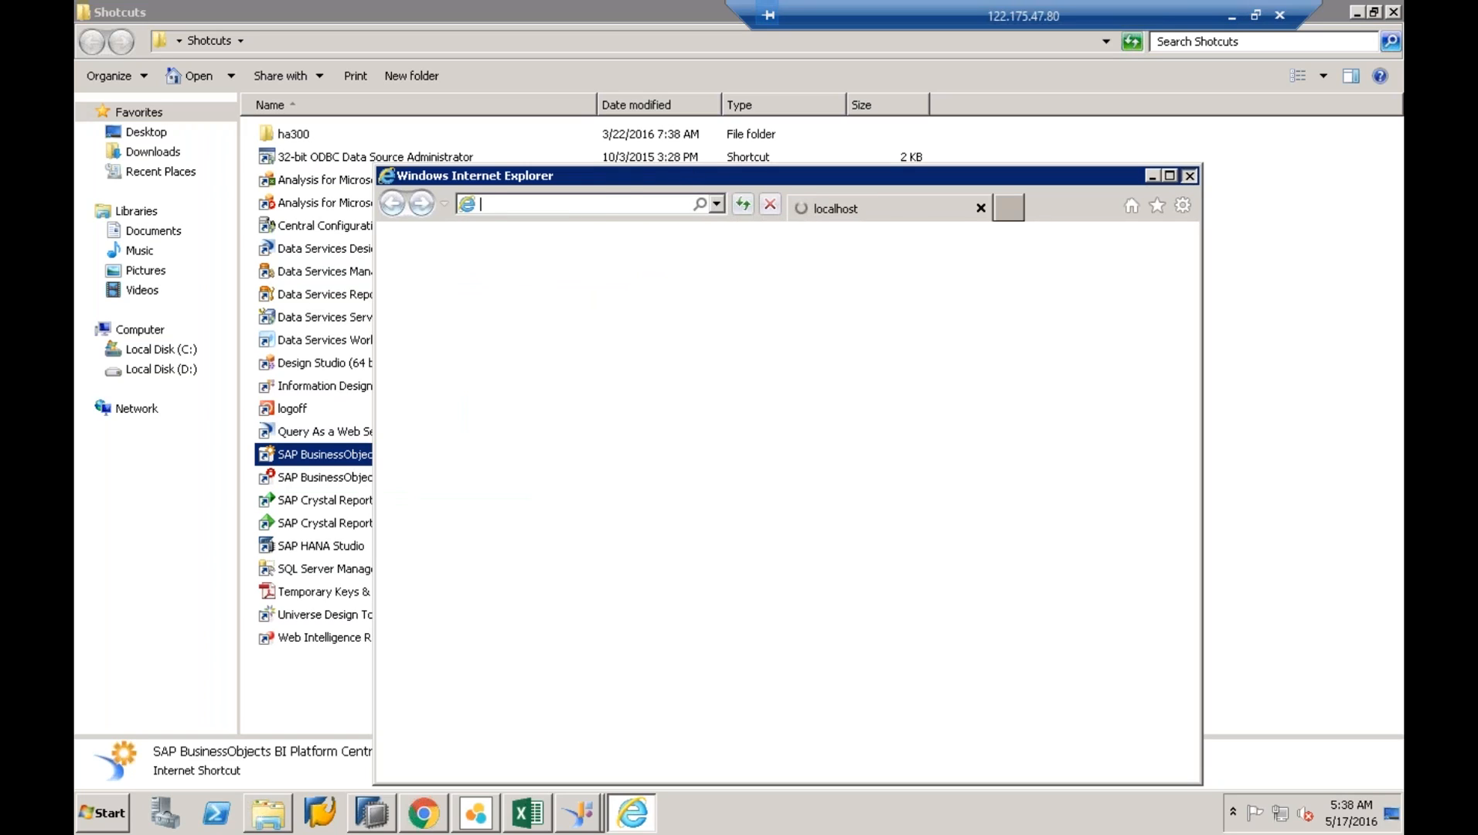
click(1189, 175)
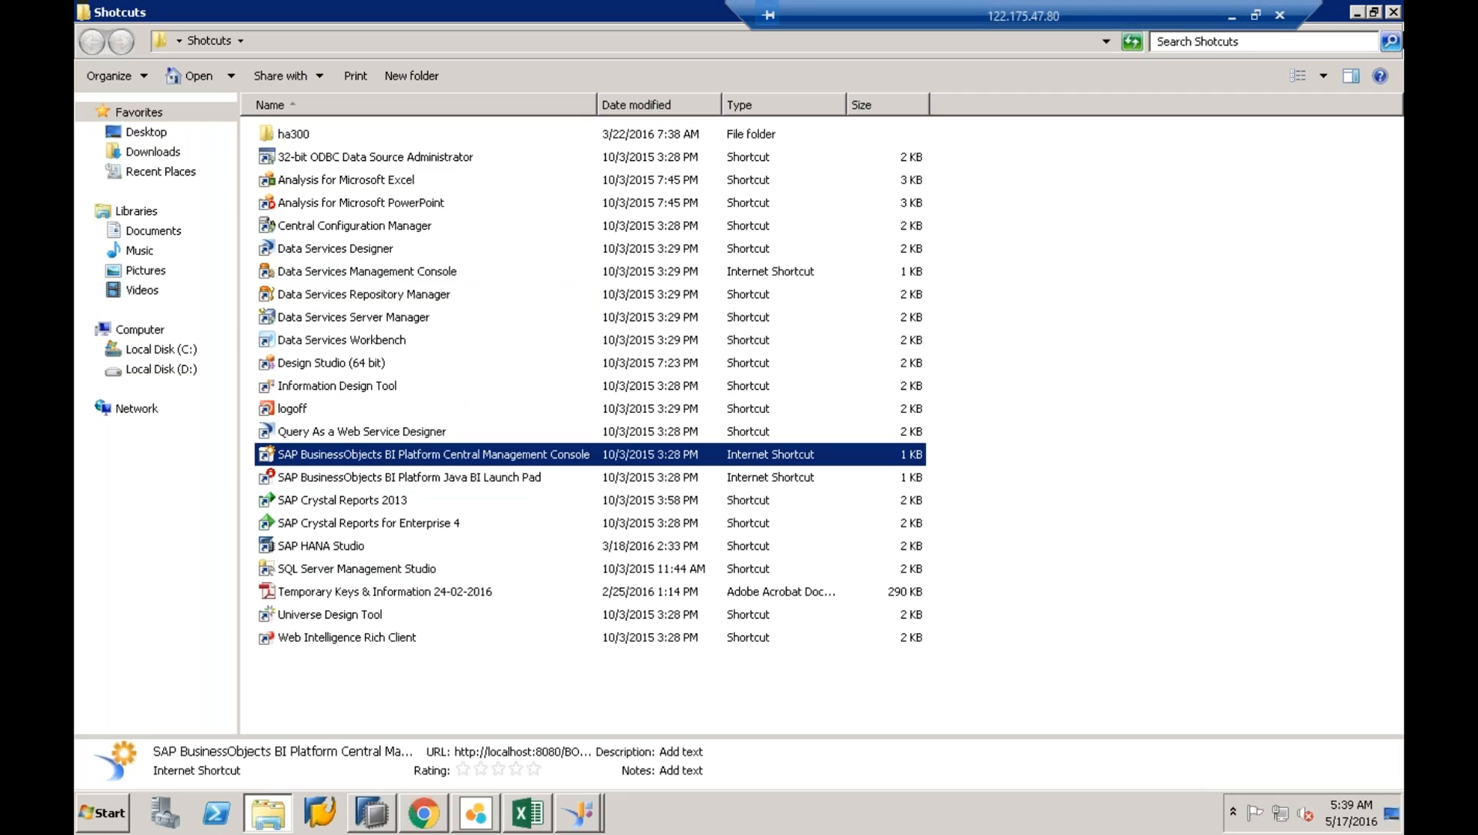
- Window the current remote session and start Remote Desktop Connection via mstsc
click(1254, 16)
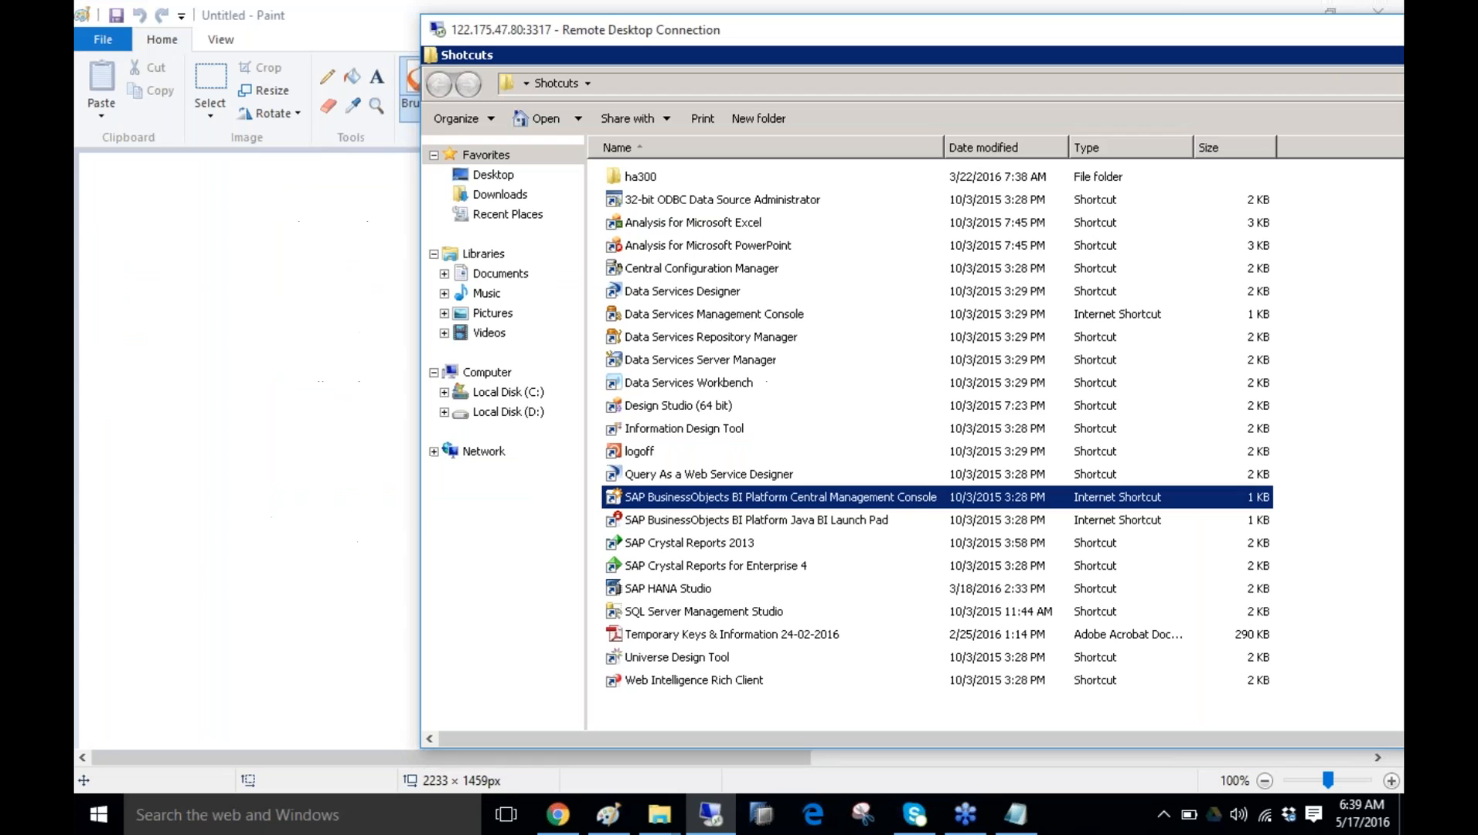
key(super)
text(mstsc)
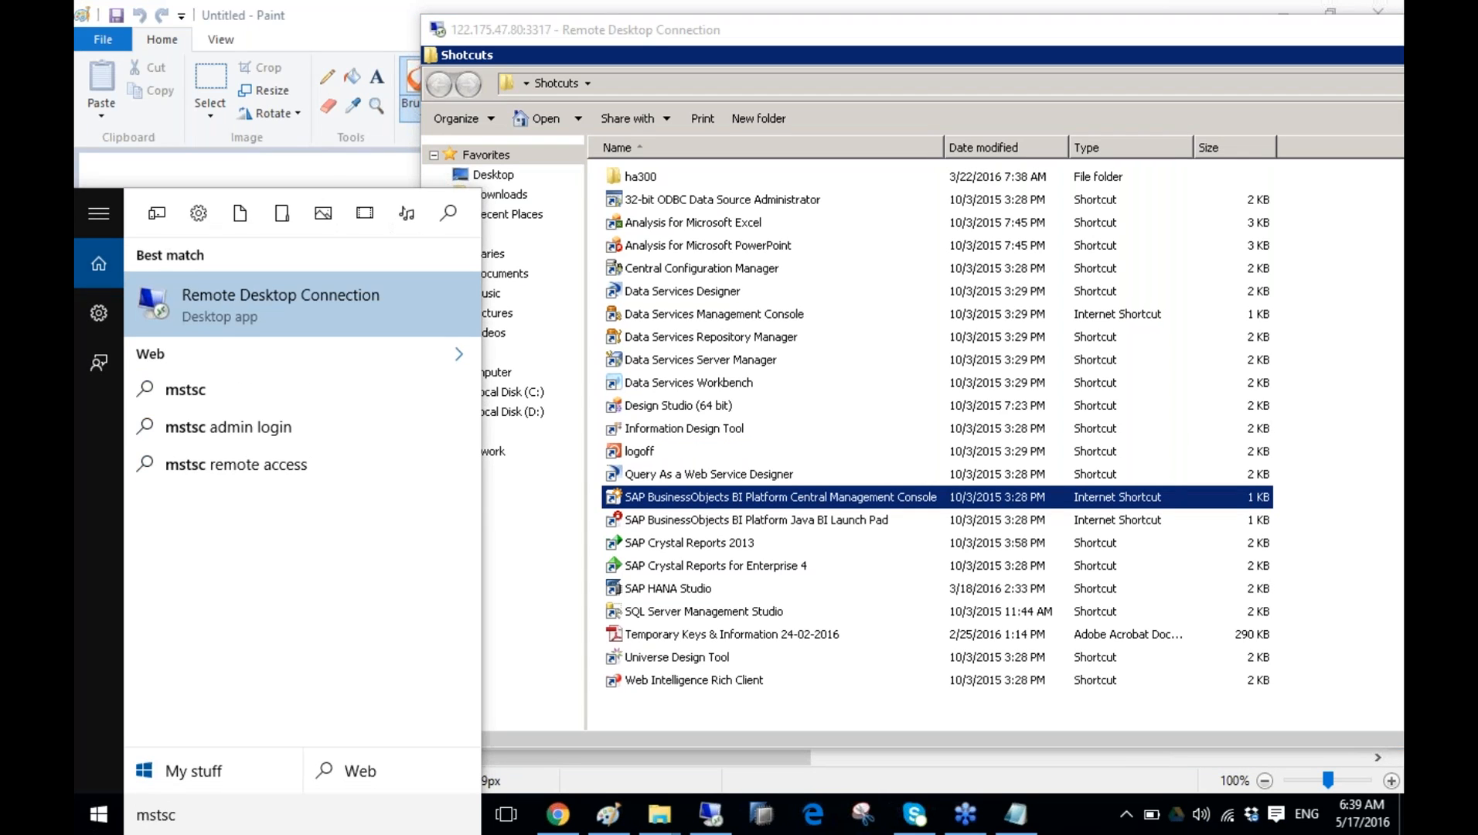
click(247, 313)
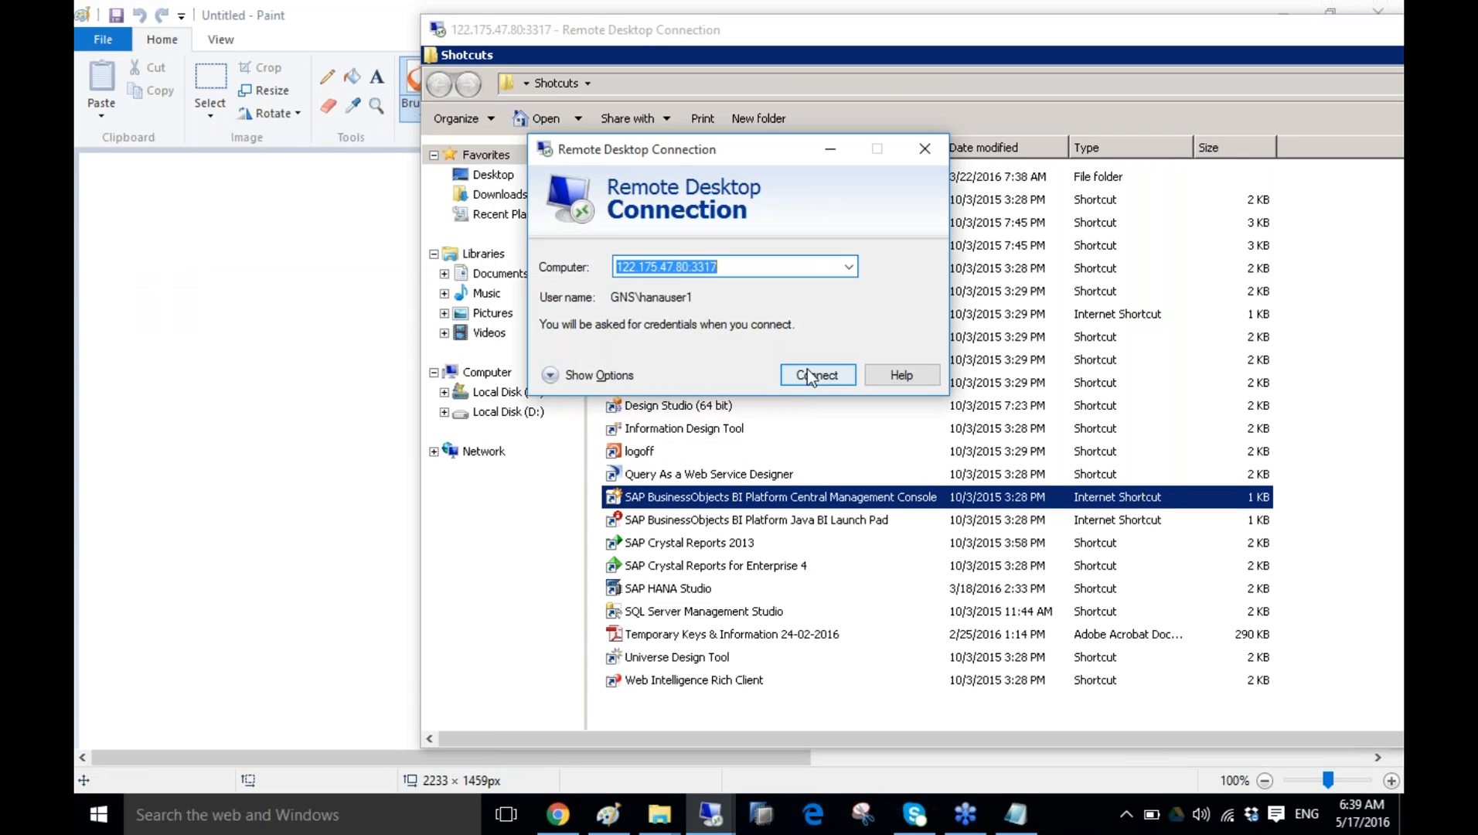
- Connect to 122.175.47.80 as administrator with the account password
click(801, 375)
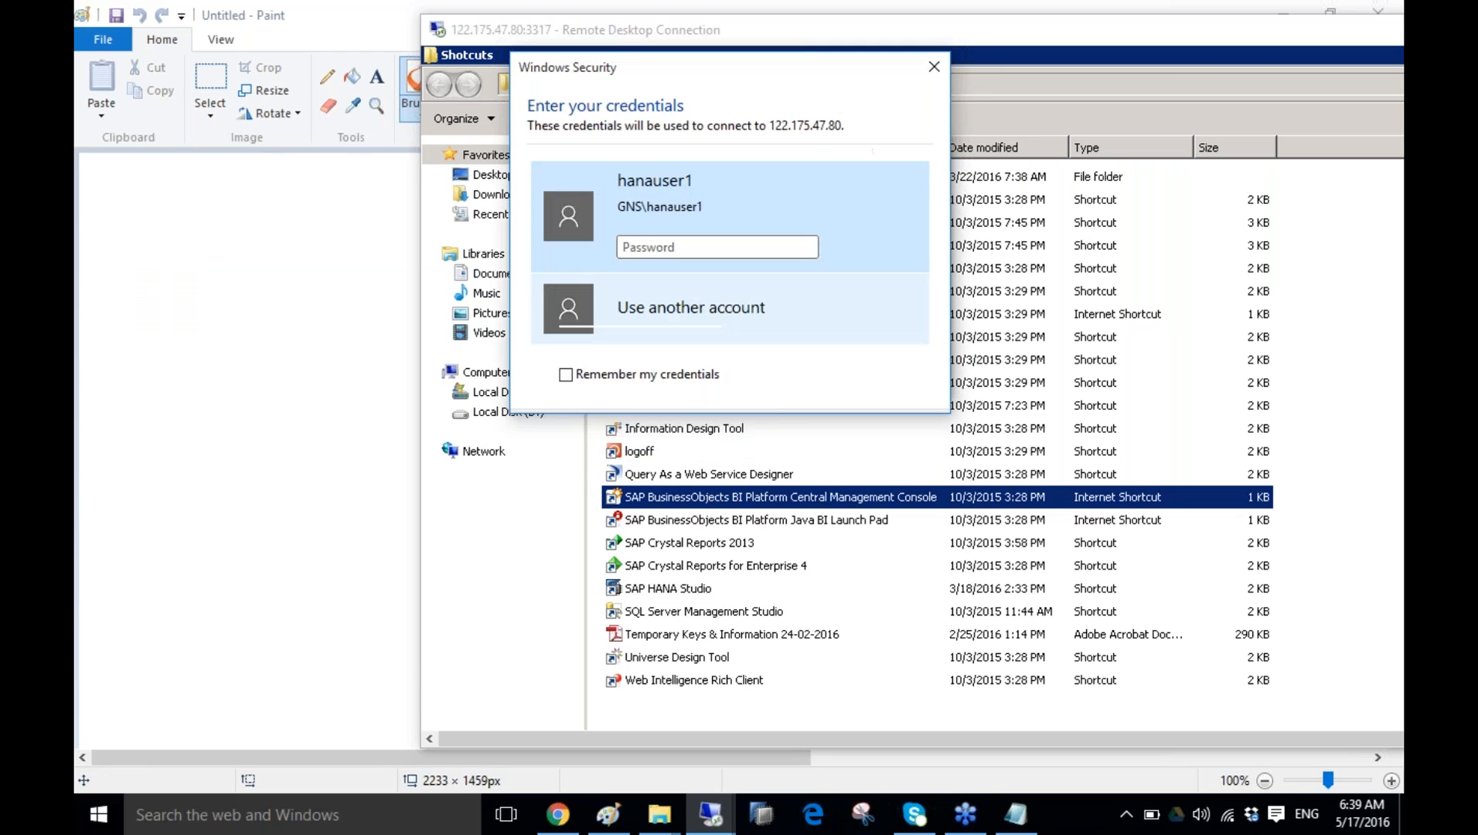
text(administrato)
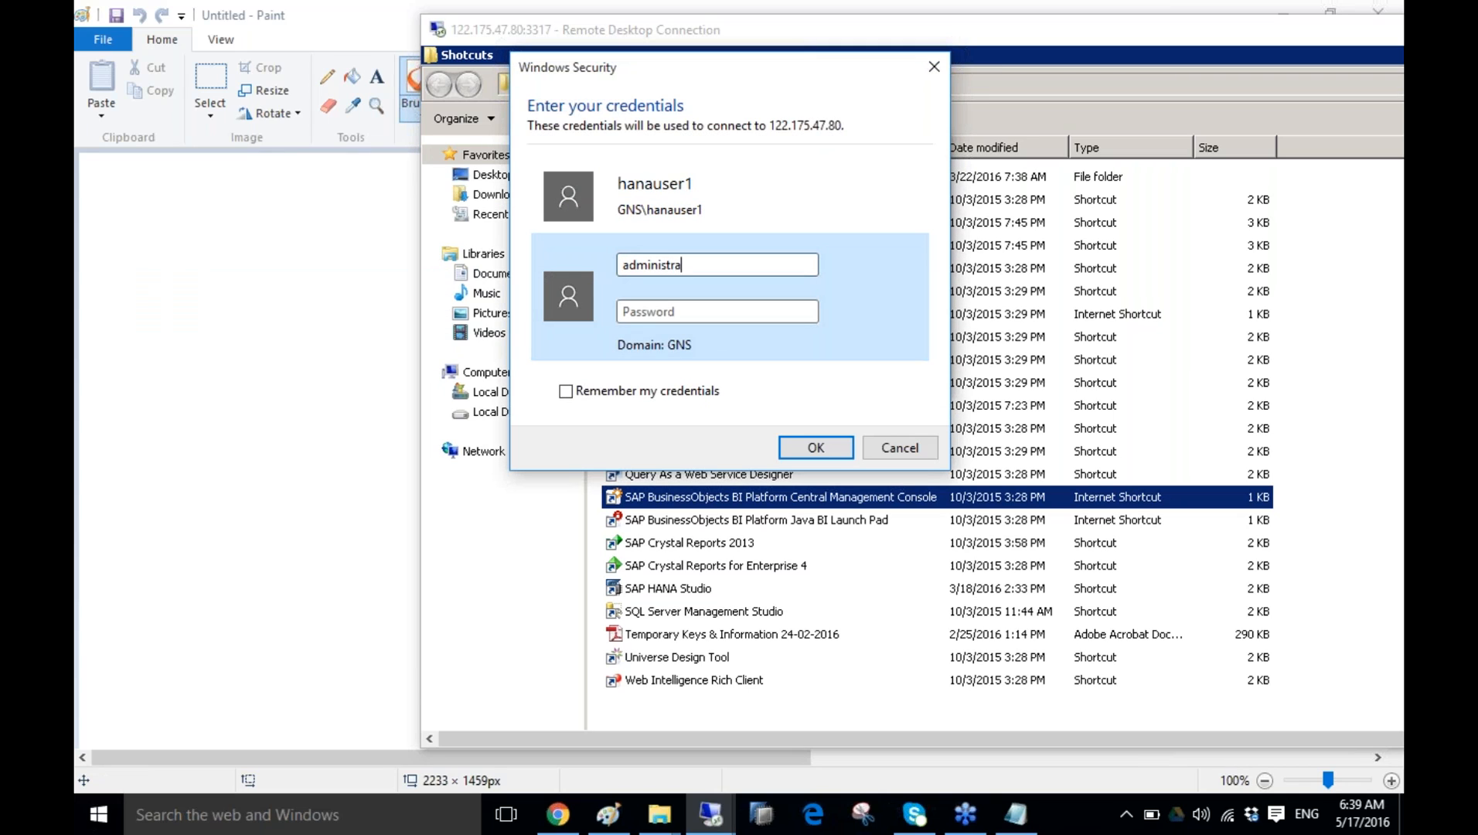
text(r)
key(Tab)
text(••••••••••)
key(Return)
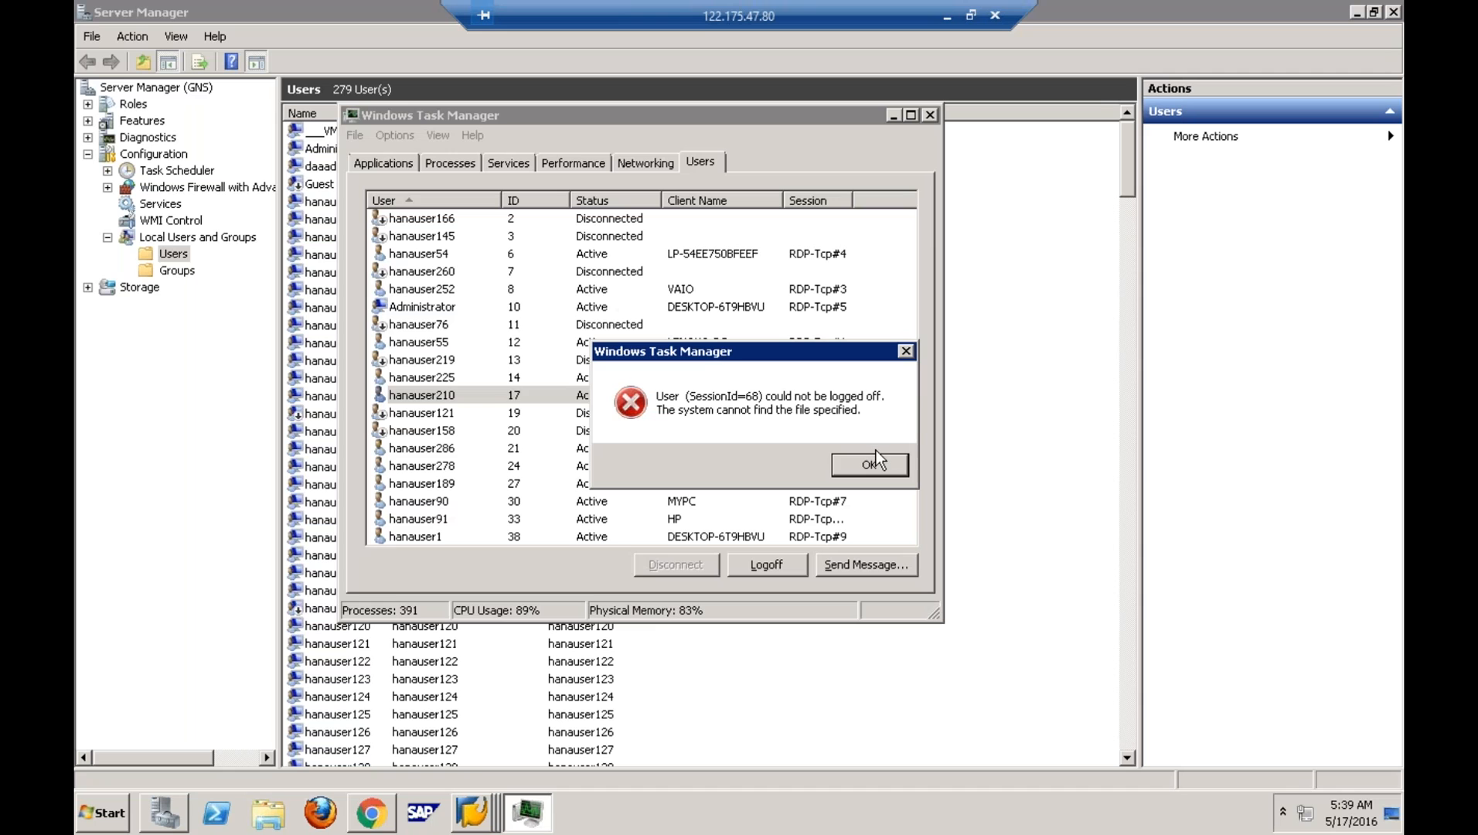
- Dismiss the error, review Task Manager's user sessions sorted by Status, then close it
click(871, 463)
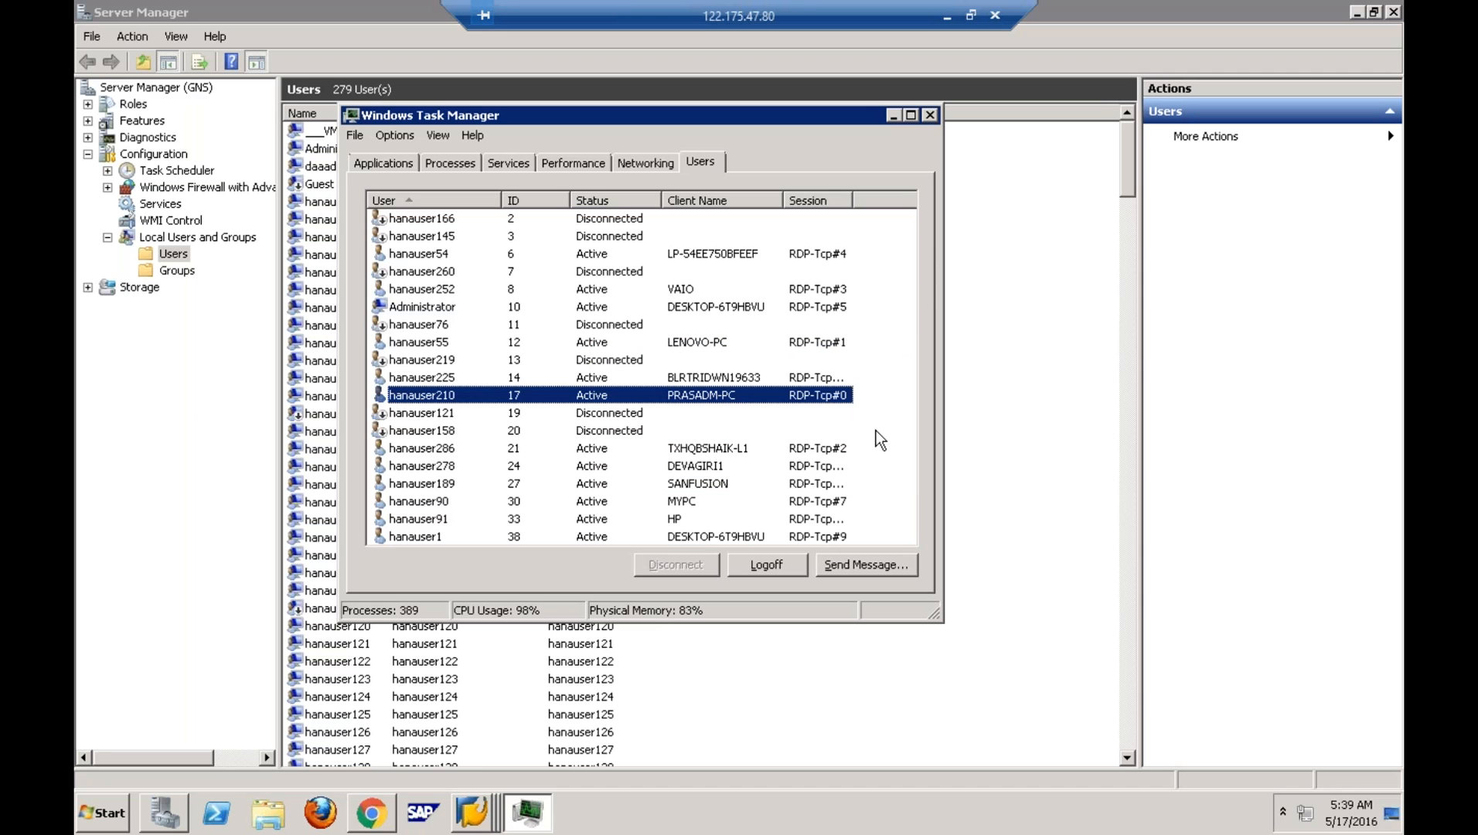
click(912, 116)
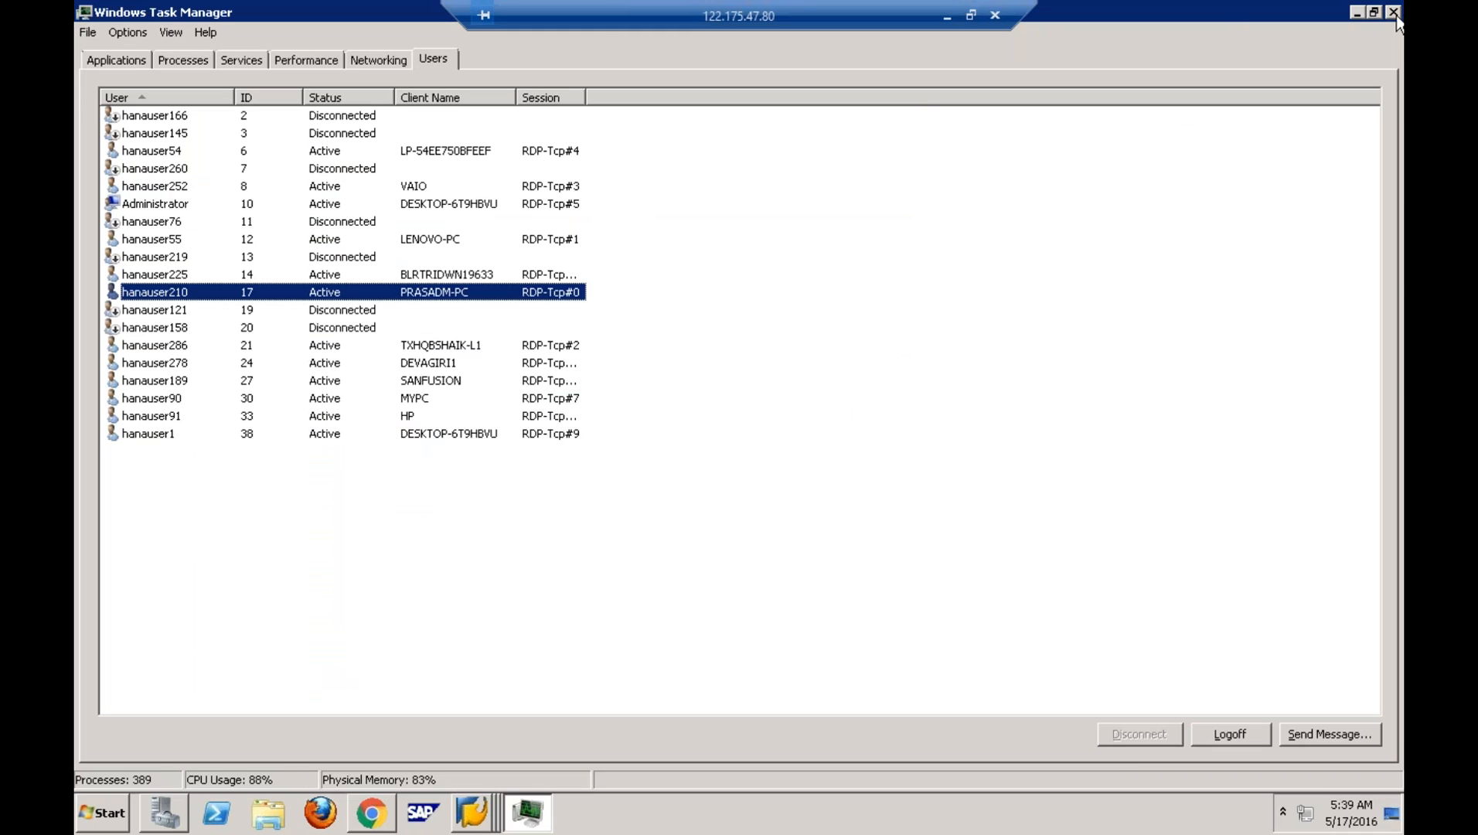
click(362, 94)
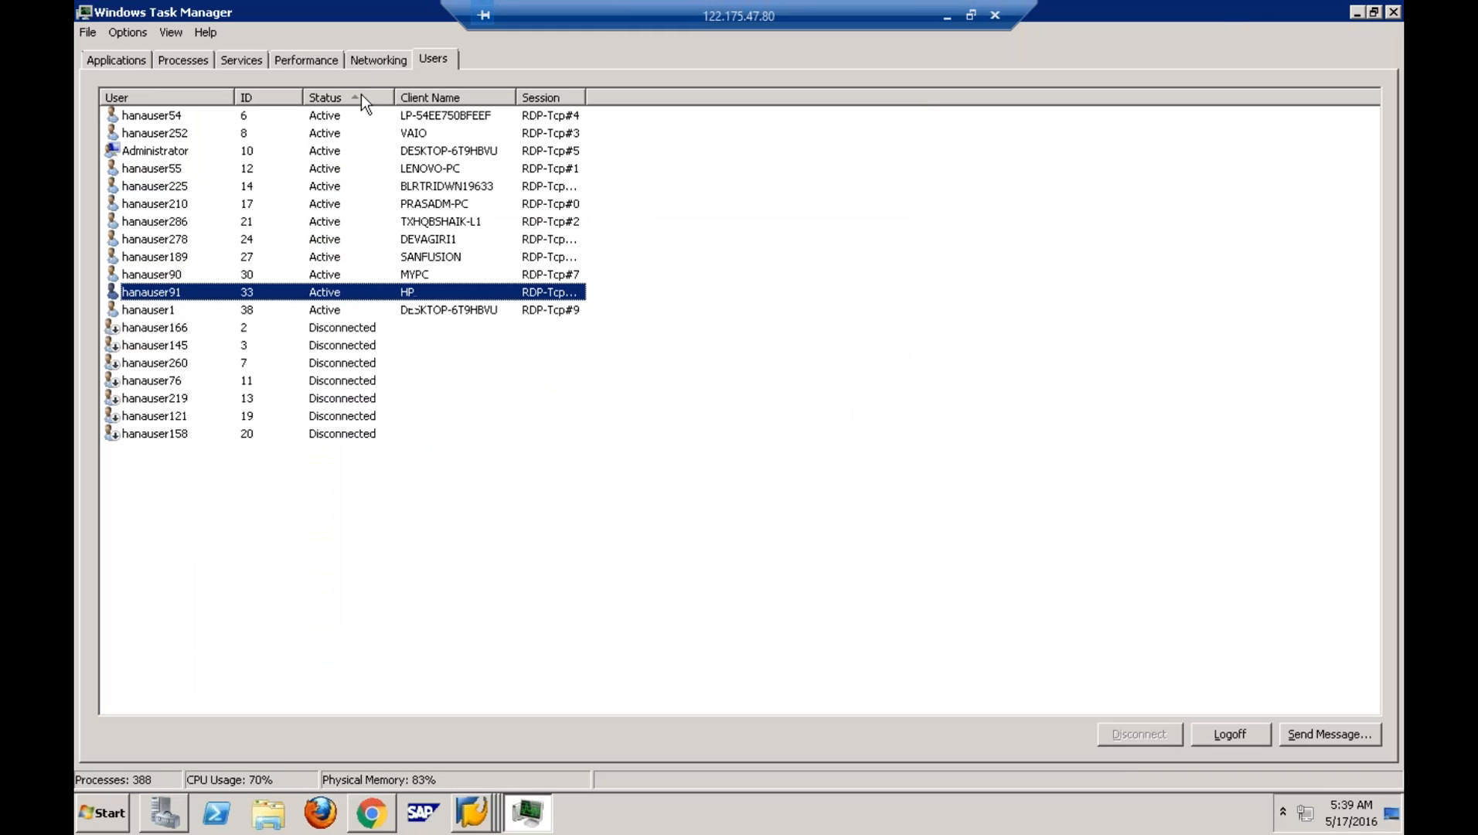
click(1391, 13)
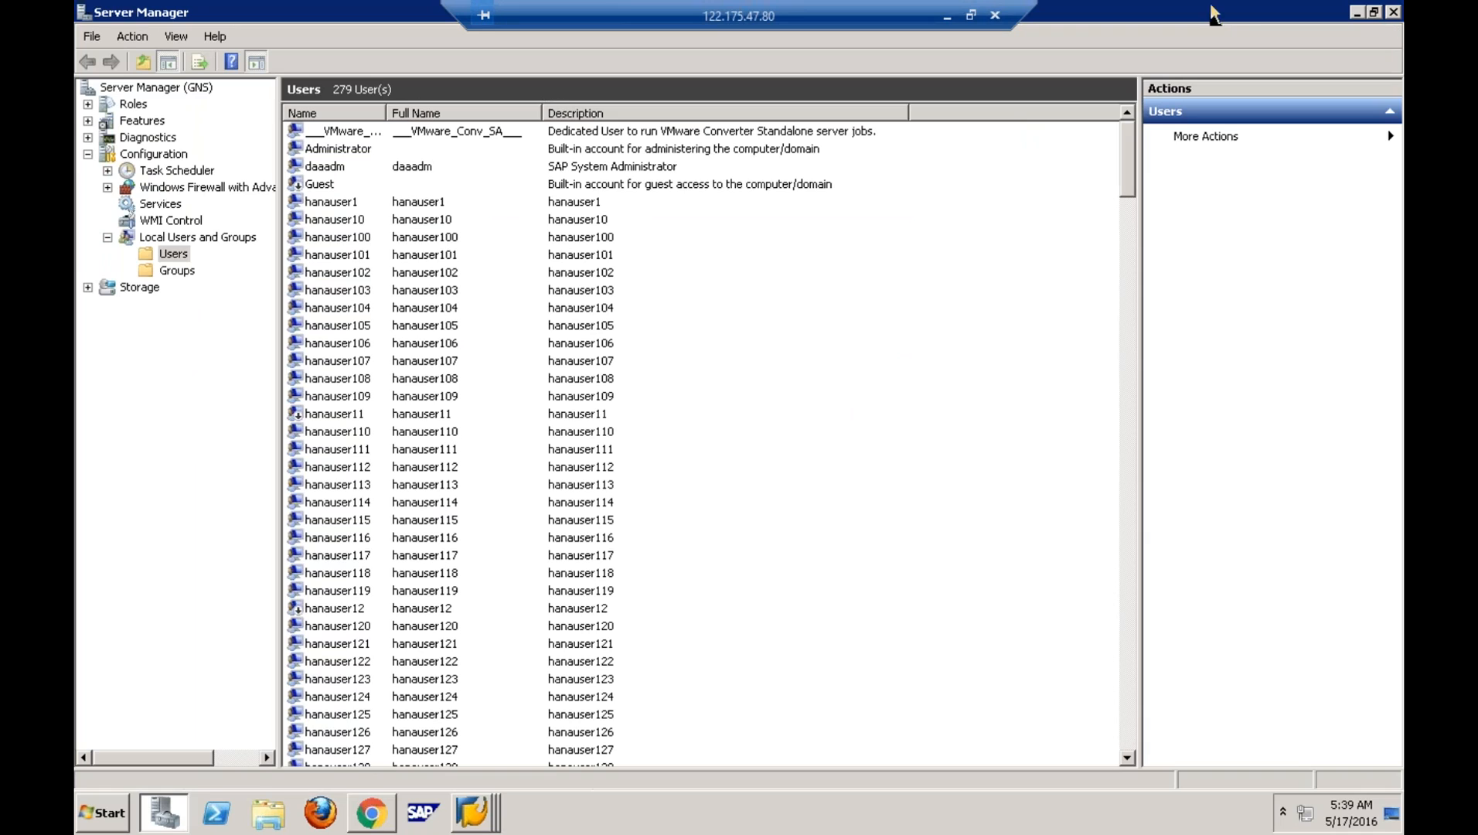
- Close Server Manager, refresh the remote desktop, and bring up the Start menu
click(1396, 11)
right_click(662, 339)
click(754, 383)
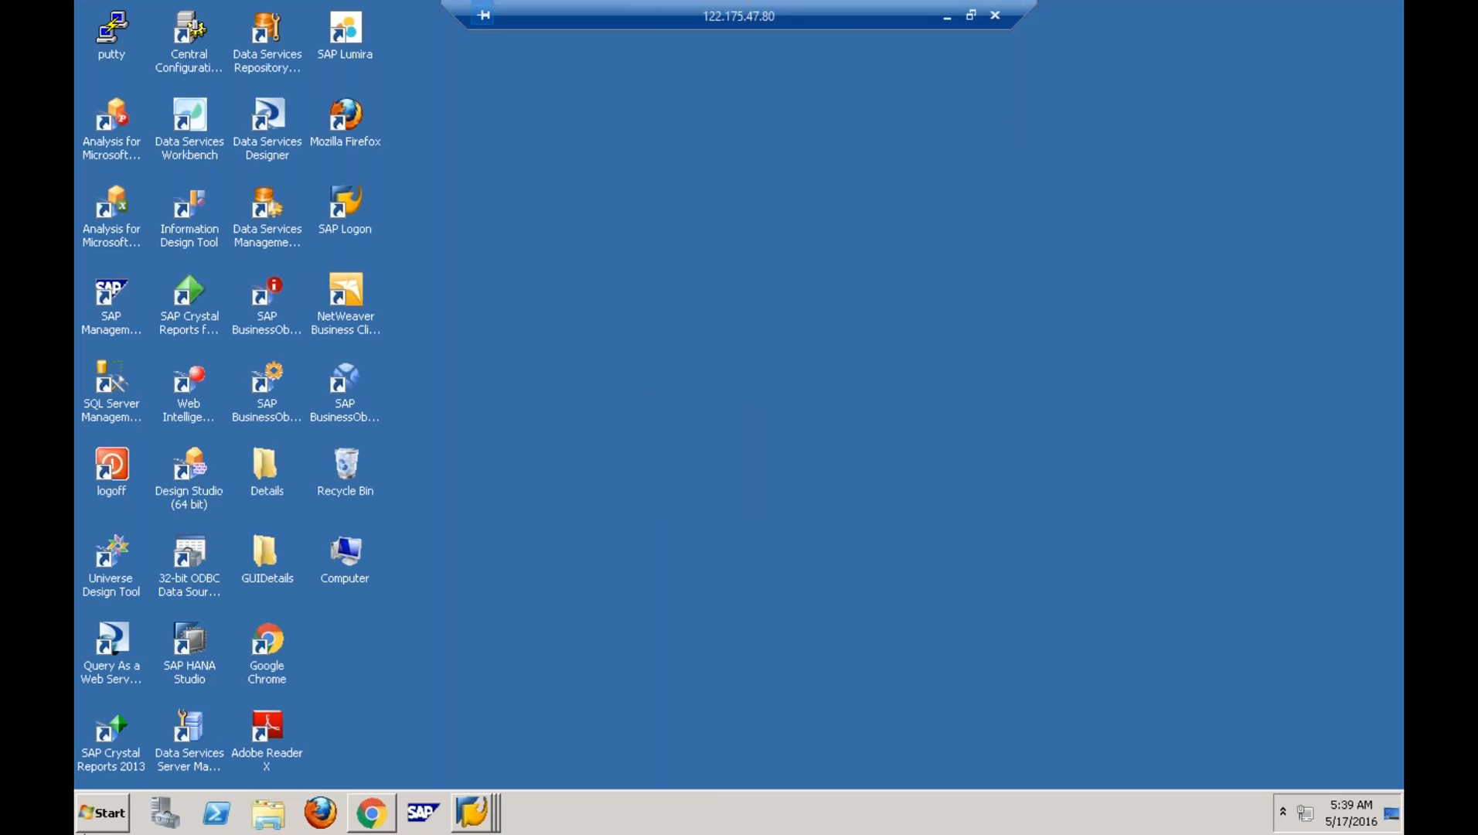
click(101, 813)
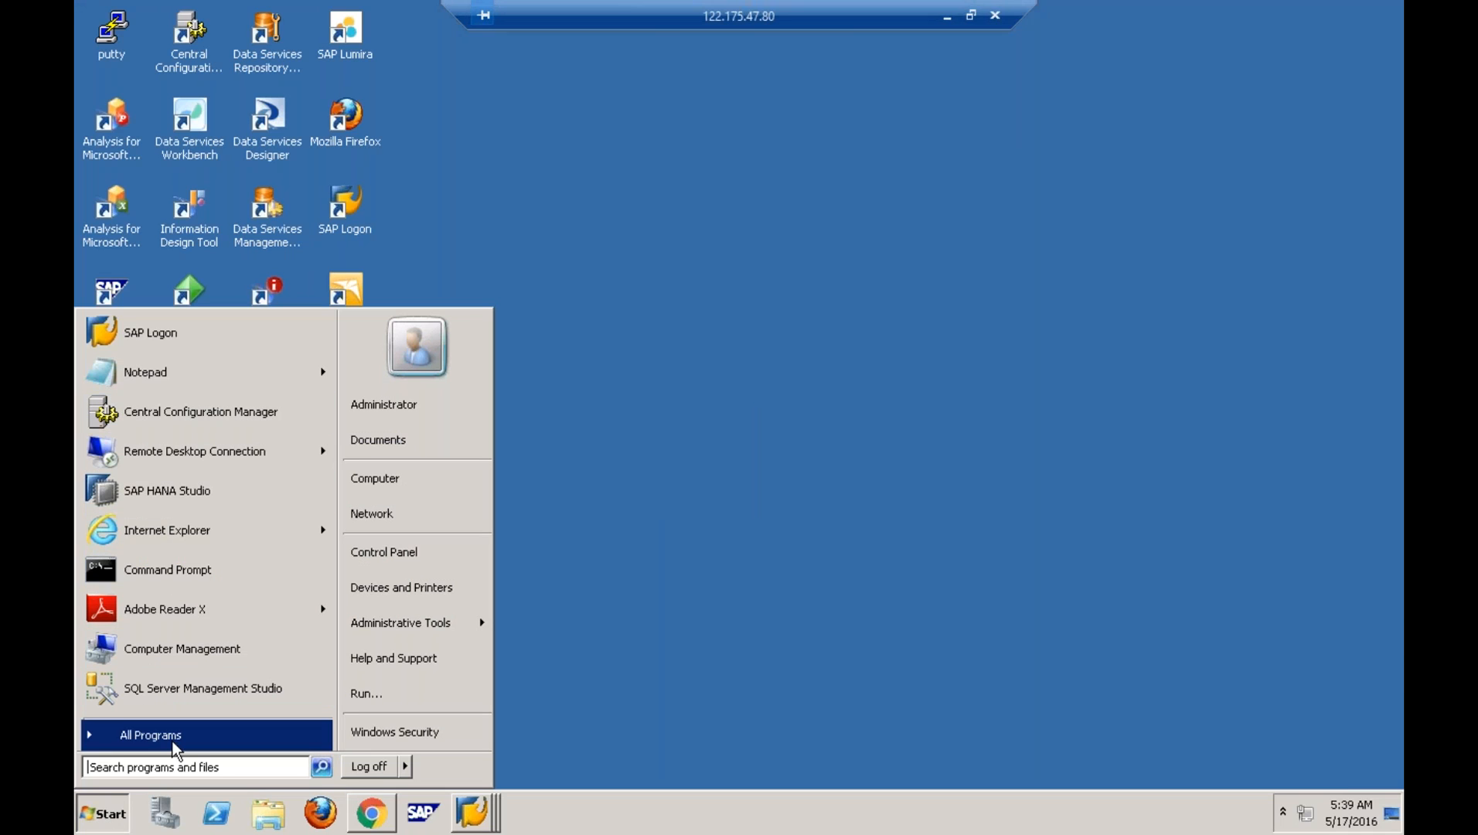
- In Central Configuration Manager, restart the Apache Tomcat for BI 4 service
click(194, 416)
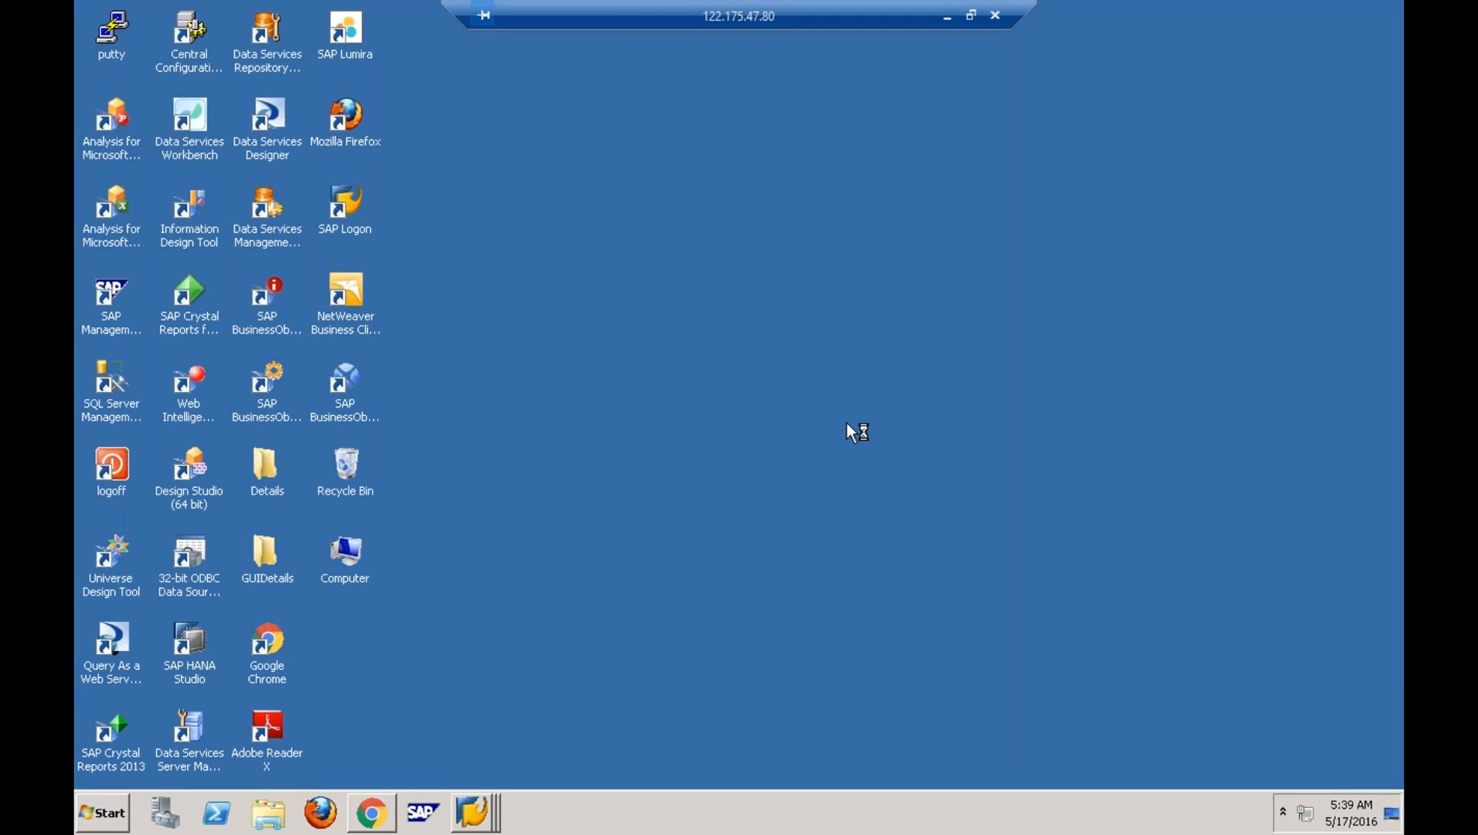
click(435, 358)
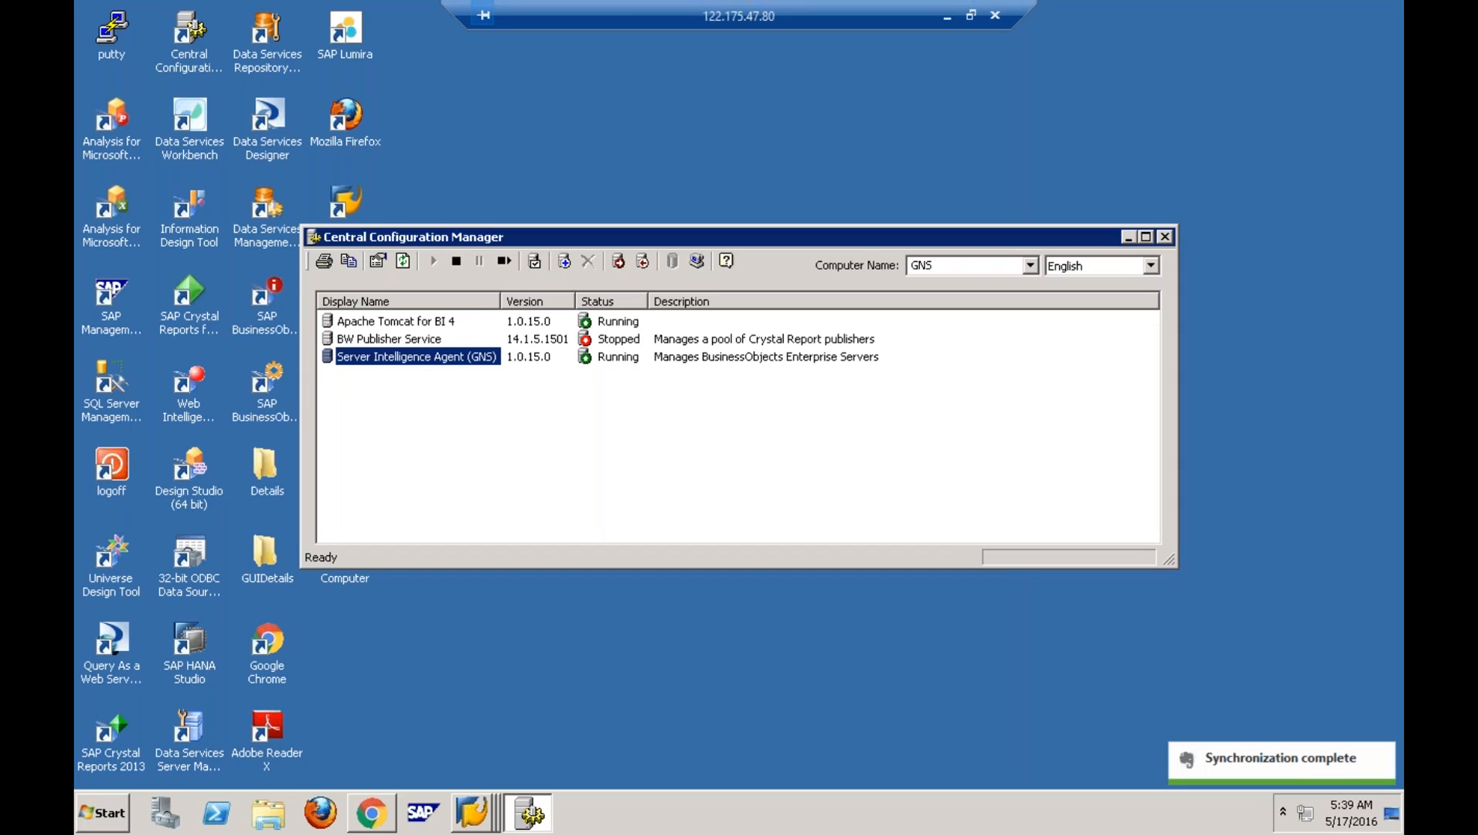
click(408, 345)
click(411, 350)
click(407, 321)
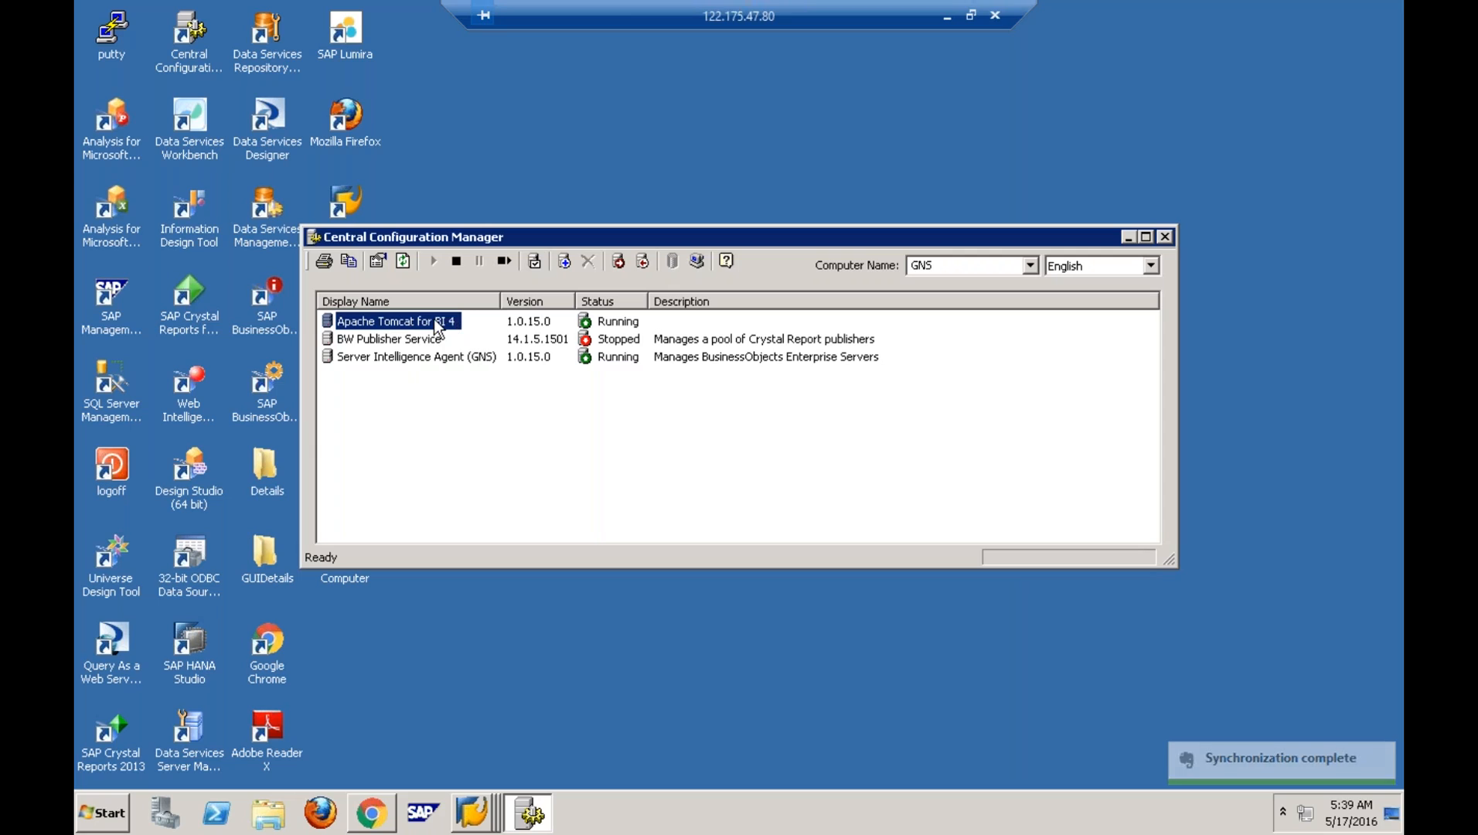
right_click(434, 320)
click(490, 382)
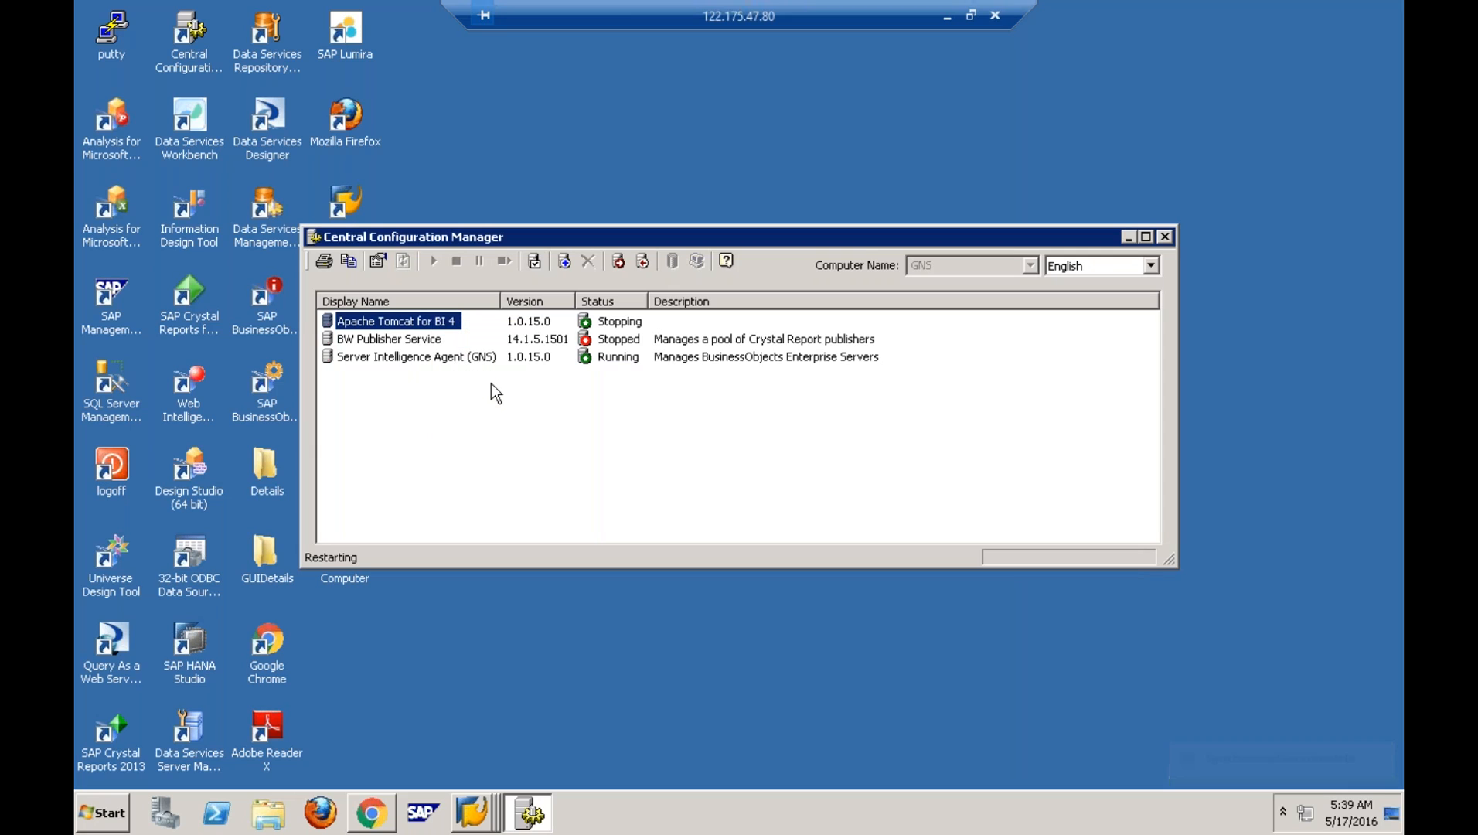
- Look at the Server Intelligence Agent actions without choosing one, then reselect Tomcat
click(451, 360)
right_click(452, 363)
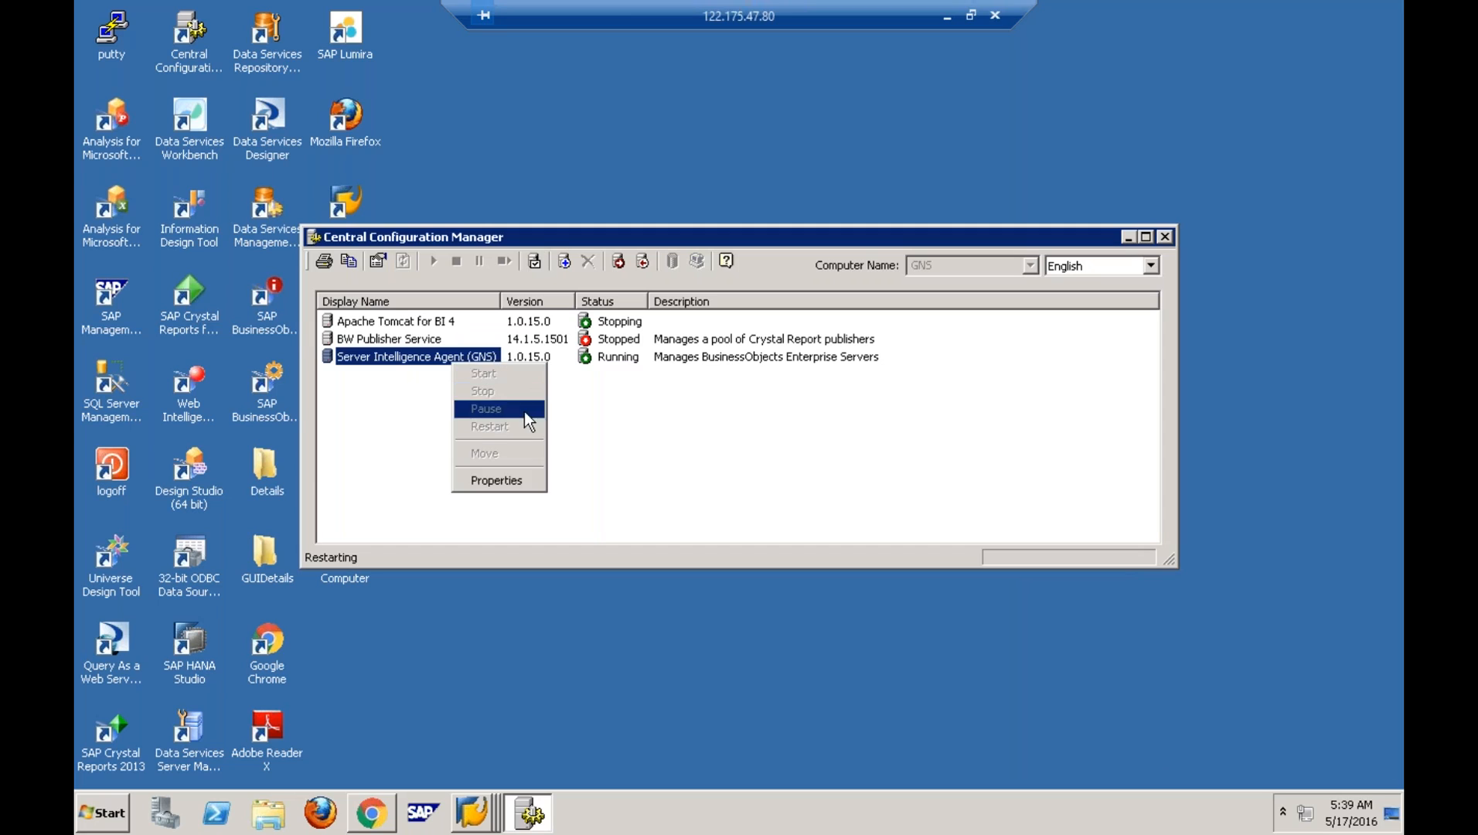
click(610, 408)
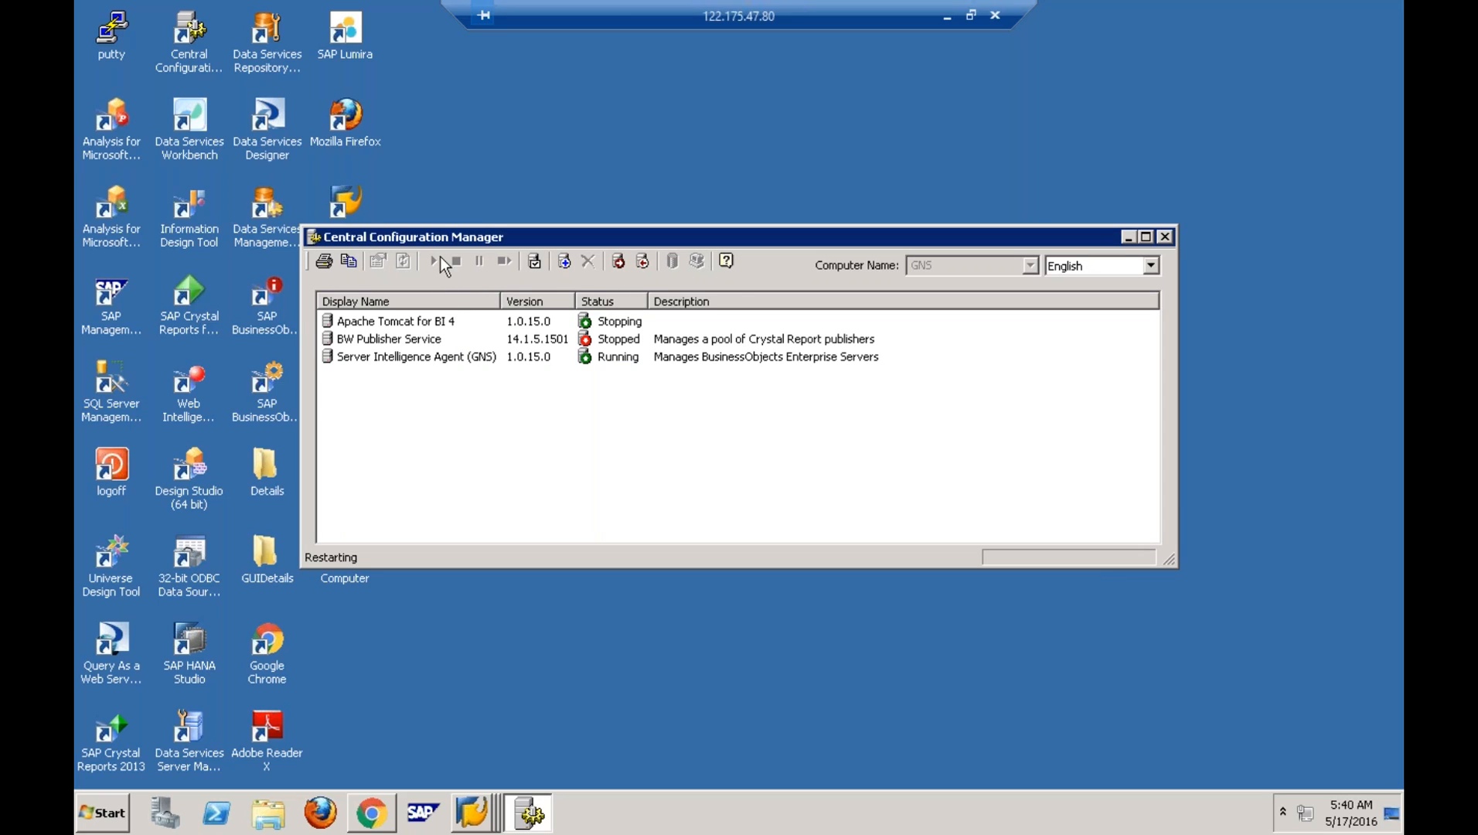
click(428, 327)
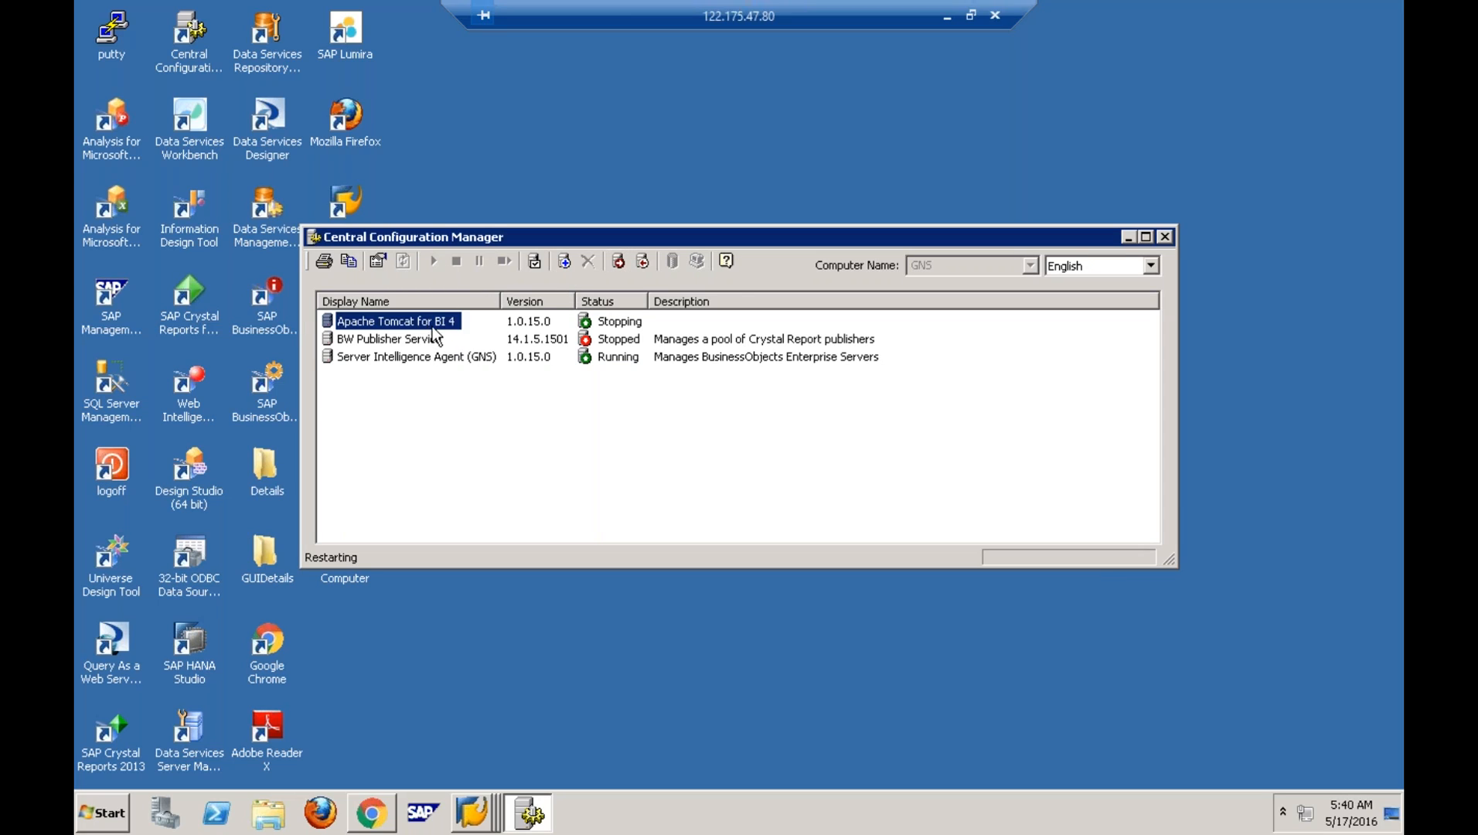
click(535, 267)
click(731, 469)
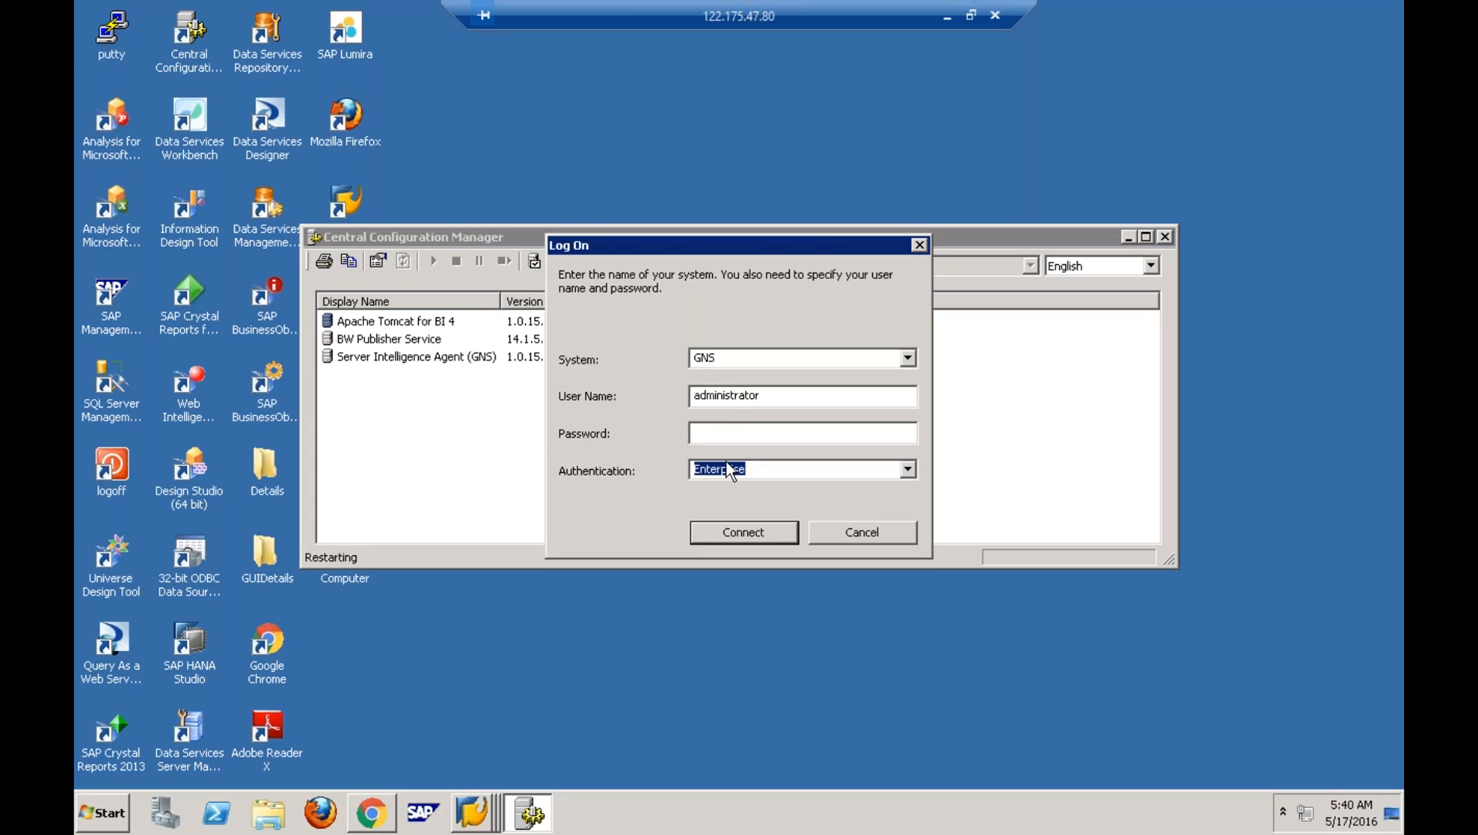
click(734, 436)
text(**********)
key(Return)
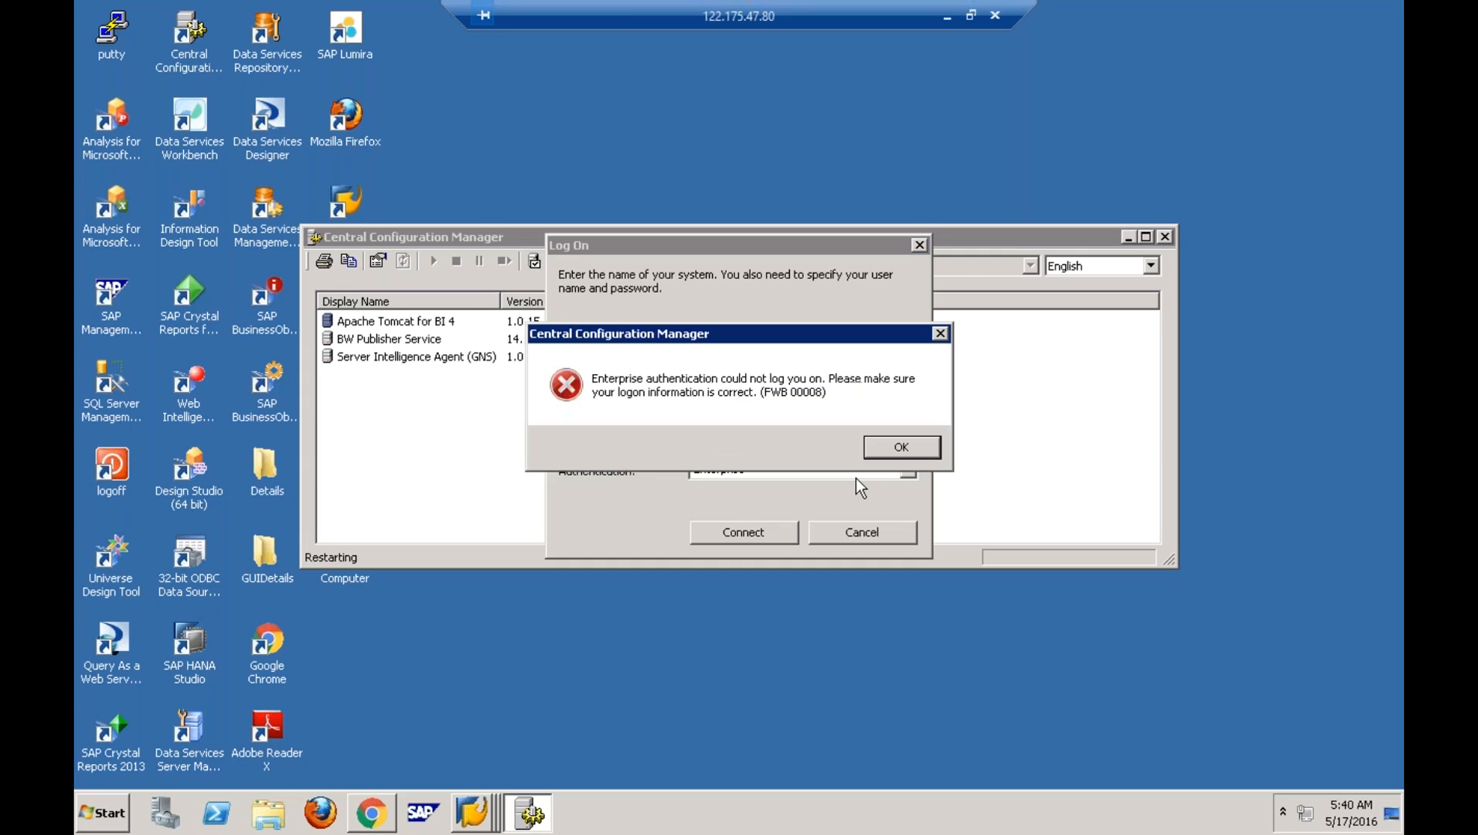
click(919, 449)
double_click(796, 430)
key(BackSpace)
text(*)
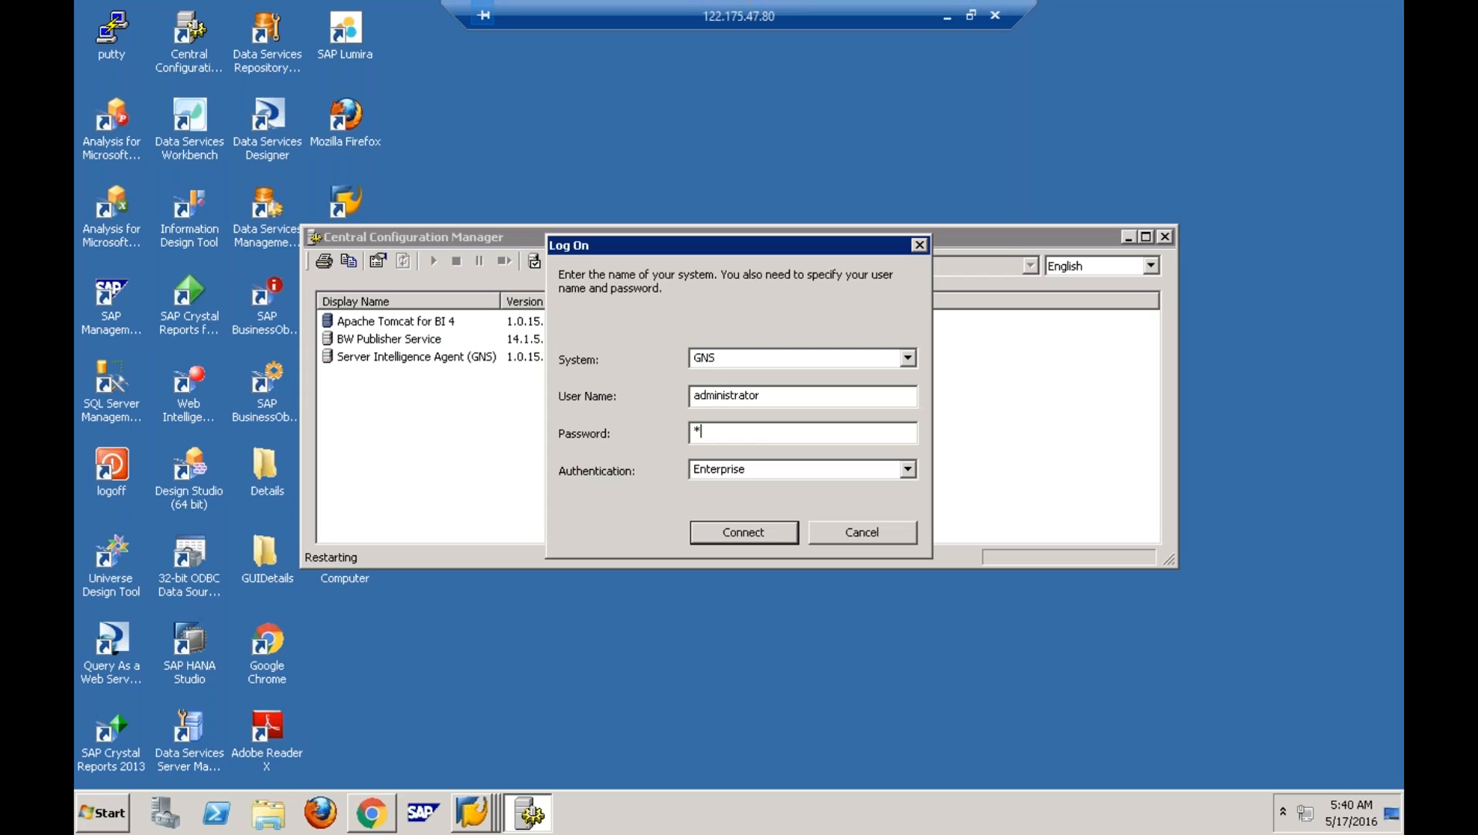
text(*********)
key(Return)
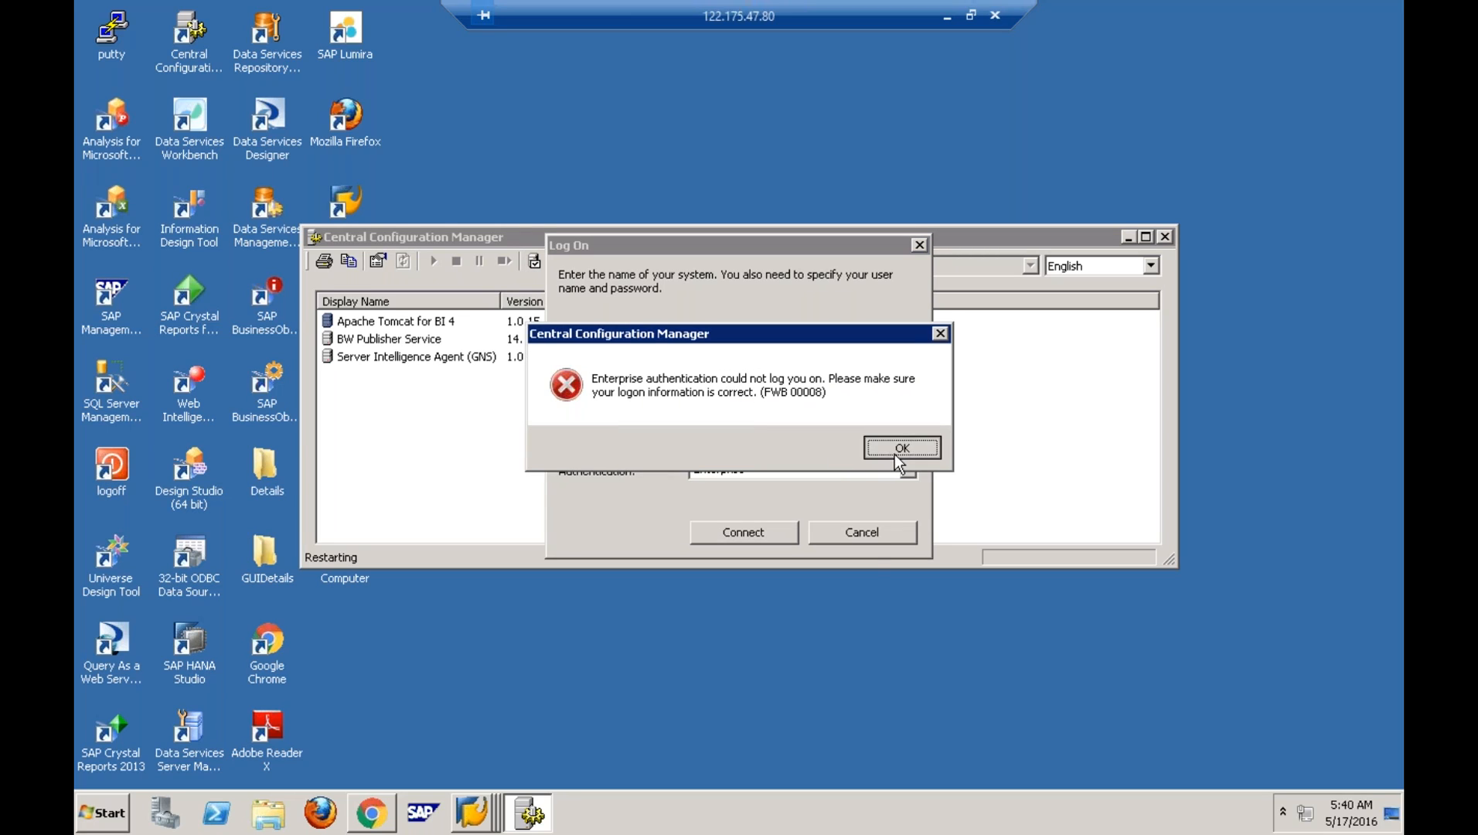
click(895, 452)
click(859, 541)
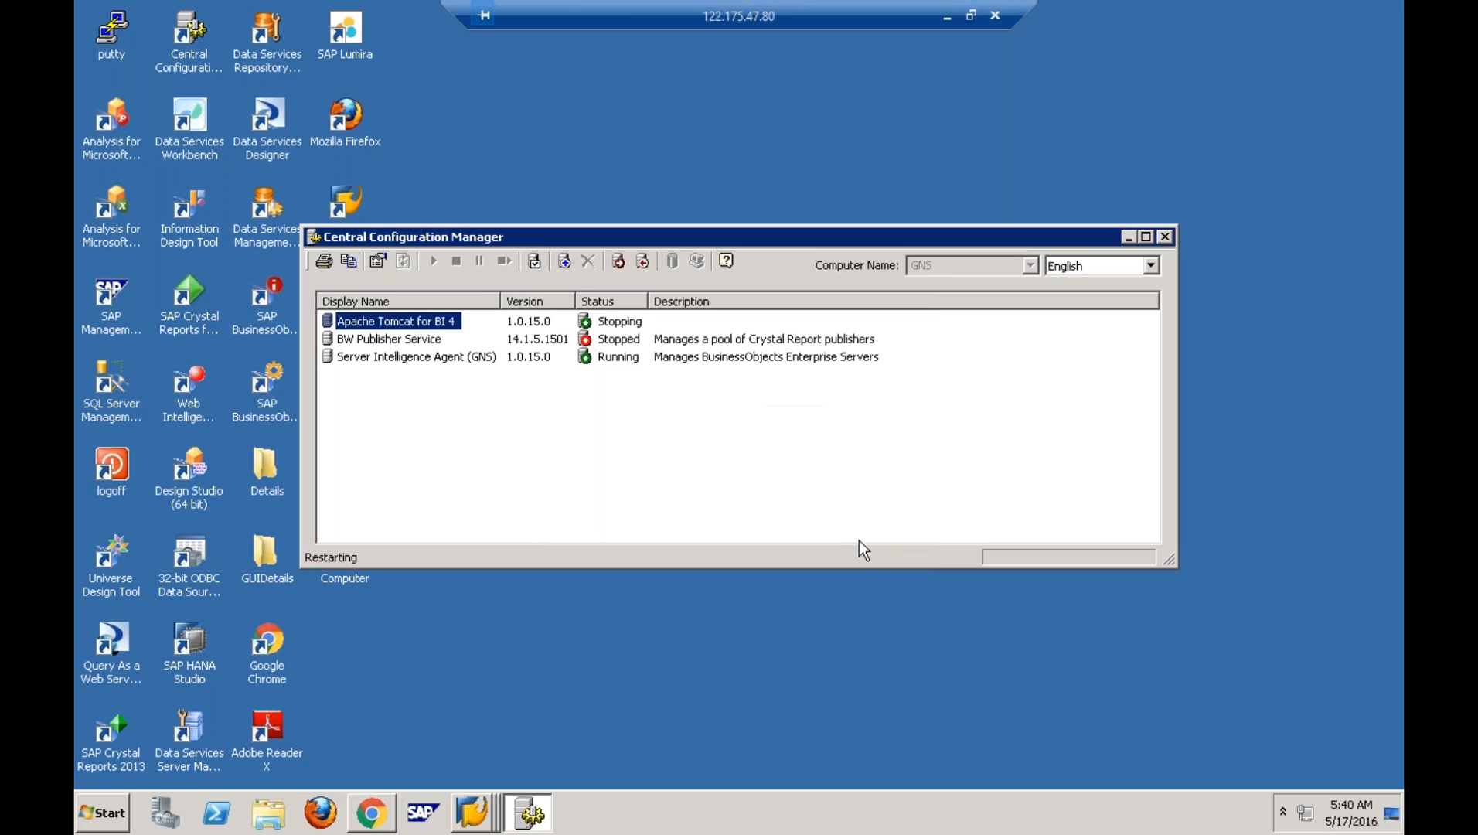
right_click(407, 321)
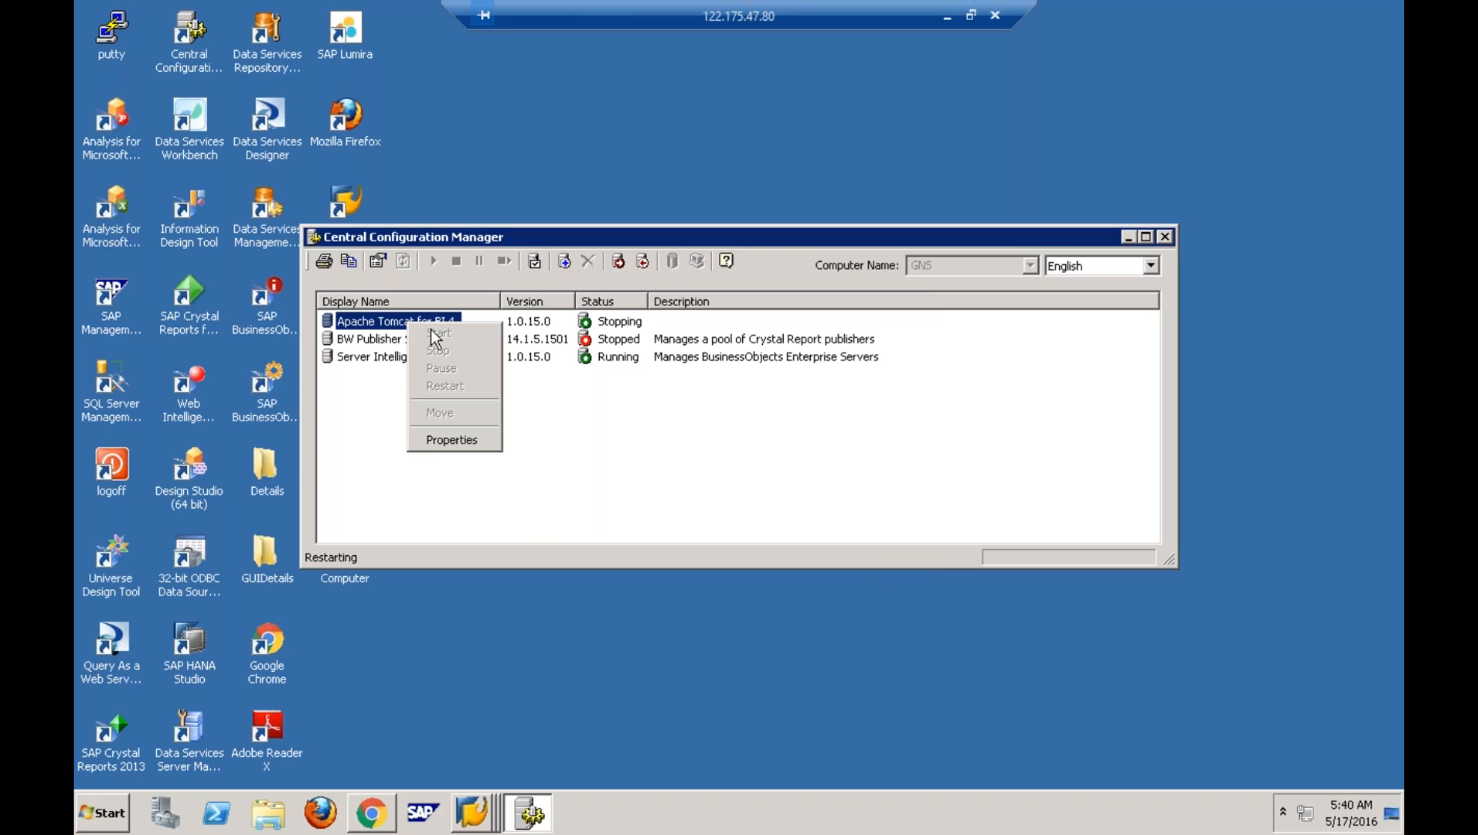
click(372, 316)
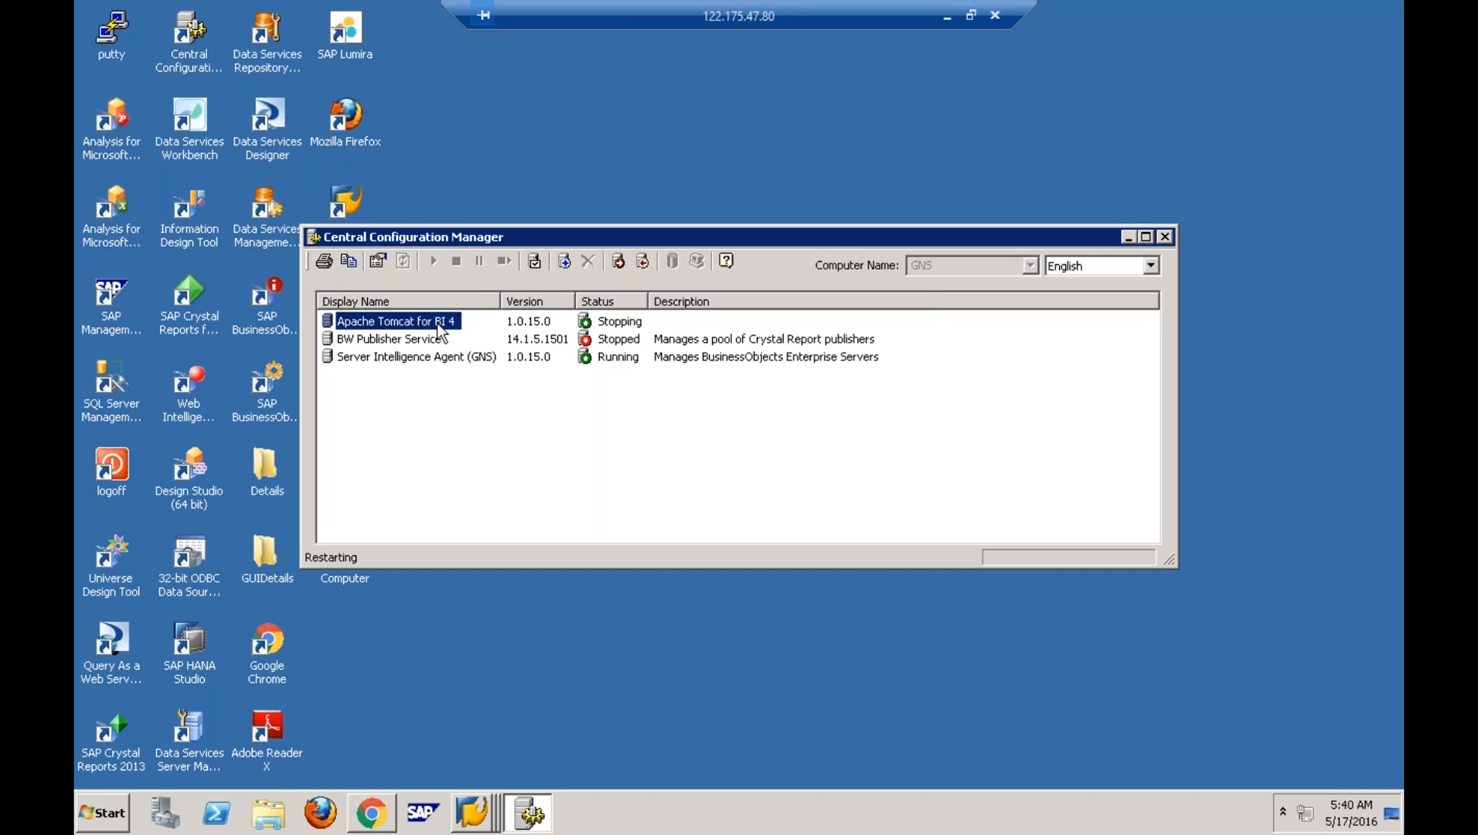
click(449, 357)
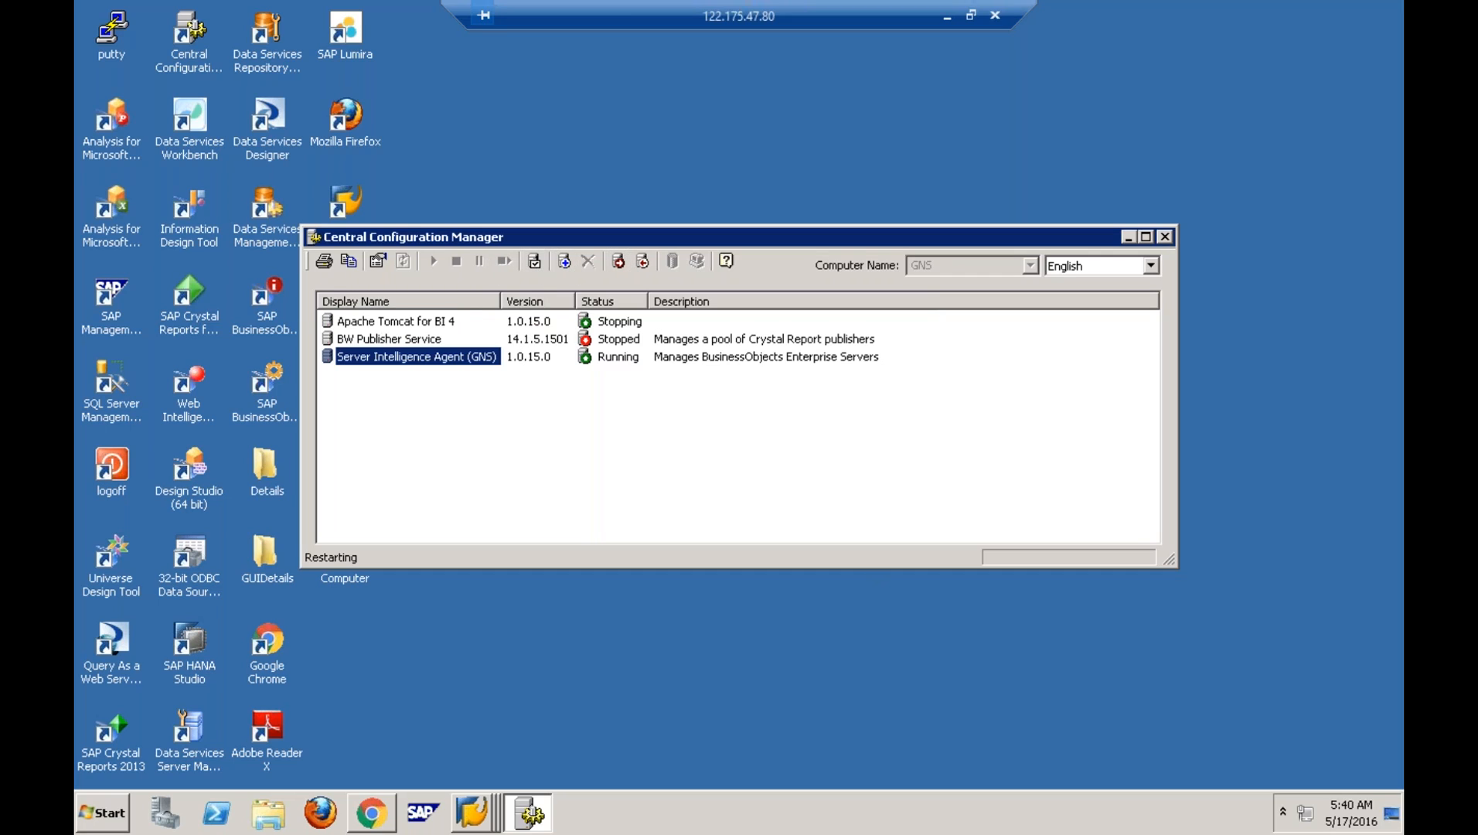
right_click(427, 358)
click(604, 445)
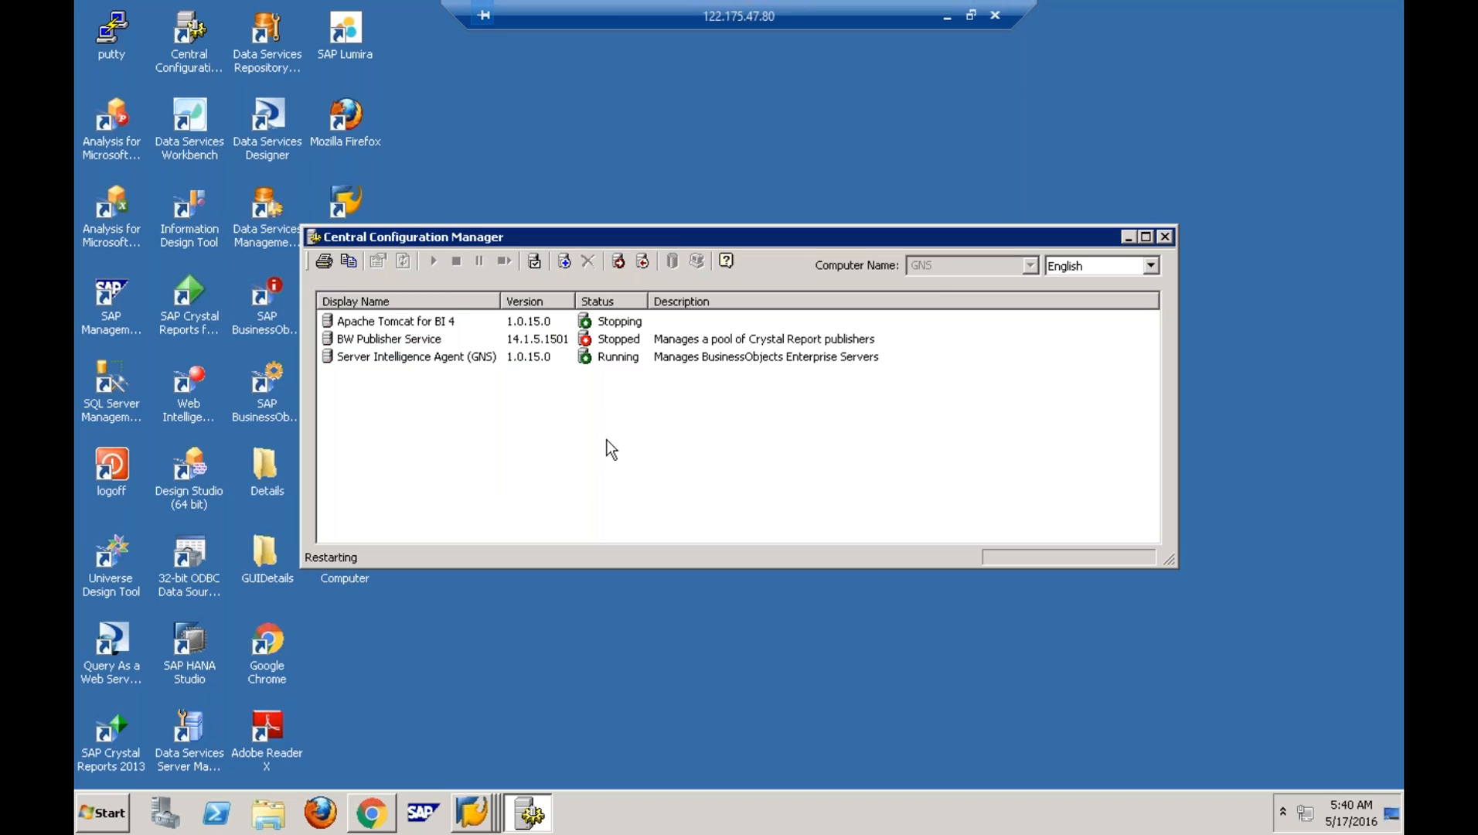
click(398, 321)
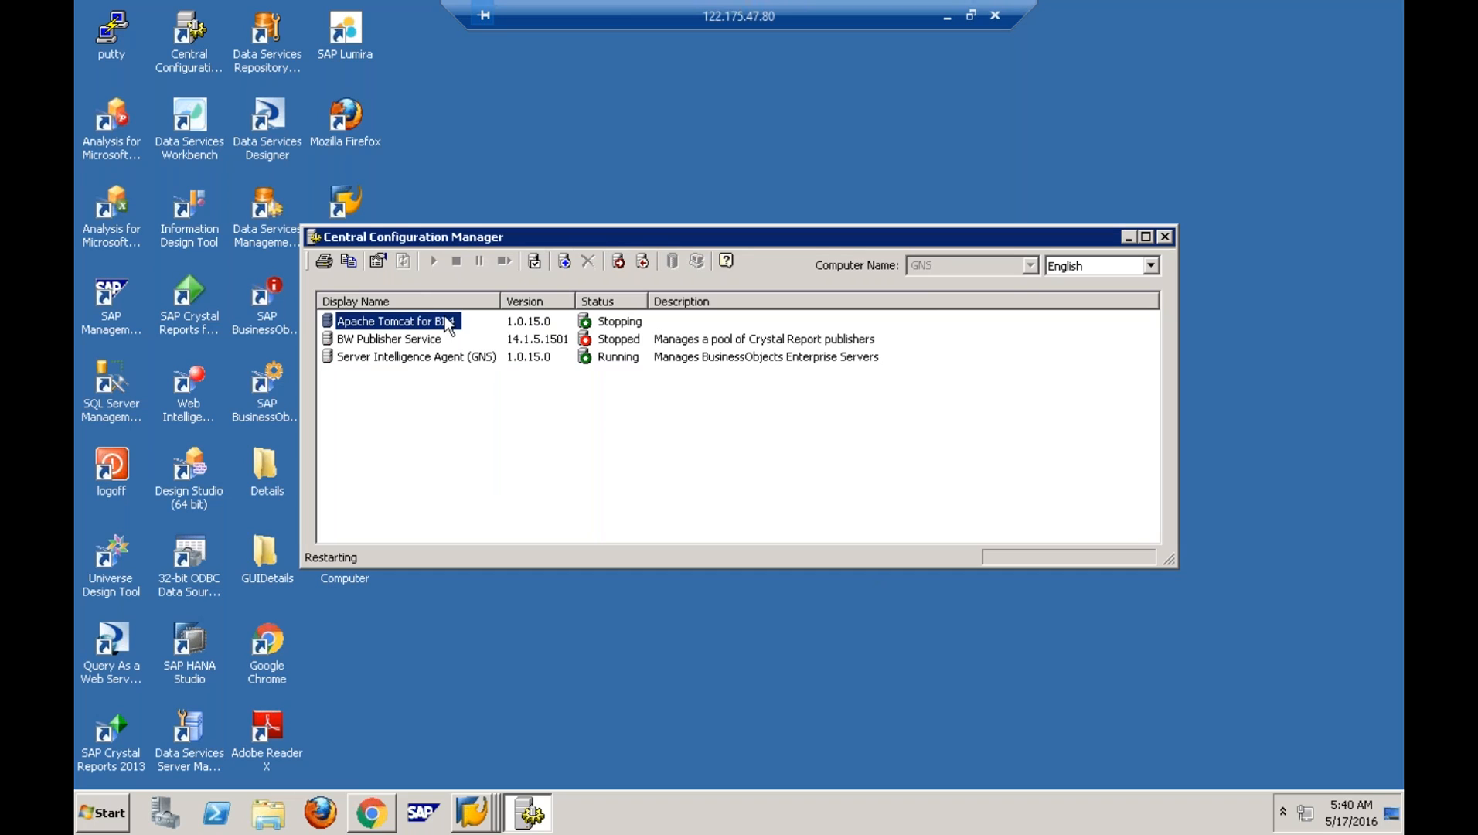
right_click(696, 809)
click(758, 747)
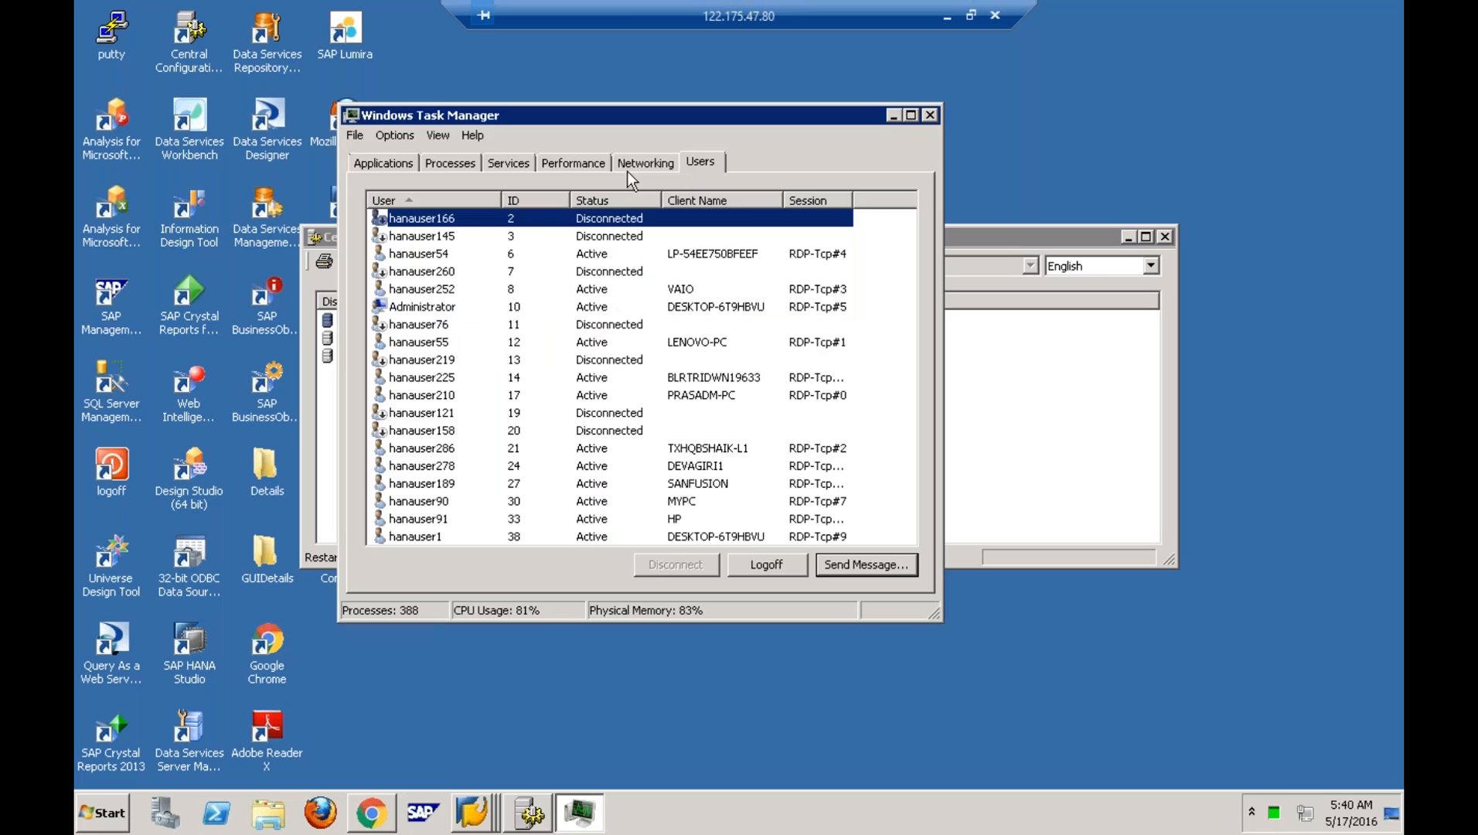
- Log off all disconnected user sessions in Task Manager
click(623, 201)
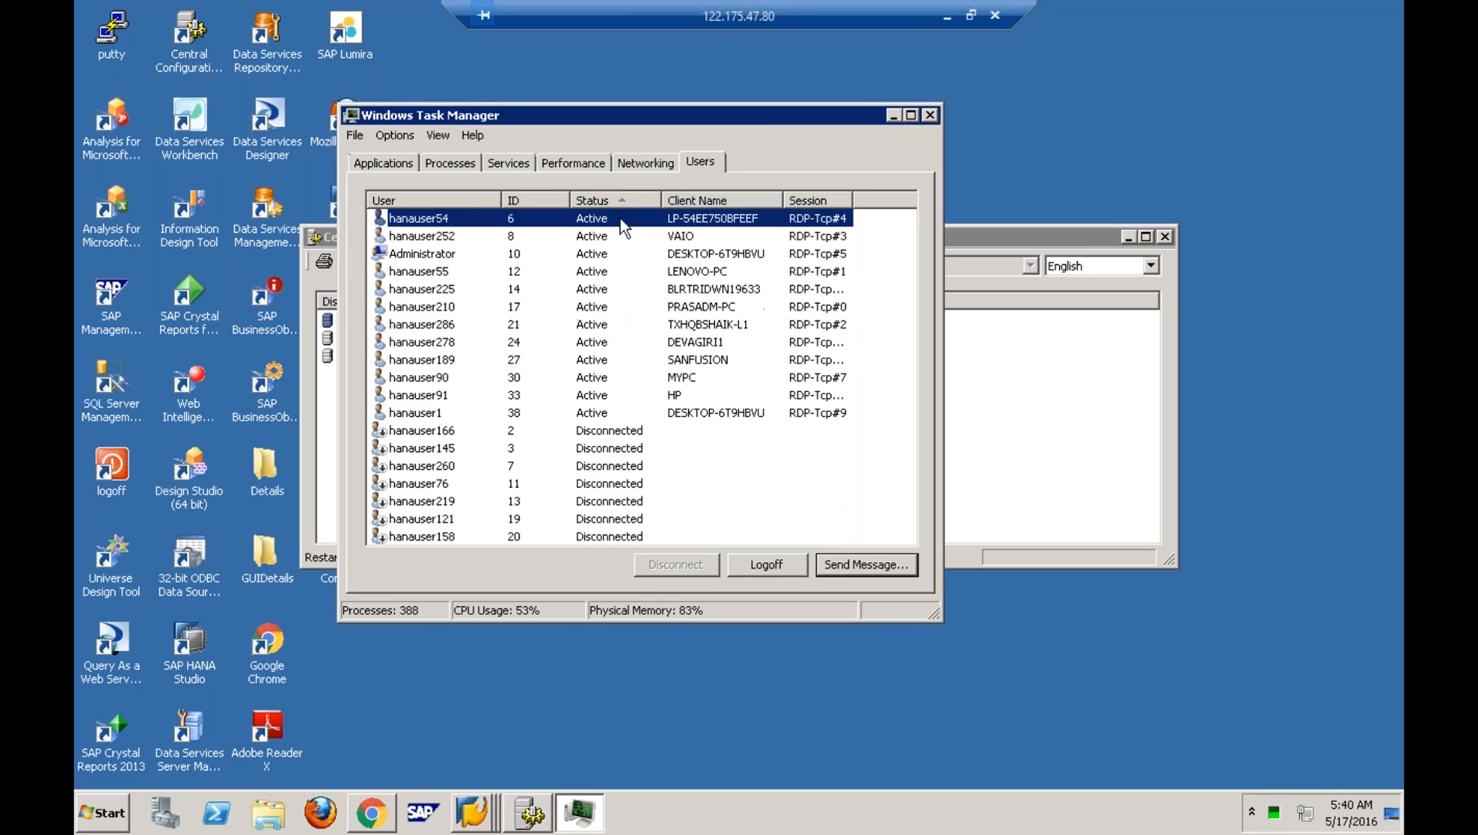
click(601, 432)
shift+click(620, 537)
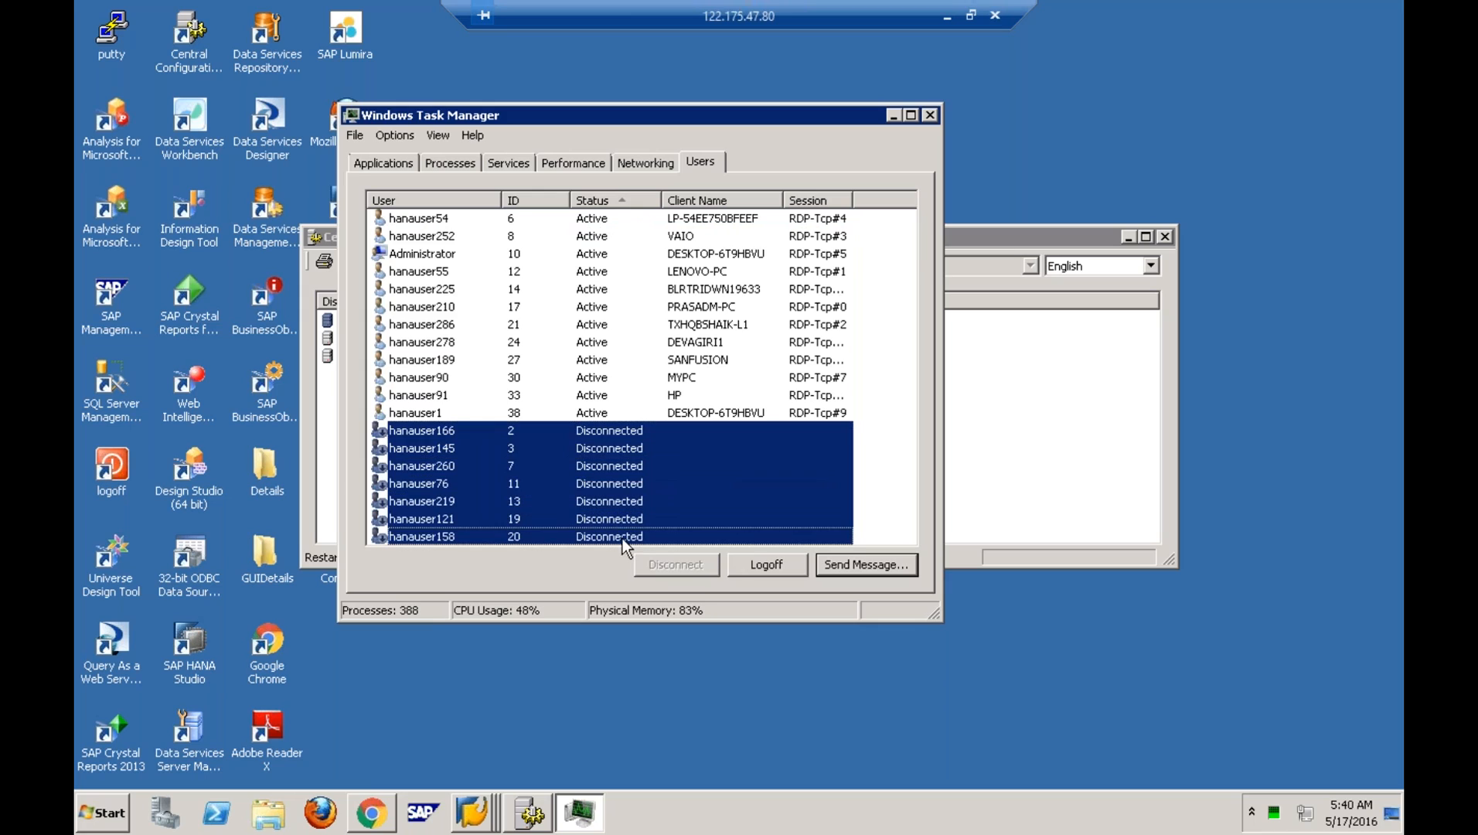
click(754, 555)
click(777, 424)
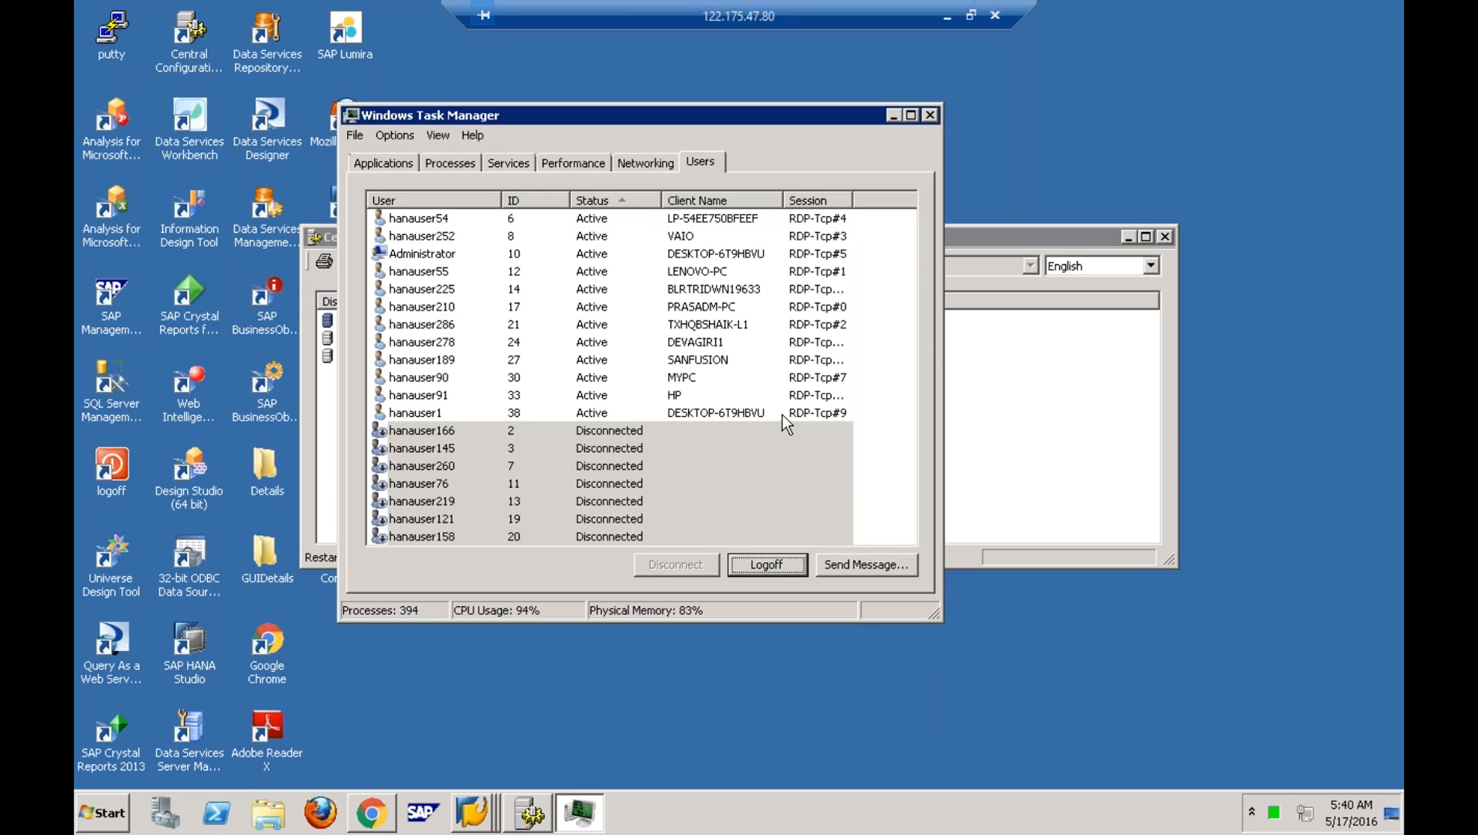
- Review the server's CPU and memory usage full screen in Task Manager, then close it
right_click(1022, 182)
click(1080, 235)
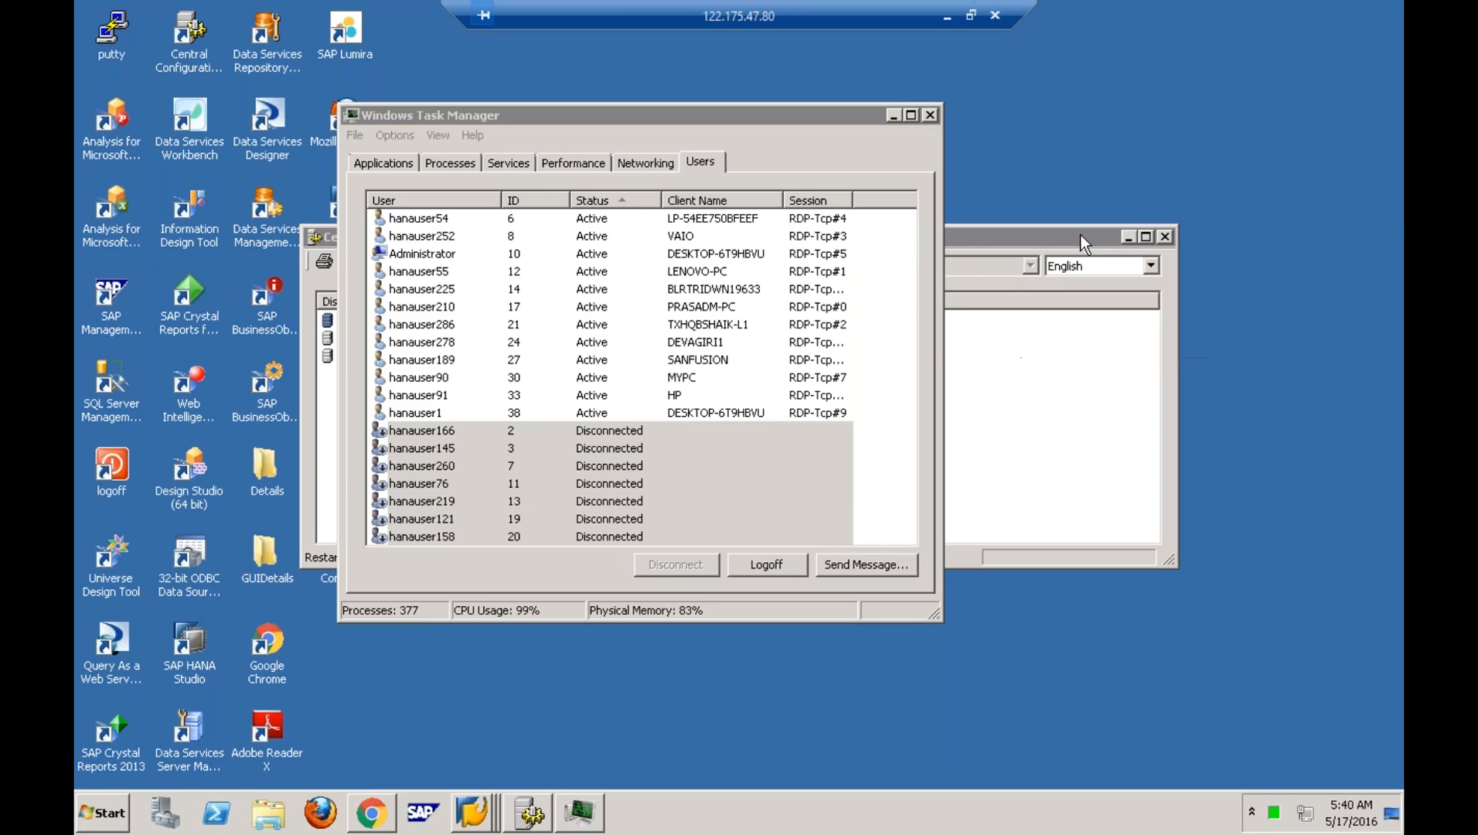
right_click(853, 813)
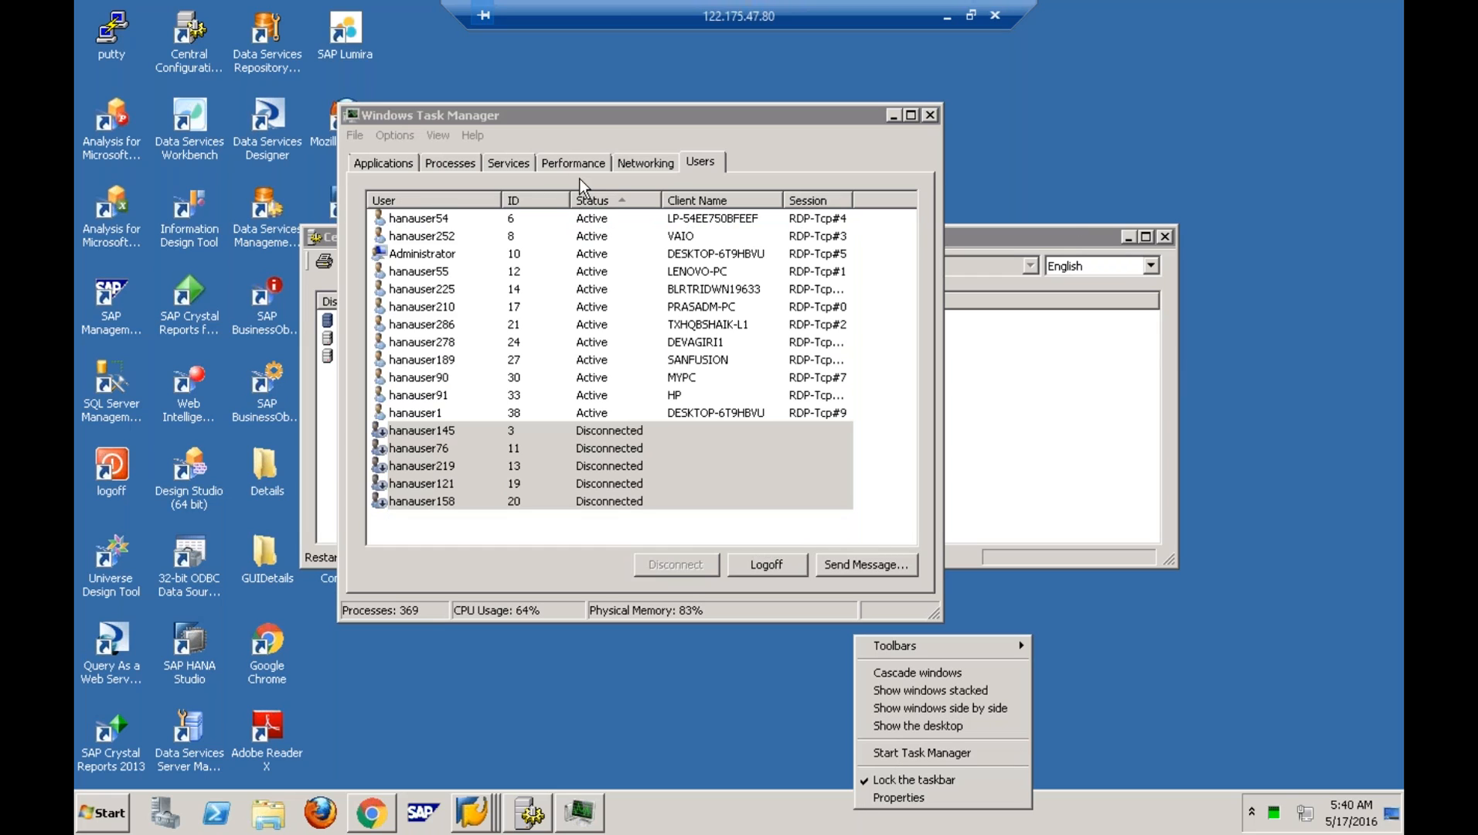
click(576, 164)
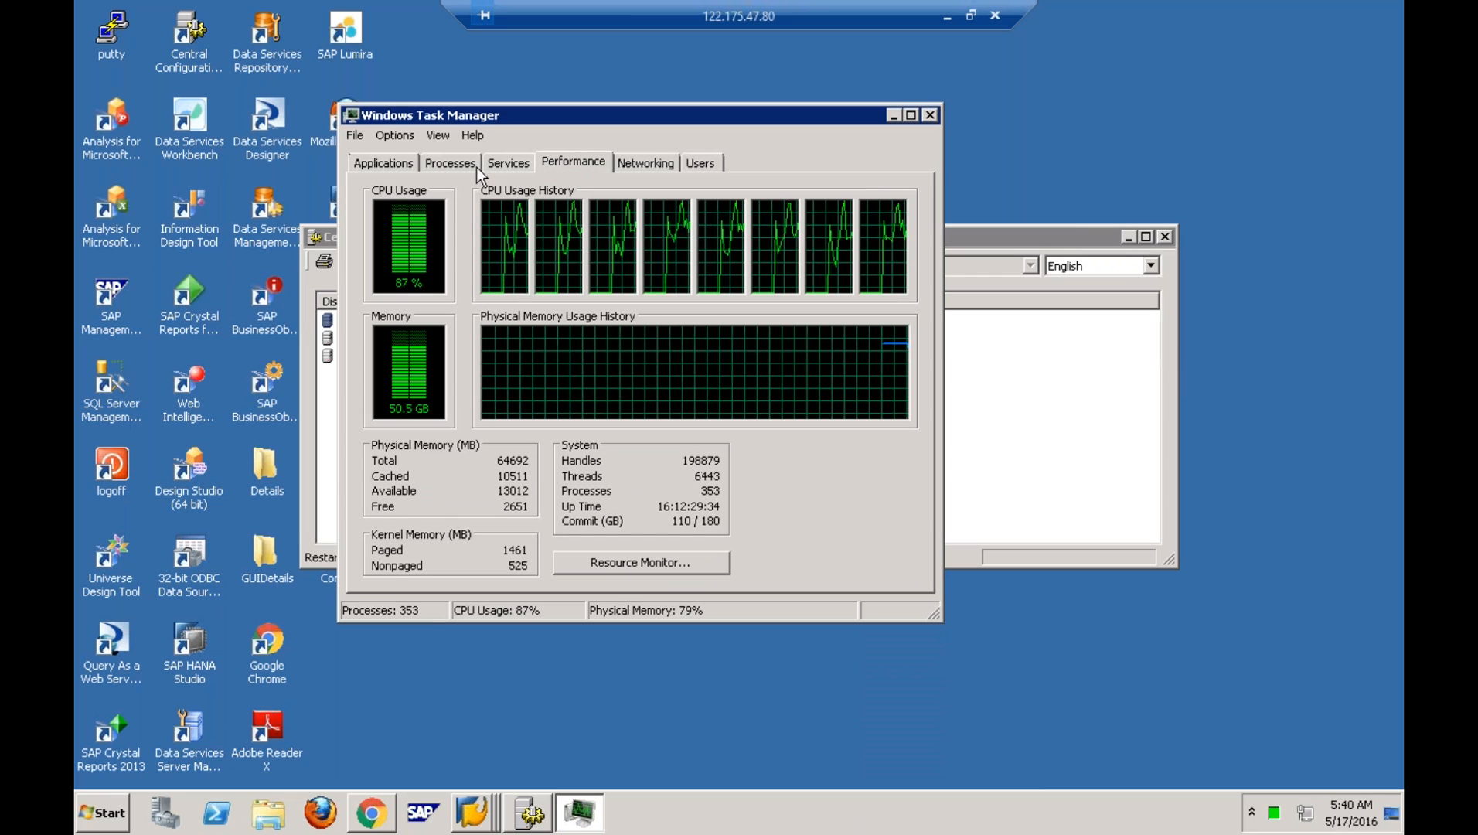
click(912, 116)
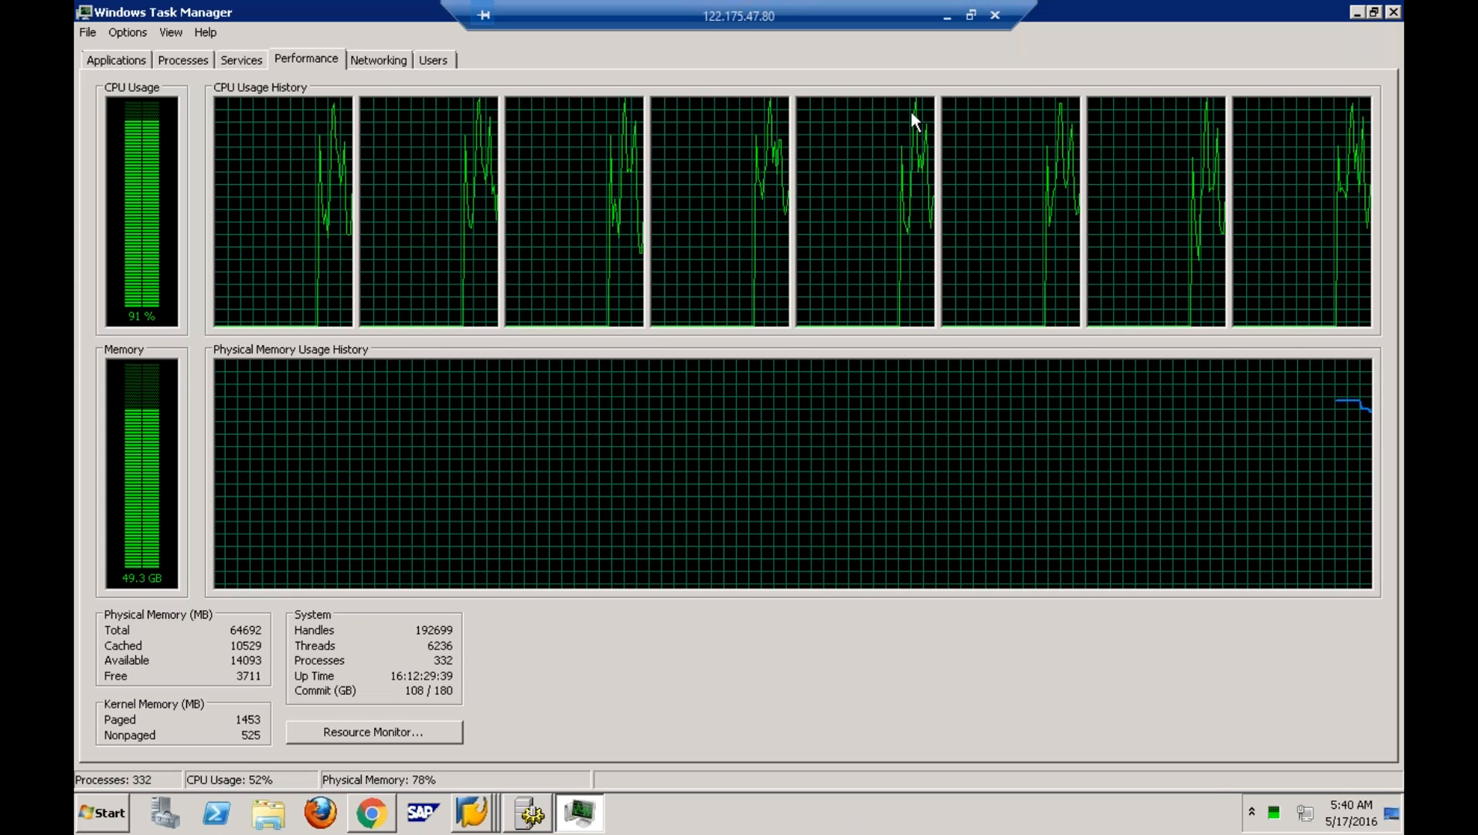
click(1394, 11)
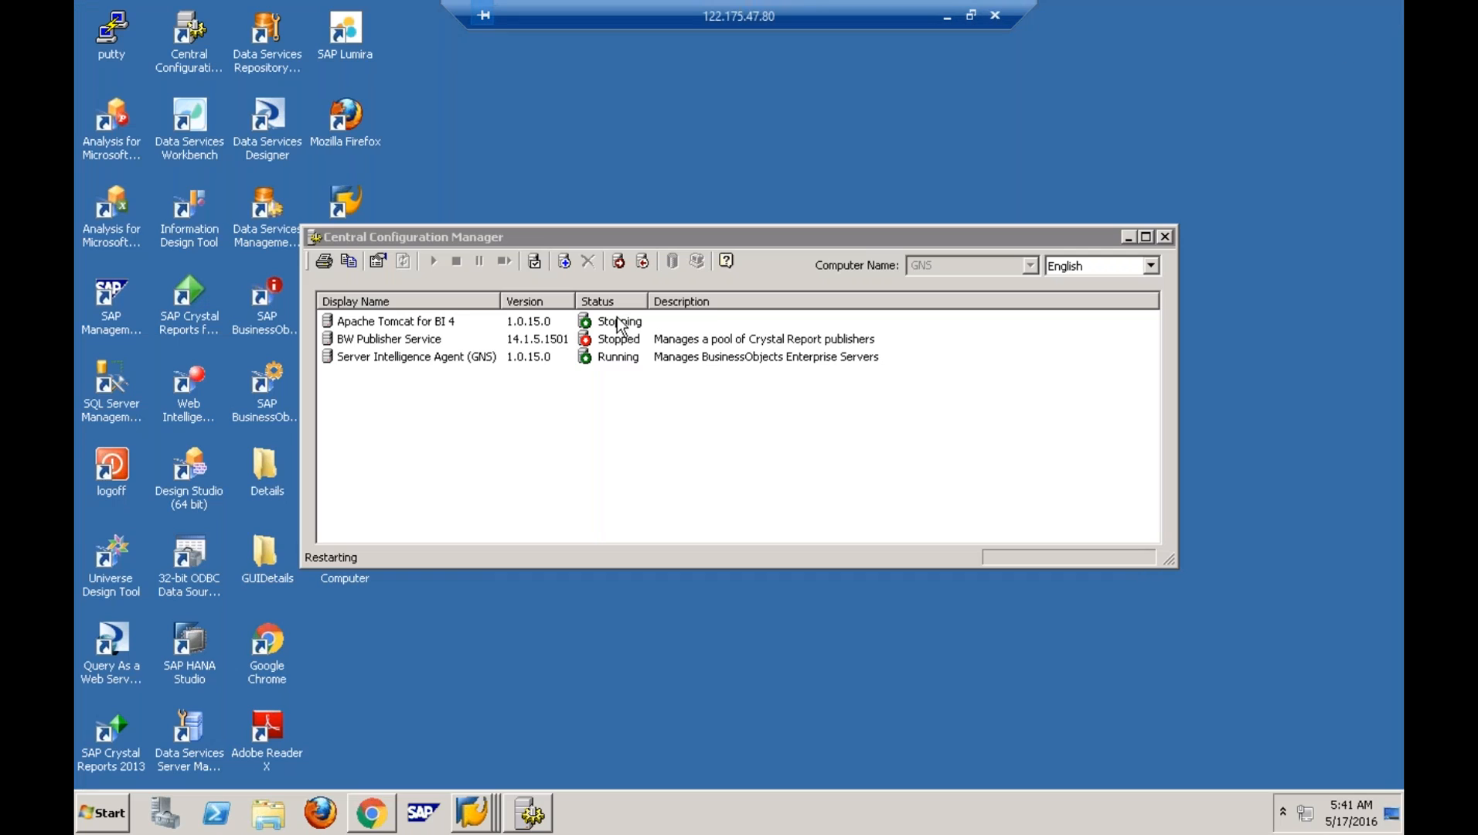
- Check the available actions for Apache Tomcat for BI 4 and Server Intelligence Agent without choosing any
click(460, 321)
right_click(450, 322)
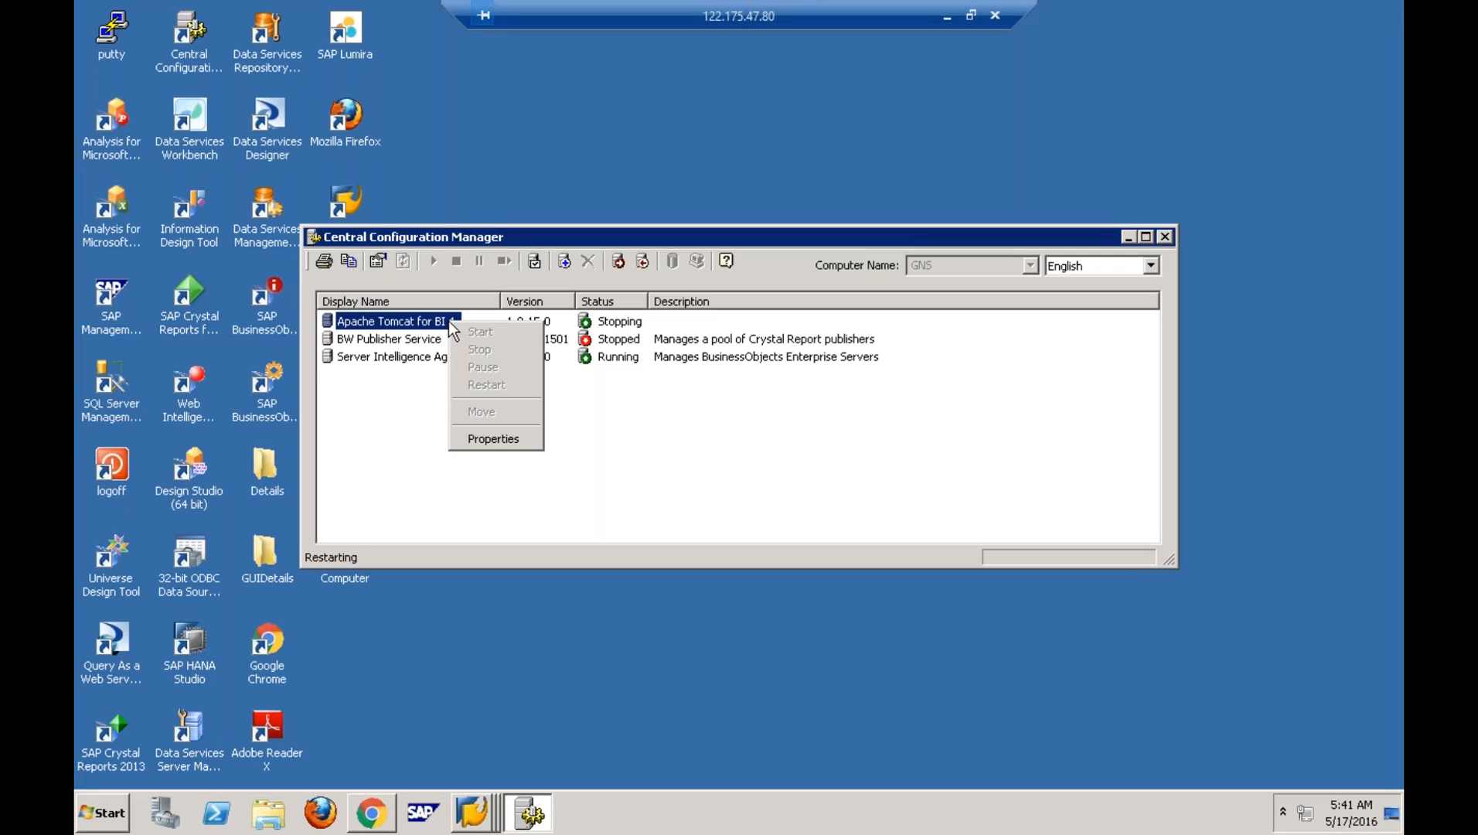
click(613, 417)
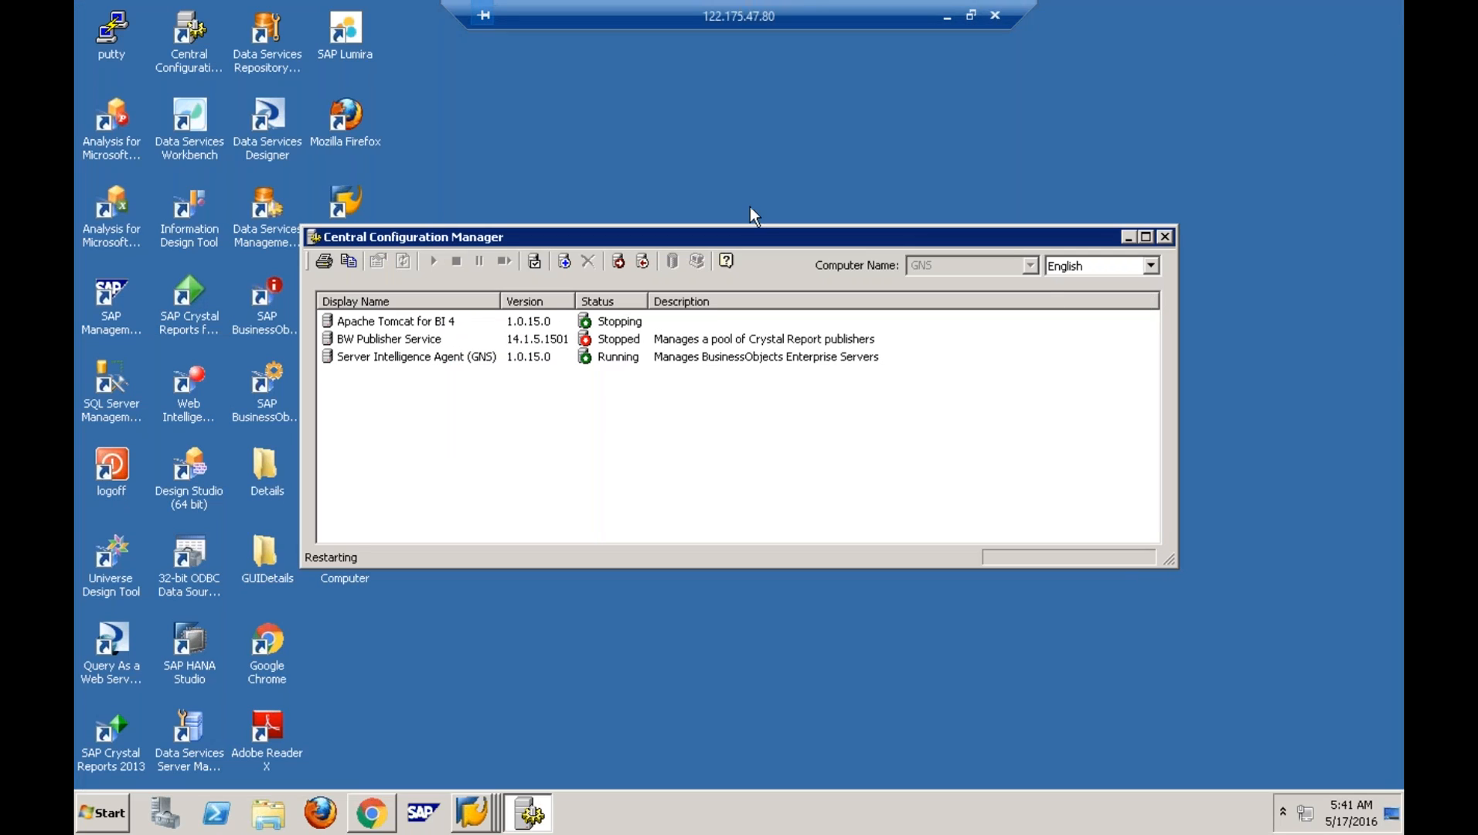
click(424, 323)
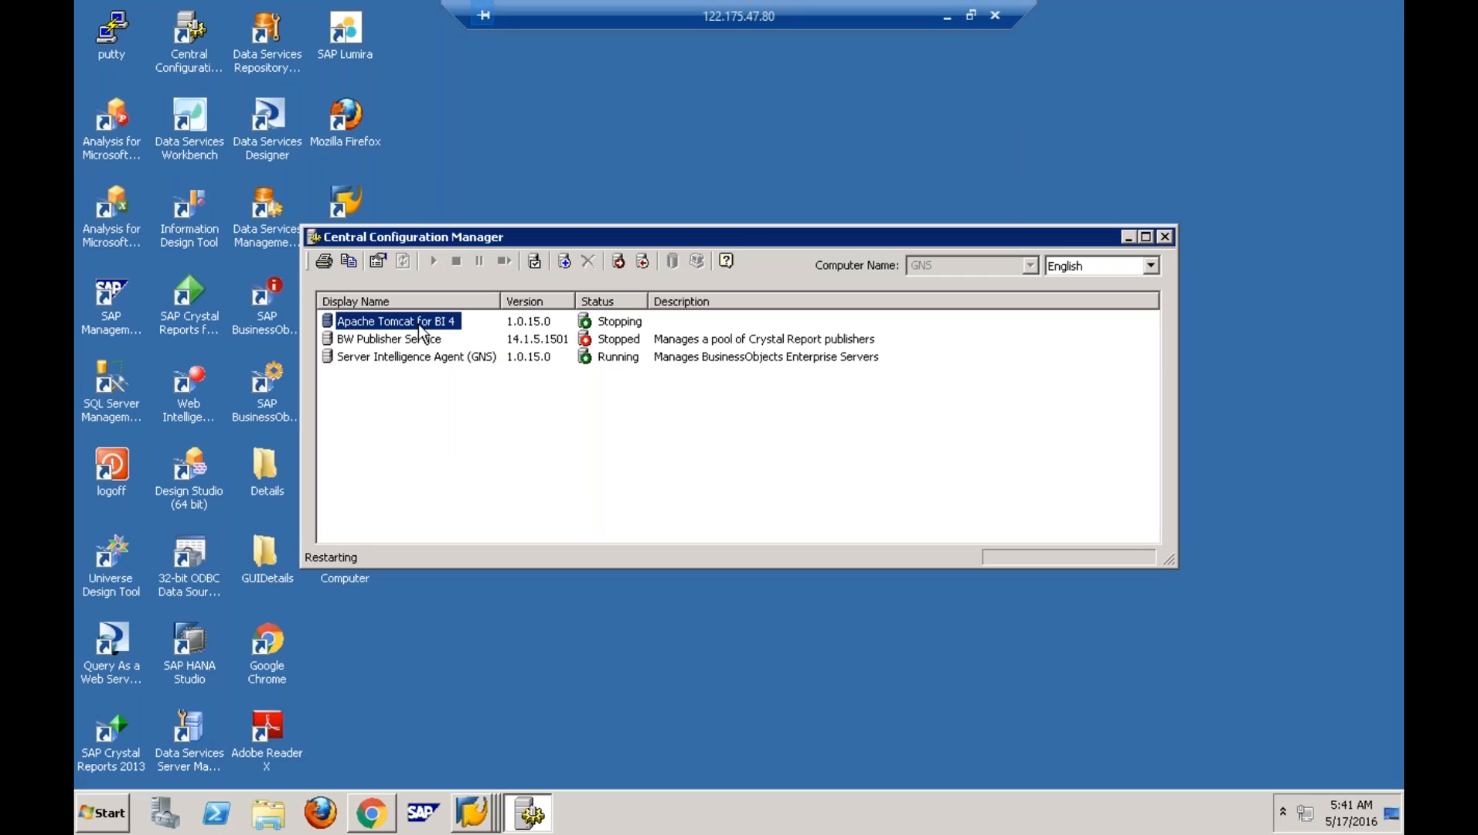
right_click(421, 330)
click(380, 323)
right_click(426, 323)
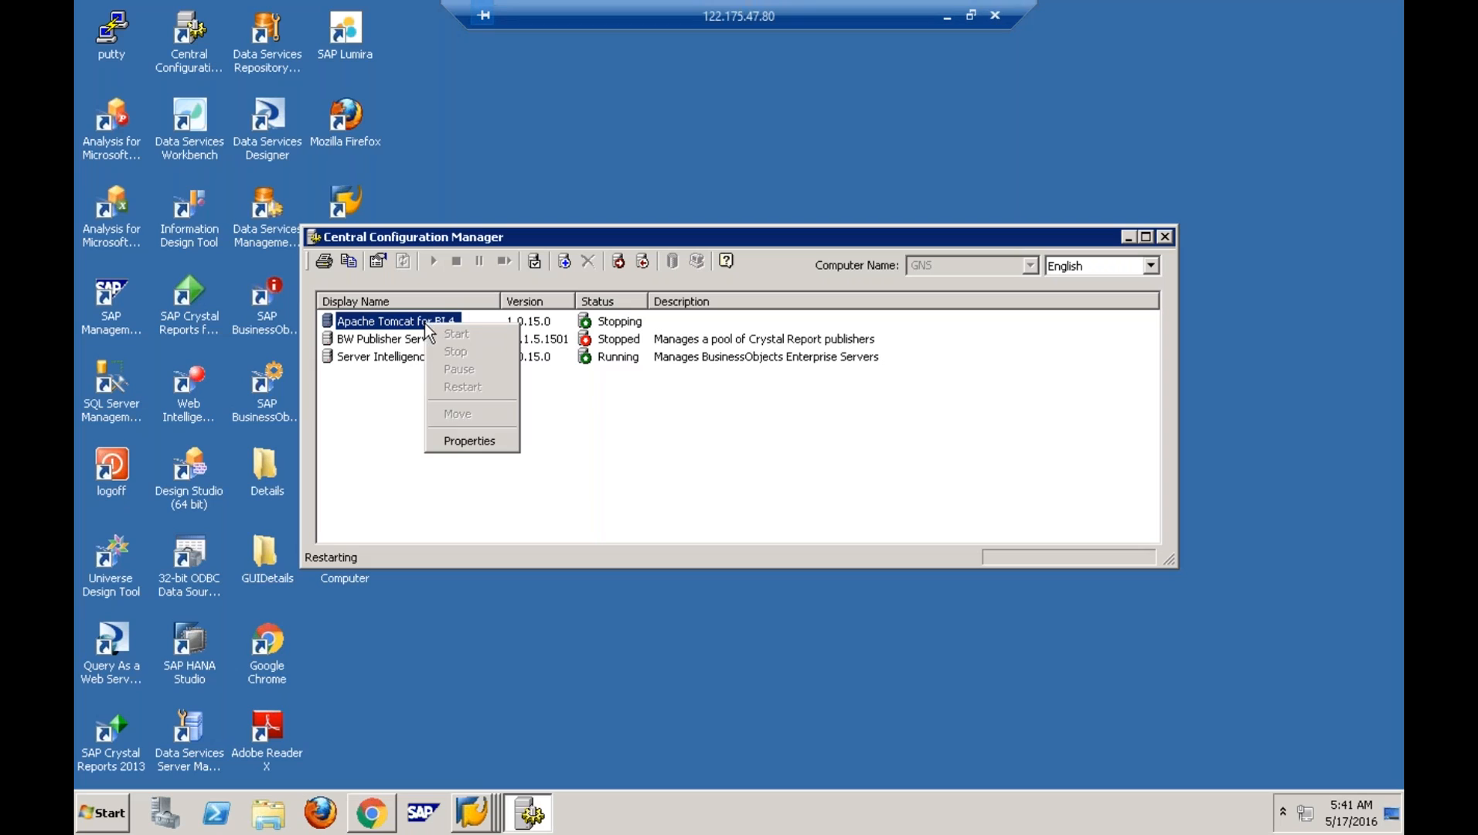
click(366, 410)
click(387, 358)
right_click(389, 360)
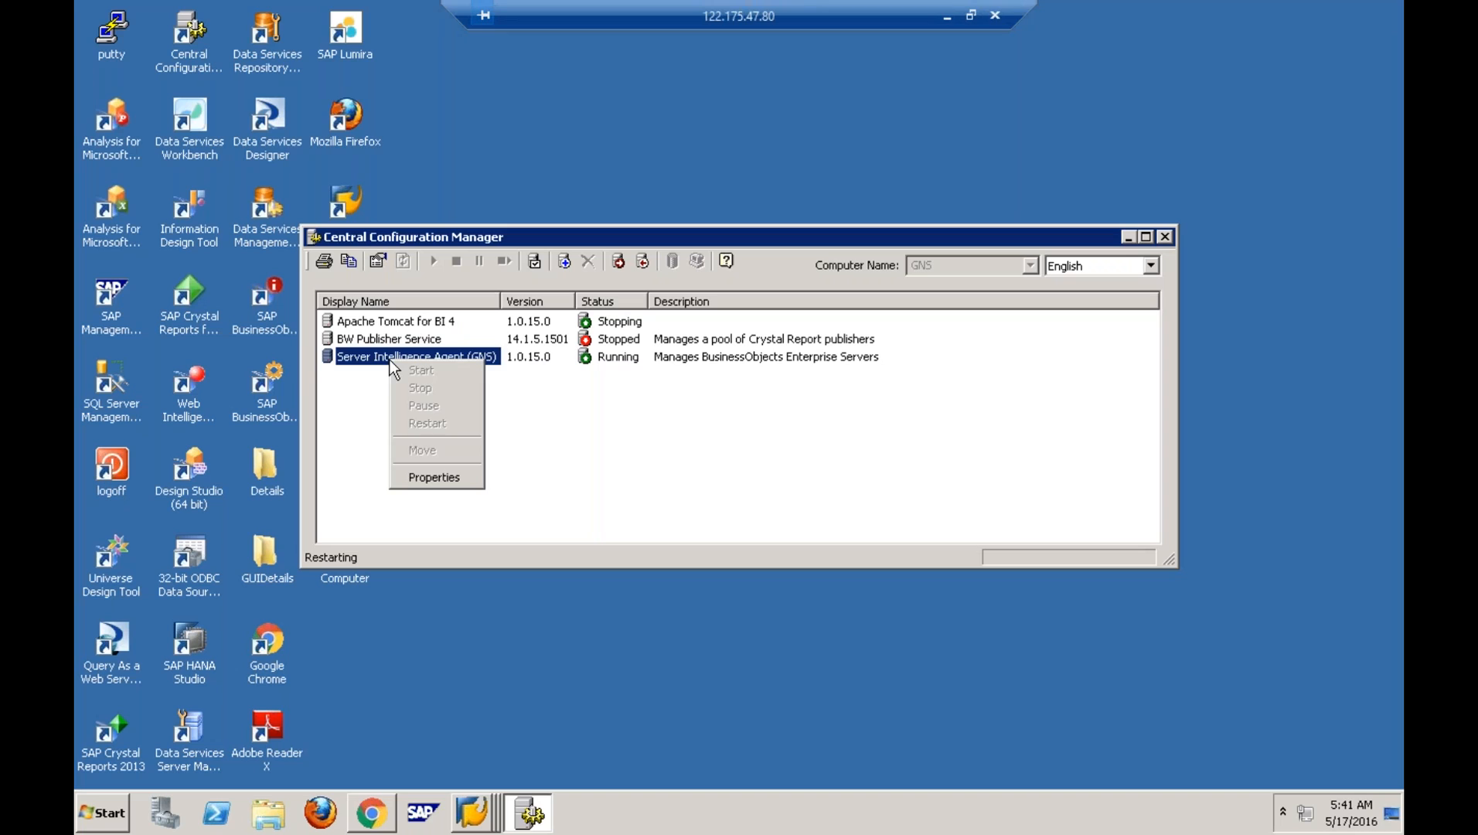
click(364, 341)
click(377, 323)
click(388, 353)
- Inspect the Apache Tomcat for BI 4 properties and Dependency tab, then cancel unchanged
double_click(398, 322)
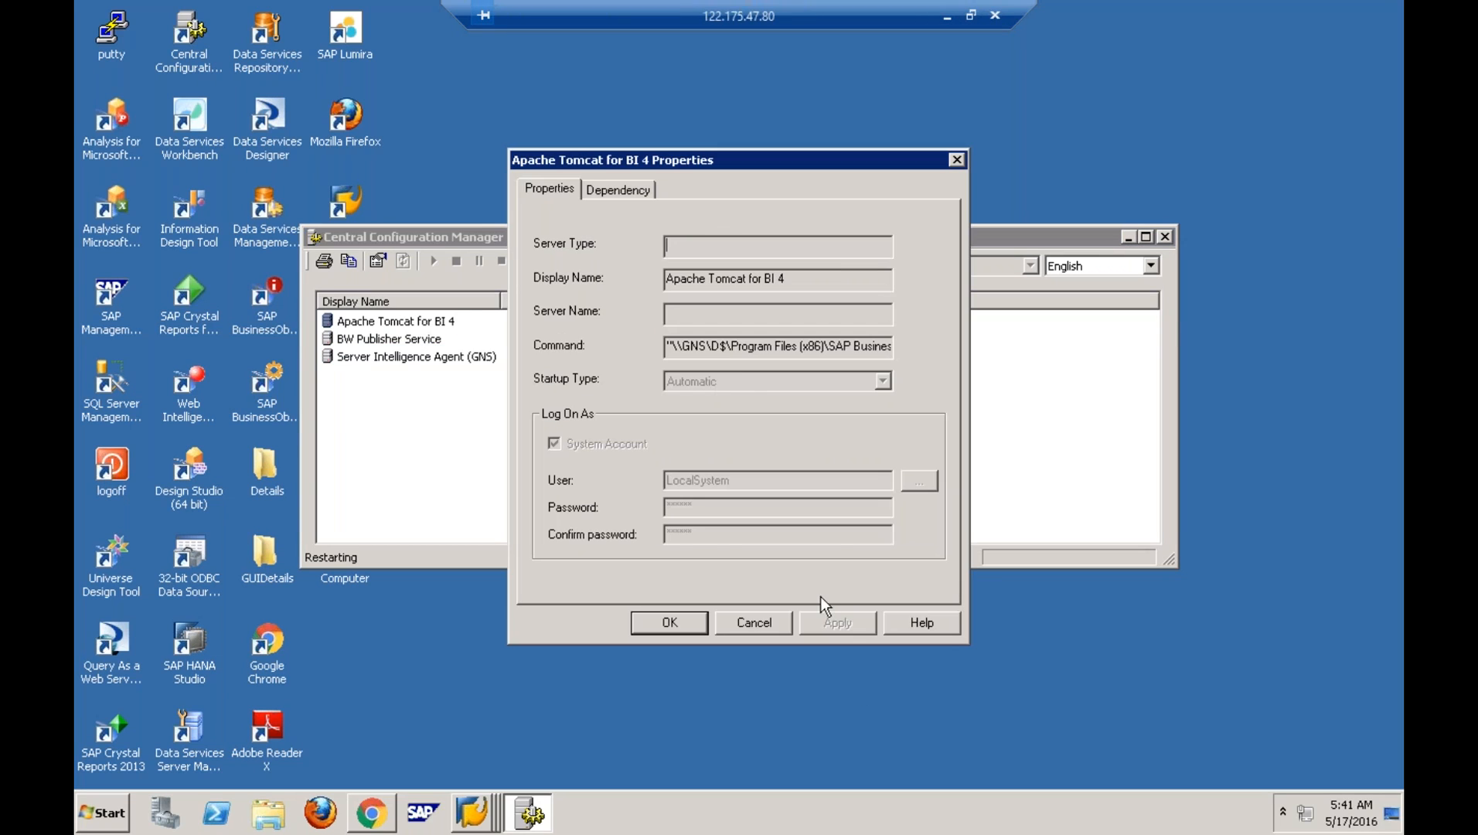
click(627, 190)
click(562, 188)
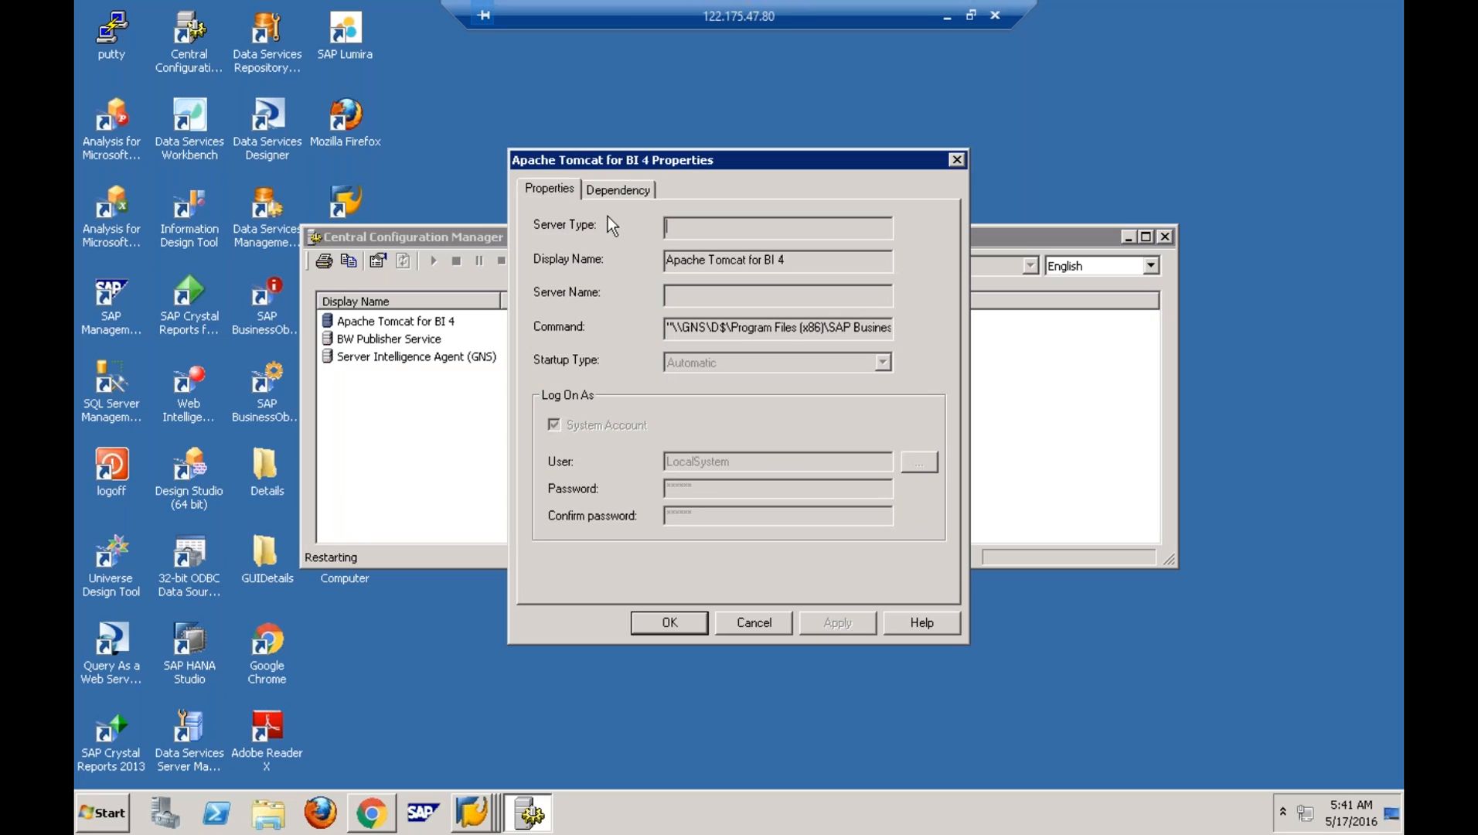
click(771, 621)
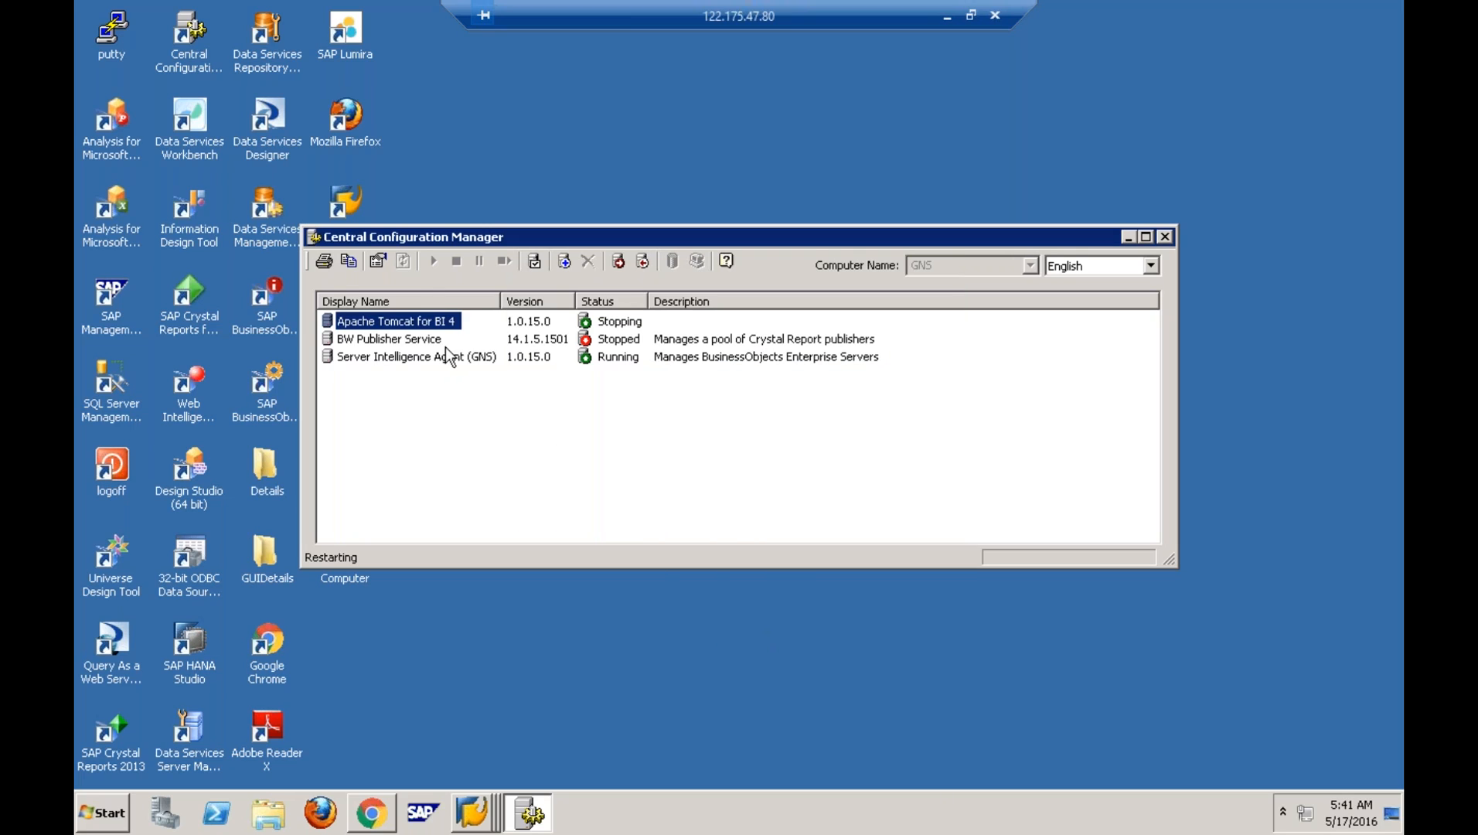
- Refresh the desktop twice, recheck the Tomcat and Server Intelligence Agent services, and switch to Chrome
right_click(388, 323)
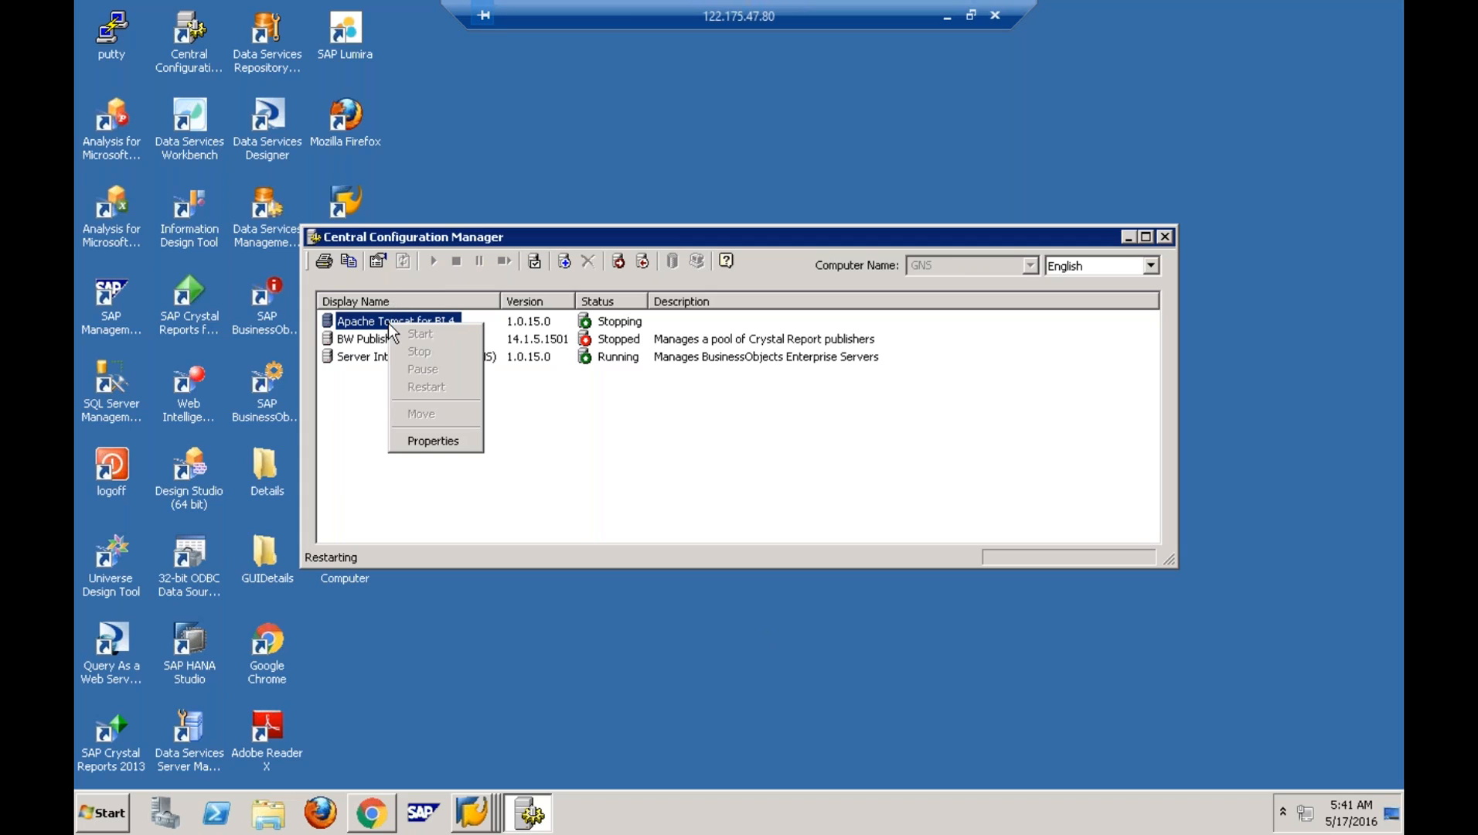
right_click(586, 113)
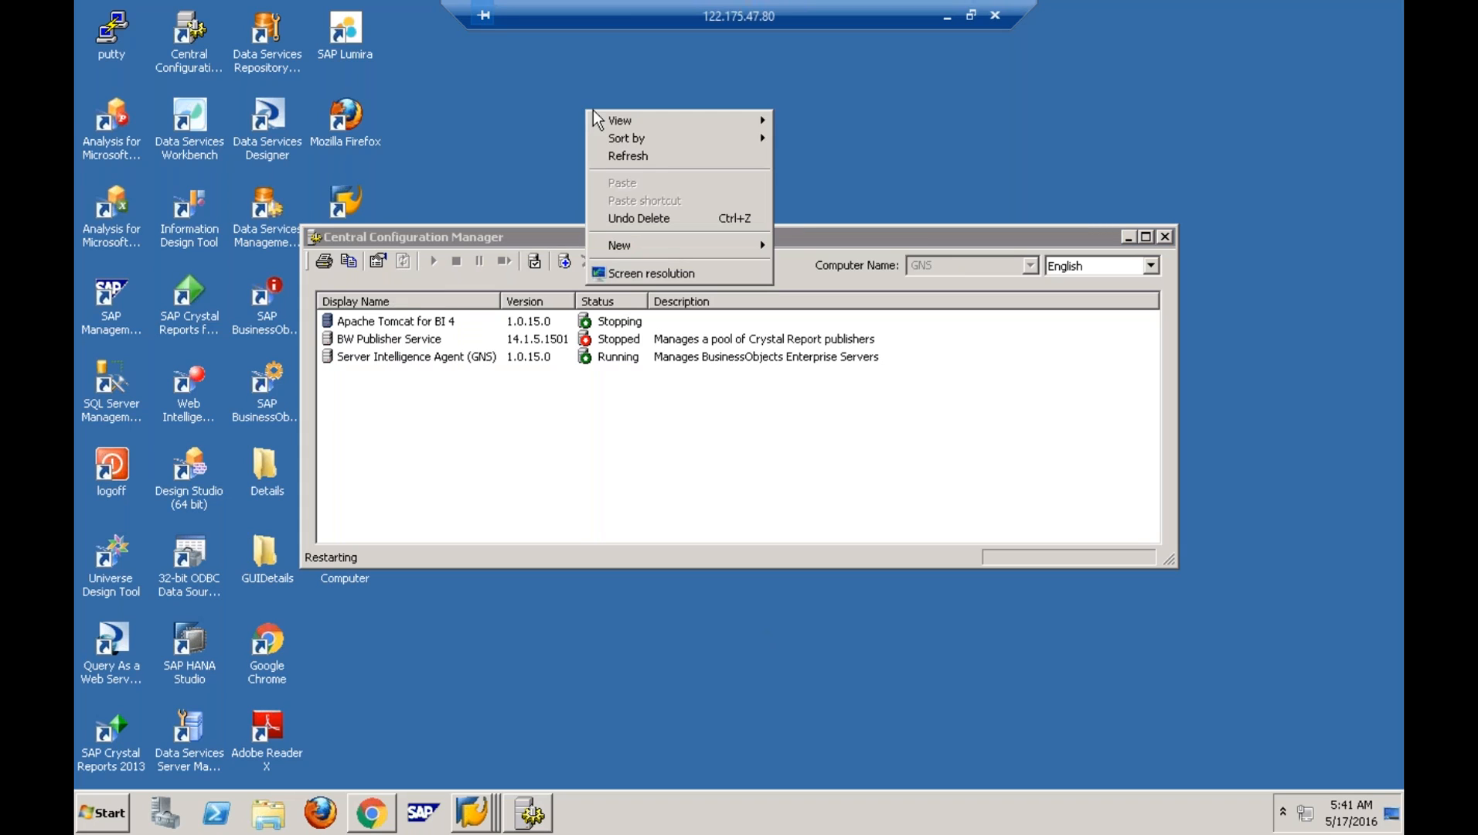
click(672, 165)
right_click(641, 752)
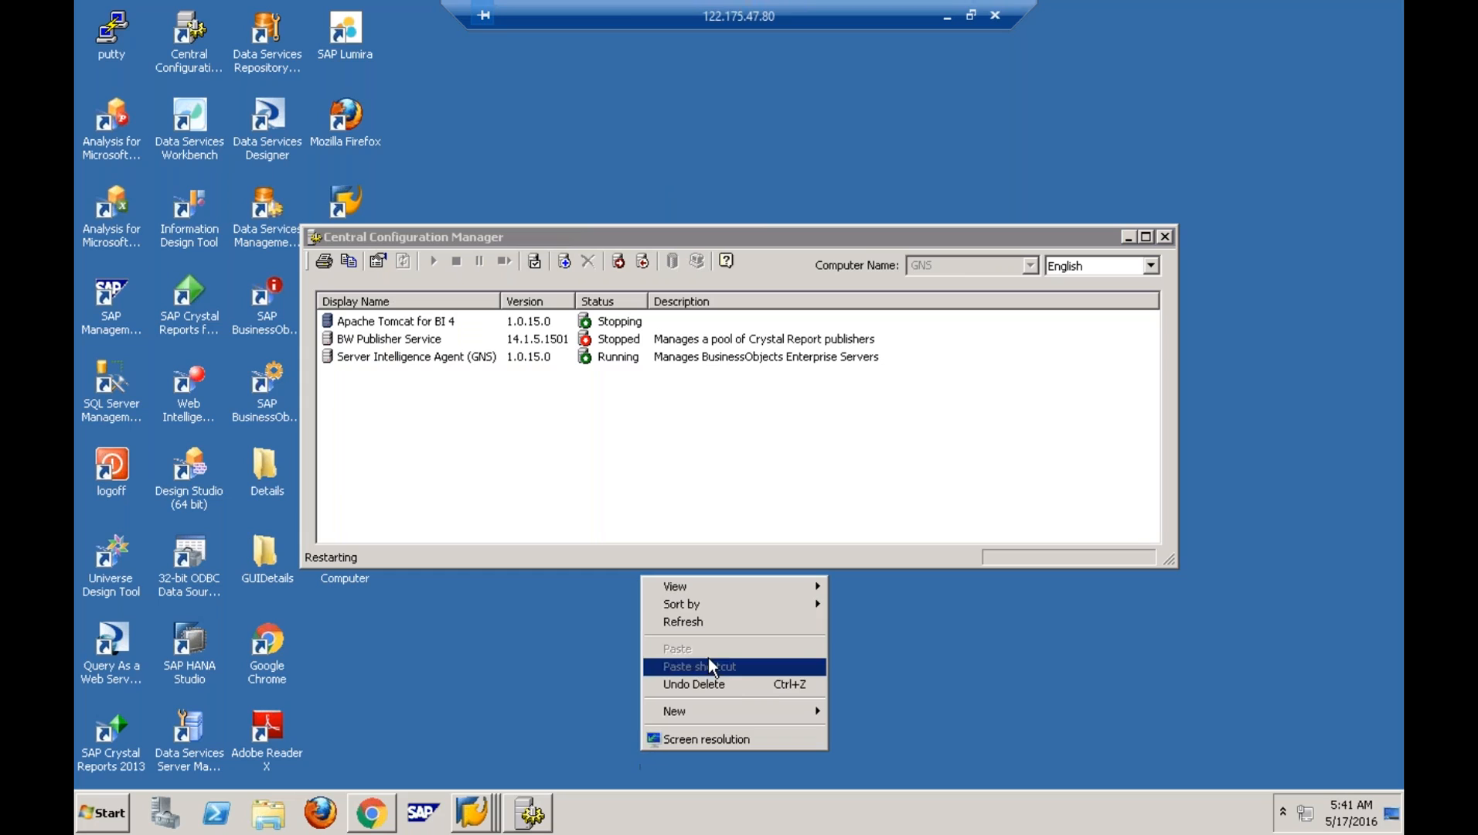
click(714, 616)
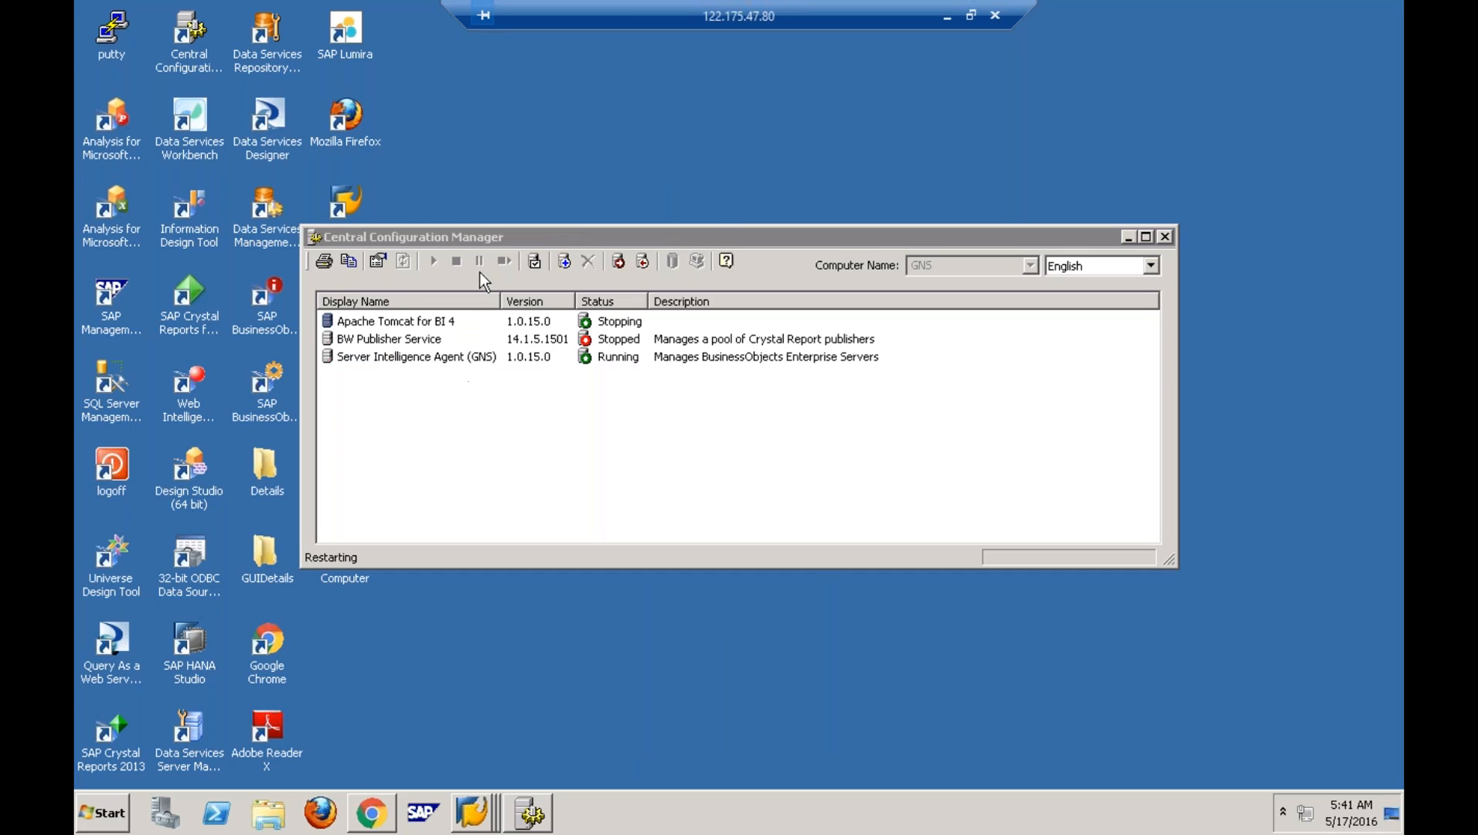
click(428, 323)
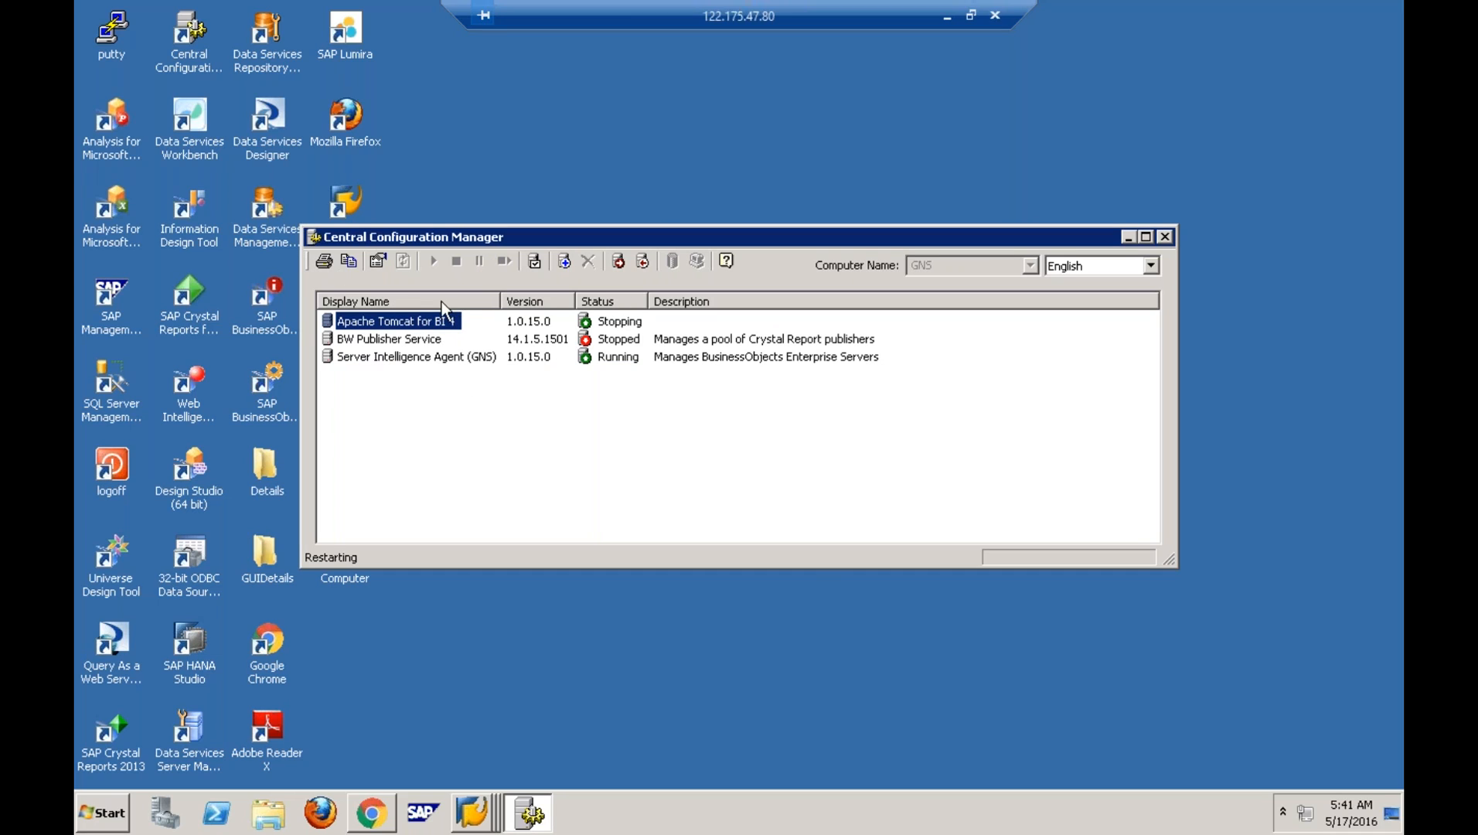
click(442, 359)
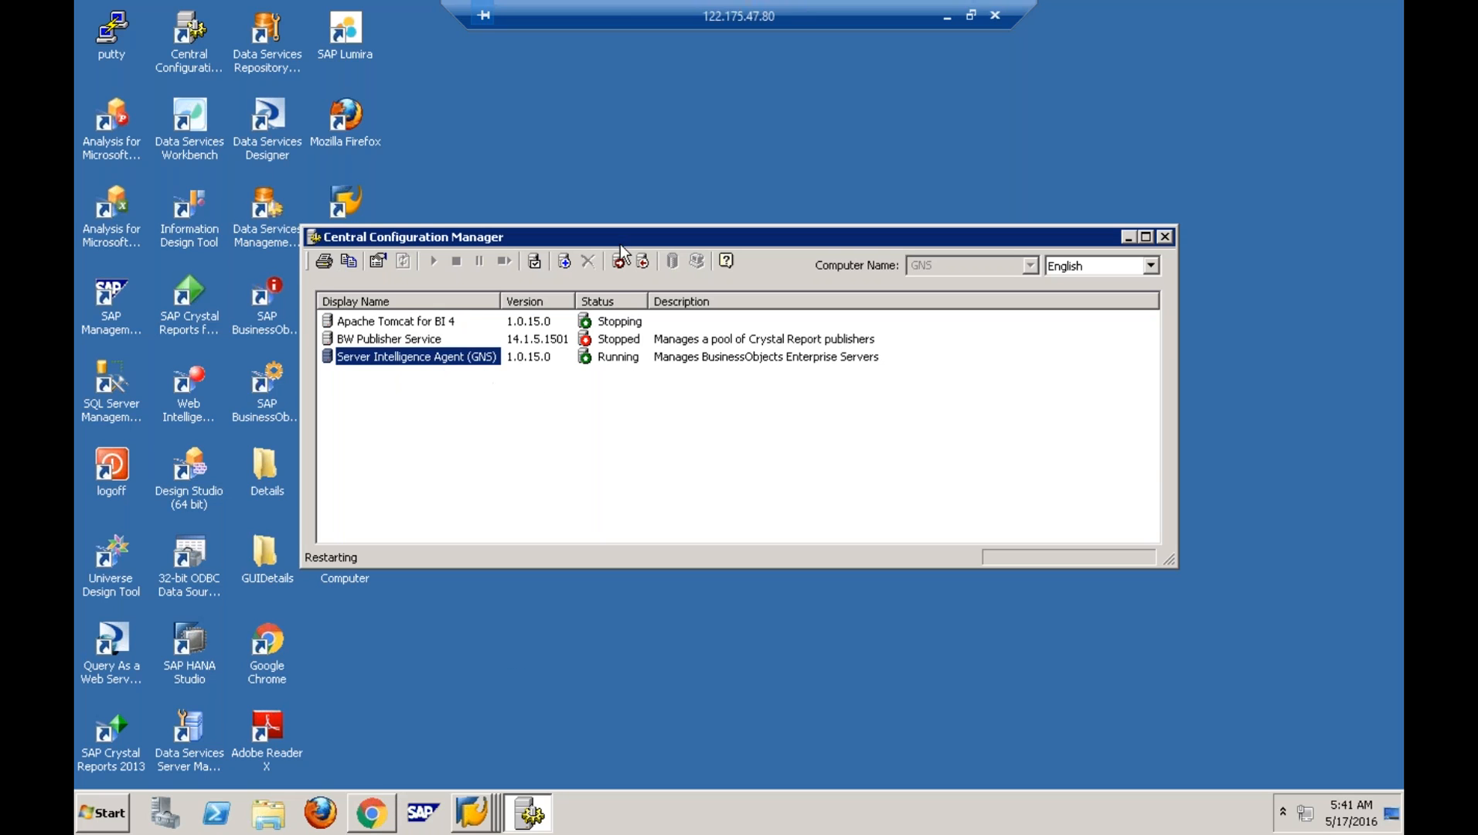
click(382, 804)
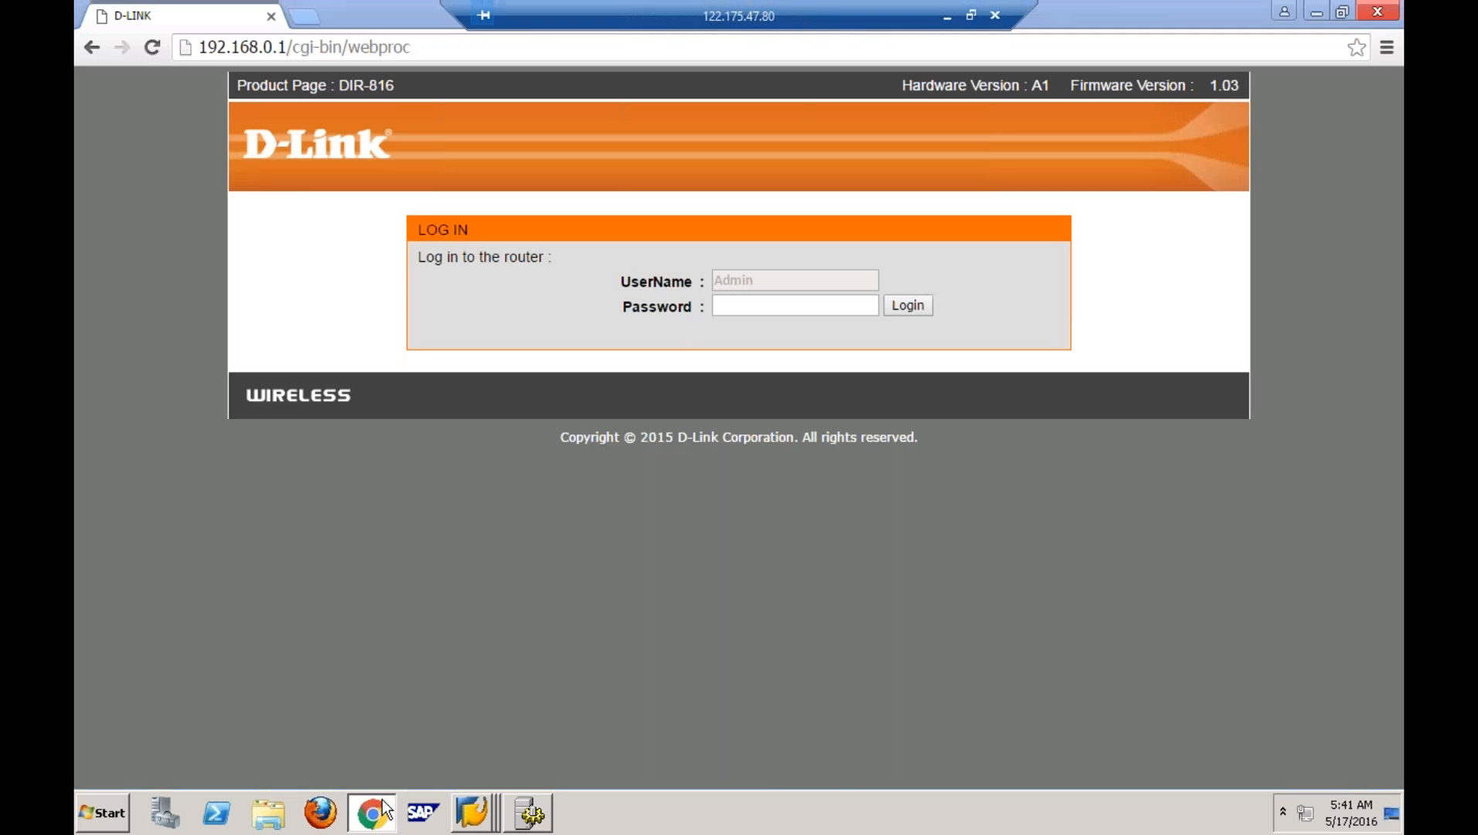
- Switch to the other 122.175.47.80 remote session, dismiss Select Data Source, and bring forward SAP HANA Live Browser
click(382, 809)
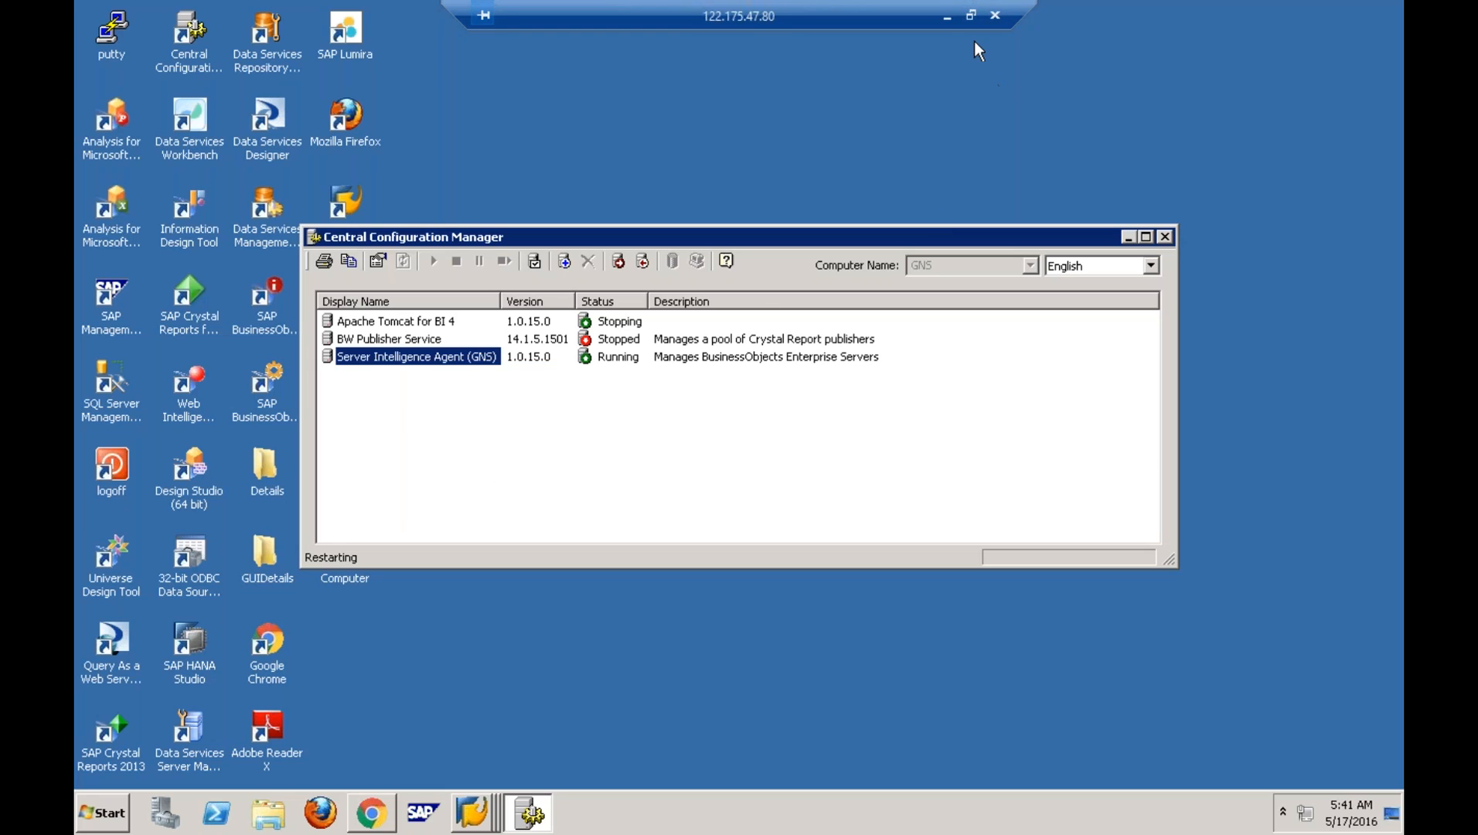
click(969, 17)
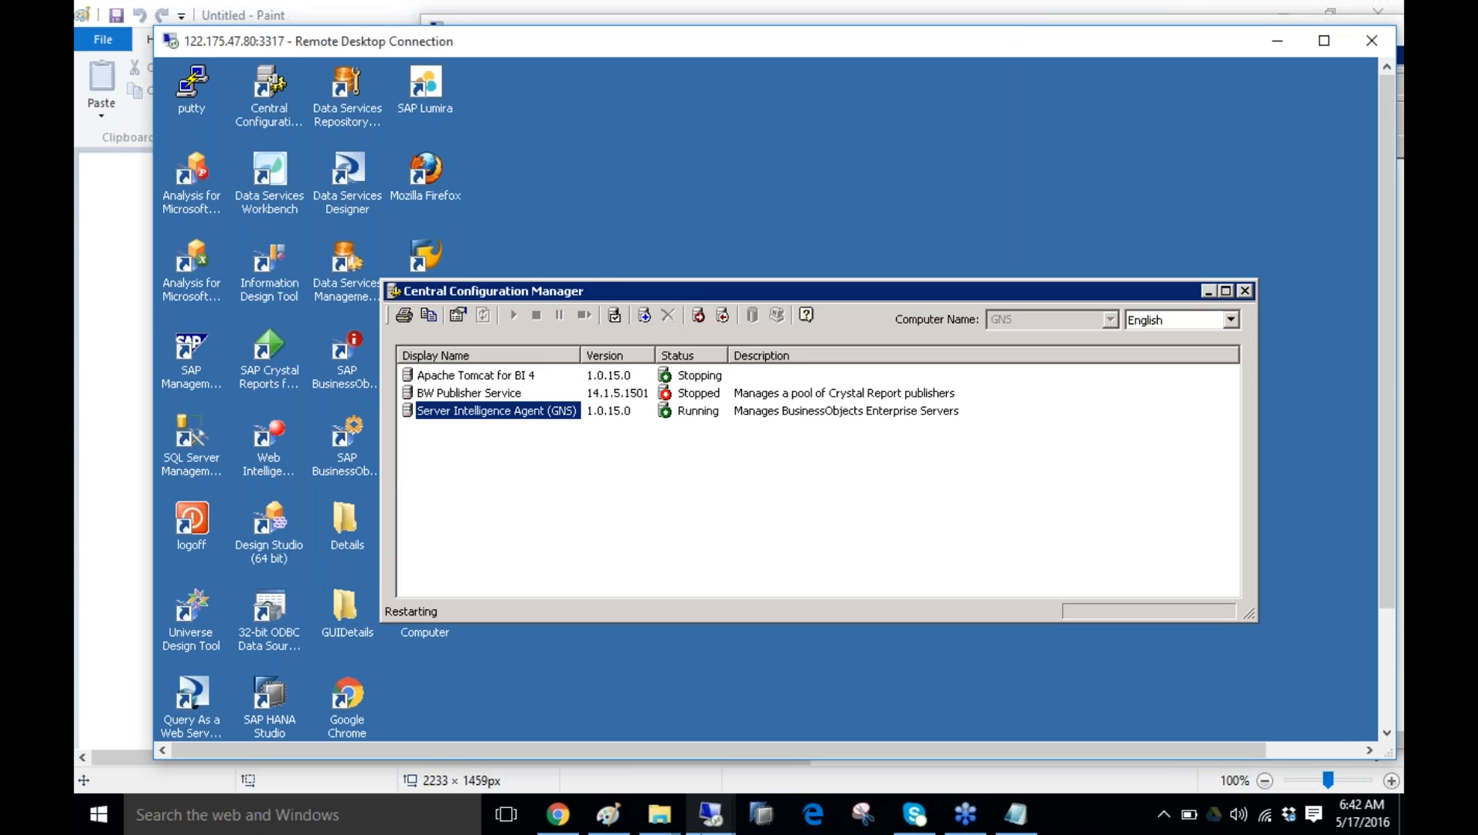
mouse_move(711, 814)
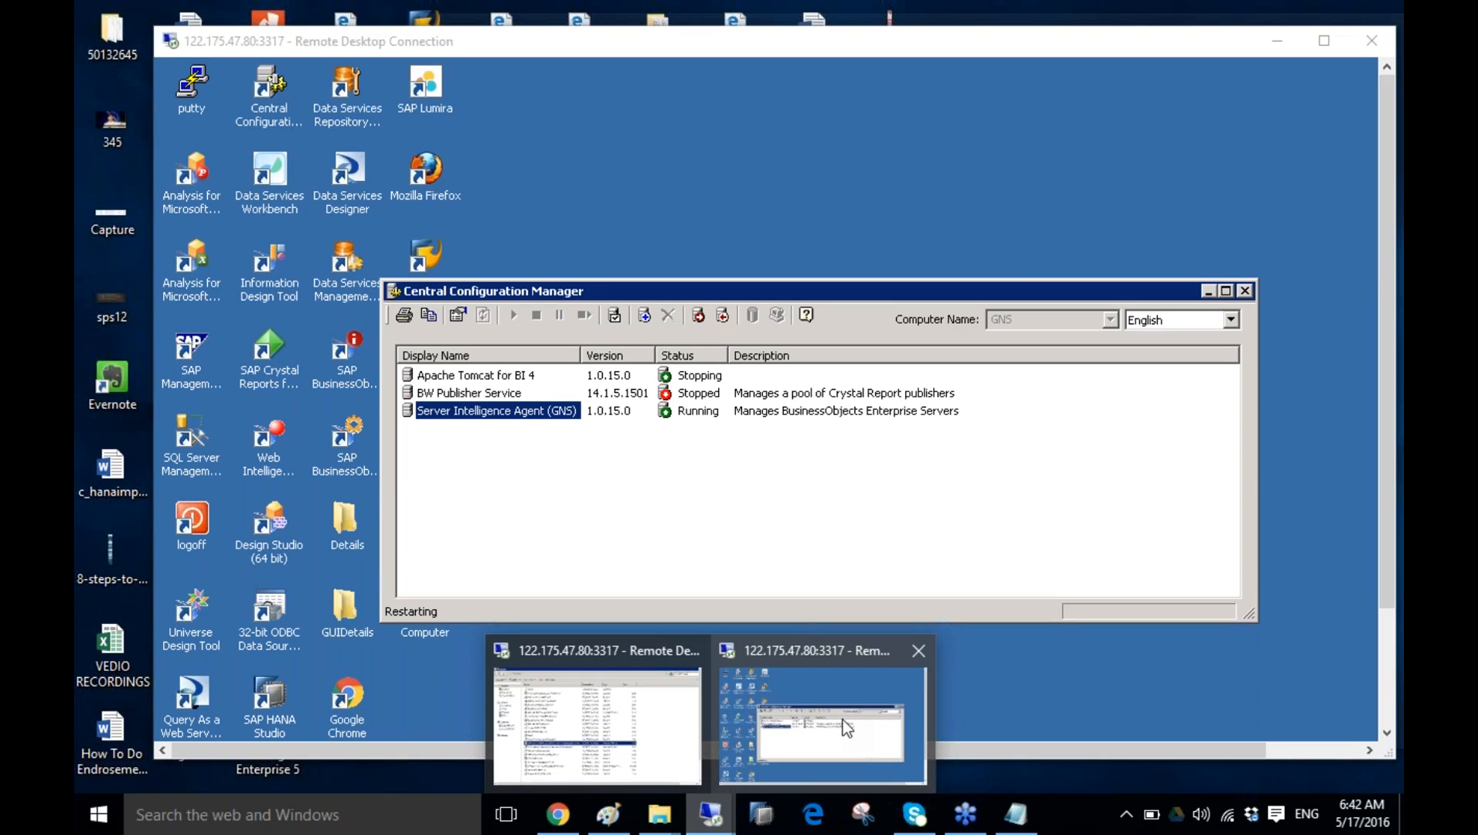
click(843, 720)
click(977, 207)
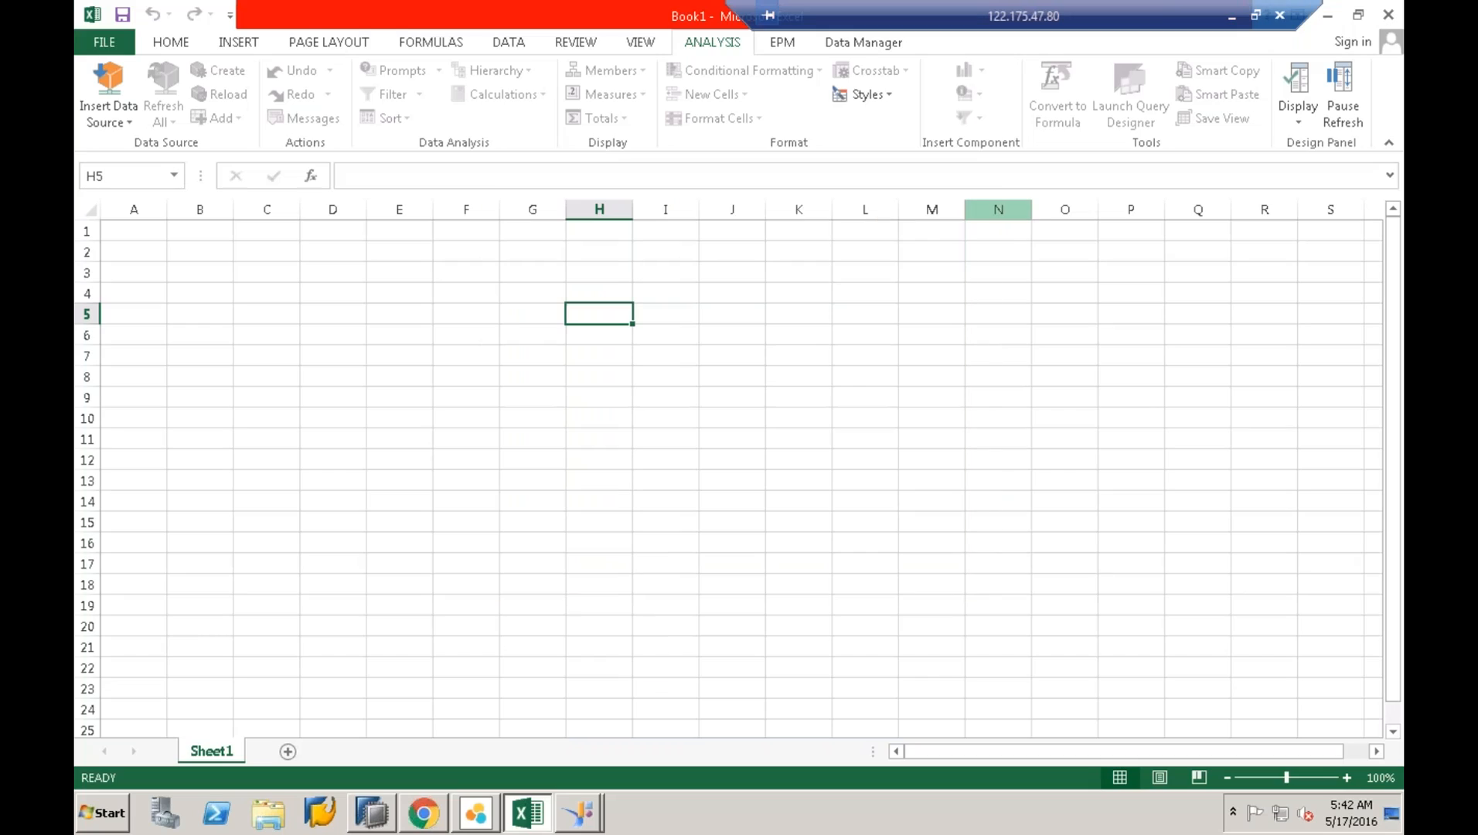
click(427, 815)
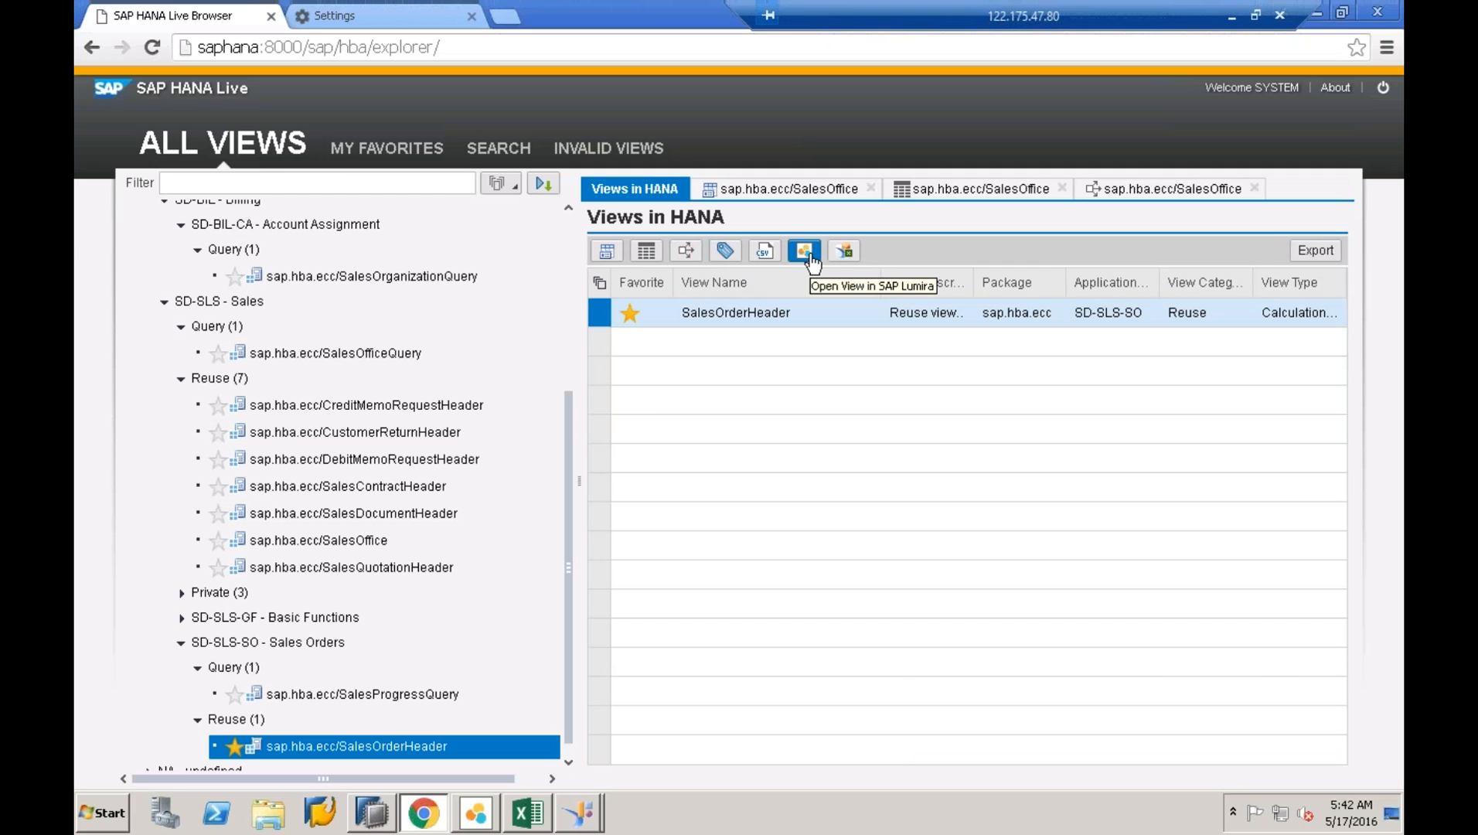
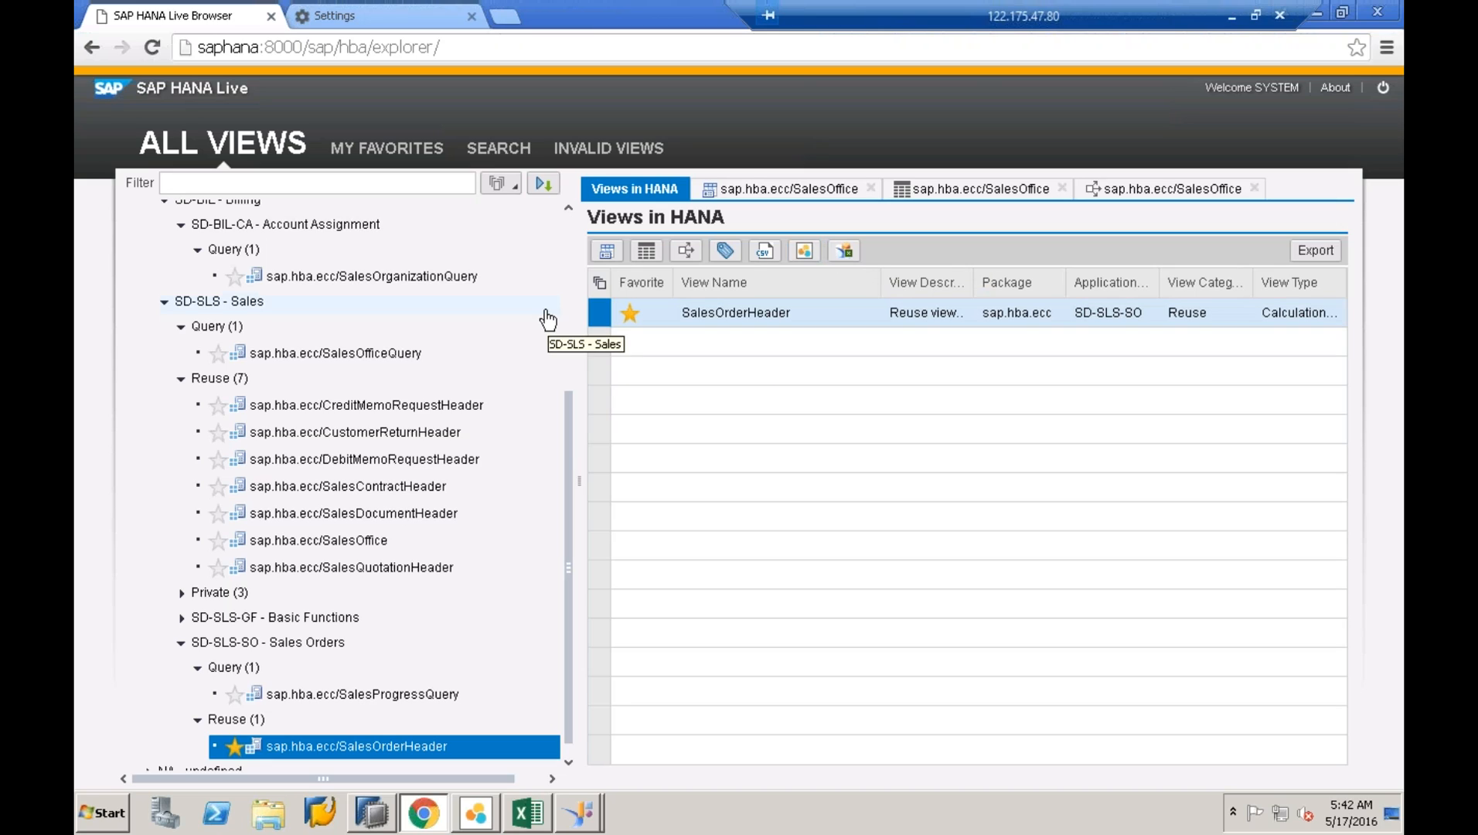
- Mark CreditMemoRequestHeader and CustomerReturnHeader as favorite views
click(213, 181)
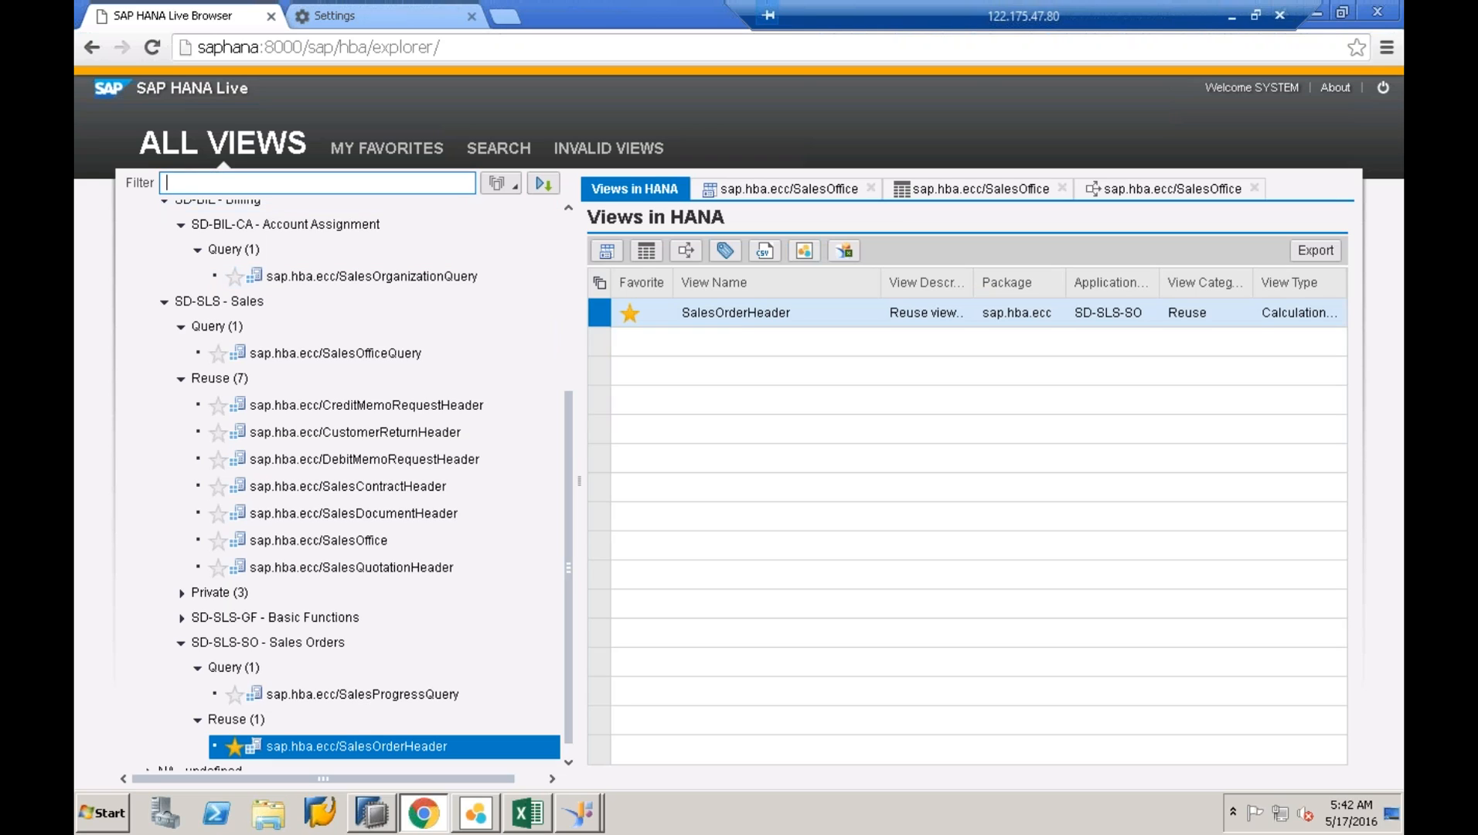
click(512, 184)
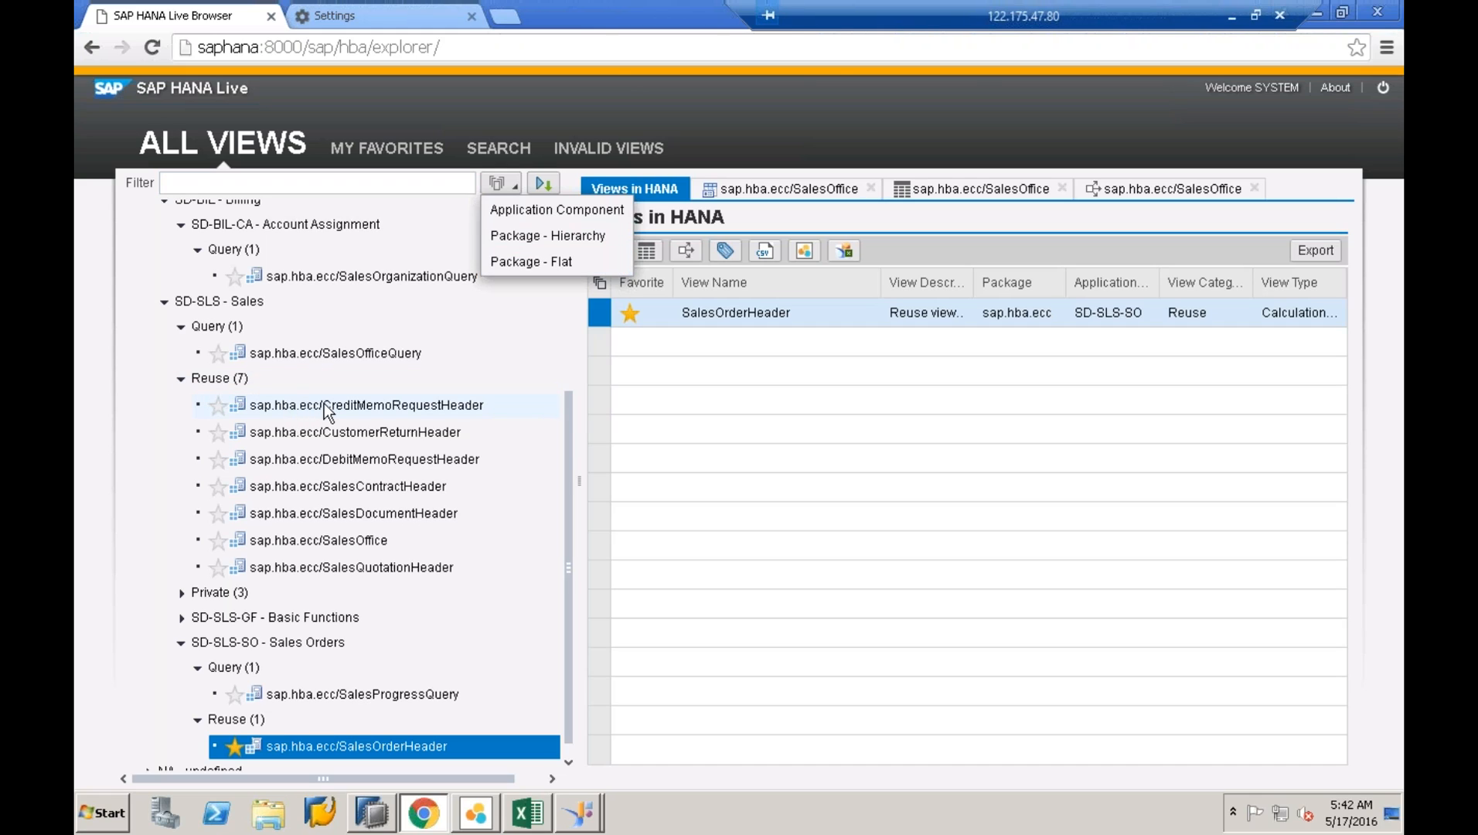
click(213, 407)
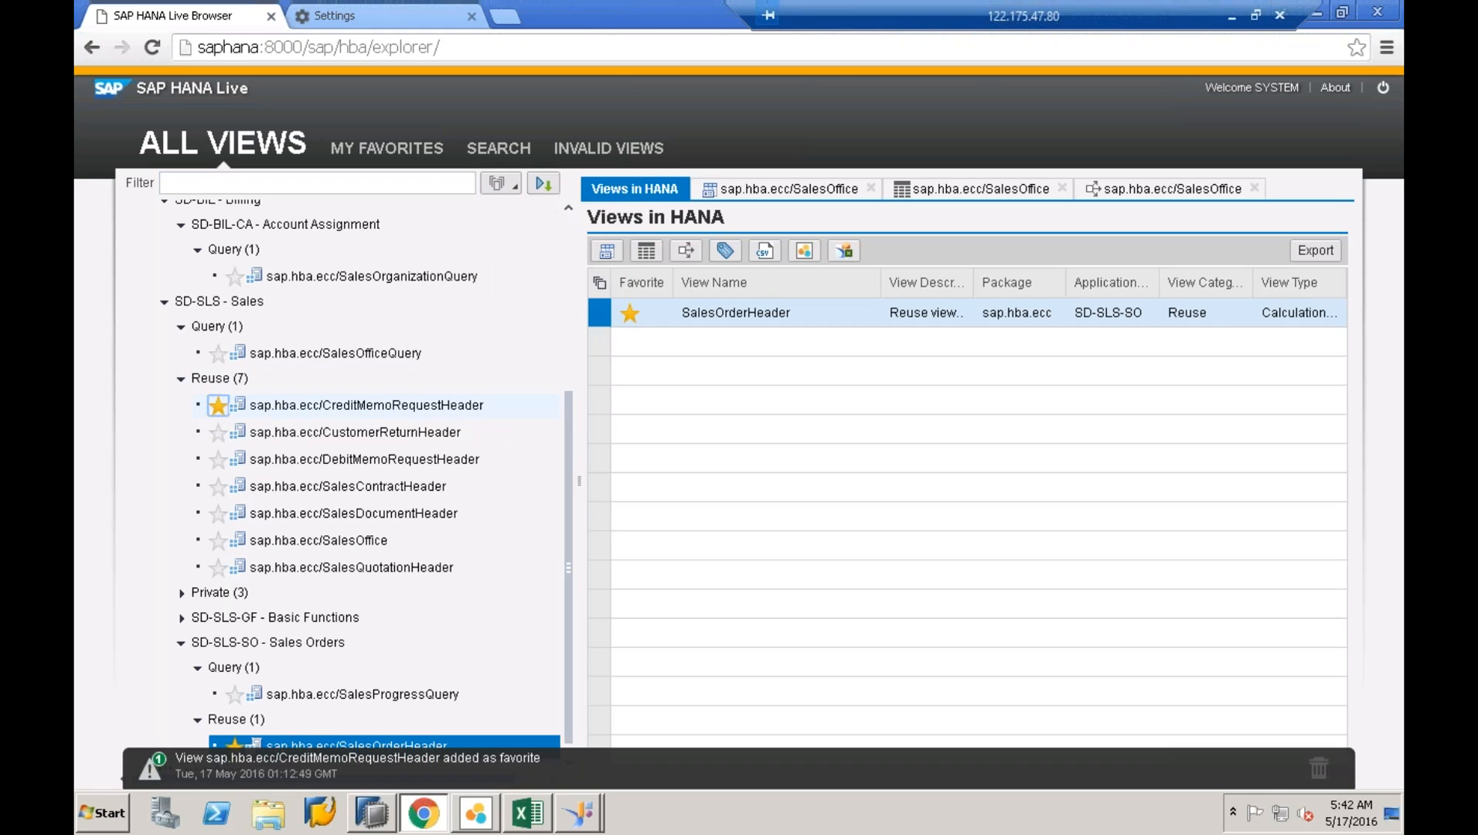
click(218, 430)
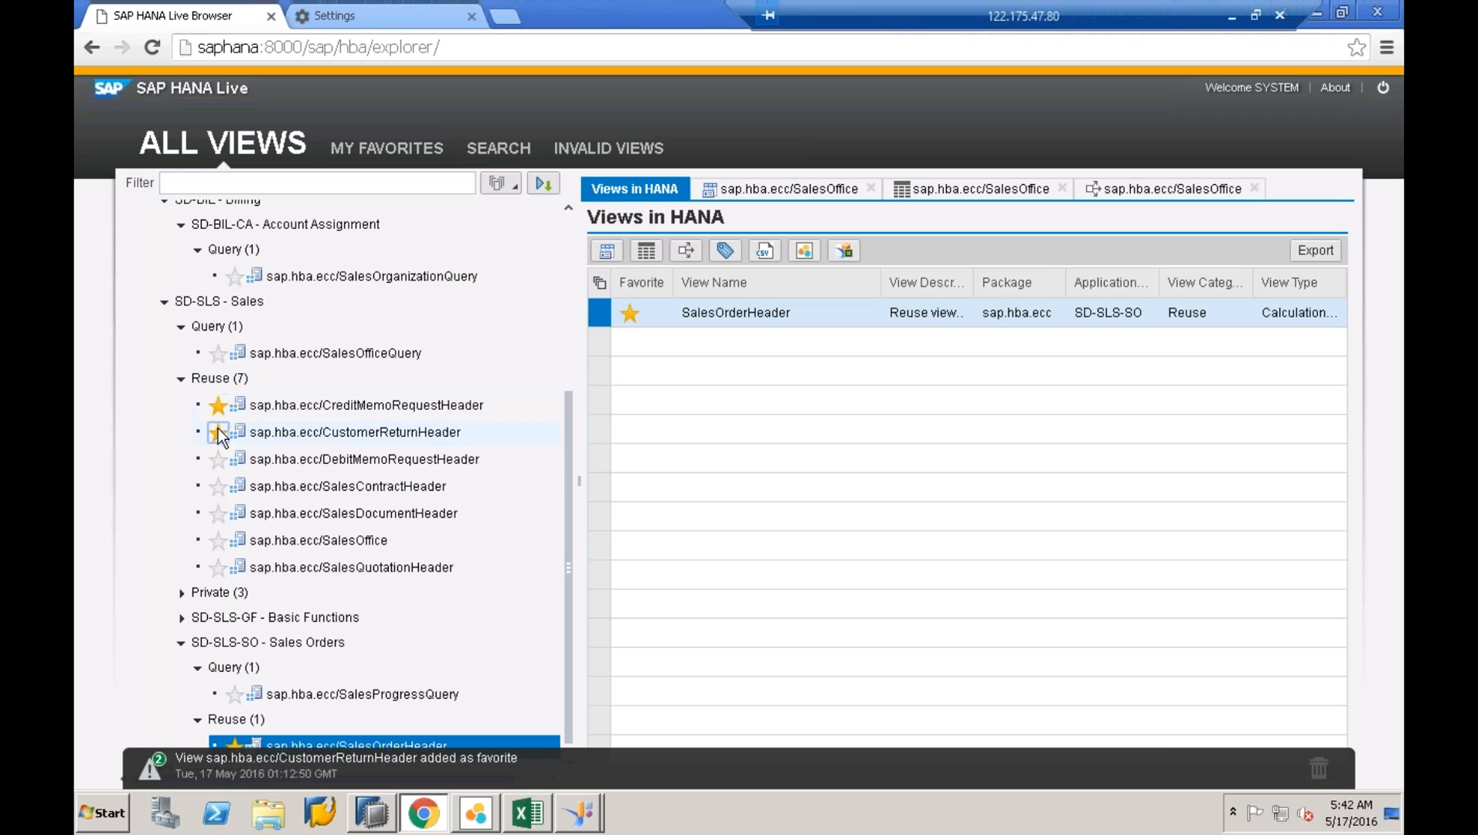
- Browse MY FAVORITES, expanding SD › SD-SLS › Reuse, then go to view search
click(391, 149)
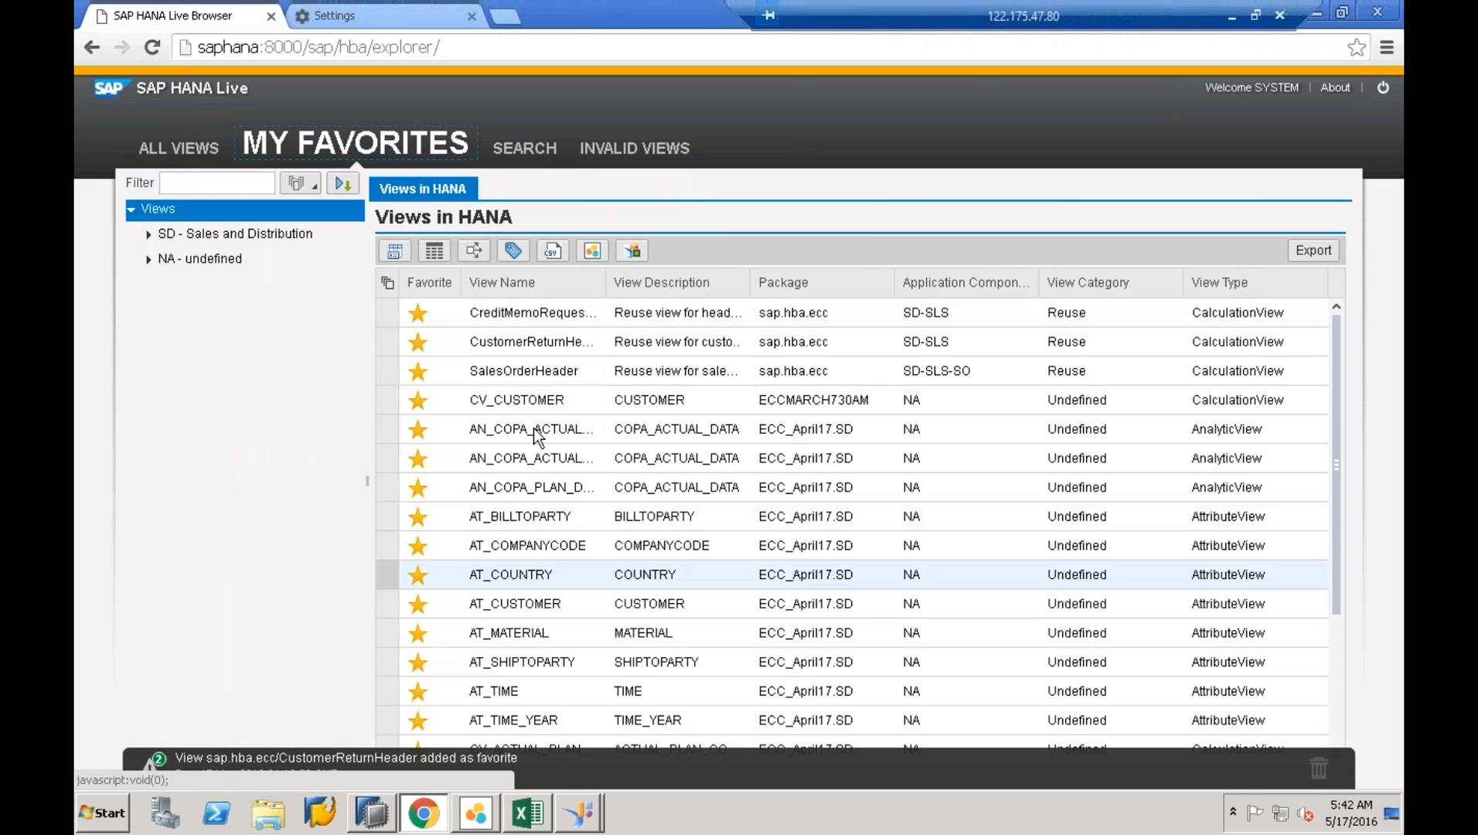
scroll(851, 400, down, 3)
scroll(850, 510, up, 3)
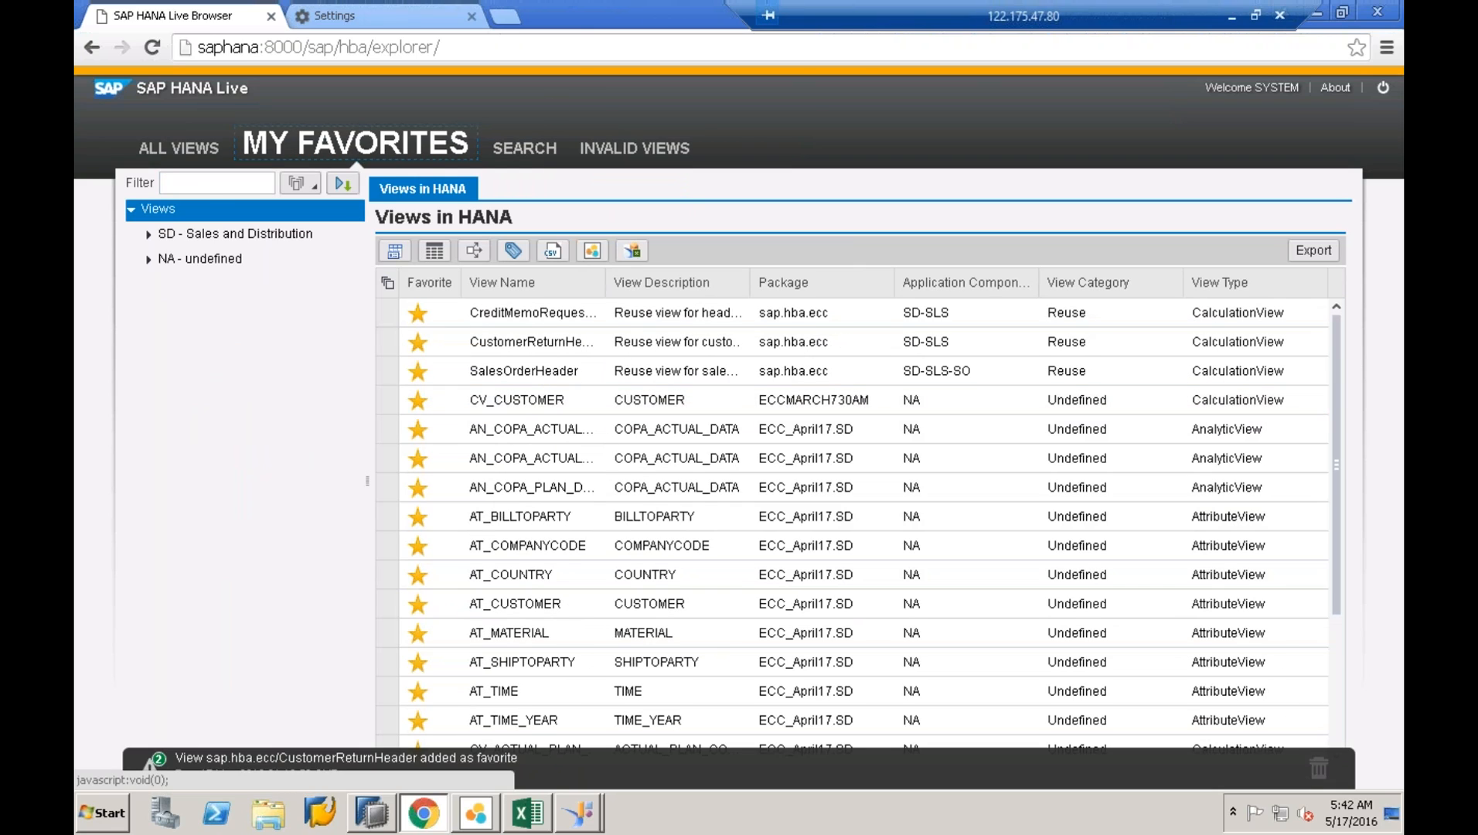
click(148, 233)
click(167, 260)
click(180, 285)
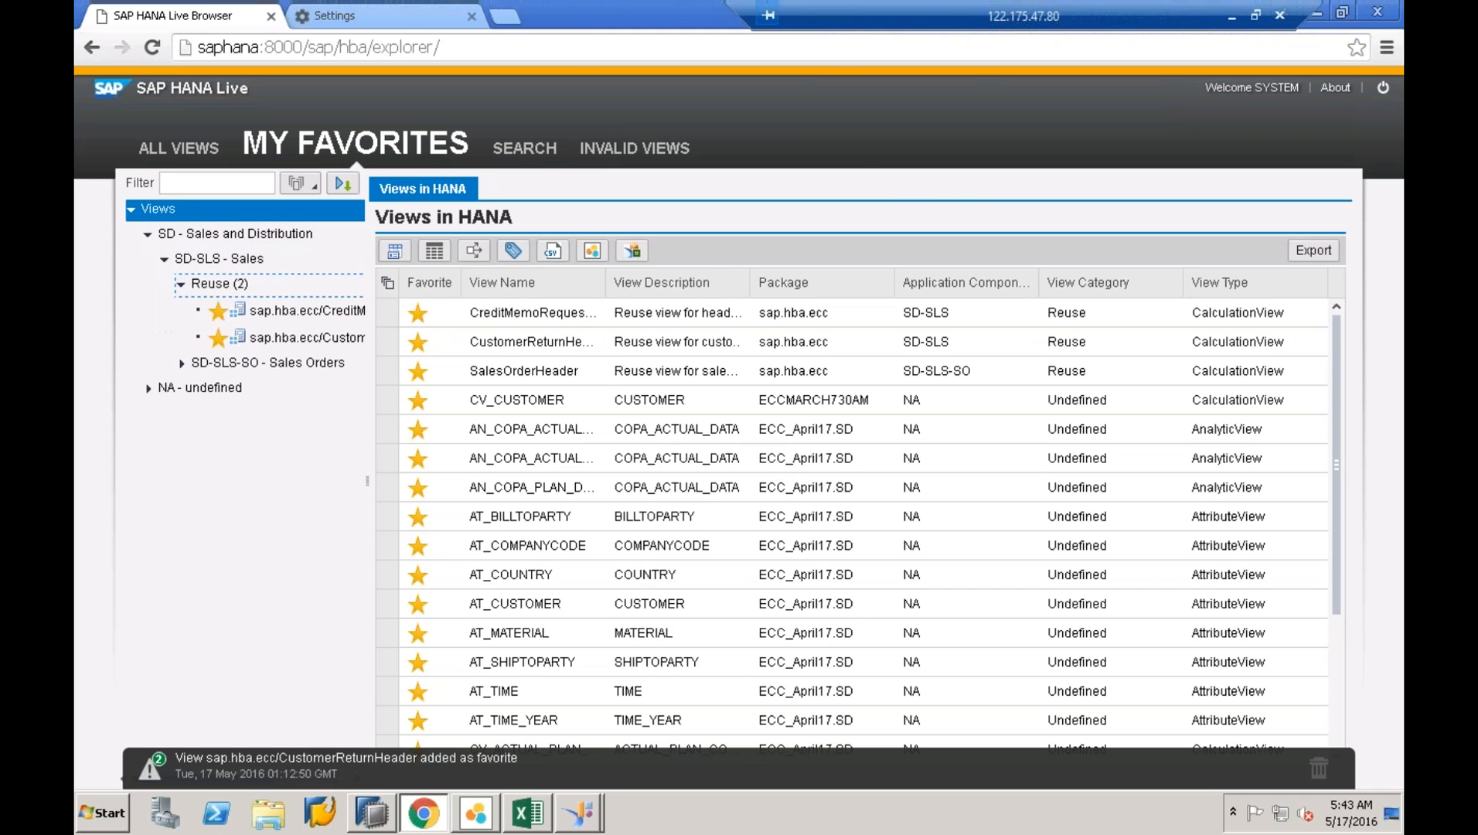
click(534, 150)
- Search the HANA Live views for COPA_ACTUAL_DATA via the 'cop' suggestion list
click(456, 195)
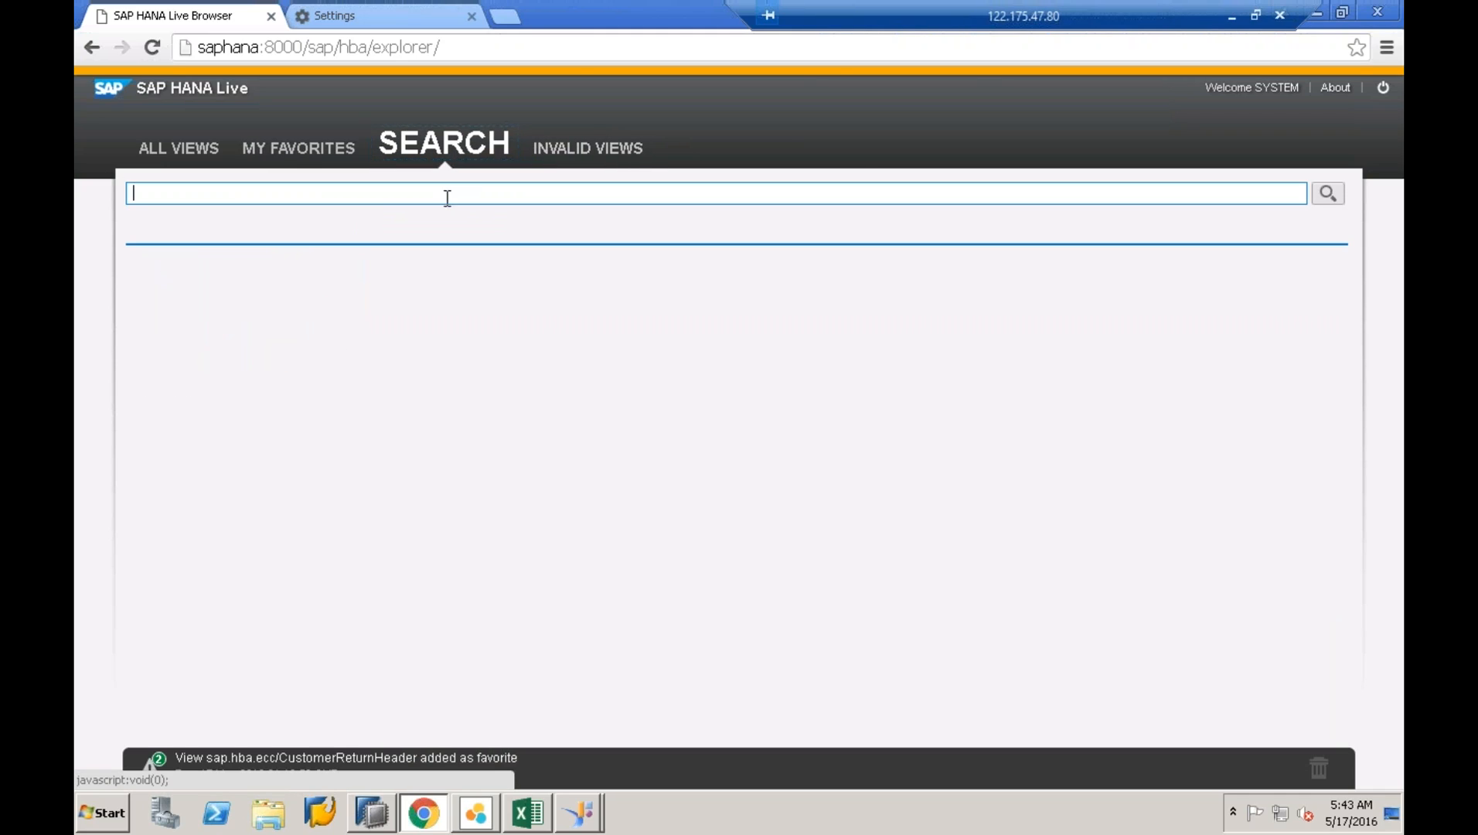
right_click(447, 198)
click(509, 310)
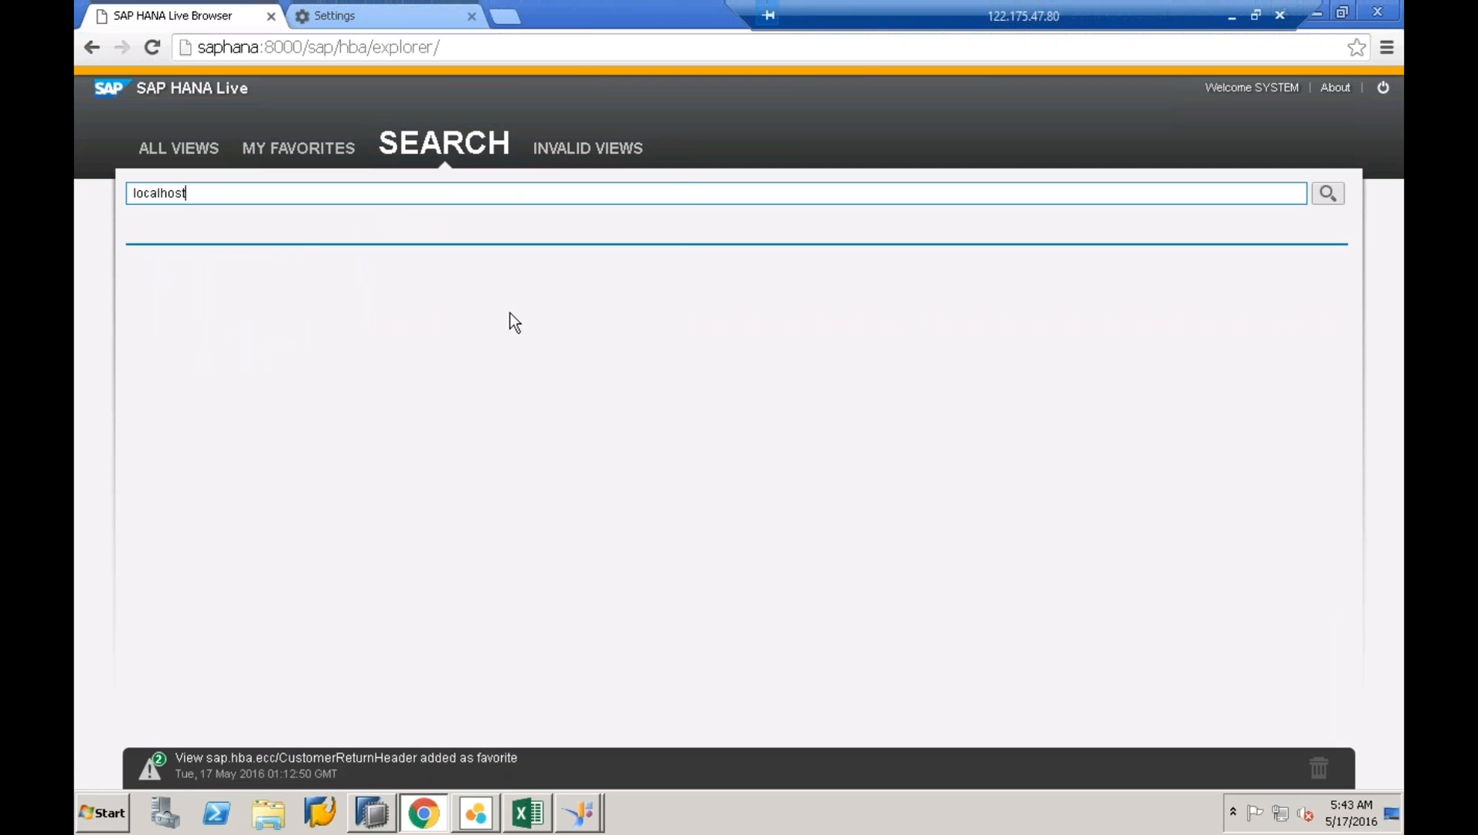
key(BackSpace)
key(BackSpace)
key(BackSpace)
key(BackSpace)
key(BackSpace)
key(BackSpace)
key(BackSpace)
text(copa)
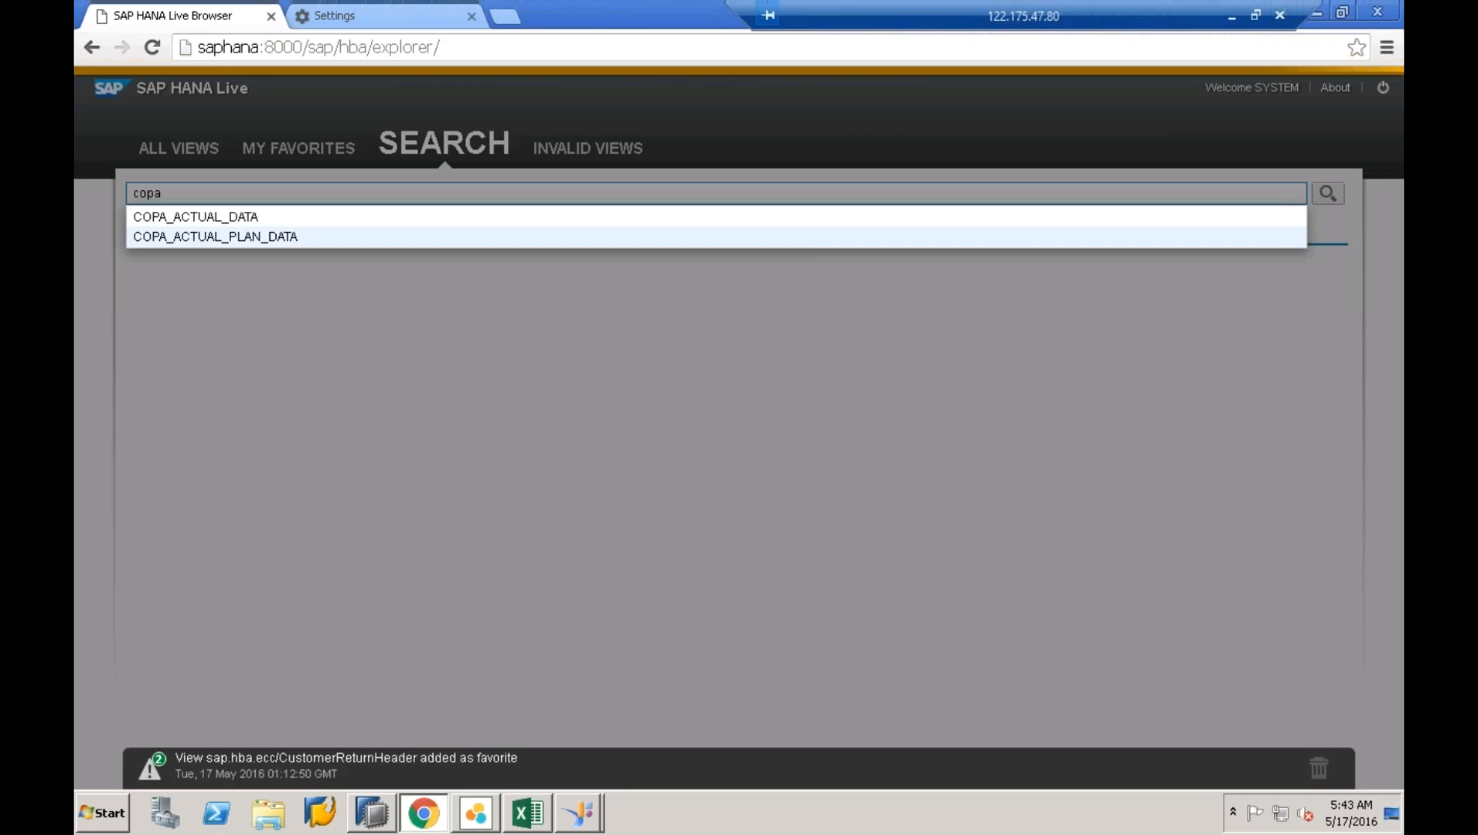
click(495, 217)
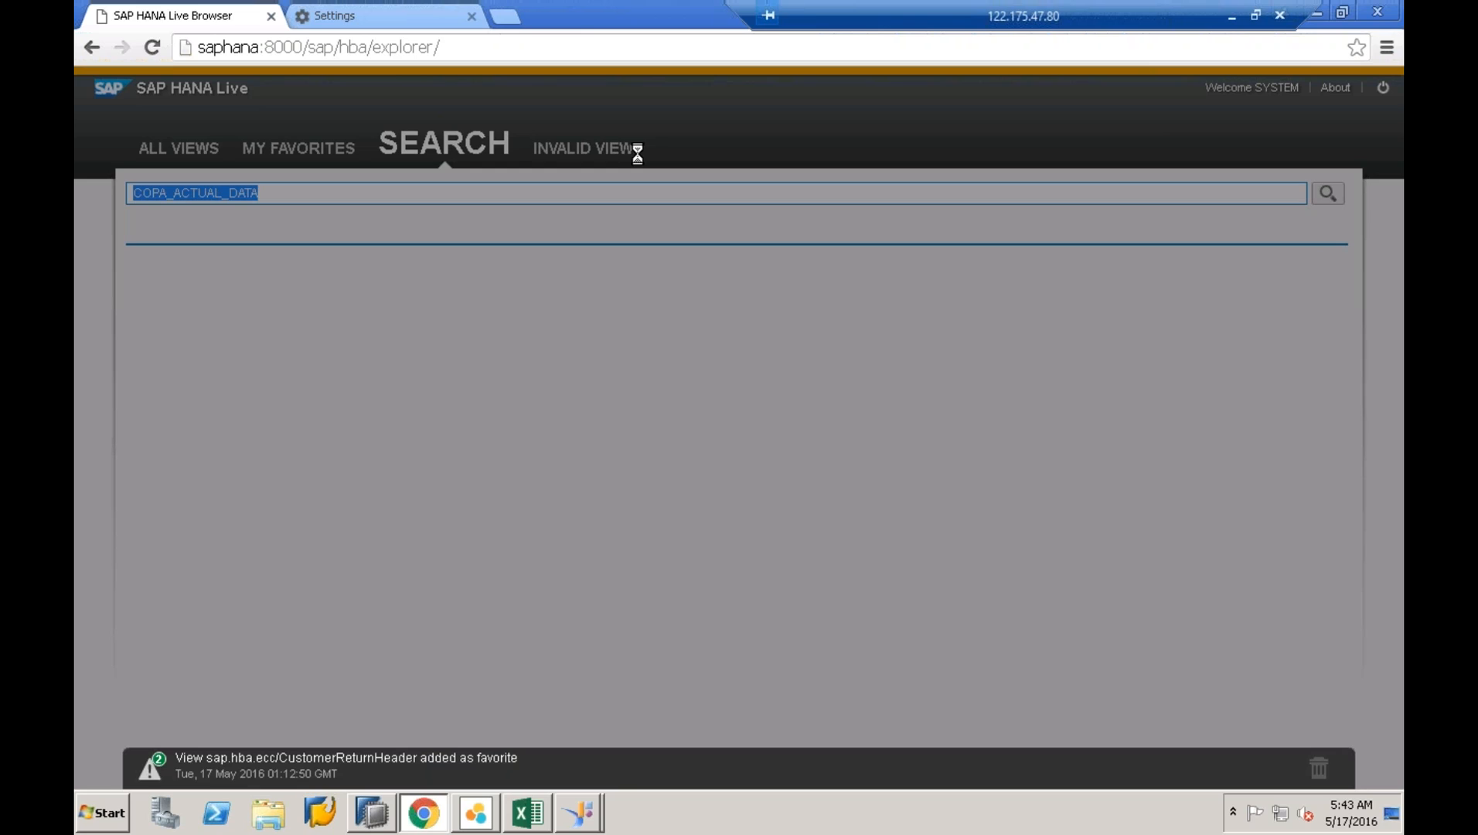
text(copa)
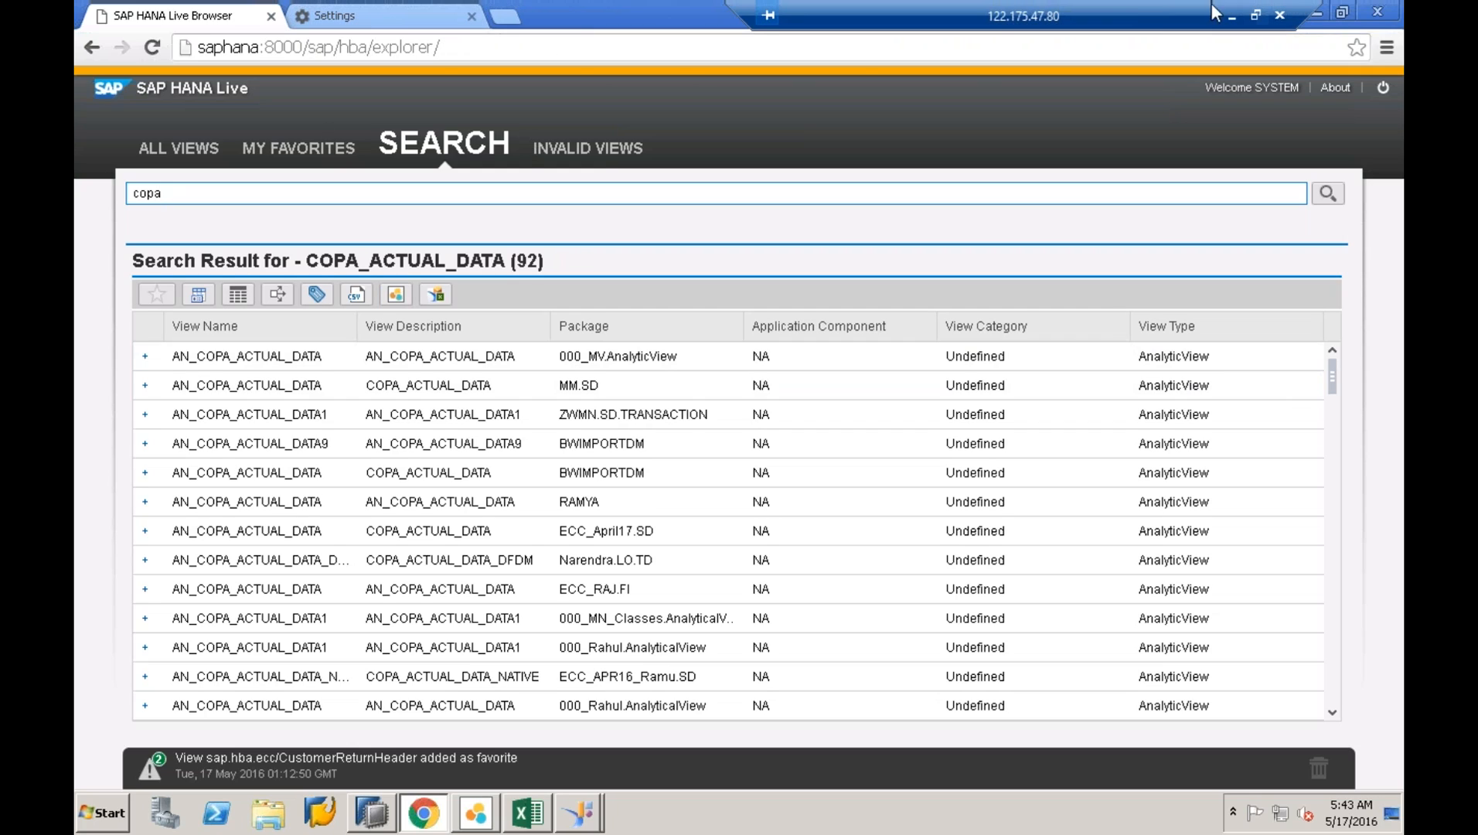
drag(1130, 3, 699, 3)
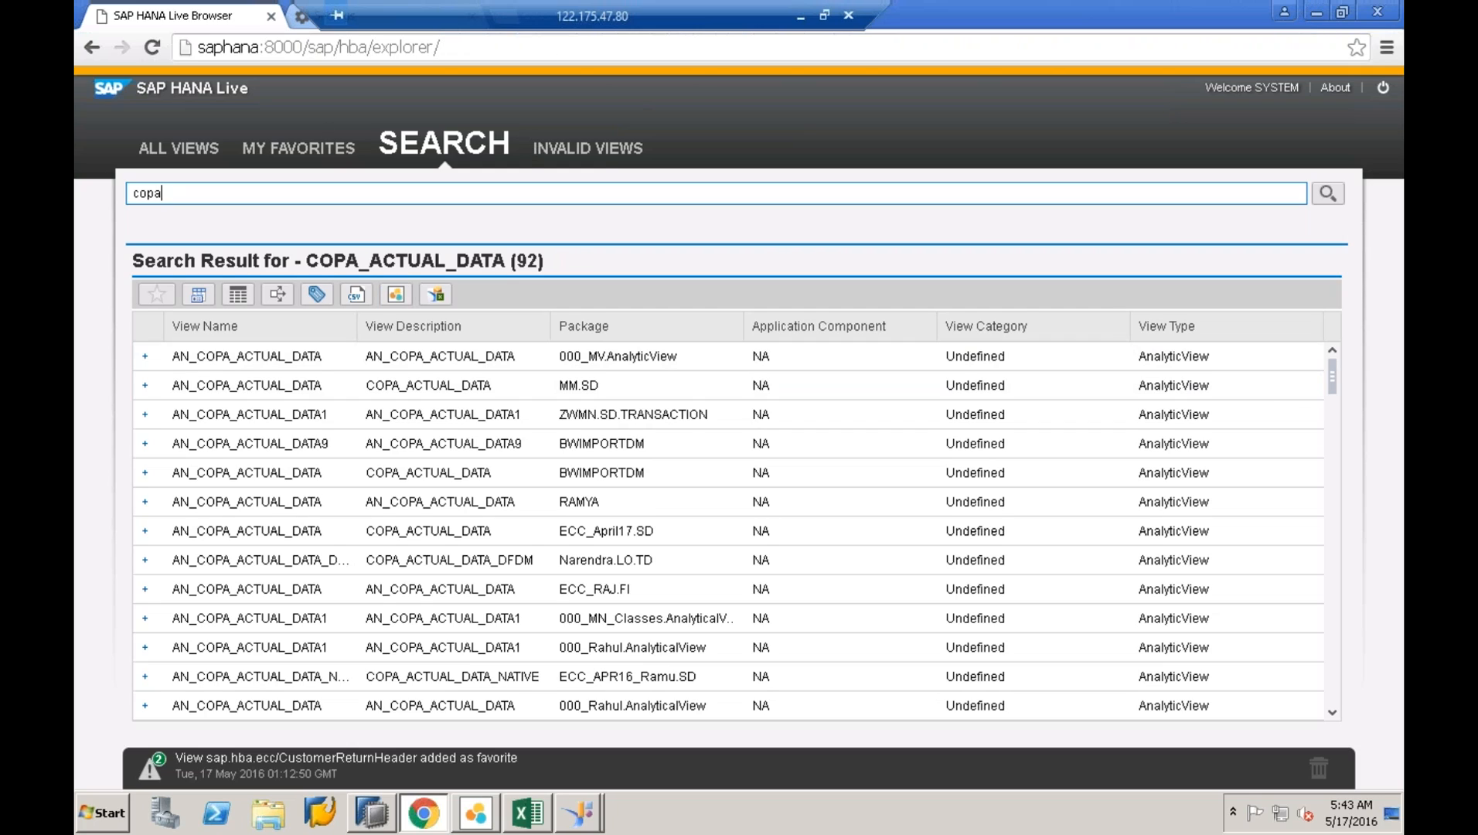
- Clear the open windows and open the 'hana live link' text file from the desktop
click(1324, 16)
click(1327, 16)
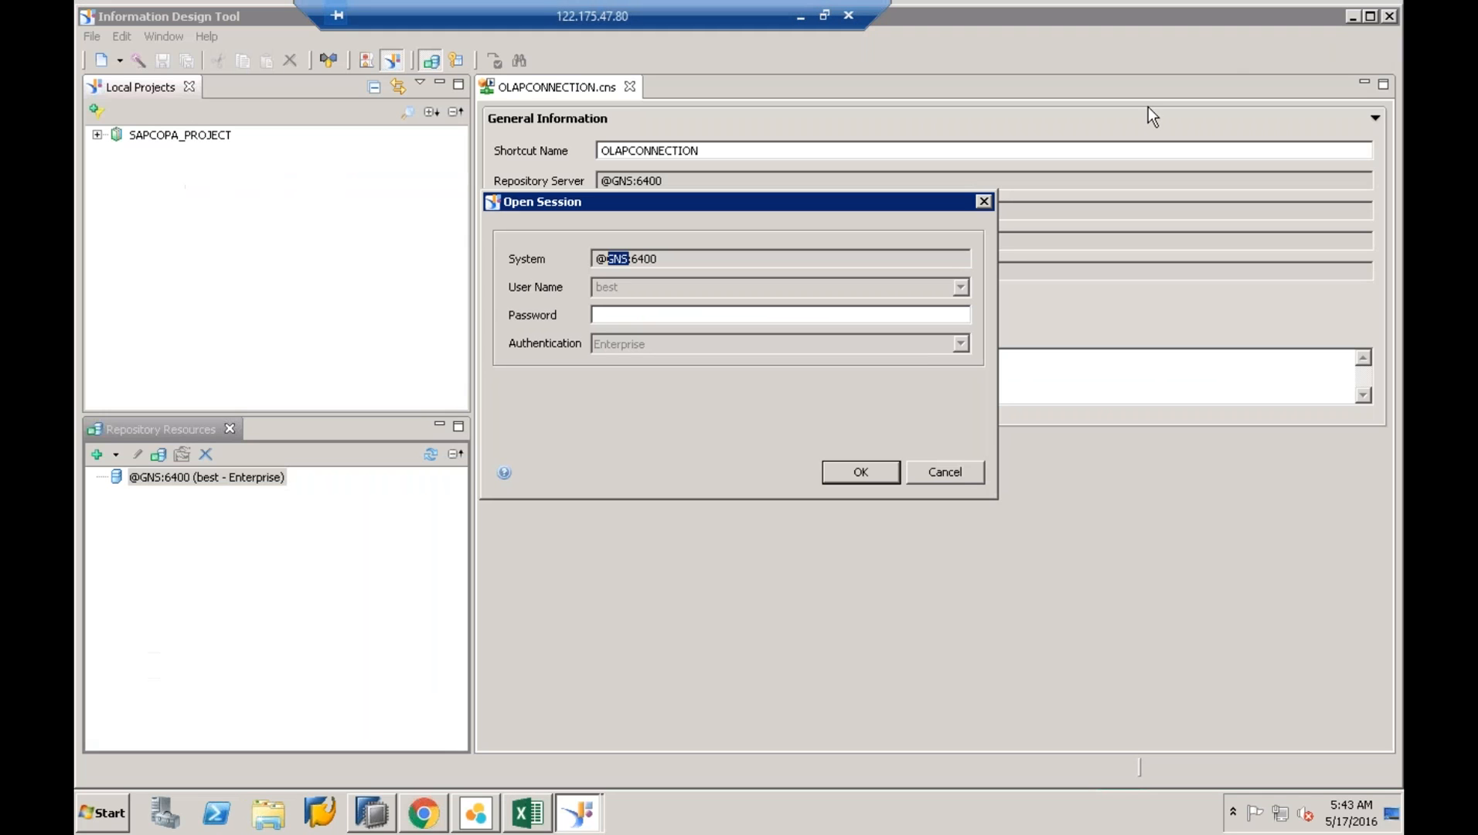
click(959, 475)
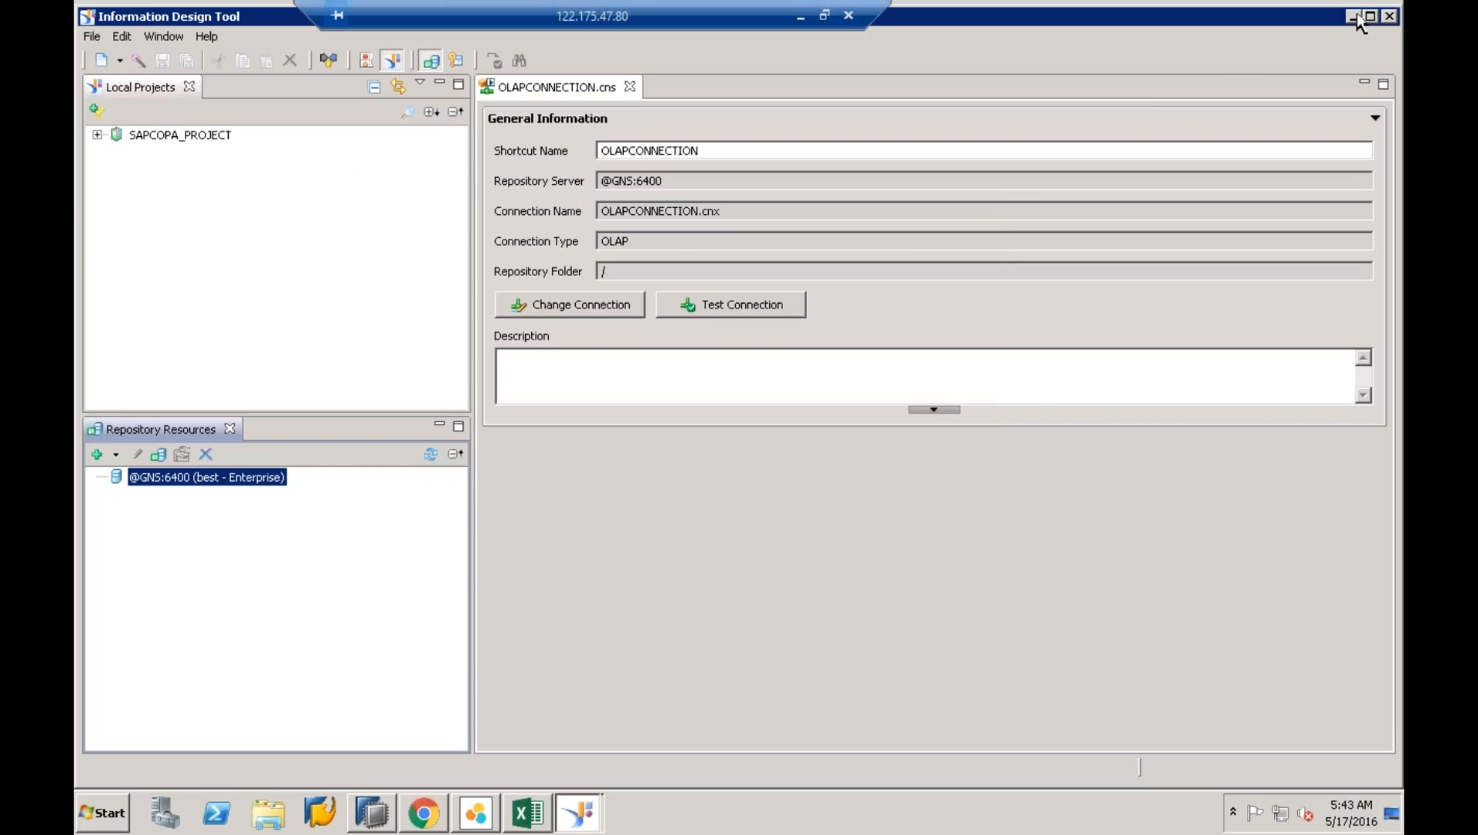
click(1353, 16)
click(428, 408)
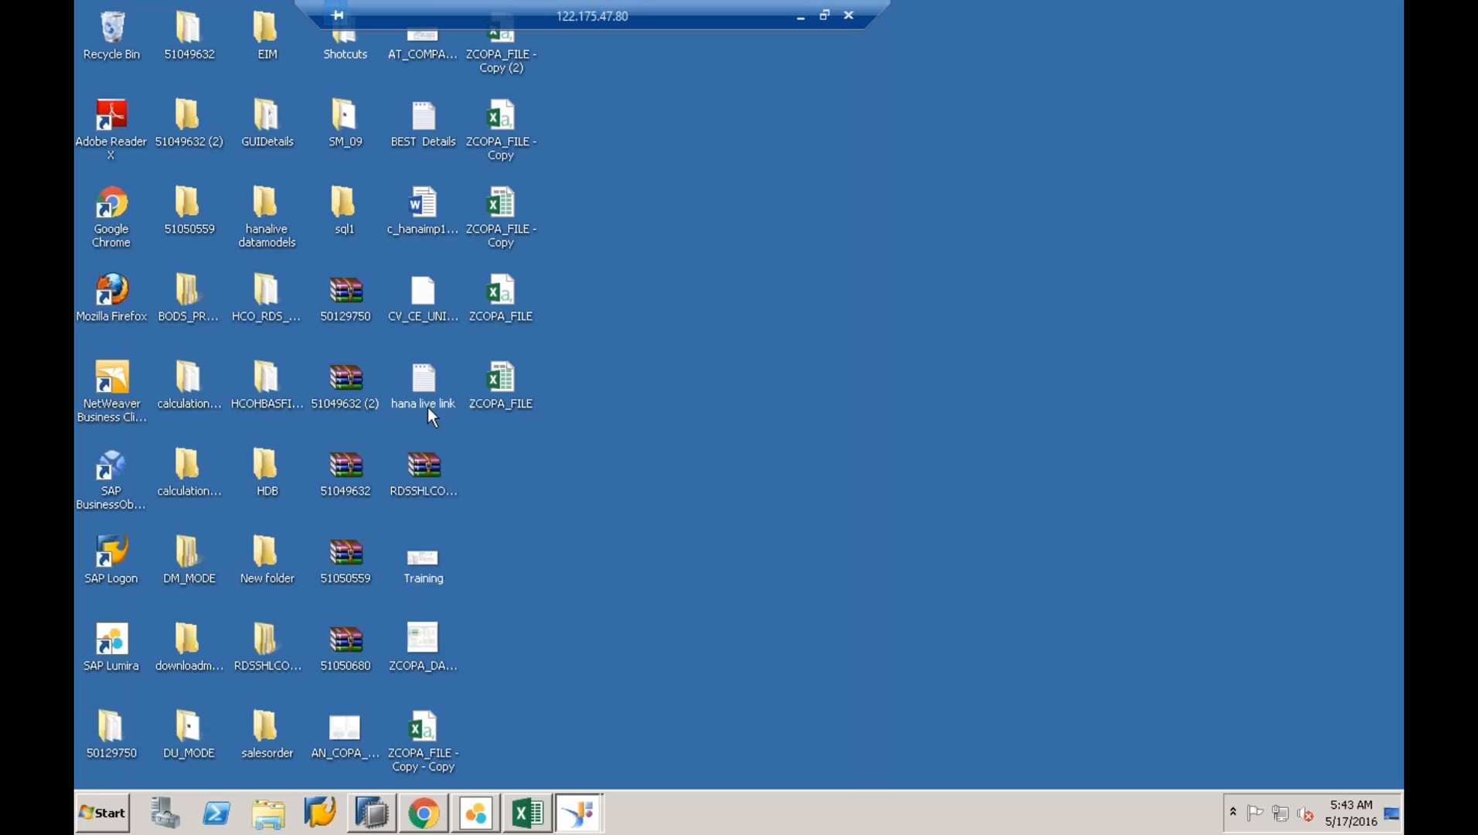
double_click(423, 403)
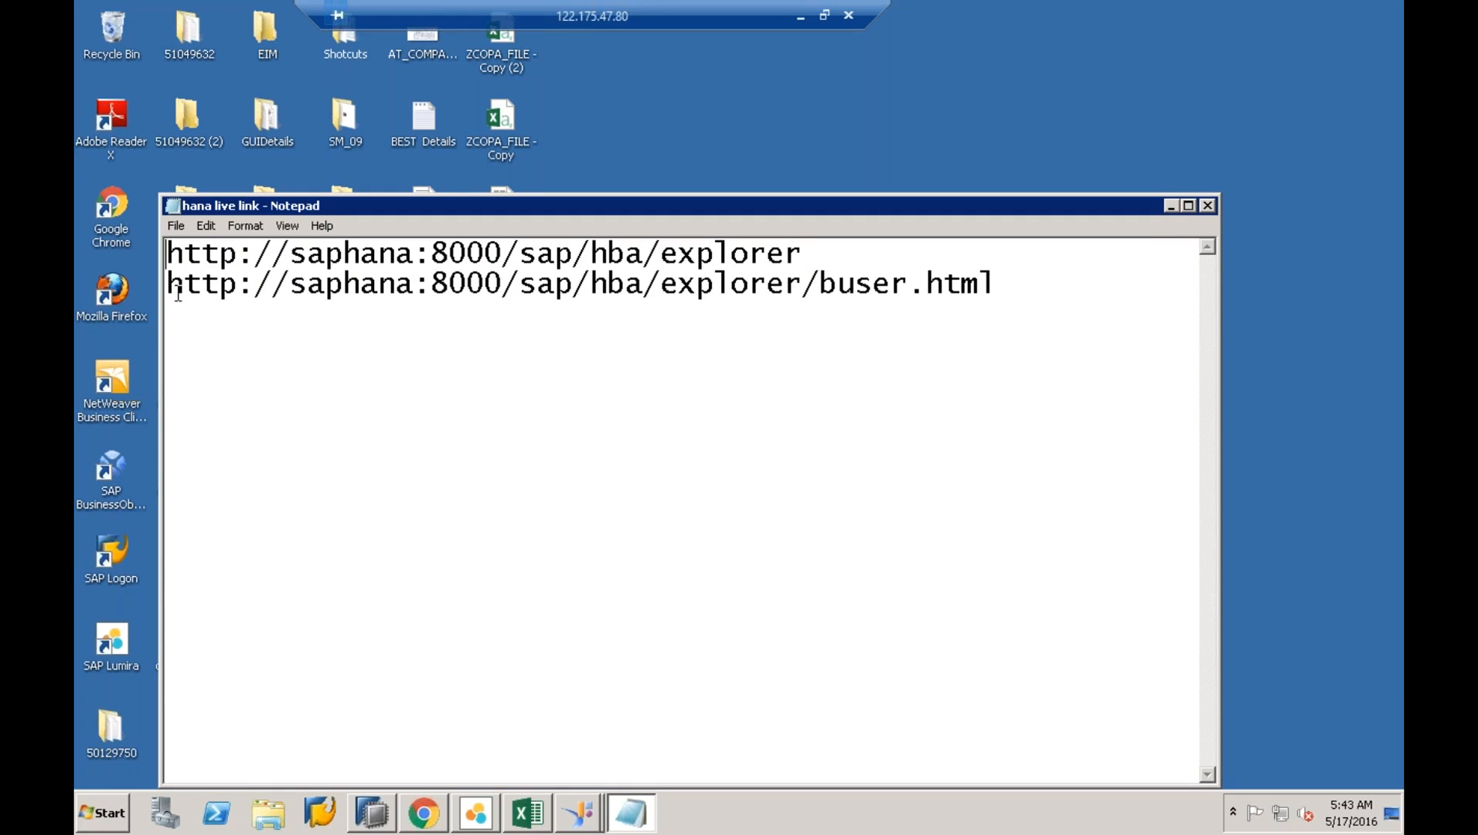
- Copy the buser.html address line from the notes
drag(170, 284, 130, 280)
click(819, 286)
click(1030, 290)
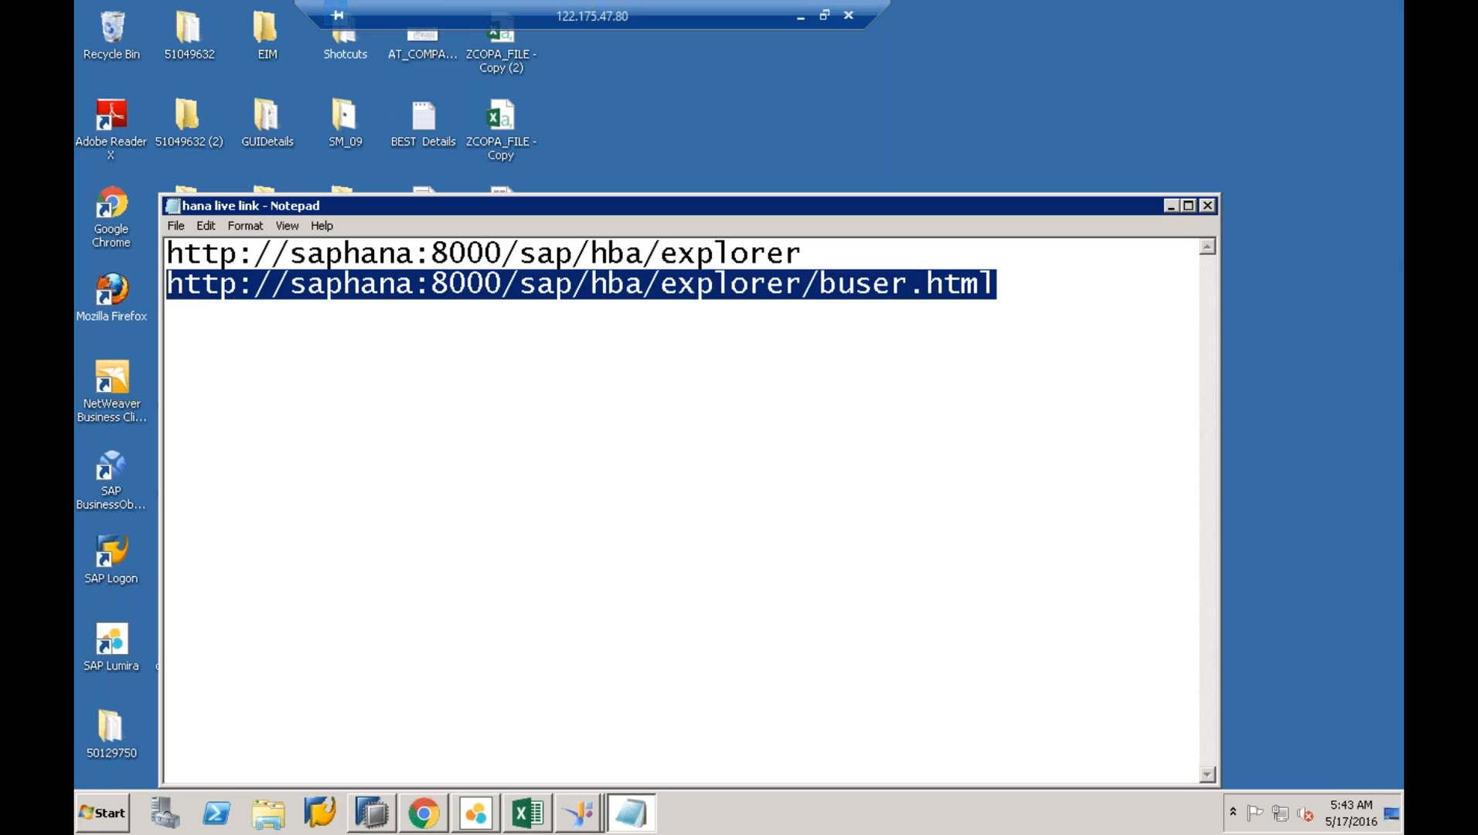
right_click(200, 280)
click(280, 334)
- Load the copied buser.html address in the browser's address bar
click(409, 816)
click(370, 45)
key(BackSpace)
key(ctrl+v)
key(Return)
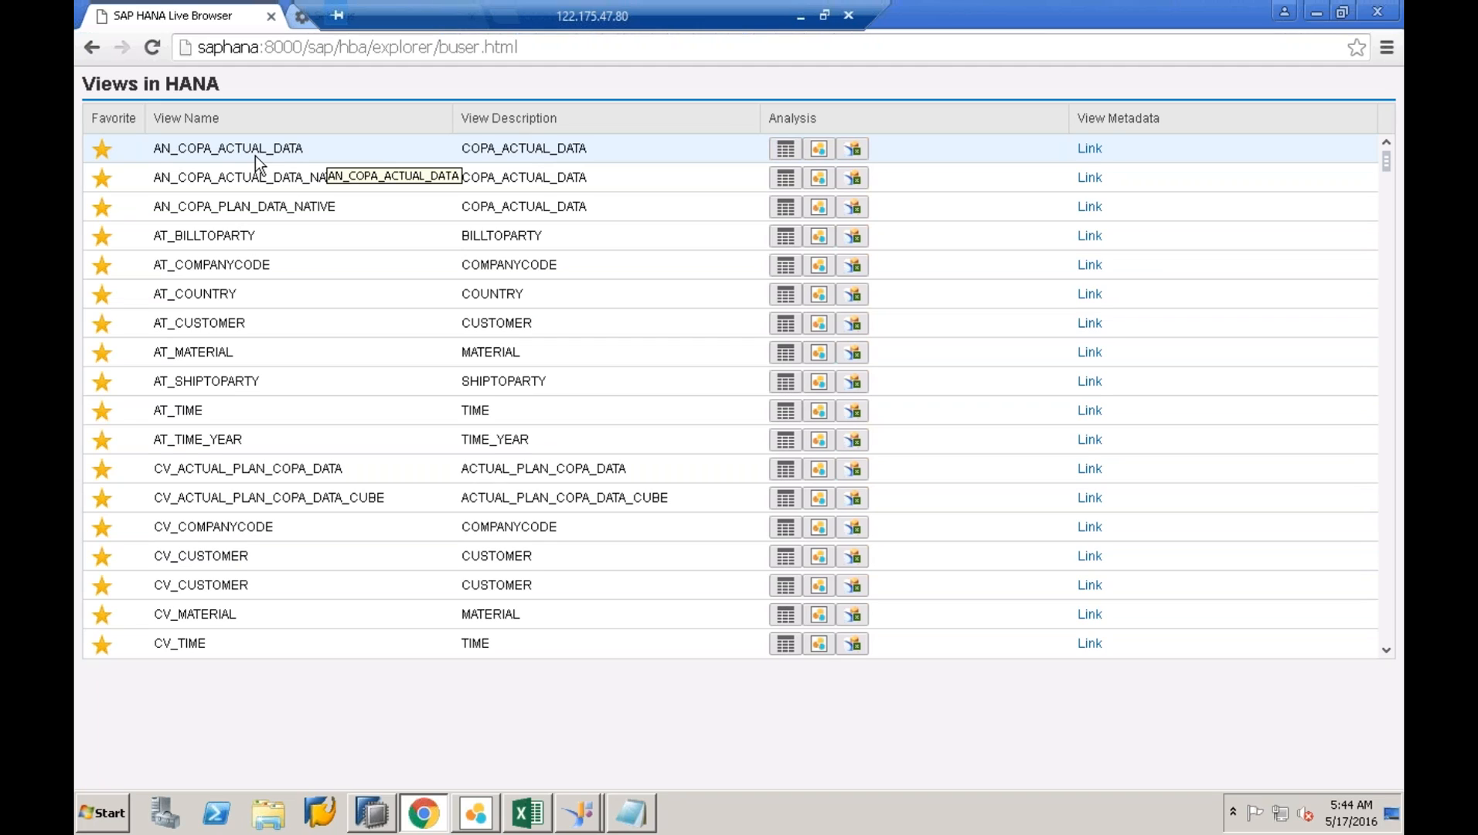
- Preview AN_COPA_ACTUAL_DATA's data content, then download it as an SAP Lumira document
click(794, 151)
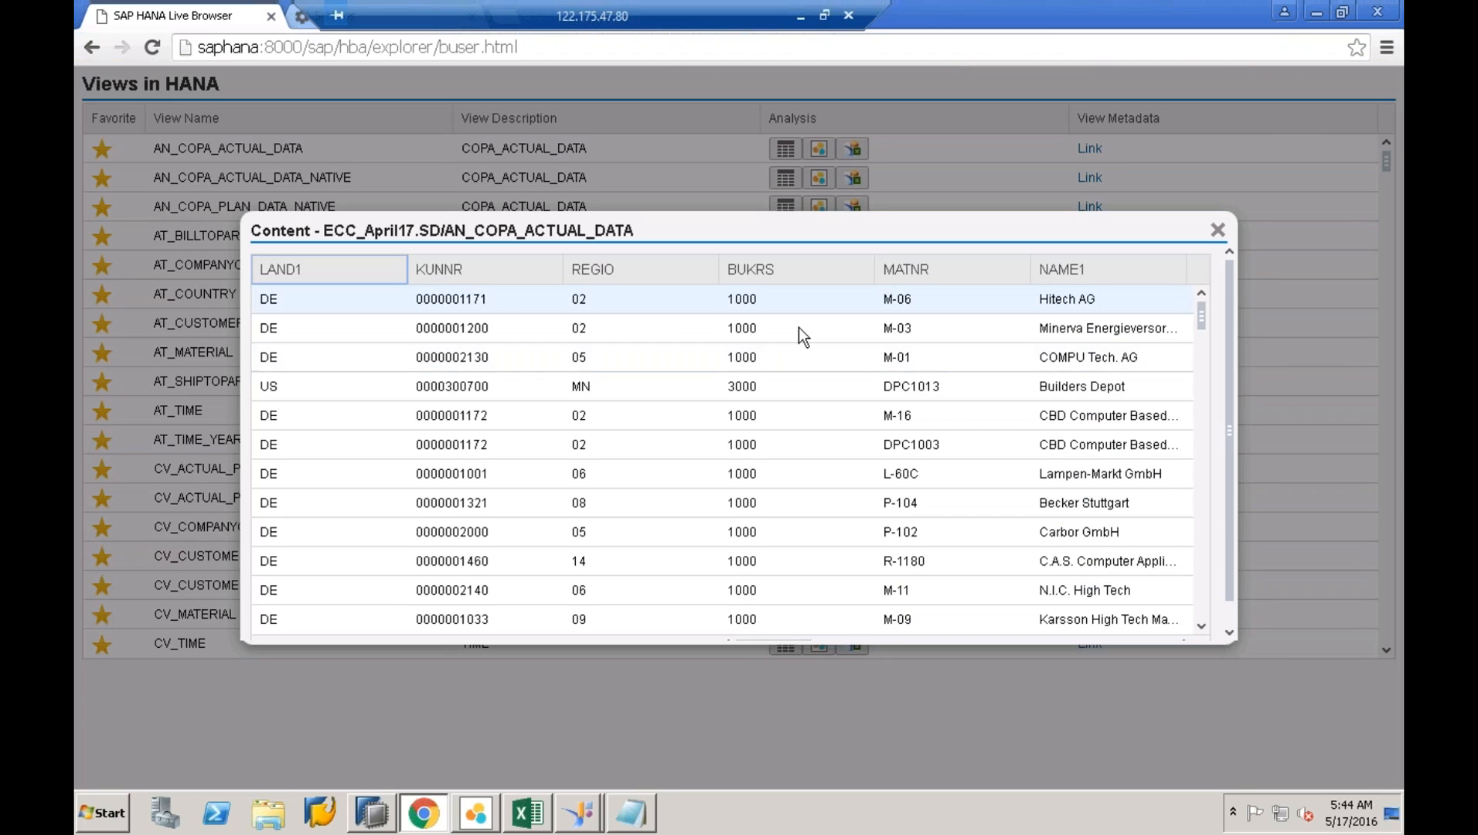
scroll(1204, 553, down, 10)
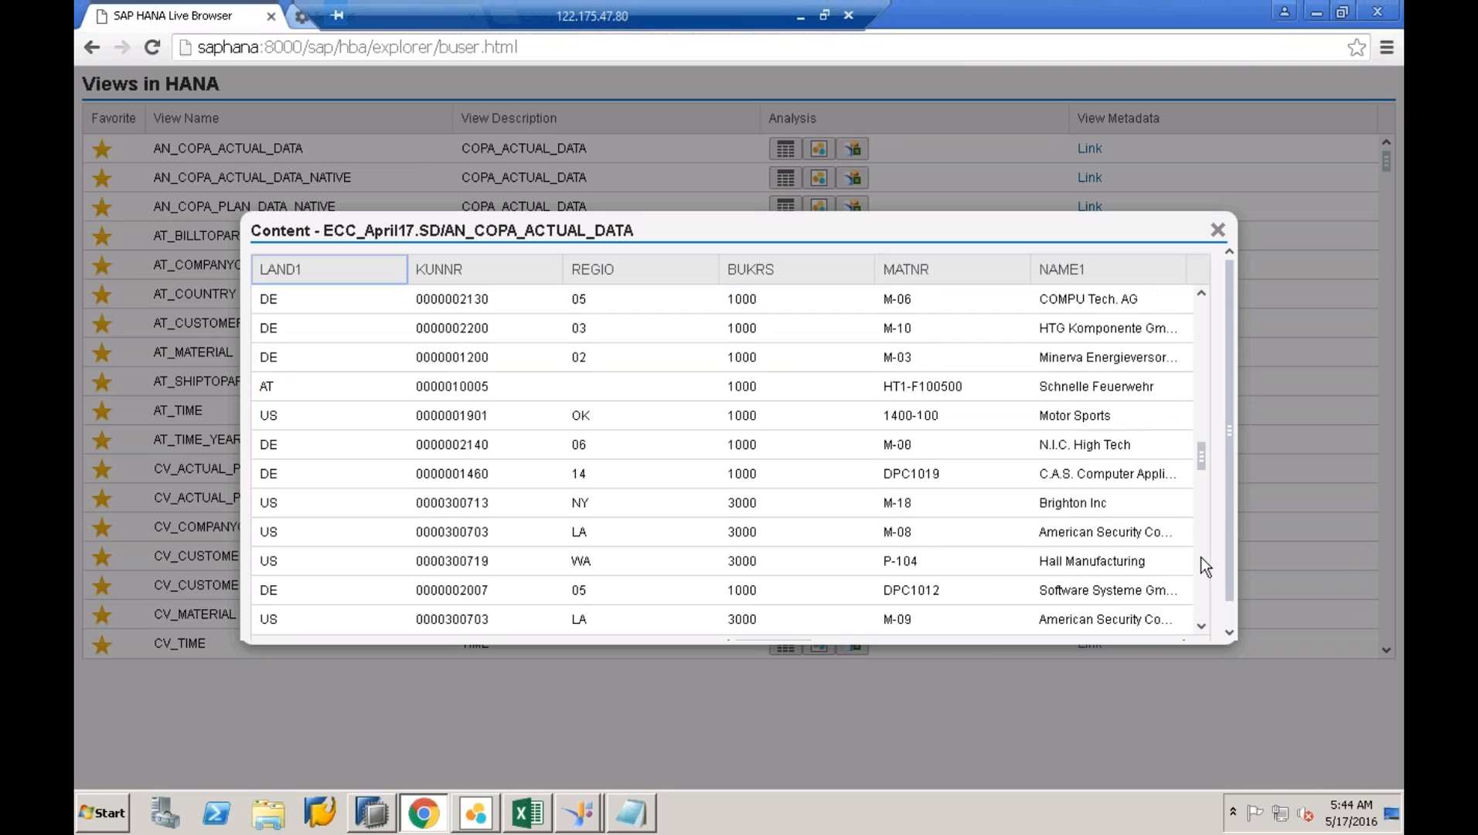
scroll(1202, 603, down, 3)
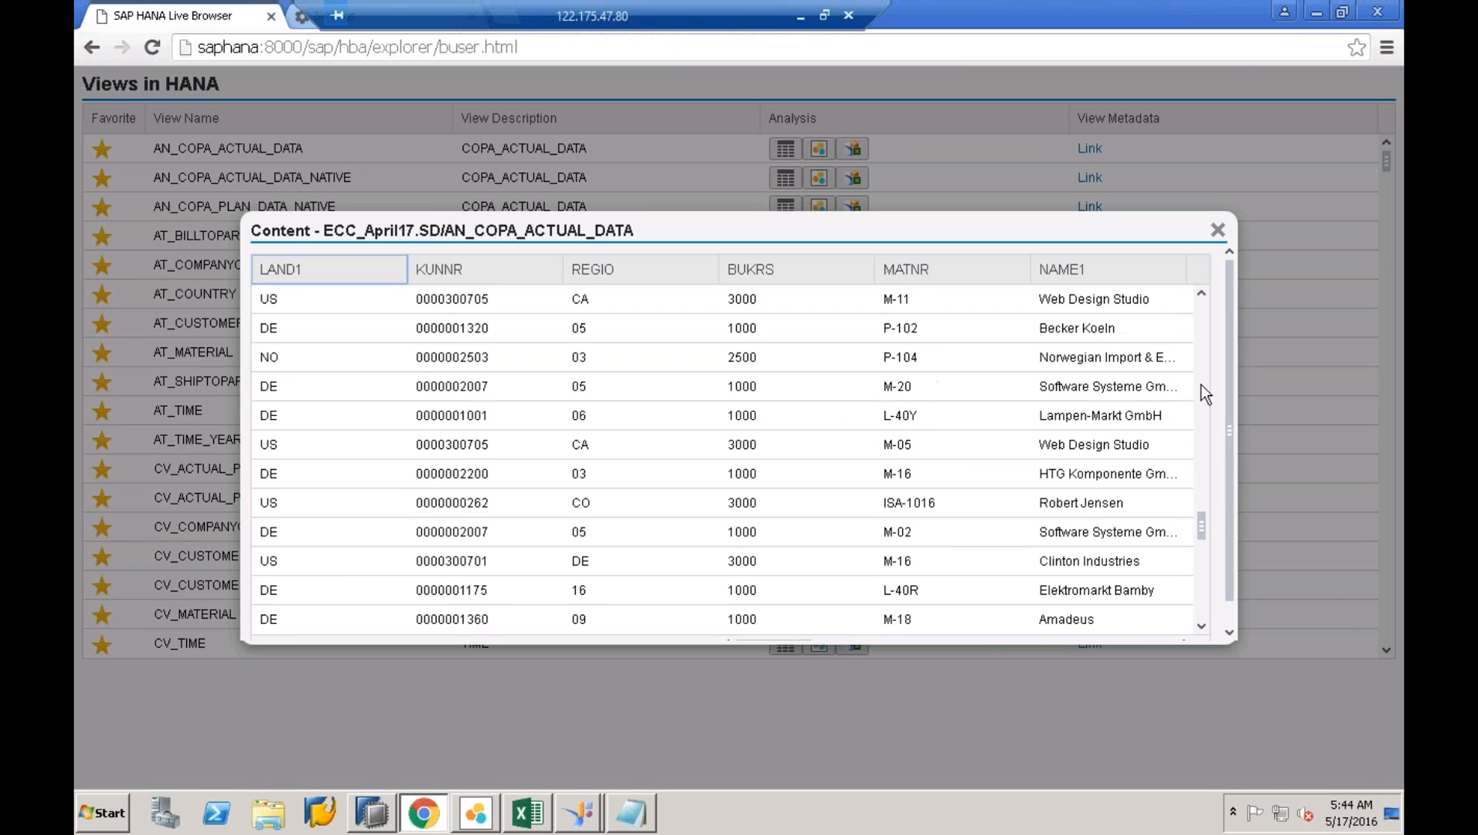
click(1219, 231)
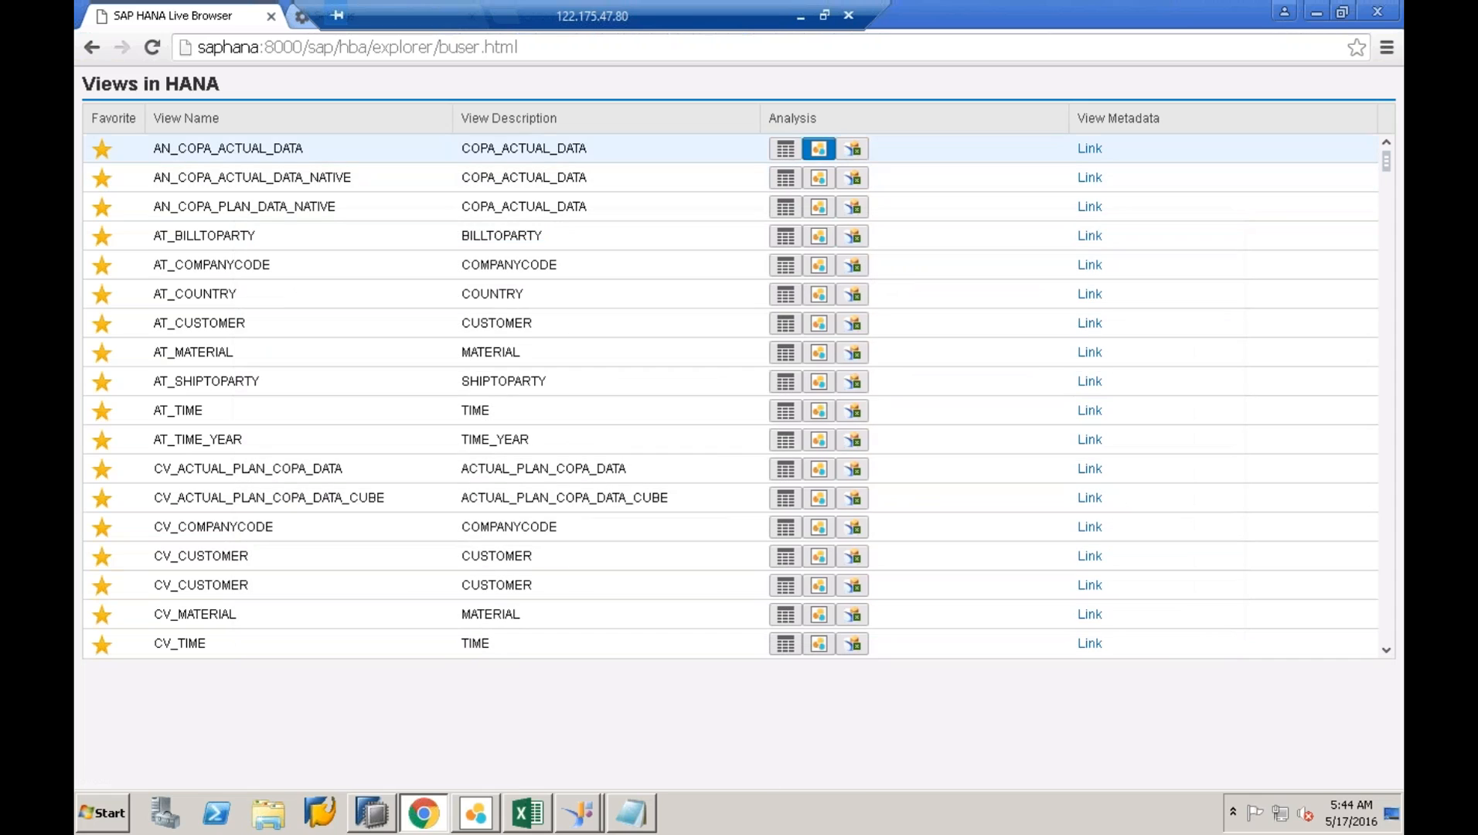
click(820, 153)
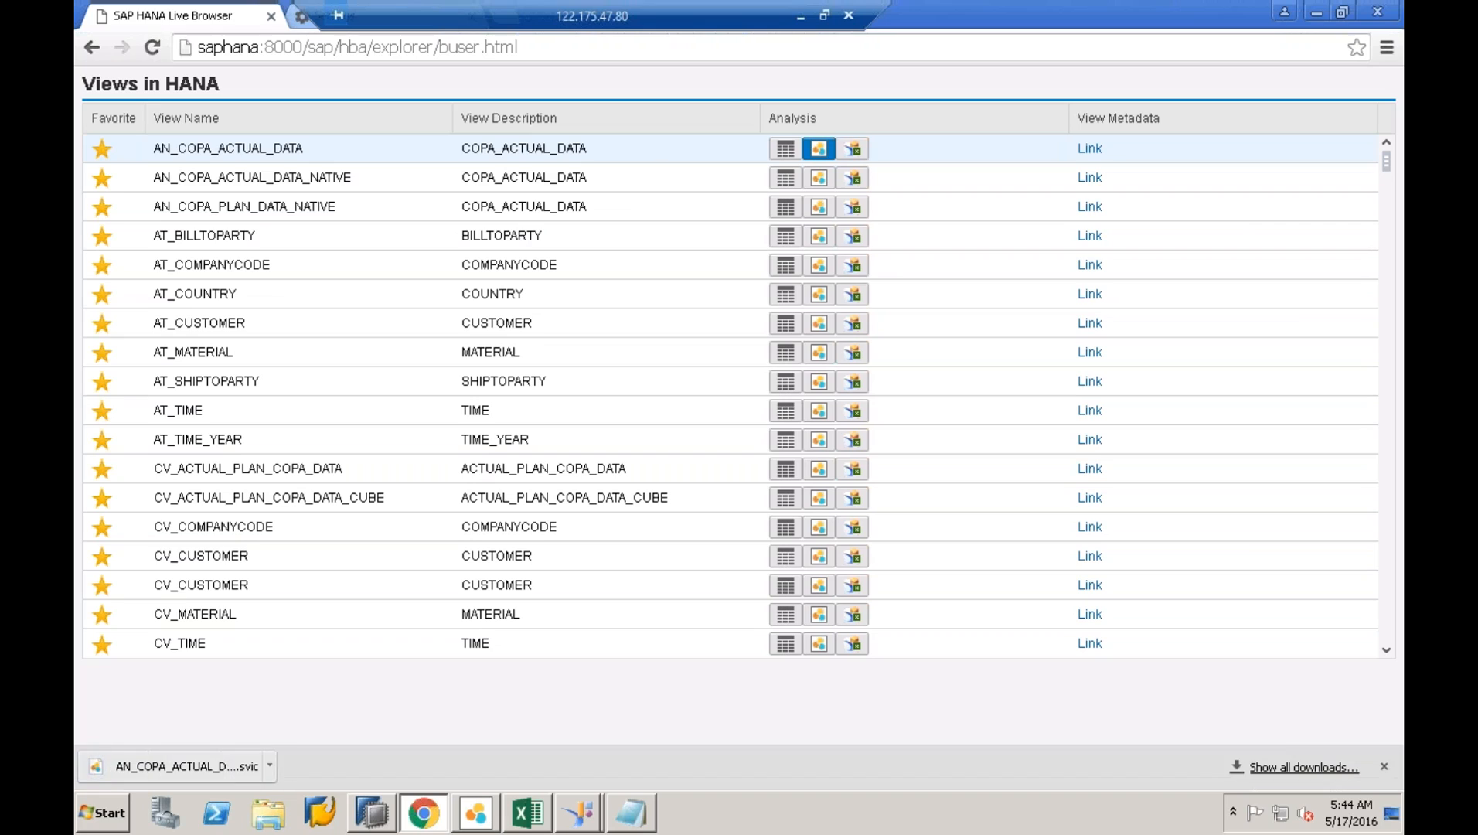
- Open the downloaded AN_COPA_ACTUAL_DATA file in Lumira, saving the current document, then minimize Lumira
click(215, 764)
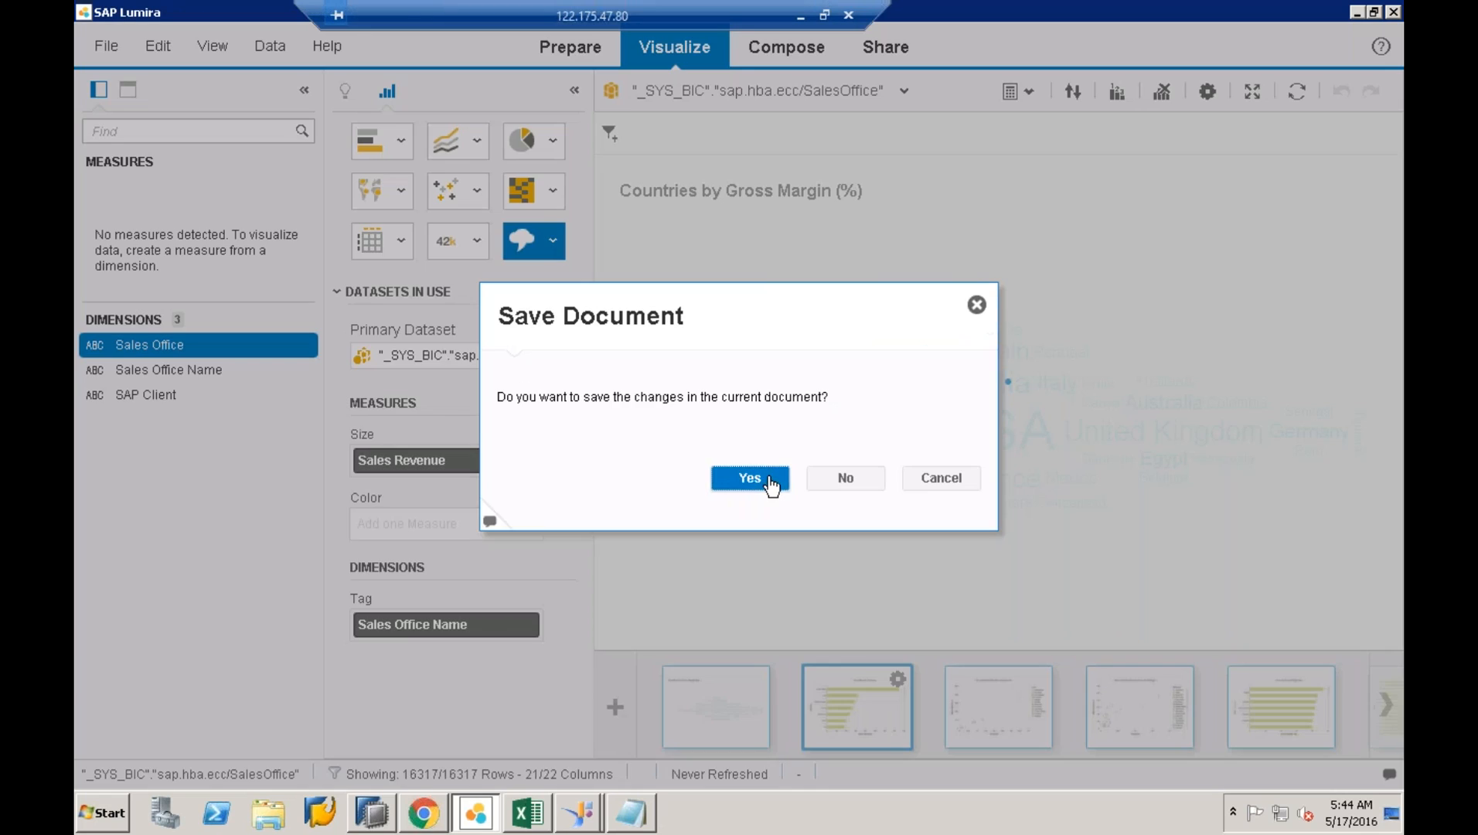
click(769, 479)
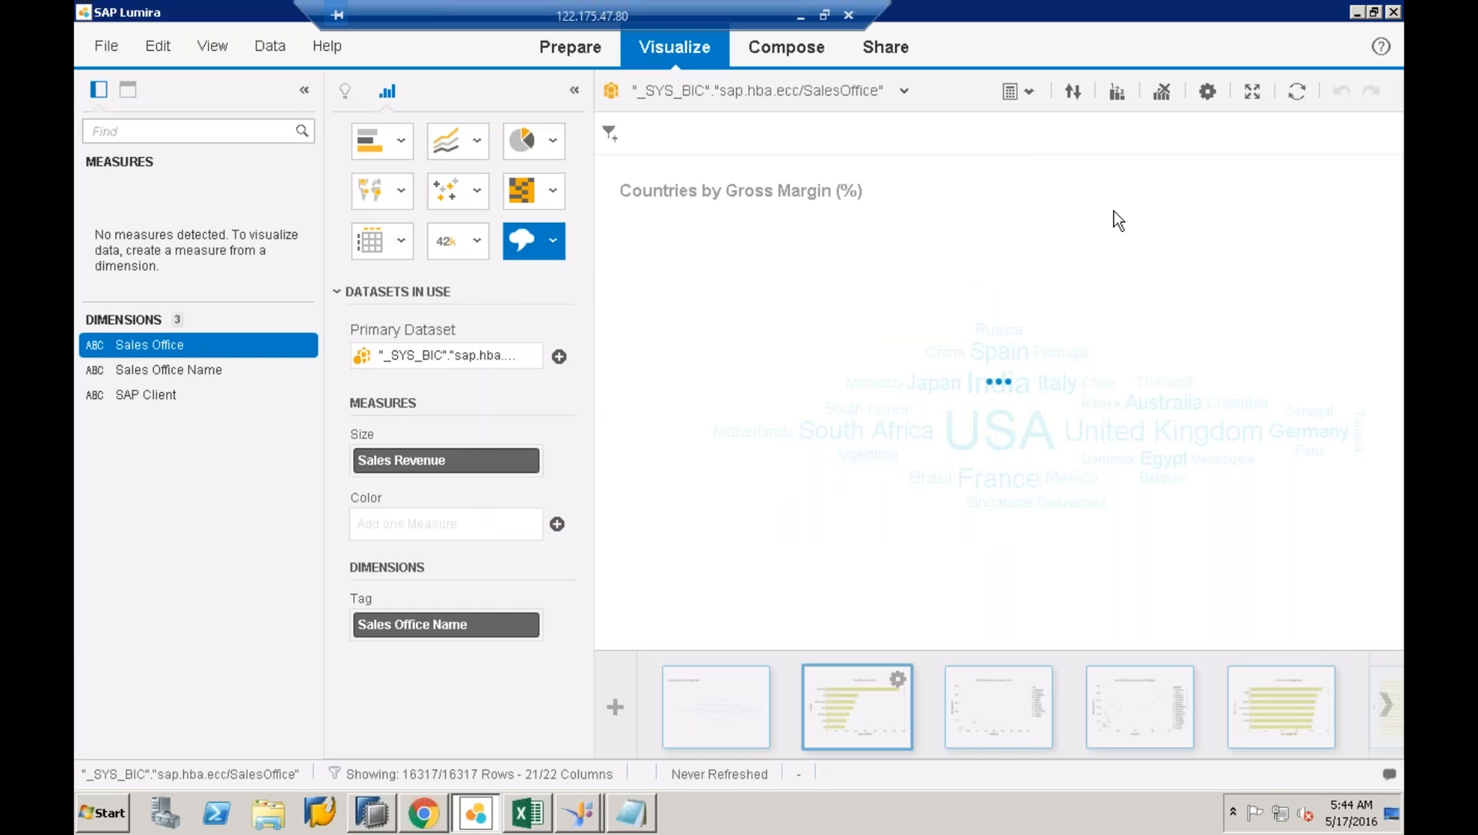
click(1356, 15)
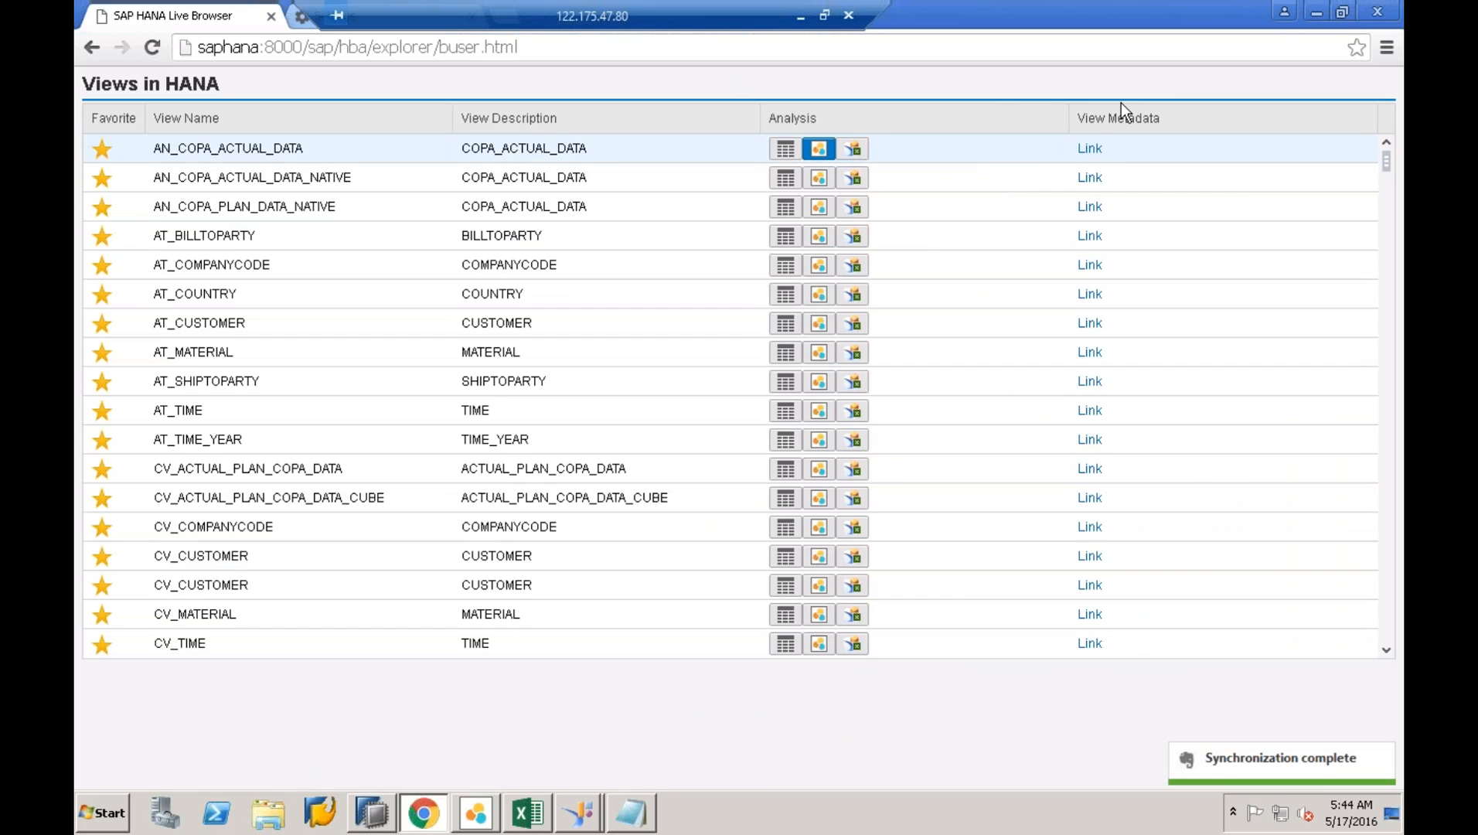
- Review AN_COPA_ACTUAL_DATA's column metadata to the bottom and close that window
click(1090, 151)
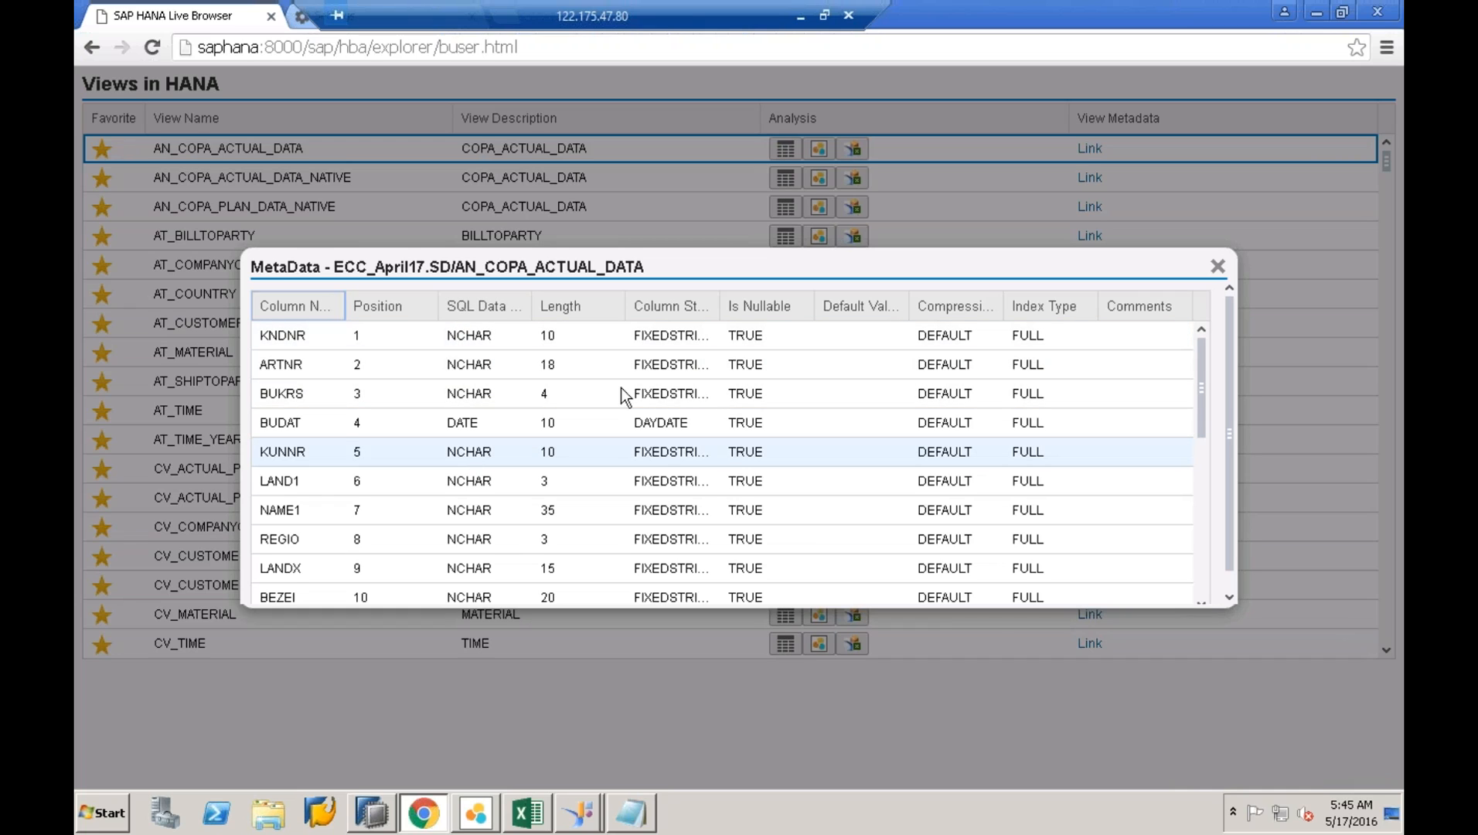
scroll(1208, 520, down, 4)
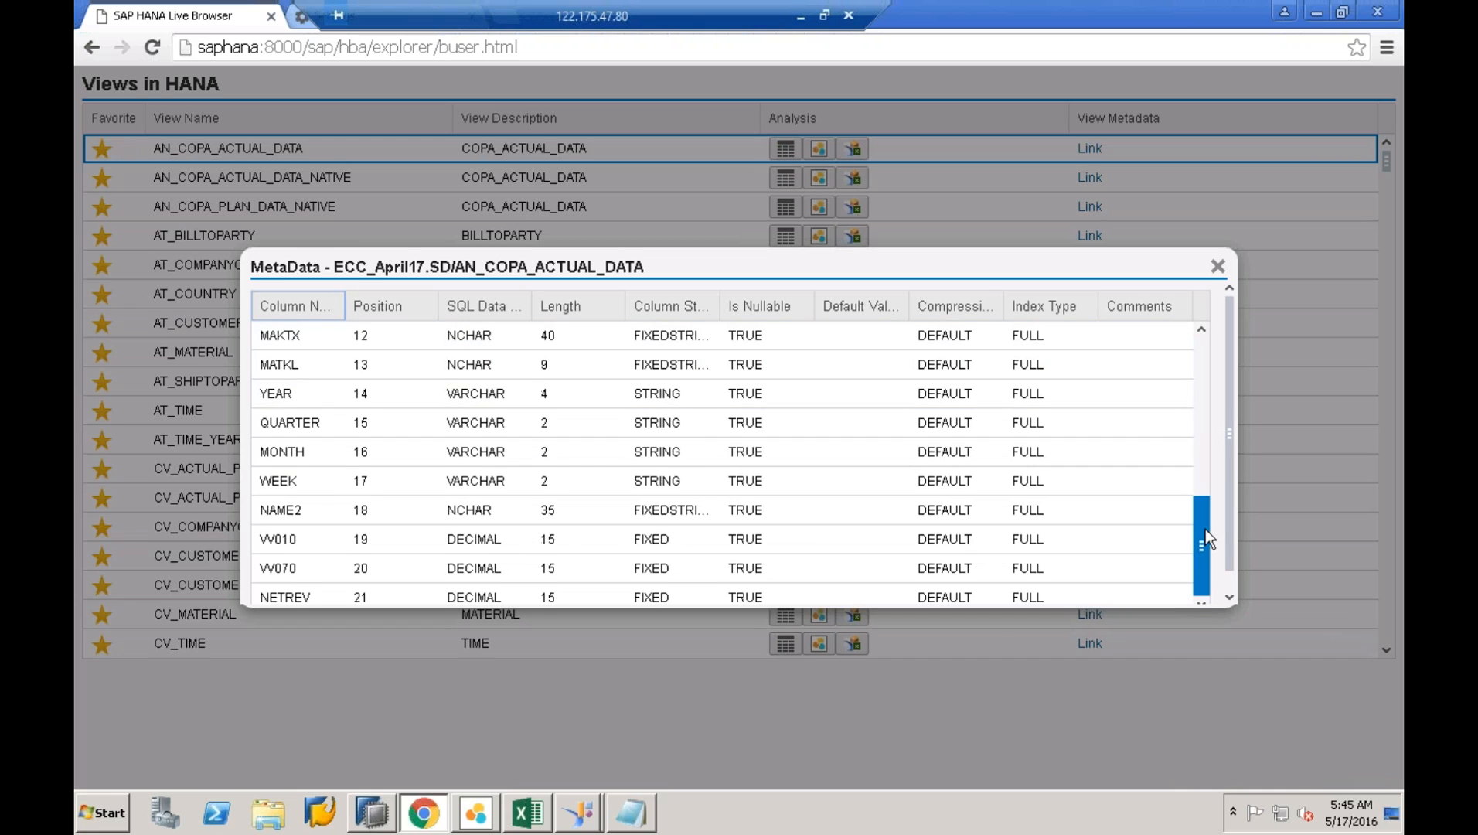
click(1218, 266)
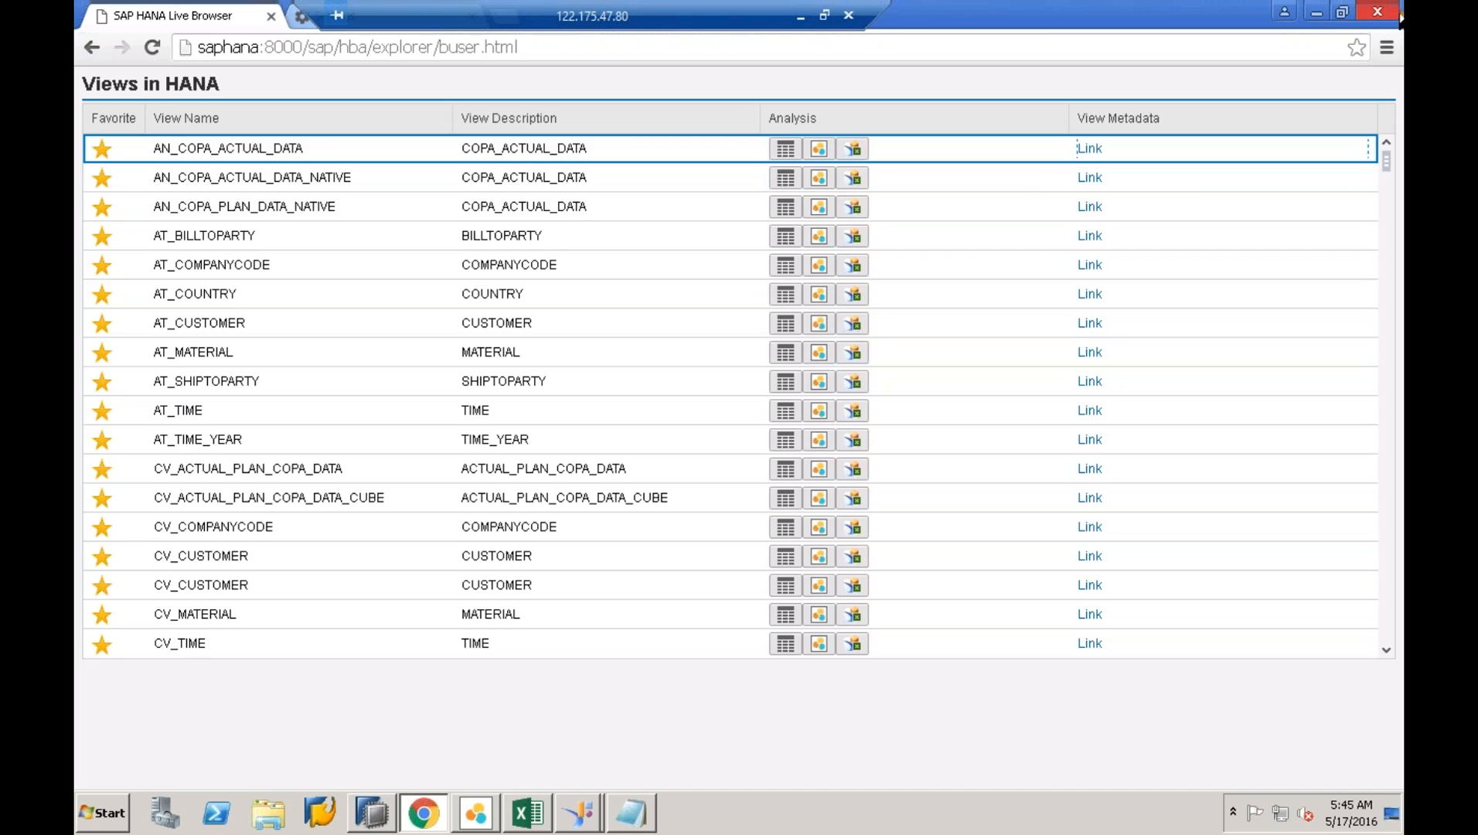
- Close the HANA Live Browser and the hana live link notes, refresh the desktop, and return to HANA Studio
click(1377, 11)
drag(826, 248, 148, 242)
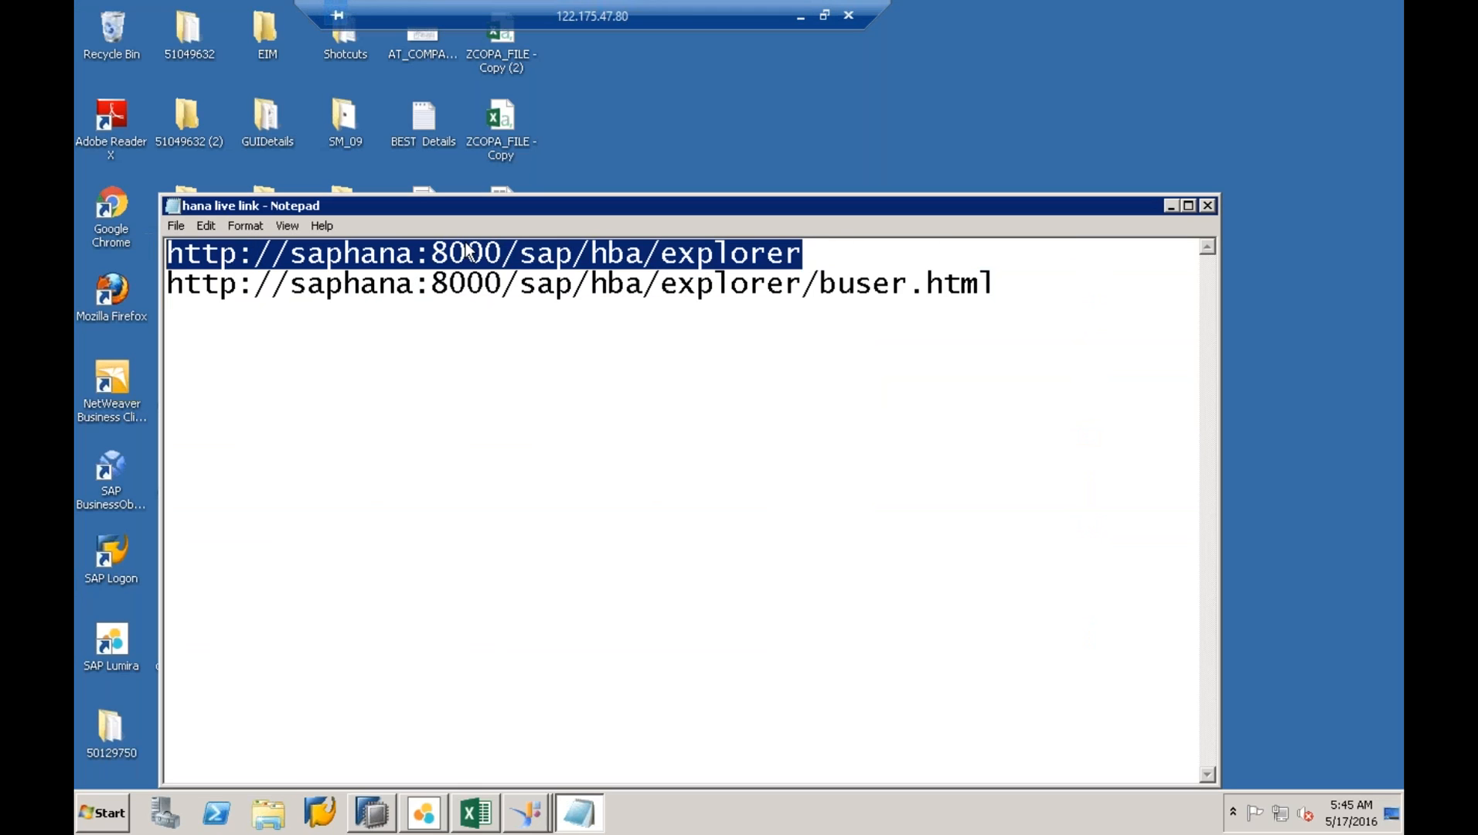
click(1208, 205)
right_click(918, 226)
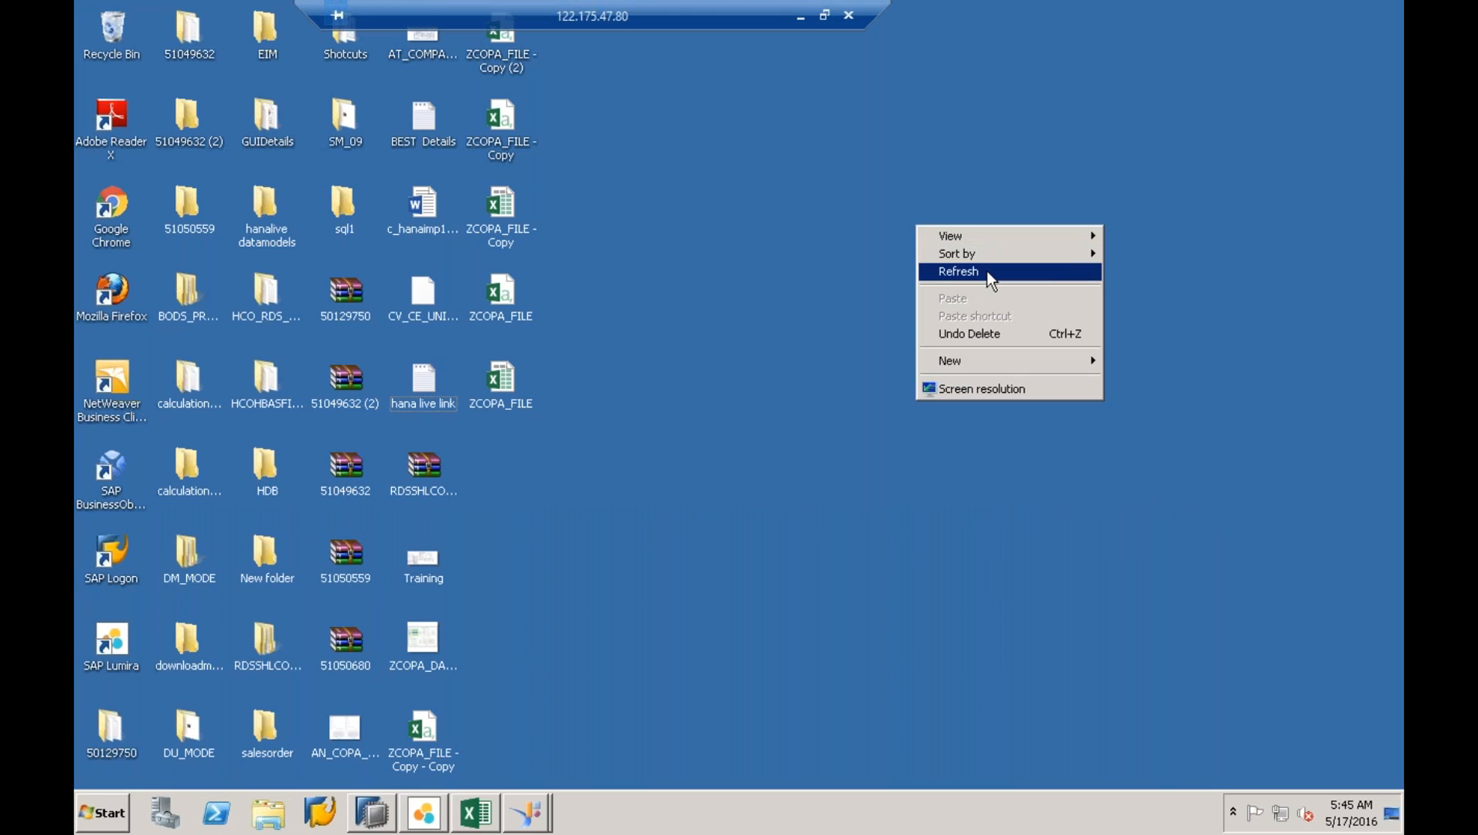
click(988, 272)
click(391, 810)
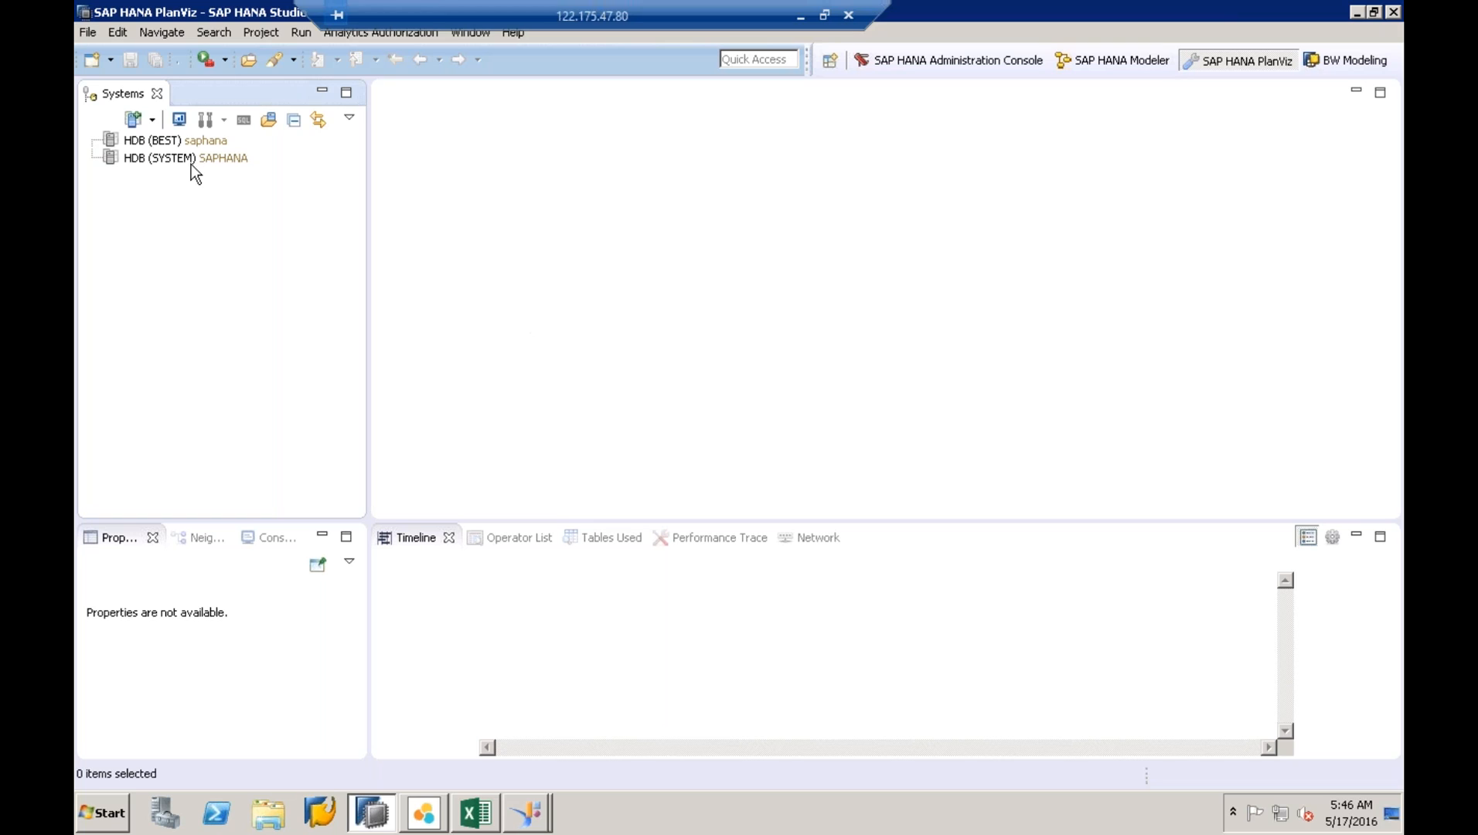
- Log on to the HDB (BEST) system with its password, cancelling the SYSTEM logon
click(156, 142)
double_click(150, 157)
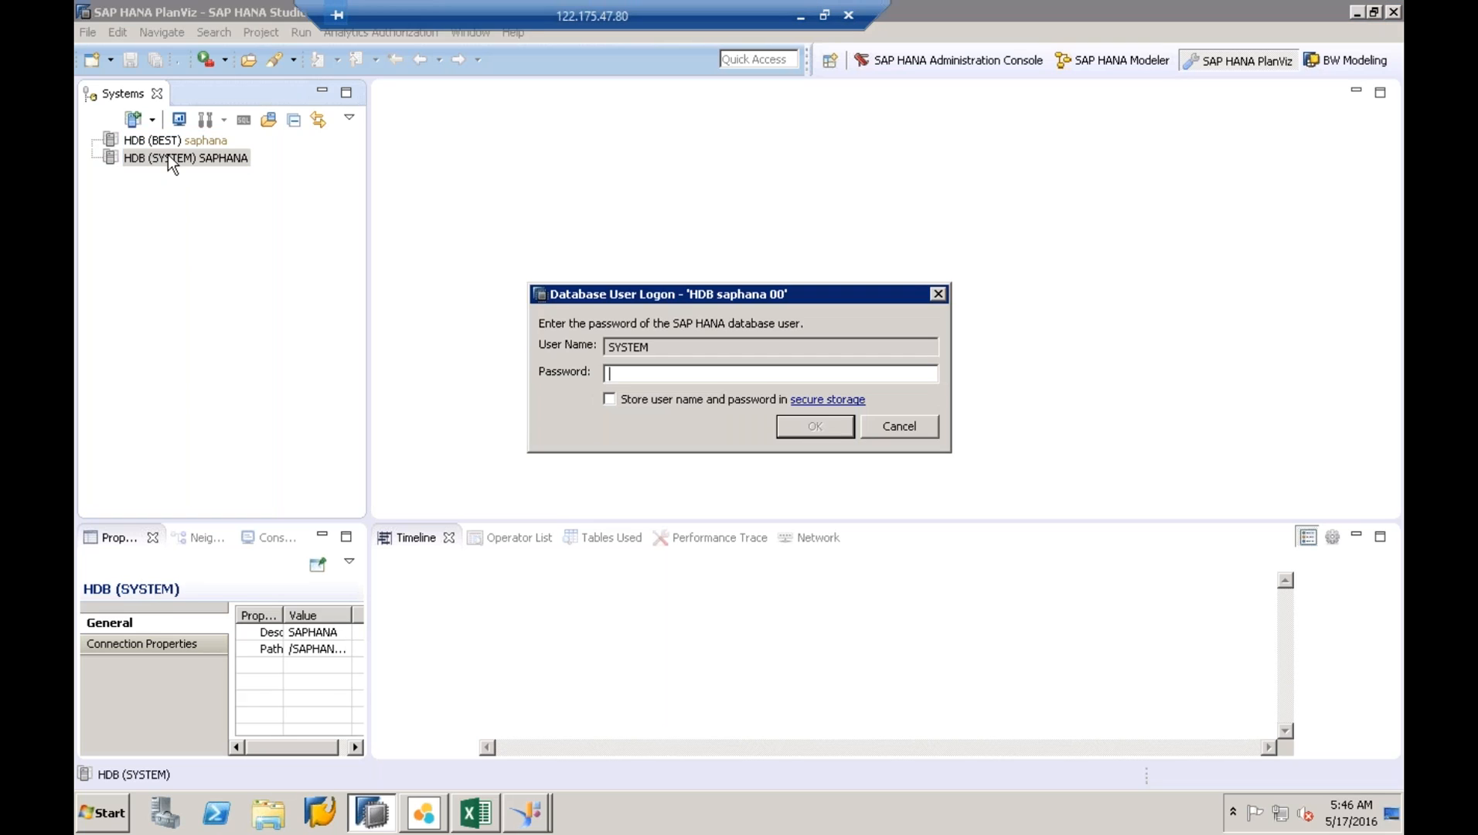
click(934, 425)
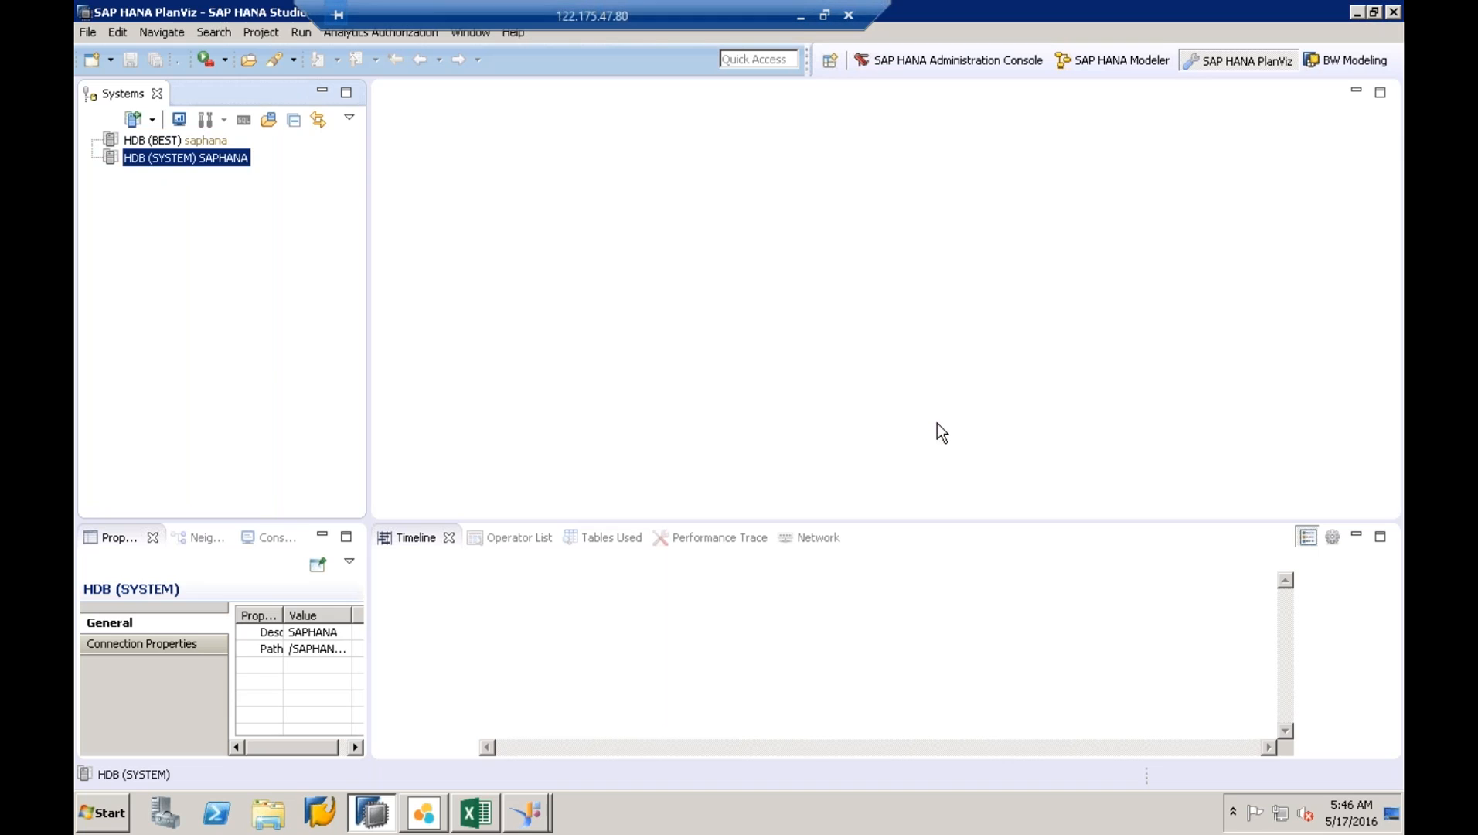
double_click(215, 141)
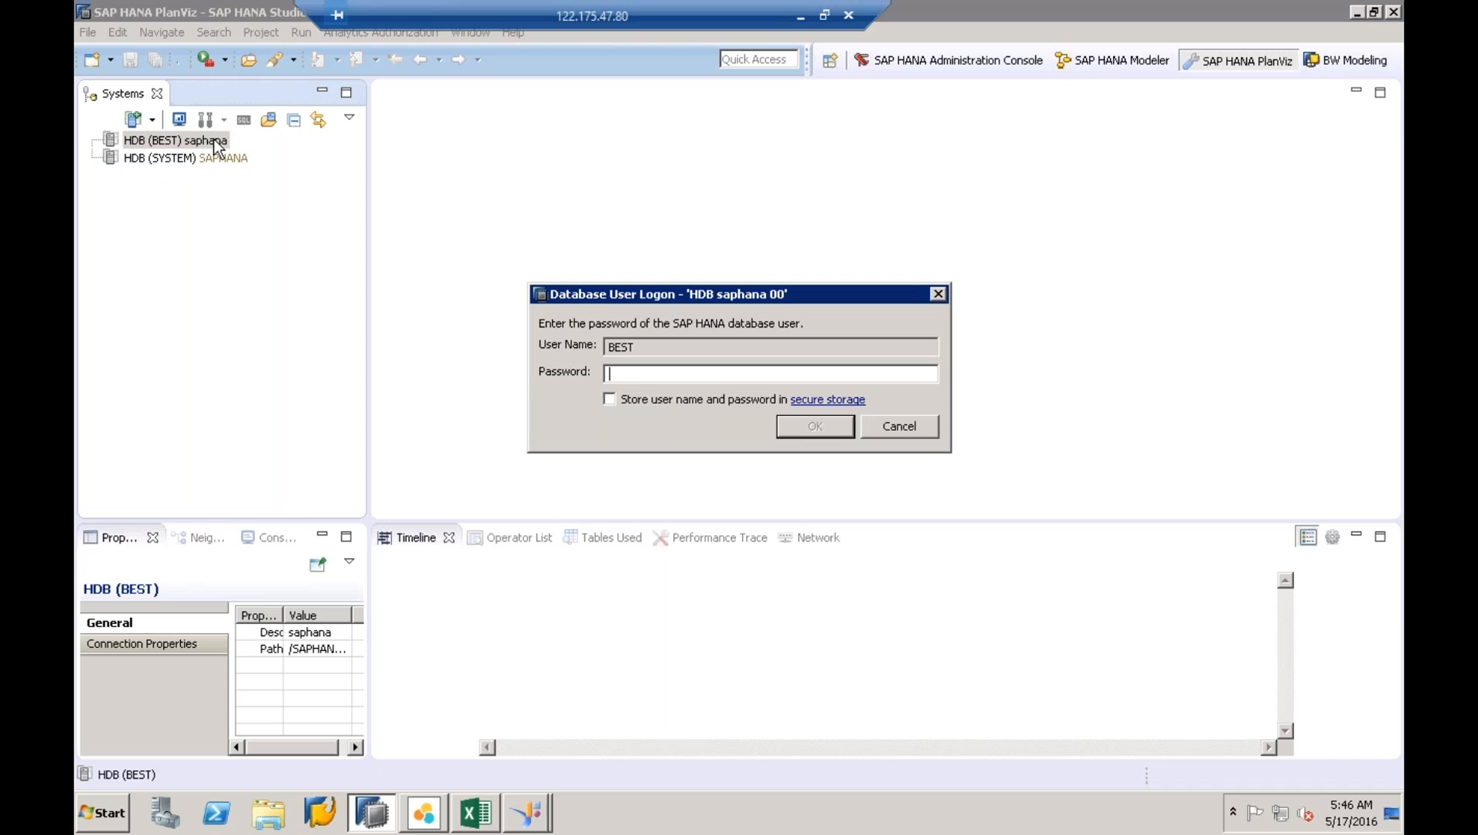
text(**********)
key(Return)
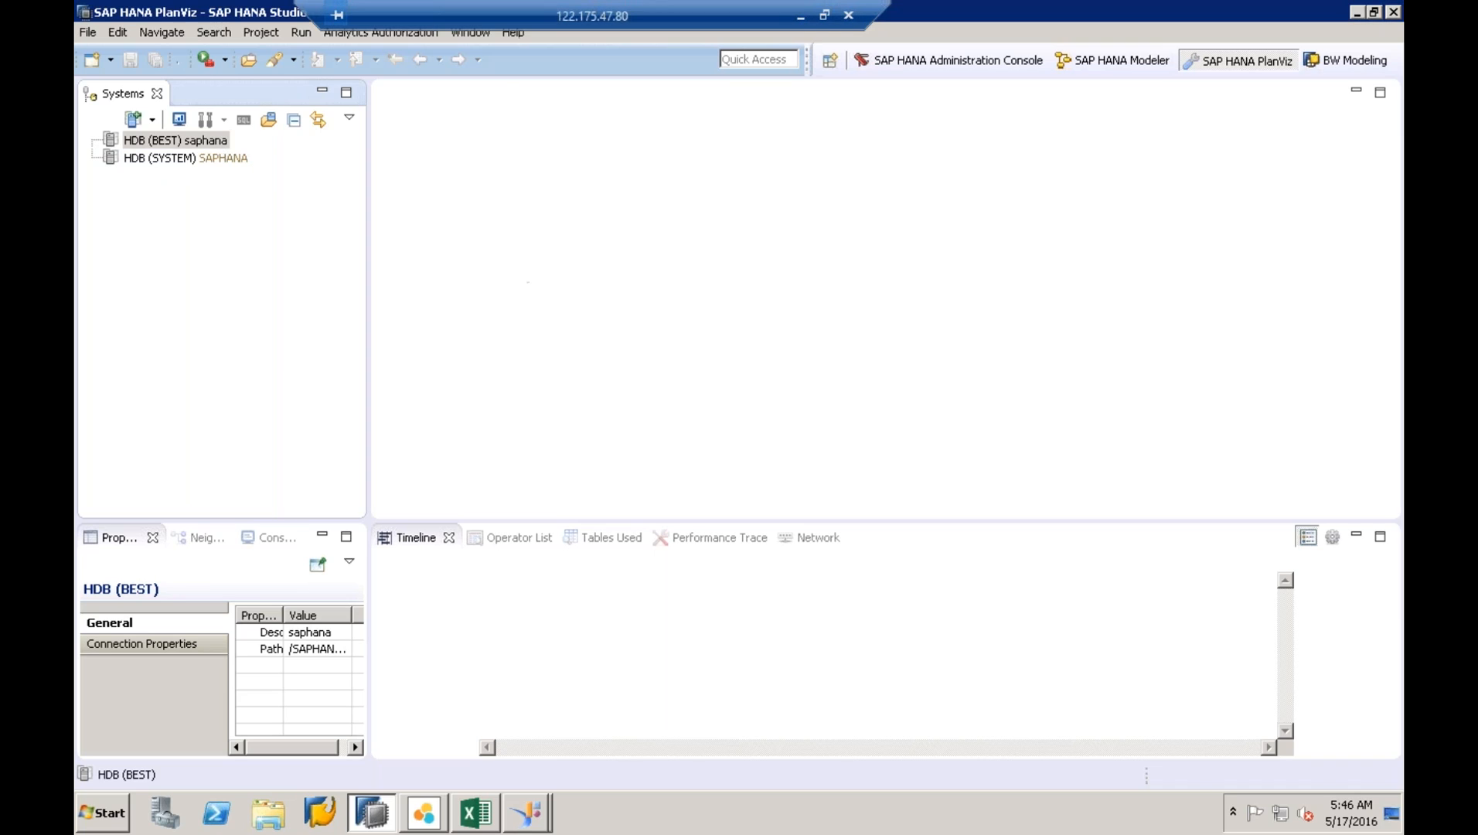
- Expand Content › sap › hba › ecc › Calculation Views (1027) in a widened Systems panel
click(139, 193)
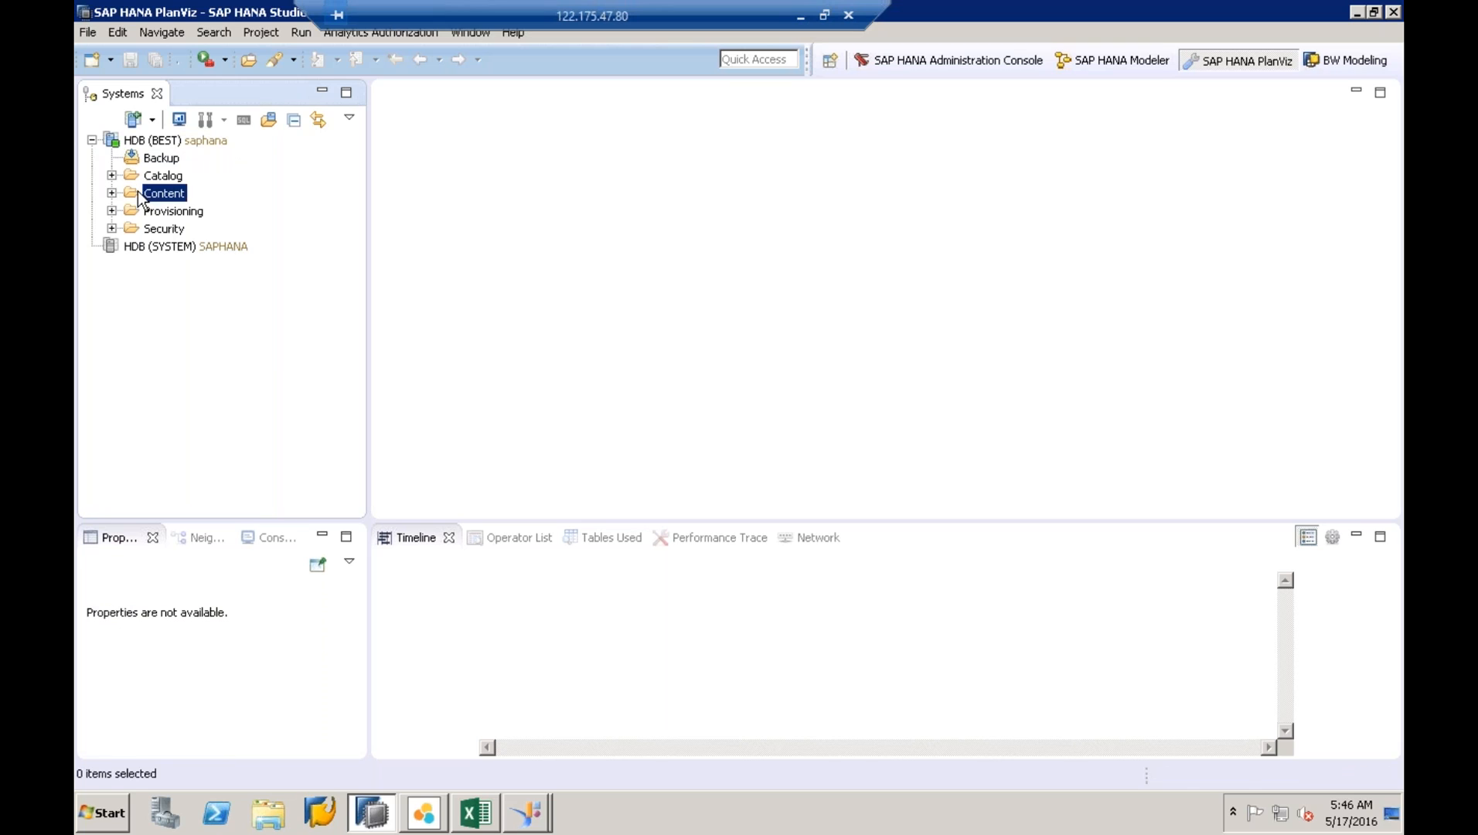
click(111, 193)
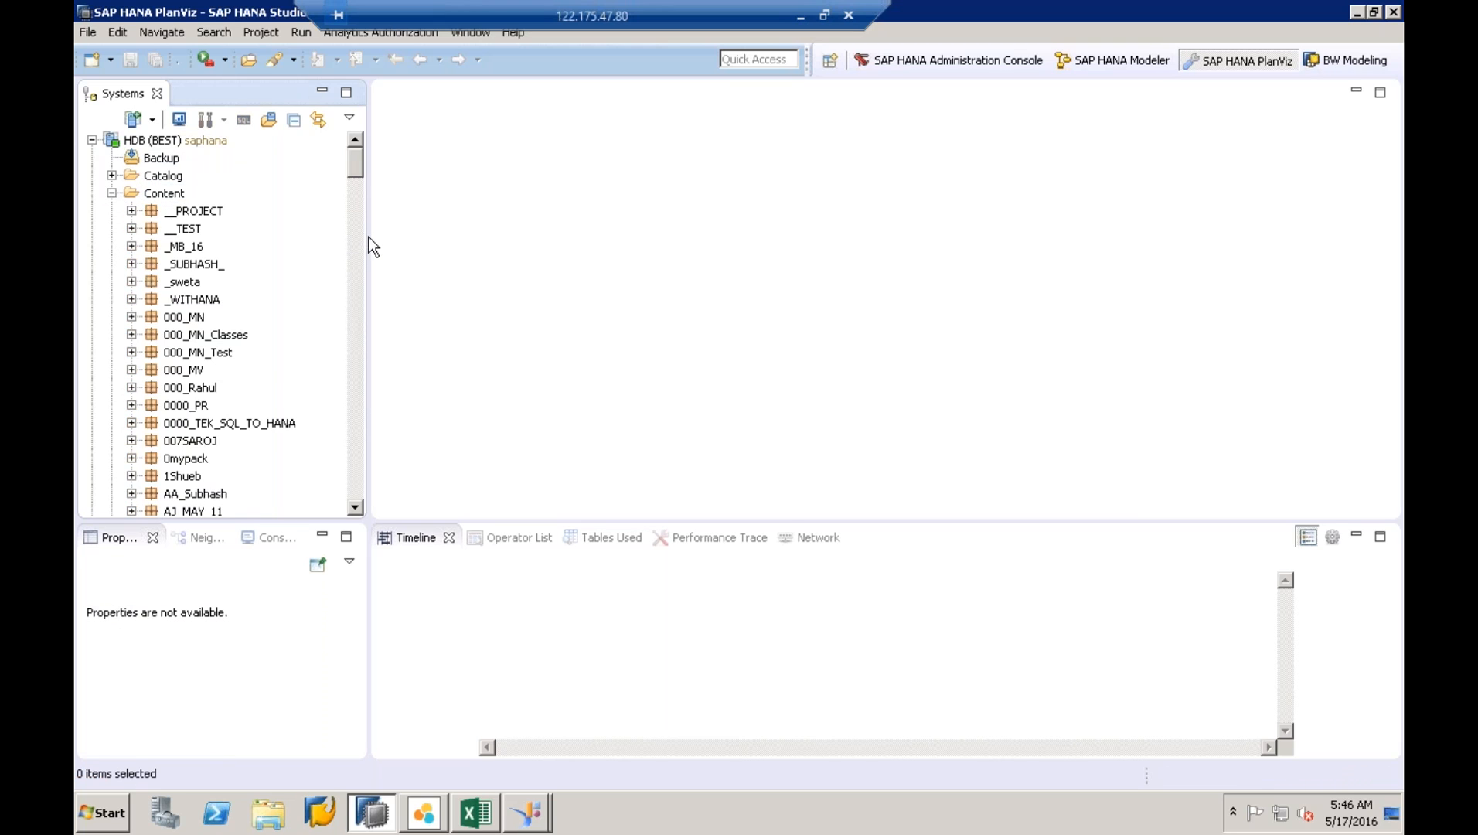
drag(376, 236, 644, 236)
click(216, 314)
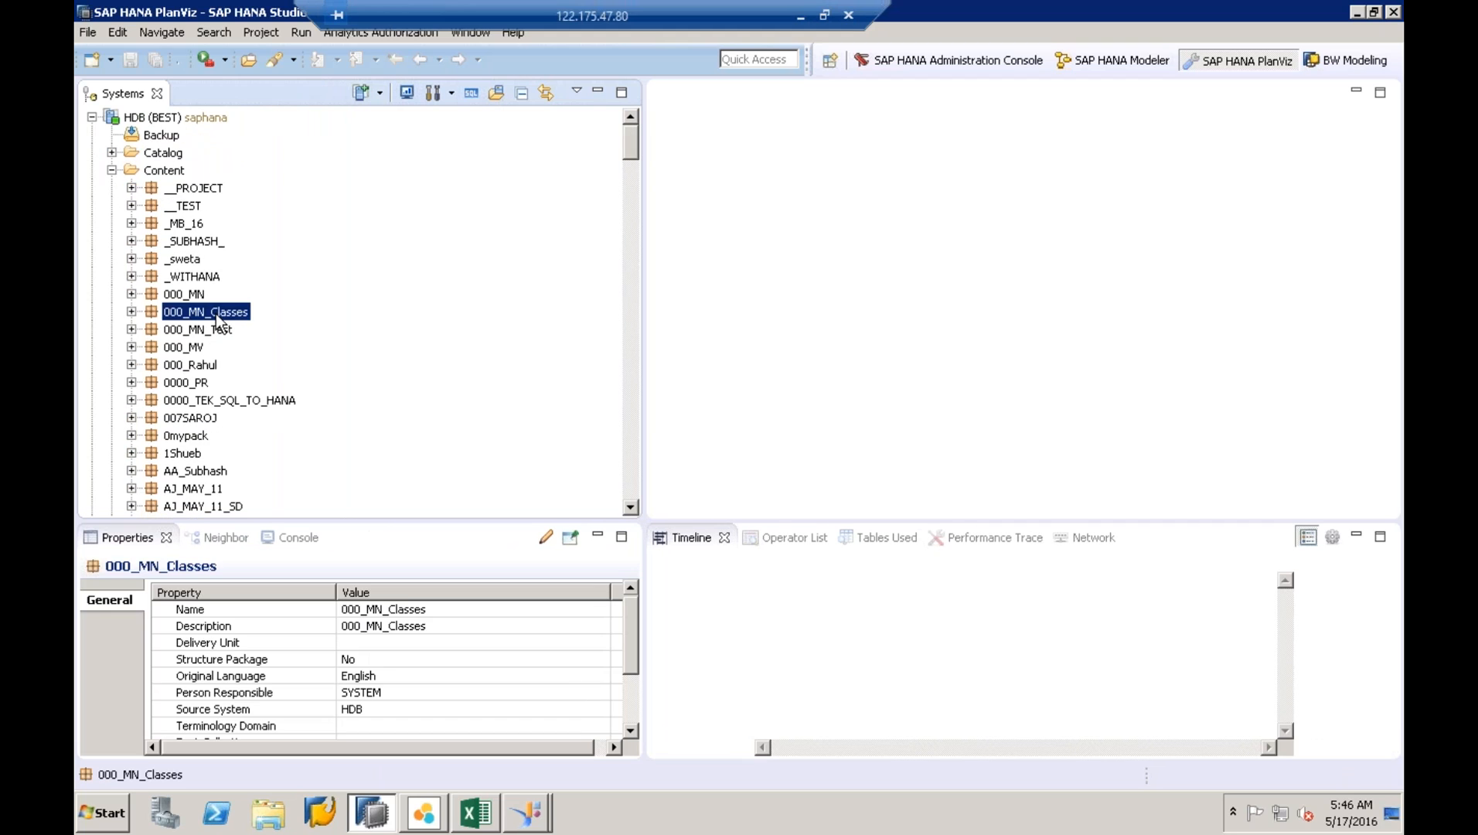
text(sap)
click(631, 508)
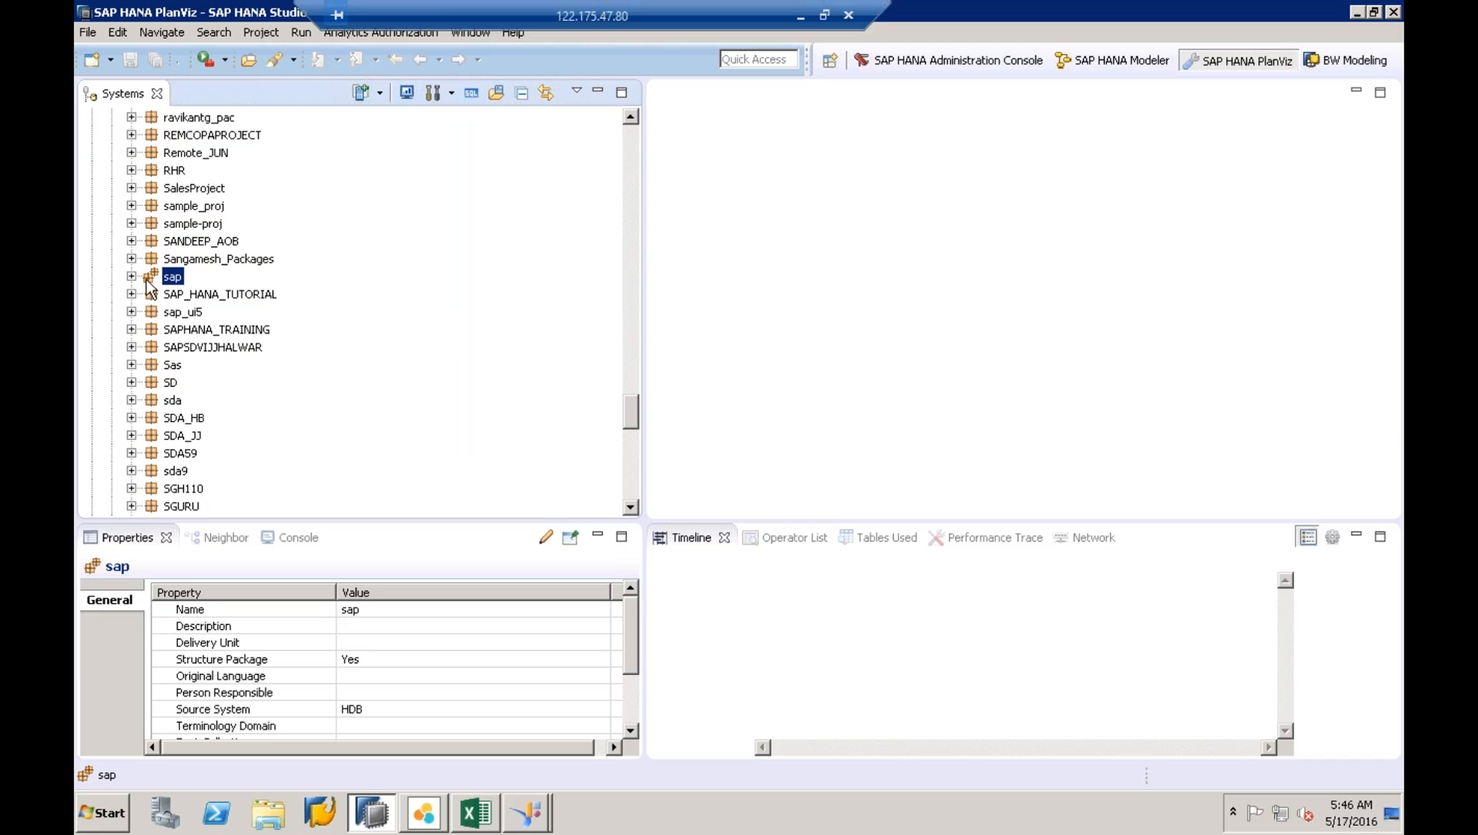
click(132, 276)
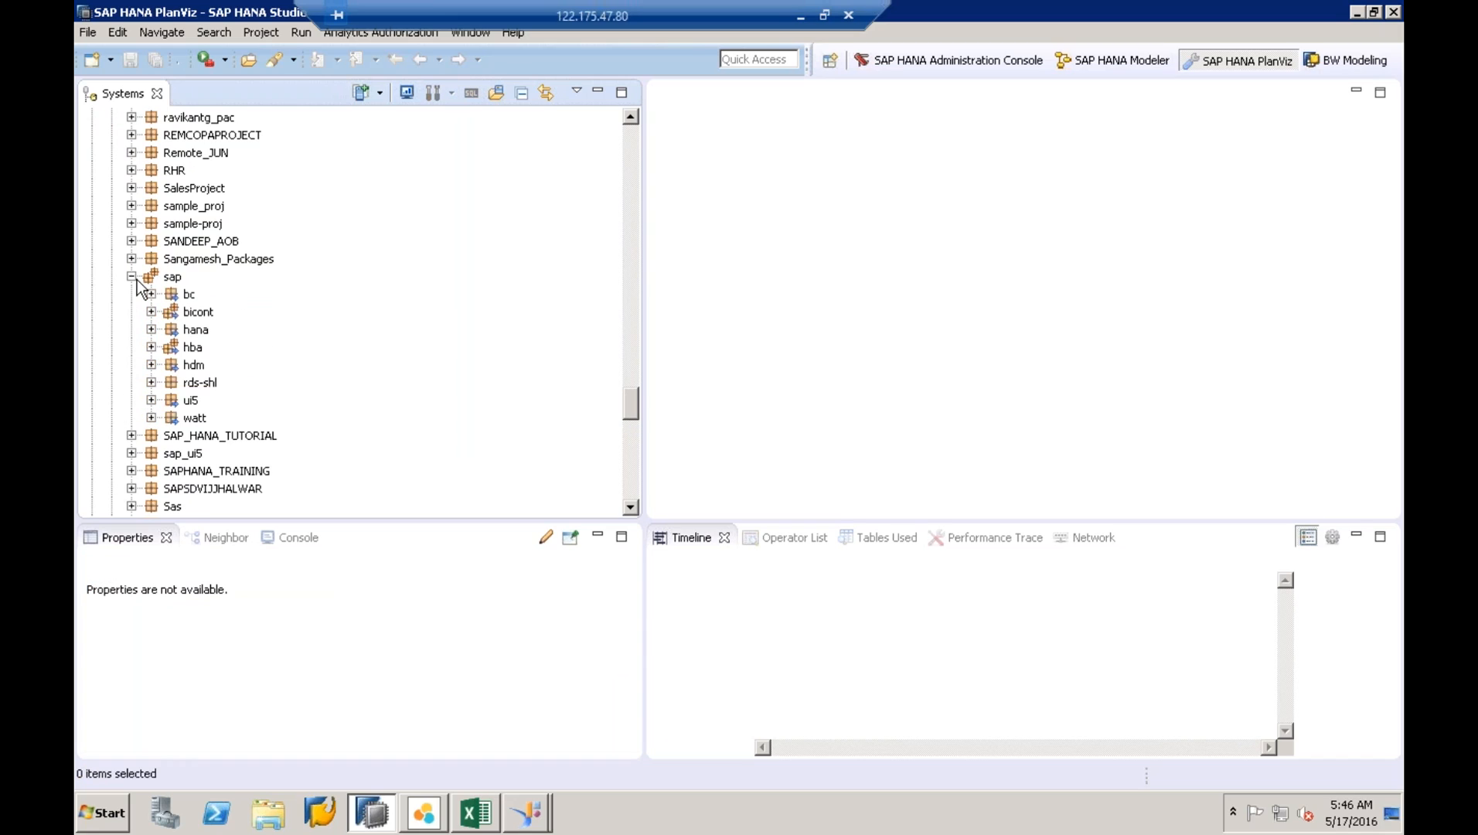
click(151, 347)
click(171, 365)
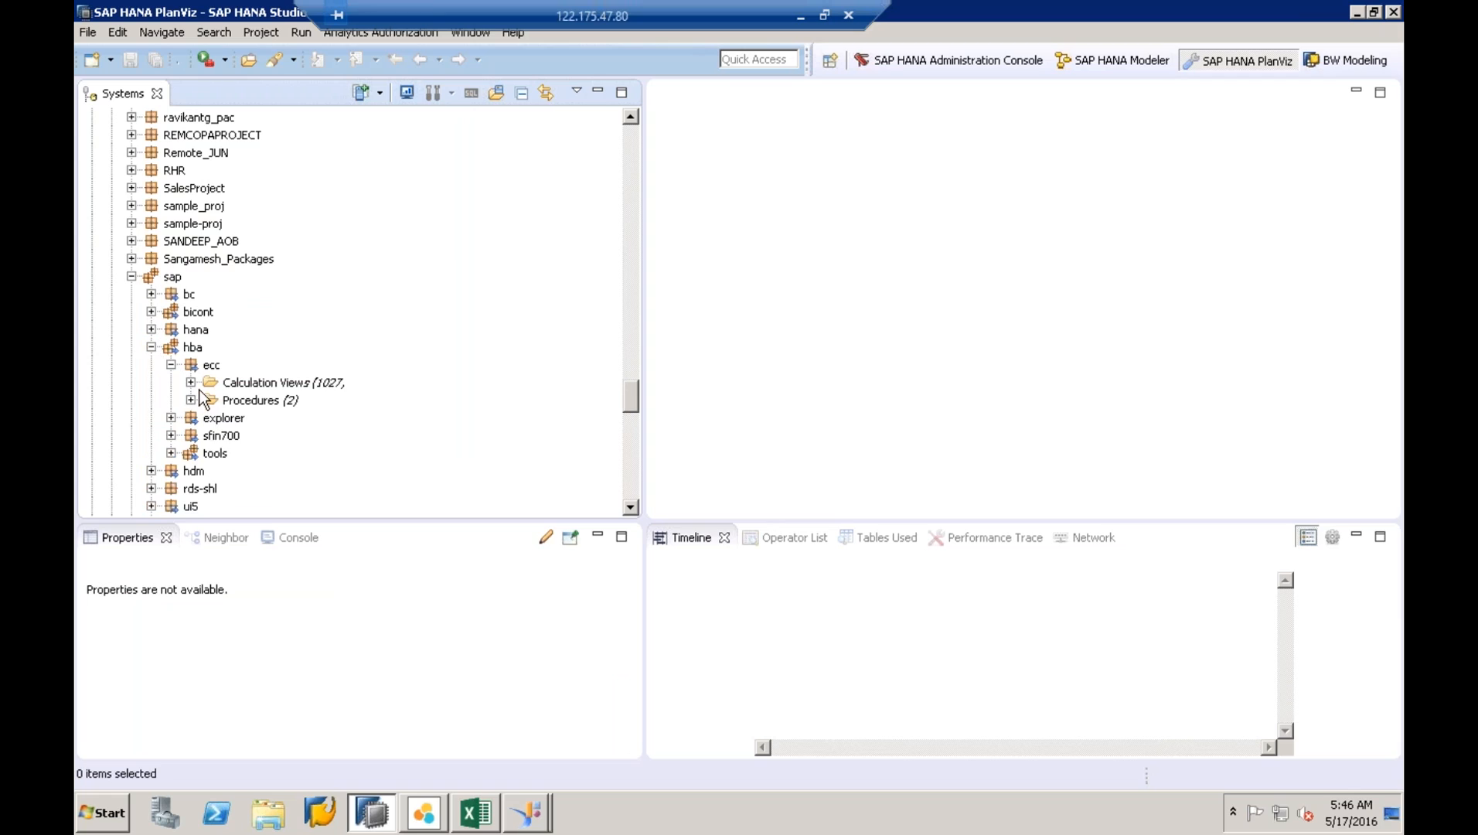
click(191, 382)
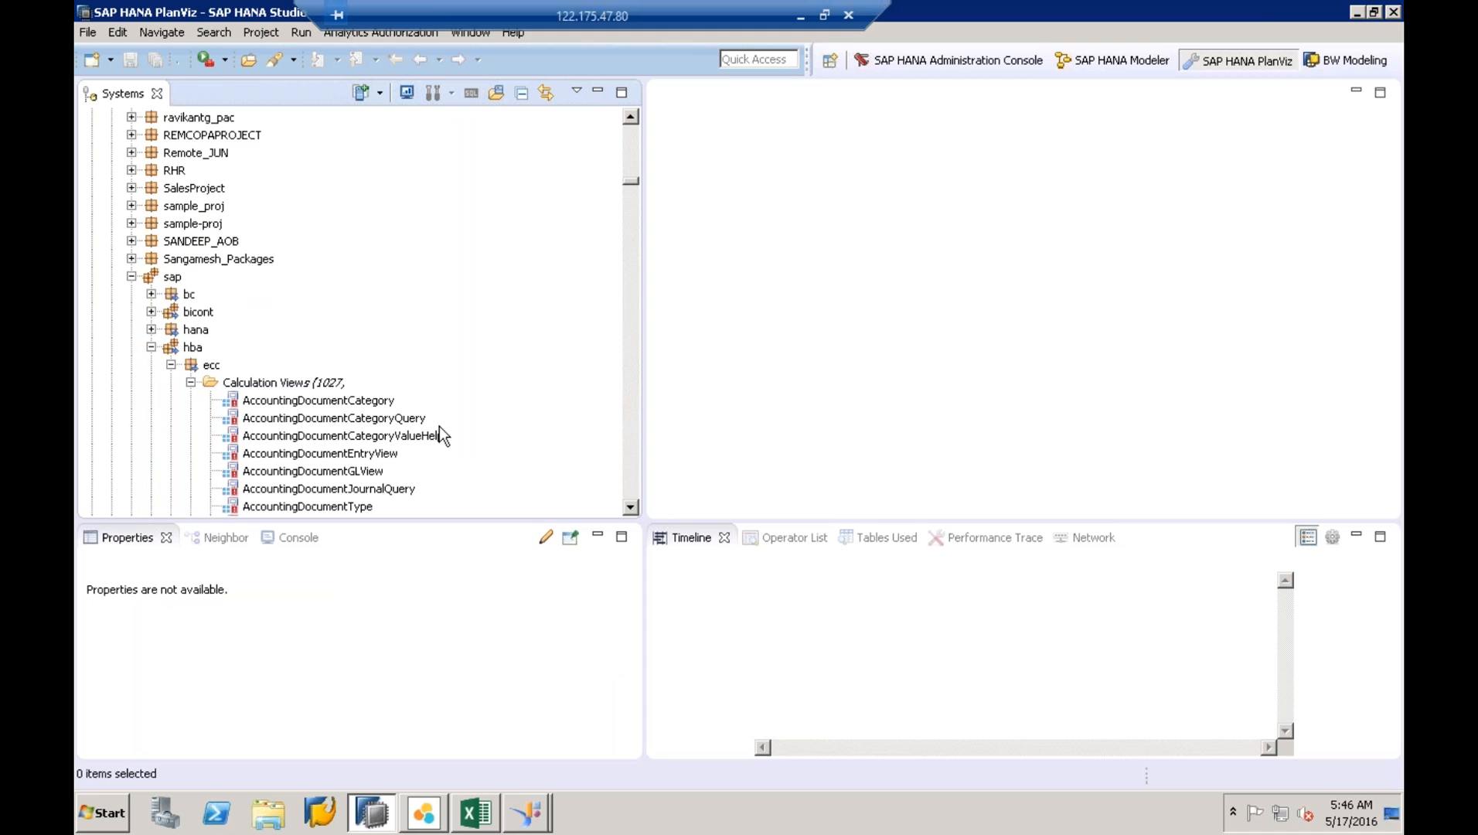
- Page through the calculation views to select SalesOfficeQuery
click(628, 464)
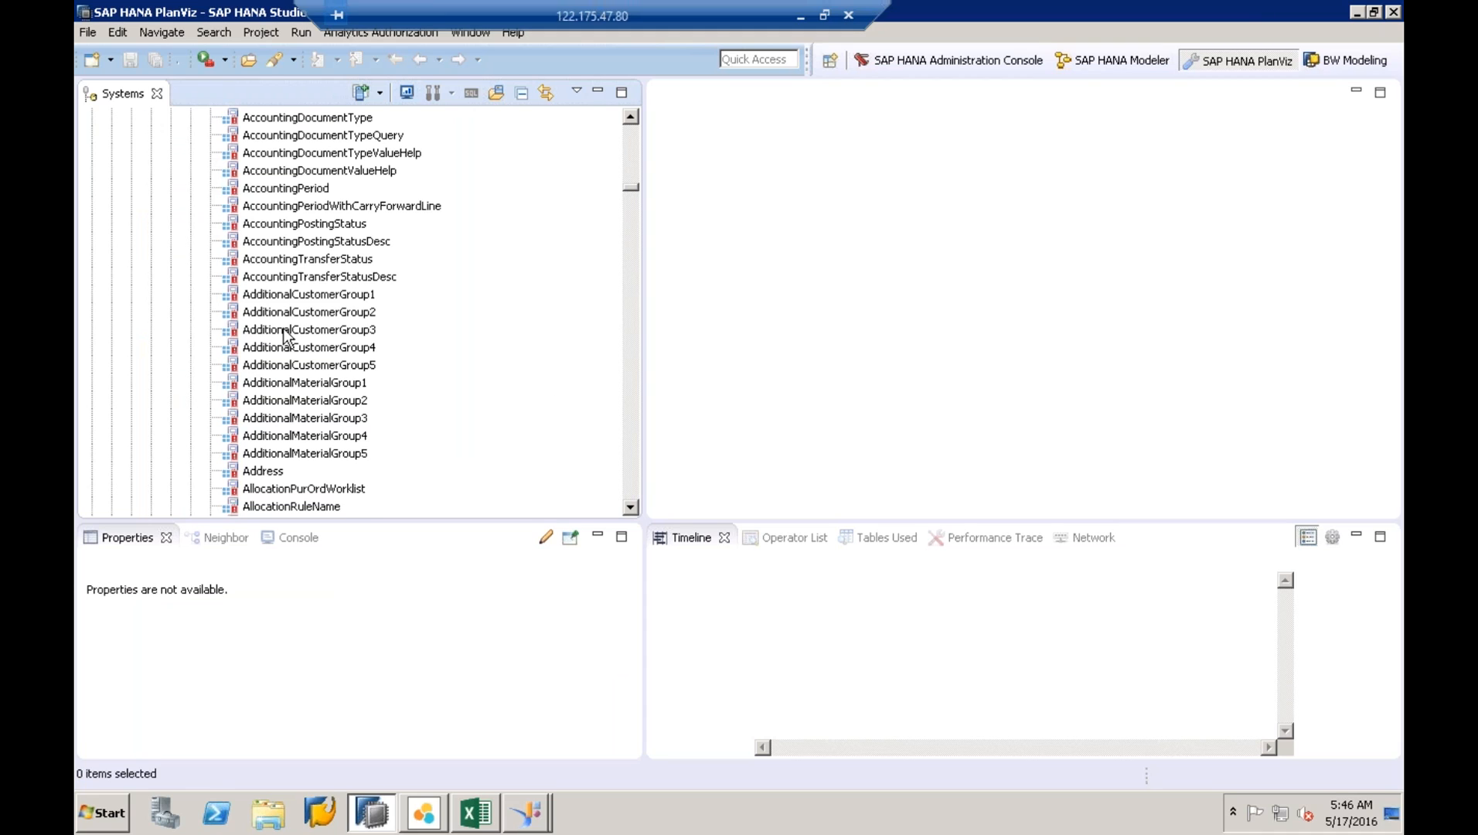
click(286, 332)
text(sap)
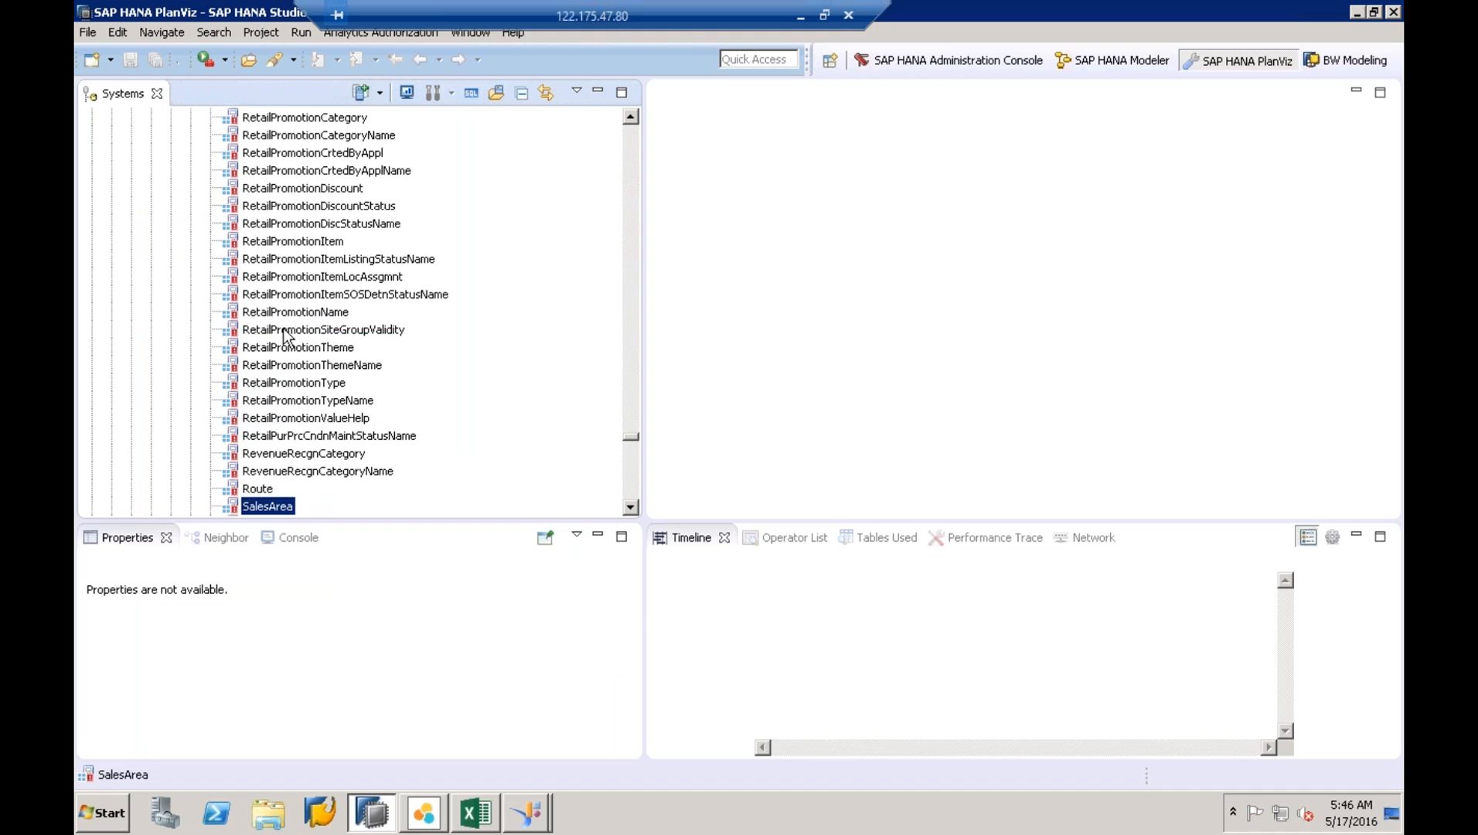
click(634, 490)
click(633, 490)
click(633, 491)
click(631, 492)
click(631, 492)
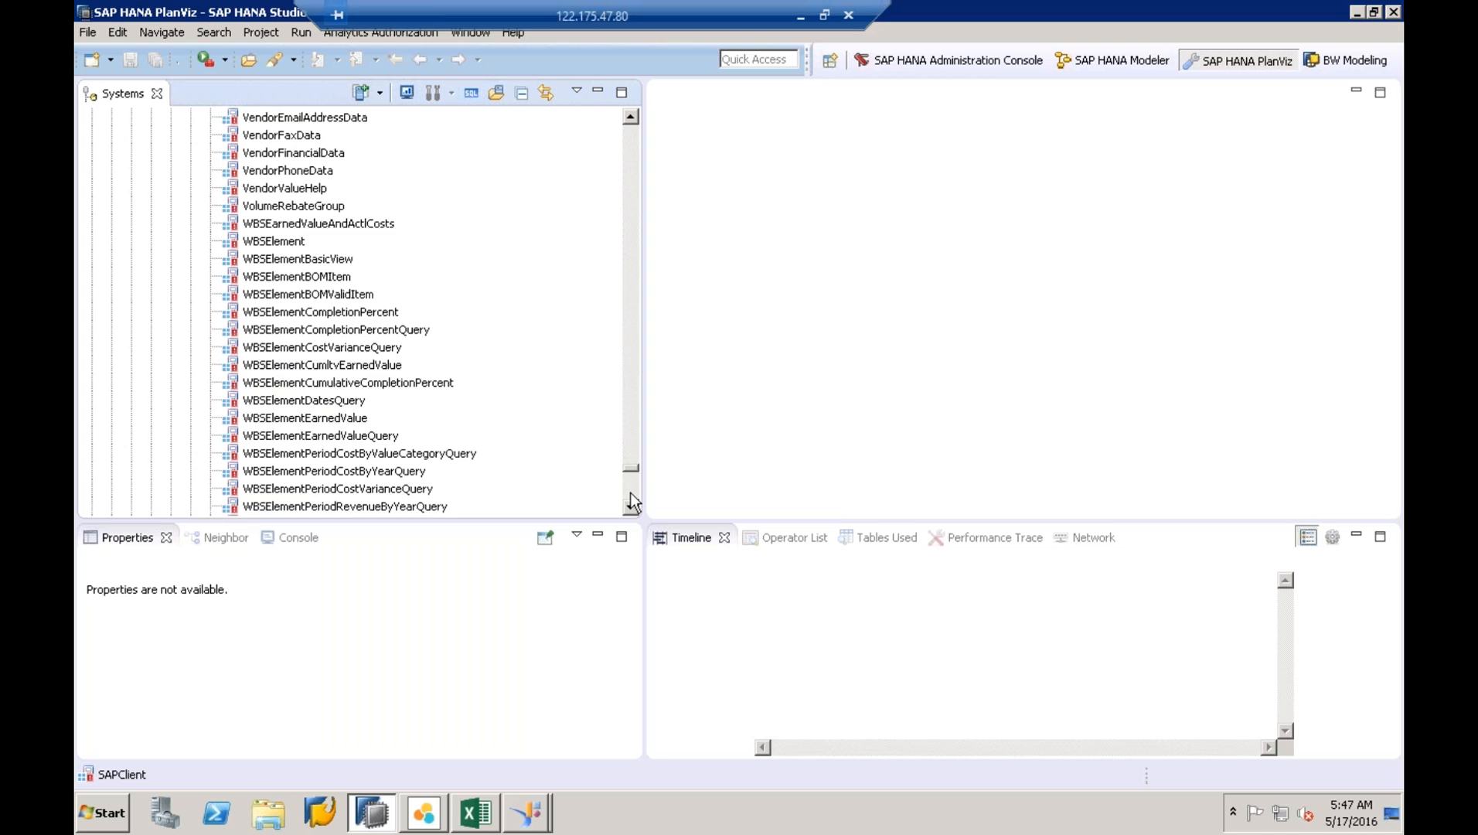
click(634, 493)
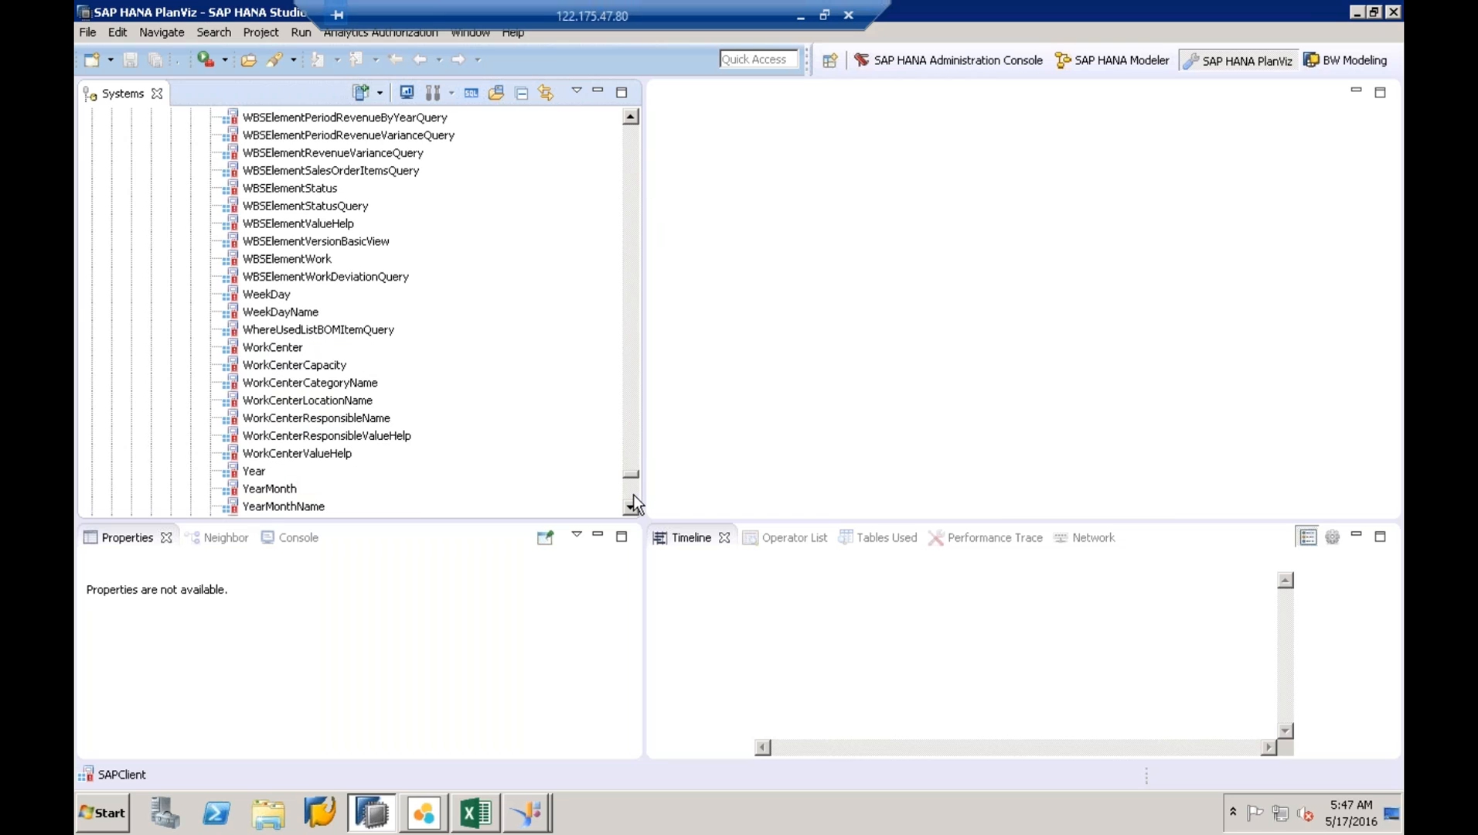
click(633, 496)
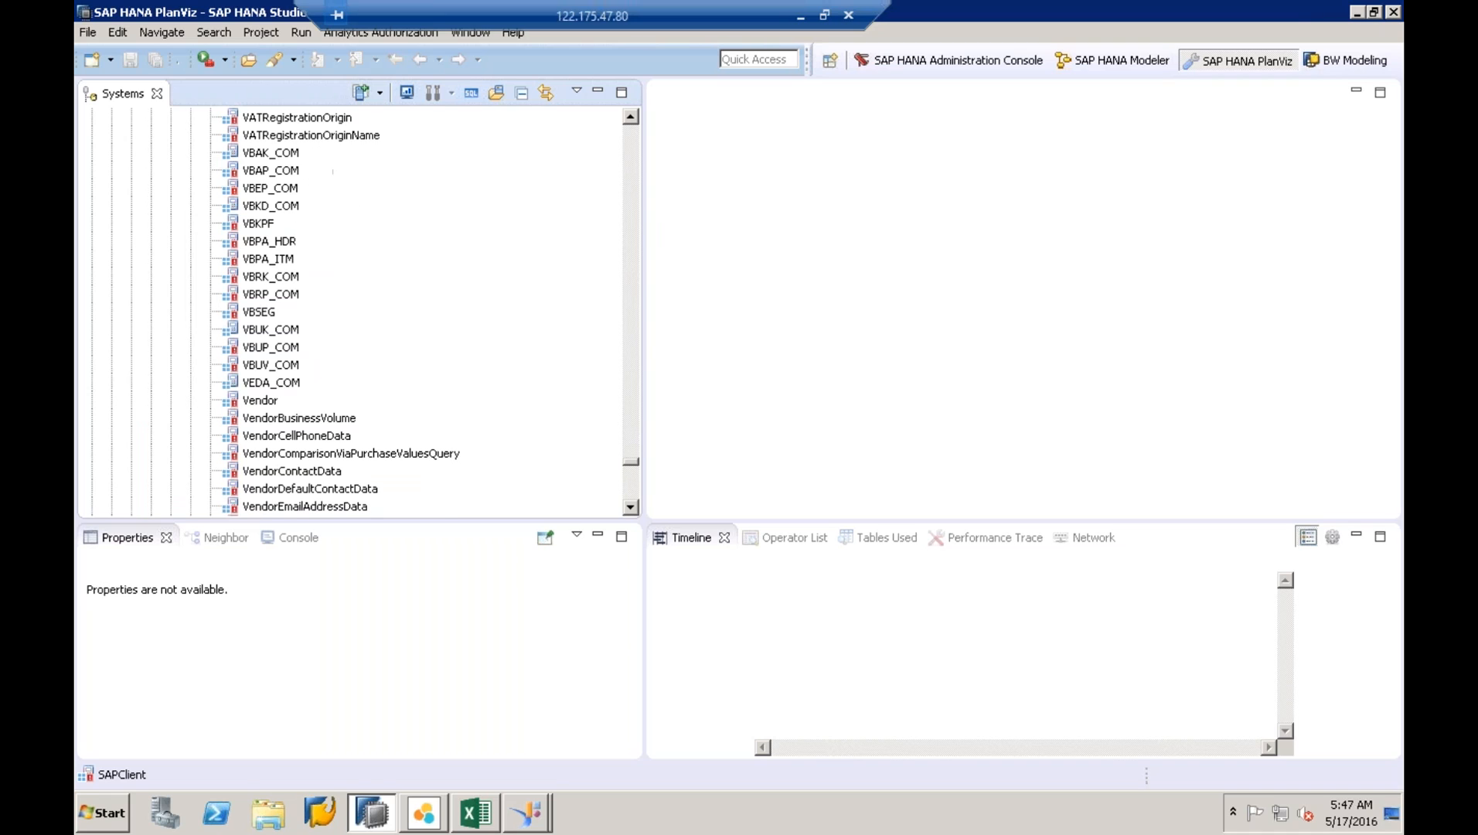
click(633, 402)
click(633, 402)
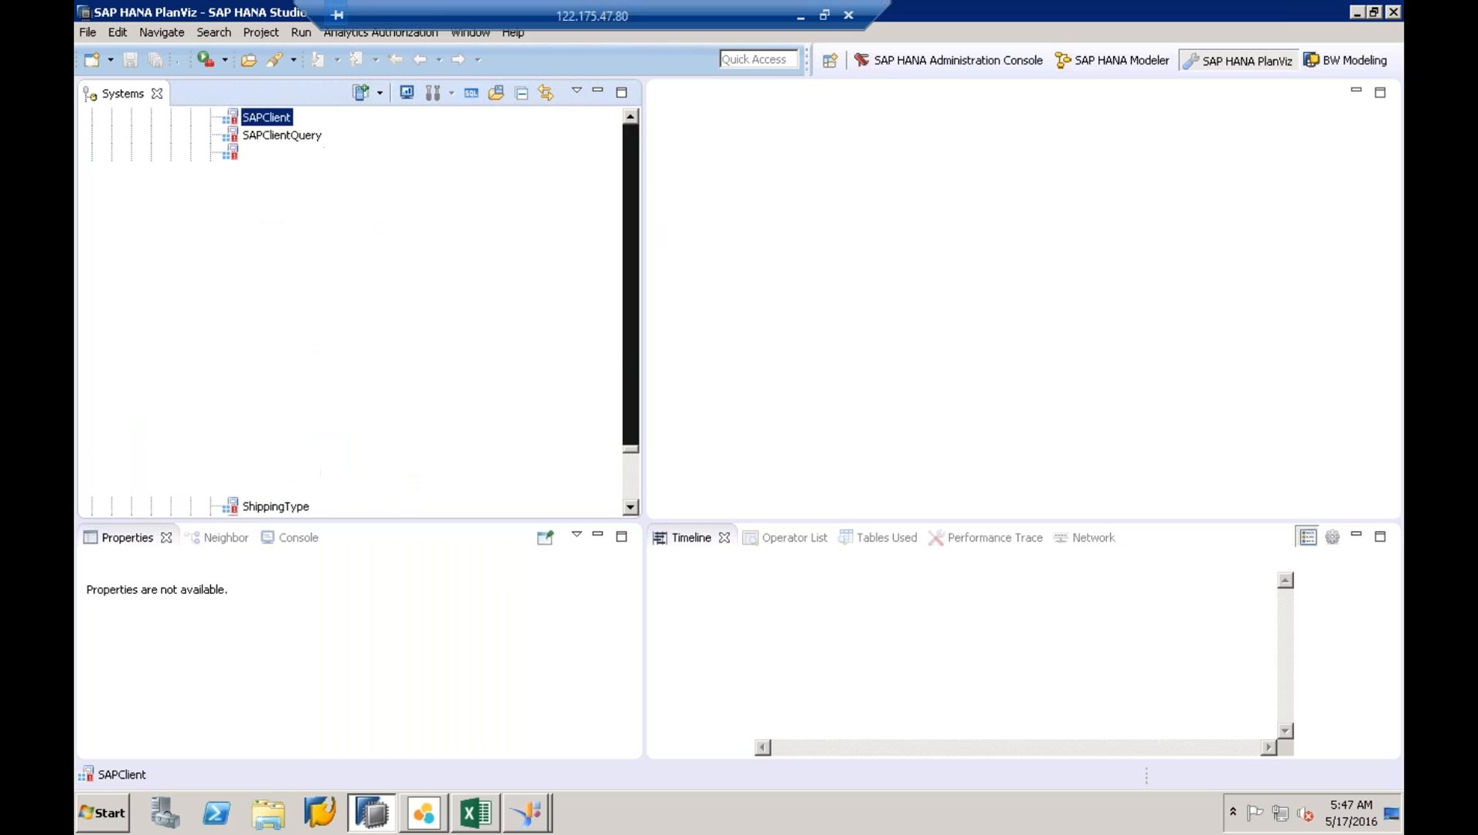
click(632, 402)
click(633, 402)
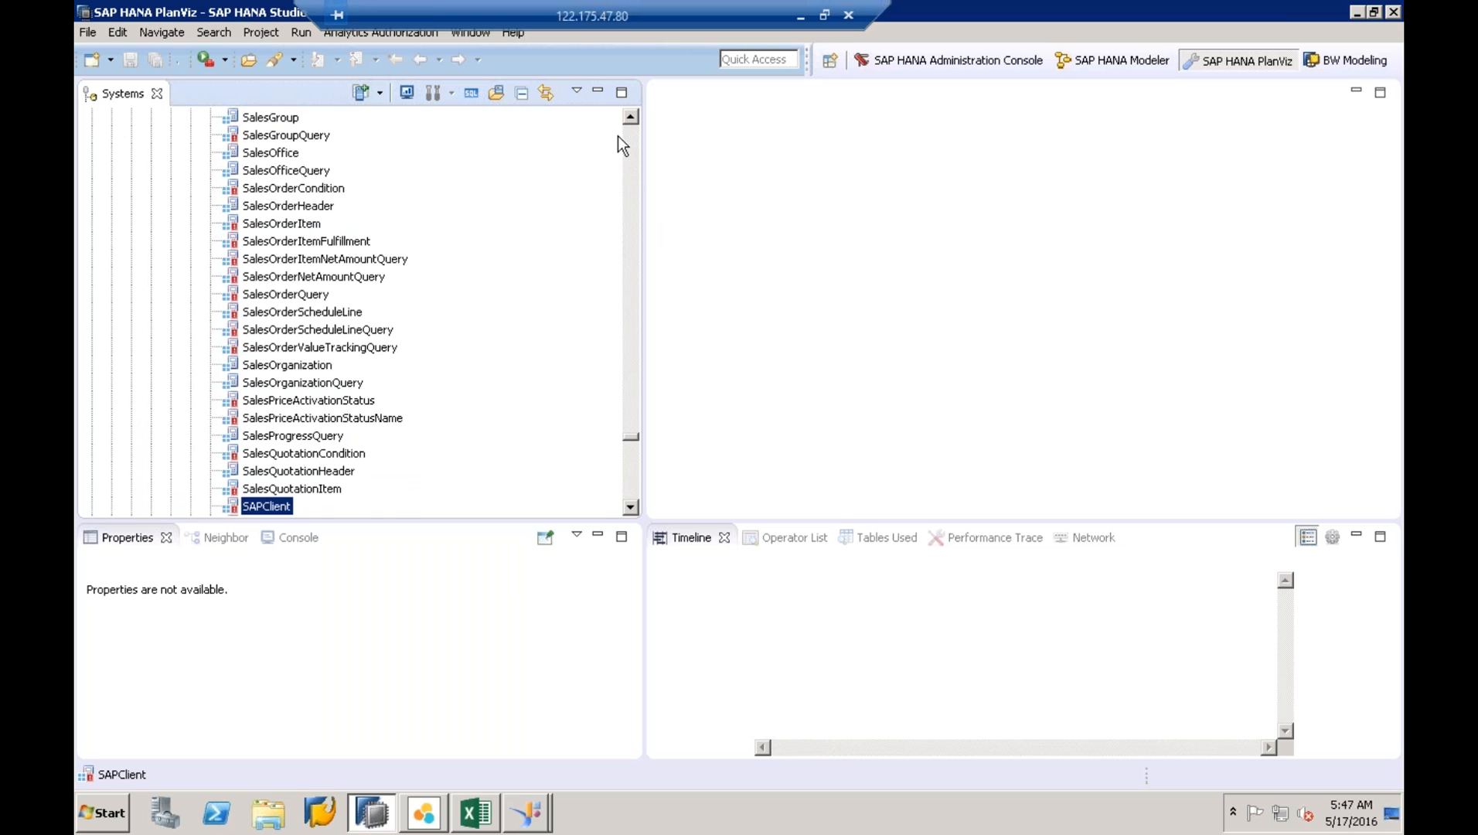
drag(632, 115, 632, 115)
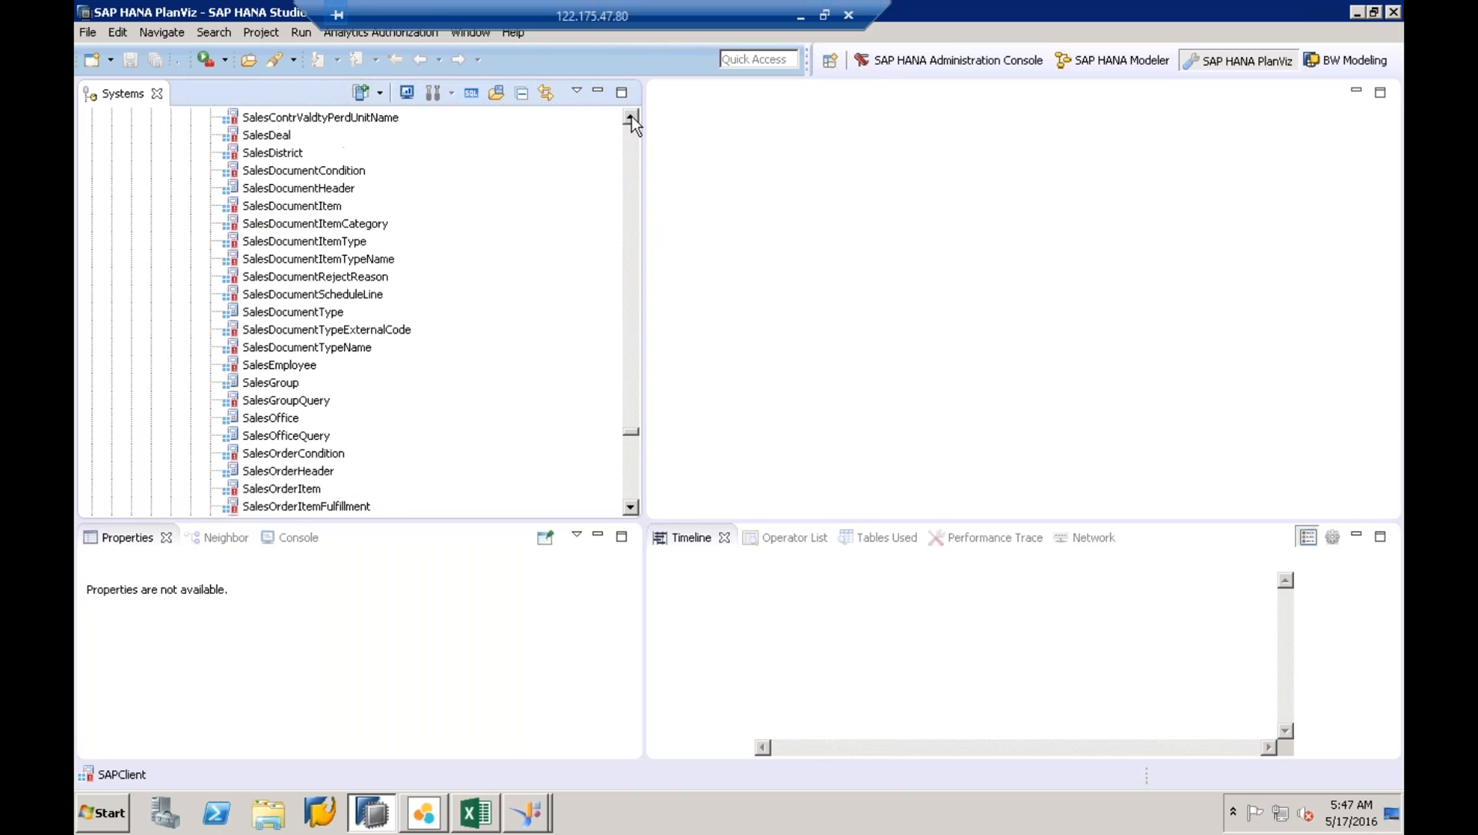
drag(627, 508, 626, 508)
click(288, 365)
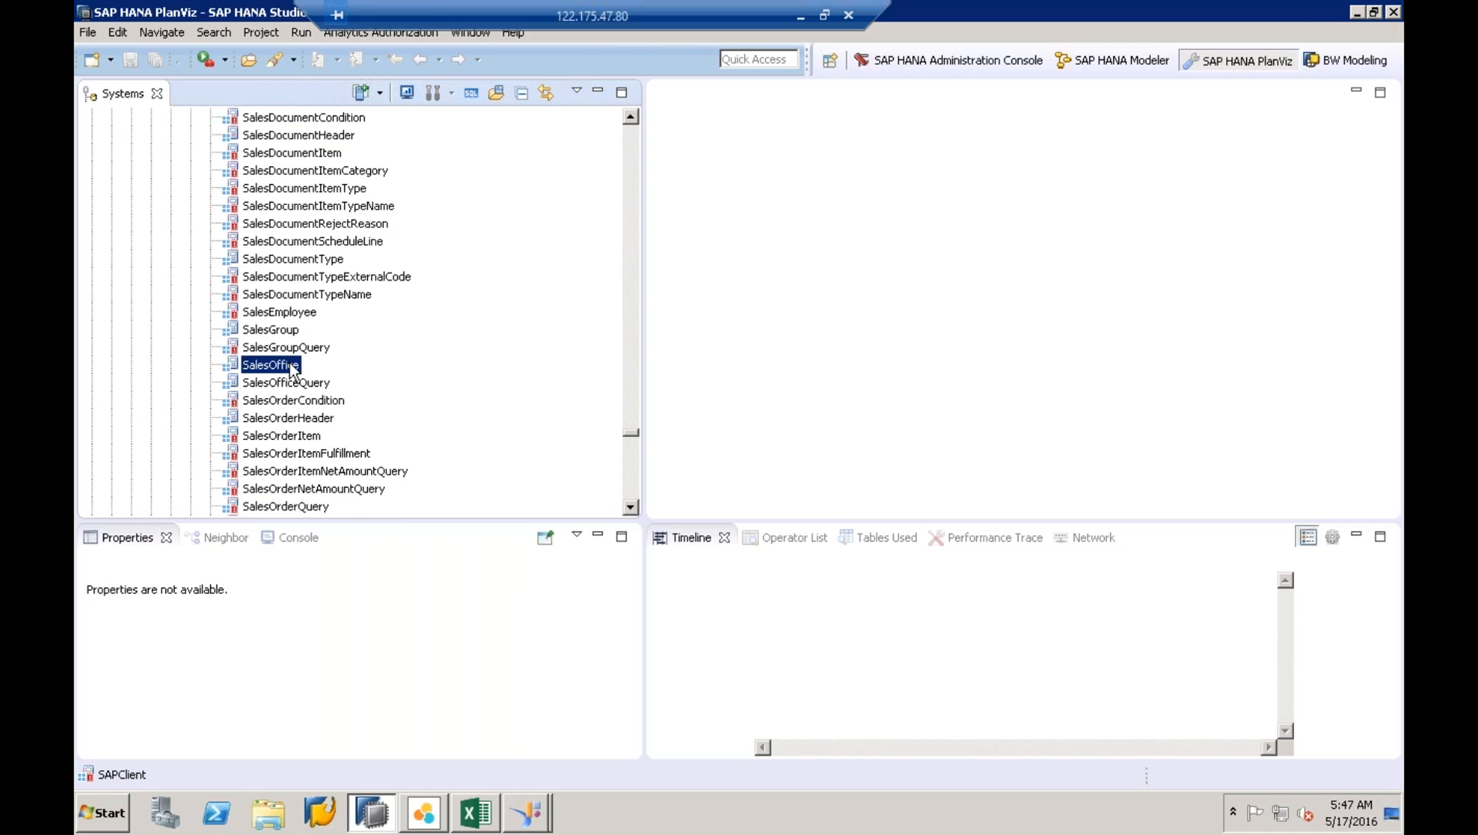
click(287, 384)
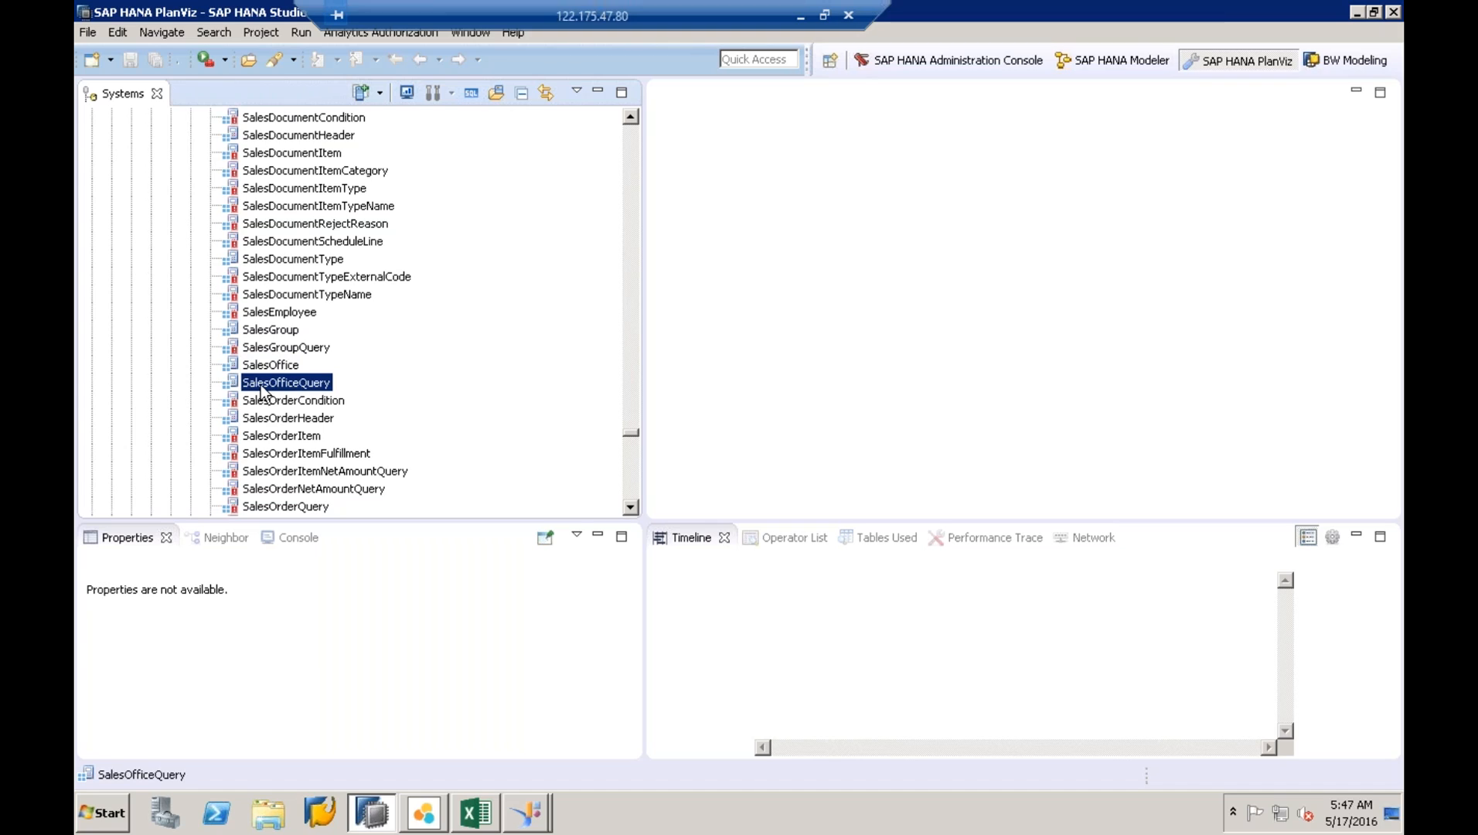
- Copy the SalesOfficeQuery calculation view
right_click(262, 393)
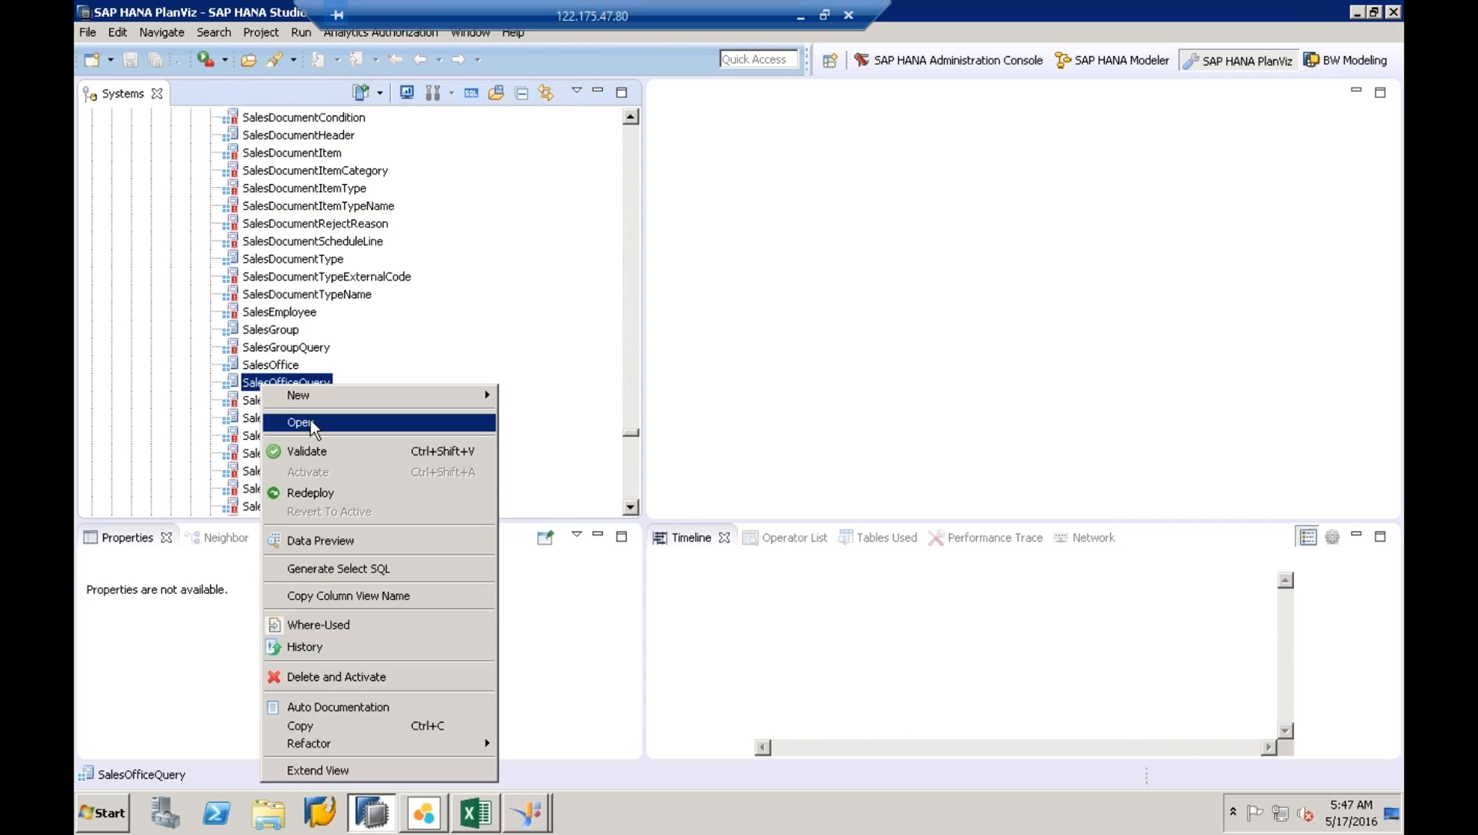
click(332, 727)
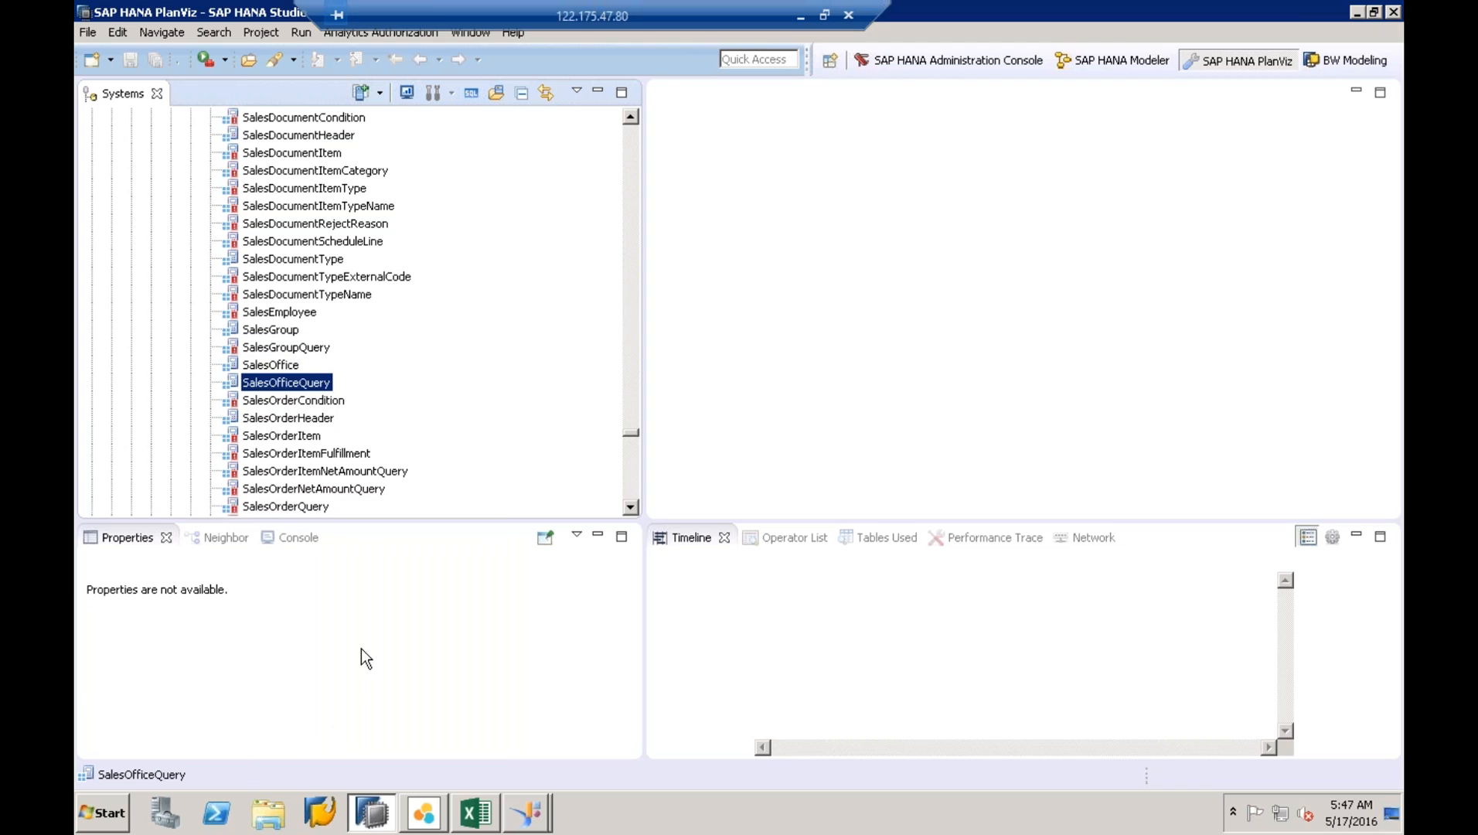
click(636, 133)
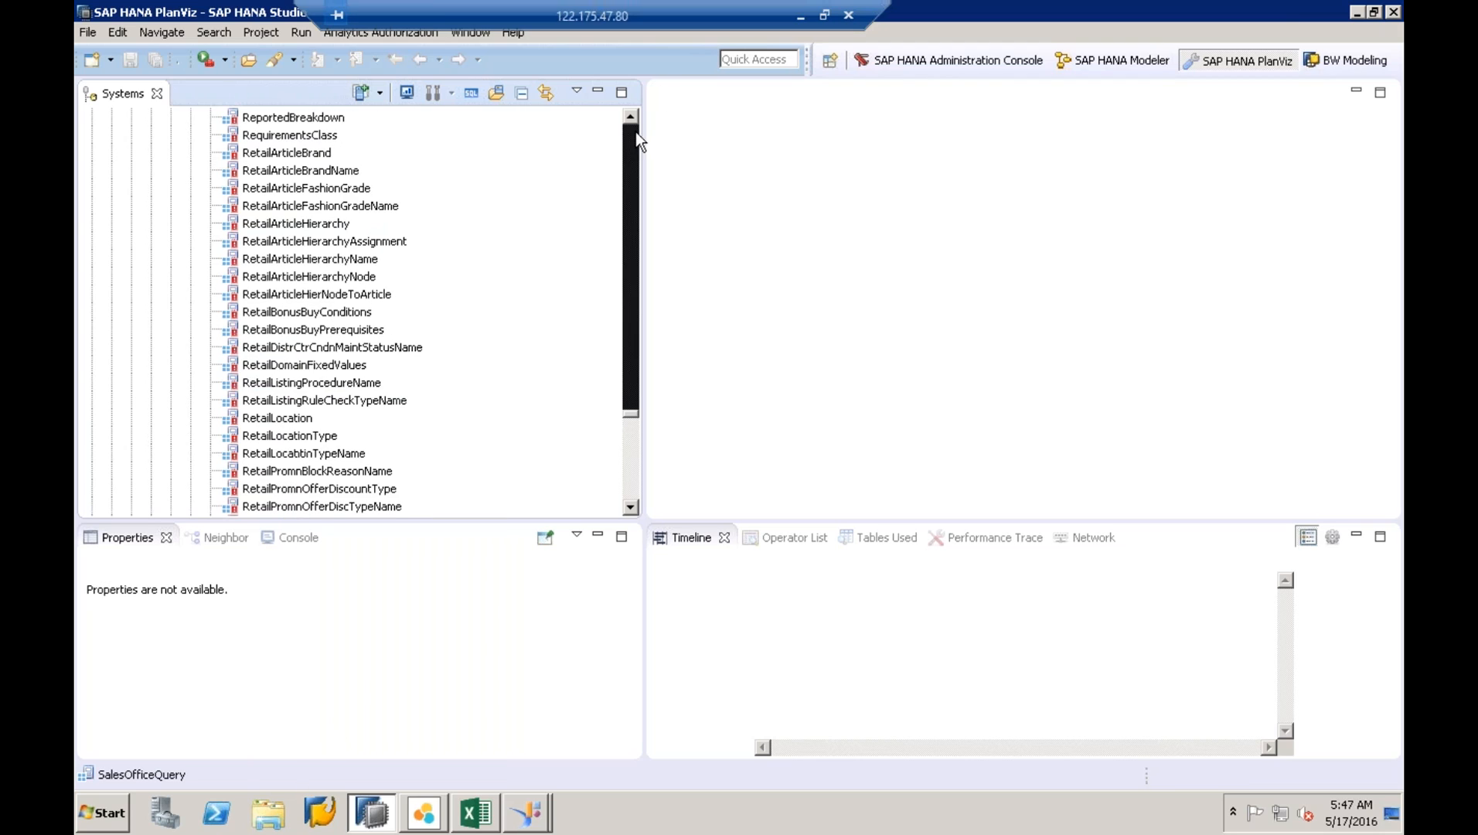
drag(635, 131, 635, 127)
- Paste the view into package ECC_SAP21, confirm, and select the copy under its Calculation Views
click(195, 243)
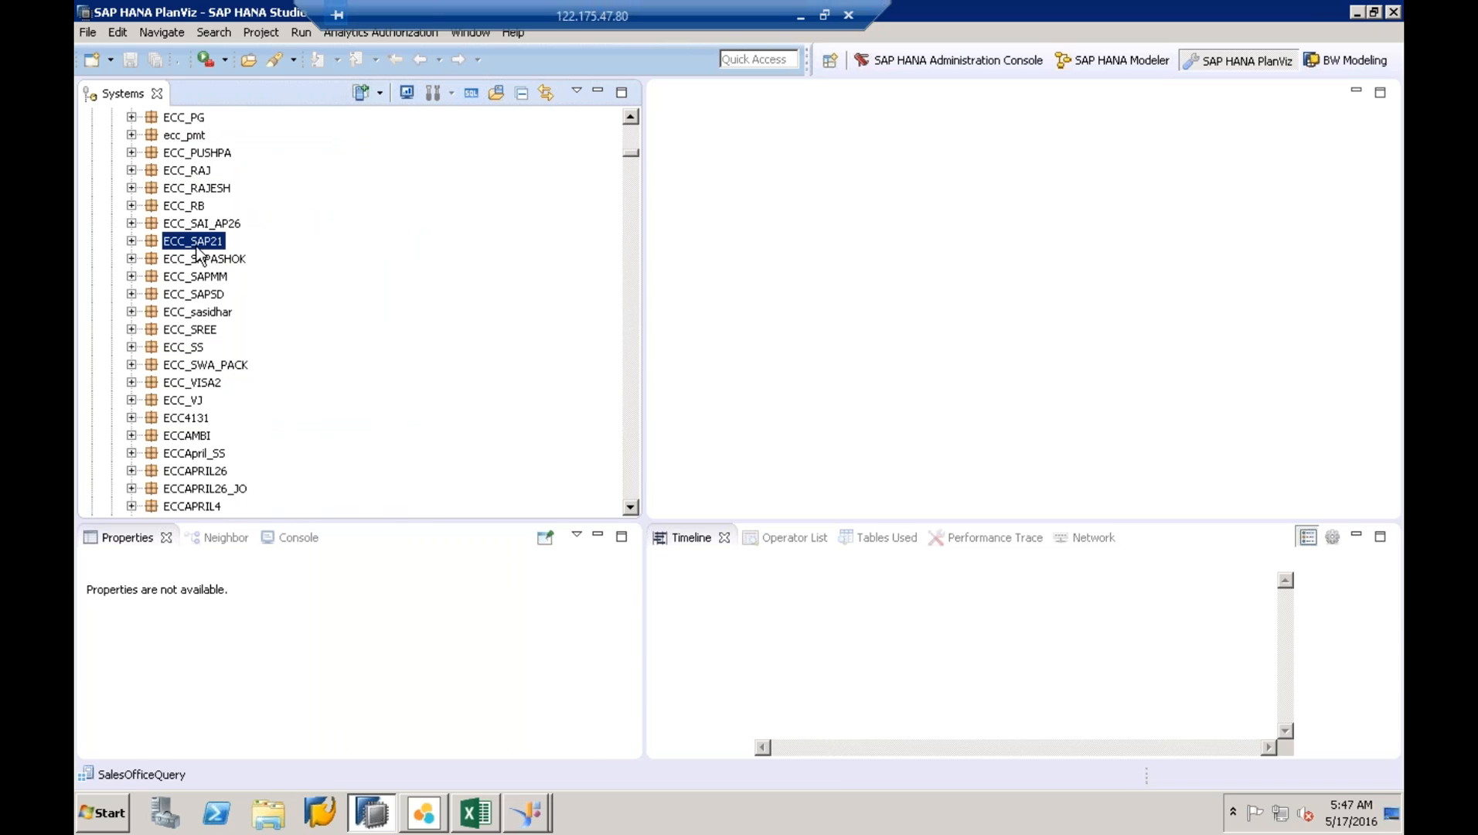
right_click(197, 247)
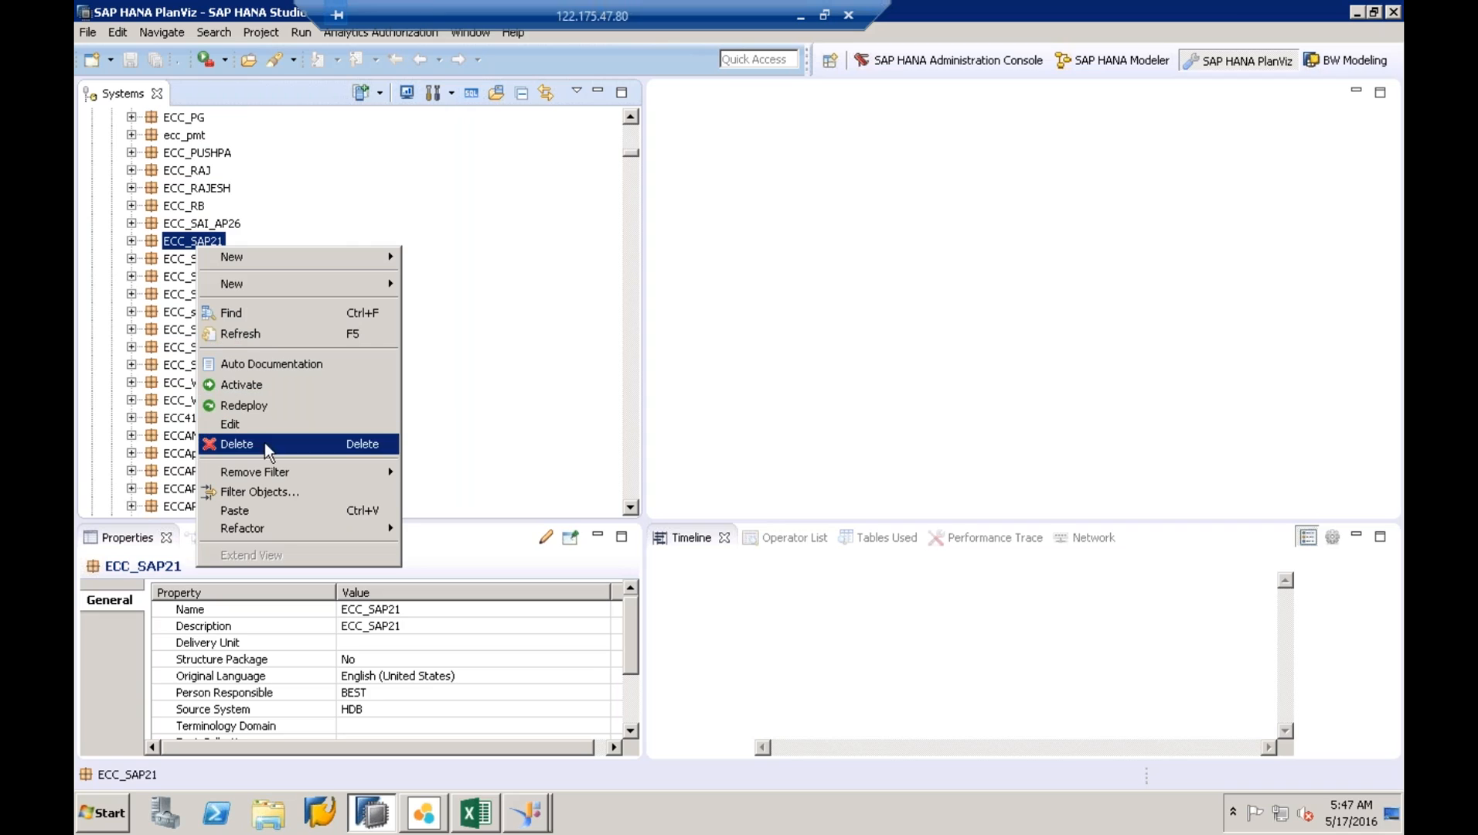
click(252, 509)
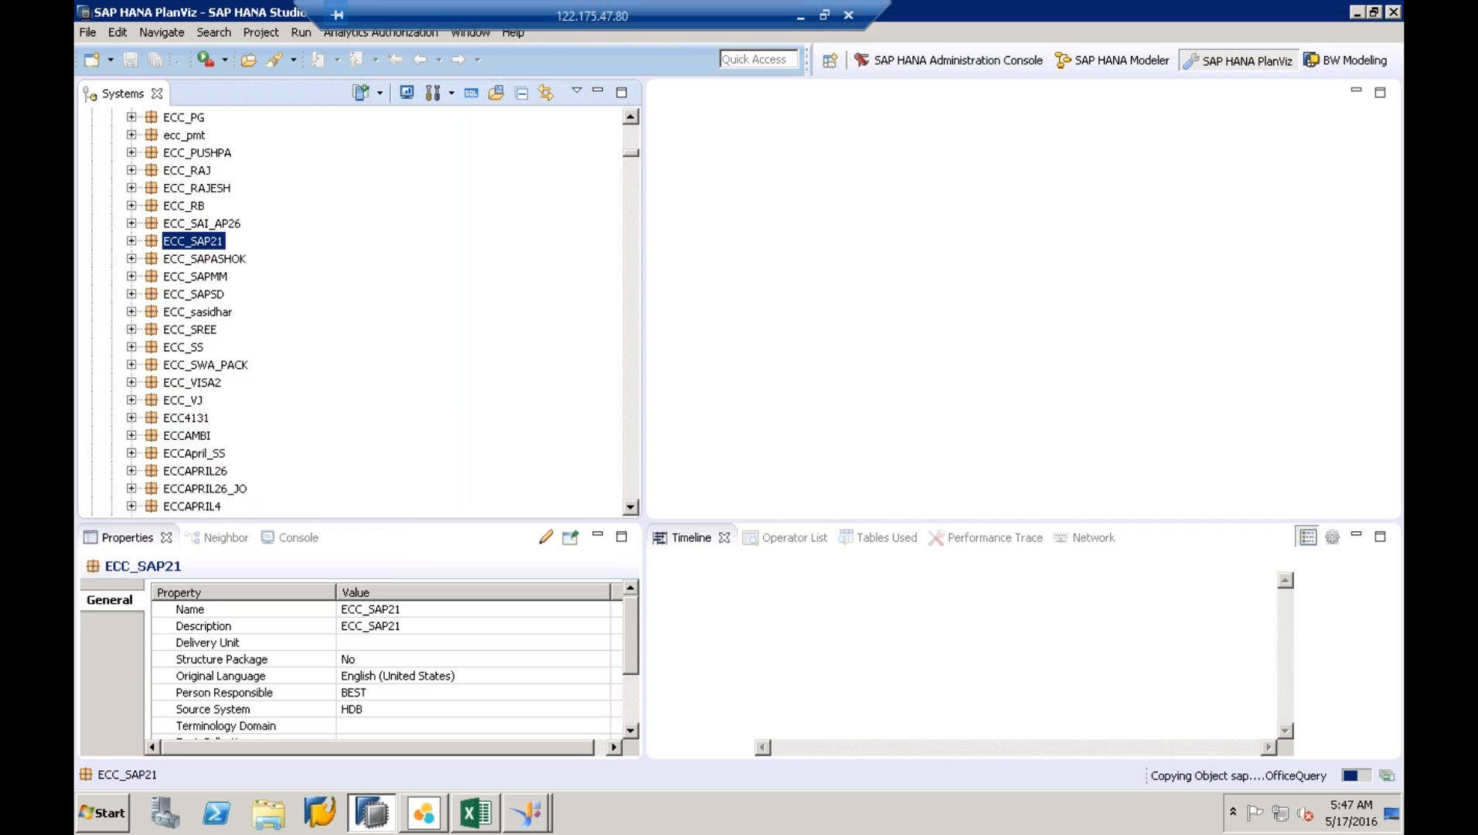
click(809, 428)
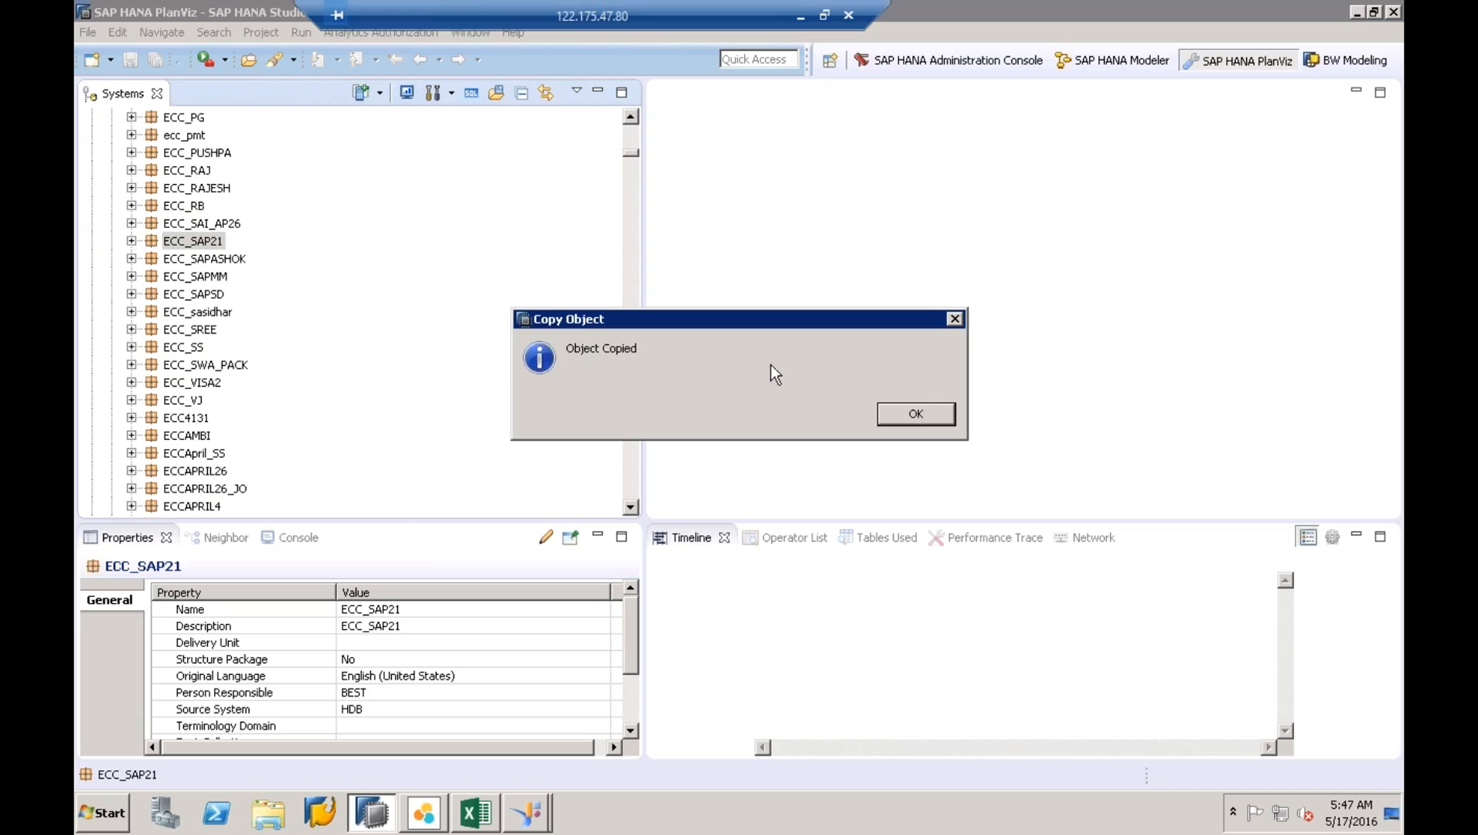
click(919, 410)
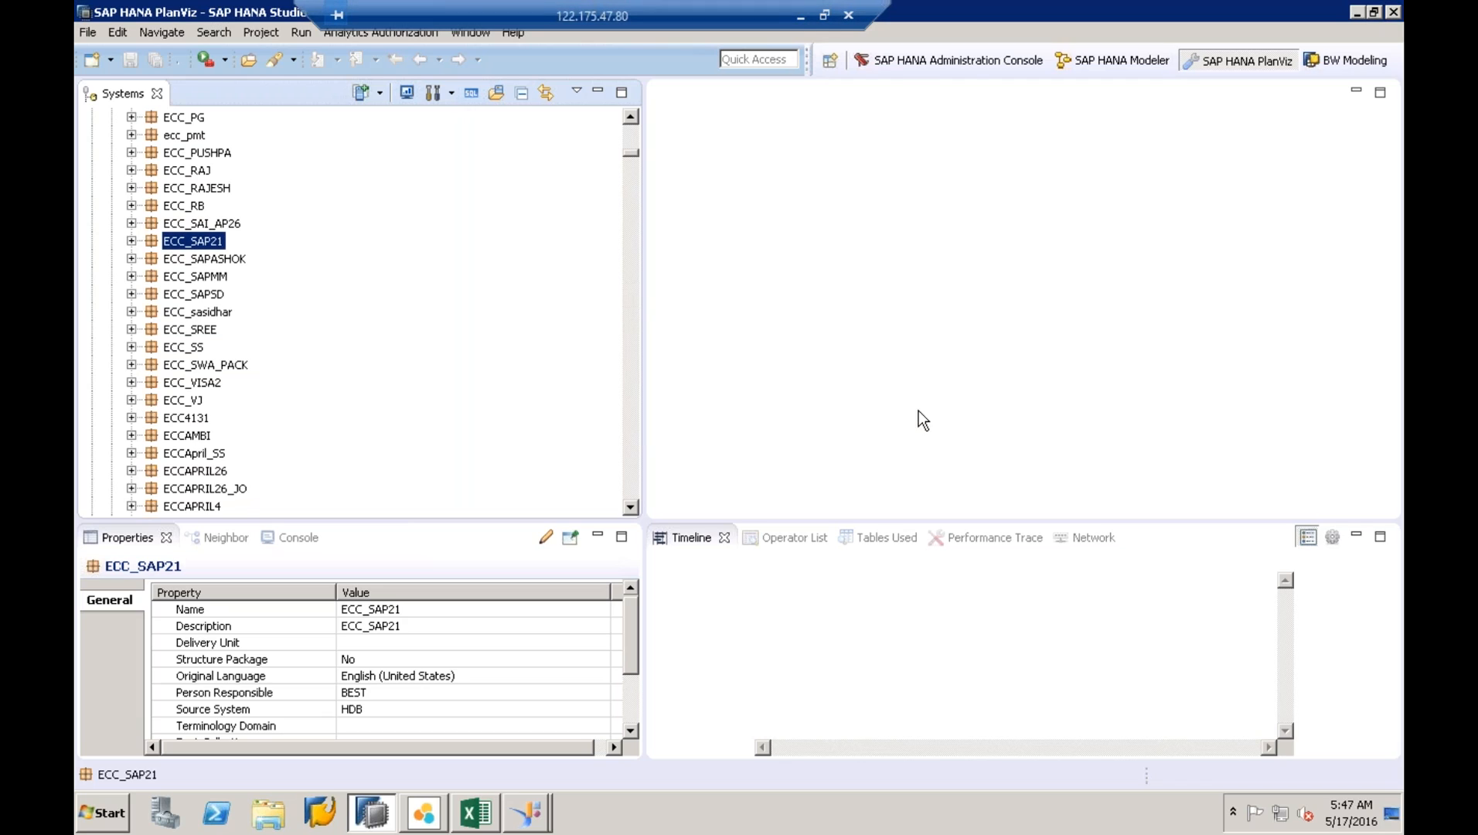
click(131, 240)
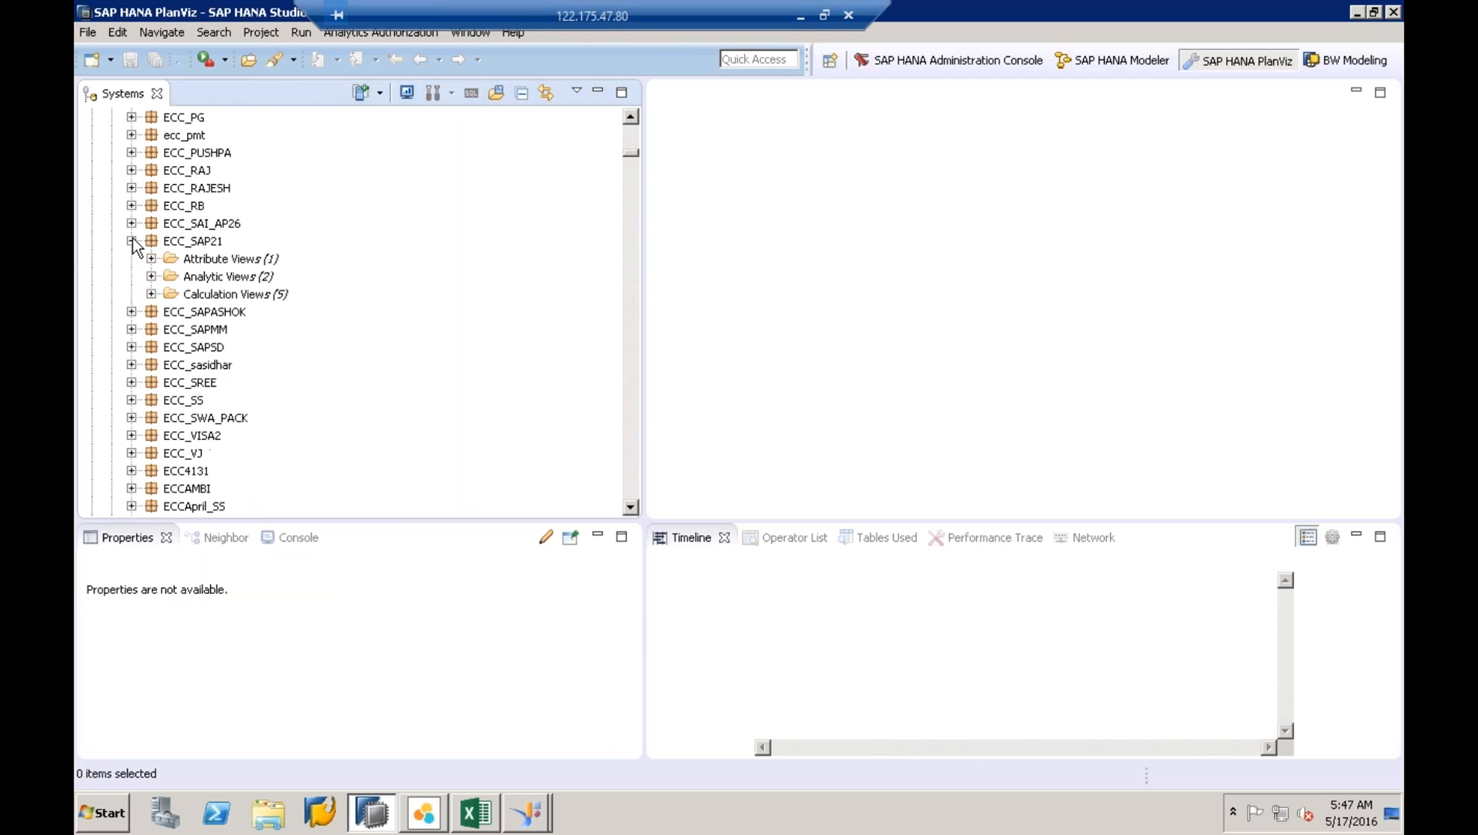
click(152, 295)
click(263, 382)
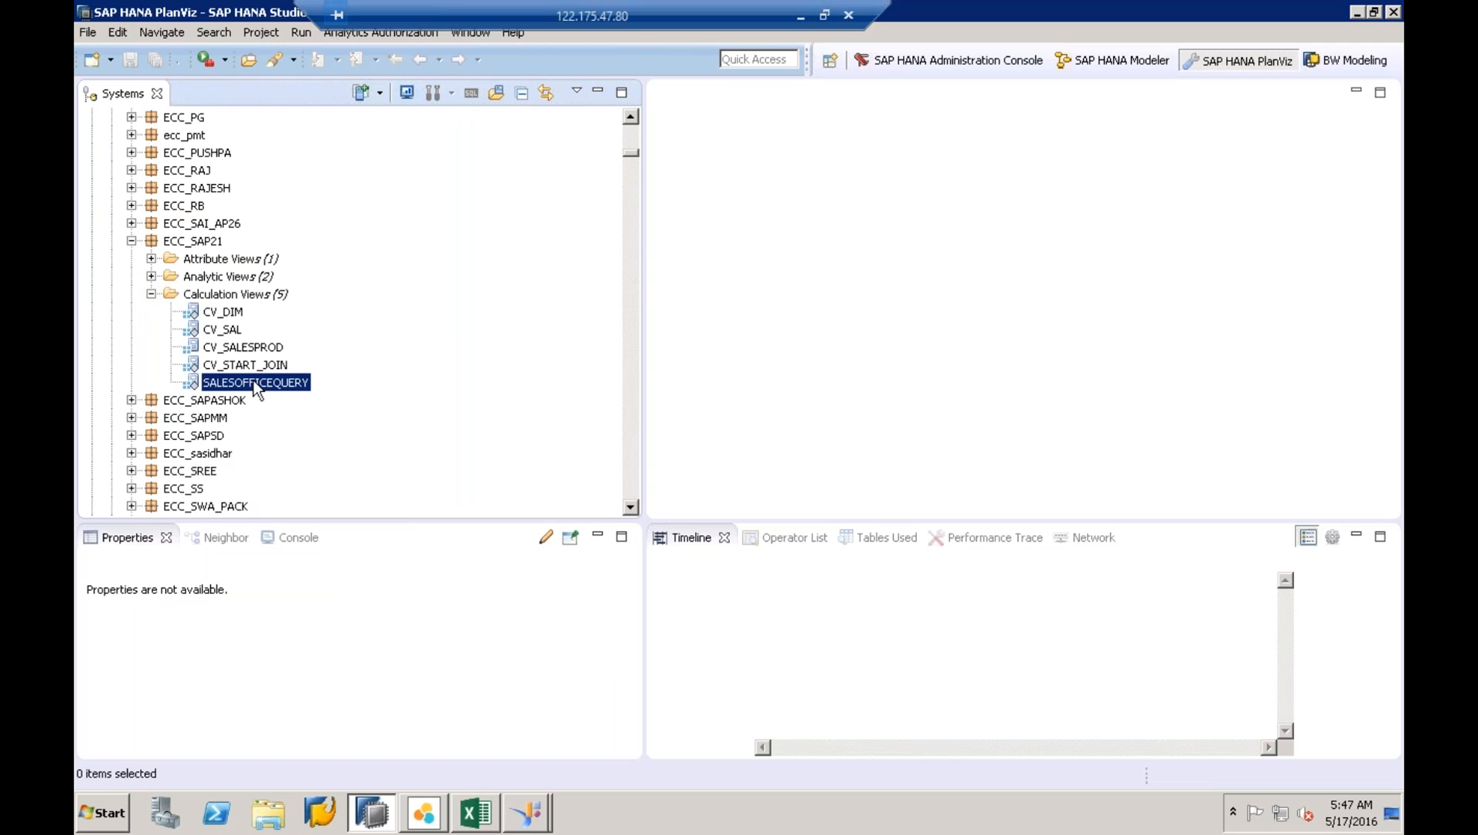
- Open SALESOFFICEQUERY and, from its Projection_1 node, open the source view sap.hba.ecc::SalesOffice
double_click(261, 383)
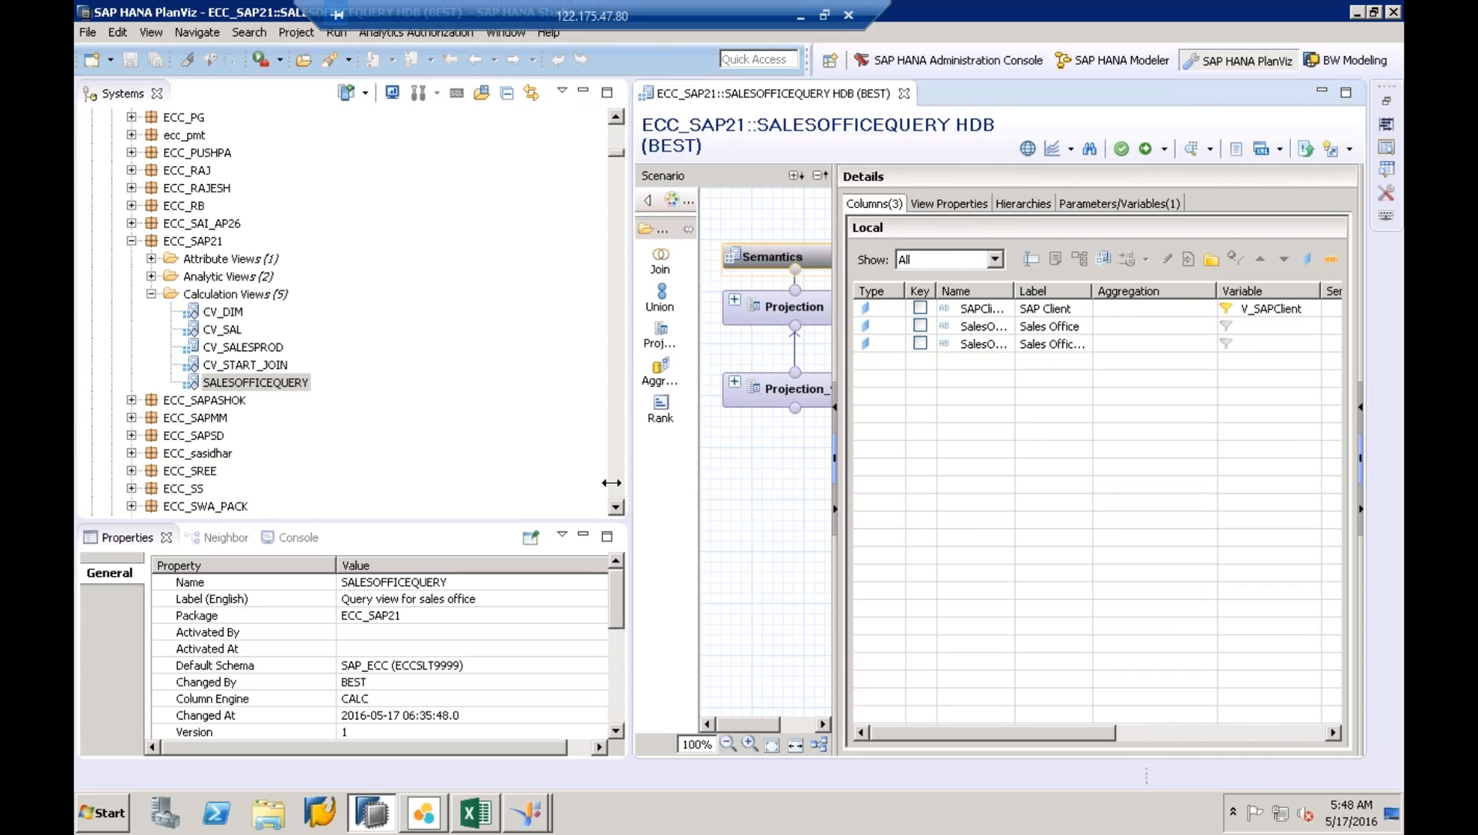
drag(611, 482, 426, 477)
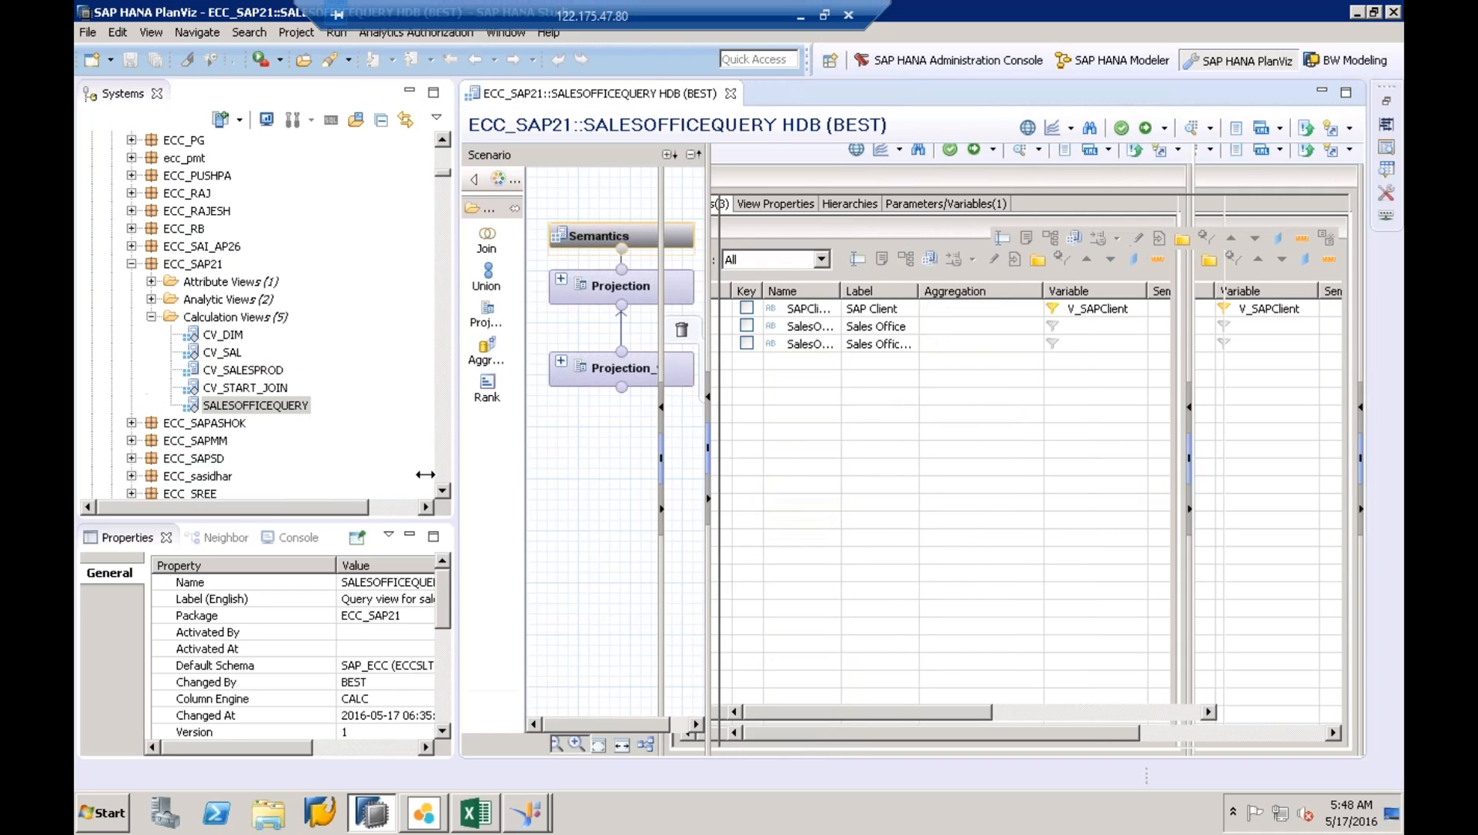
click(569, 379)
click(530, 361)
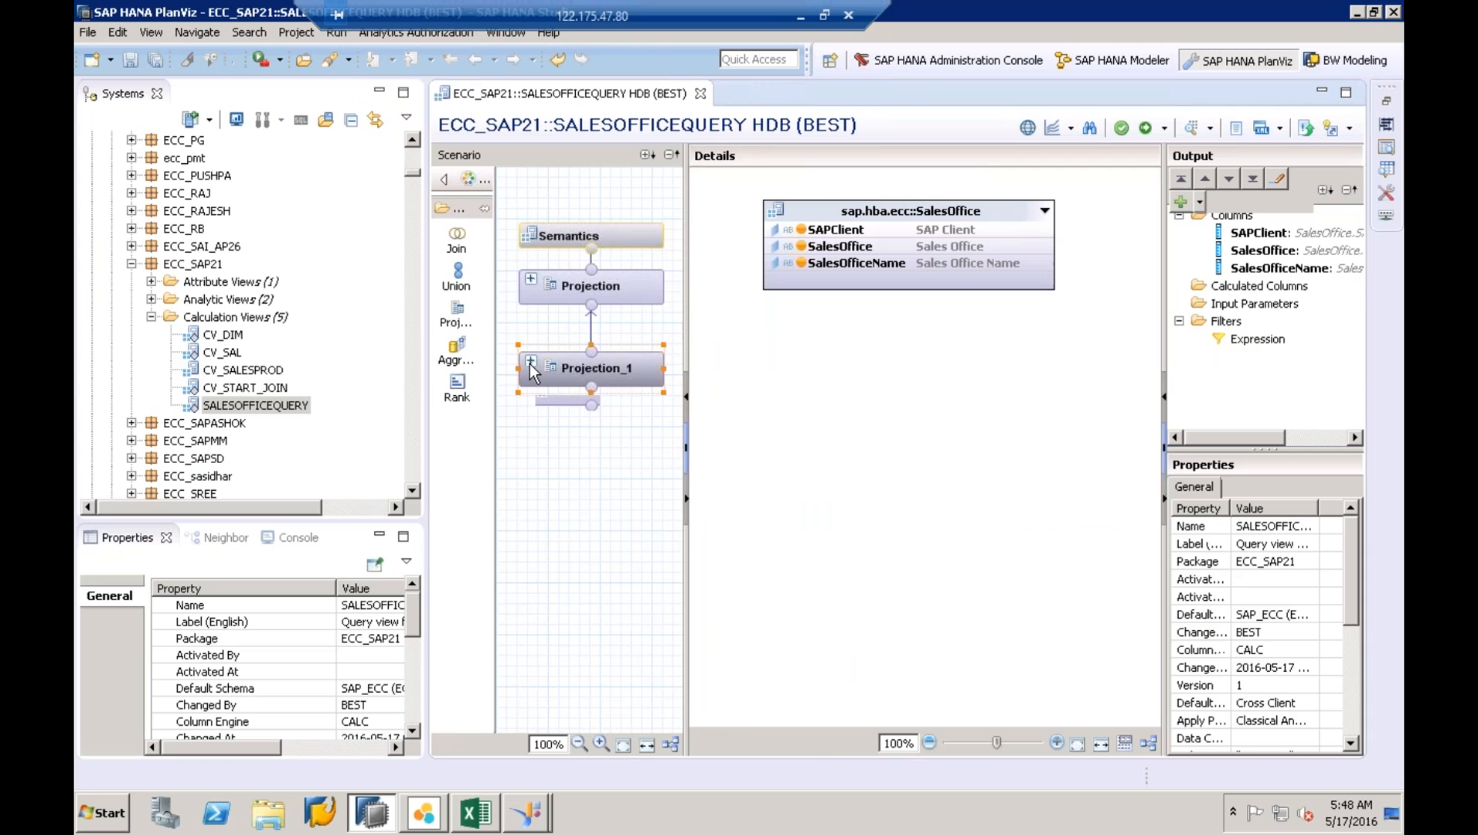
click(580, 396)
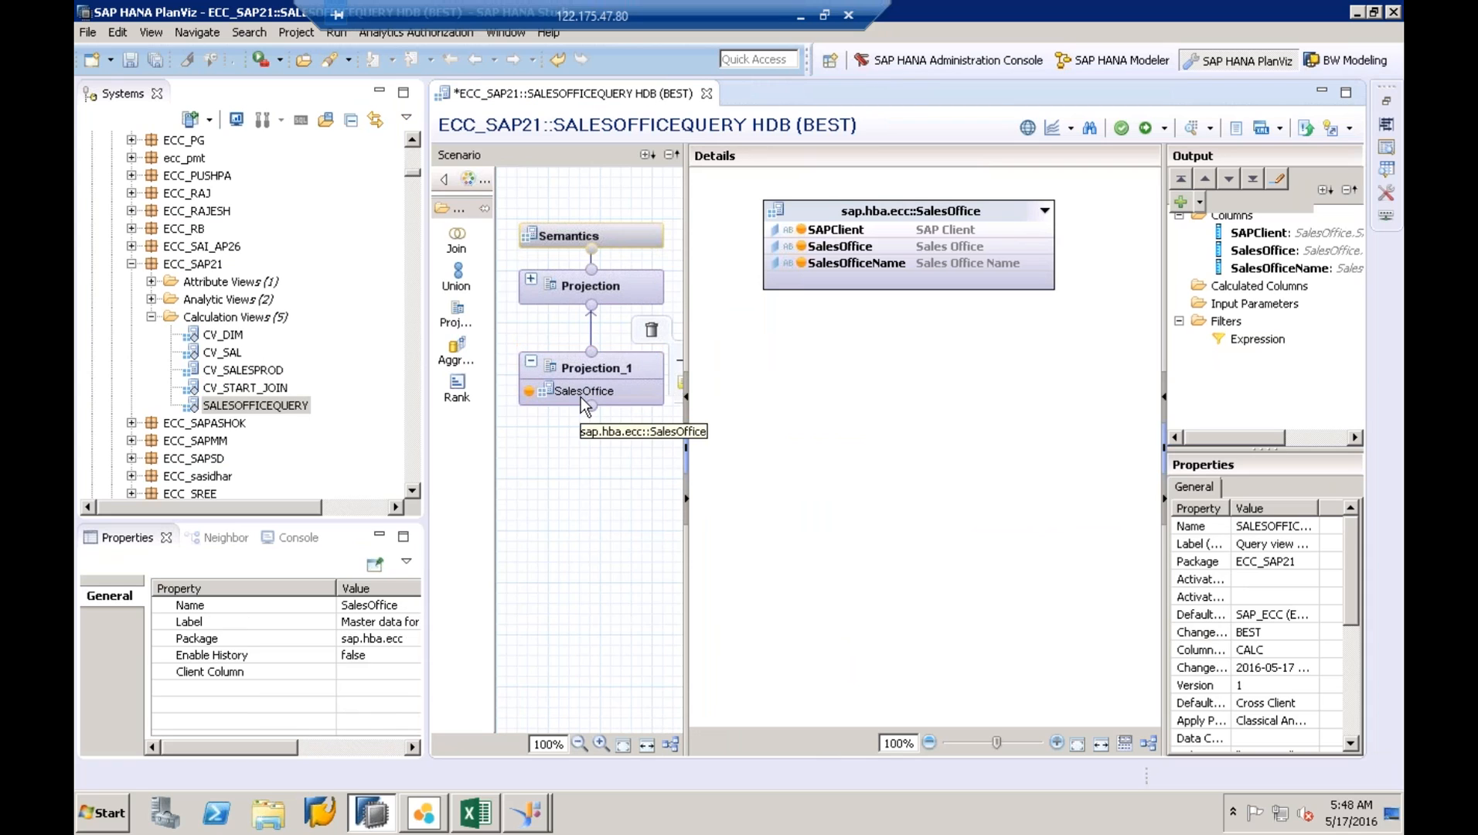
right_click(581, 396)
click(615, 409)
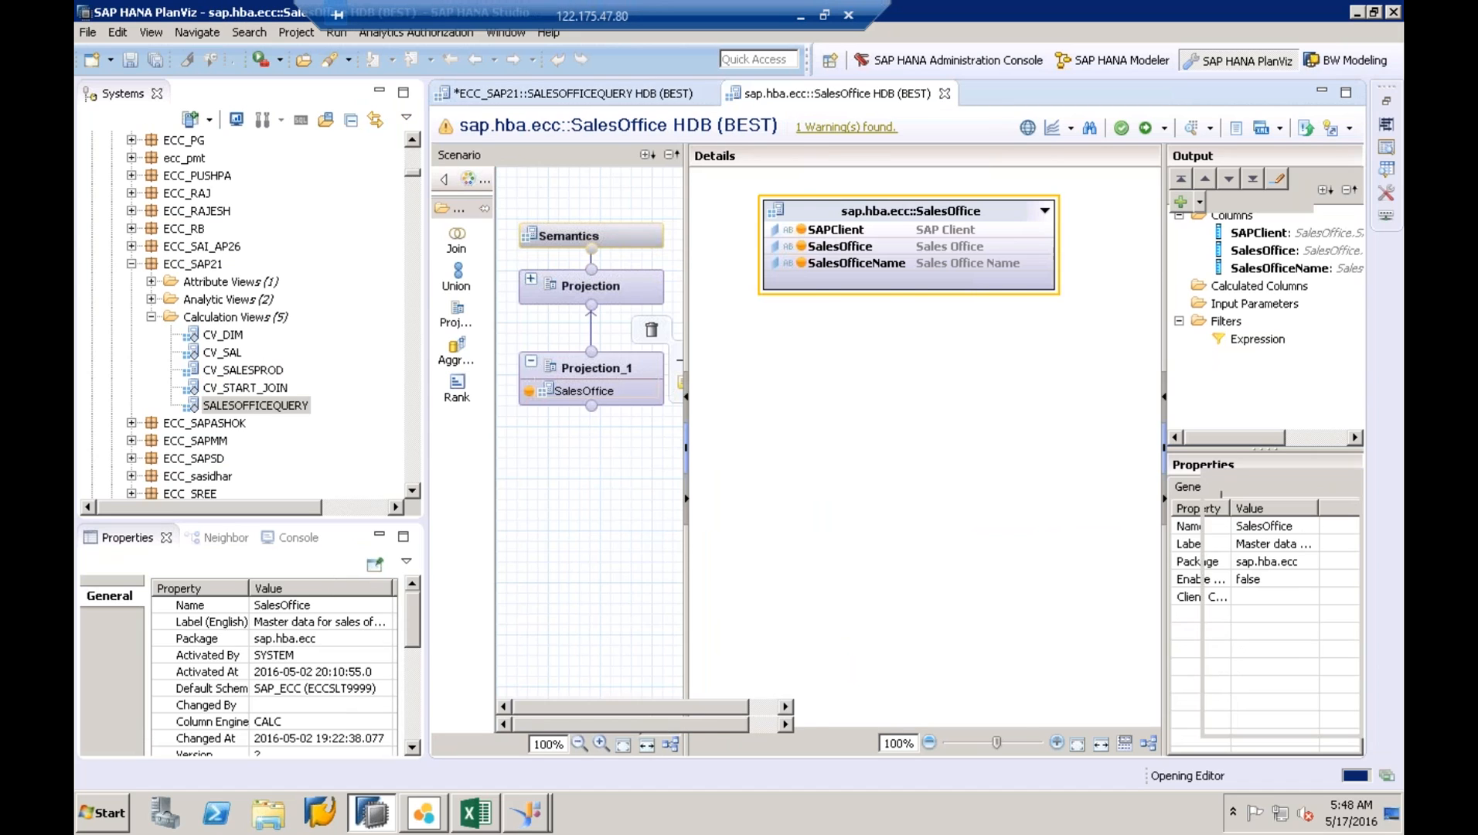
- Inspect Join_3's VKBUR-to-VKBUR join between its two input projections
click(685, 357)
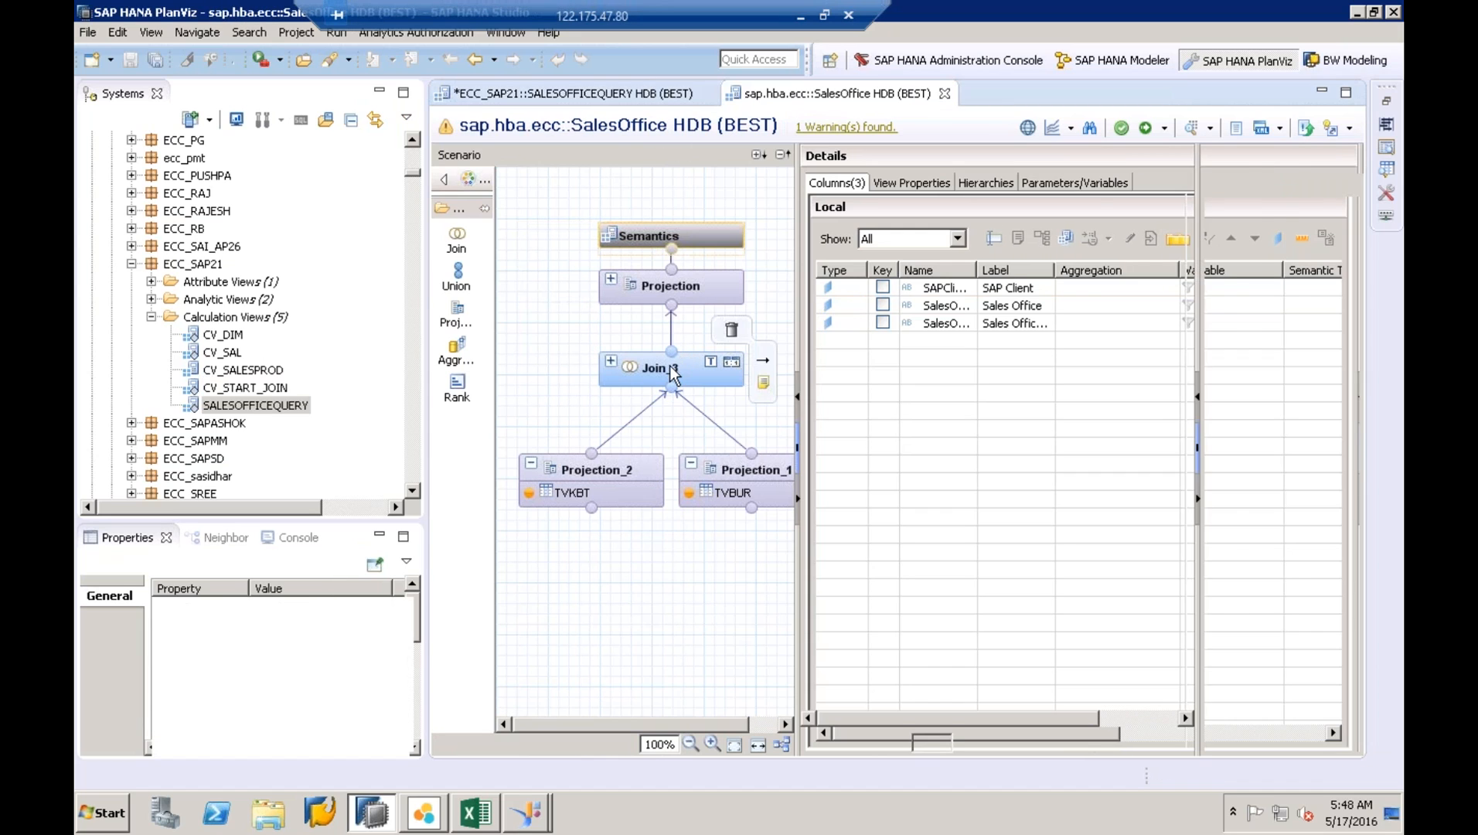
click(1080, 230)
click(1078, 255)
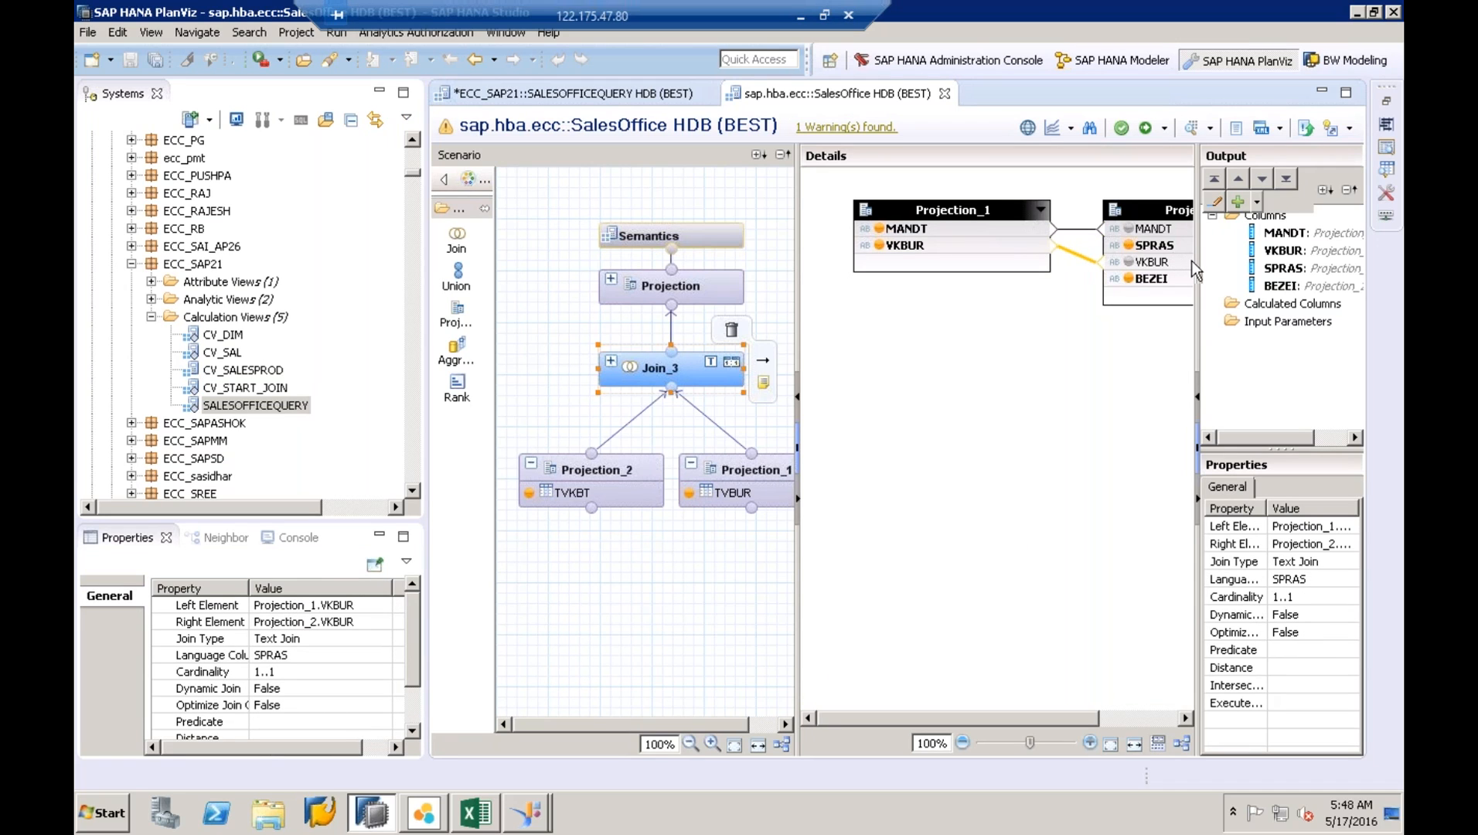
drag(1197, 261, 1248, 260)
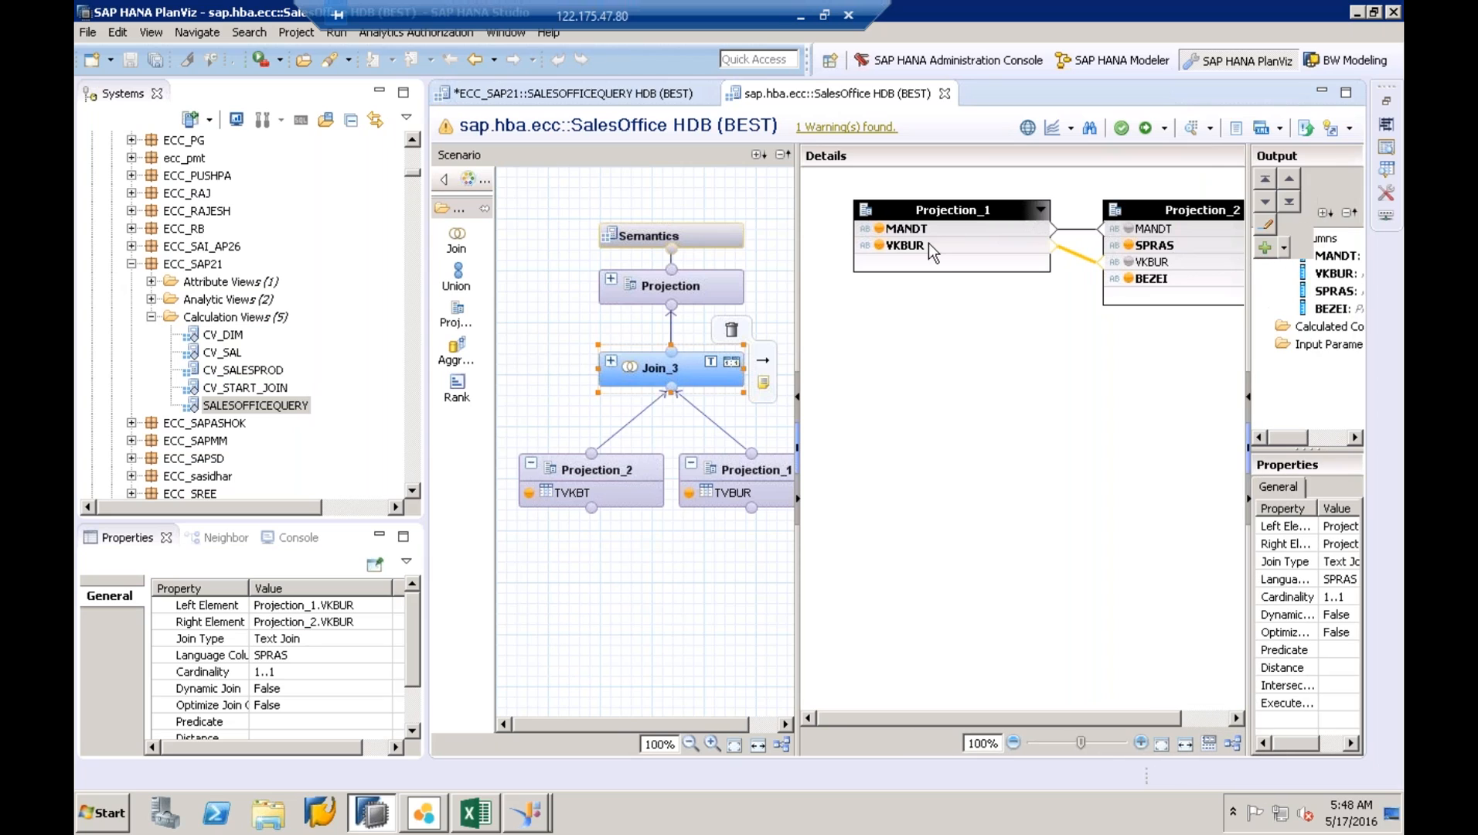
click(624, 373)
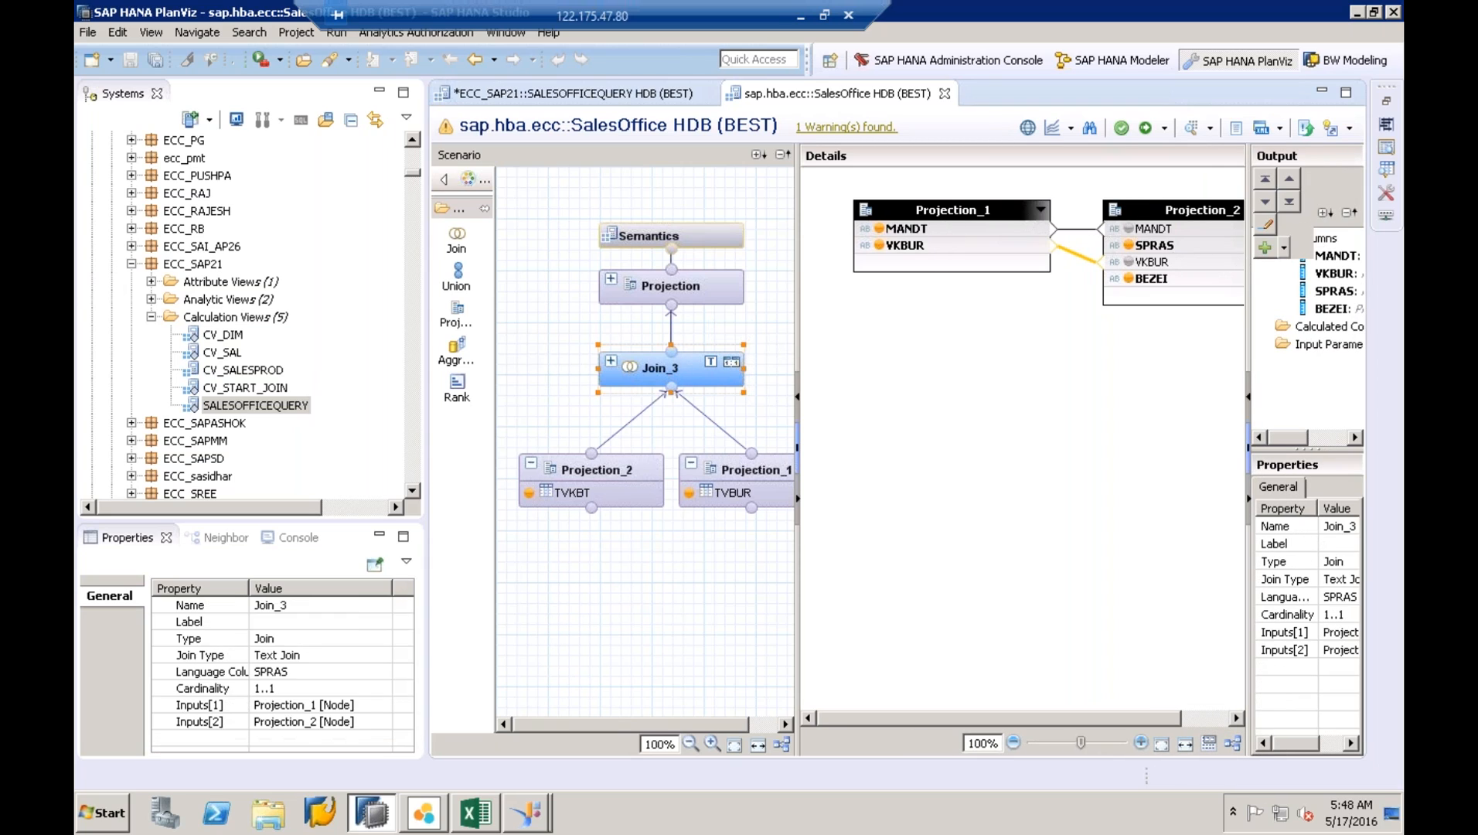
click(610, 361)
- Mark the SalesOfficeName output column as Hidden in Semantics, then save and validate
click(619, 245)
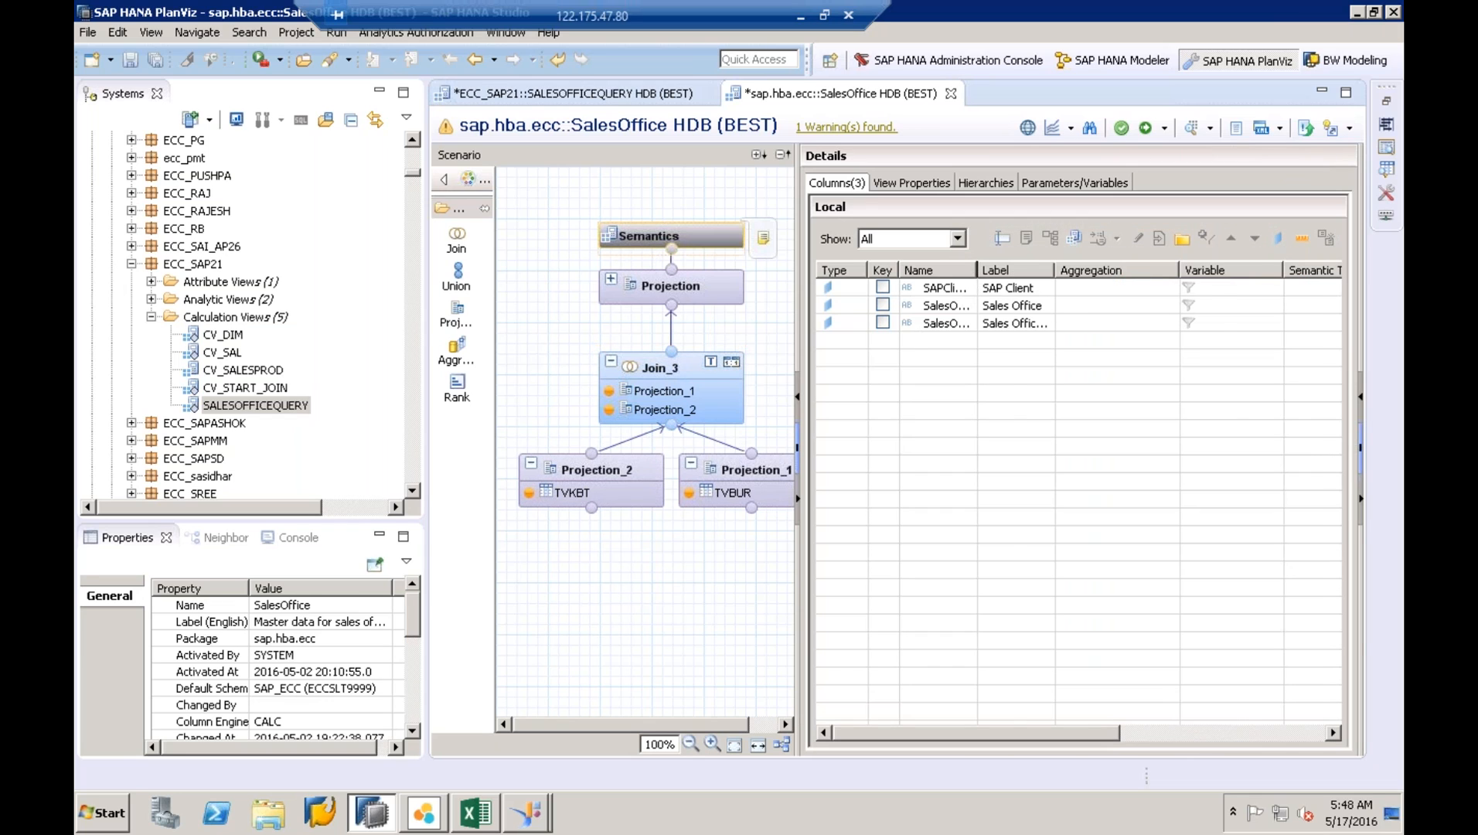
double_click(977, 270)
double_click(1091, 270)
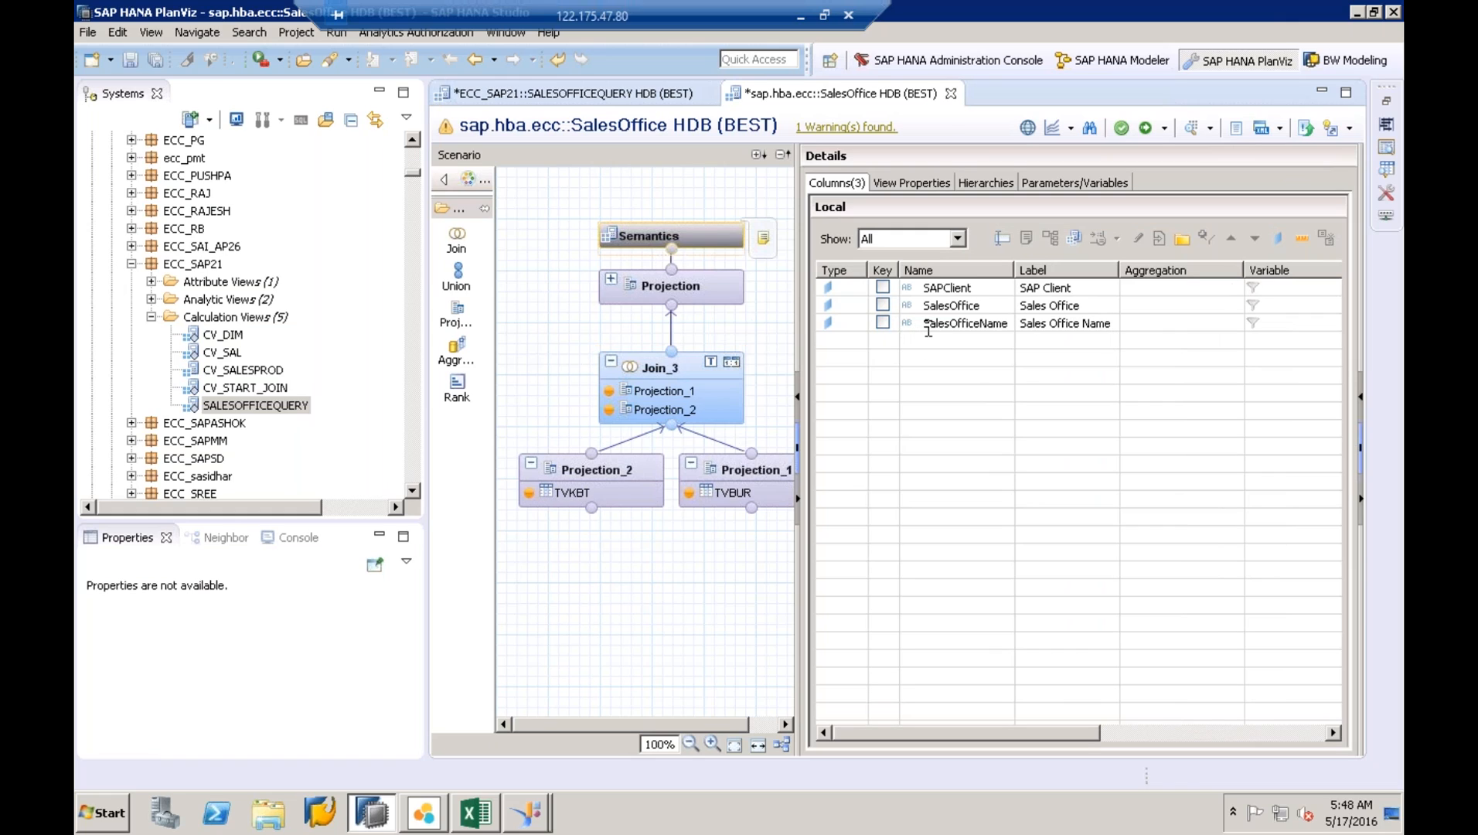
click(662, 292)
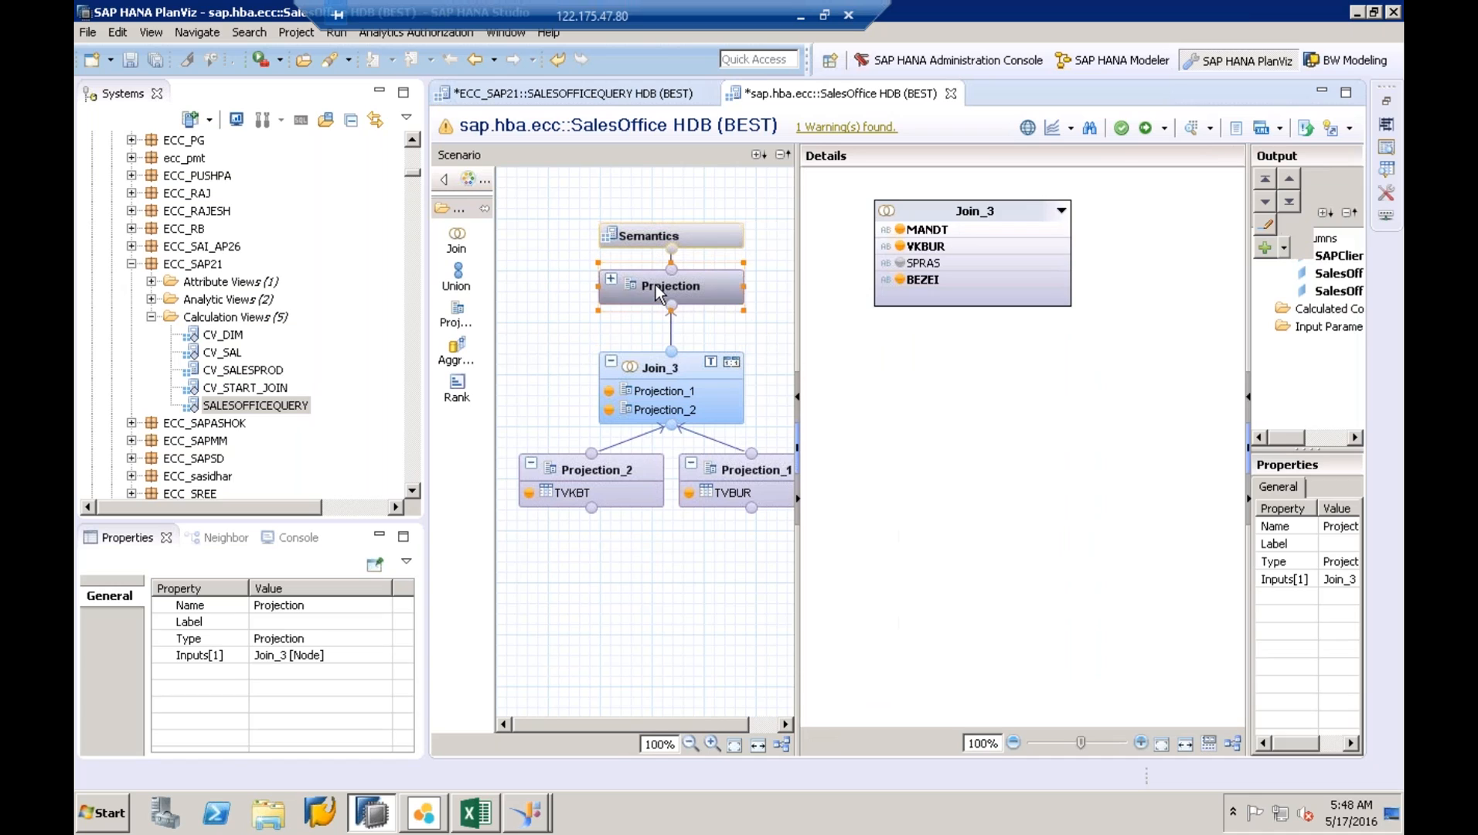
click(1343, 292)
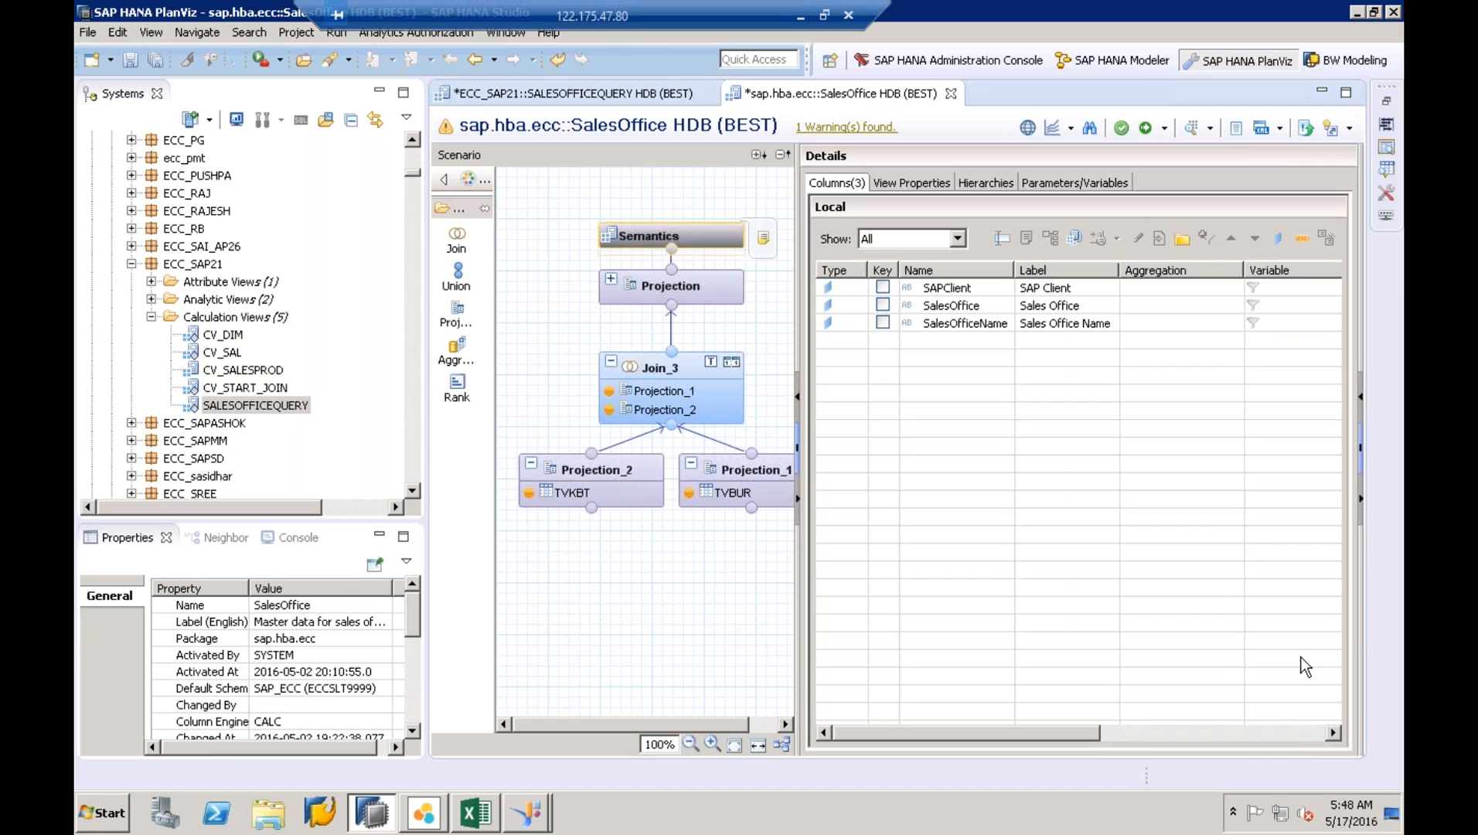
click(1294, 737)
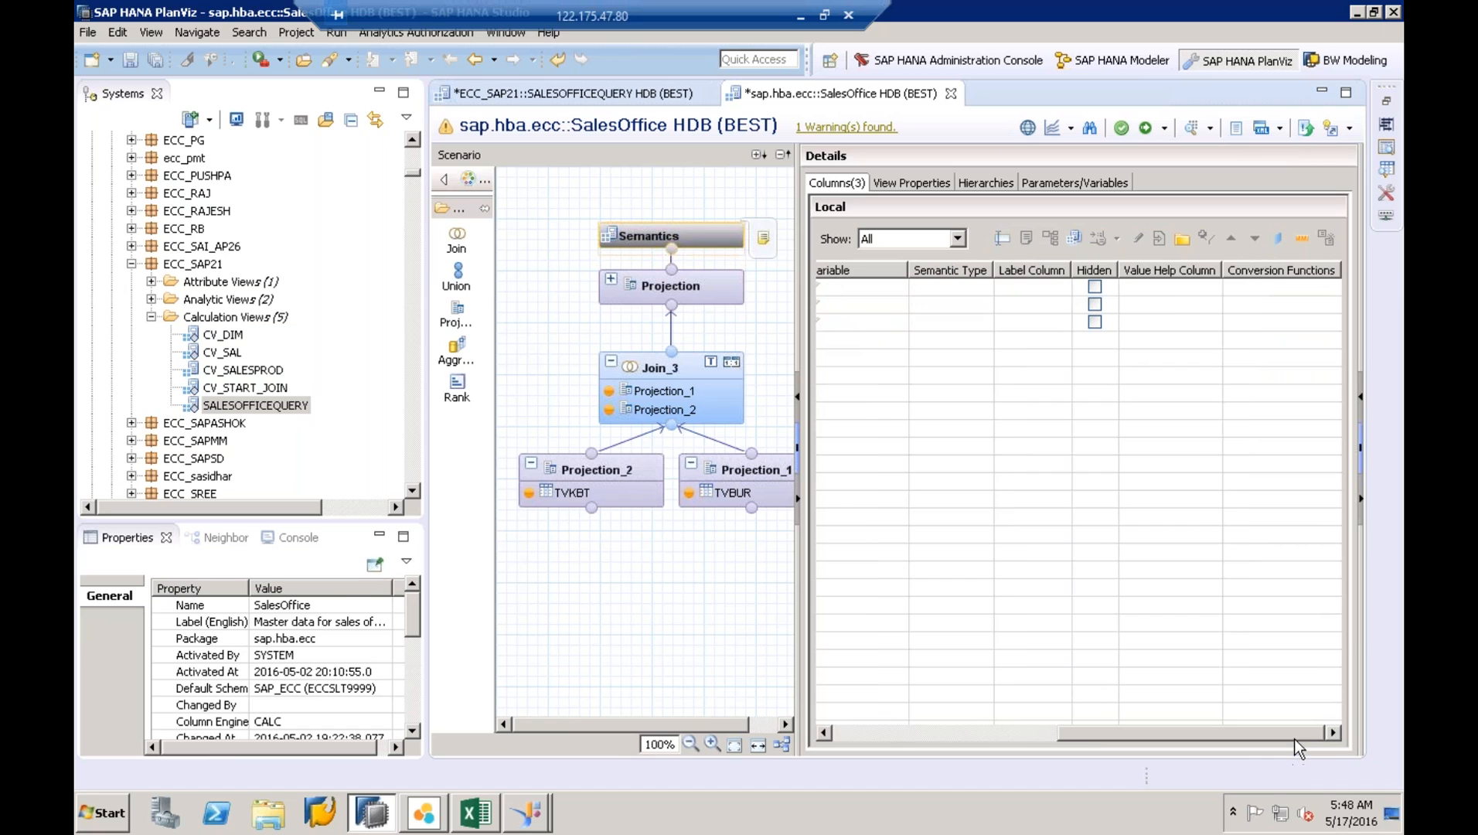
click(1096, 321)
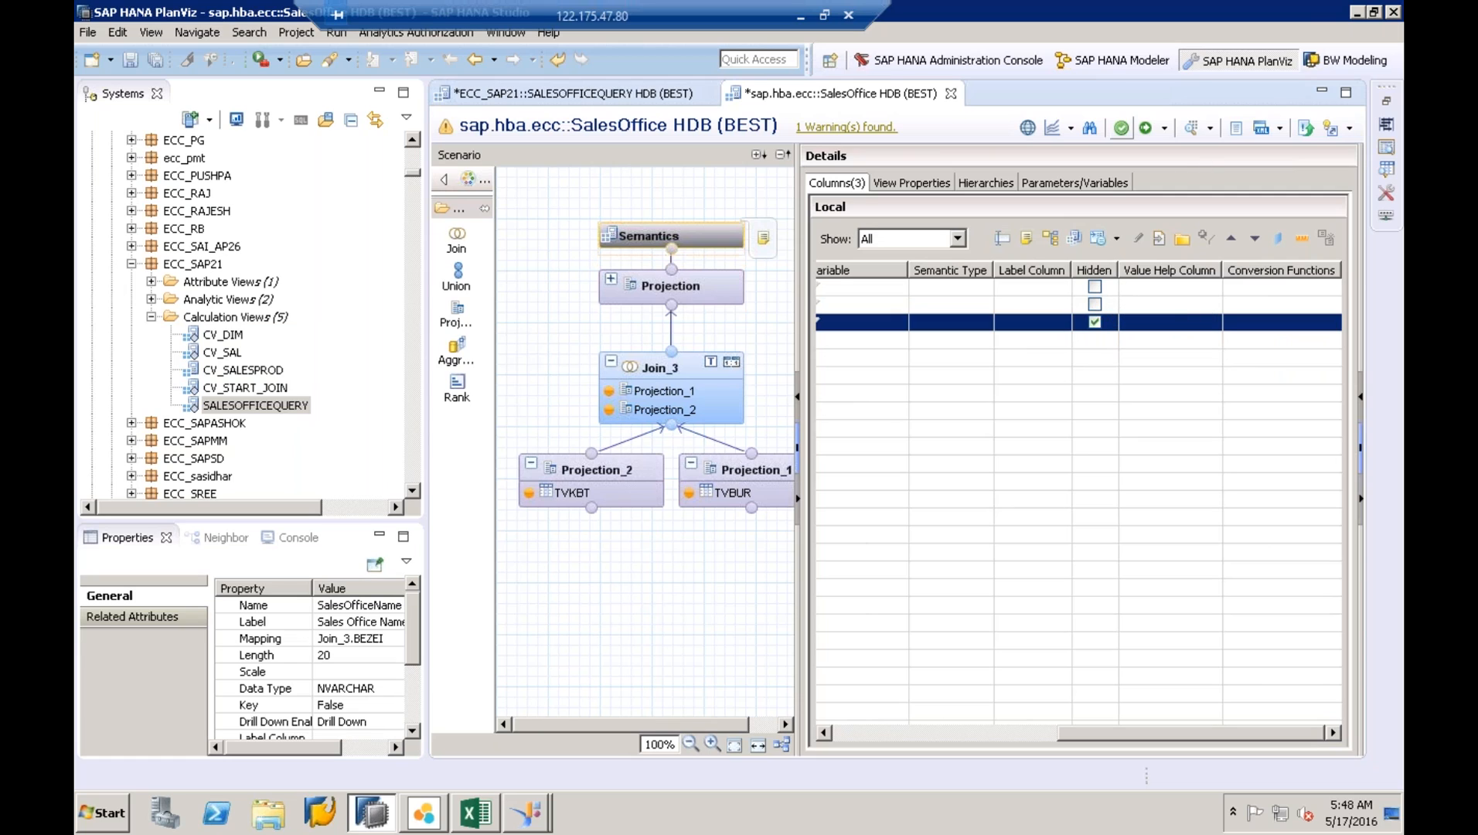
click(1122, 129)
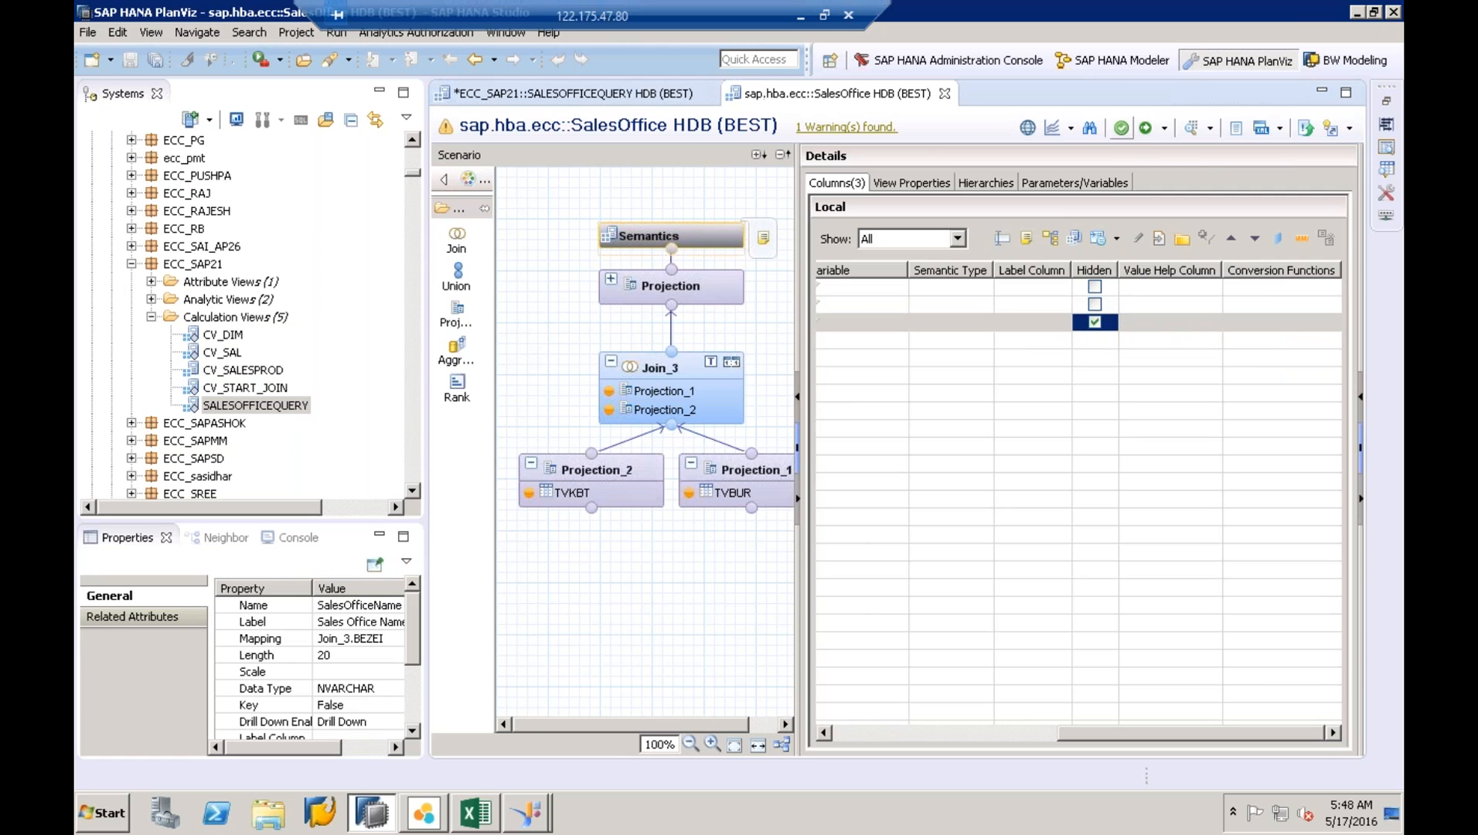
- Activate the edited sap.hba.ecc::SalesOffice calculation view
click(1146, 129)
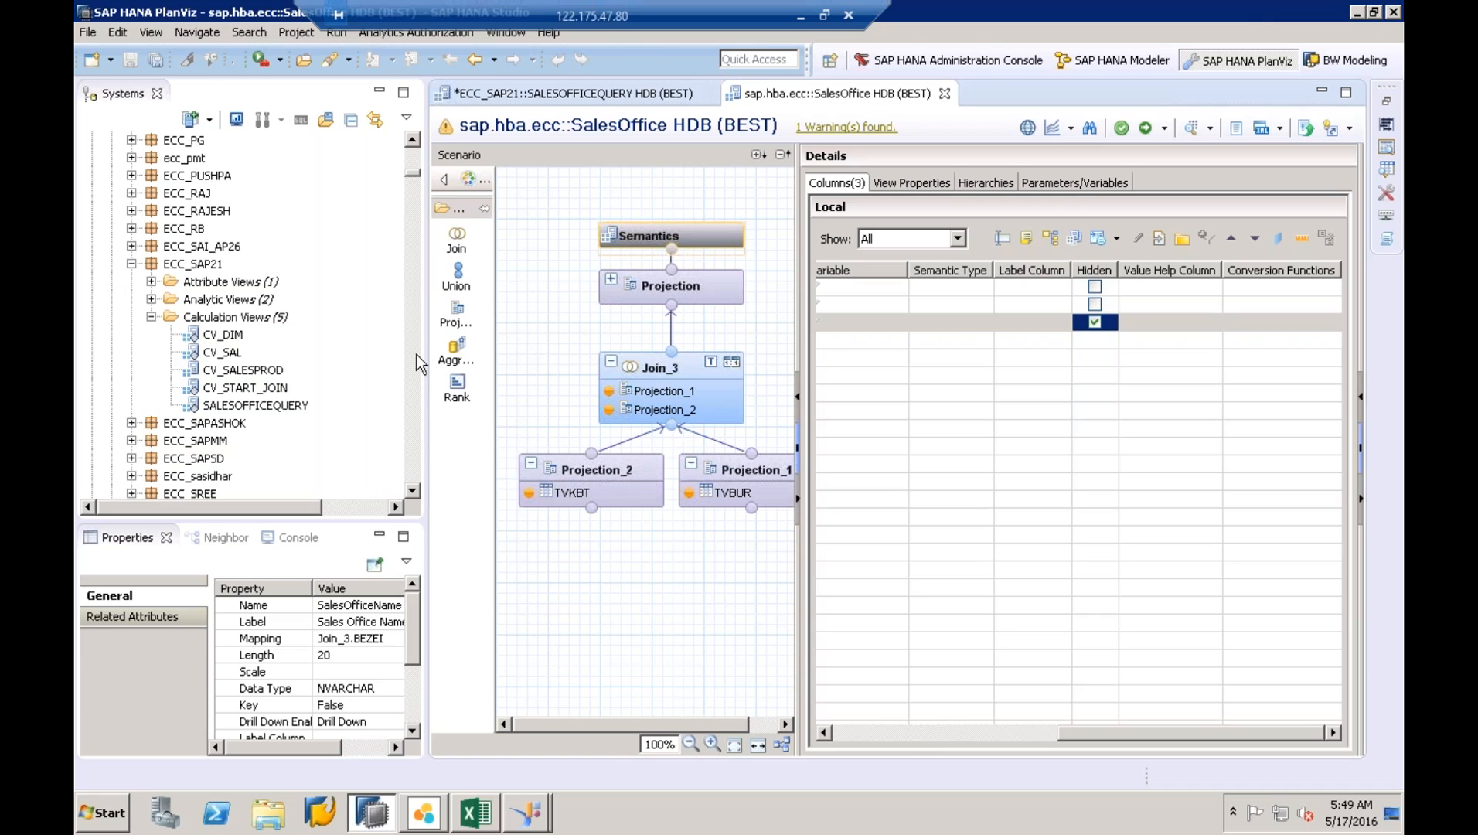
- Launch a new Notepad window from the Start menu
click(100, 813)
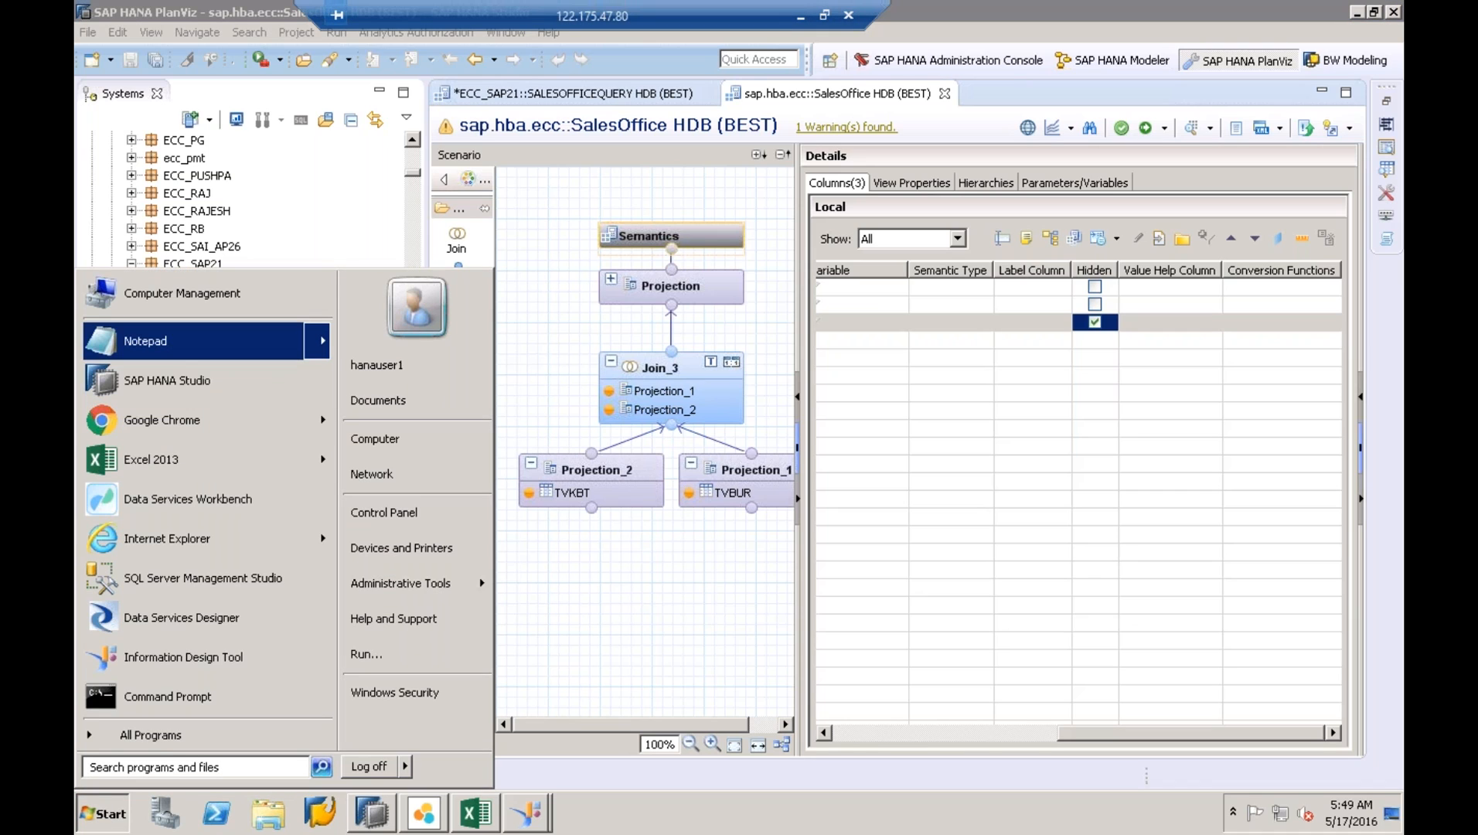
right_click(184, 352)
click(219, 362)
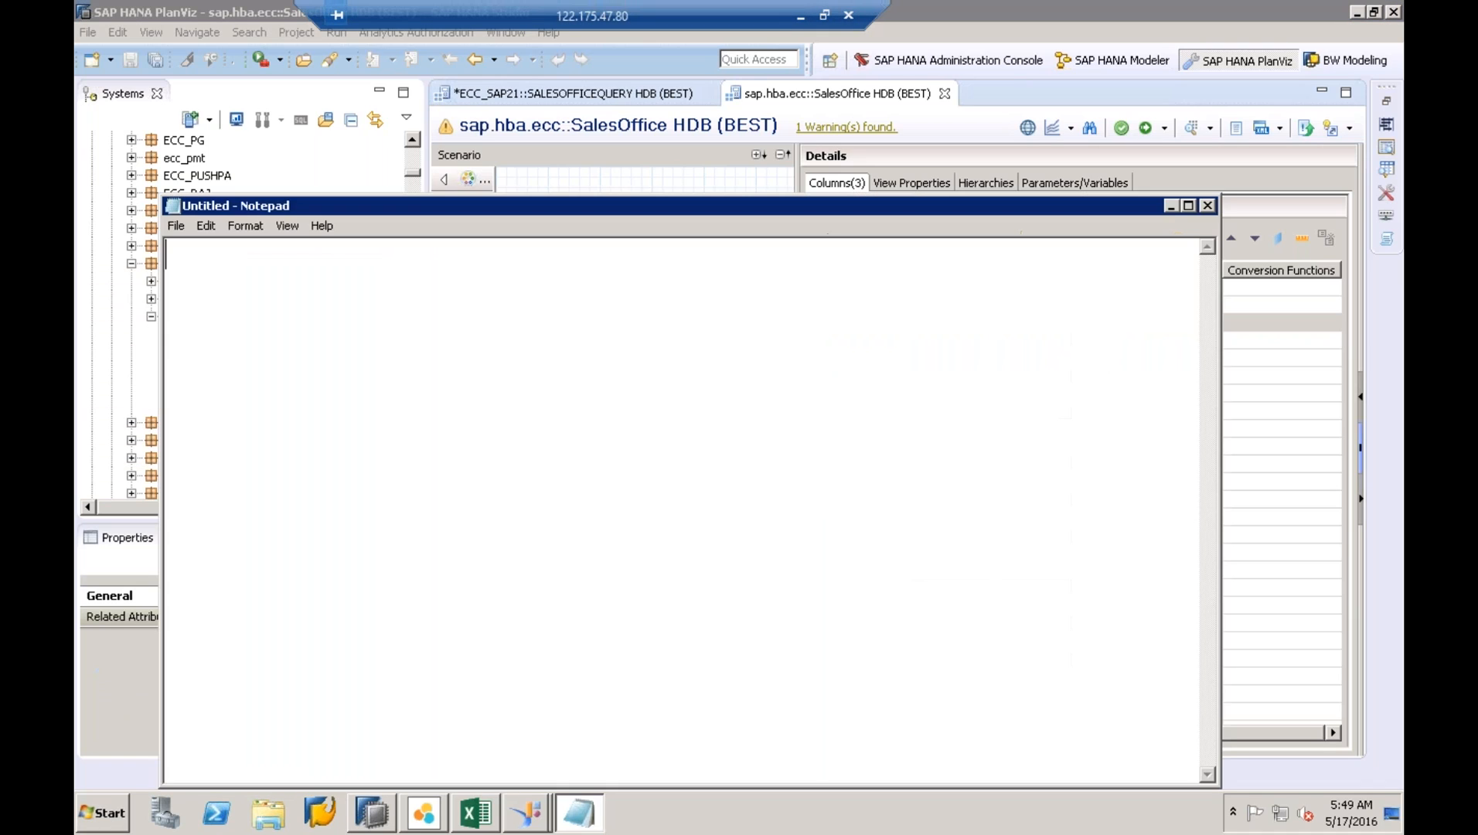
- Write 'HCOHBATEXTN.TGZ DU' in the note and minimize Notepad
text(HCOHB)
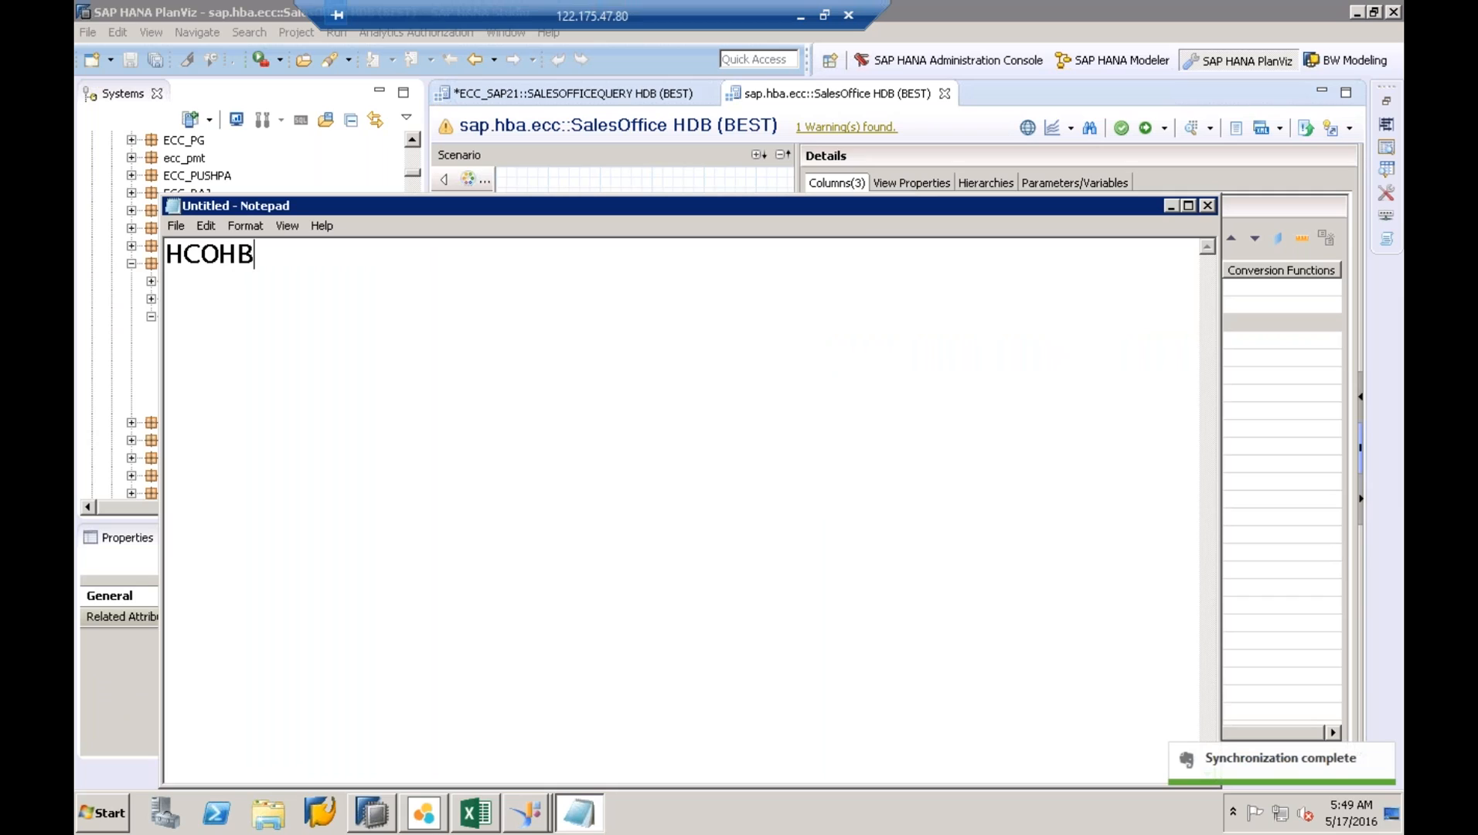
text(ATE)
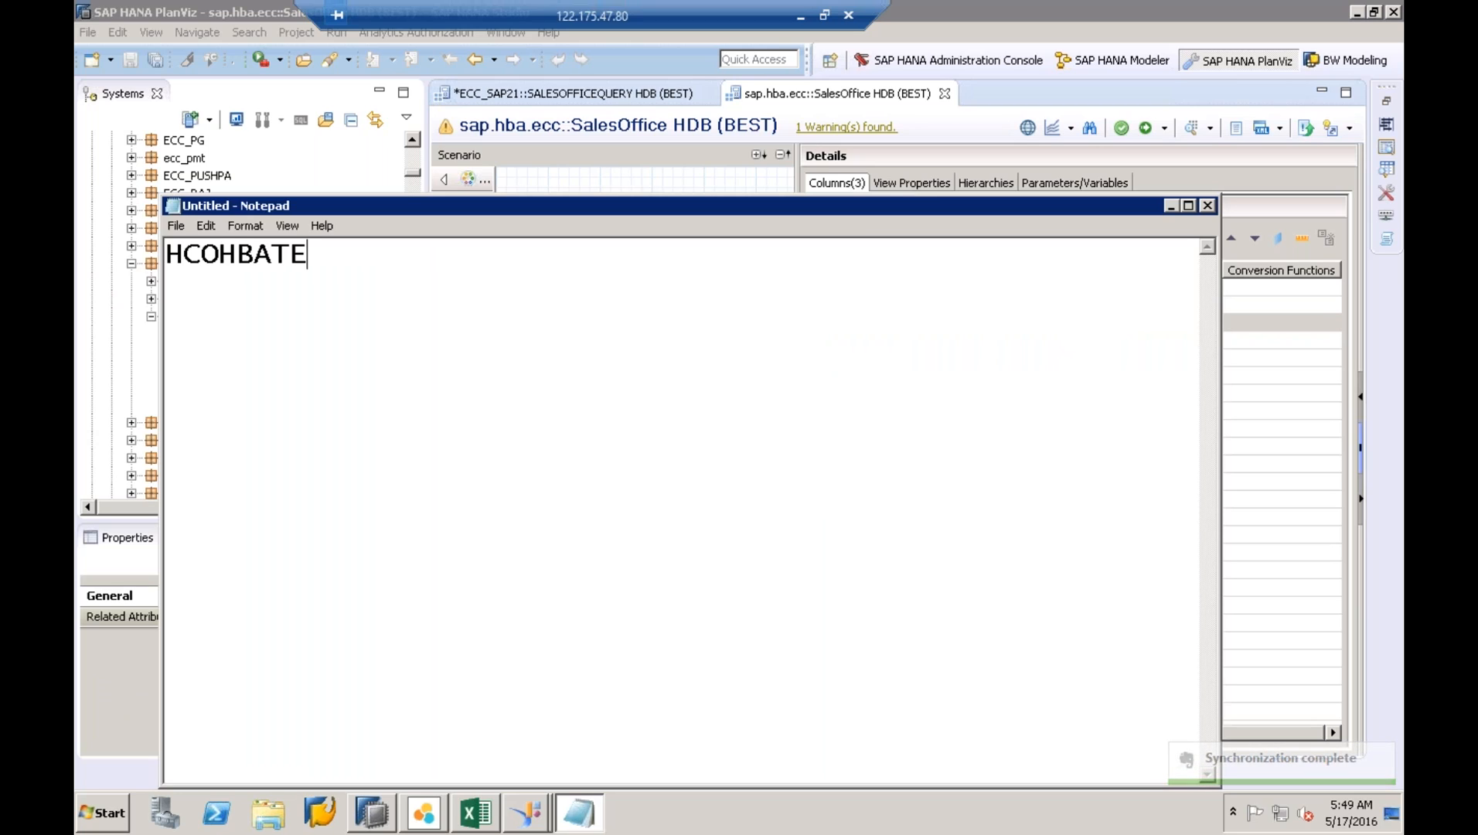
text(XTN.T)
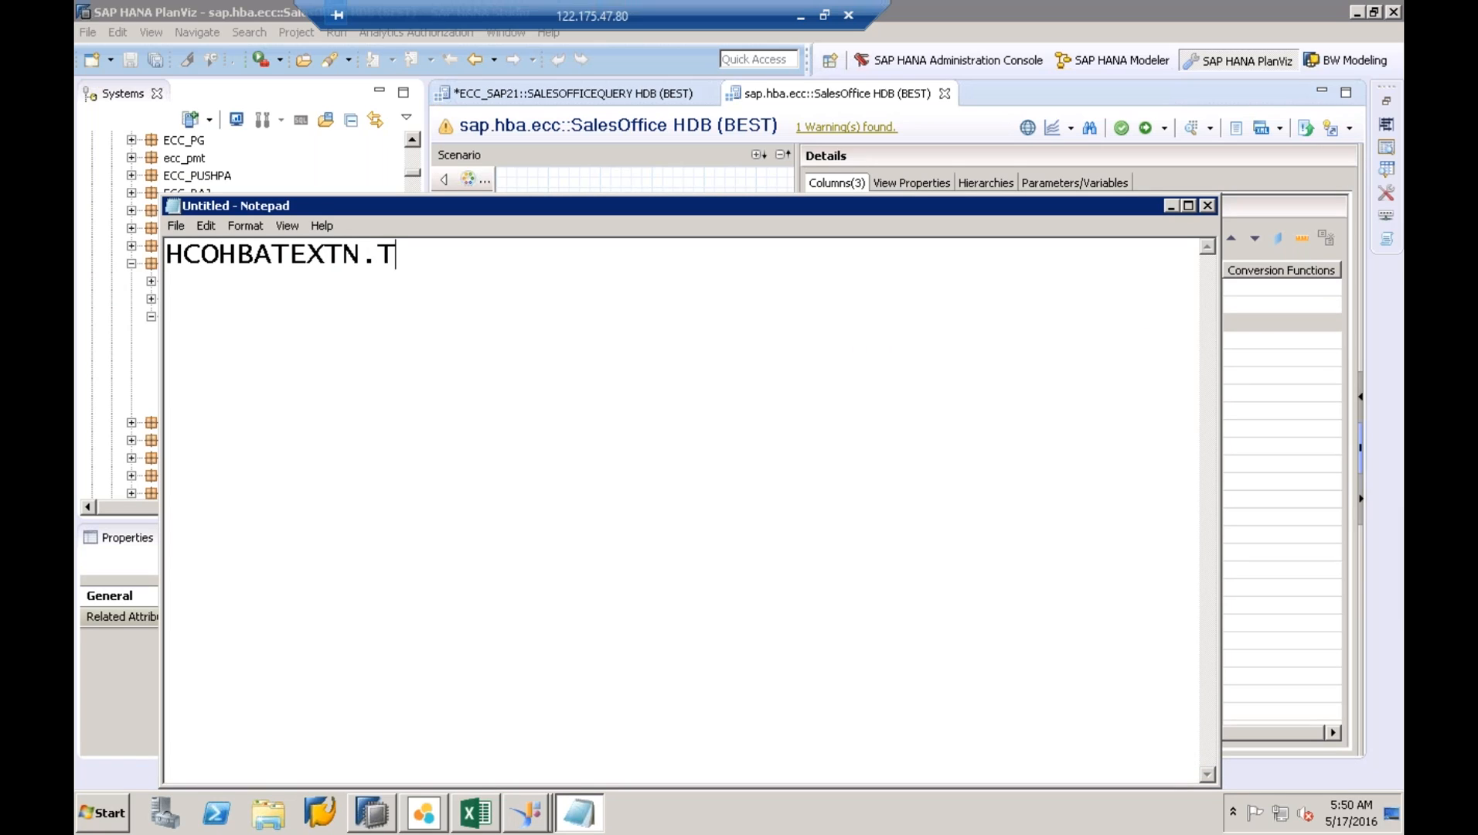
text(ZG)
key(BackSpace)
key(BackSpace)
text(GZ)
text(DU)
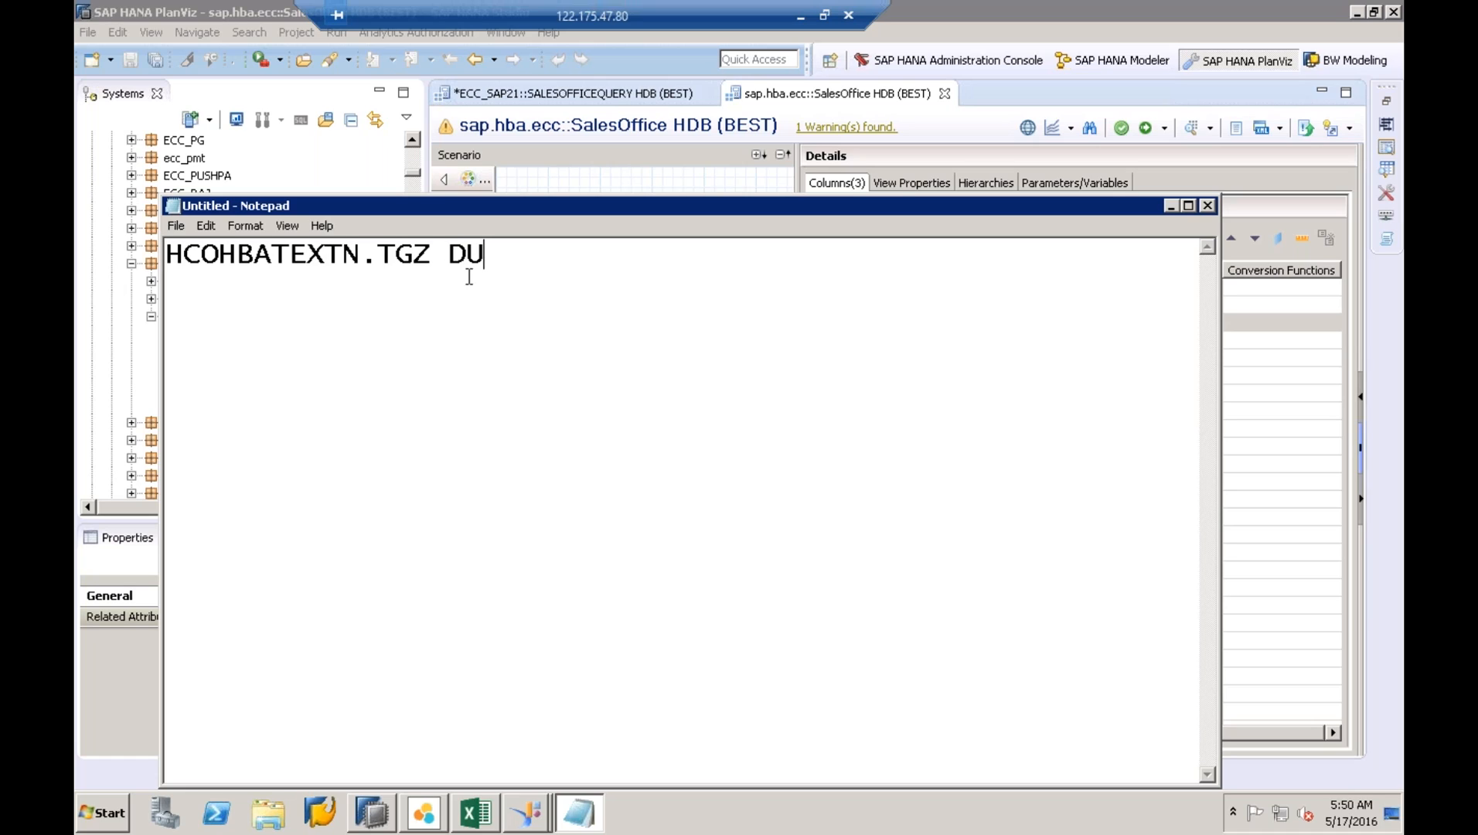
click(1173, 206)
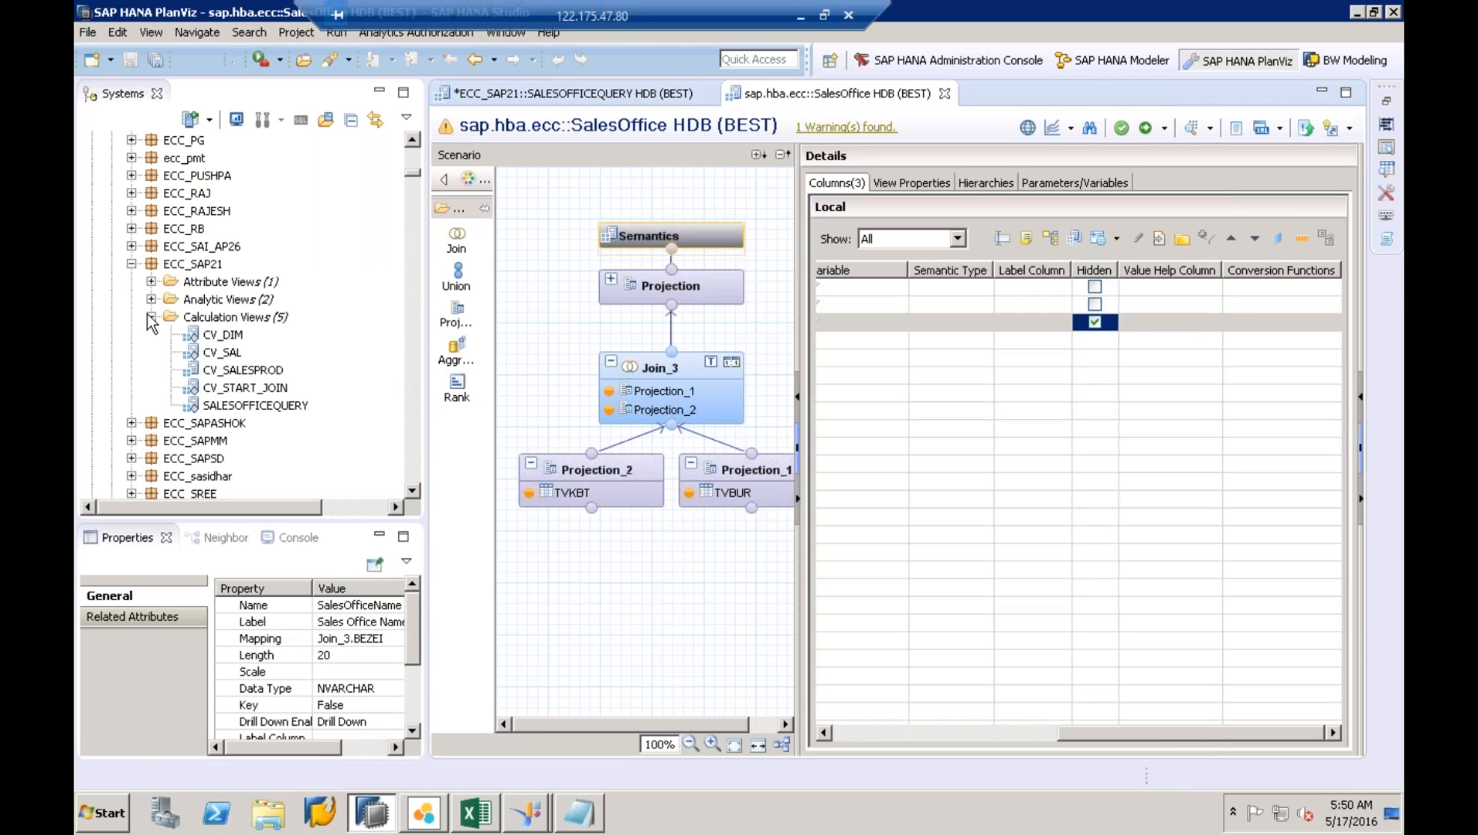
- Collapse ECC_SAP21 and expand sap > hba > tools to select the extn package
click(151, 317)
double_click(178, 267)
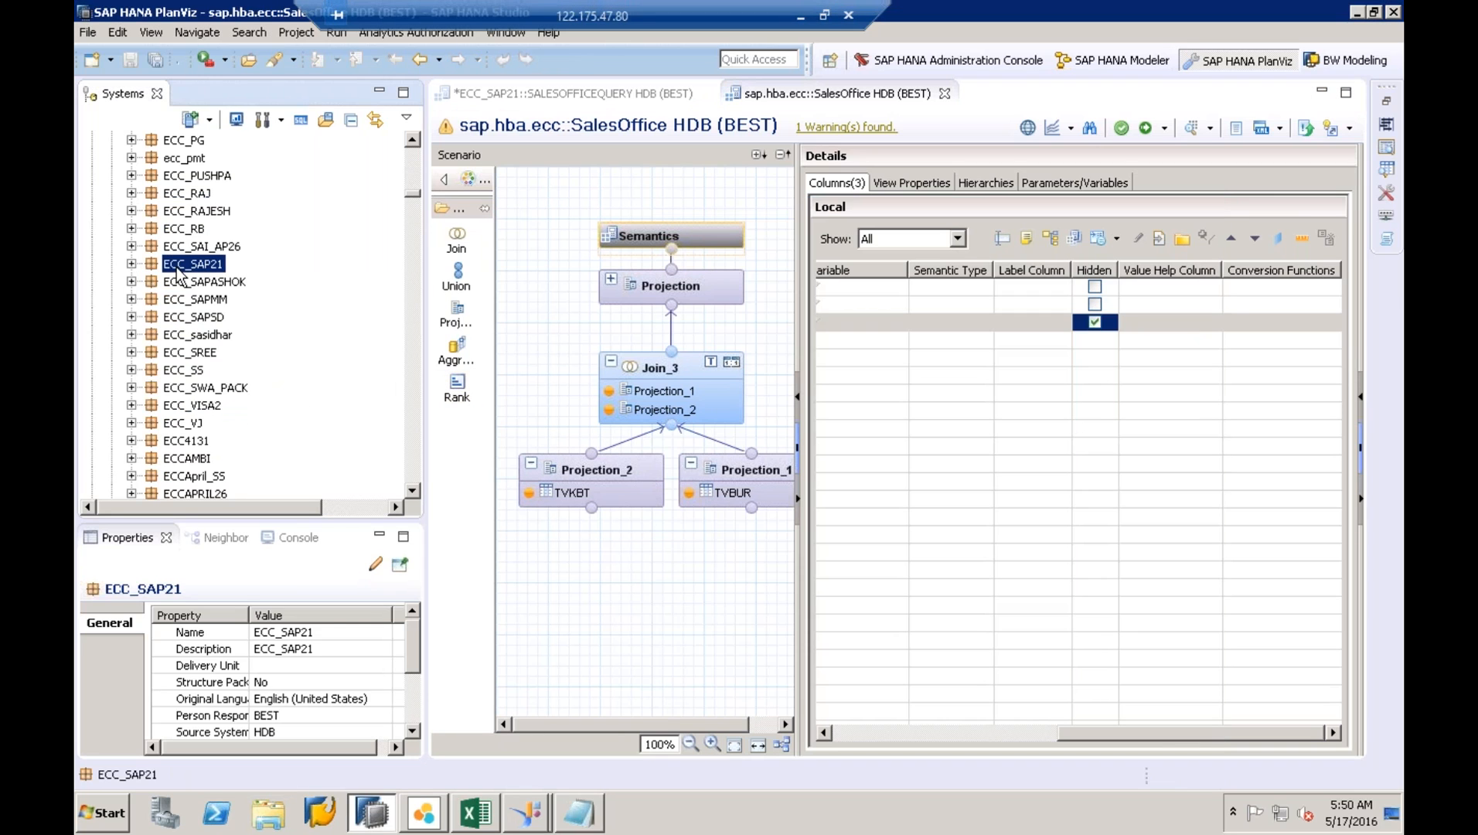
text(sap)
click(414, 492)
drag(415, 494, 414, 492)
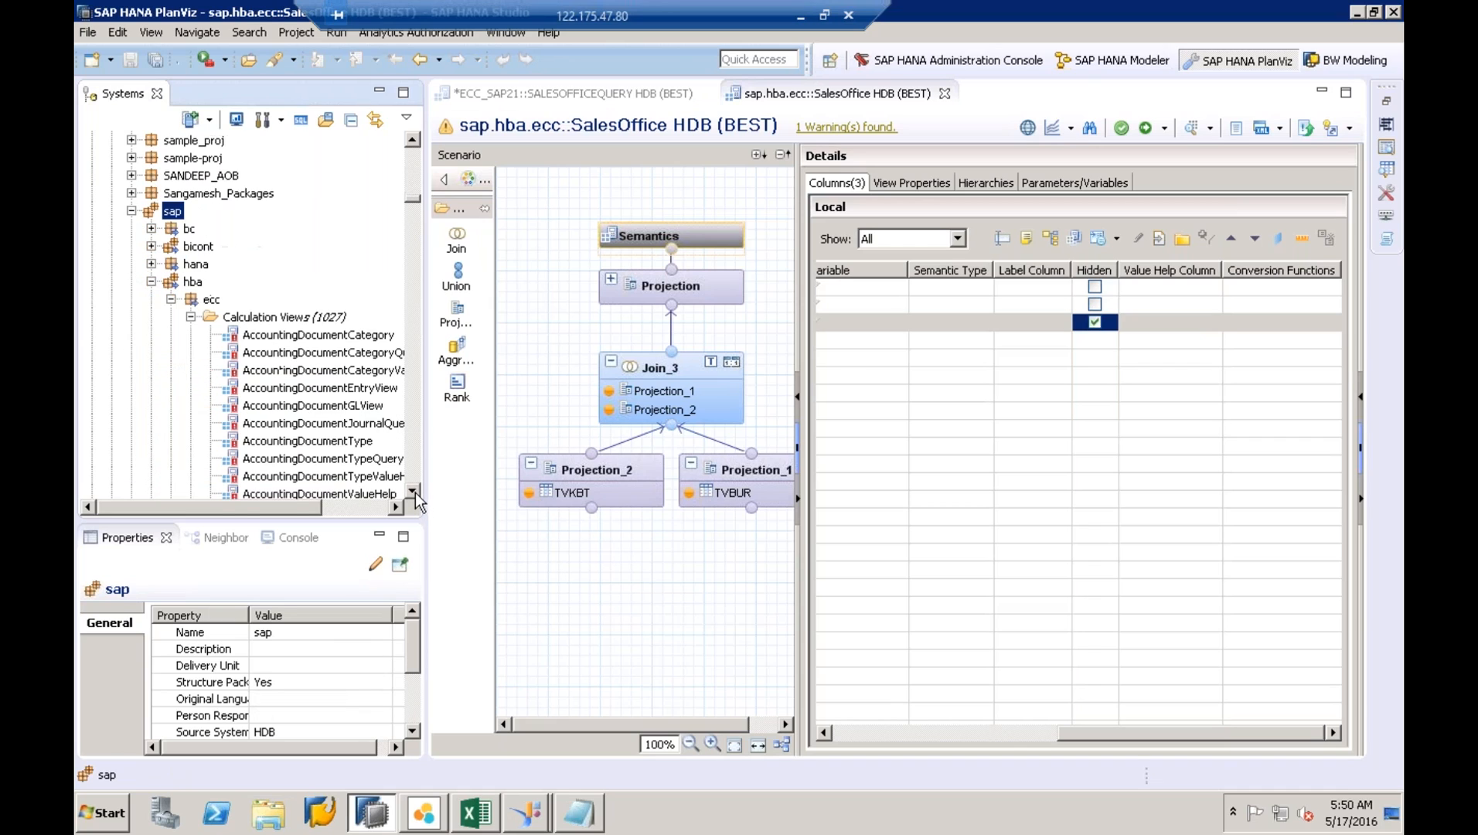
click(171, 299)
click(193, 282)
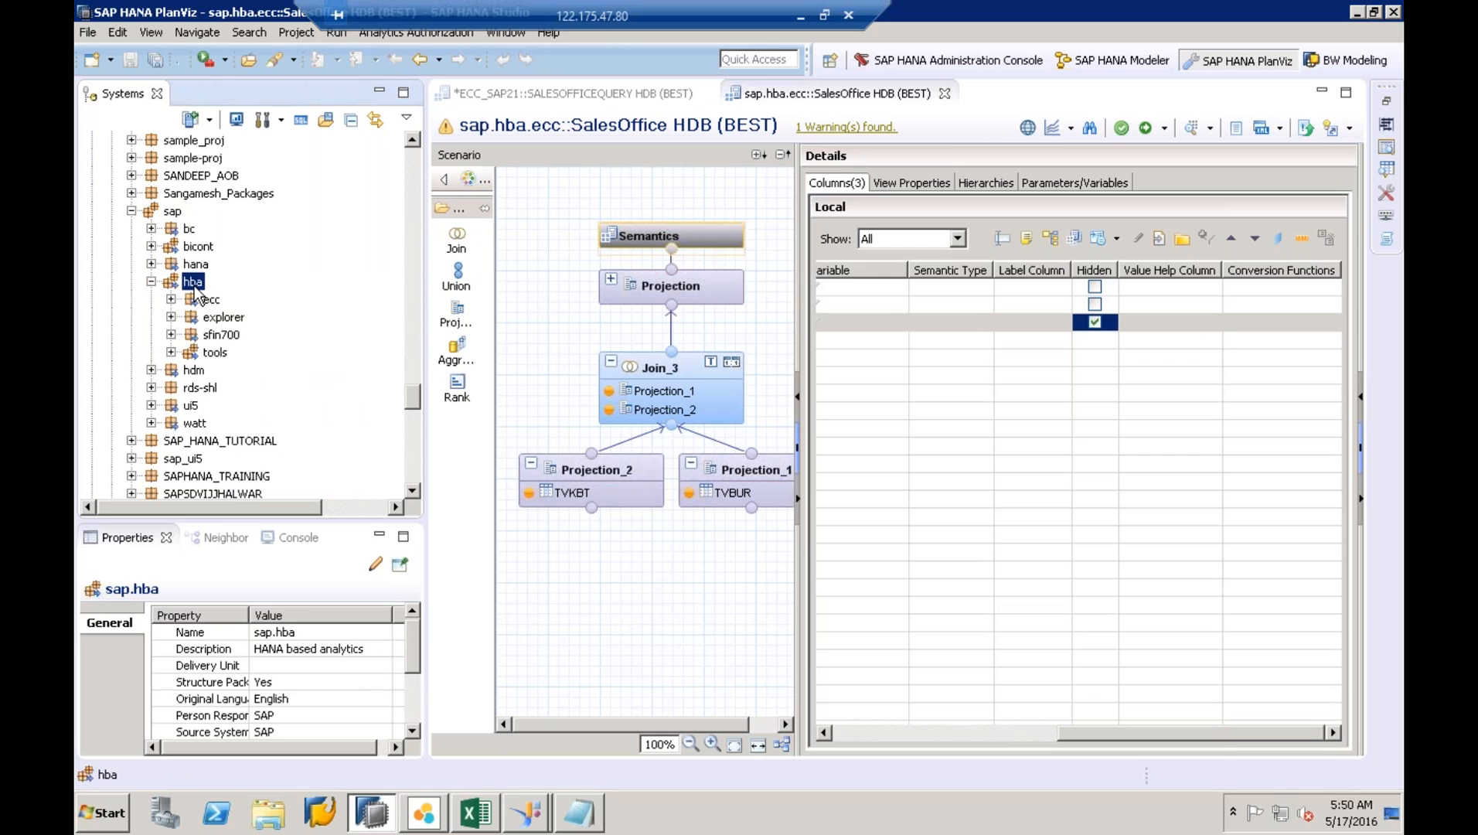
click(151, 282)
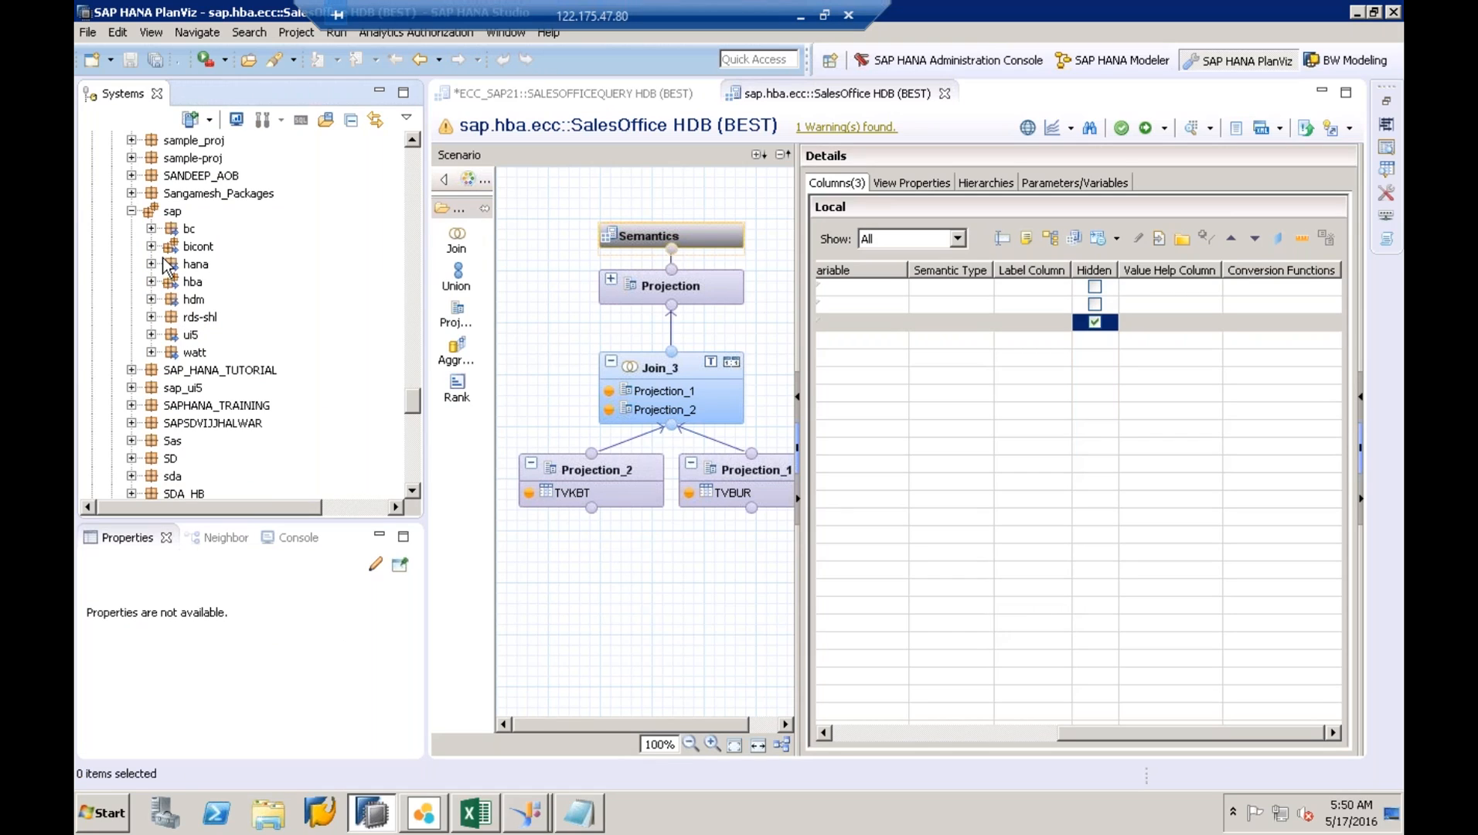
click(152, 281)
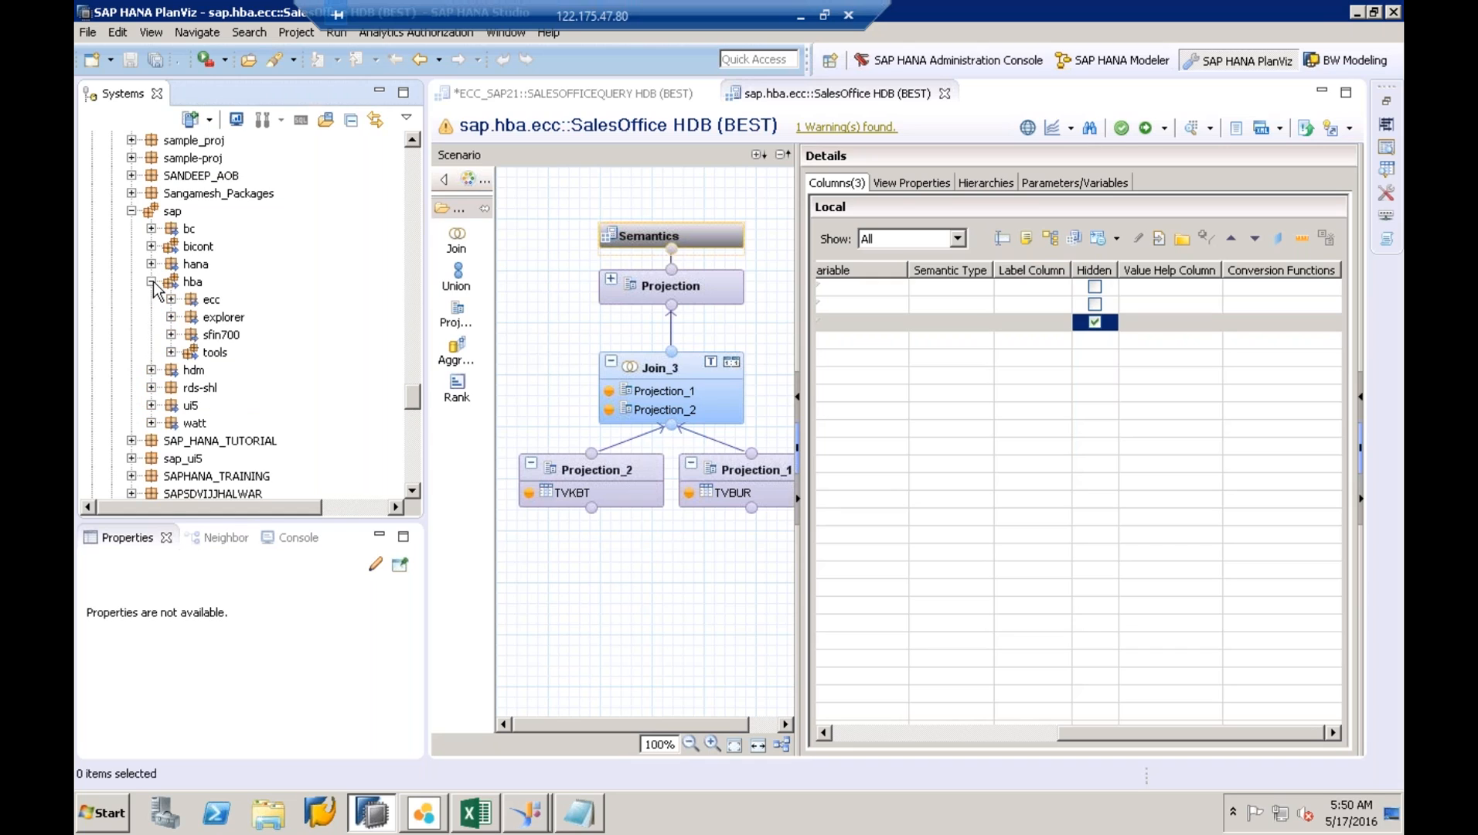
click(215, 351)
click(188, 285)
click(215, 353)
click(171, 352)
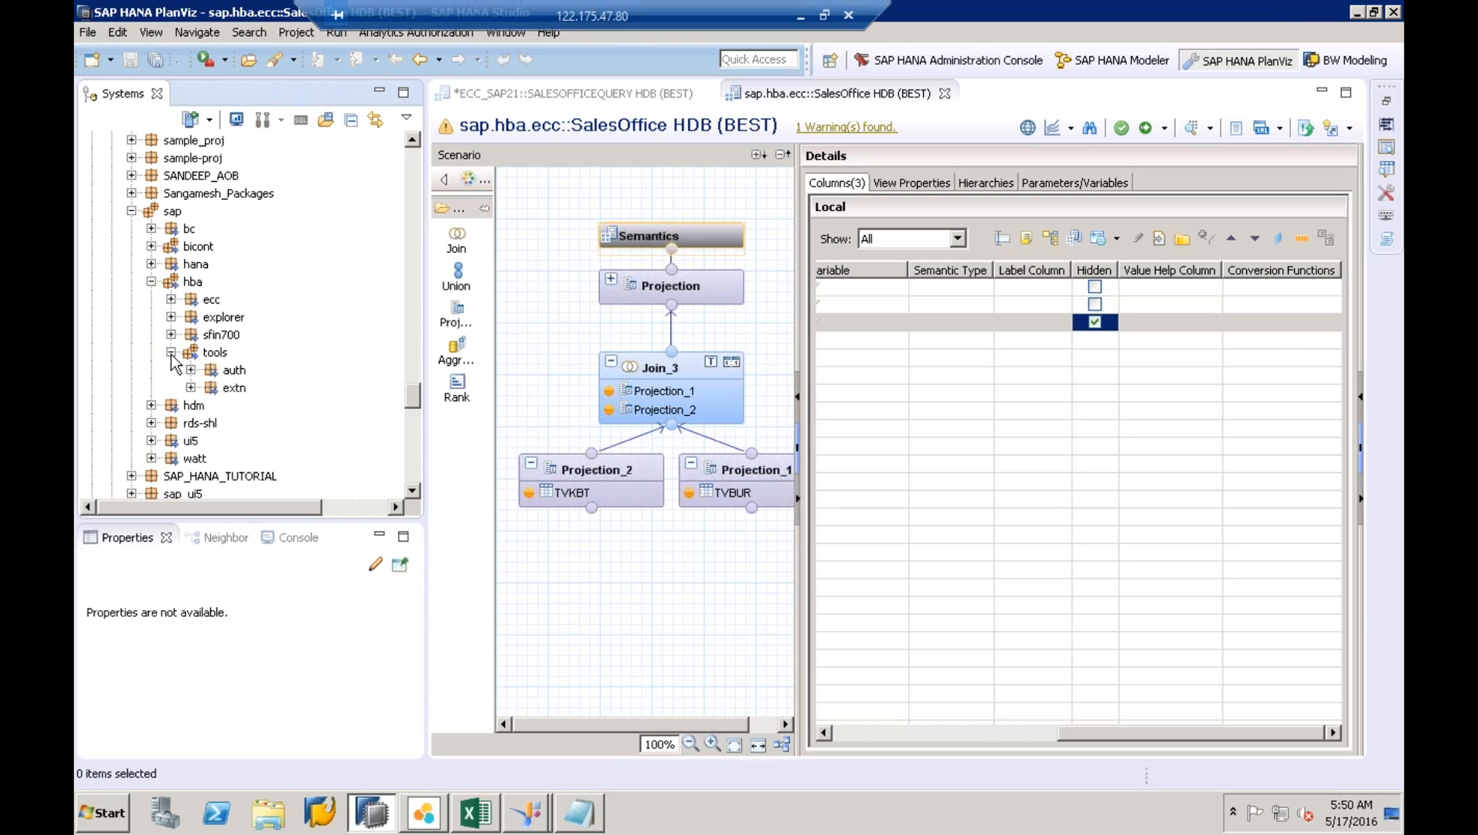
click(225, 390)
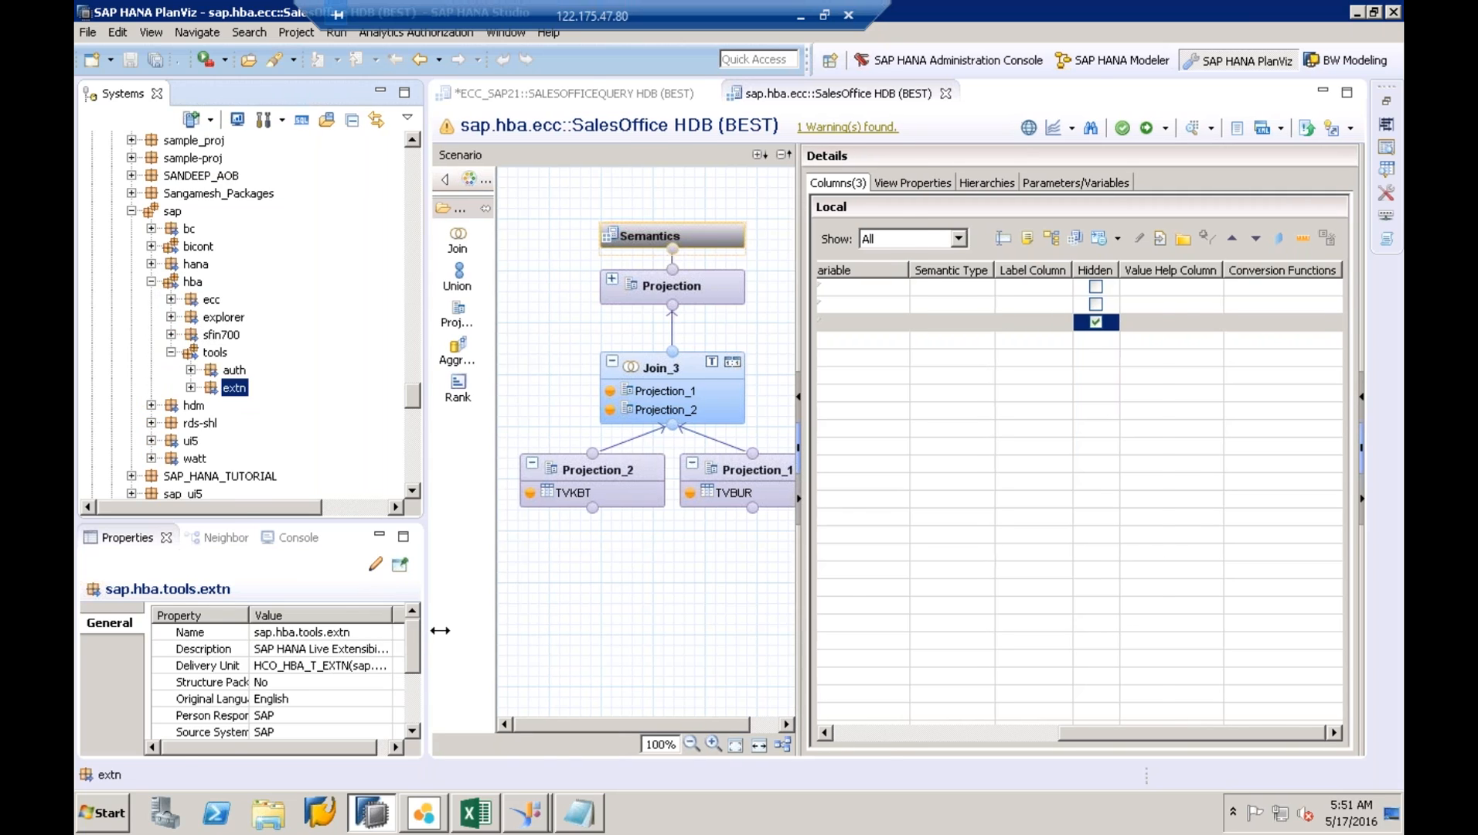
- Widen the Properties panel to read extn's description and delivery unit HCO_HBA_T_EXTN (sap.com)
drag(426, 633, 567, 643)
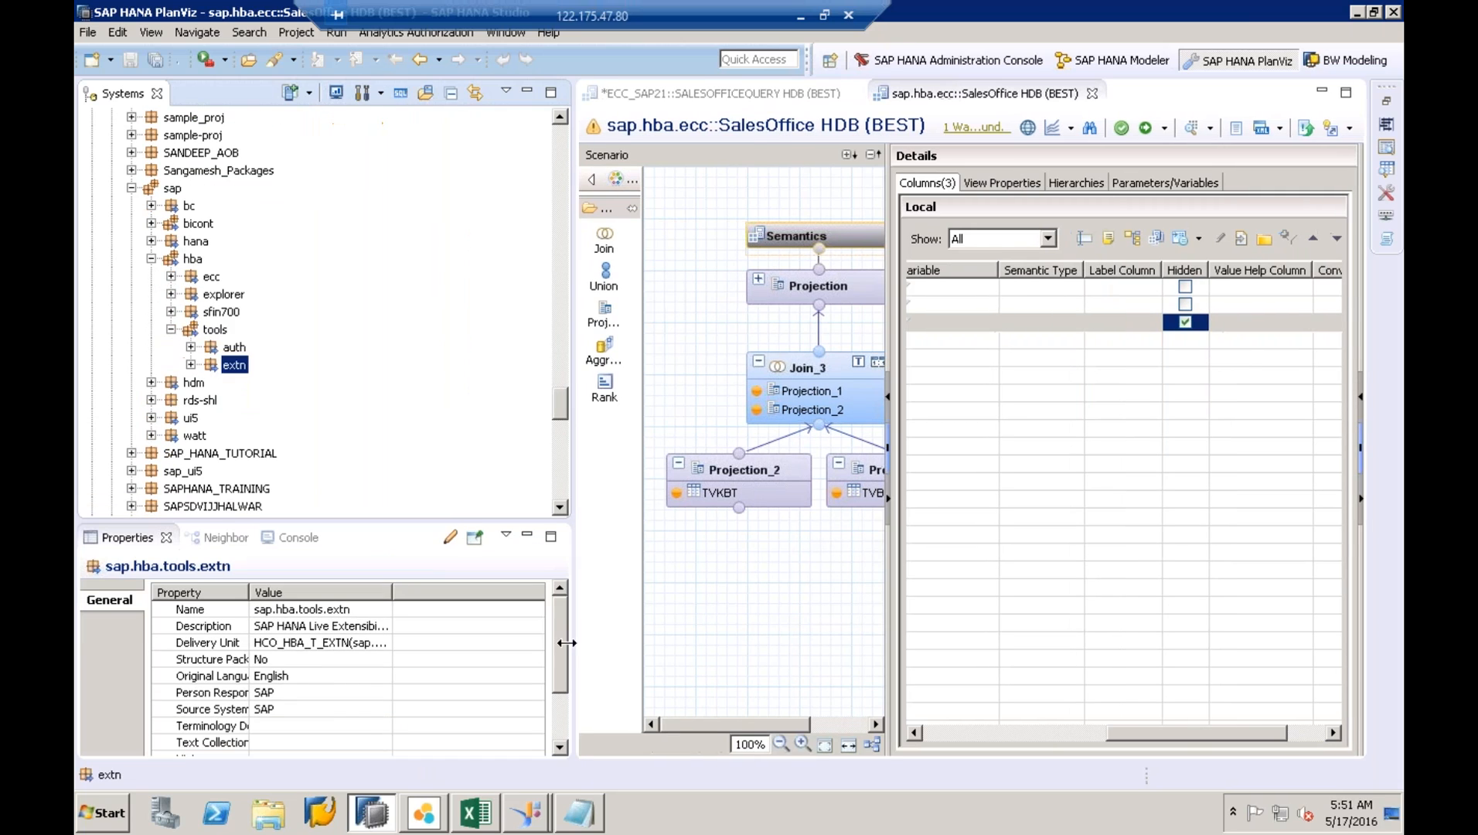
click(396, 609)
drag(392, 592, 470, 592)
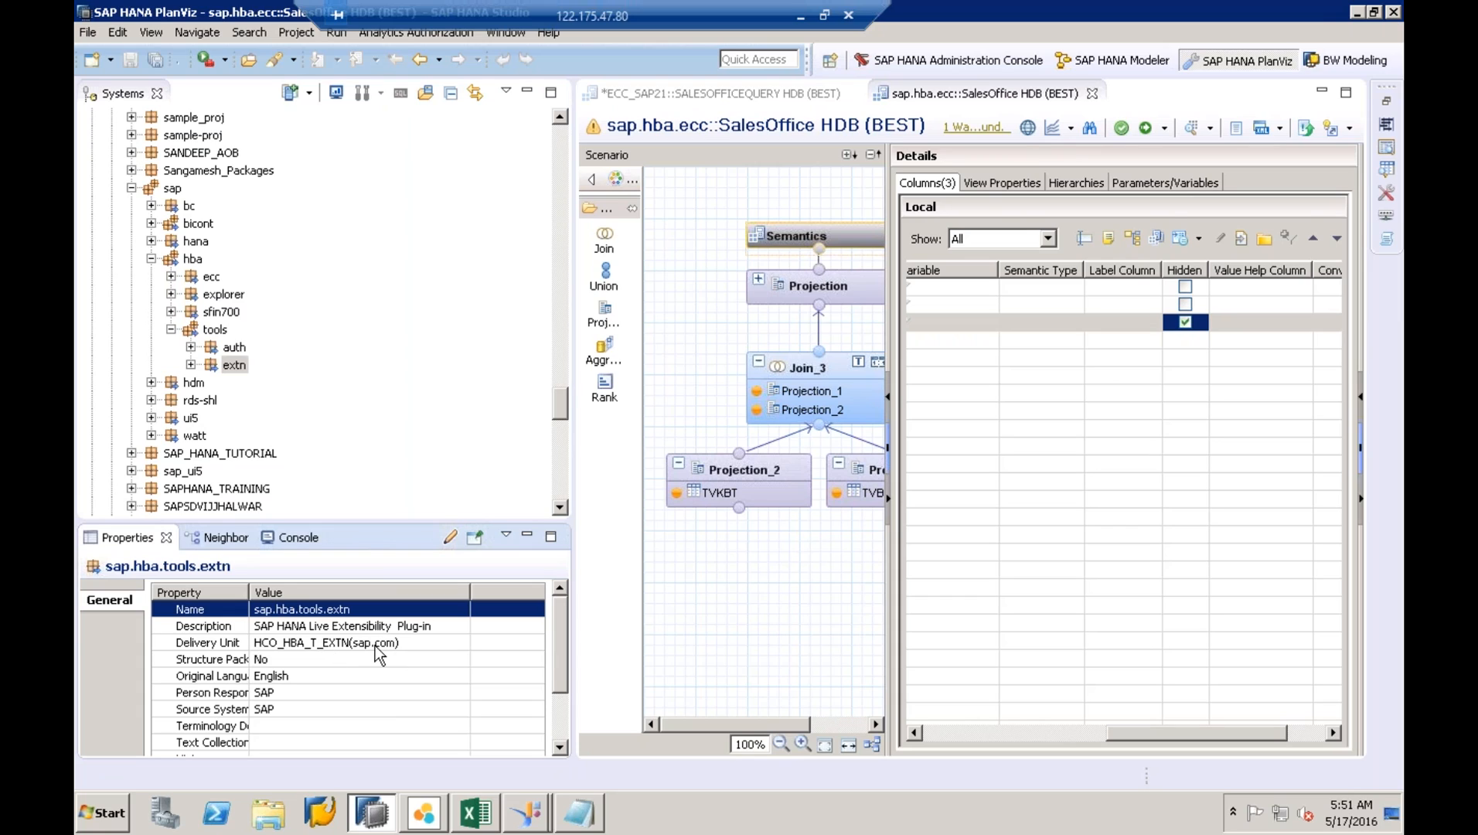
click(302, 637)
click(305, 629)
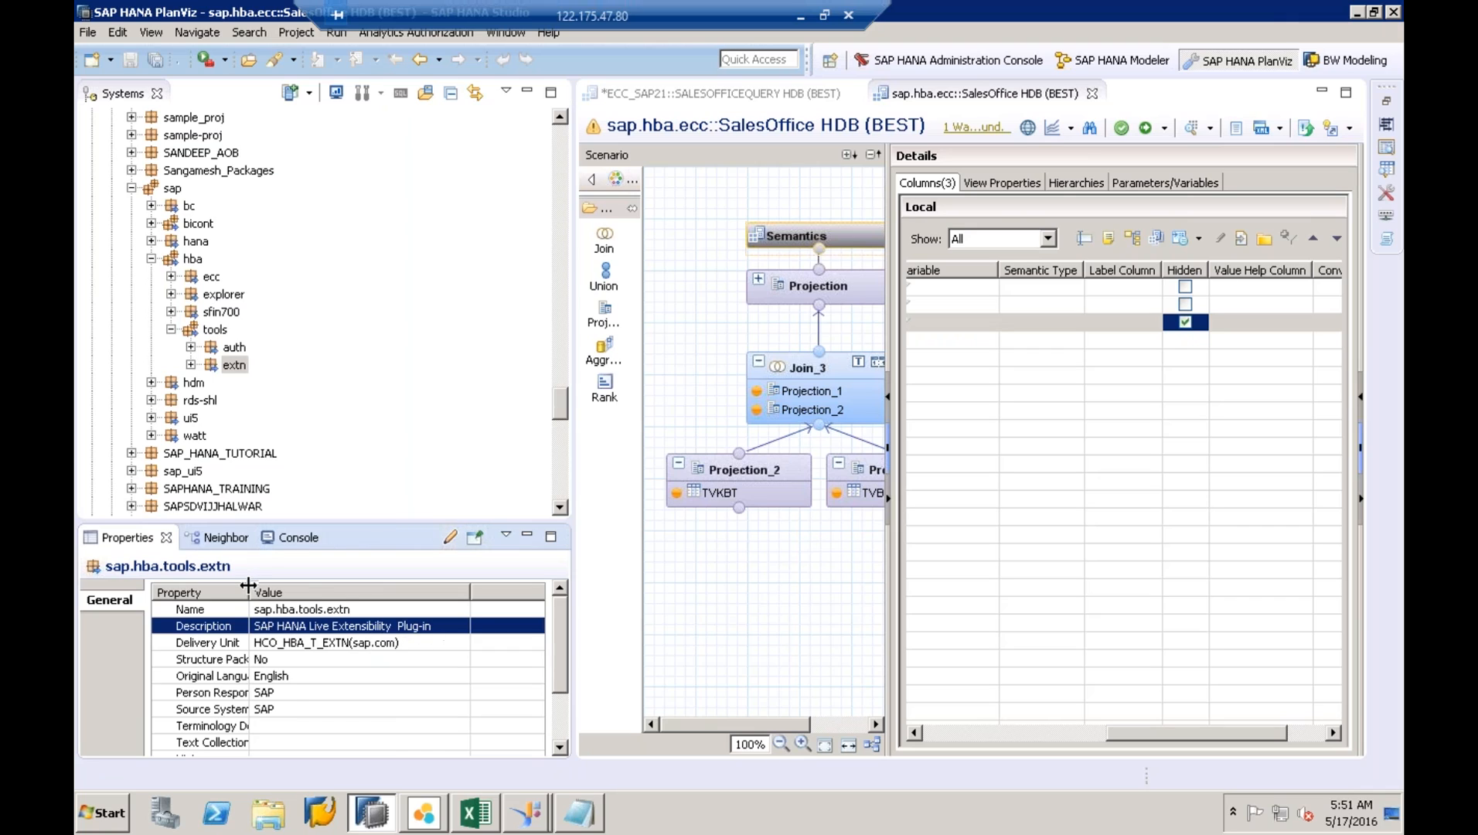
drag(248, 585, 278, 587)
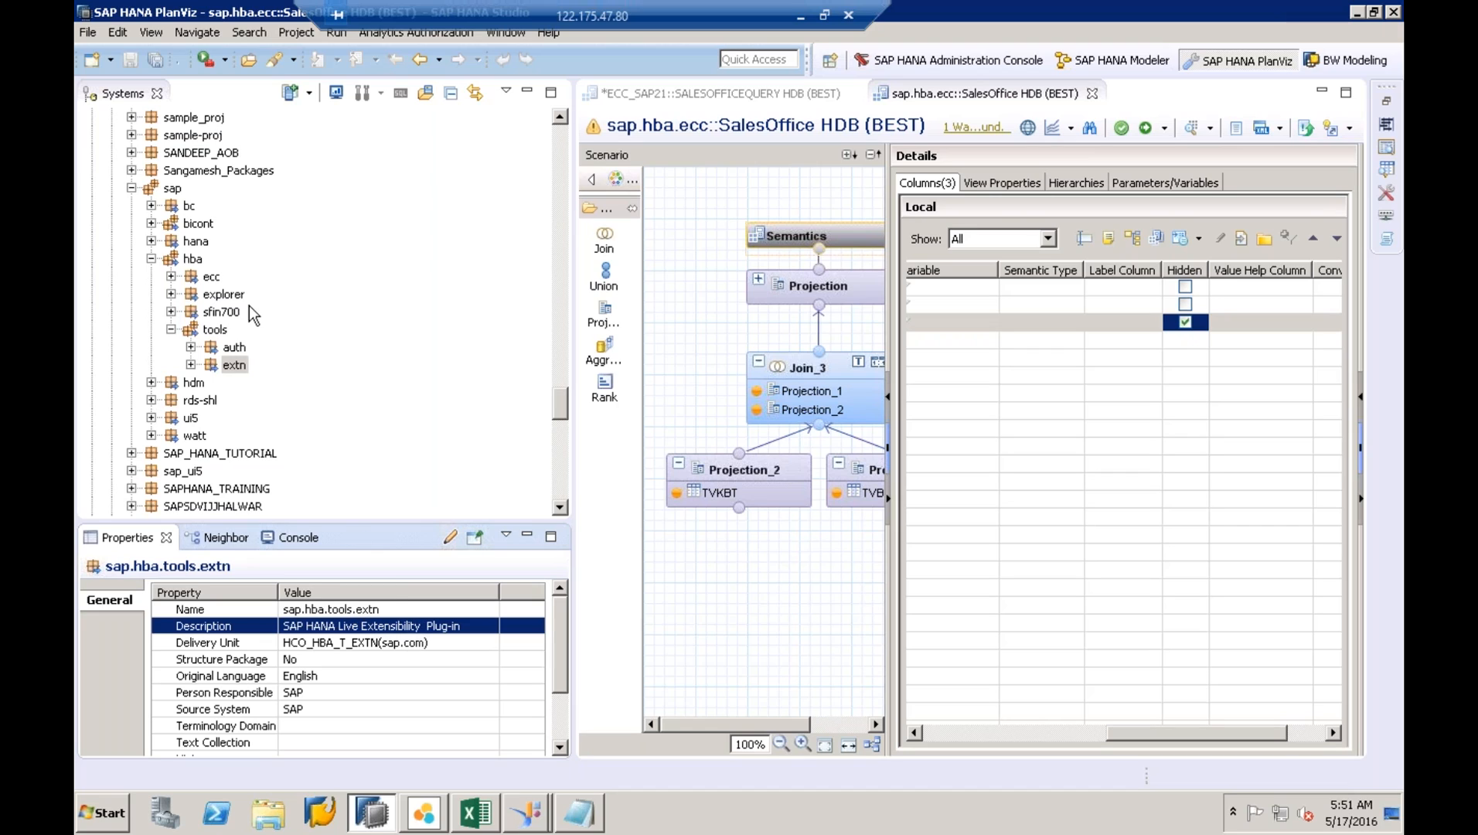
- Add the line 'SAP.HBA.TOOLS.EXTN.ROLES::E D' to the Notepad note
click(579, 813)
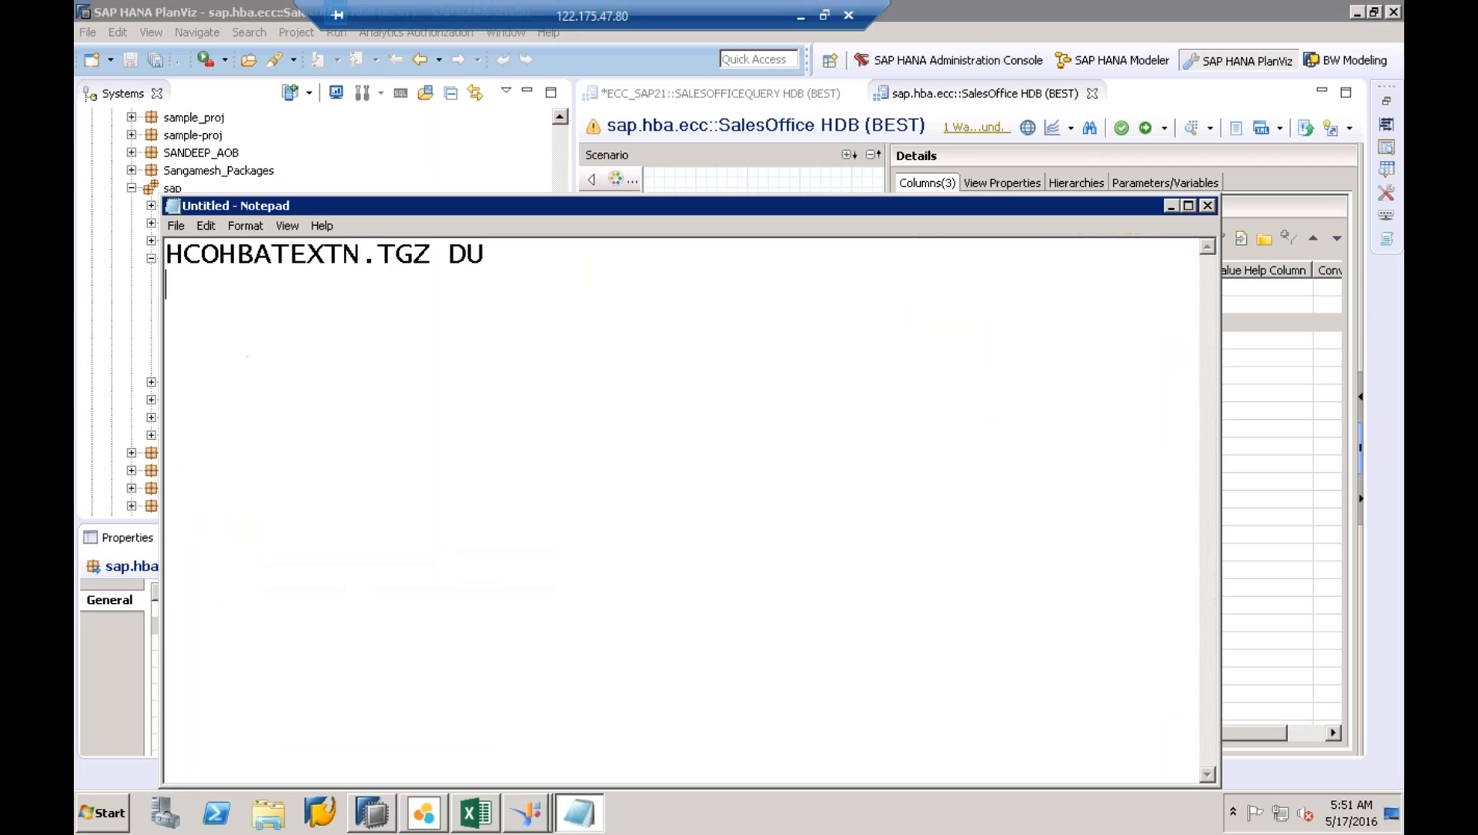
text(SAP.HBA)
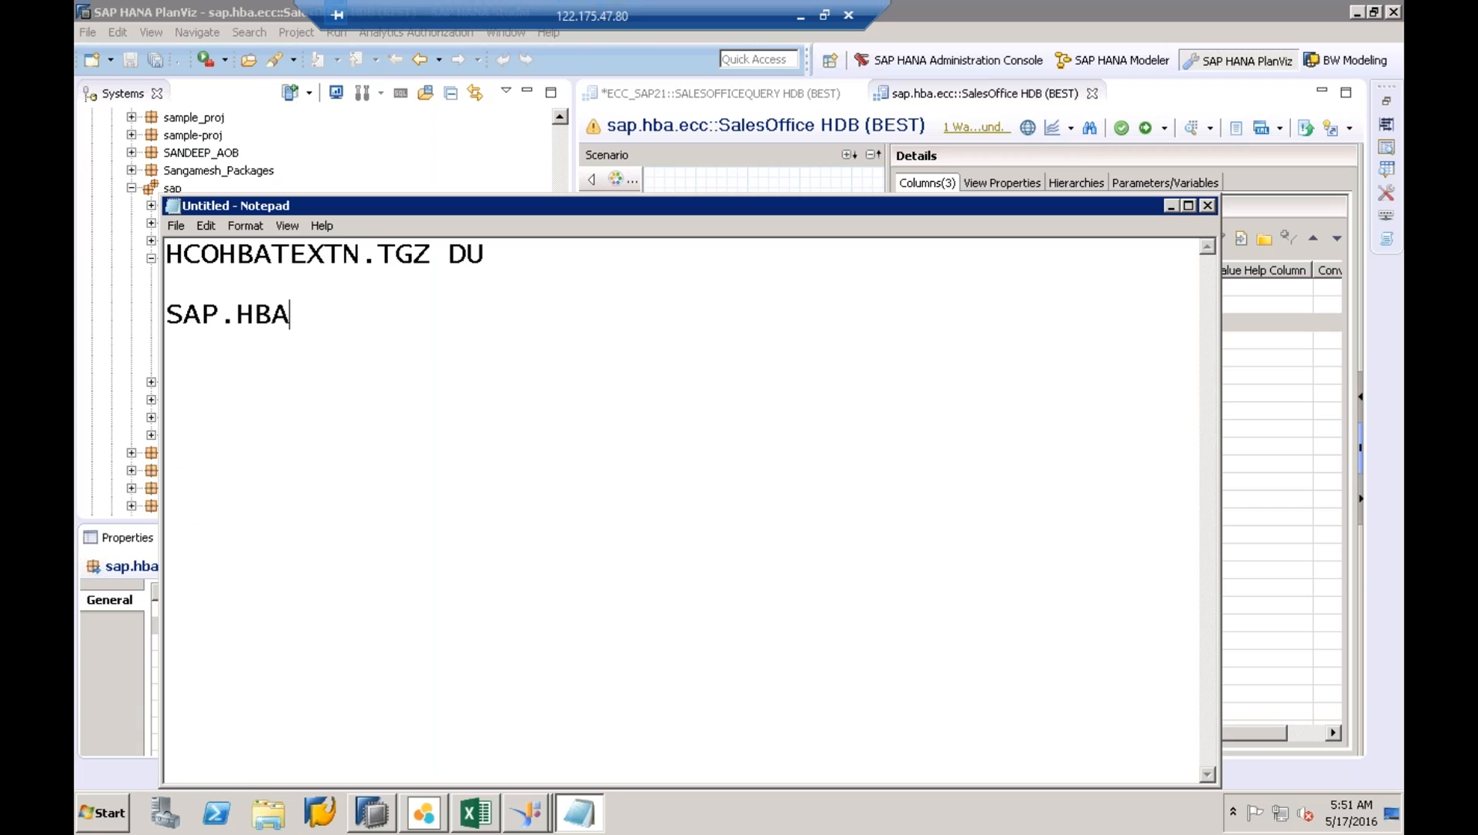
text(.TOOLS)
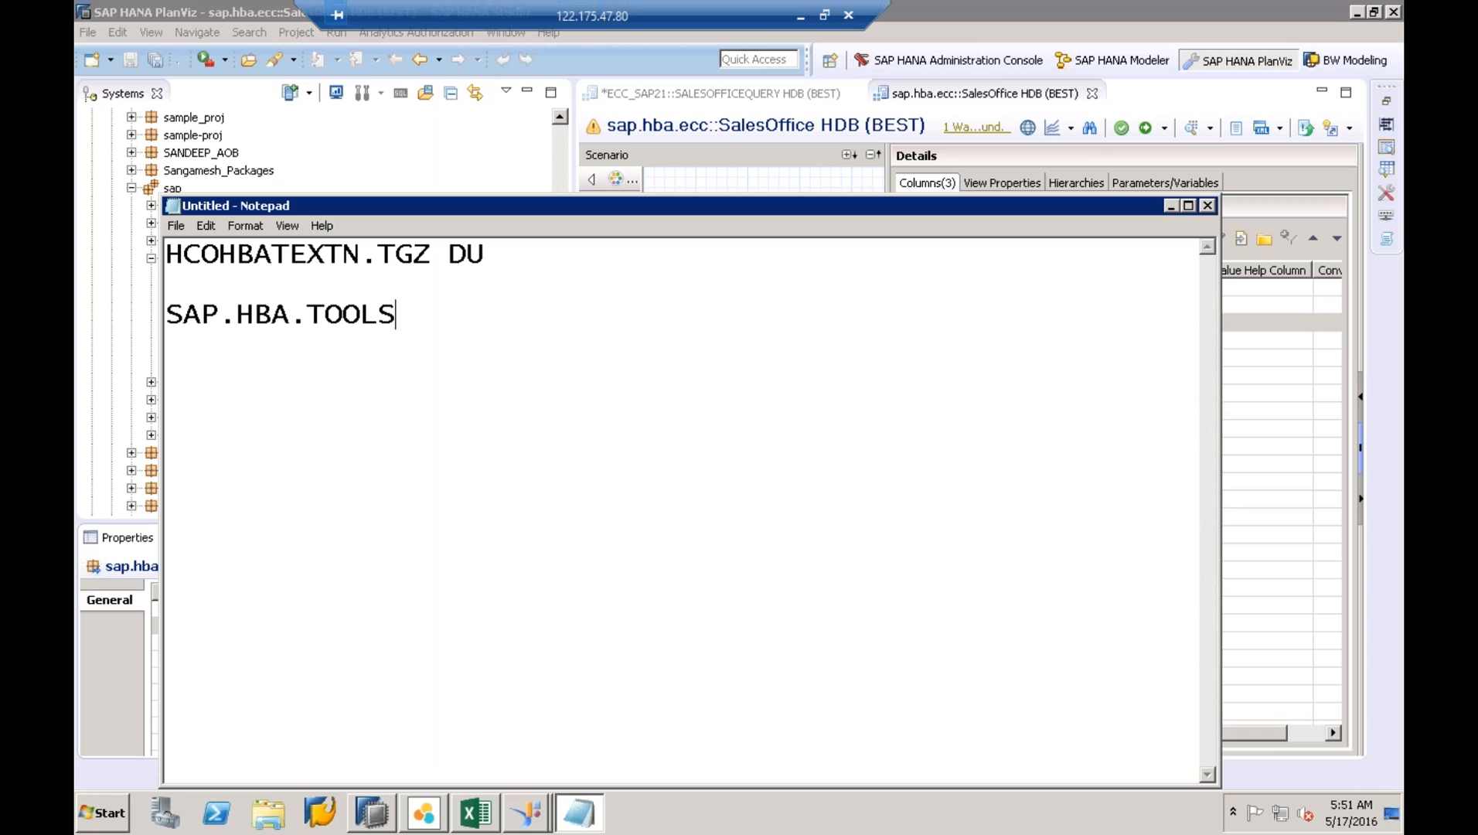
text(.EXT)
text(N.)
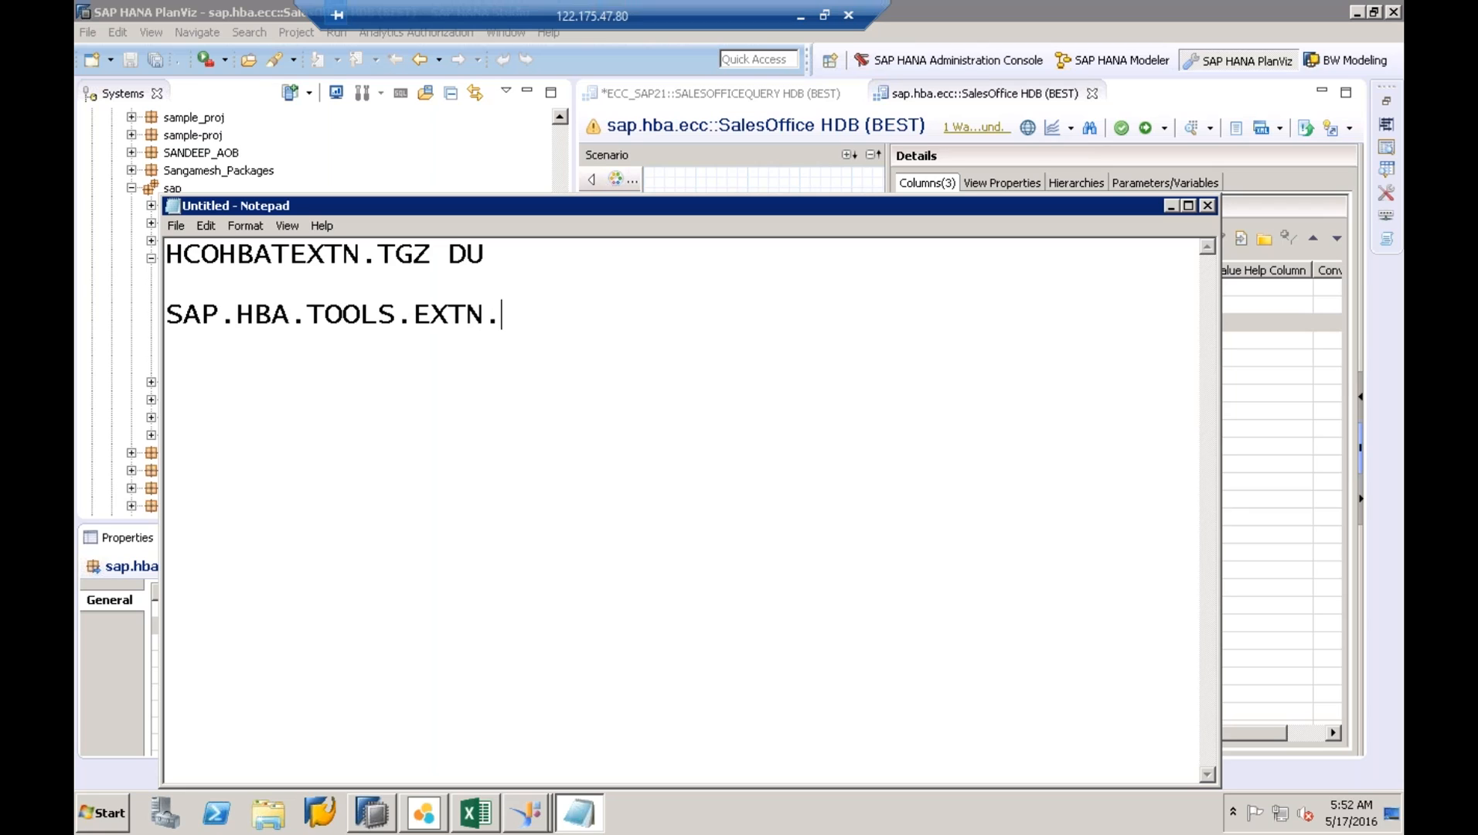
text(ROLES)
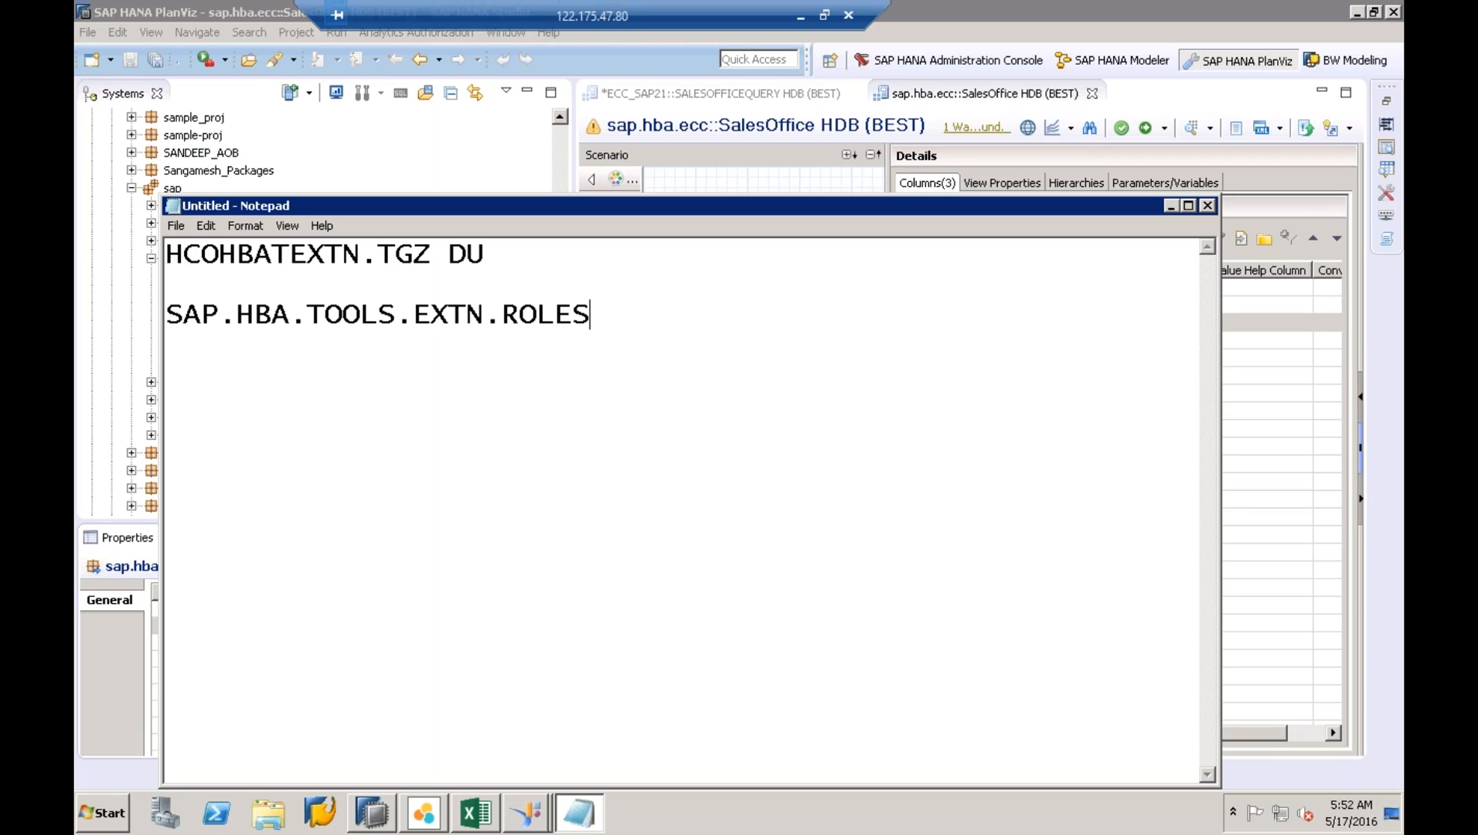
text(::E D)
- Copy the role name SAP.HBA.TOOLS.EXTN.ROLES and minimize Notepad back to HANA Studio
click(592, 318)
key(shift+Home)
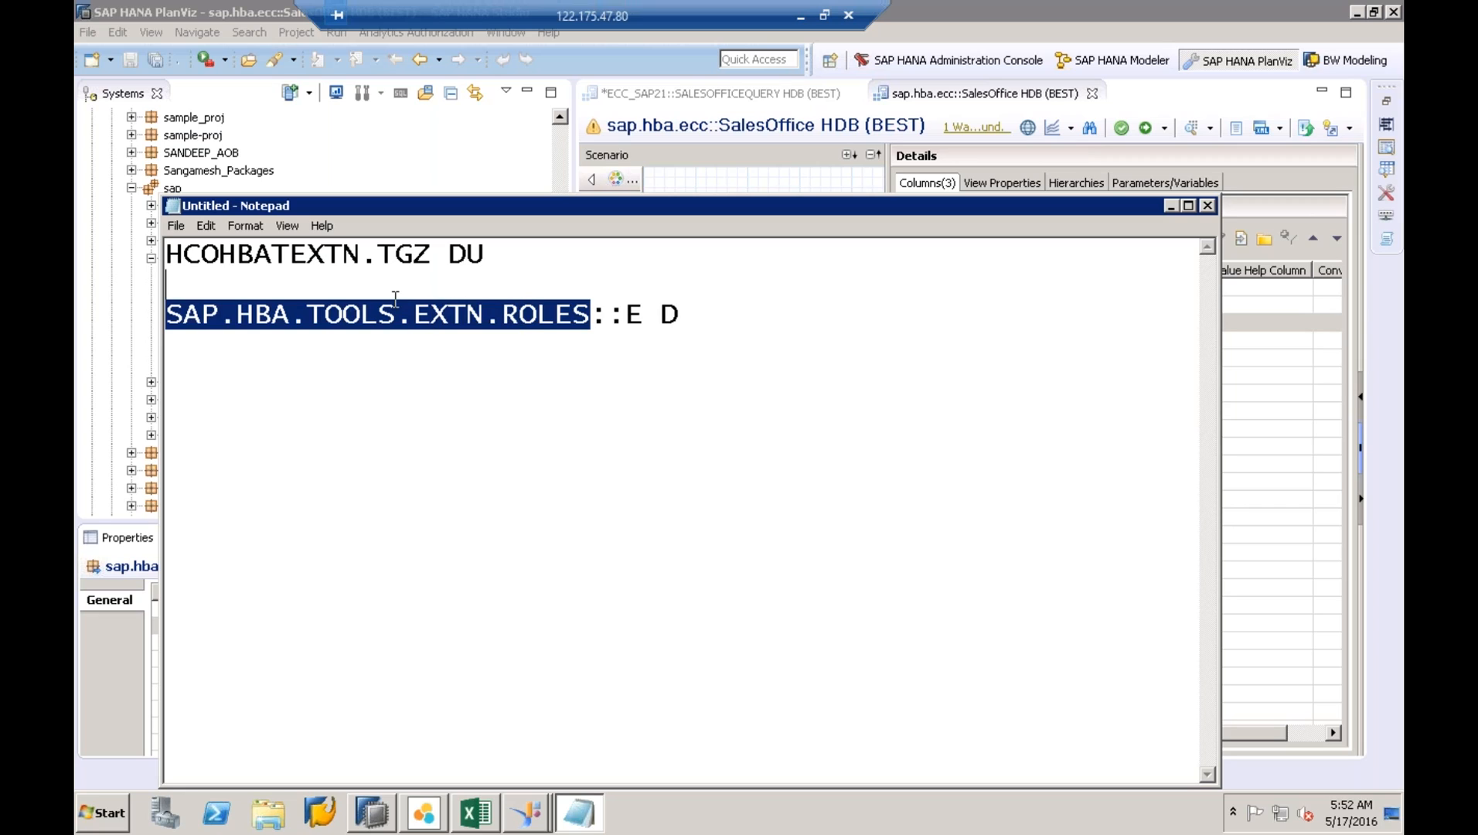
right_click(164, 317)
click(267, 370)
click(1172, 205)
drag(557, 409, 558, 120)
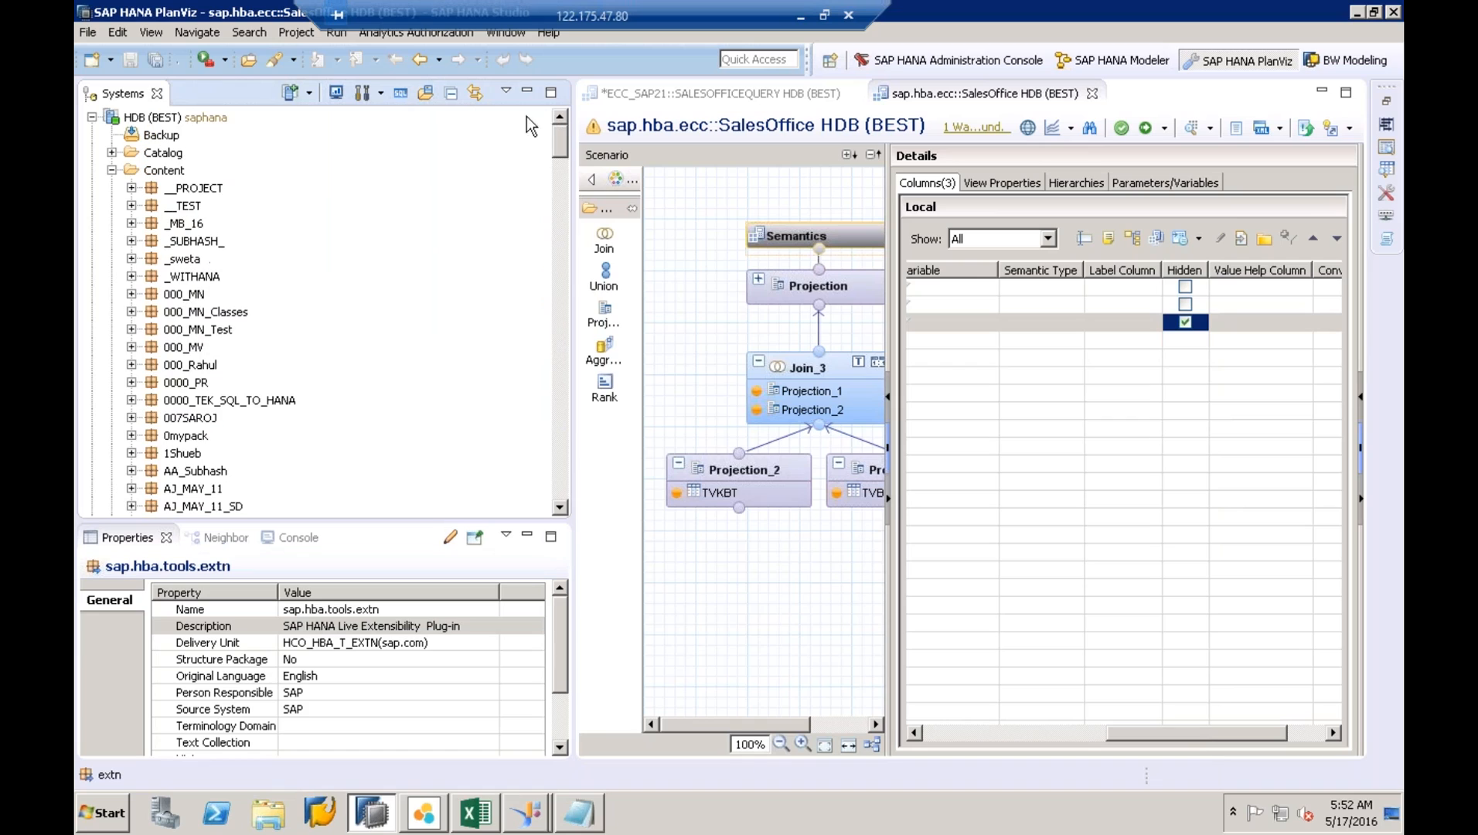
- Log on to the HDB (SYSTEM) connection with the account password
click(111, 171)
click(91, 117)
click(141, 137)
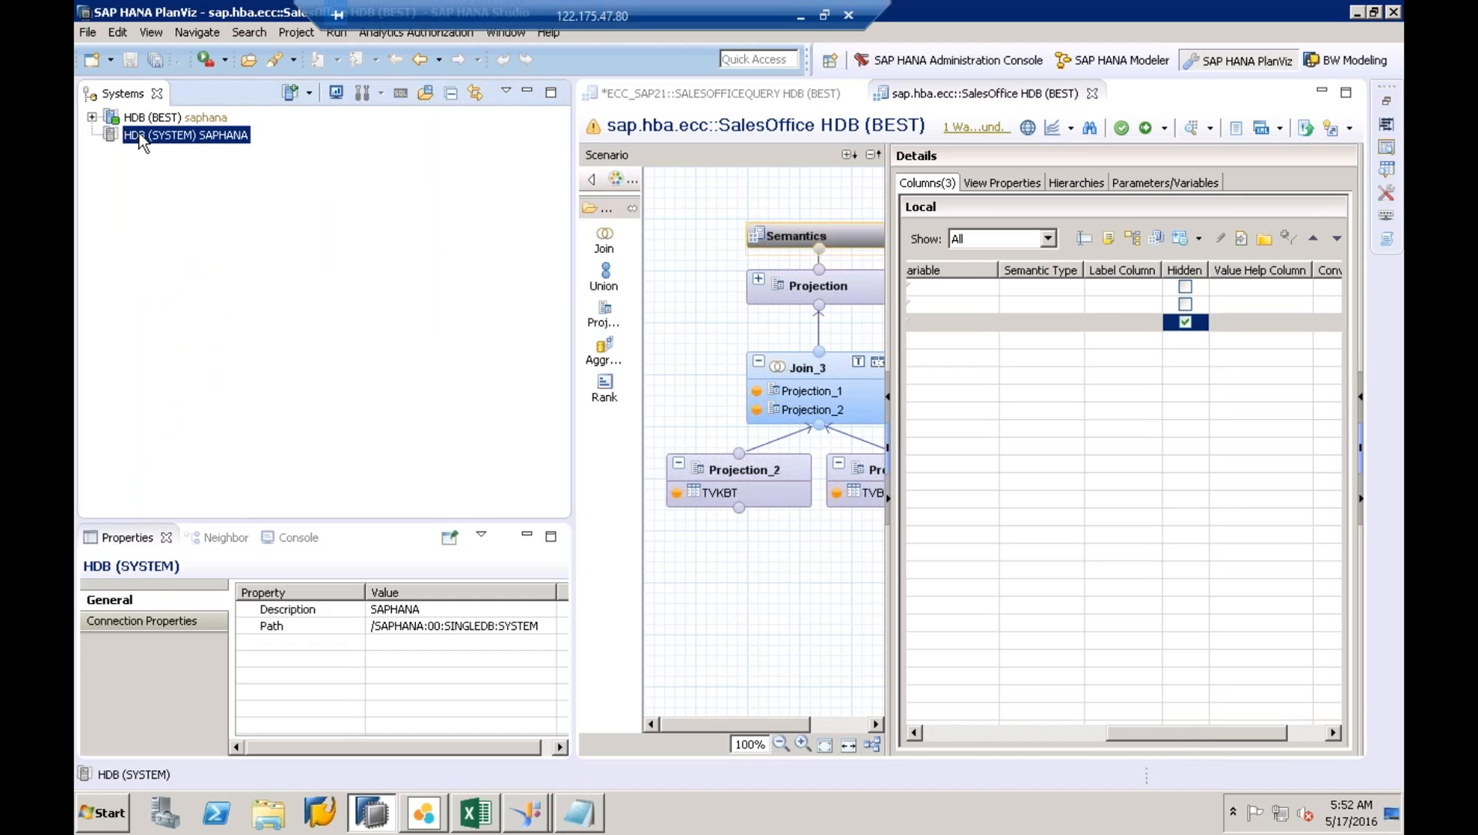
double_click(140, 136)
key(Caps_Lock)
text(**********)
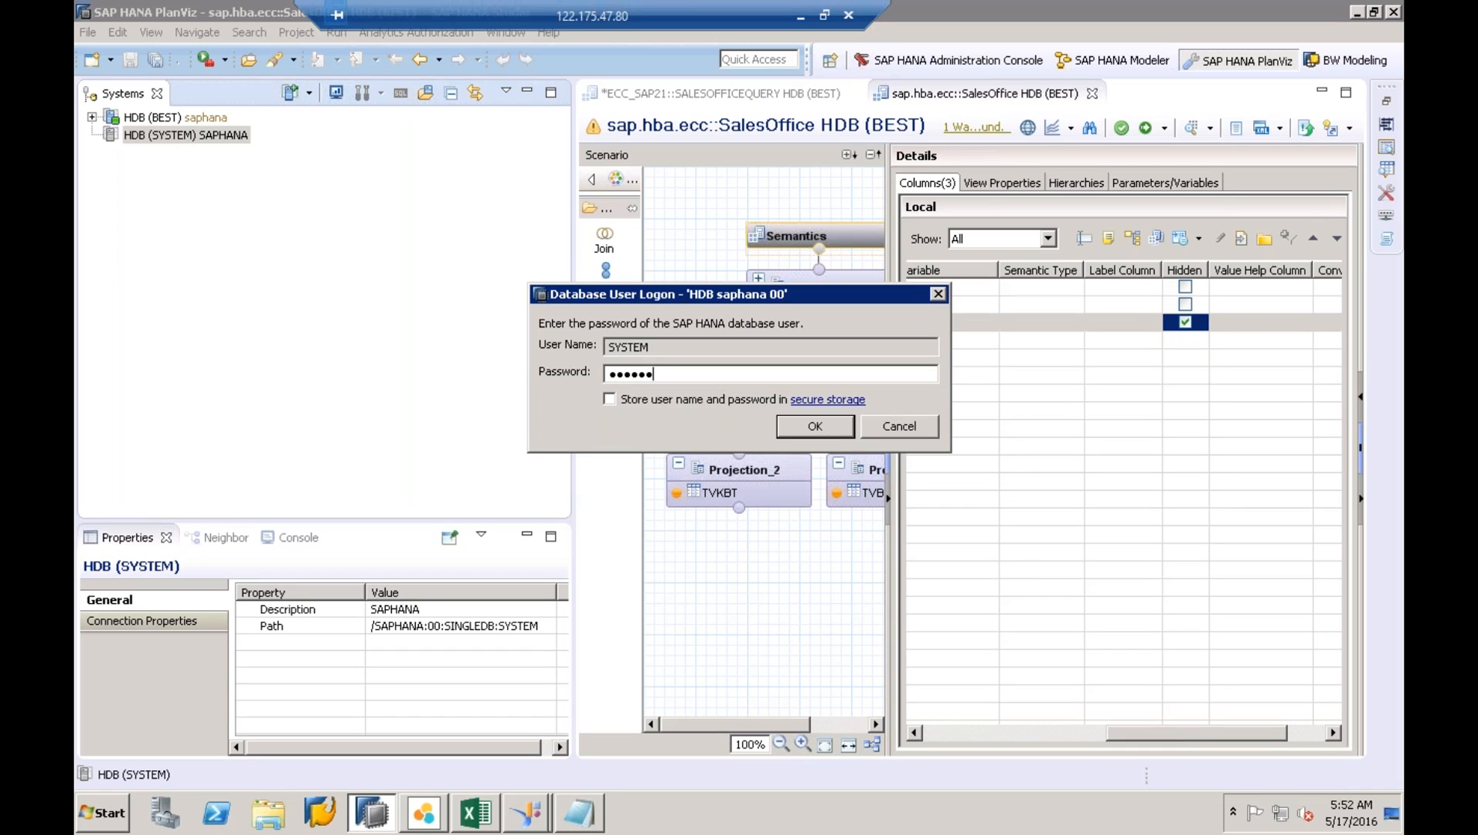
key(Return)
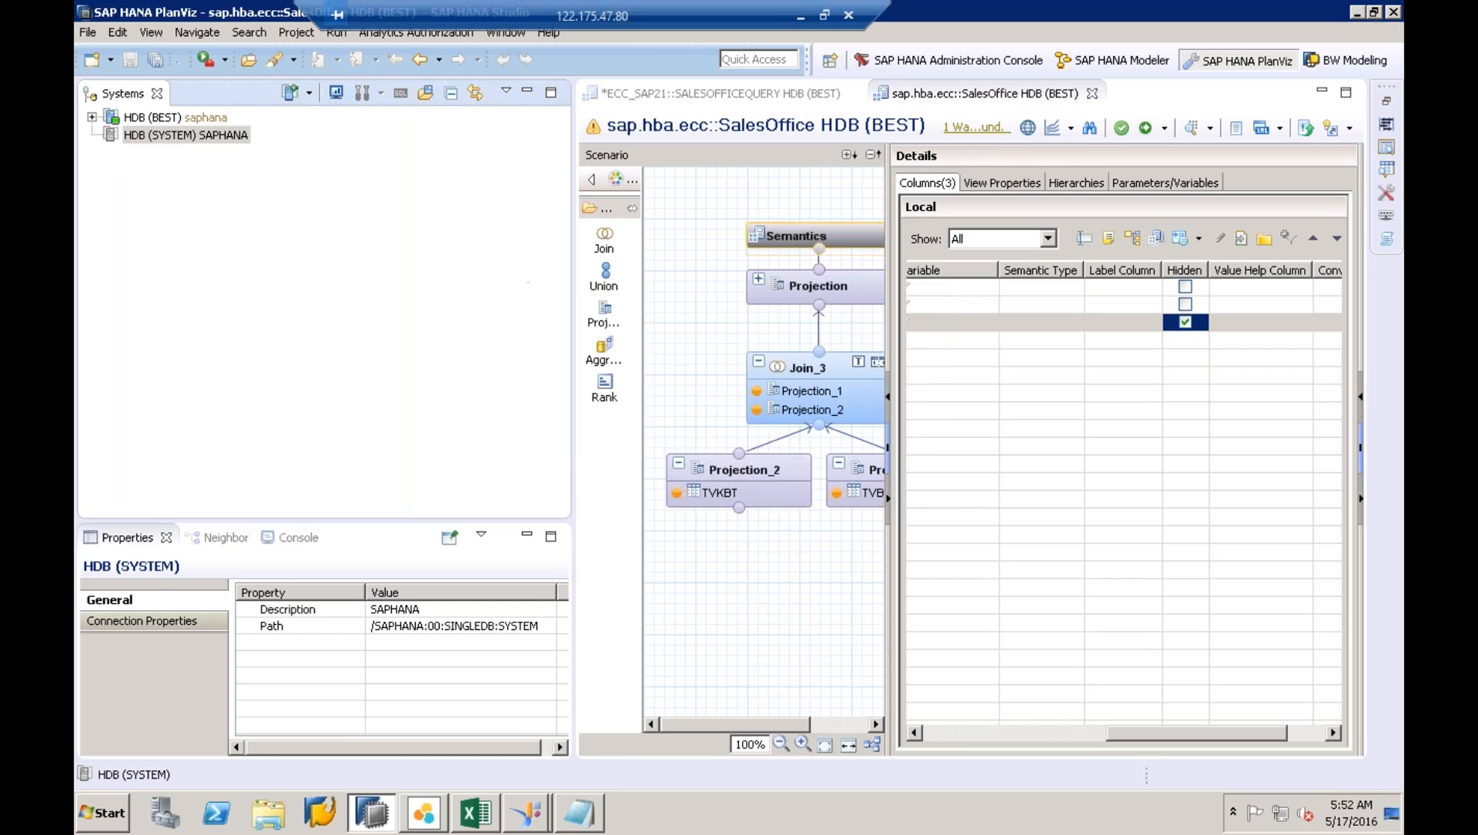
- Open the database user's editor from Catalog > Security > Users
click(143, 172)
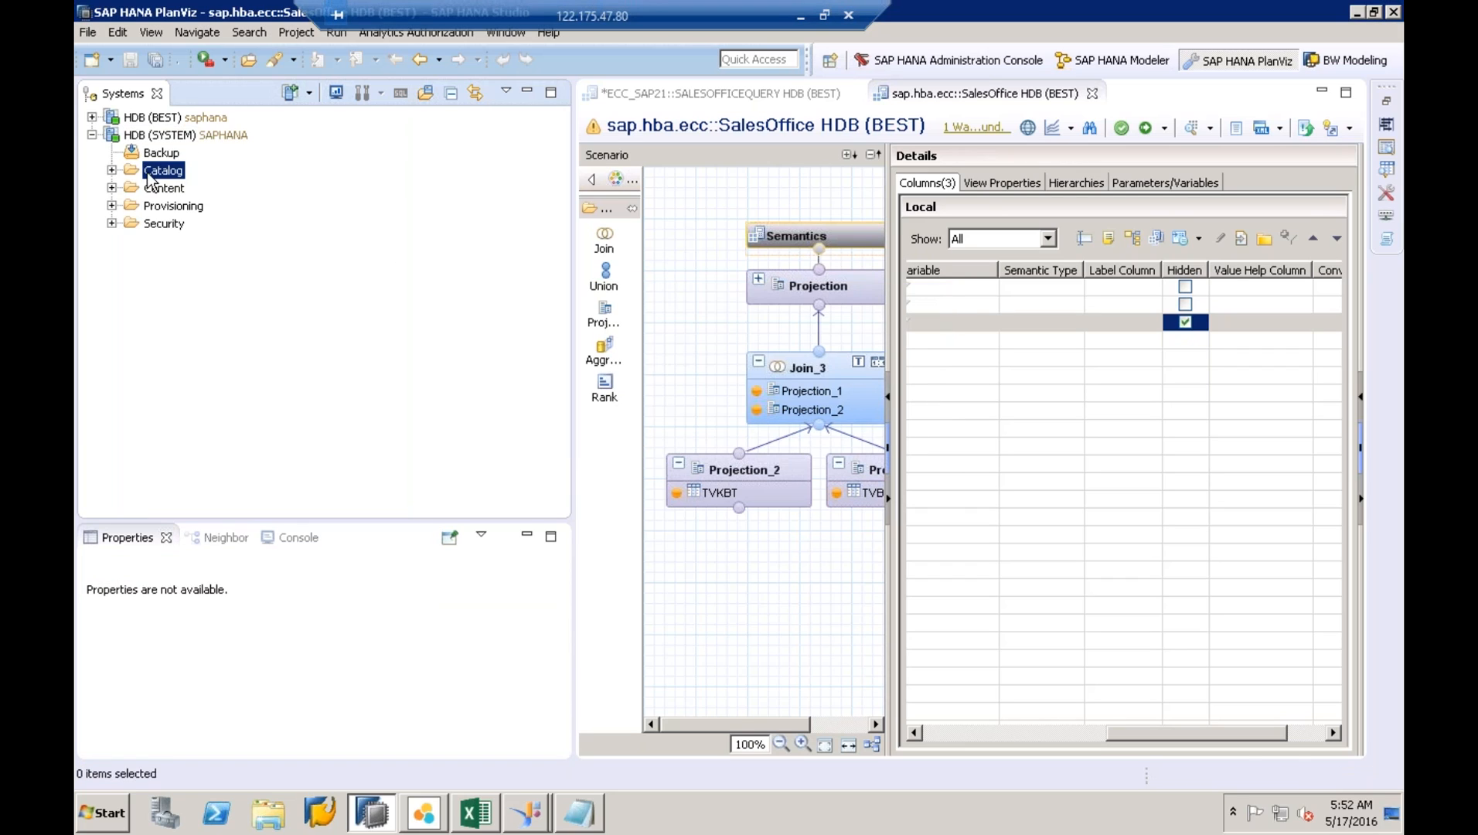
click(154, 230)
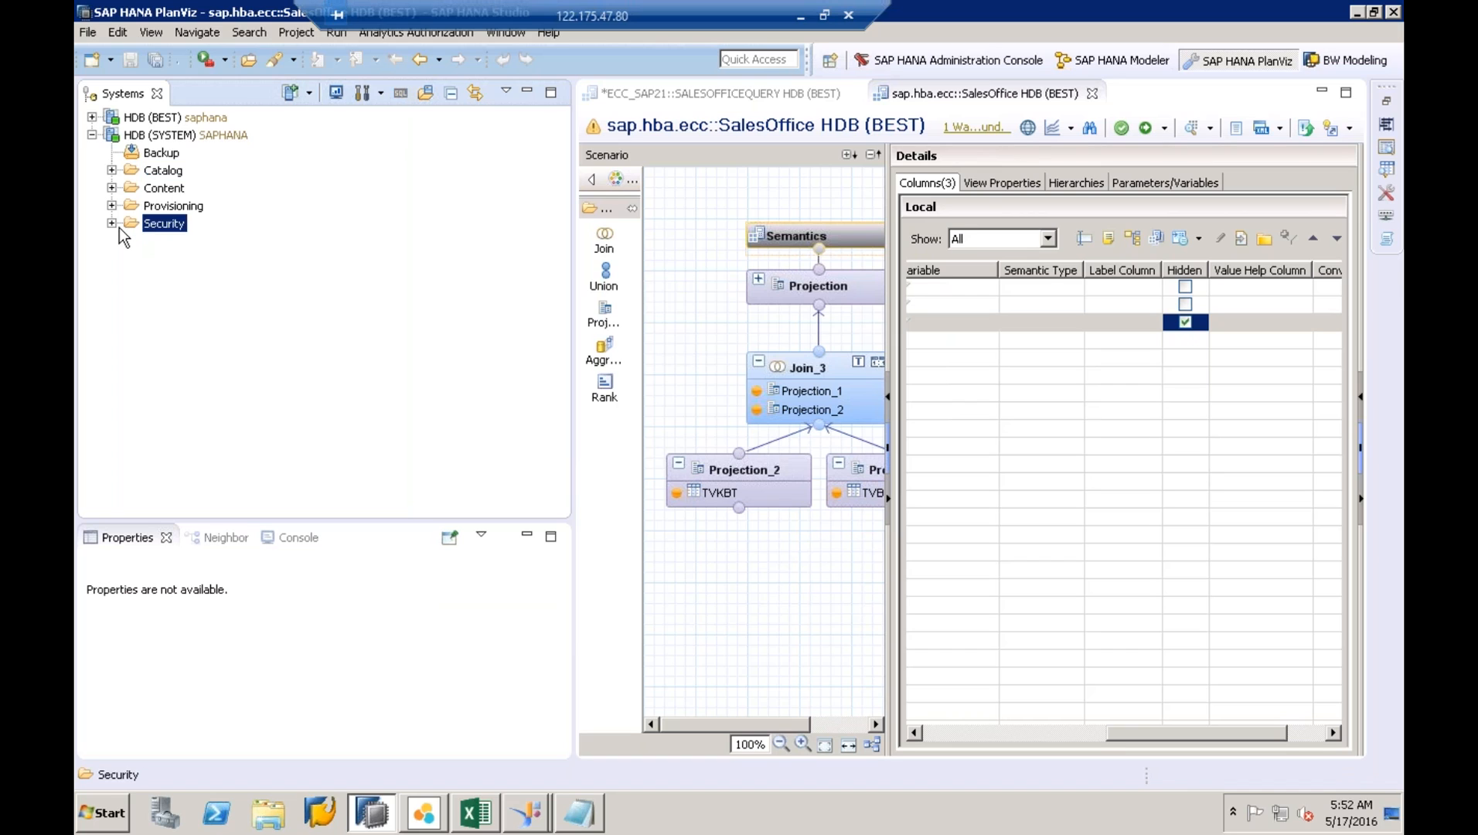
click(114, 225)
click(180, 277)
click(177, 259)
click(132, 259)
click(179, 262)
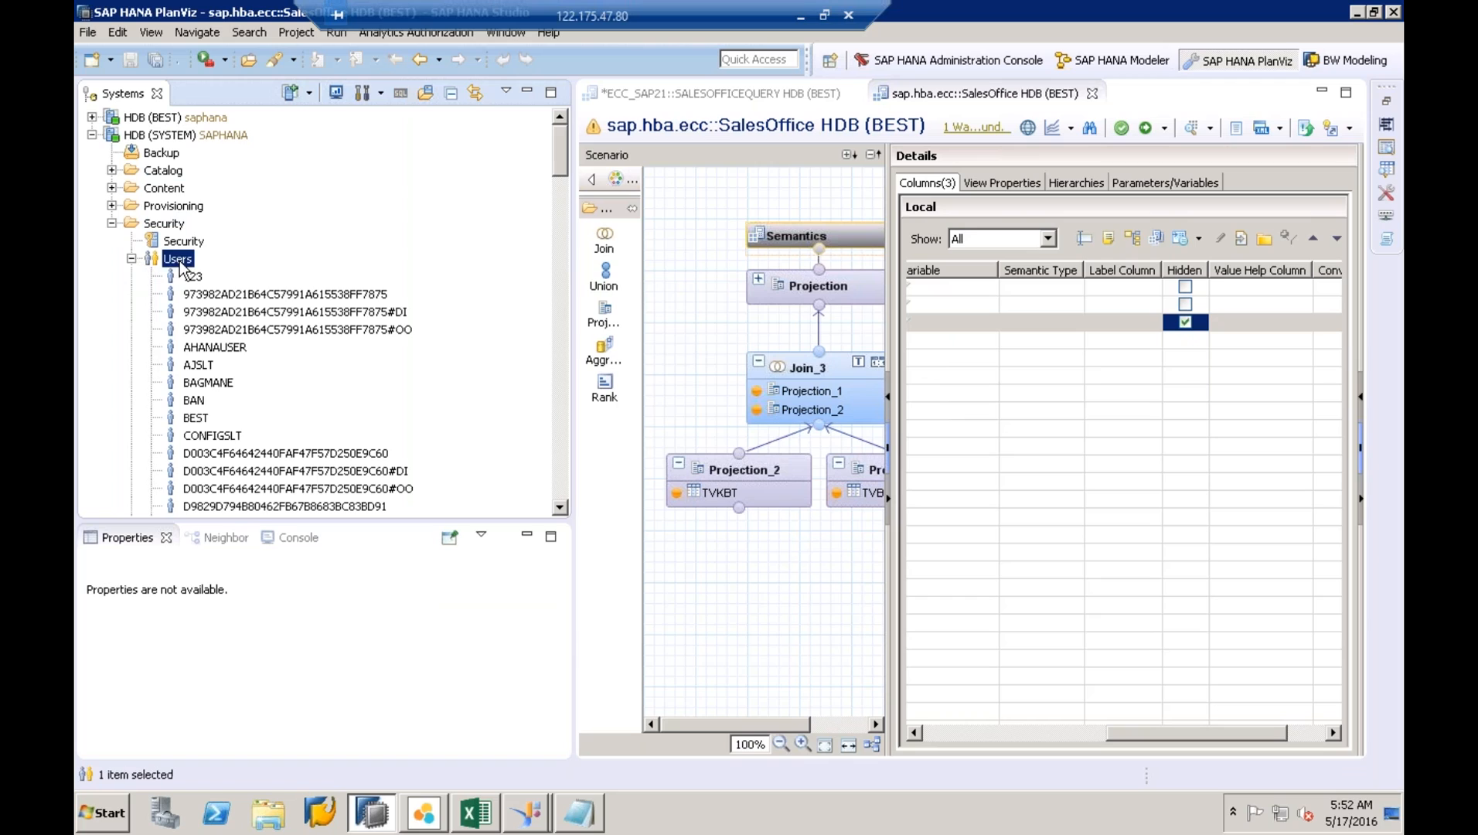
click(198, 418)
double_click(198, 422)
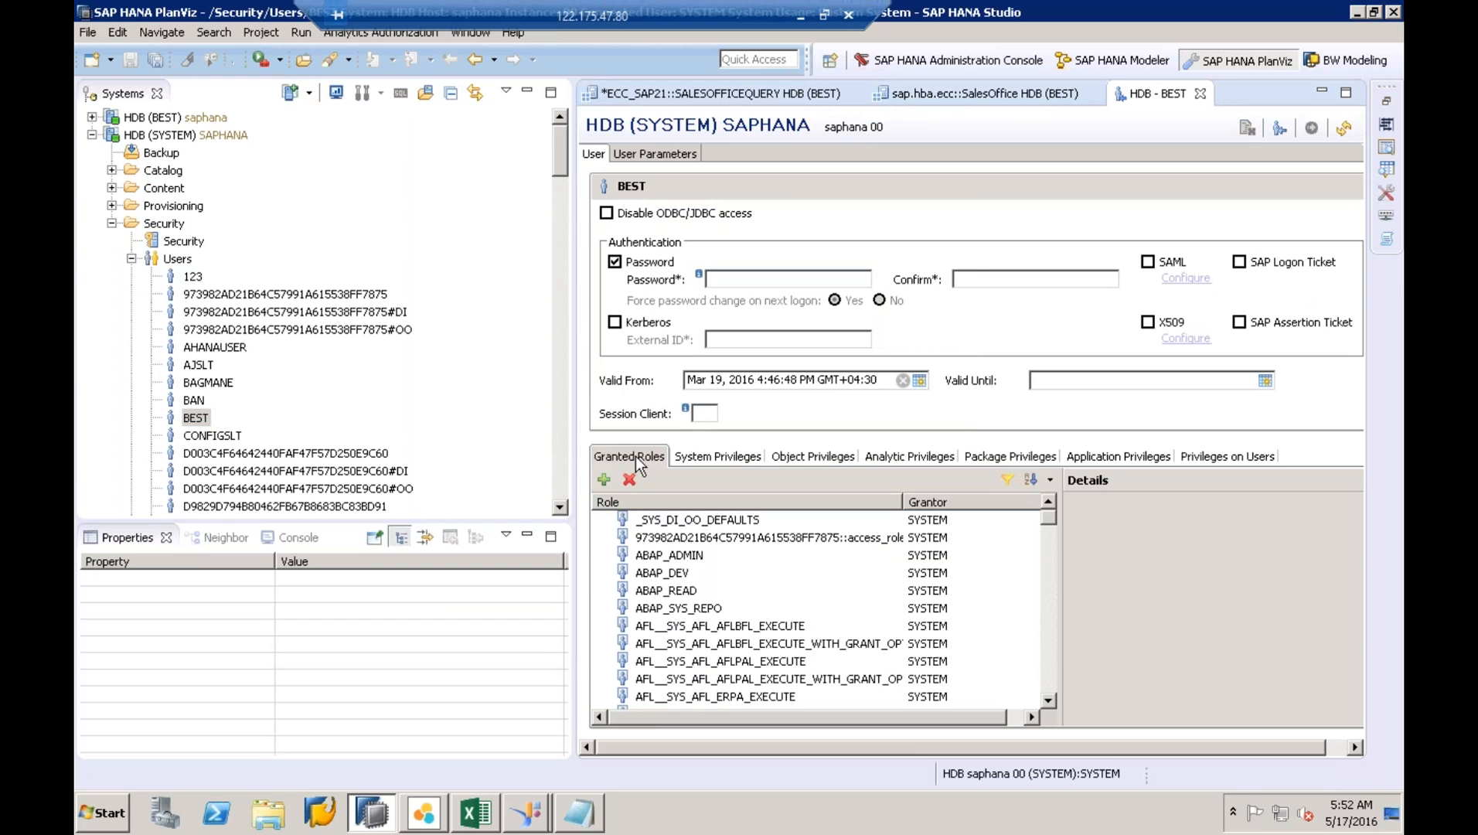
- Search roles for SAP.HBA.TOOLS.EXTN.ROLES and pick ExtensibilityDeveloper to grant
click(604, 479)
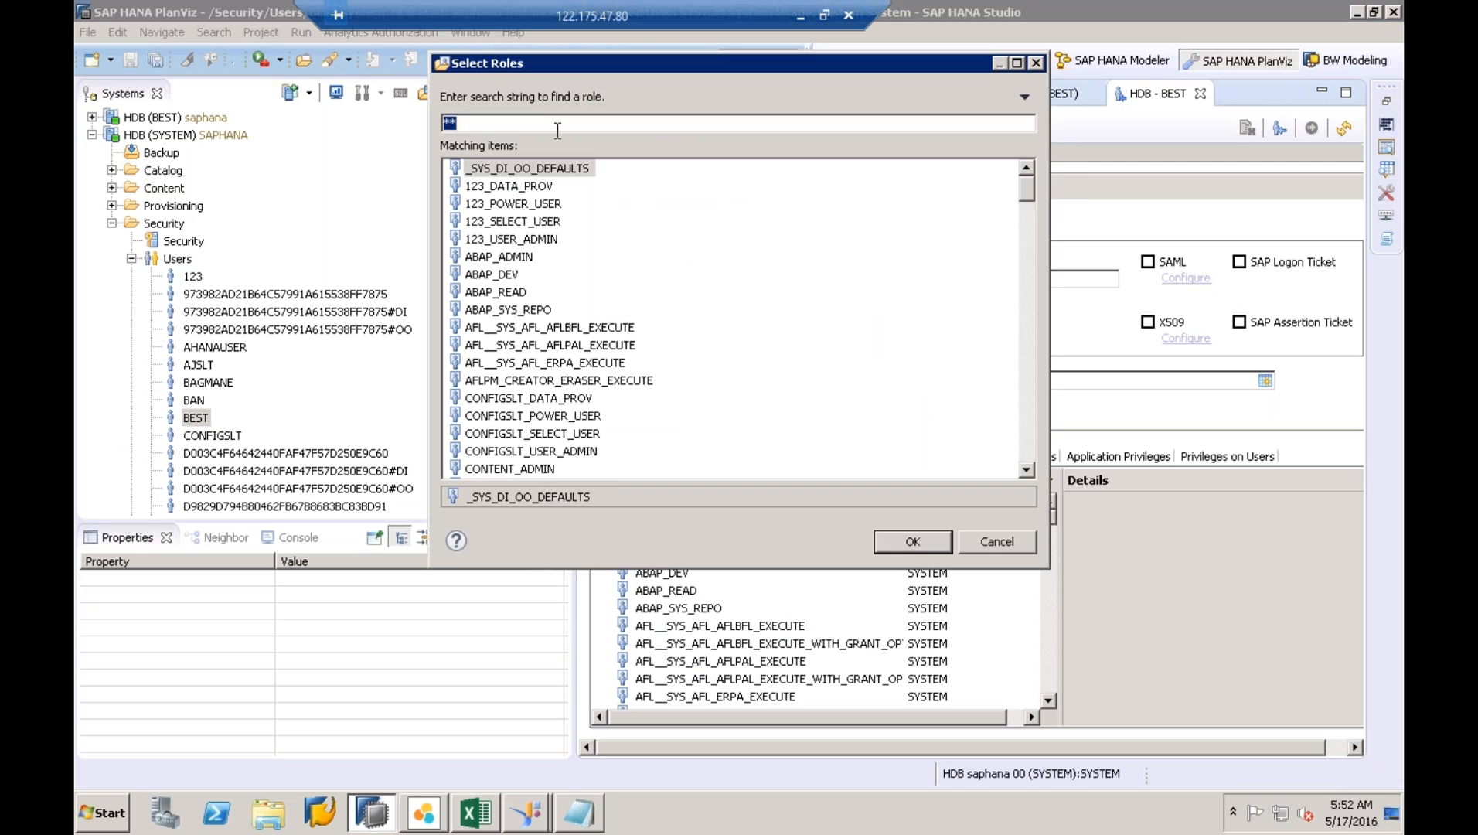
key(ctrl+v)
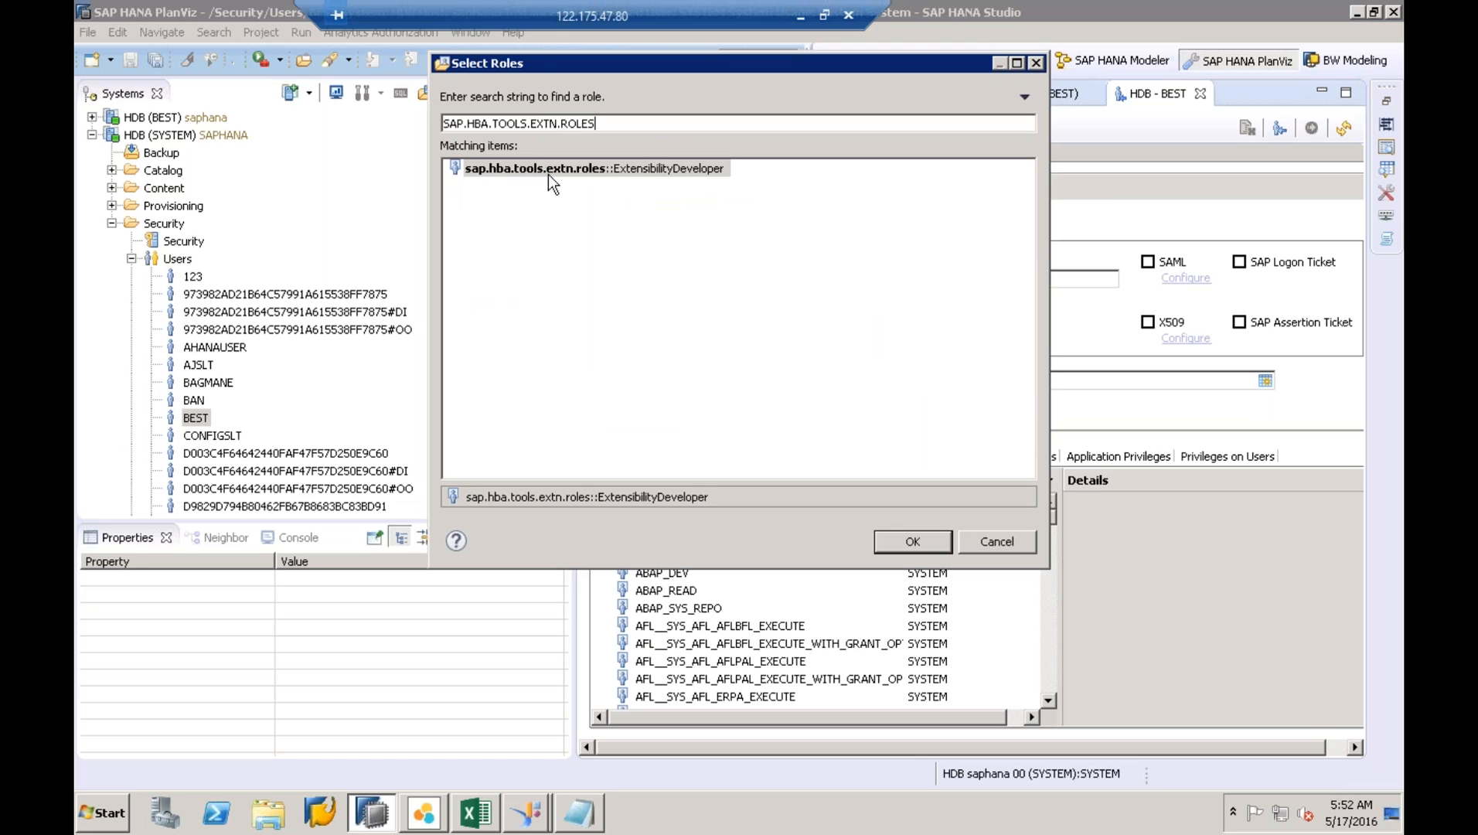
click(615, 170)
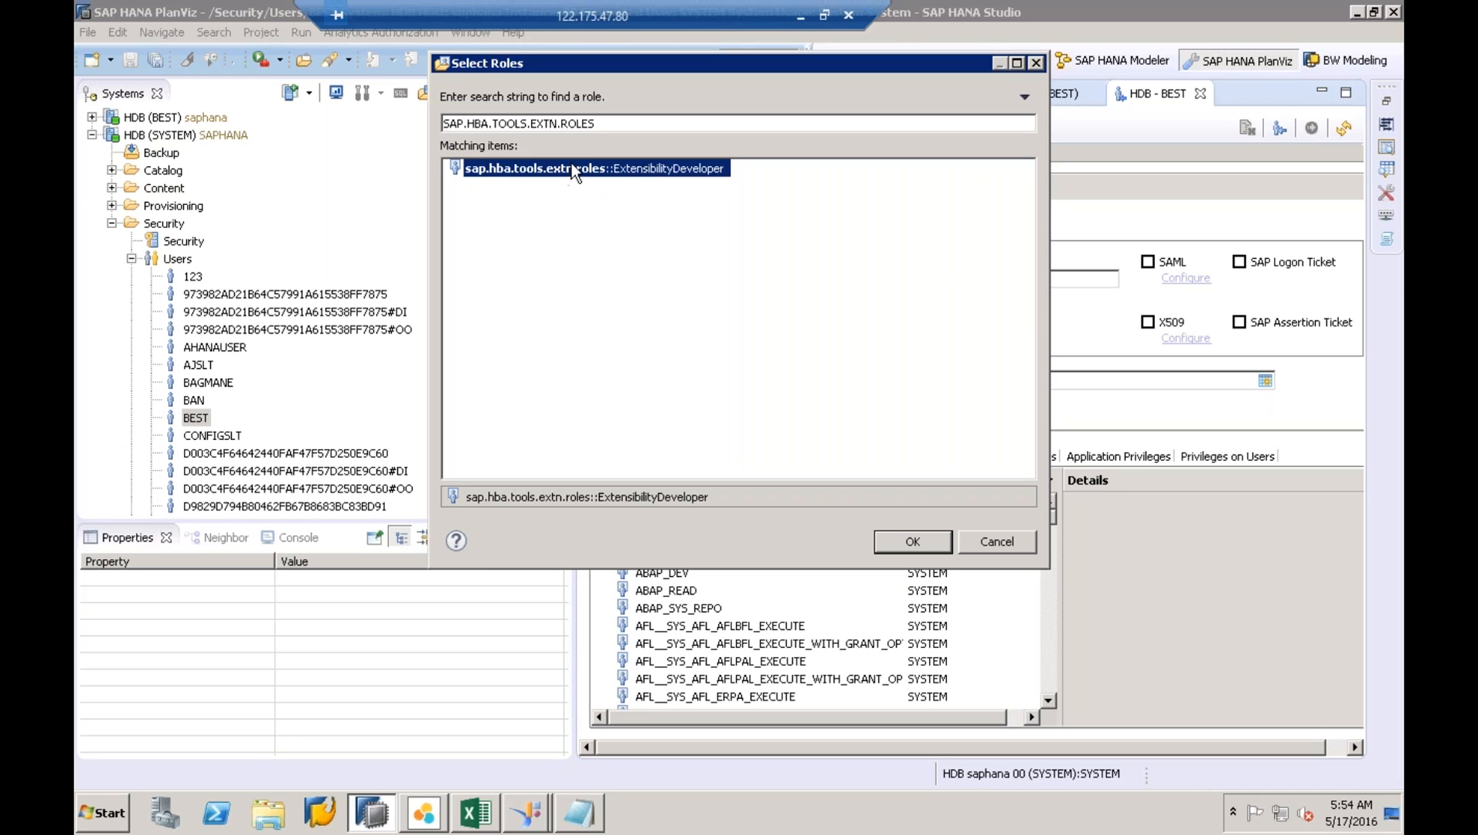
- Grant ExtensibilityDeveloper and review it beside the sap.hba.explorer Business and Developer roles
click(913, 542)
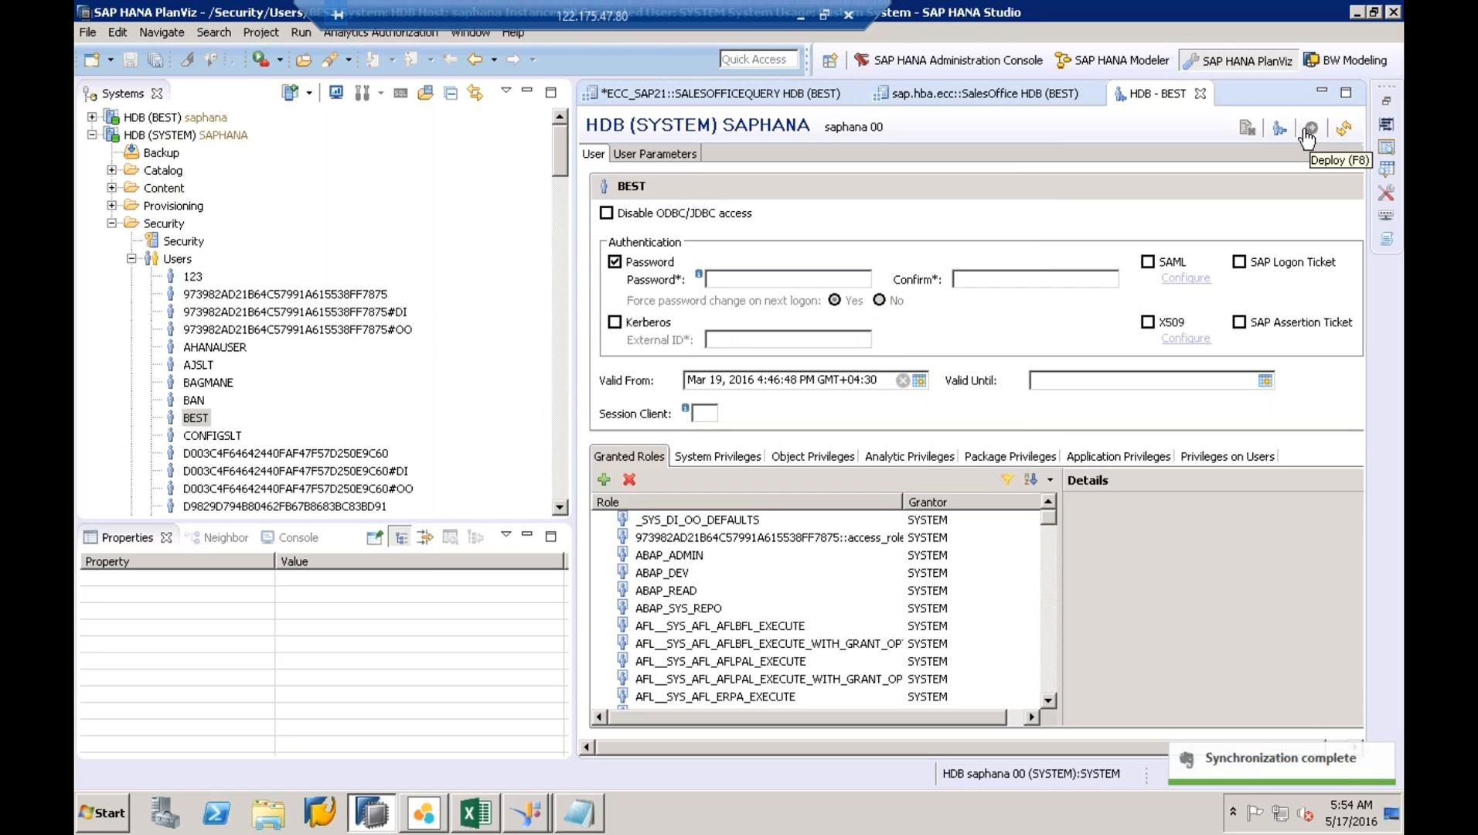
scroll(1052, 685, down, 15)
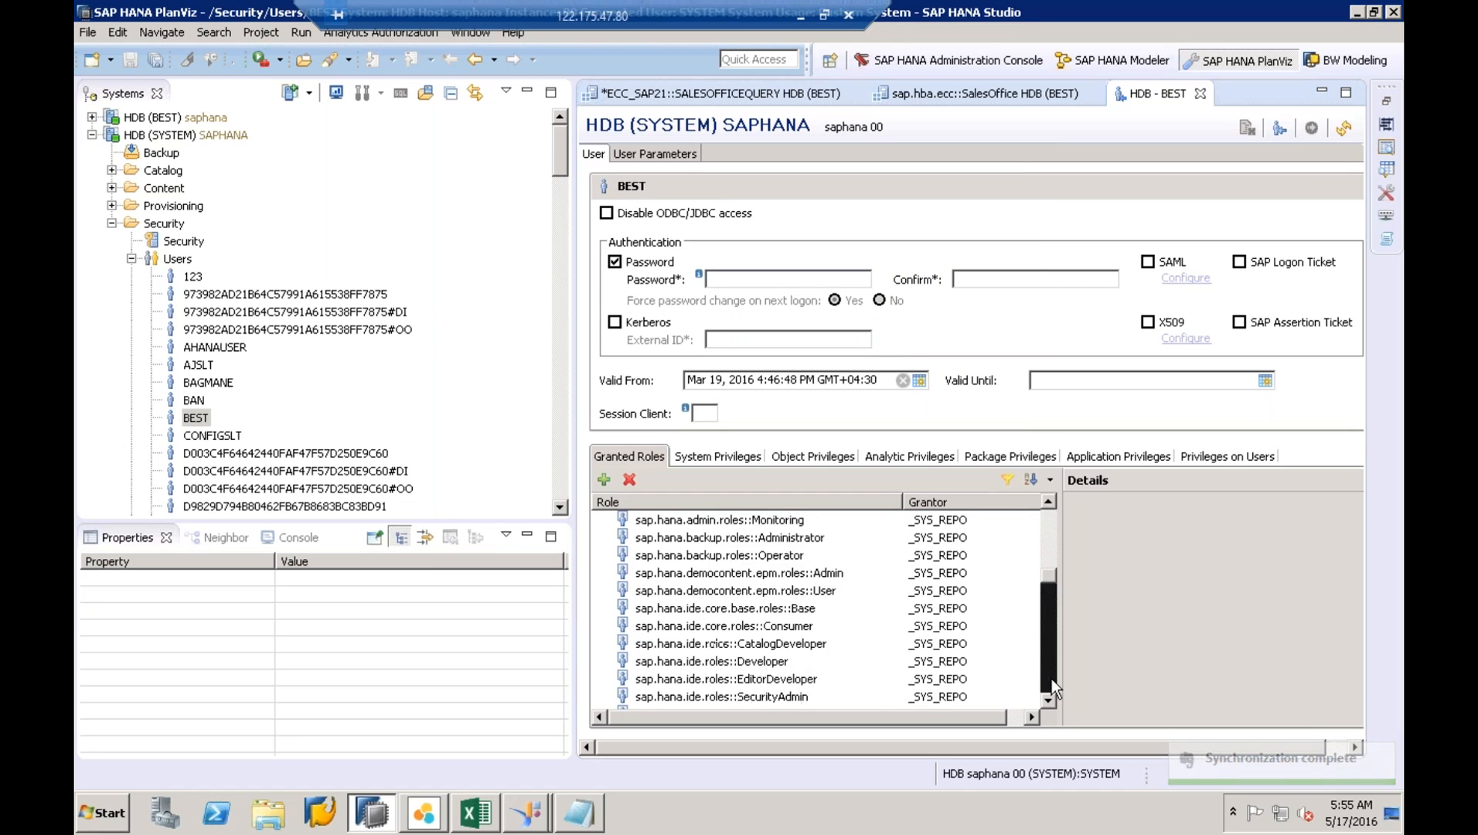
scroll(1051, 679, down, 5)
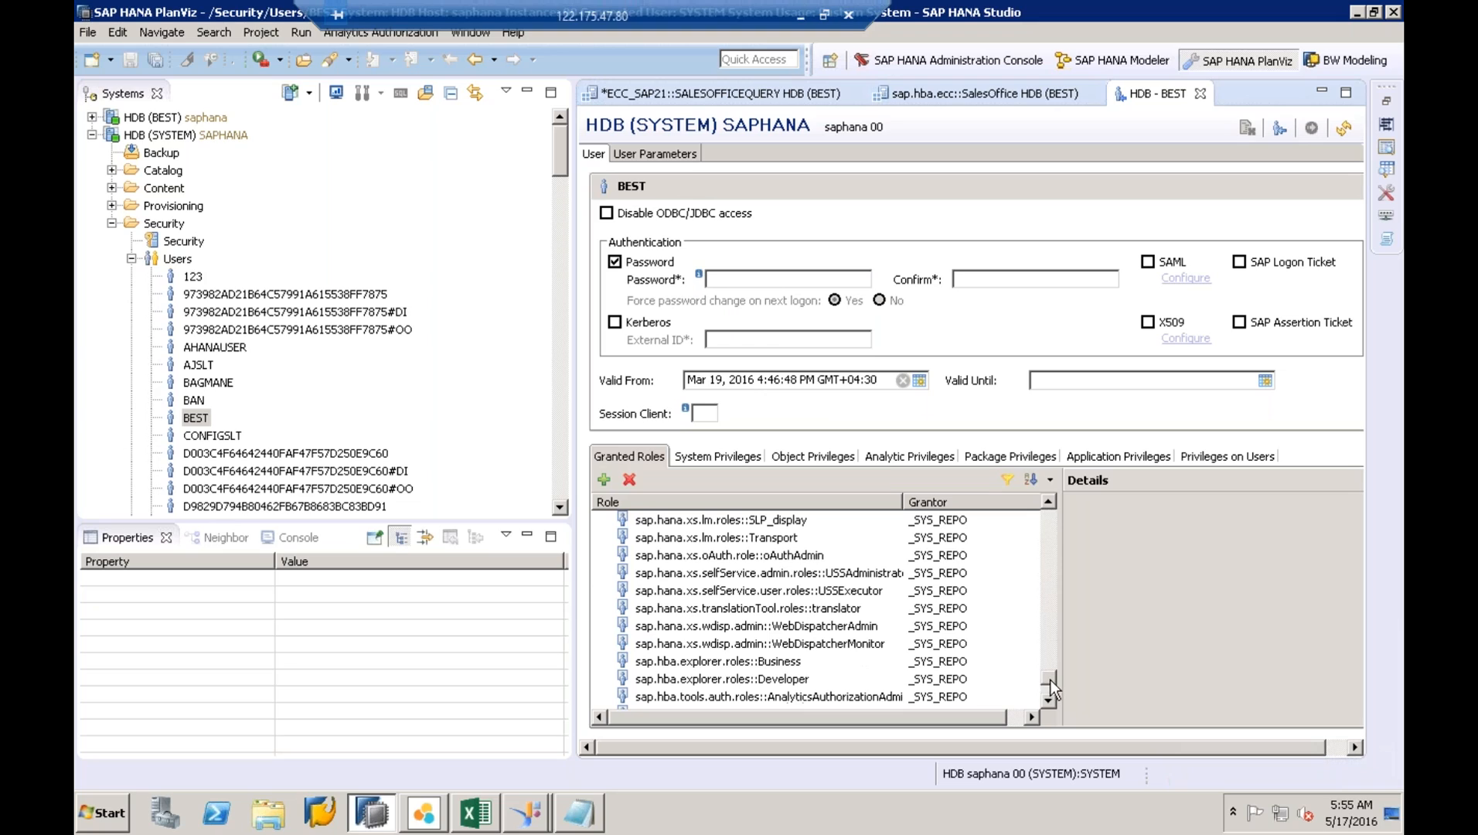
click(770, 679)
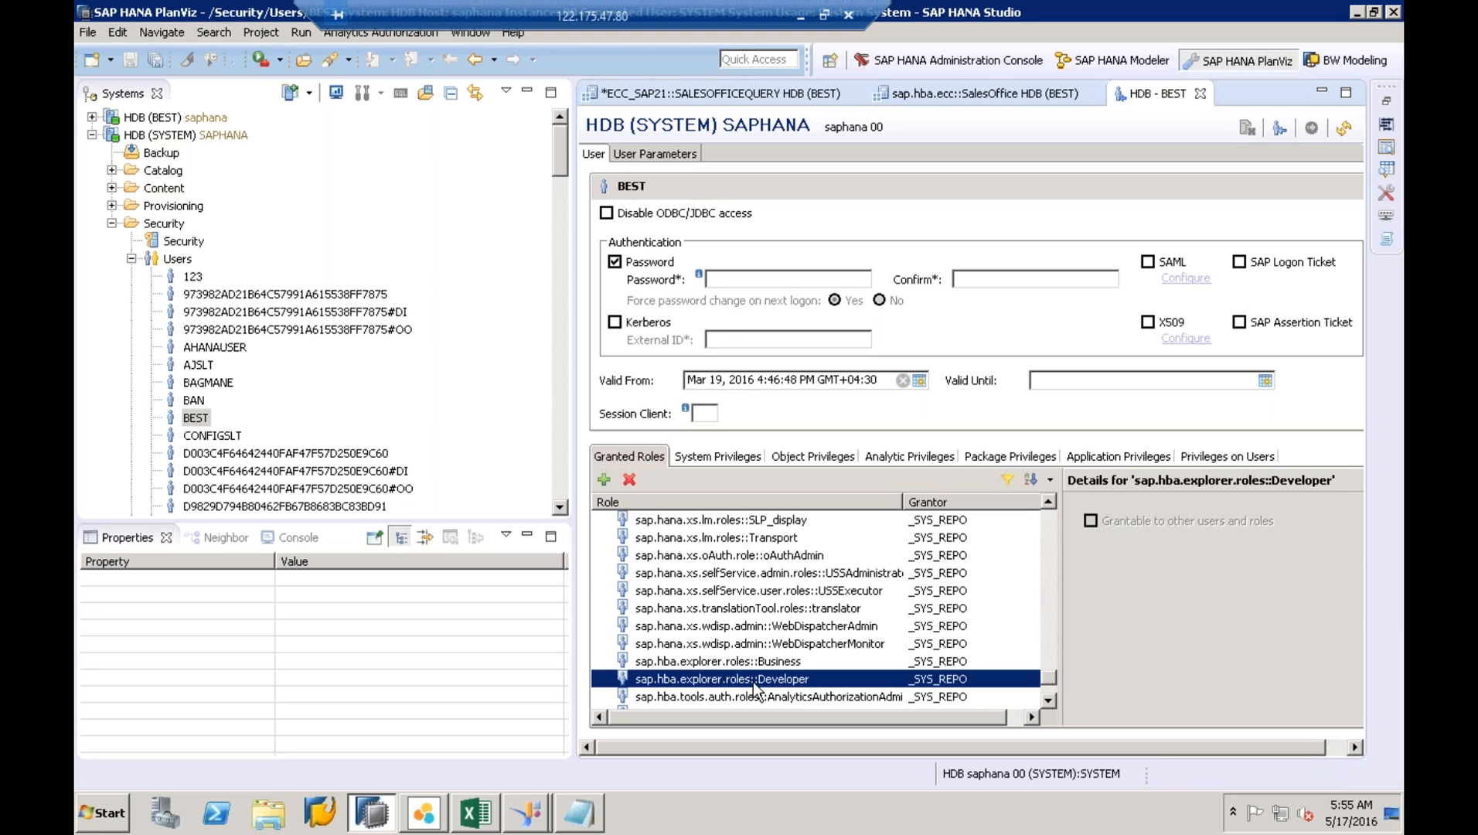
click(711, 663)
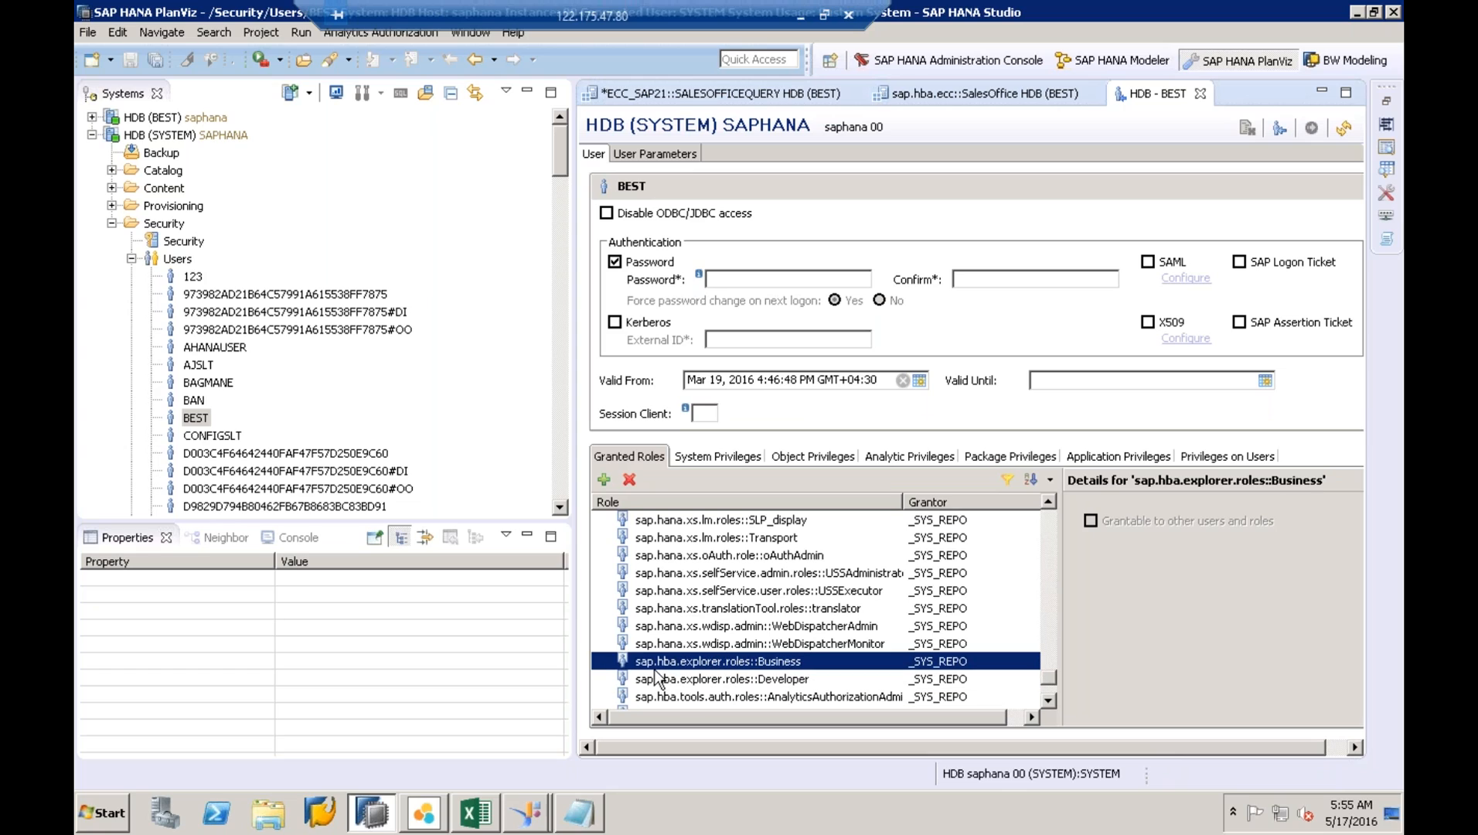
click(789, 680)
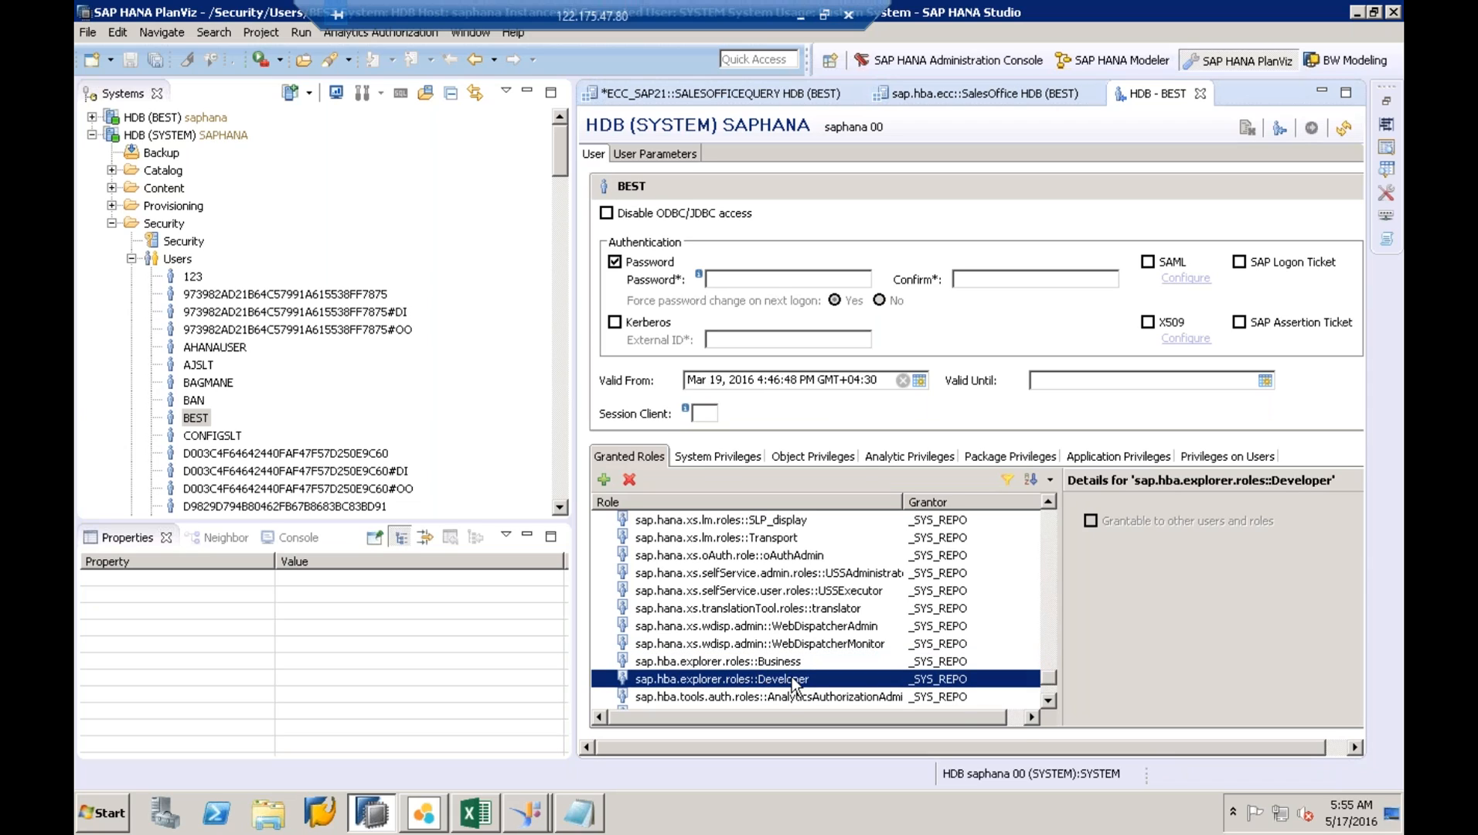
click(1049, 699)
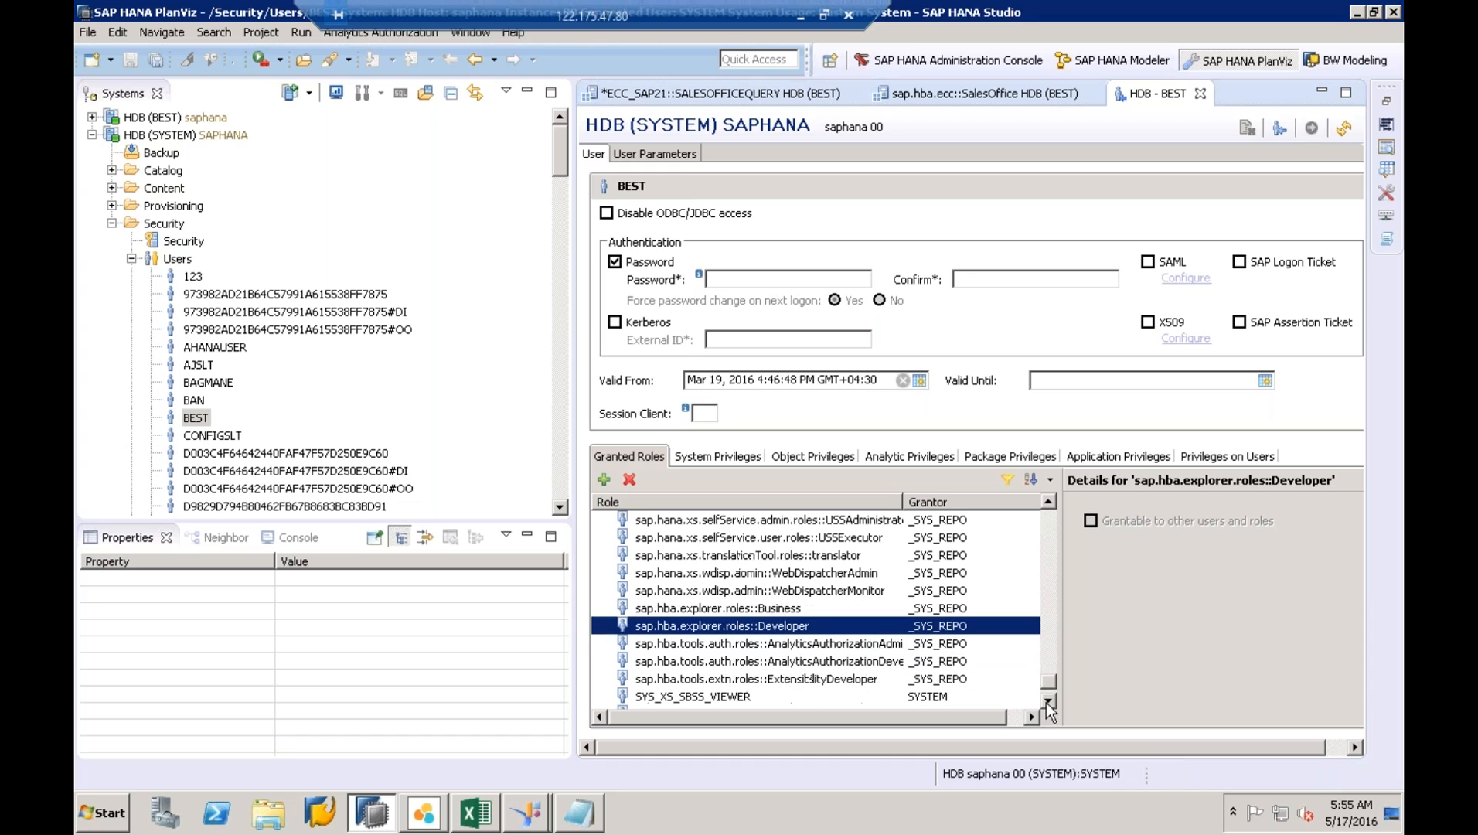
click(1049, 700)
click(777, 648)
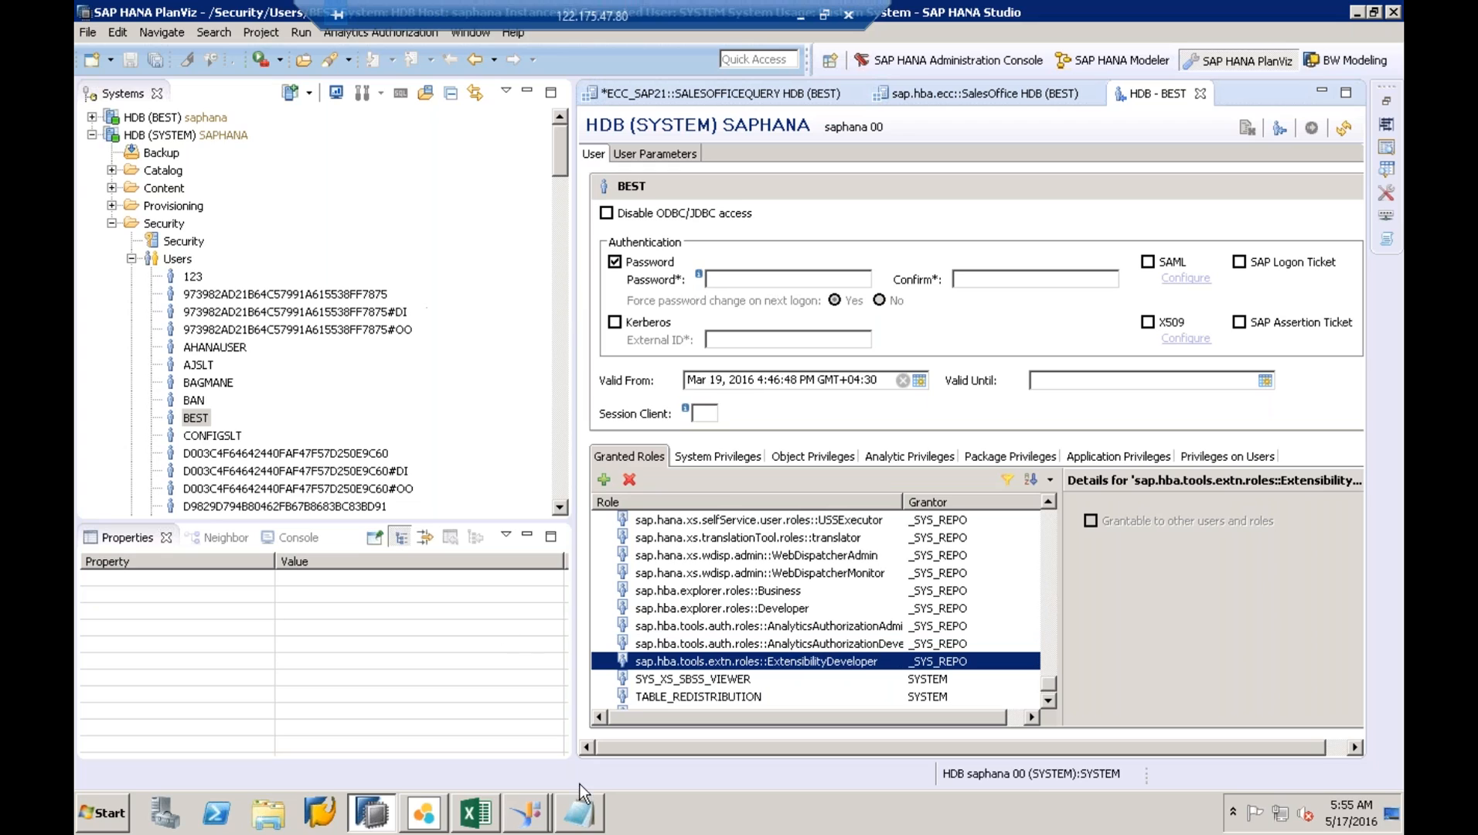
- Launch a new Notepad window and move it down and to the right
click(104, 816)
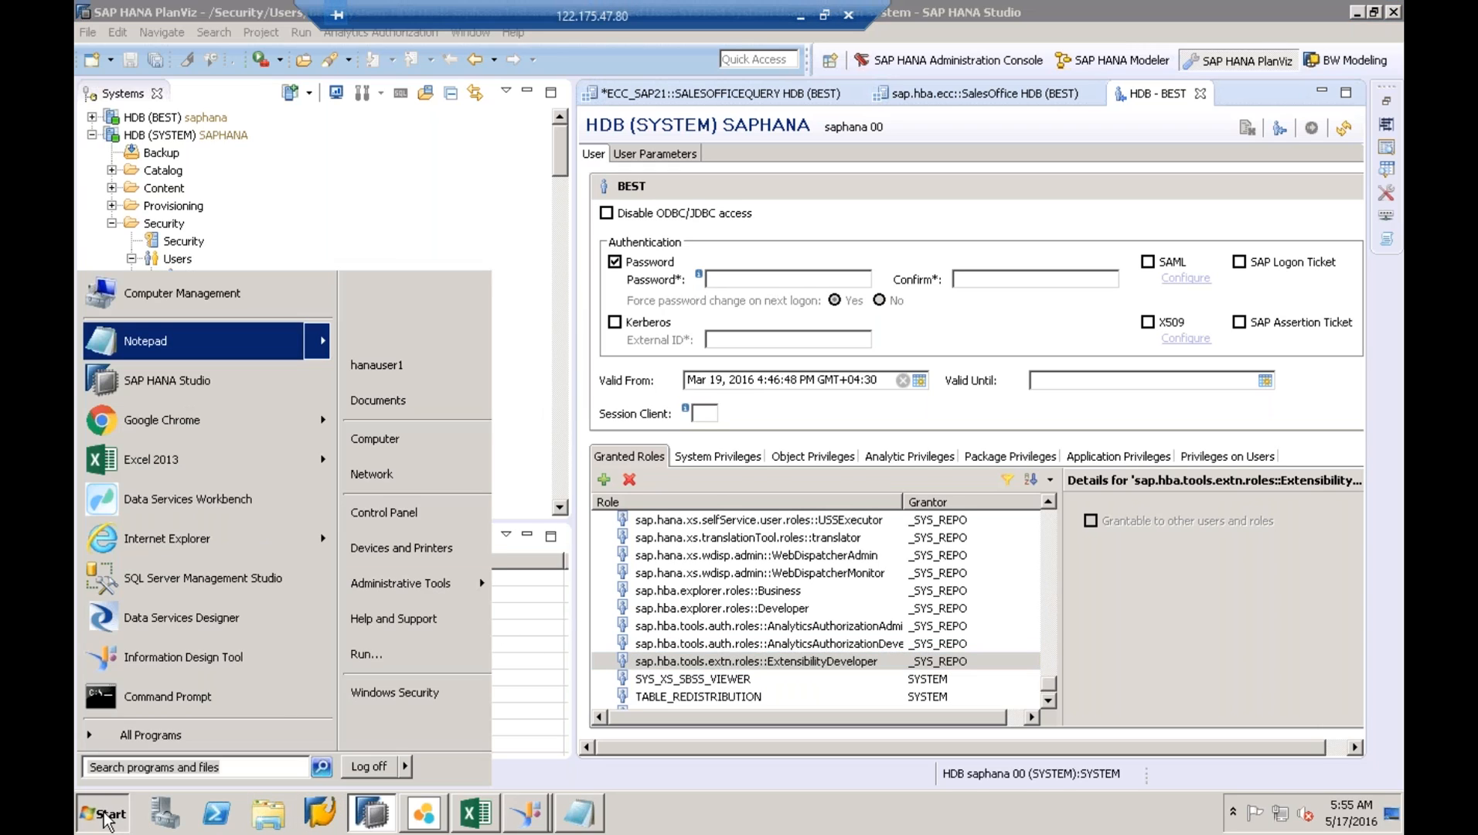
click(164, 360)
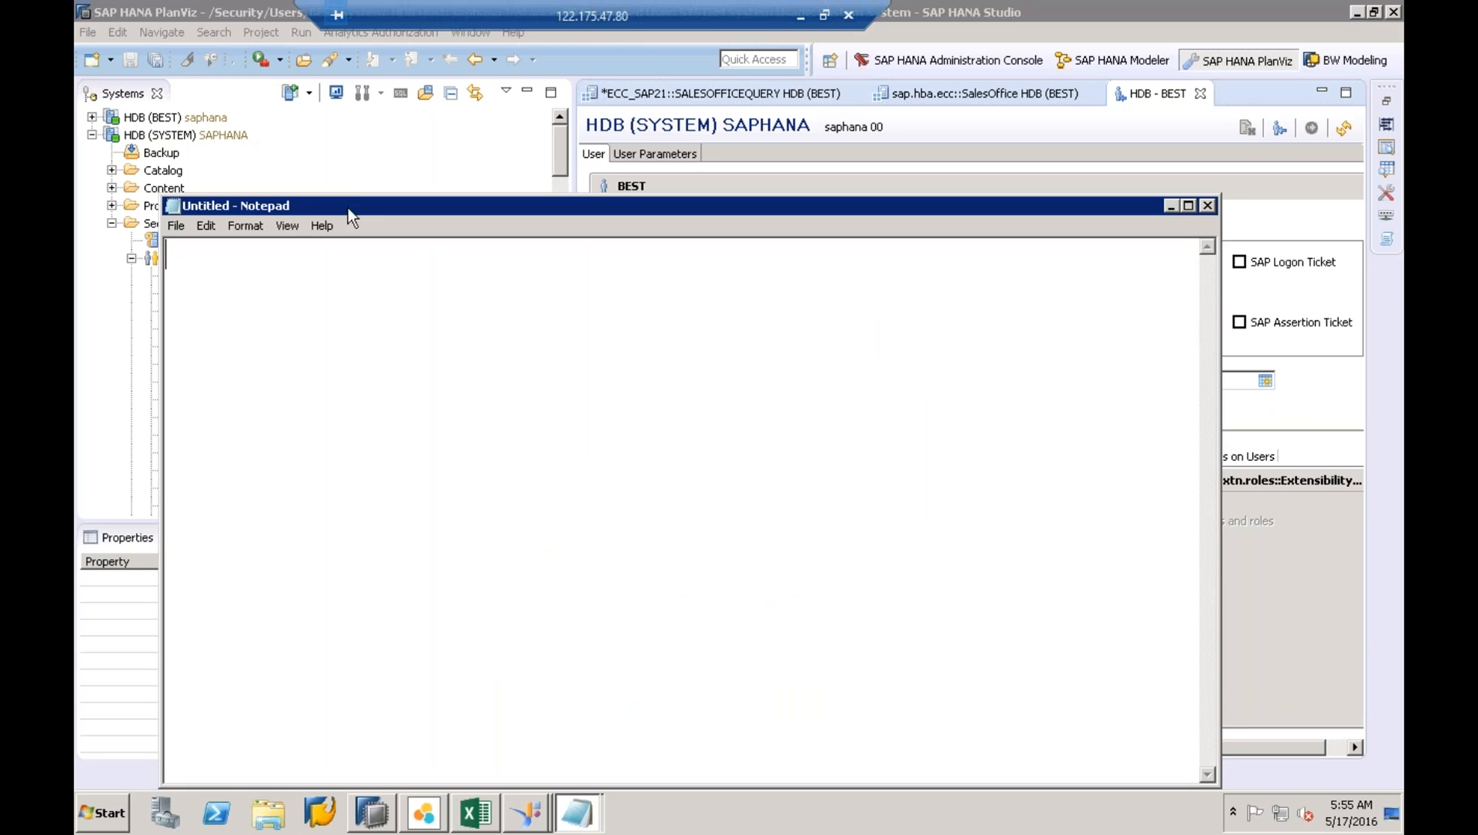
drag(361, 214, 565, 246)
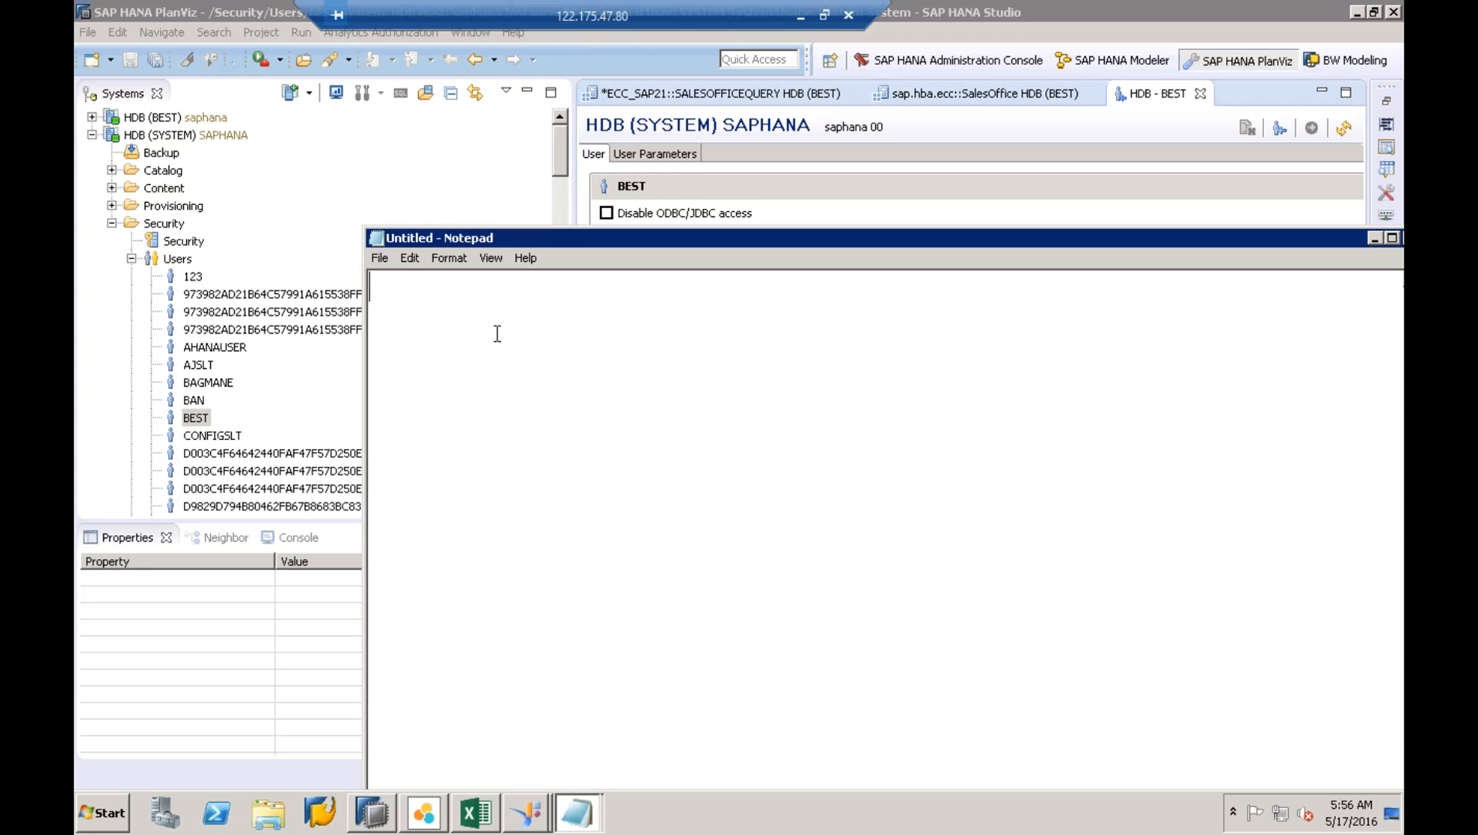
text(http)
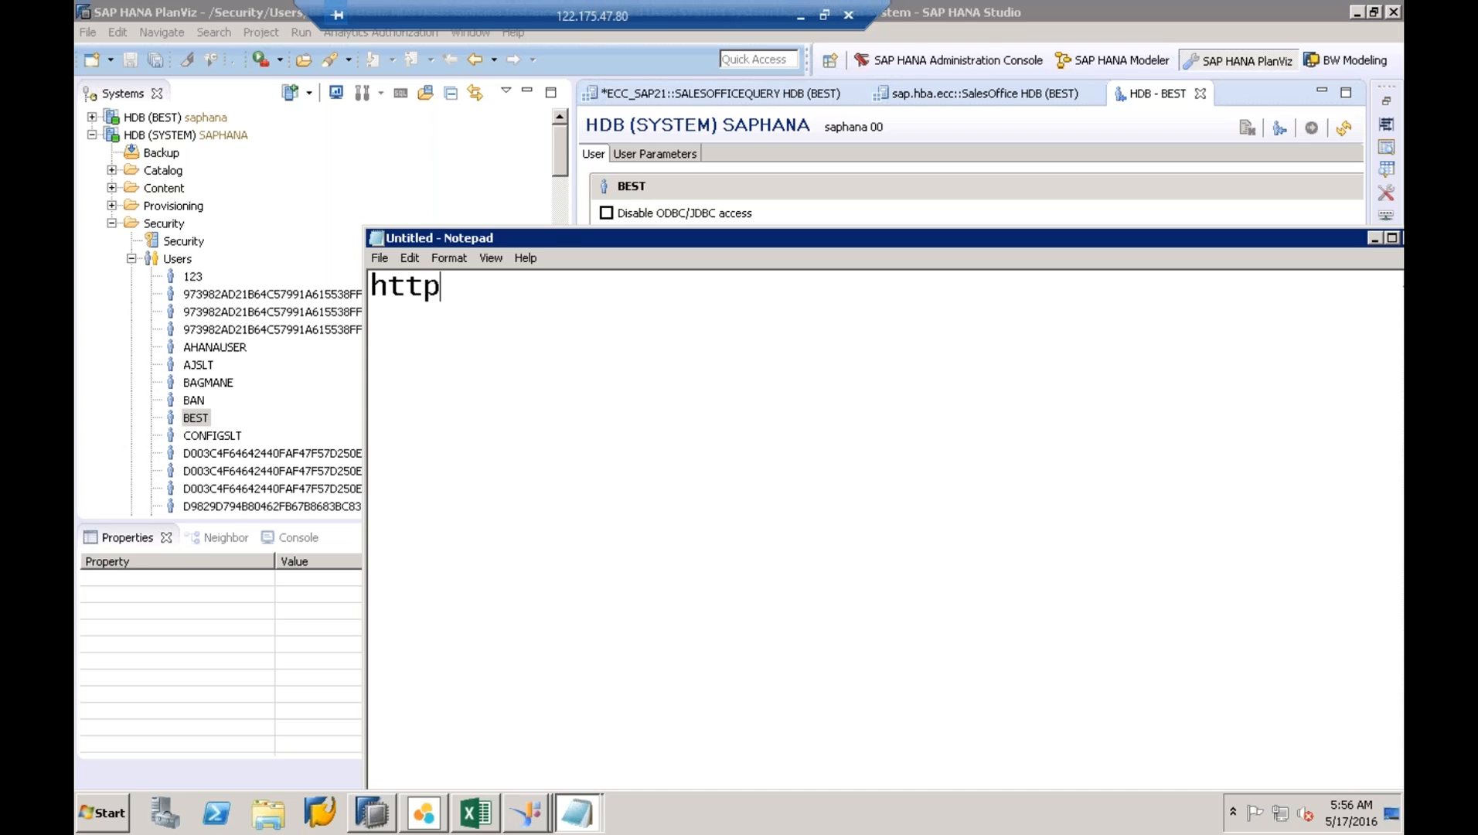
text(://saph)
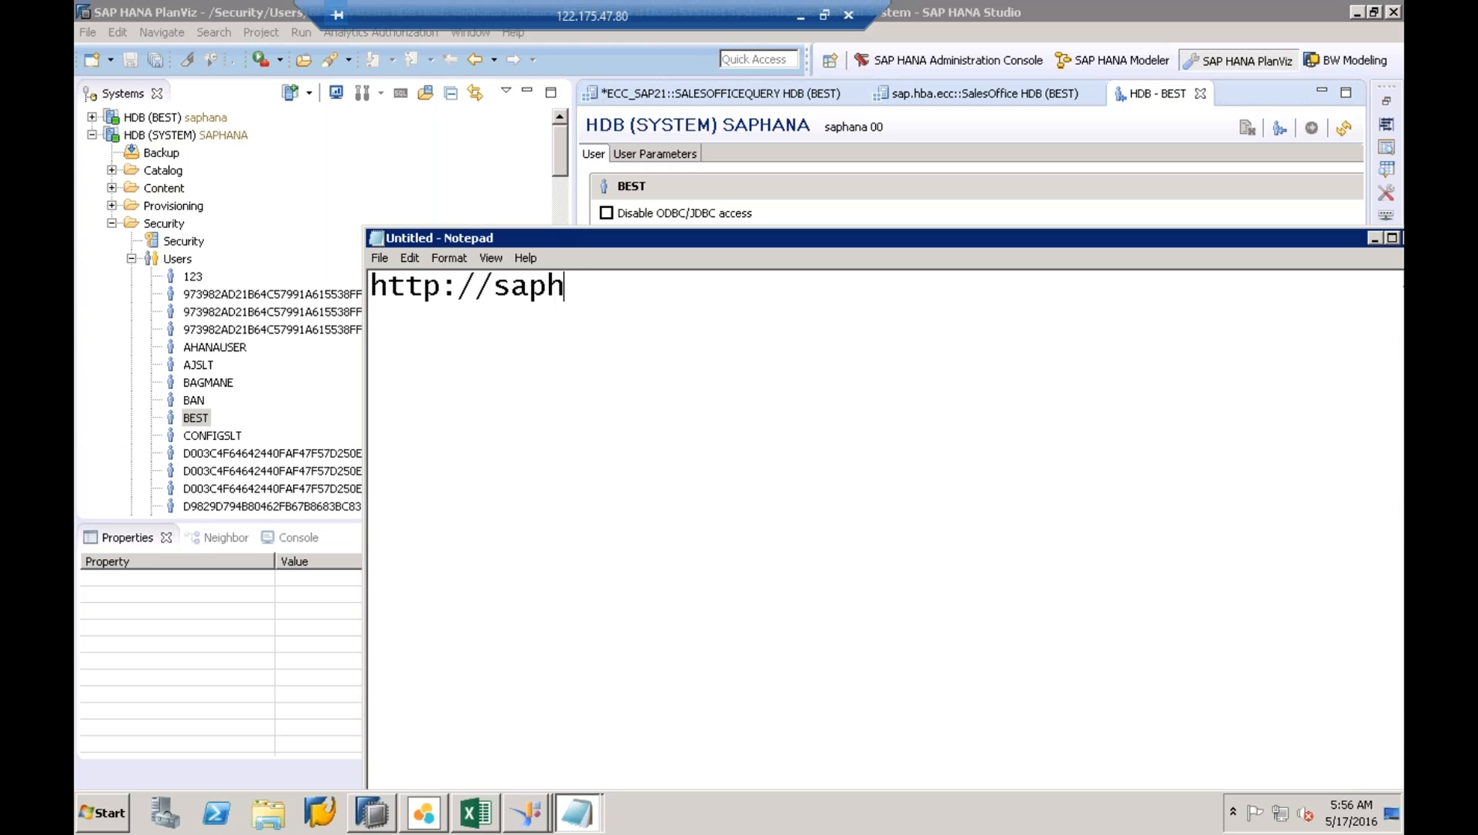
text(ana:8000)
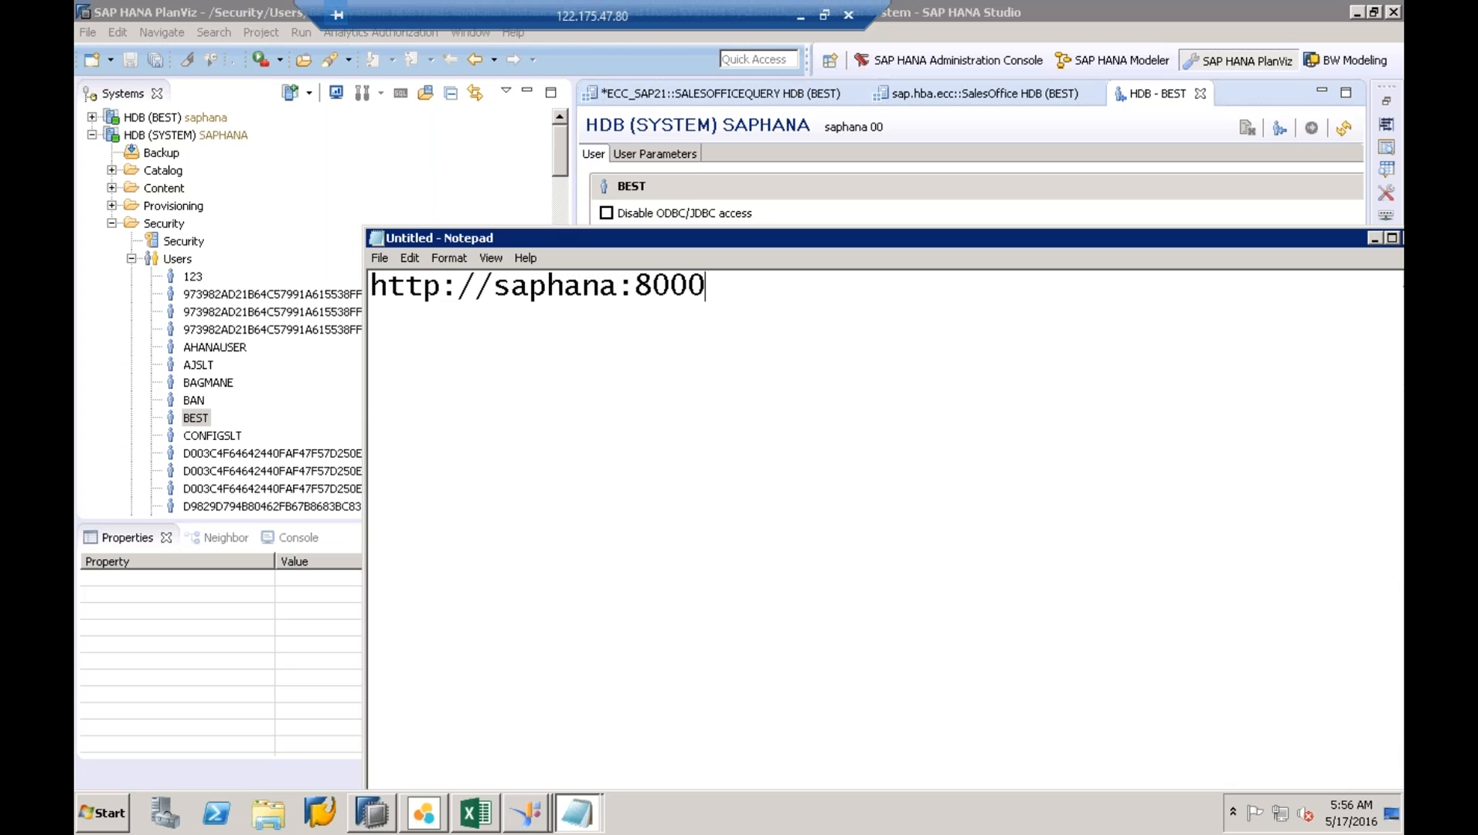
key(BackSpace)
key(BackSpace)
text(00/sap/hb)
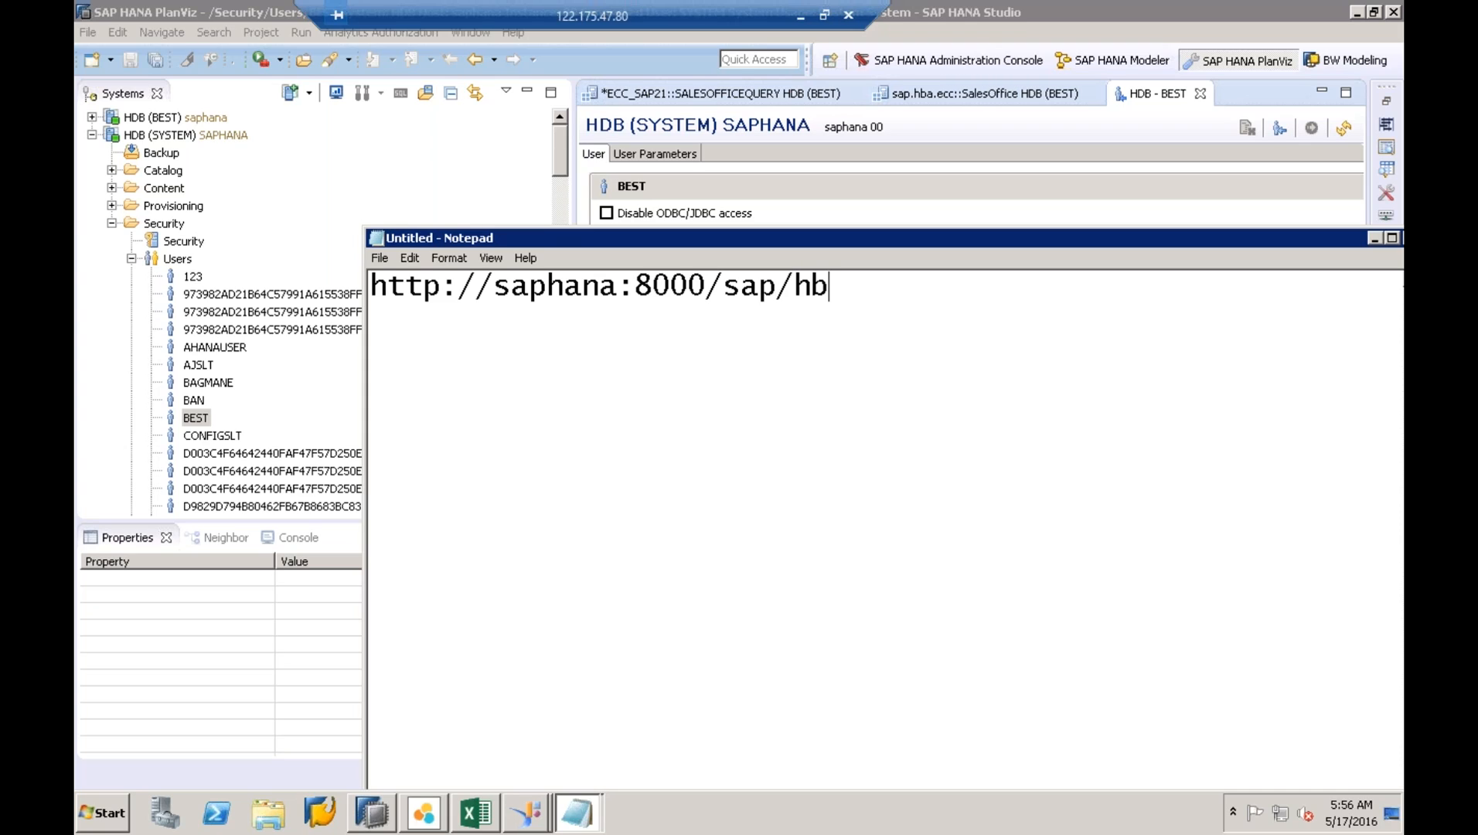
text(a/tools)
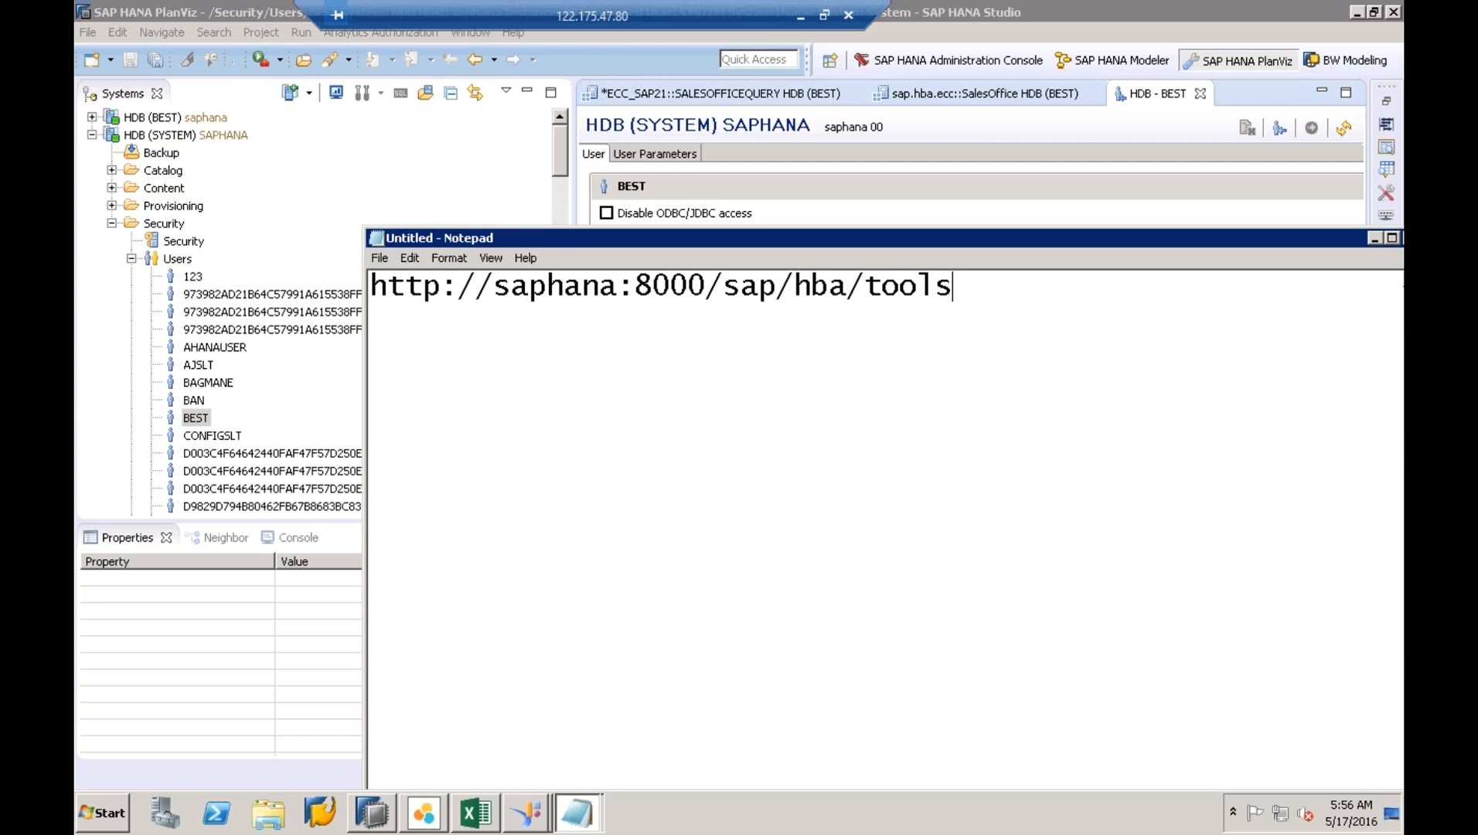
text(/extn)
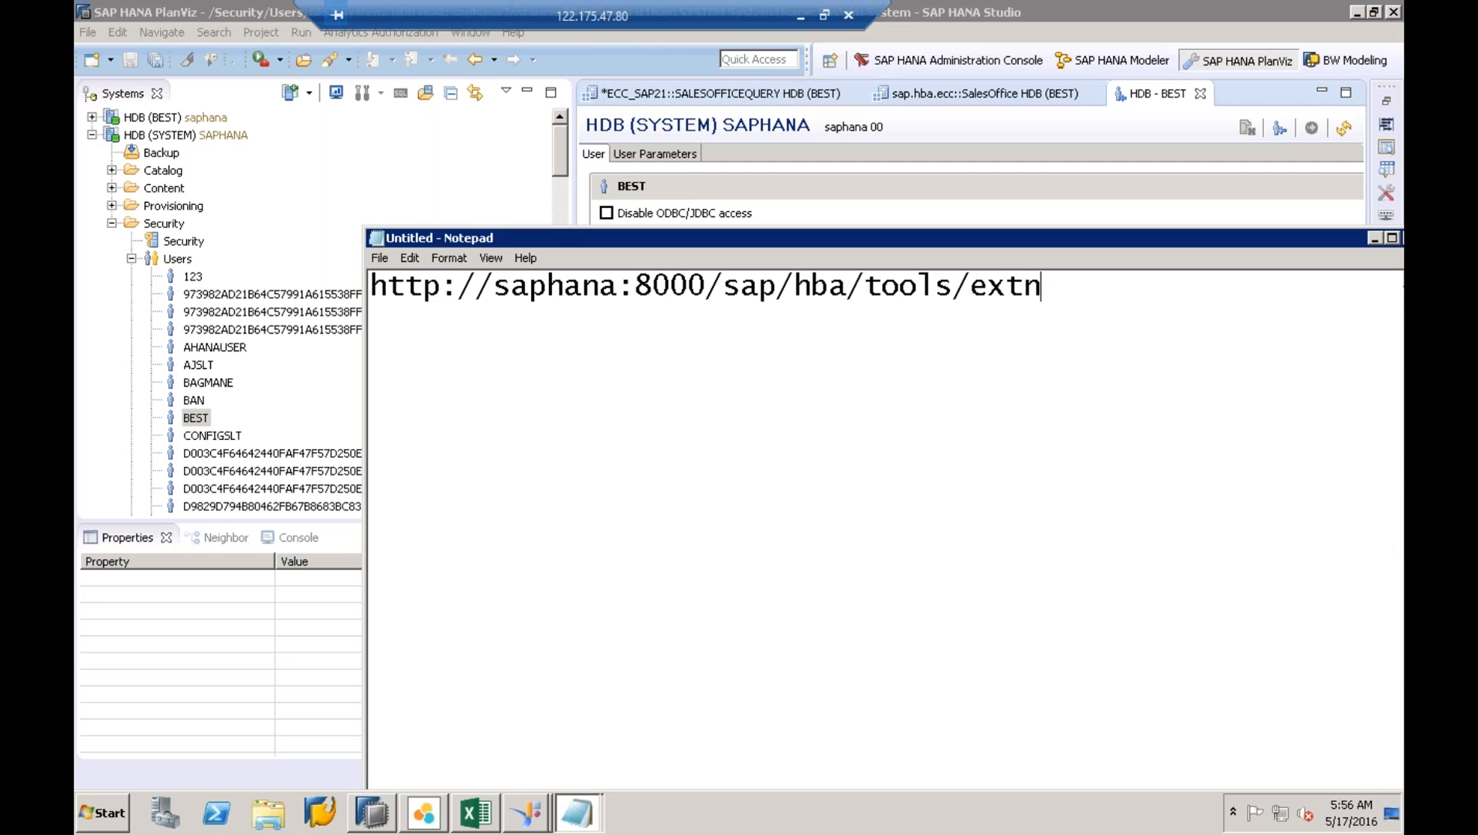
drag(1042, 287, 320, 291)
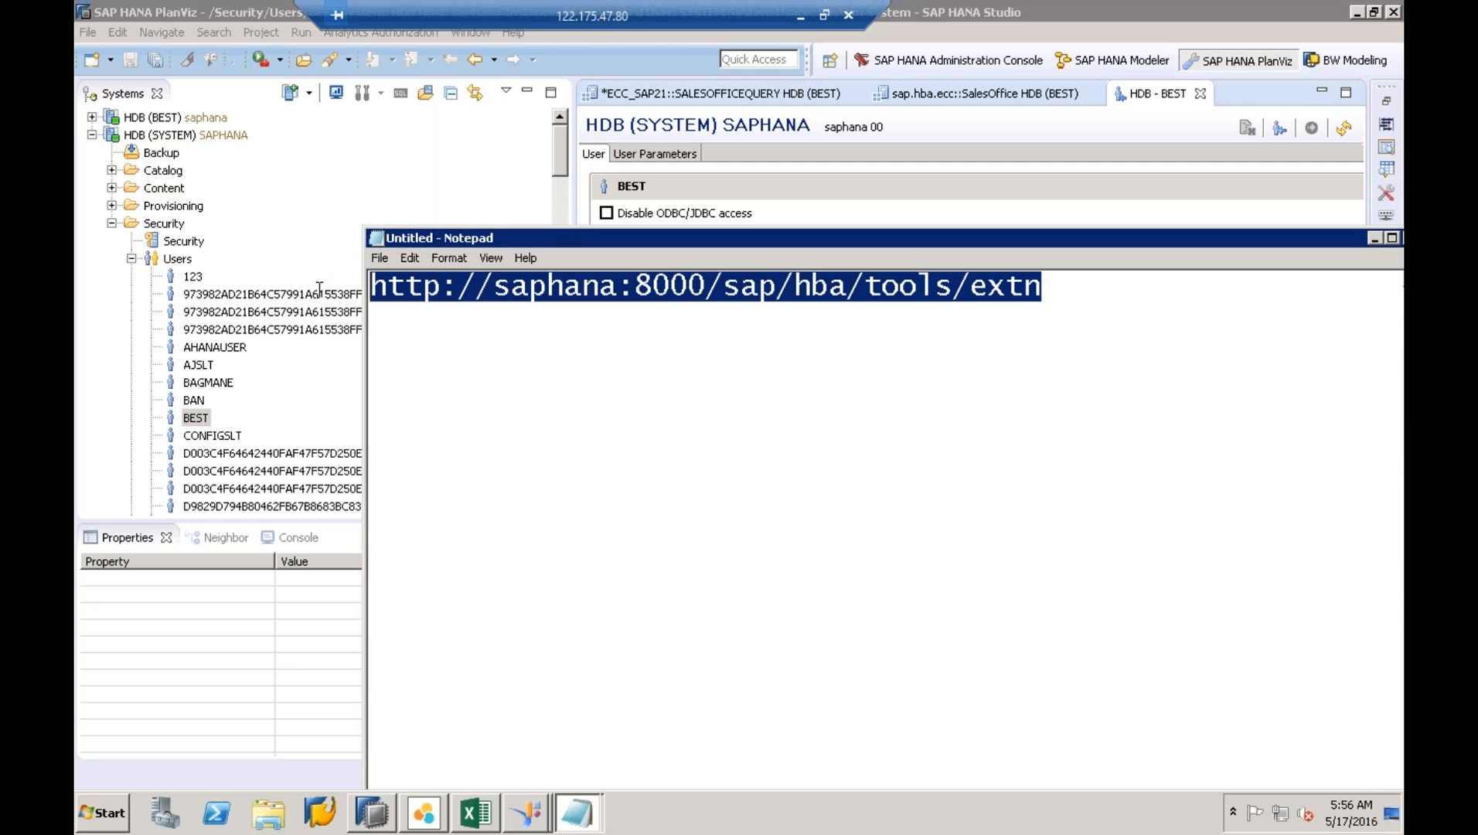
right_click(497, 290)
click(548, 332)
click(1374, 239)
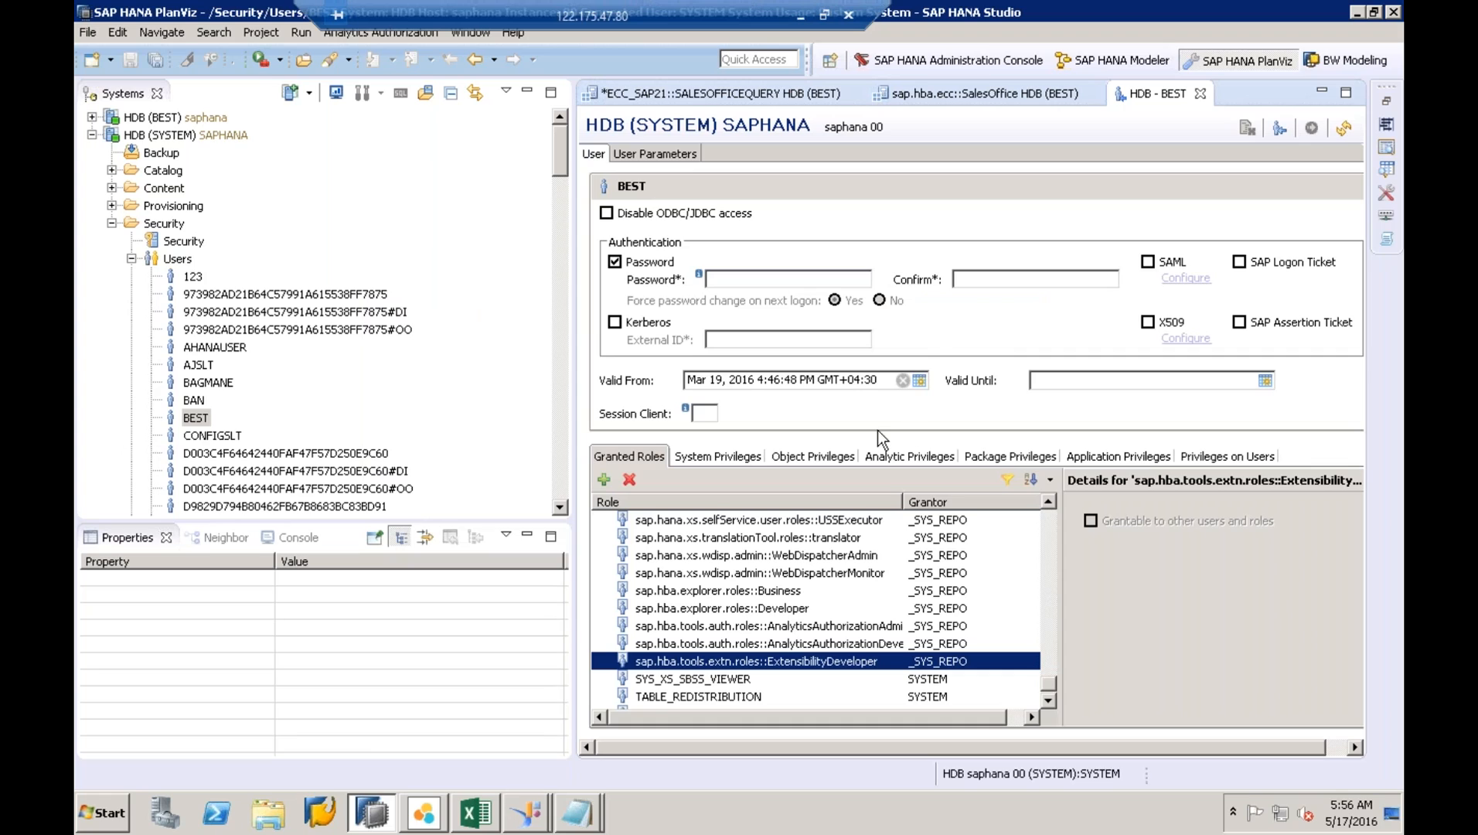
drag(539, 11, 941, 37)
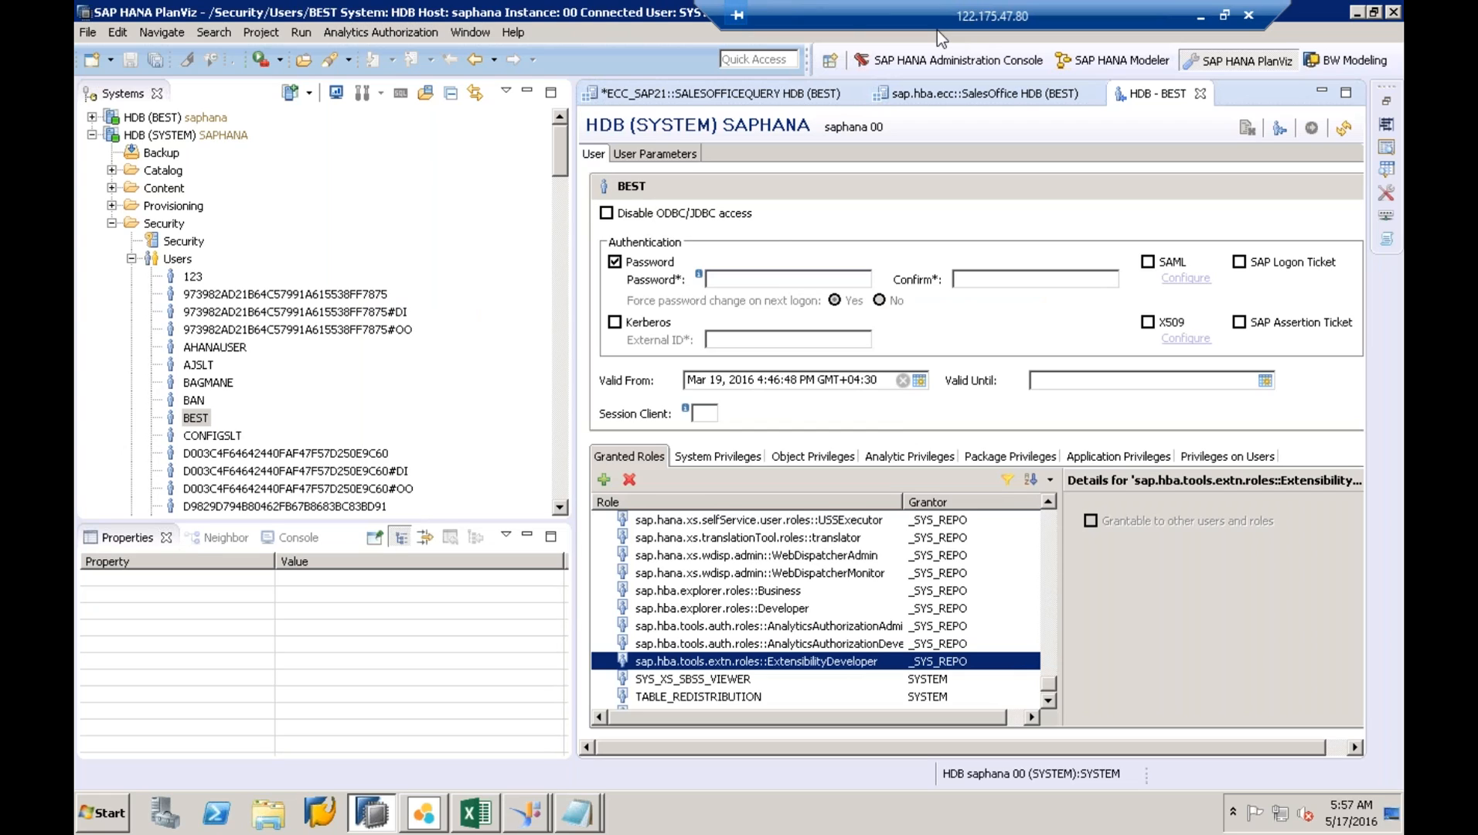
click(515, 33)
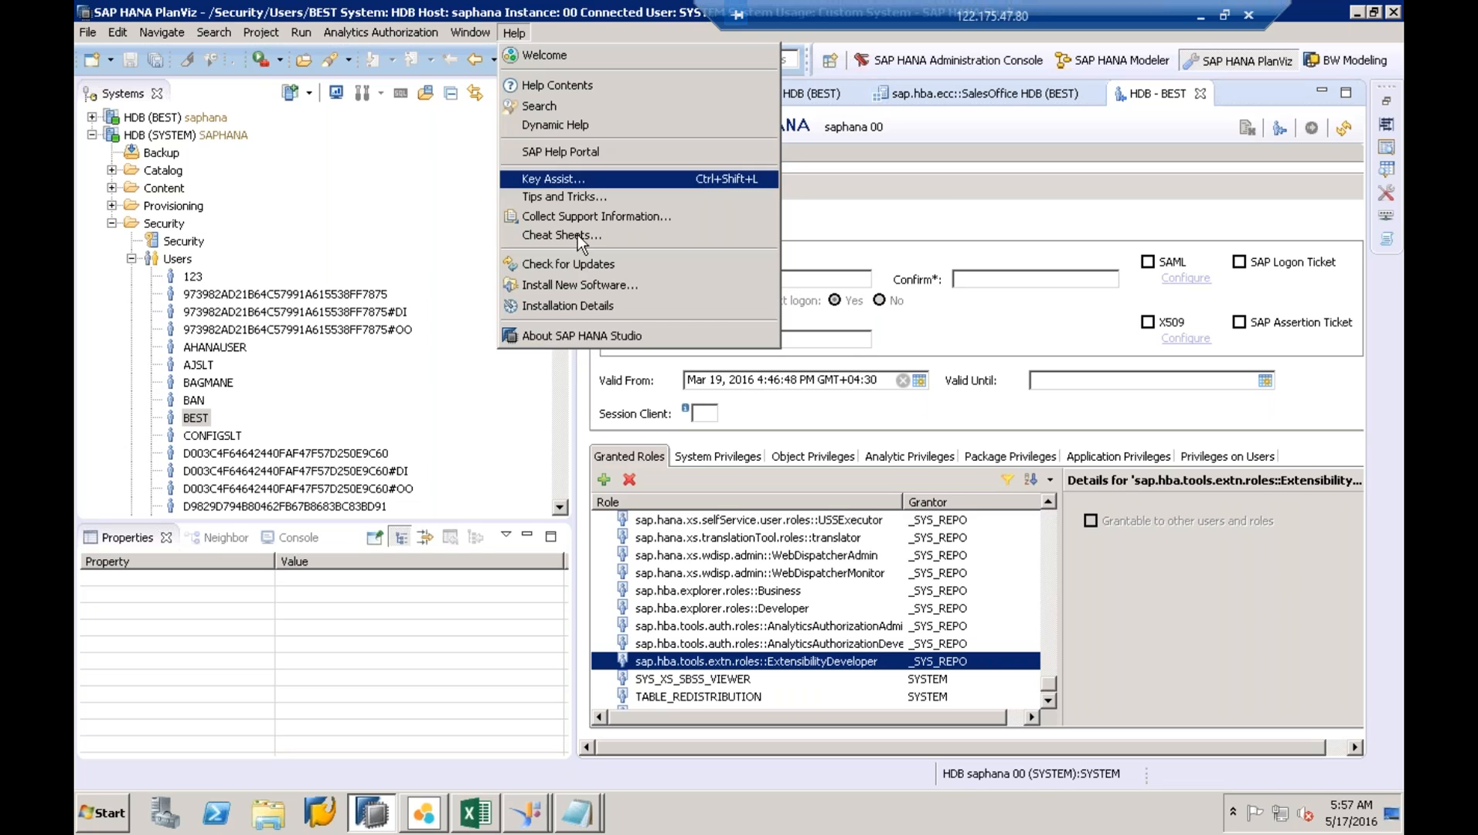
click(583, 291)
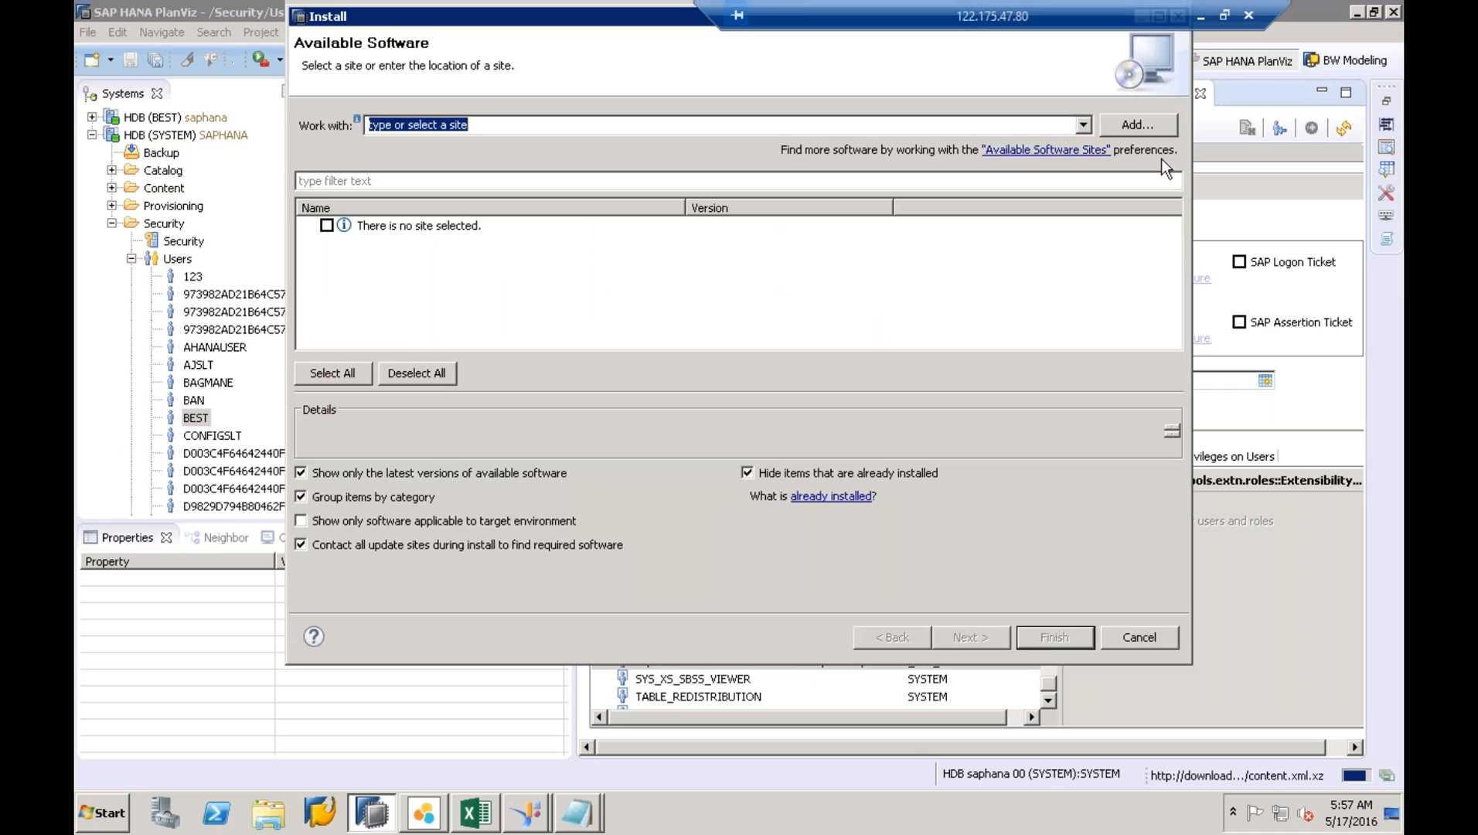
click(1138, 126)
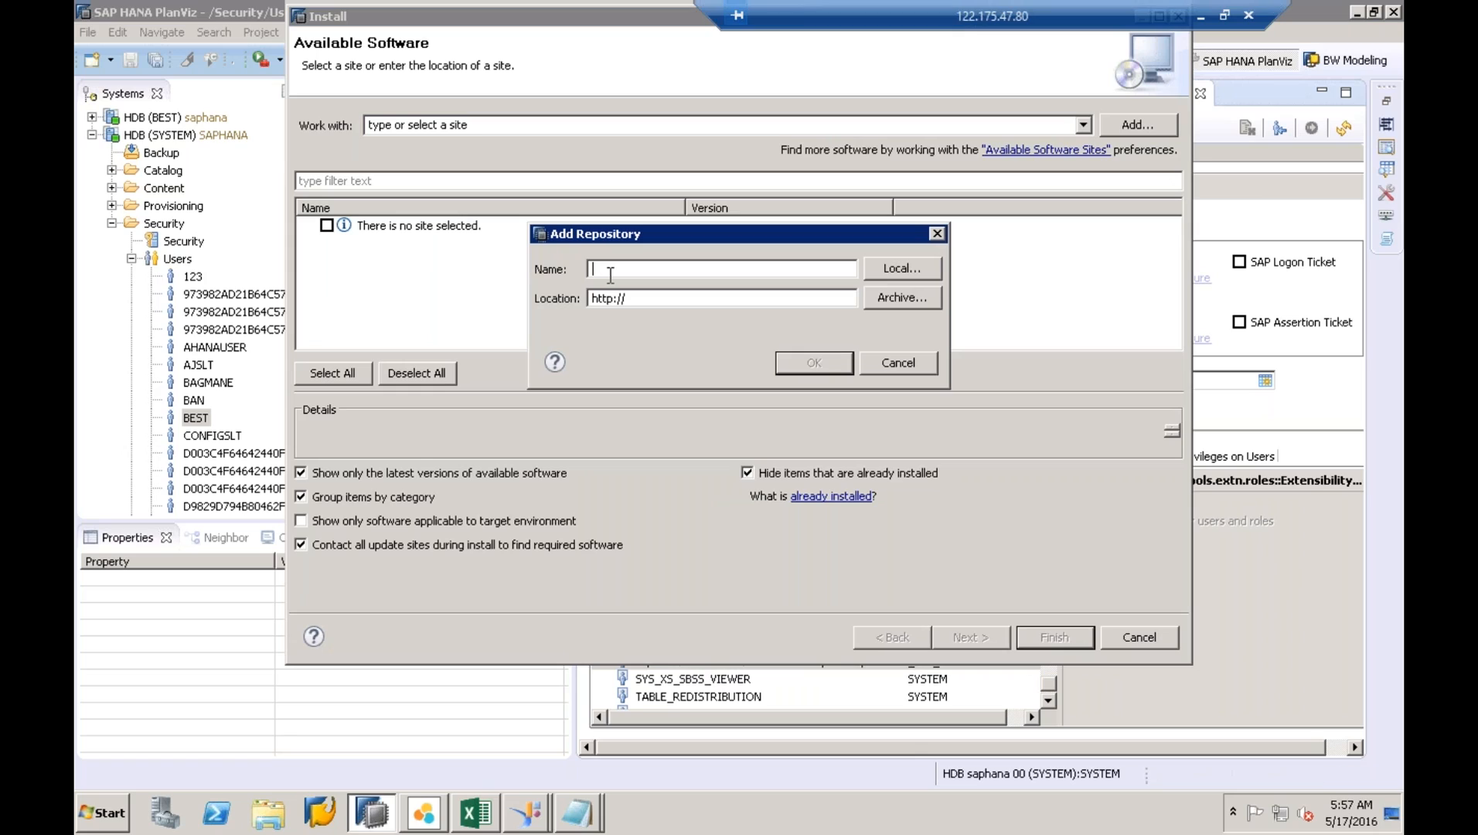
text(EXTENSIBILITY)
key(BackSpace)
key(BackSpace)
key(BackSpace)
key(BackSpace)
key(BackSpace)
key(BackSpace)
key(BackSpace)
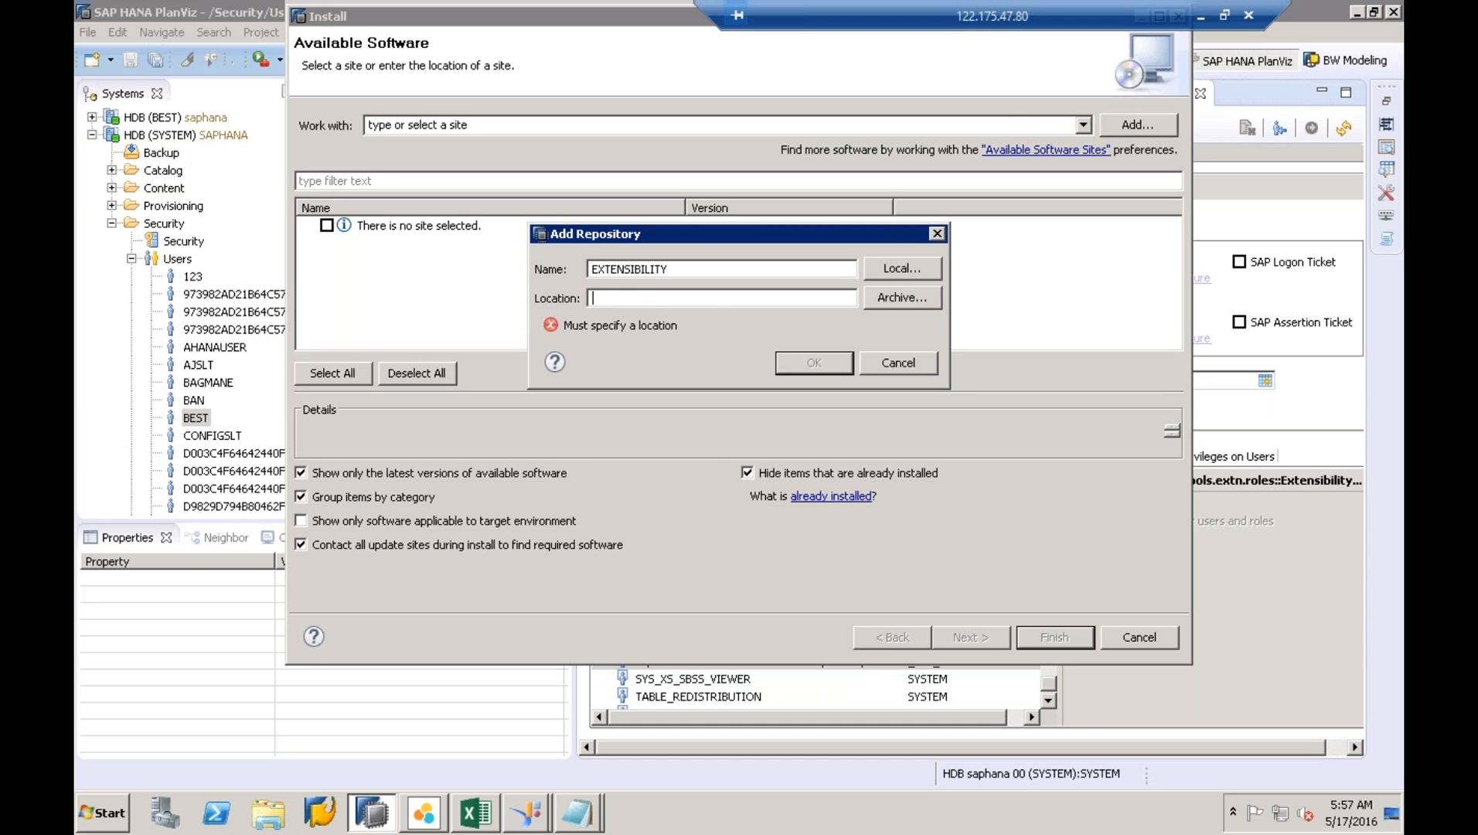
key(ctrl+v)
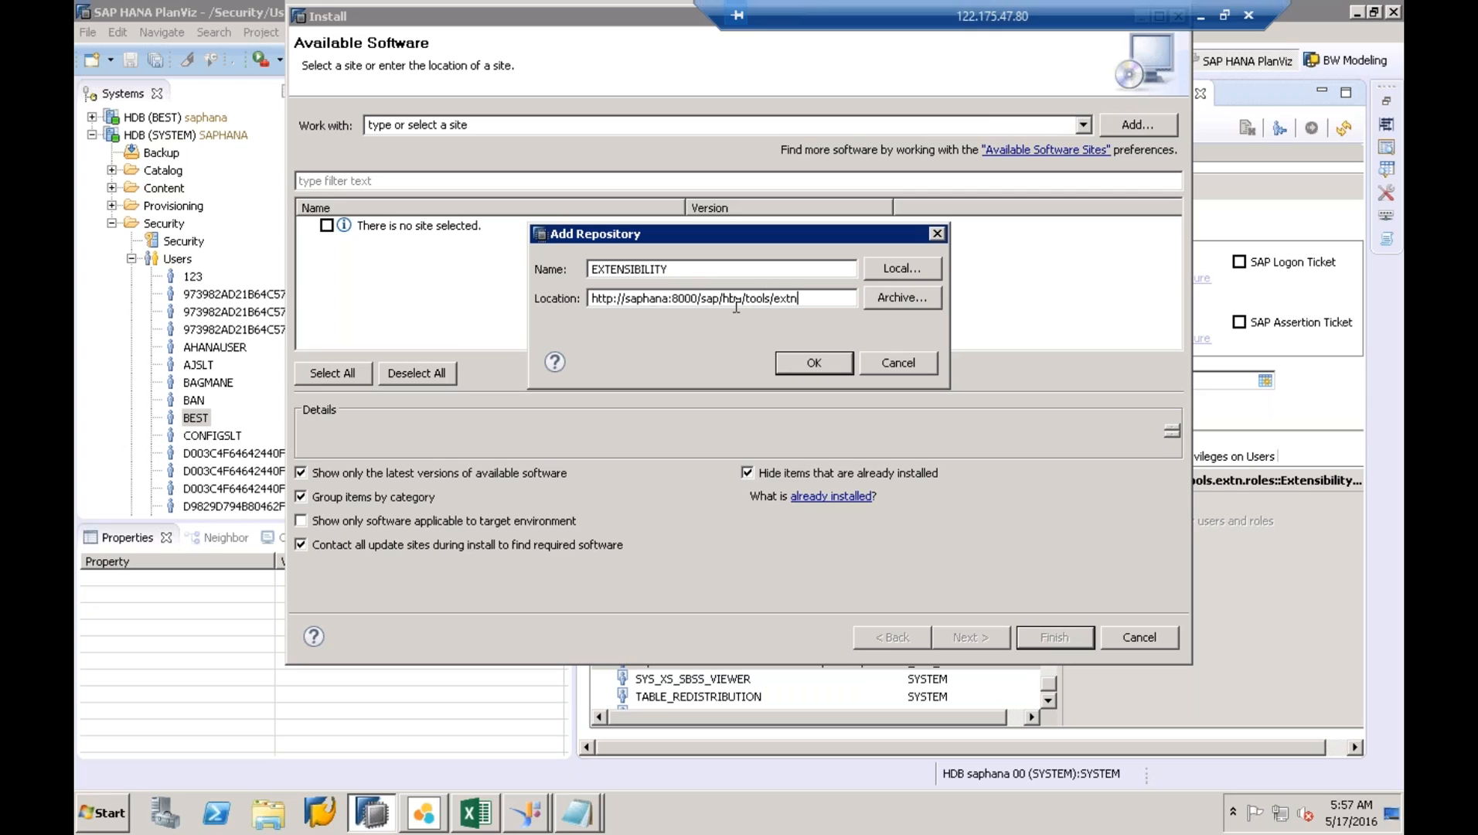
click(815, 363)
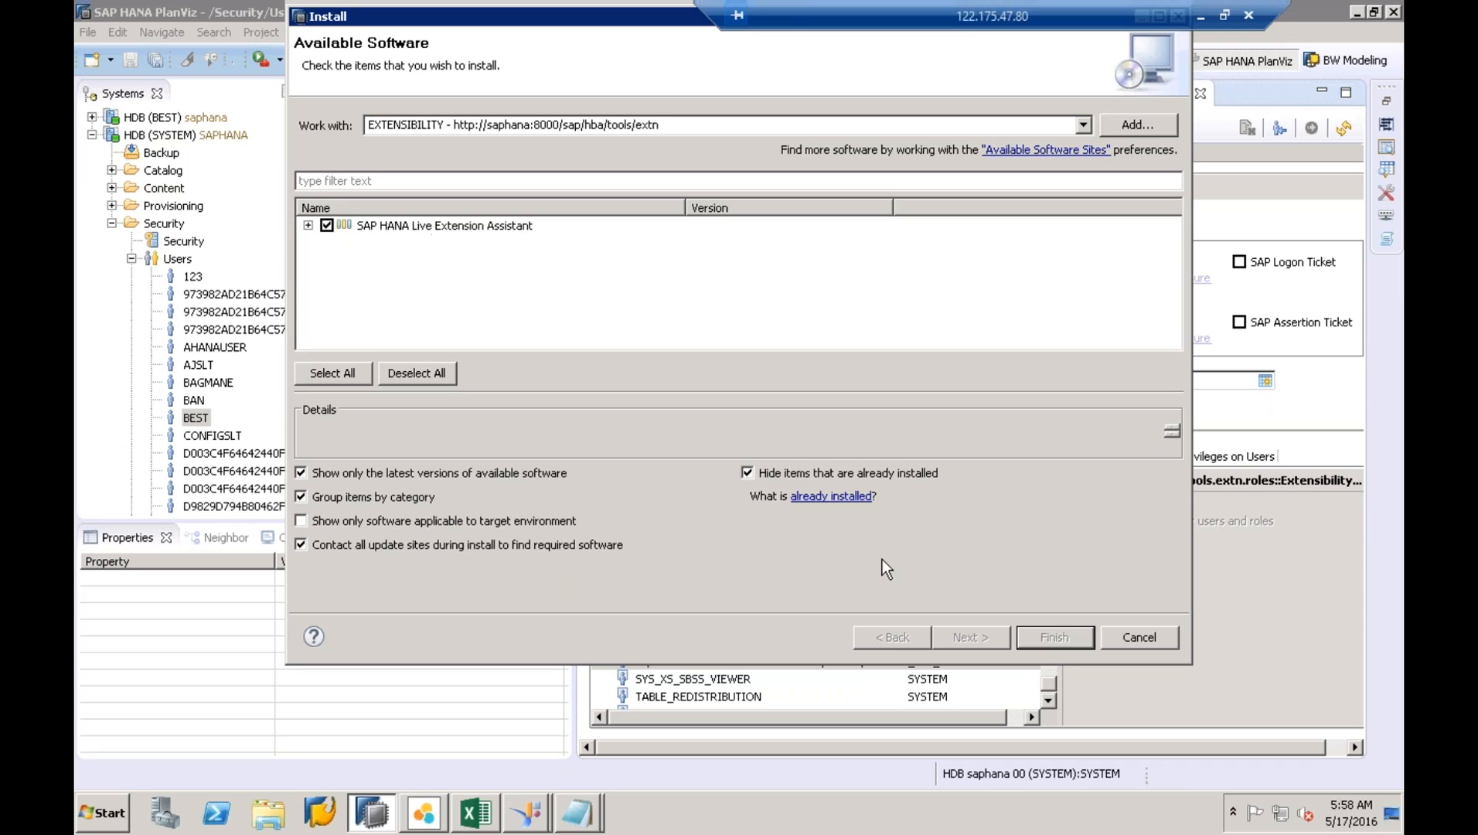
- Review SAP HANA Live Extension Assistant, leave it unticked, and cancel the installation
click(430, 229)
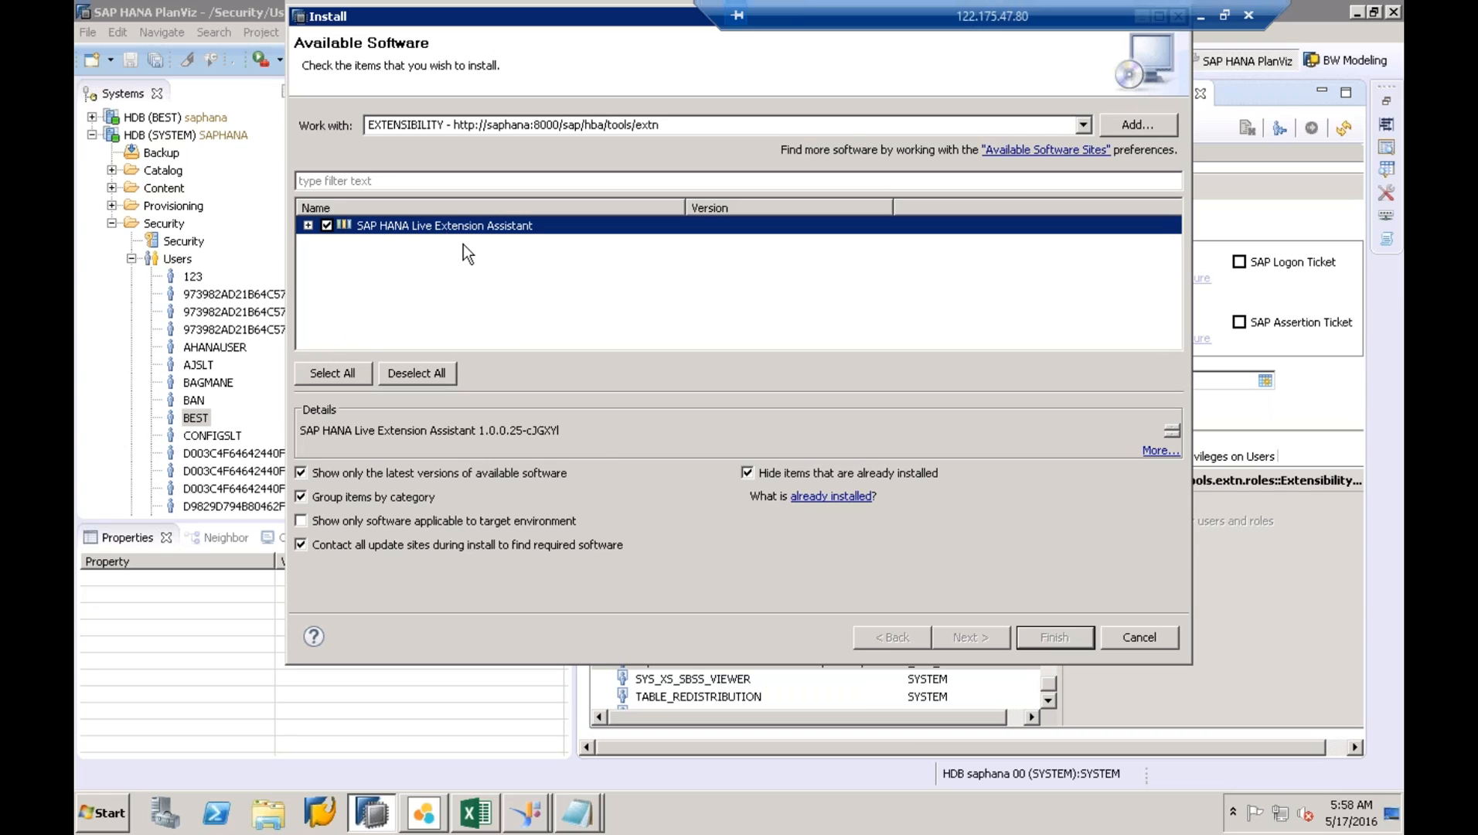
click(382, 529)
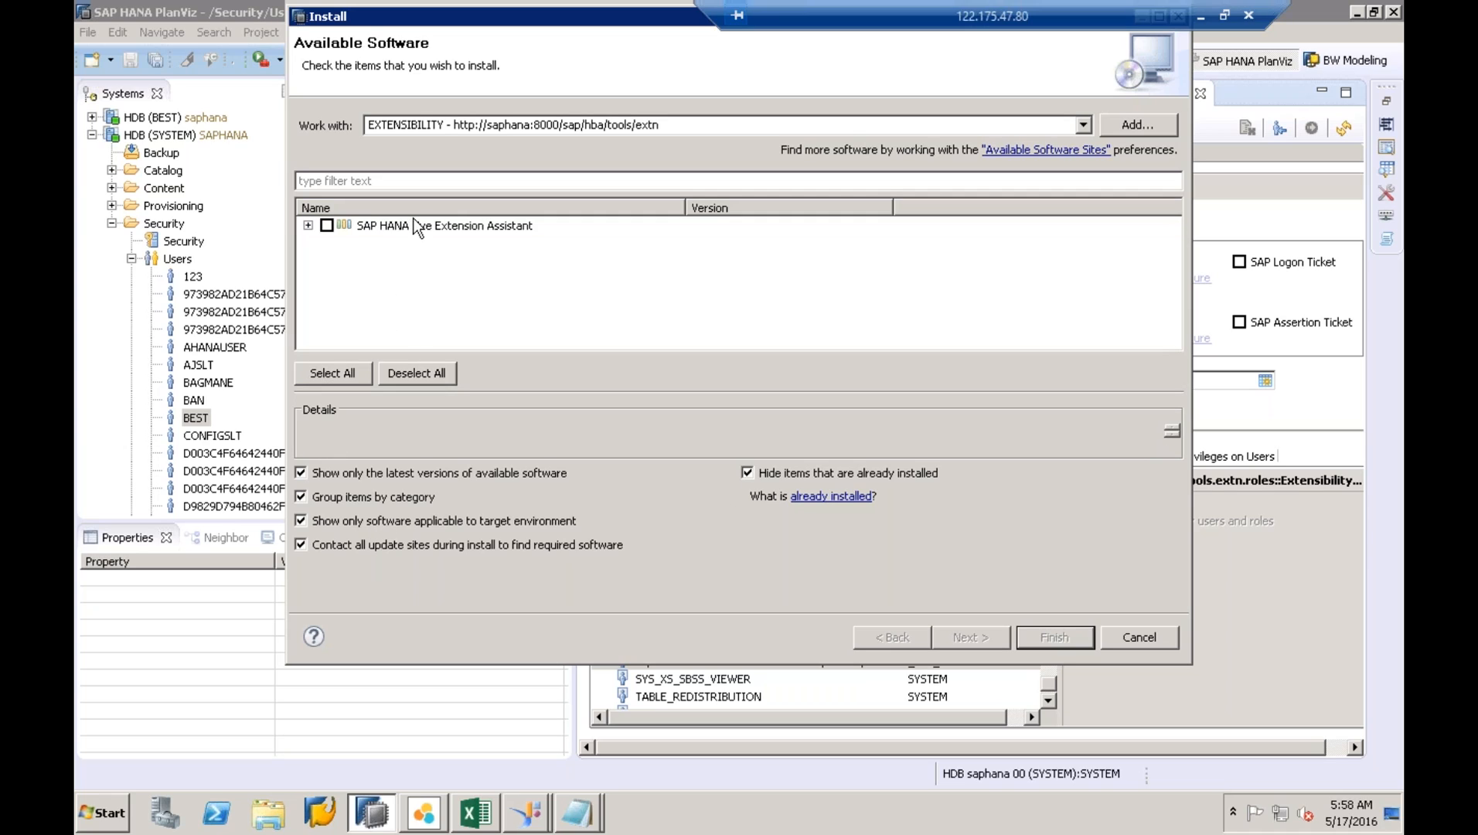
click(327, 225)
click(308, 225)
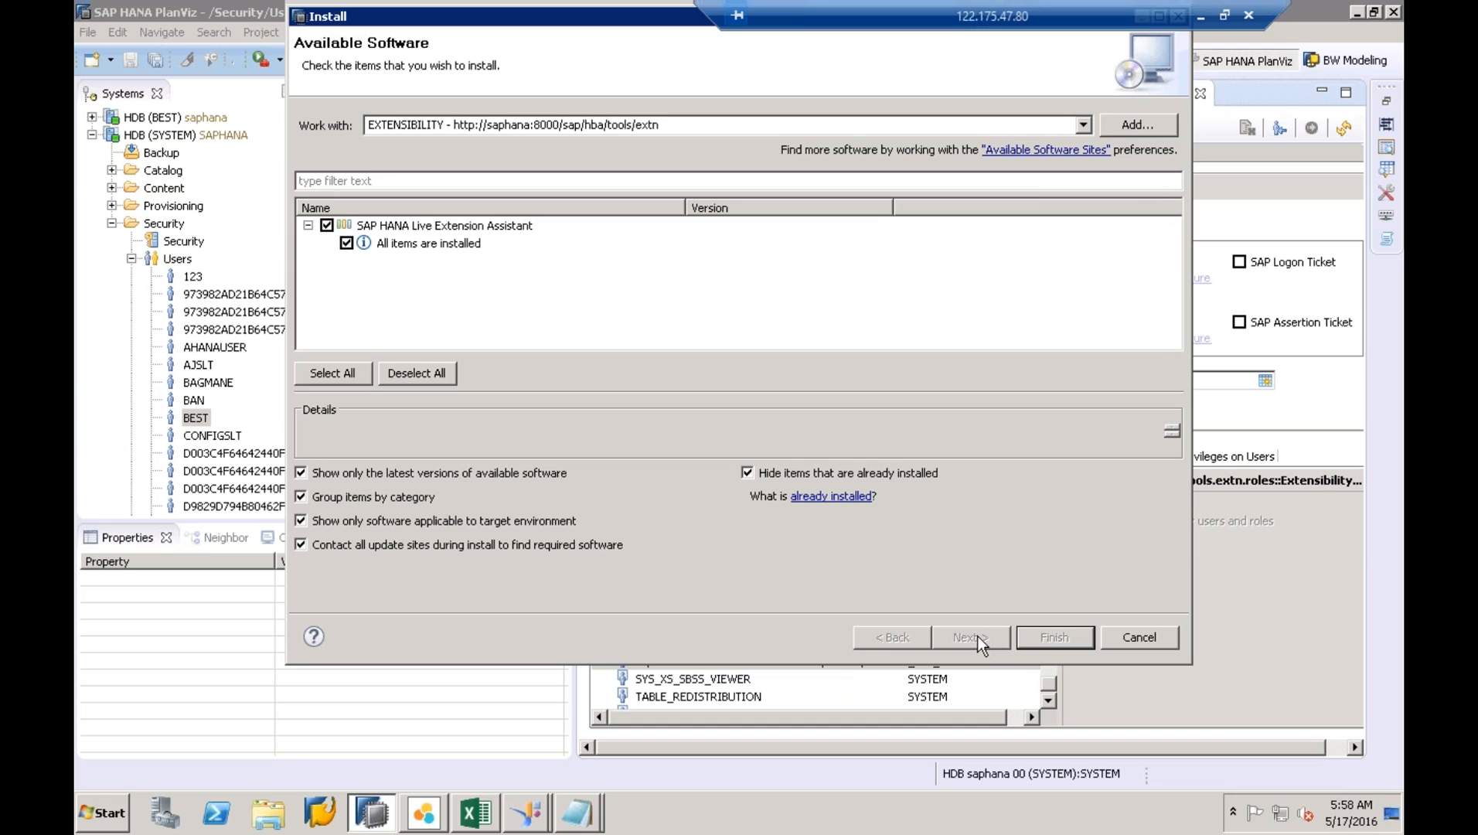
click(326, 225)
click(1167, 641)
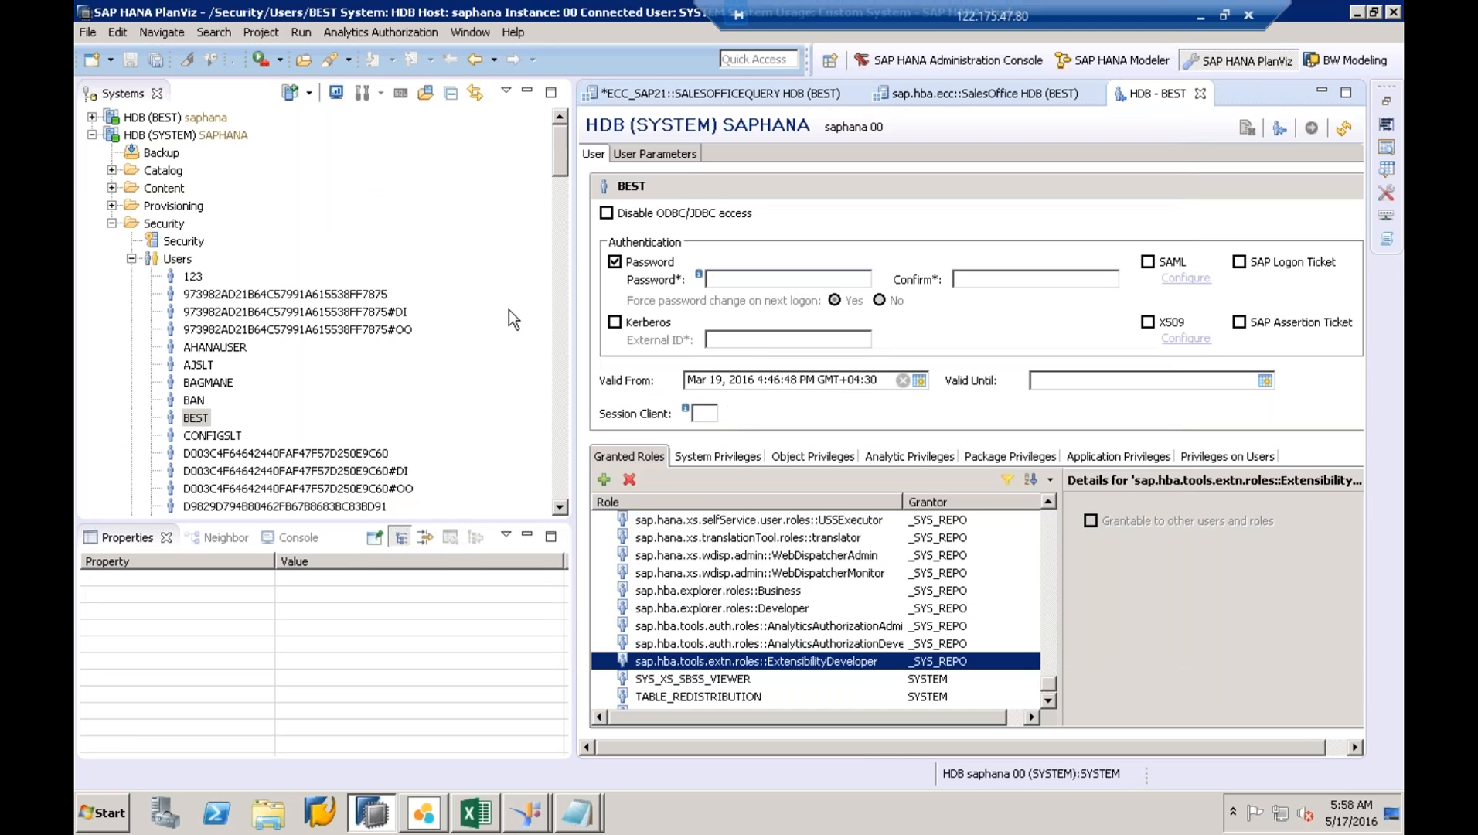
- Collapse the Security folder, expand Content, and jump to the sap package
click(131, 259)
click(113, 223)
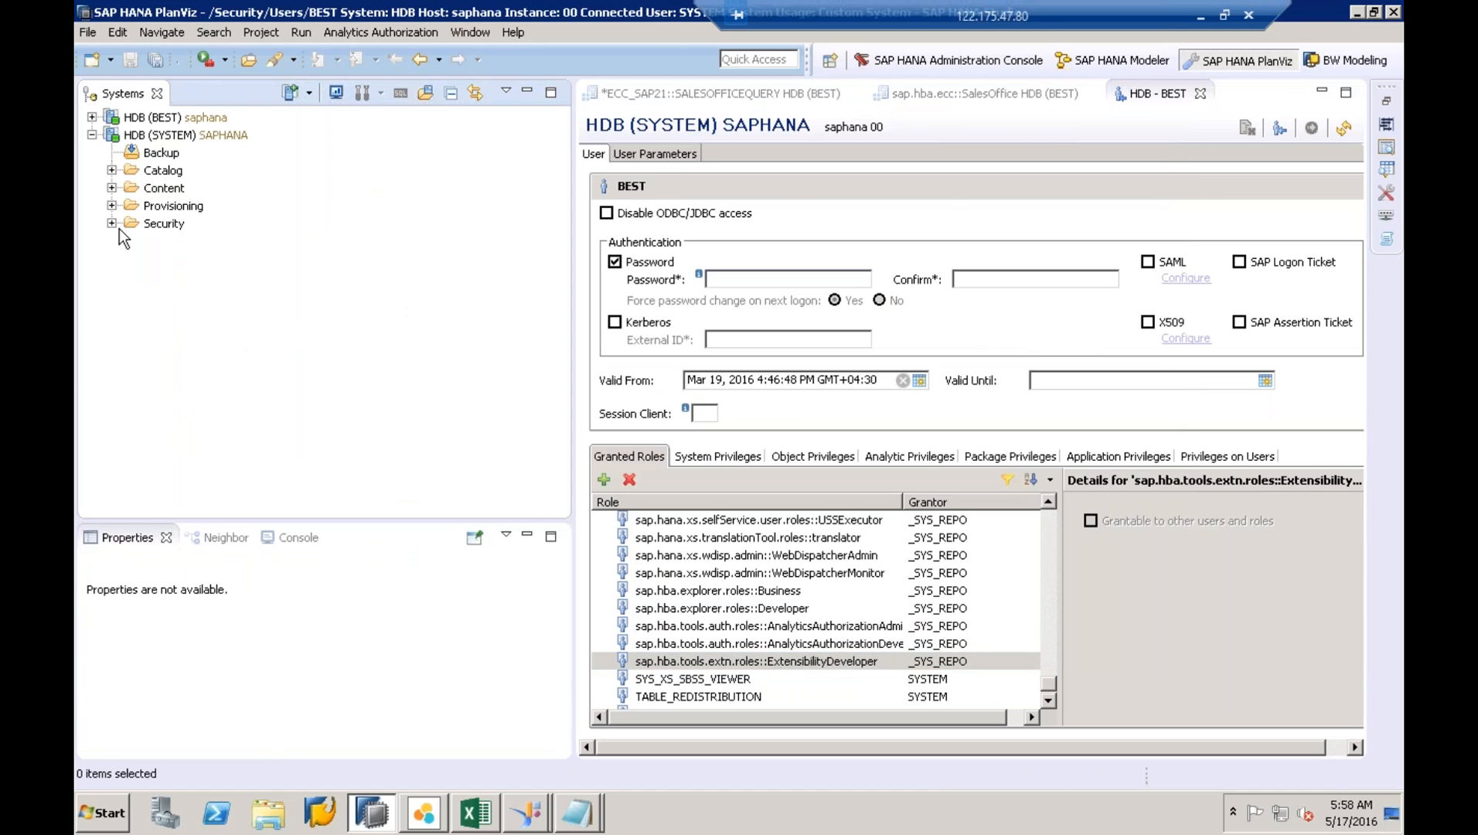
click(112, 188)
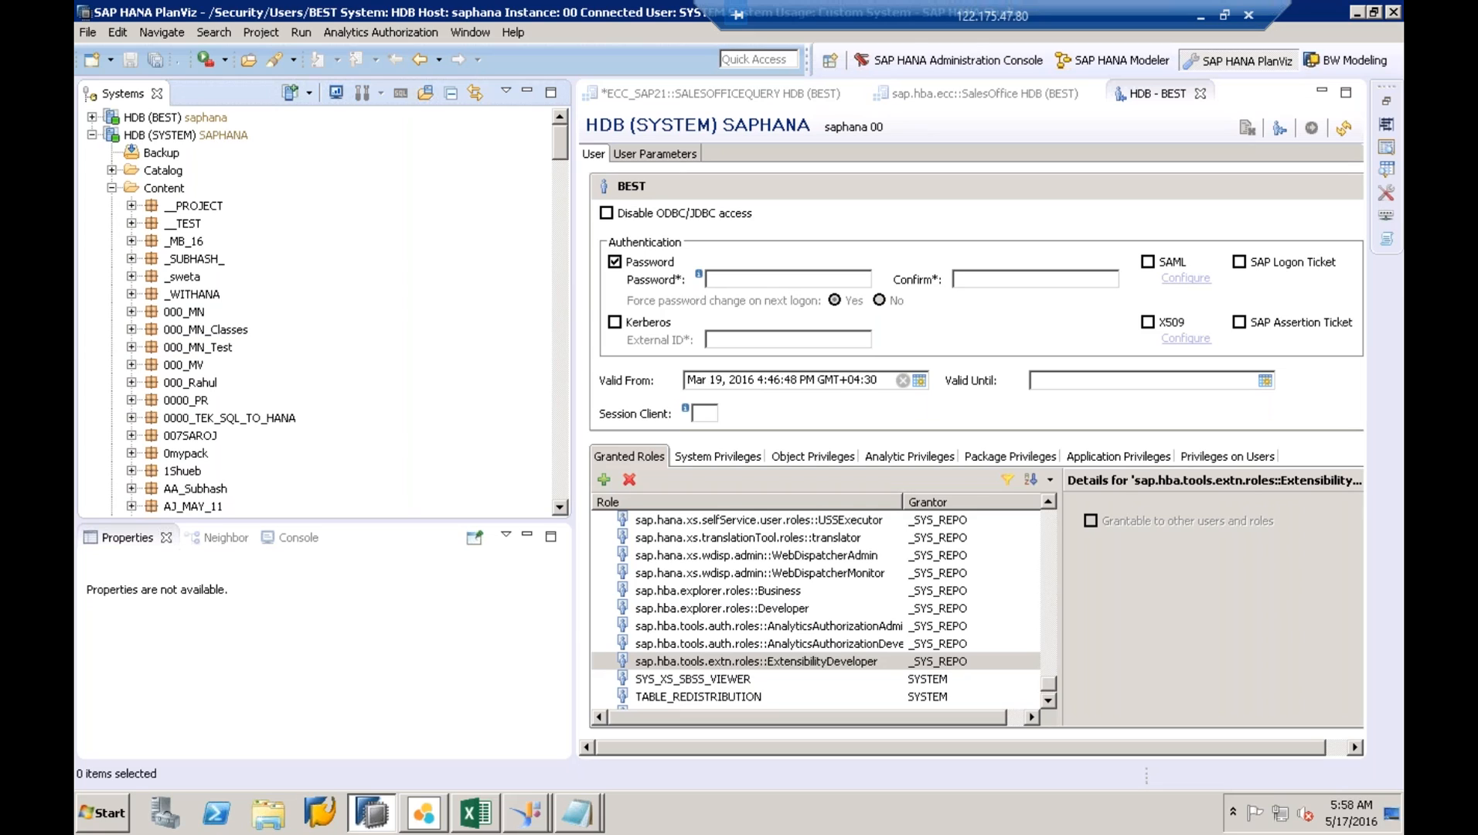
click(207, 331)
text(sap)
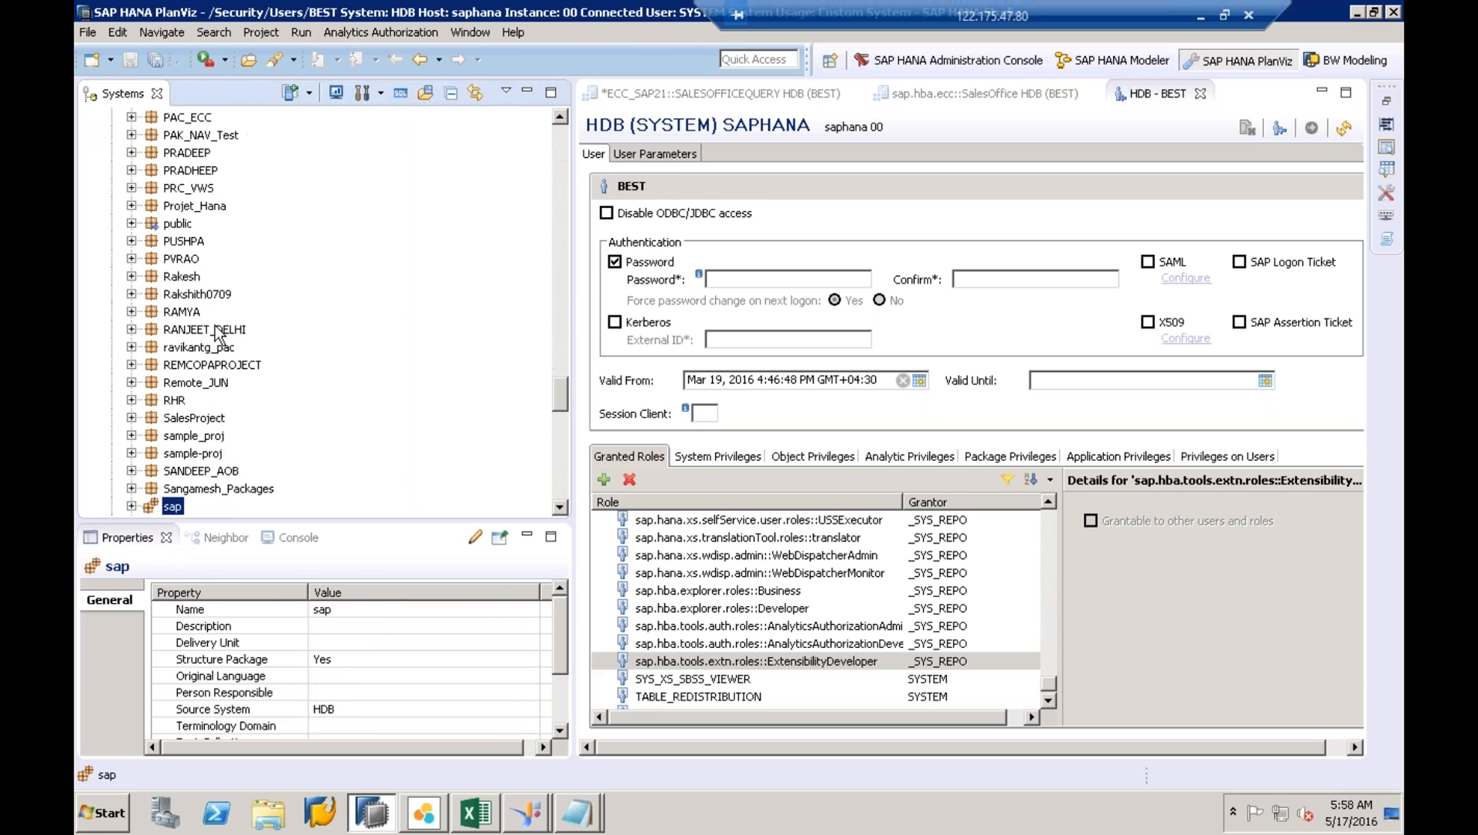
click(563, 507)
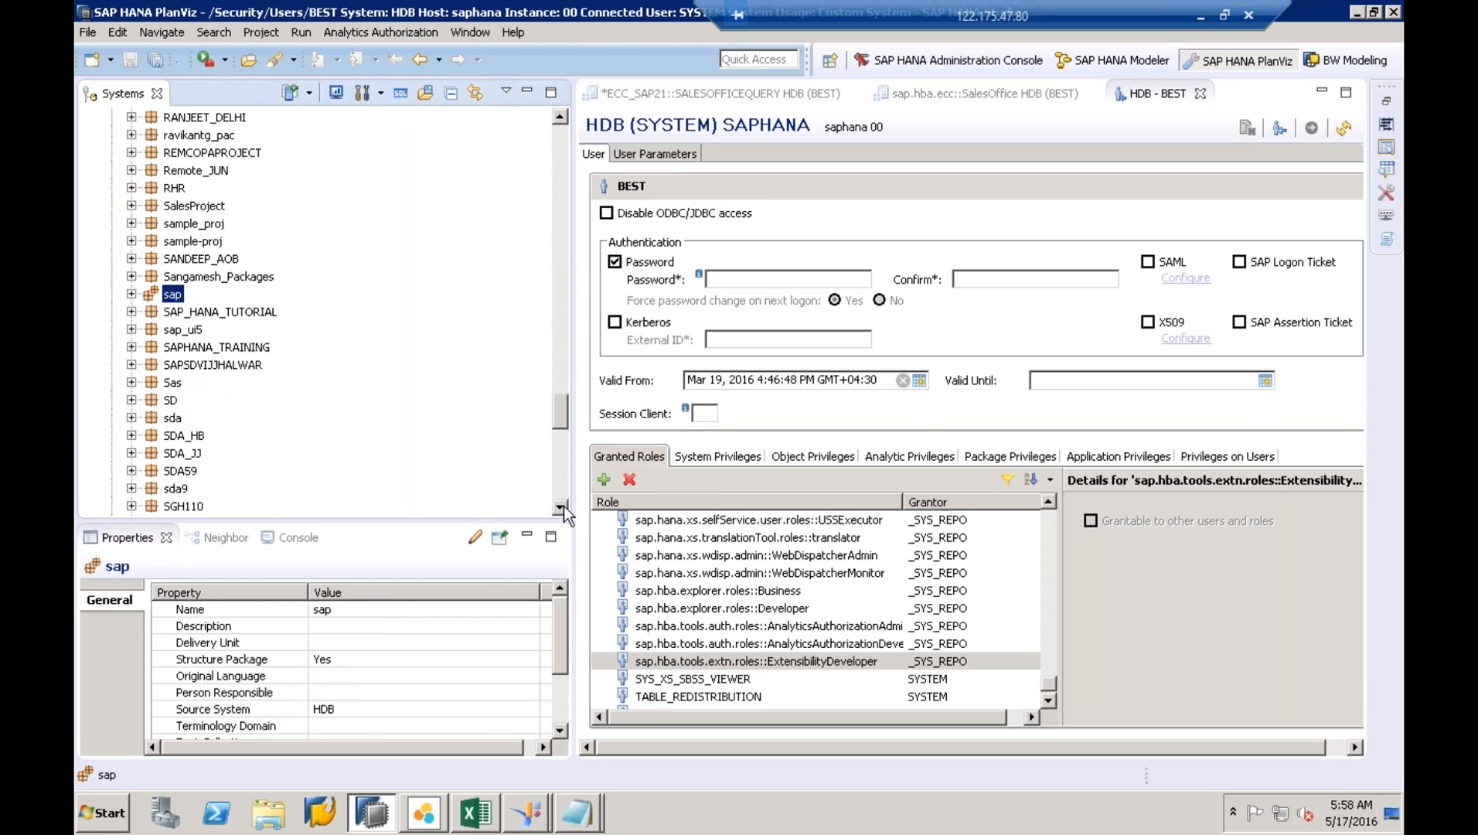
- Expand sap > hba > ecc Calculation Views, widen the tree, and select CustomerBasicDataQuery
click(132, 293)
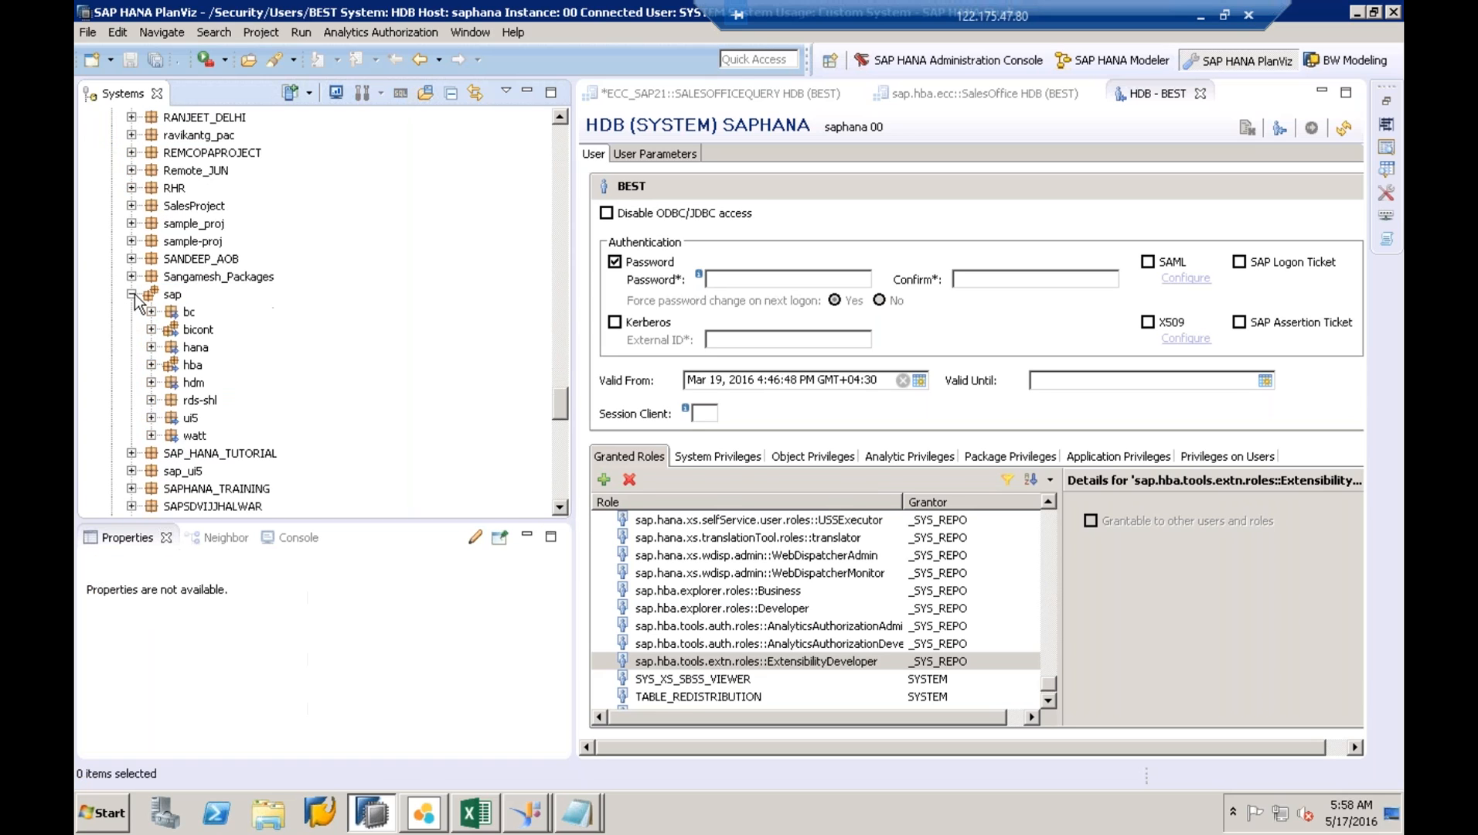
click(152, 366)
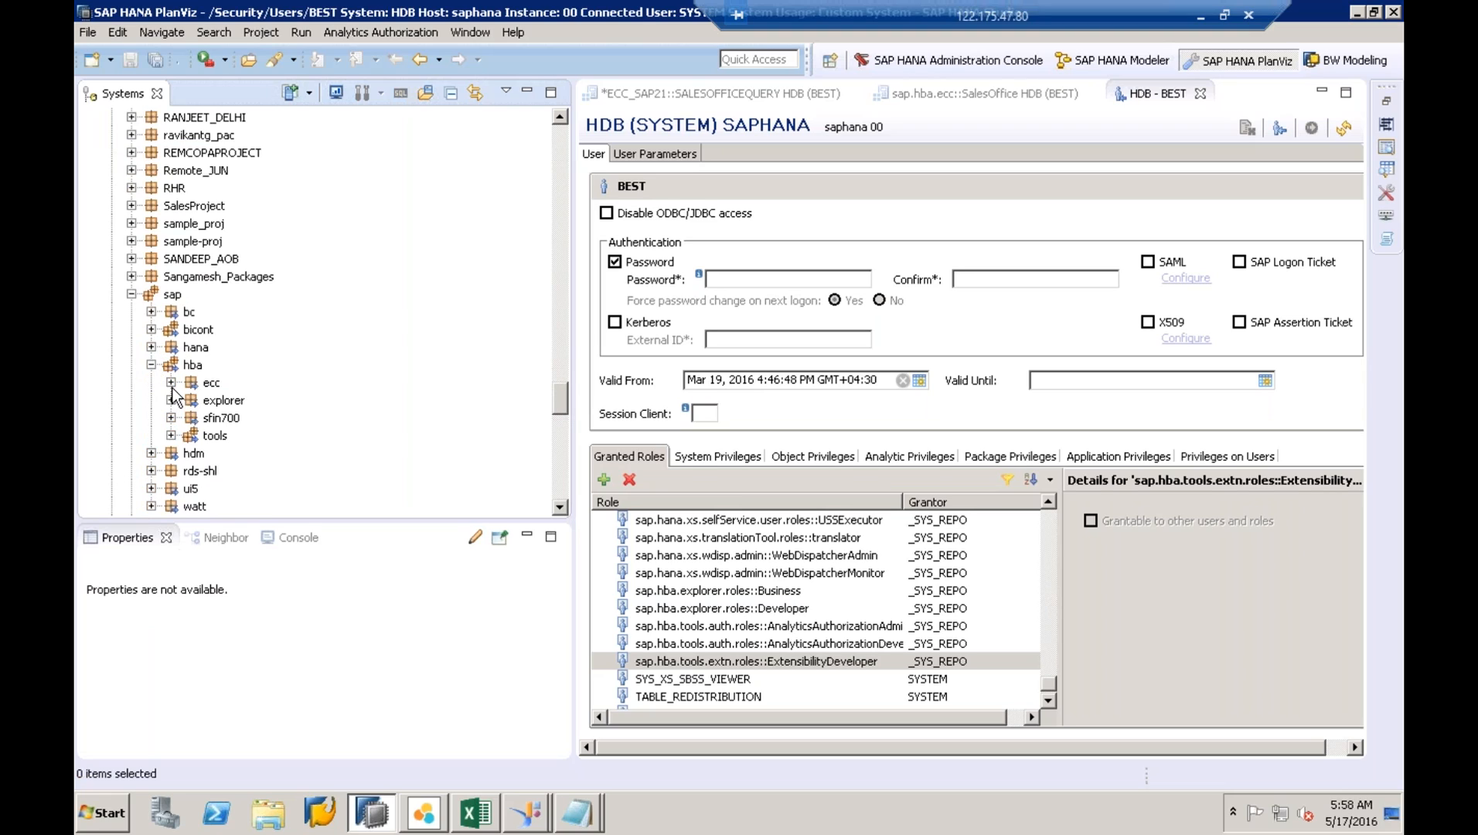
click(172, 384)
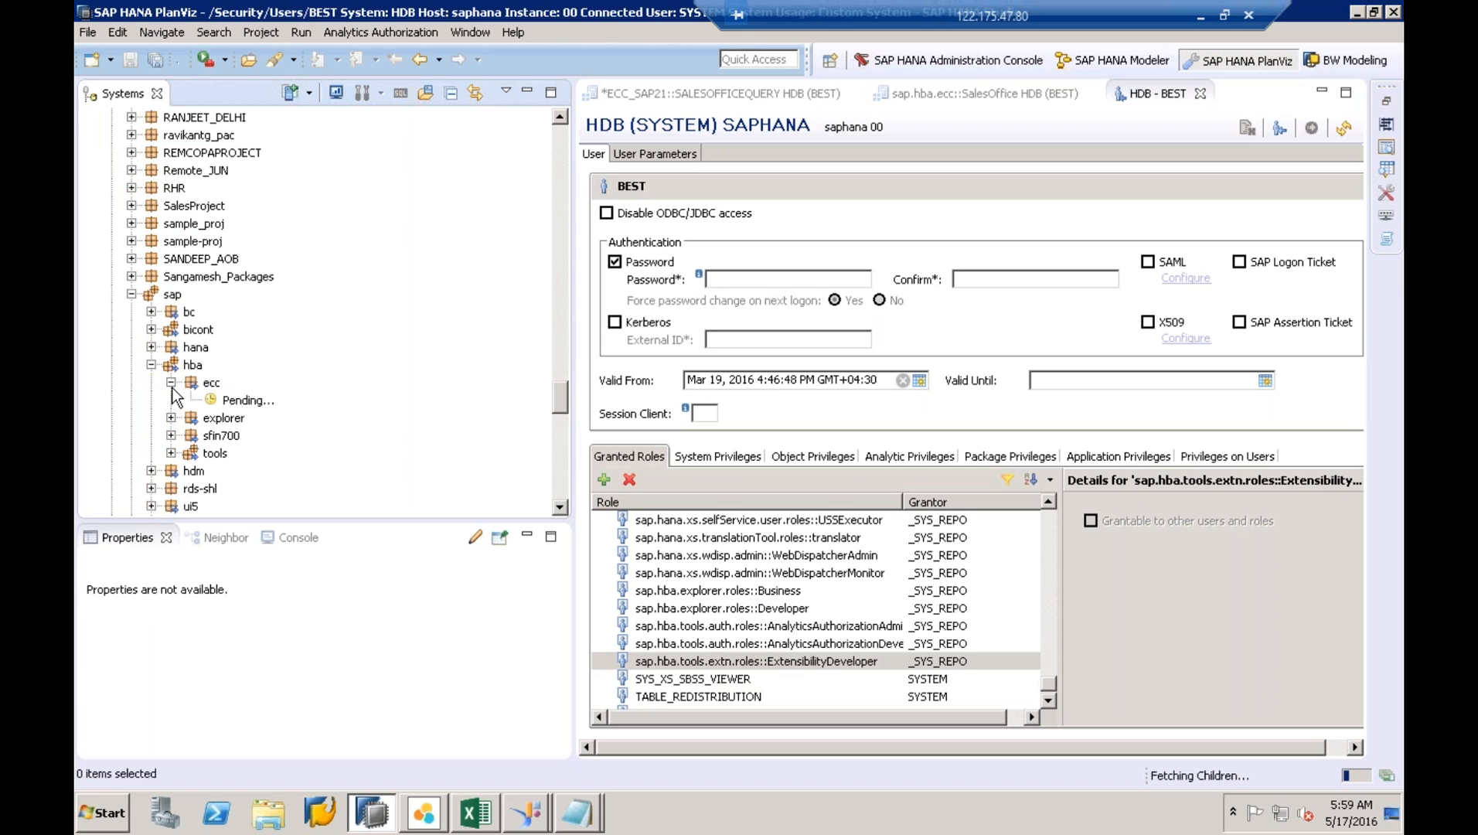
click(189, 401)
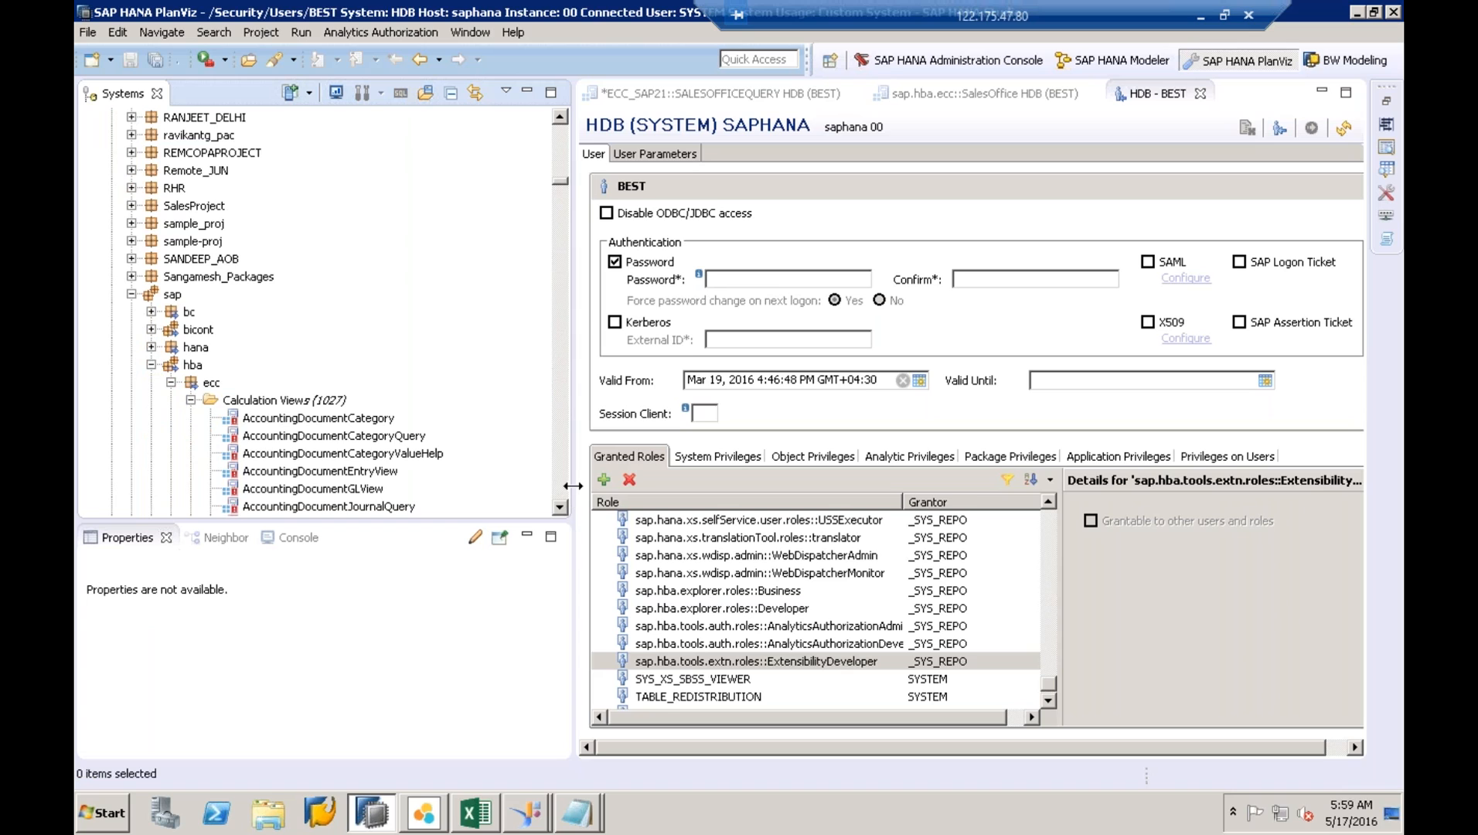
drag(572, 486, 890, 486)
drag(880, 484, 879, 484)
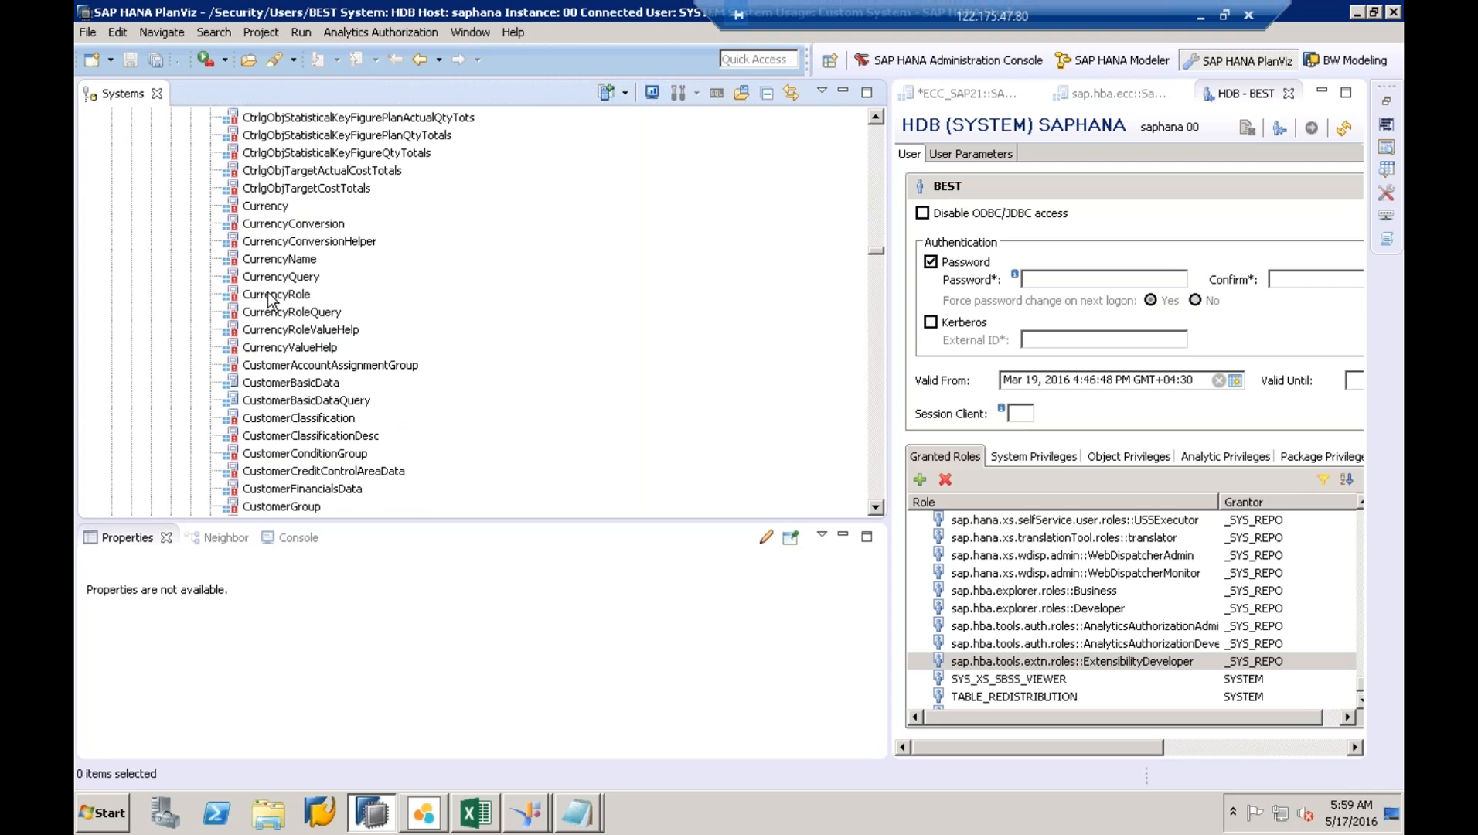
click(256, 383)
click(298, 400)
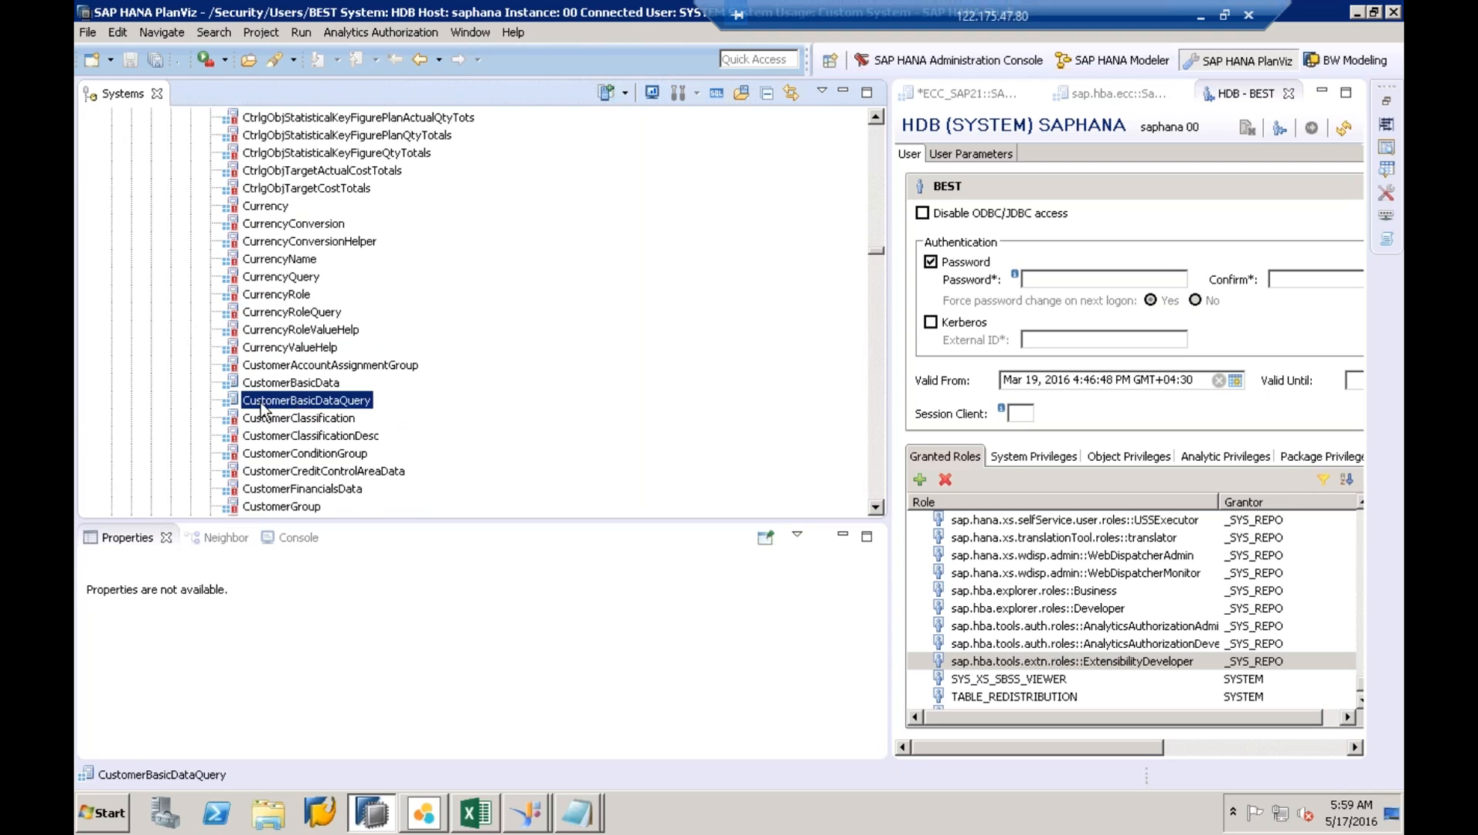
- Run Extend View on CustomerBasicDataQuery and widen the editor area
right_click(340, 413)
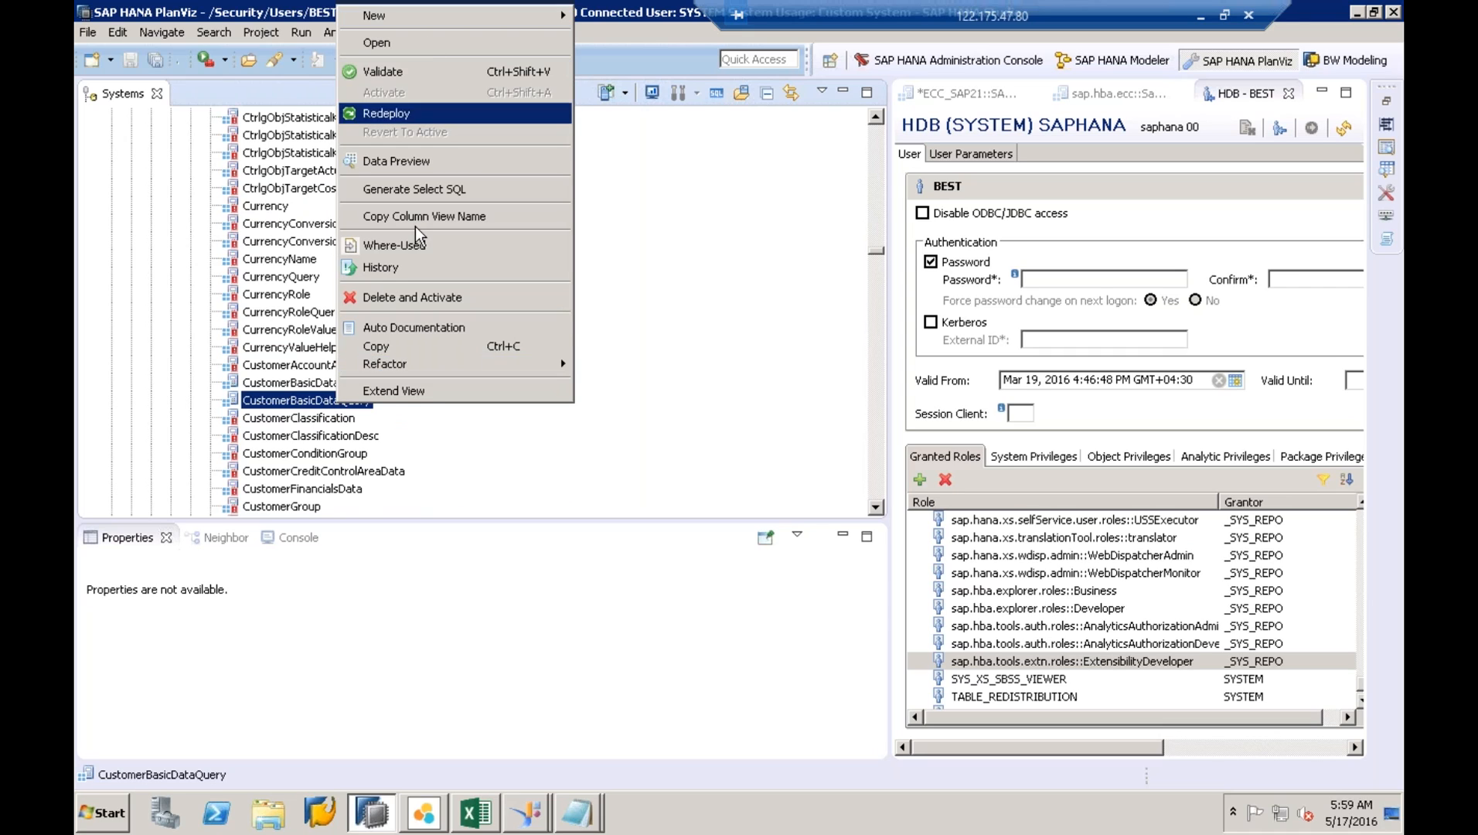
click(407, 392)
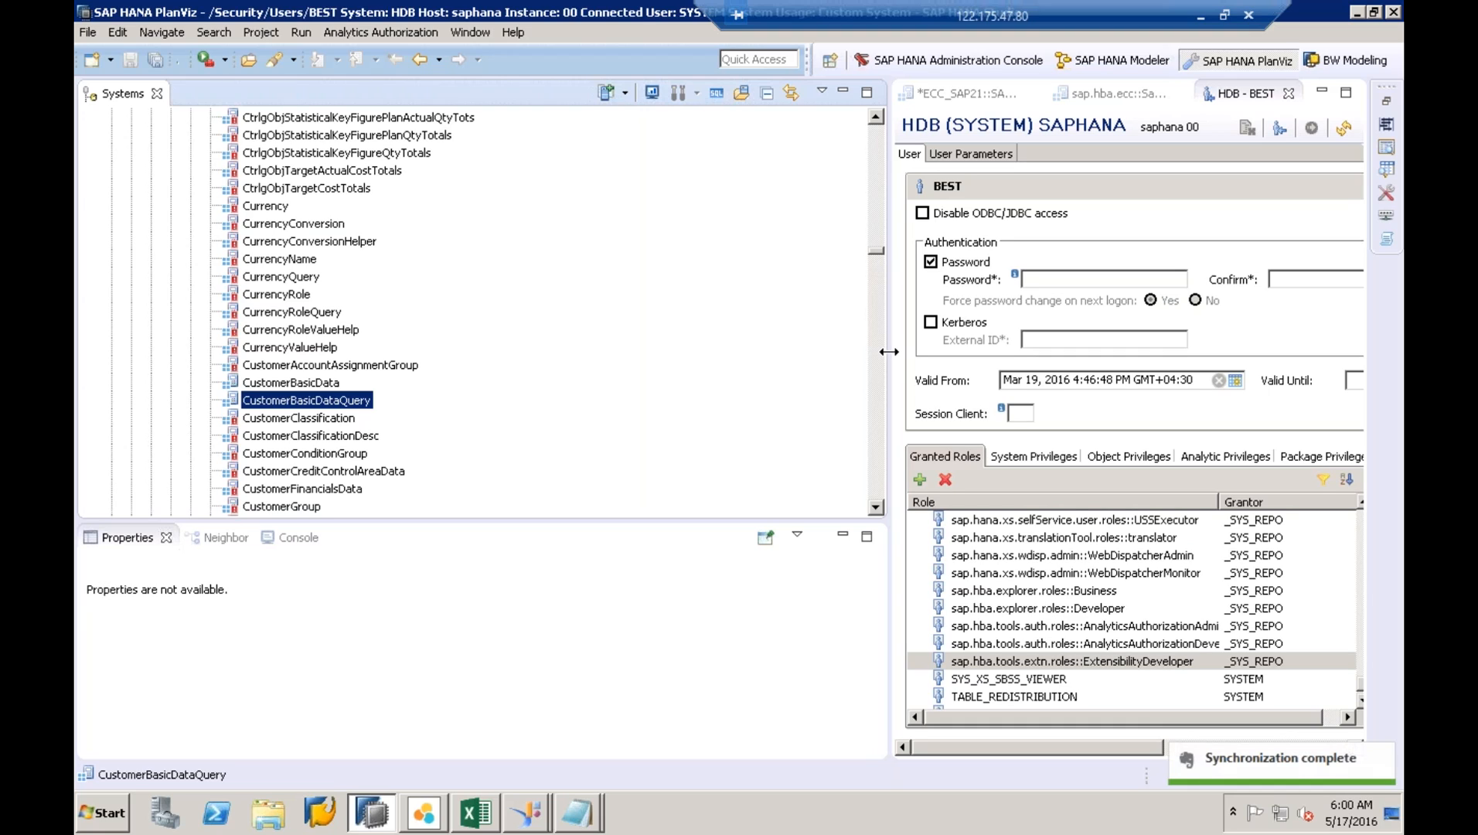
drag(889, 352, 528, 352)
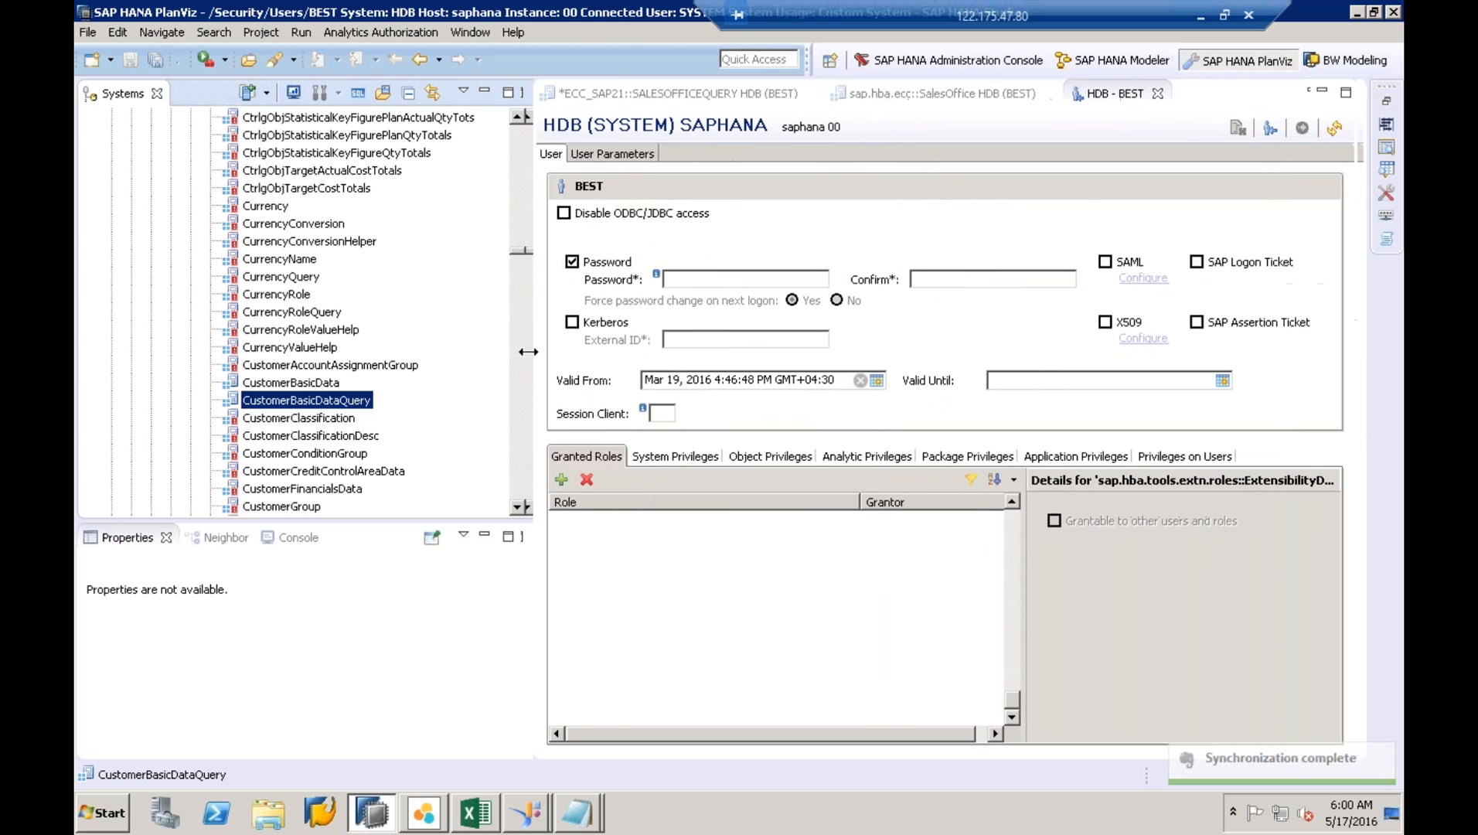
- Close the BEST, SalesOffice and sales-office query editors without saving, then retry Extend View
click(1156, 93)
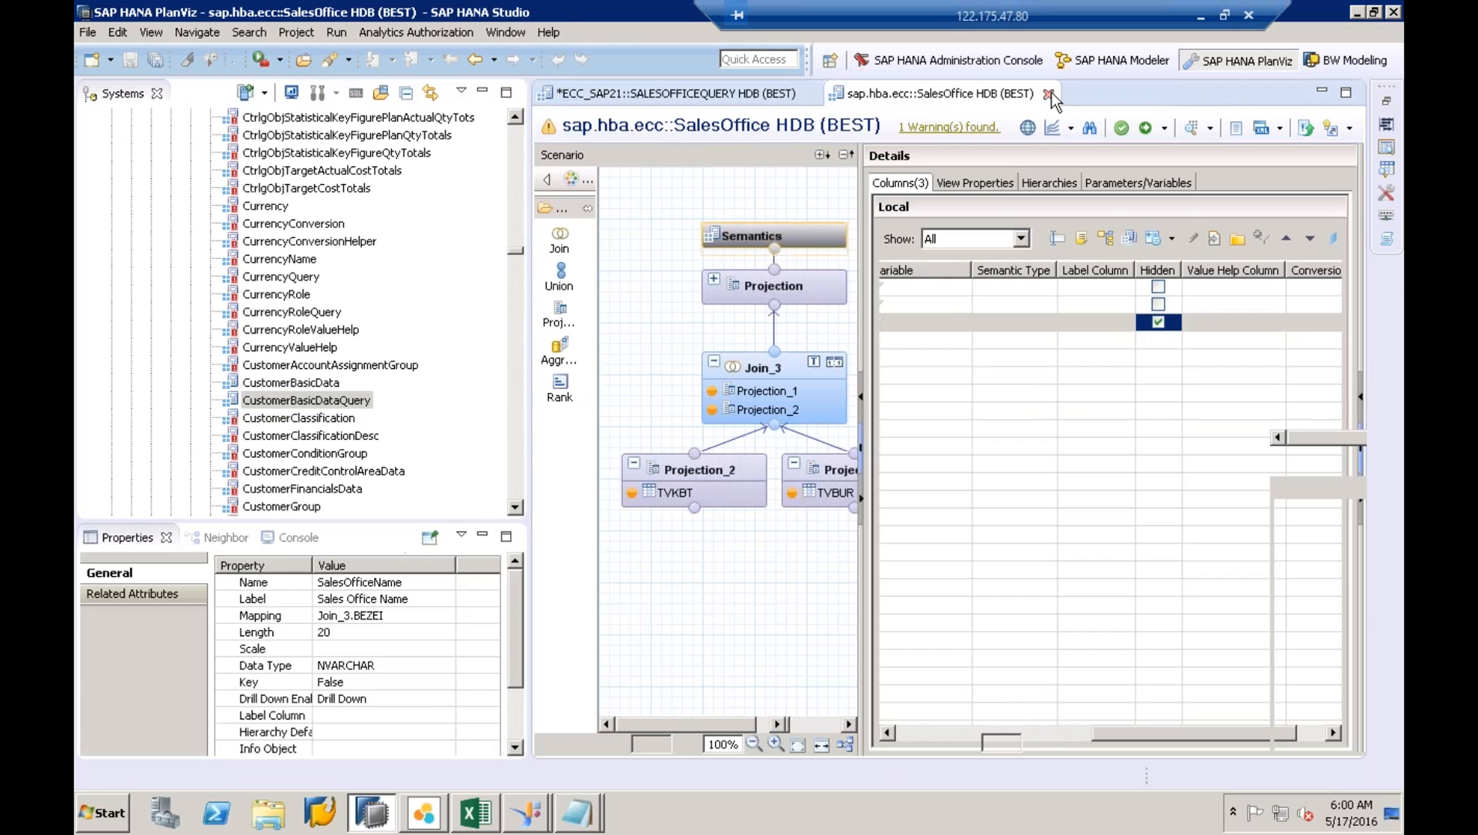
click(1048, 93)
click(809, 93)
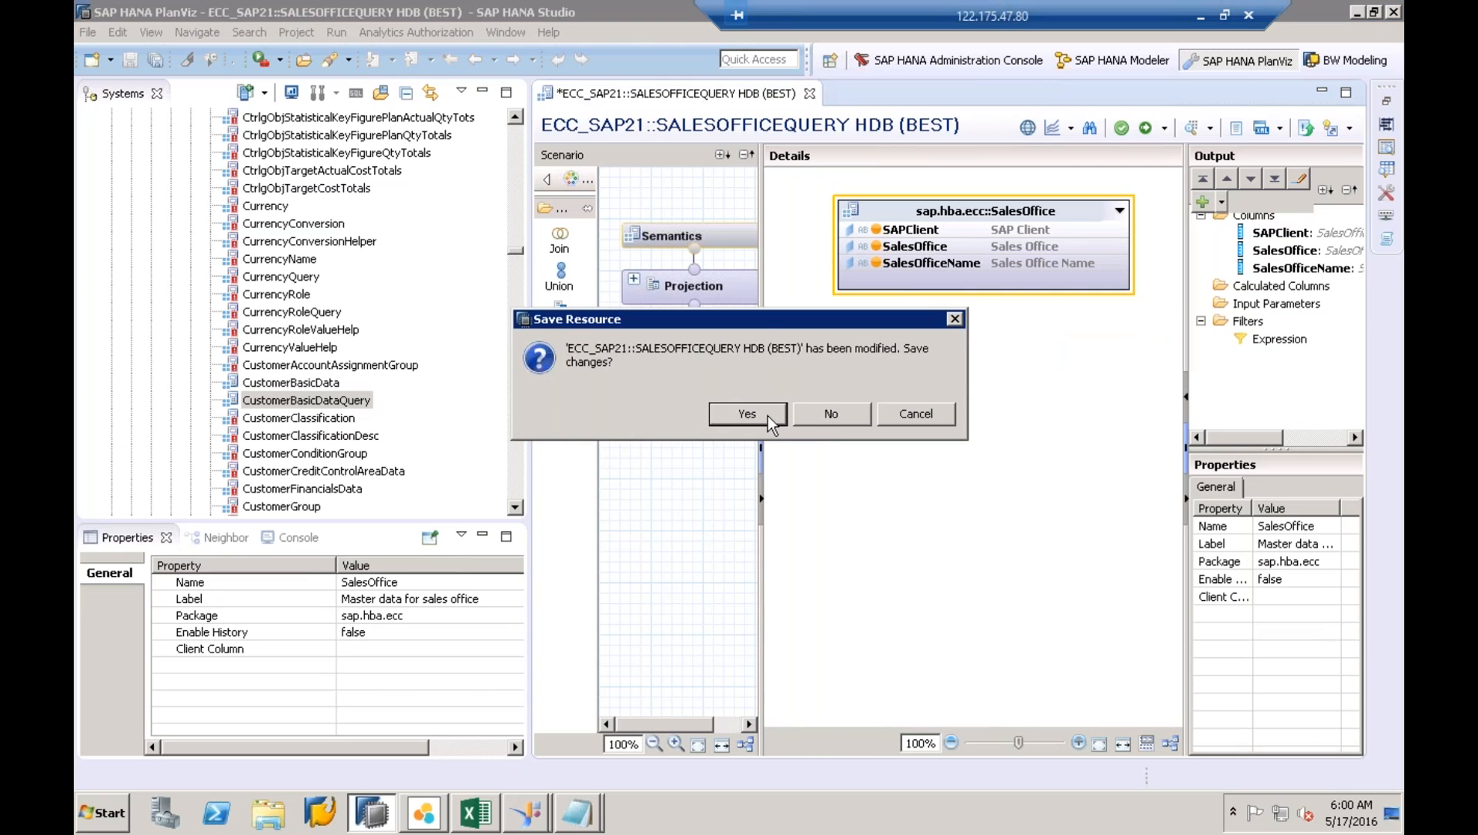
click(822, 418)
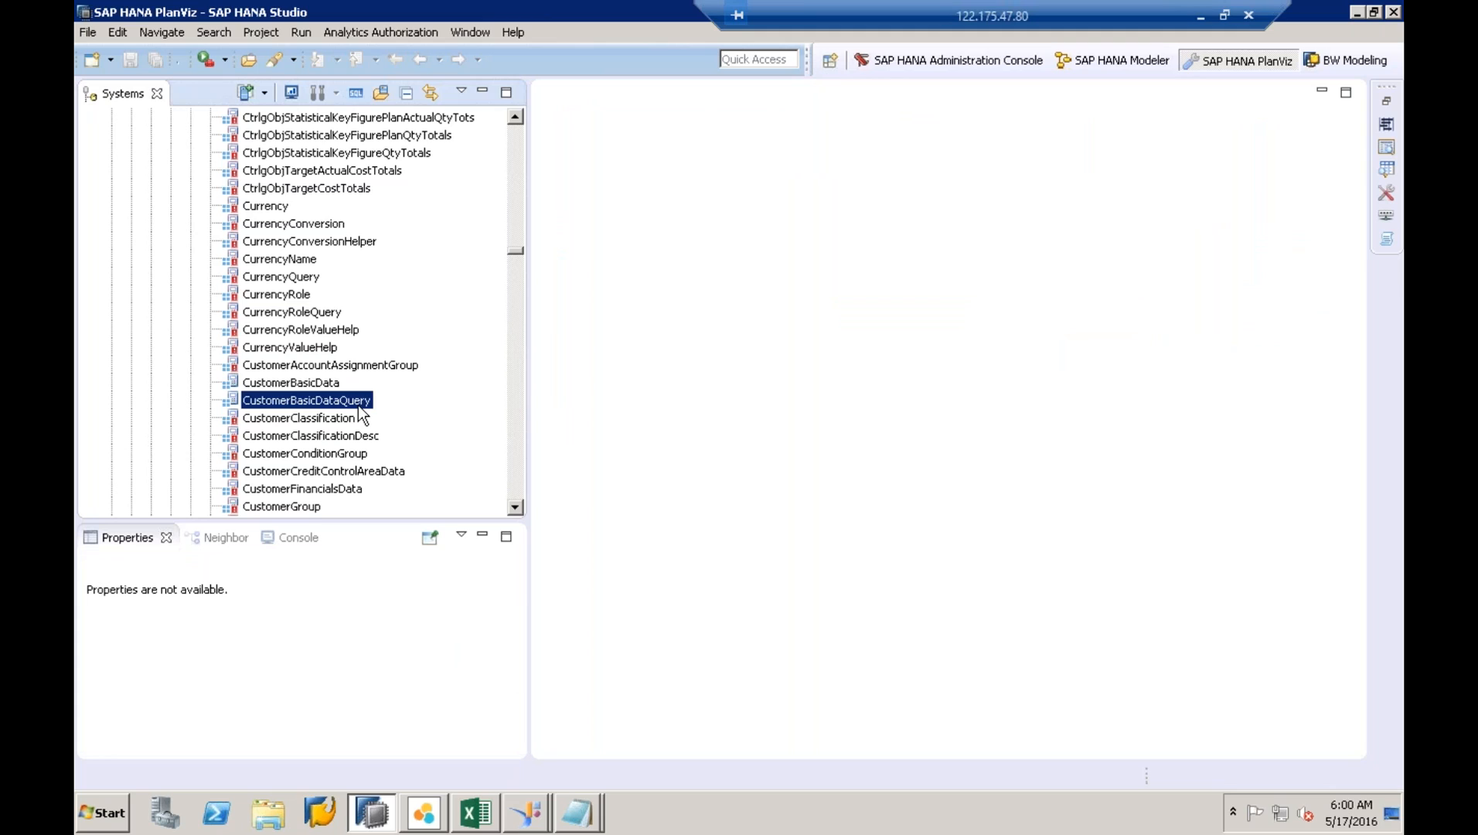
right_click(376, 403)
click(430, 396)
- Open CustomerBasicDataQuery, retry Extend View, and show its Semantics view properties
double_click(276, 402)
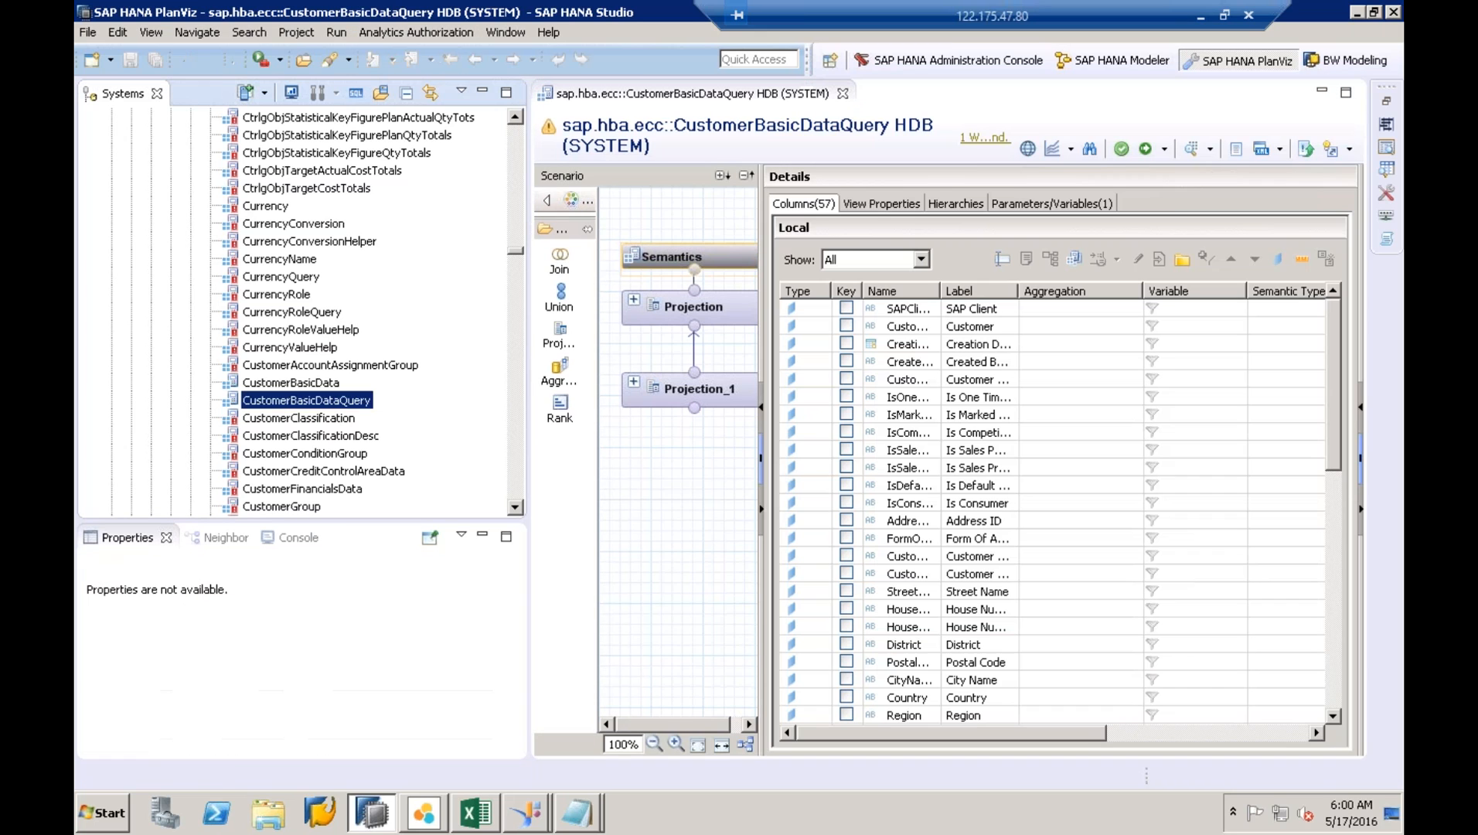
right_click(276, 396)
click(379, 775)
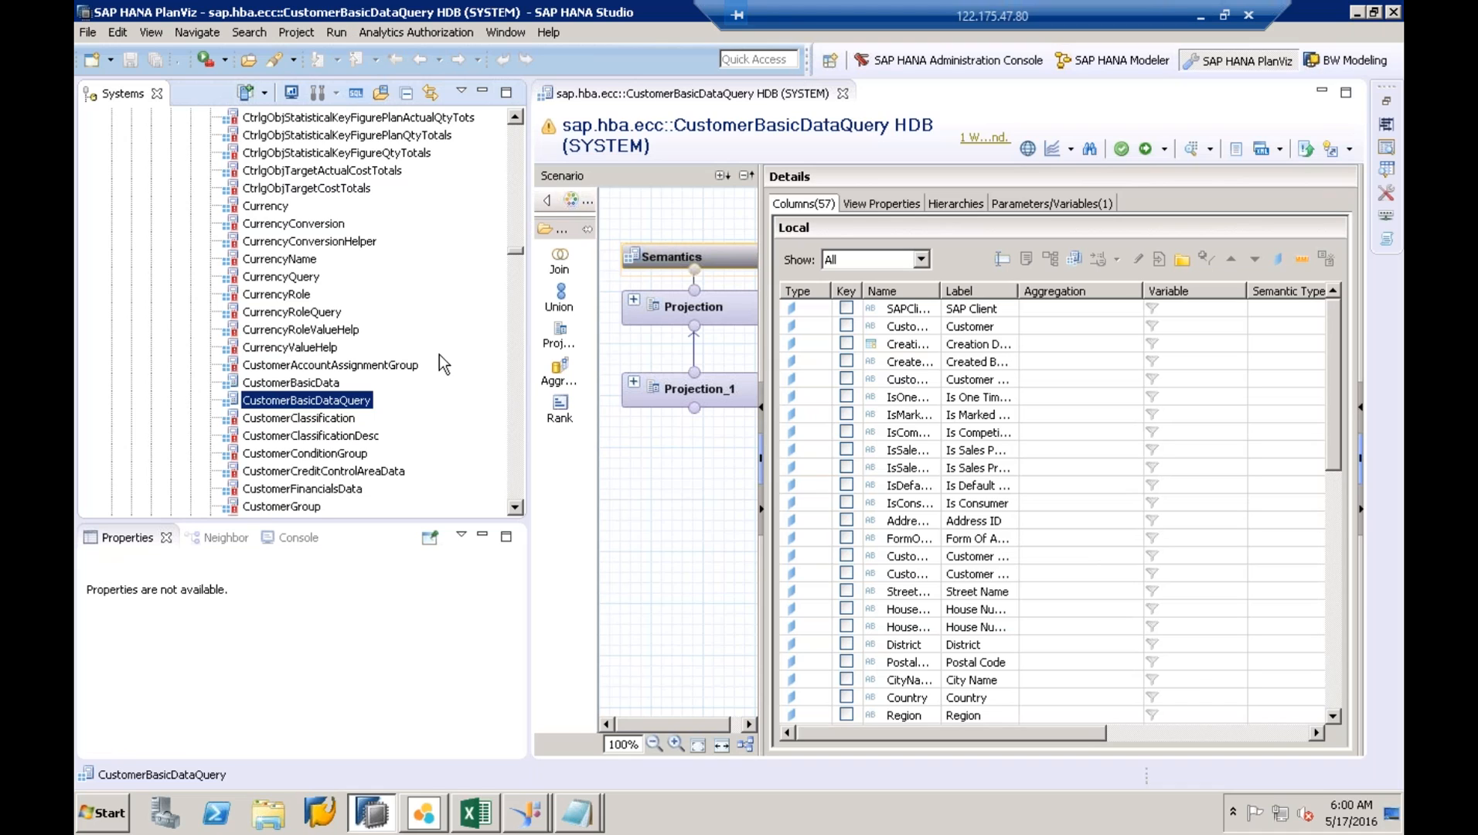
double_click(331, 406)
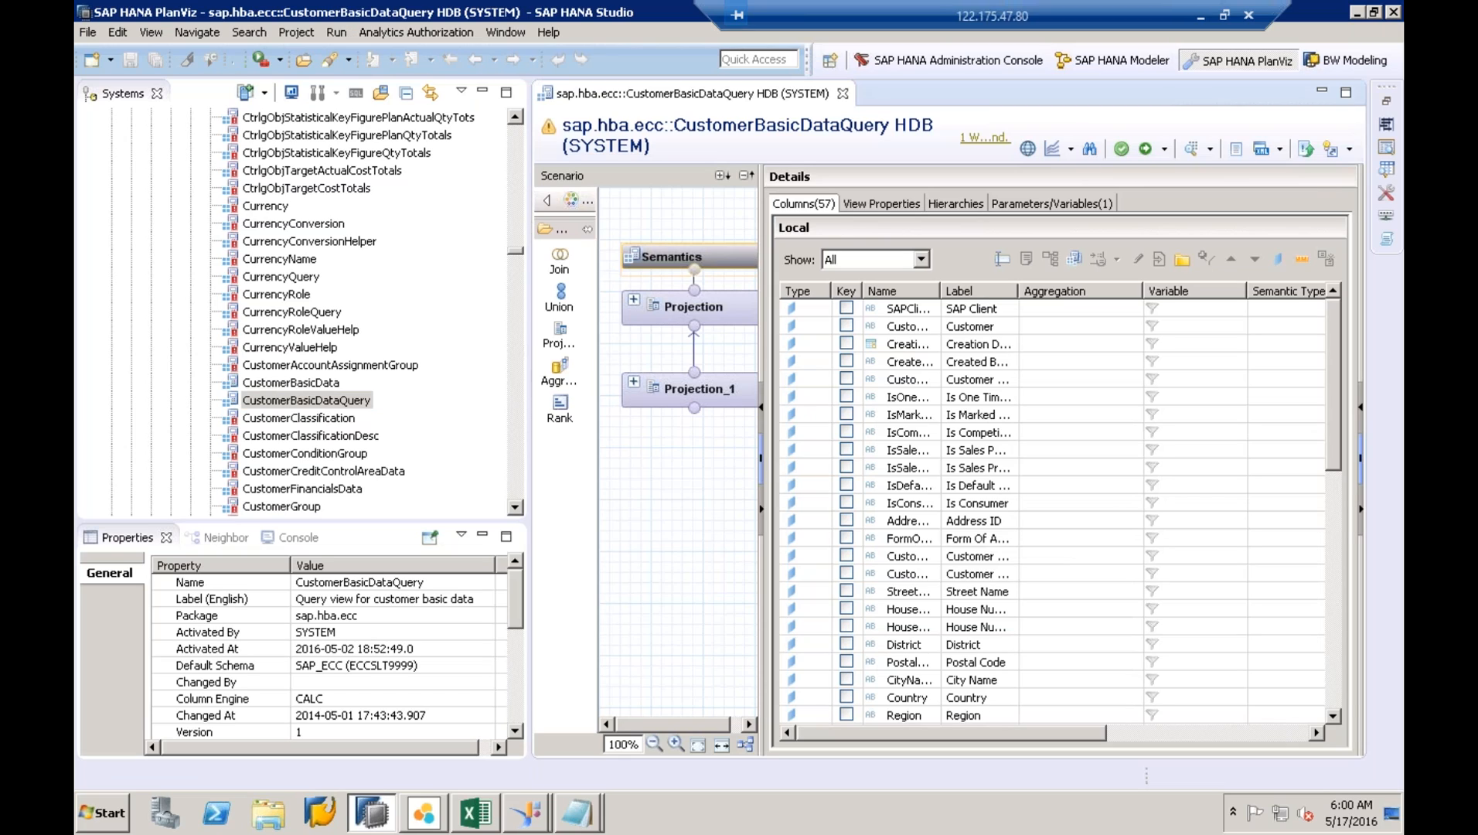
click(307, 401)
right_click(326, 394)
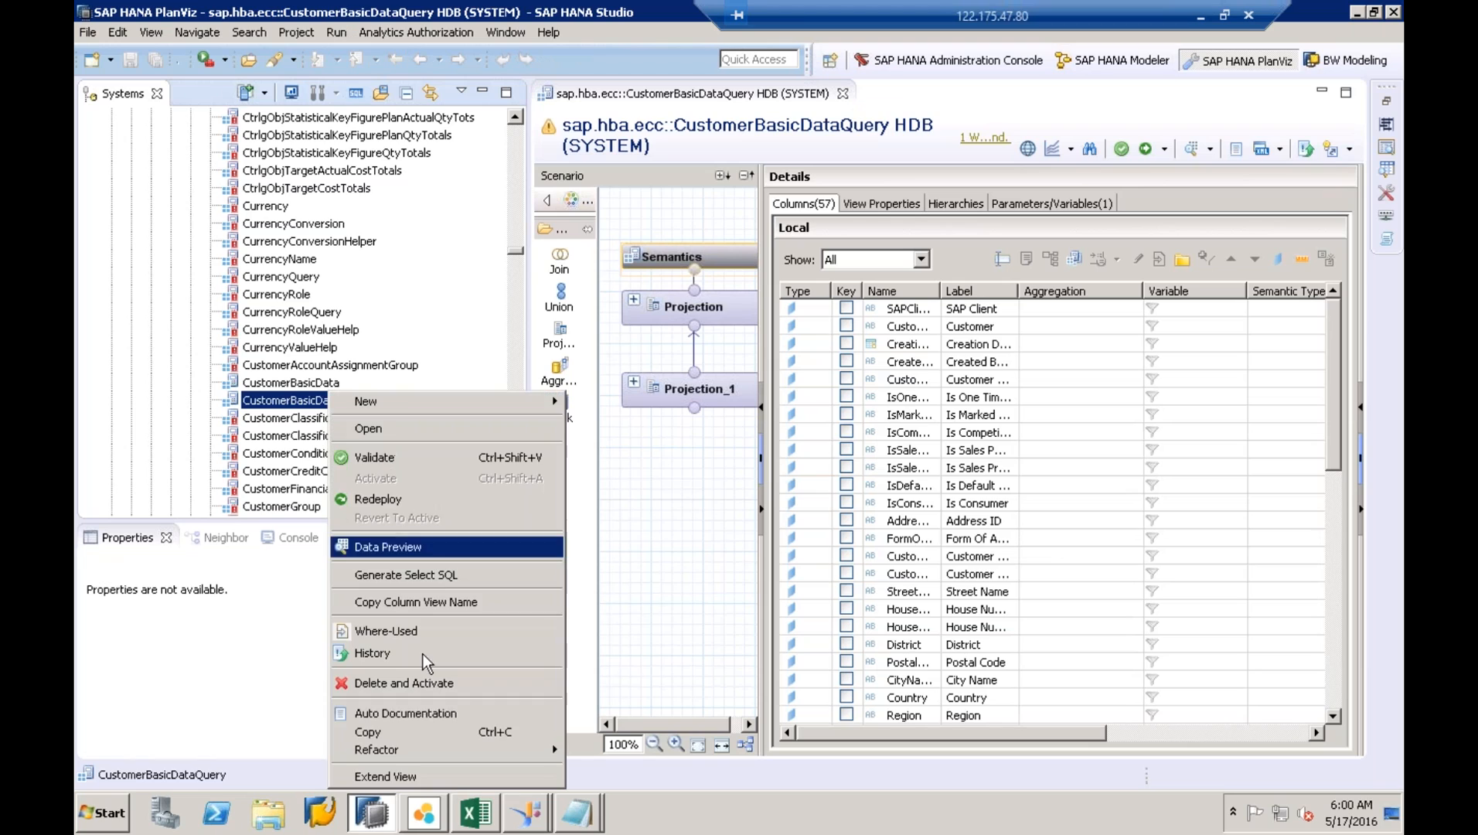
click(446, 774)
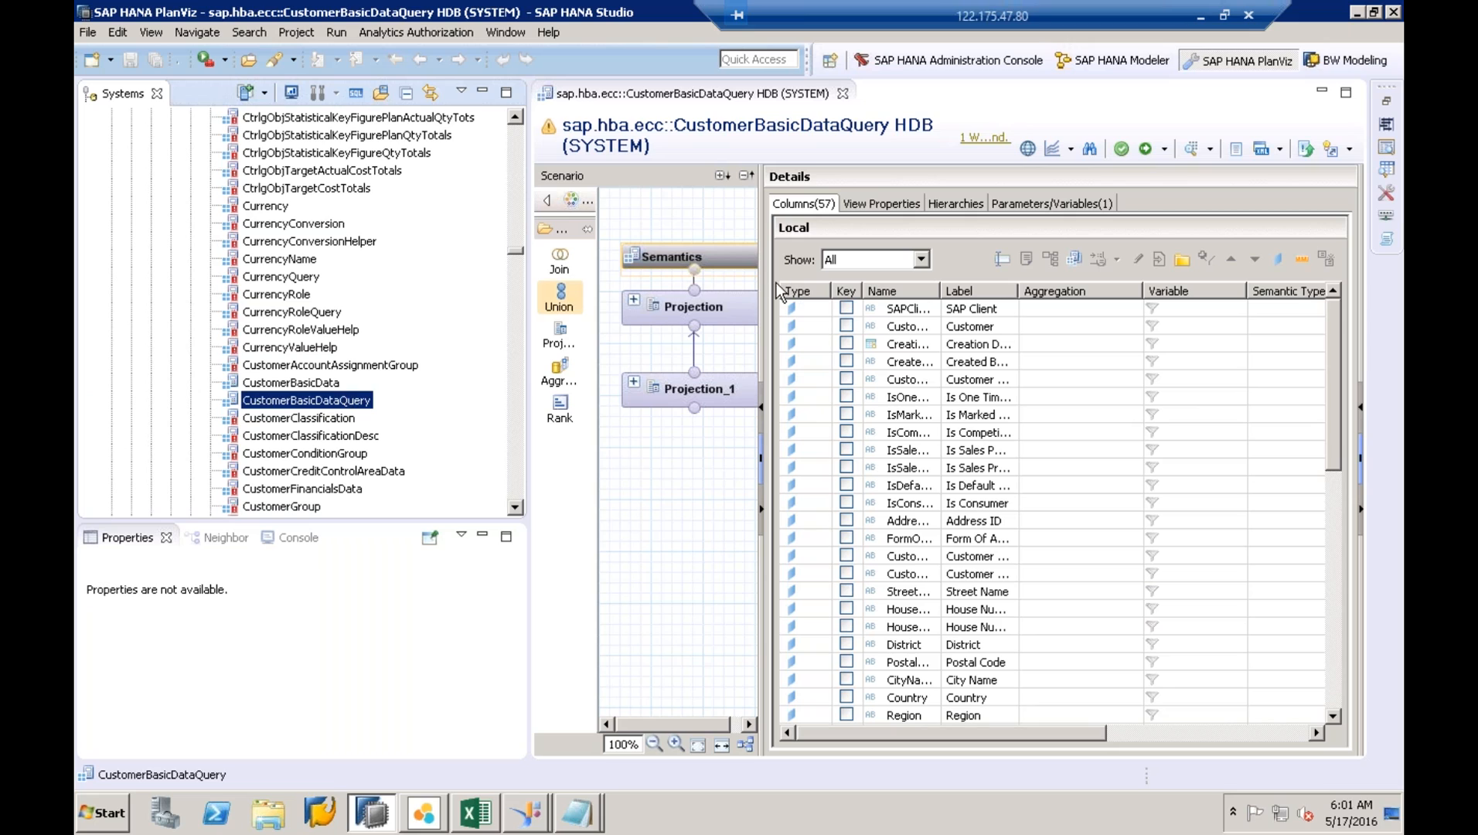
click(699, 257)
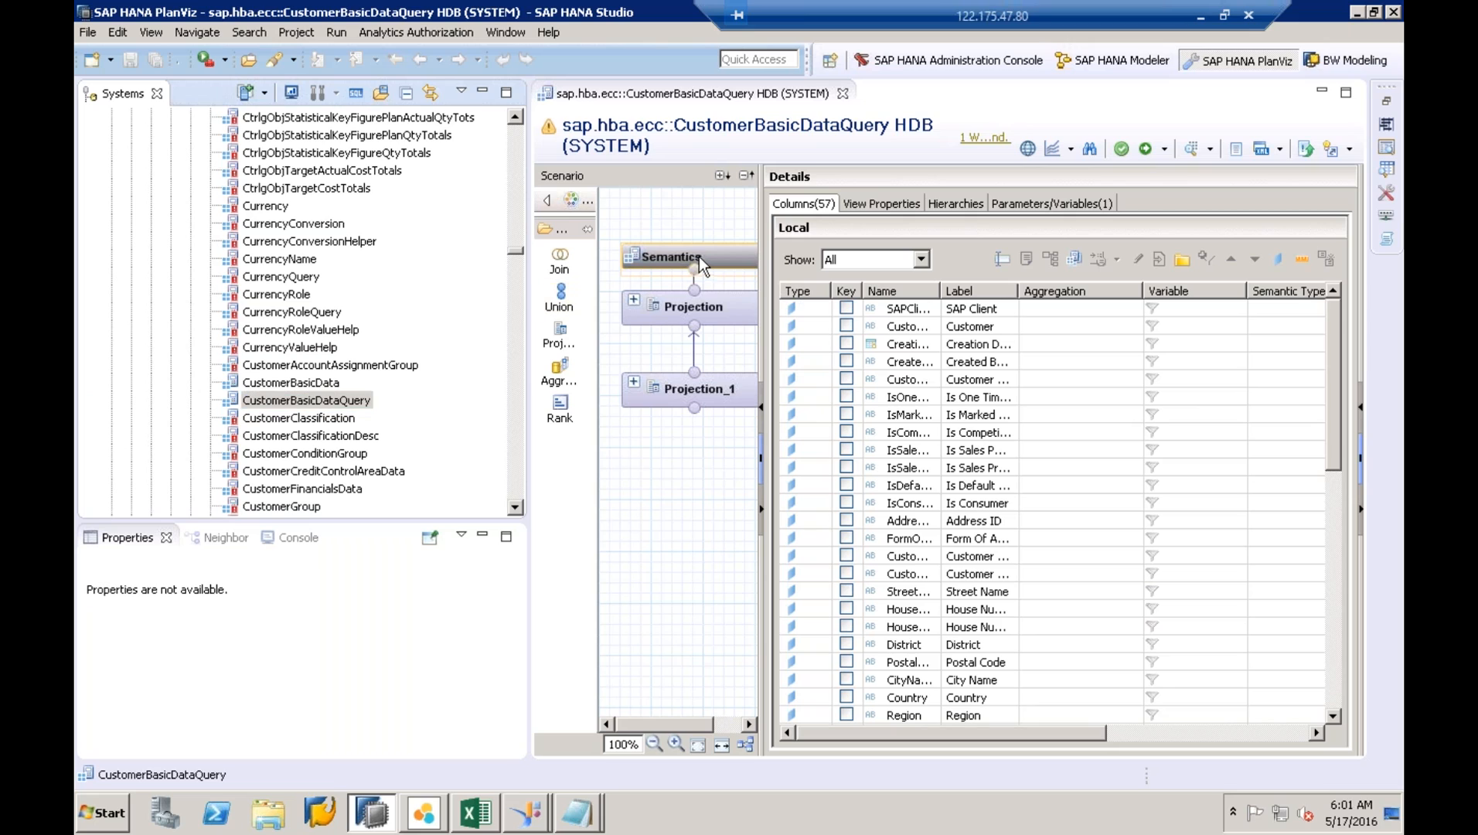
click(888, 206)
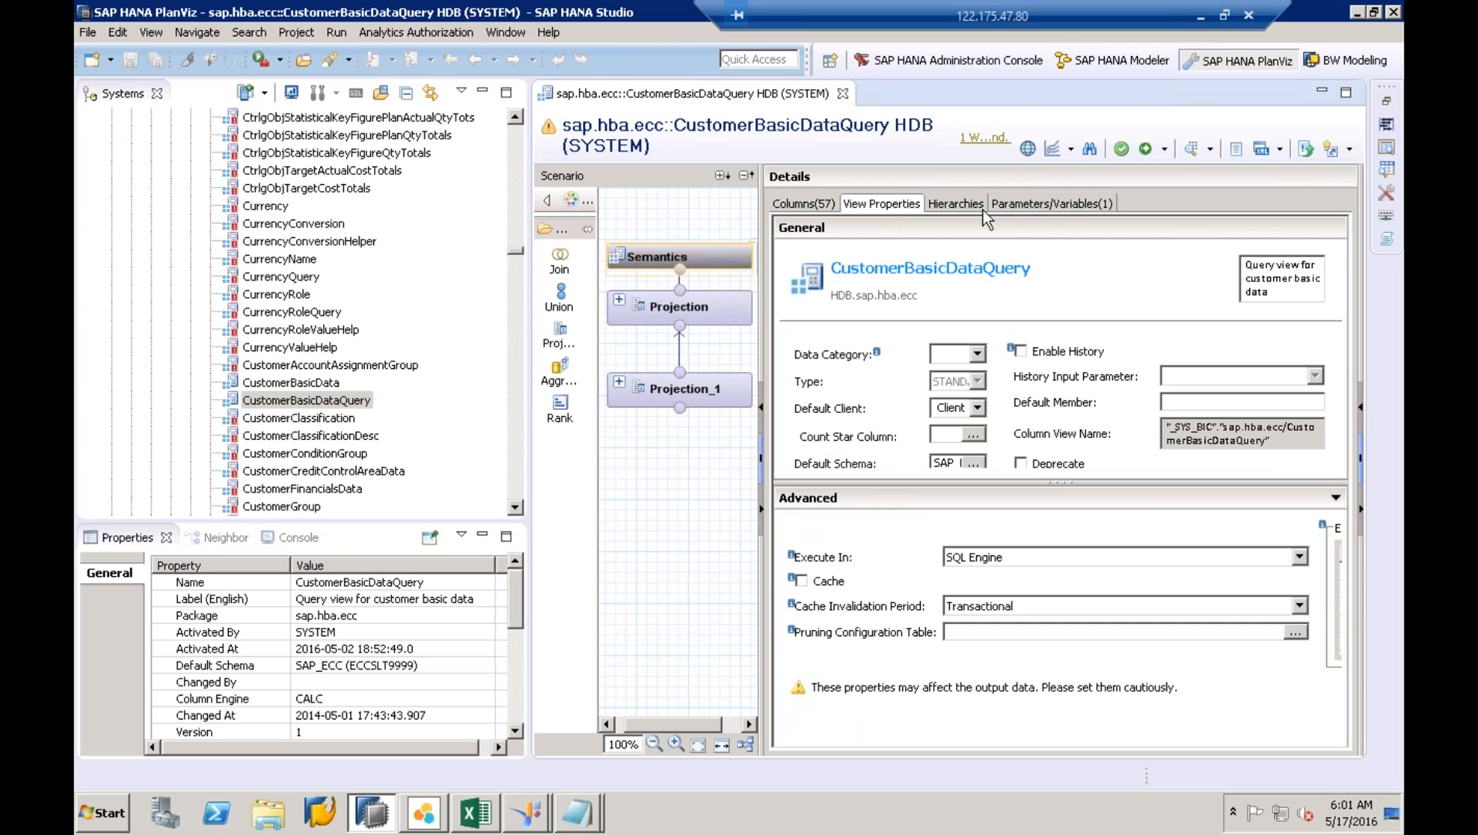
- Try Extend View on both Customer views, then open CustomerBasicData in the editor
right_click(314, 403)
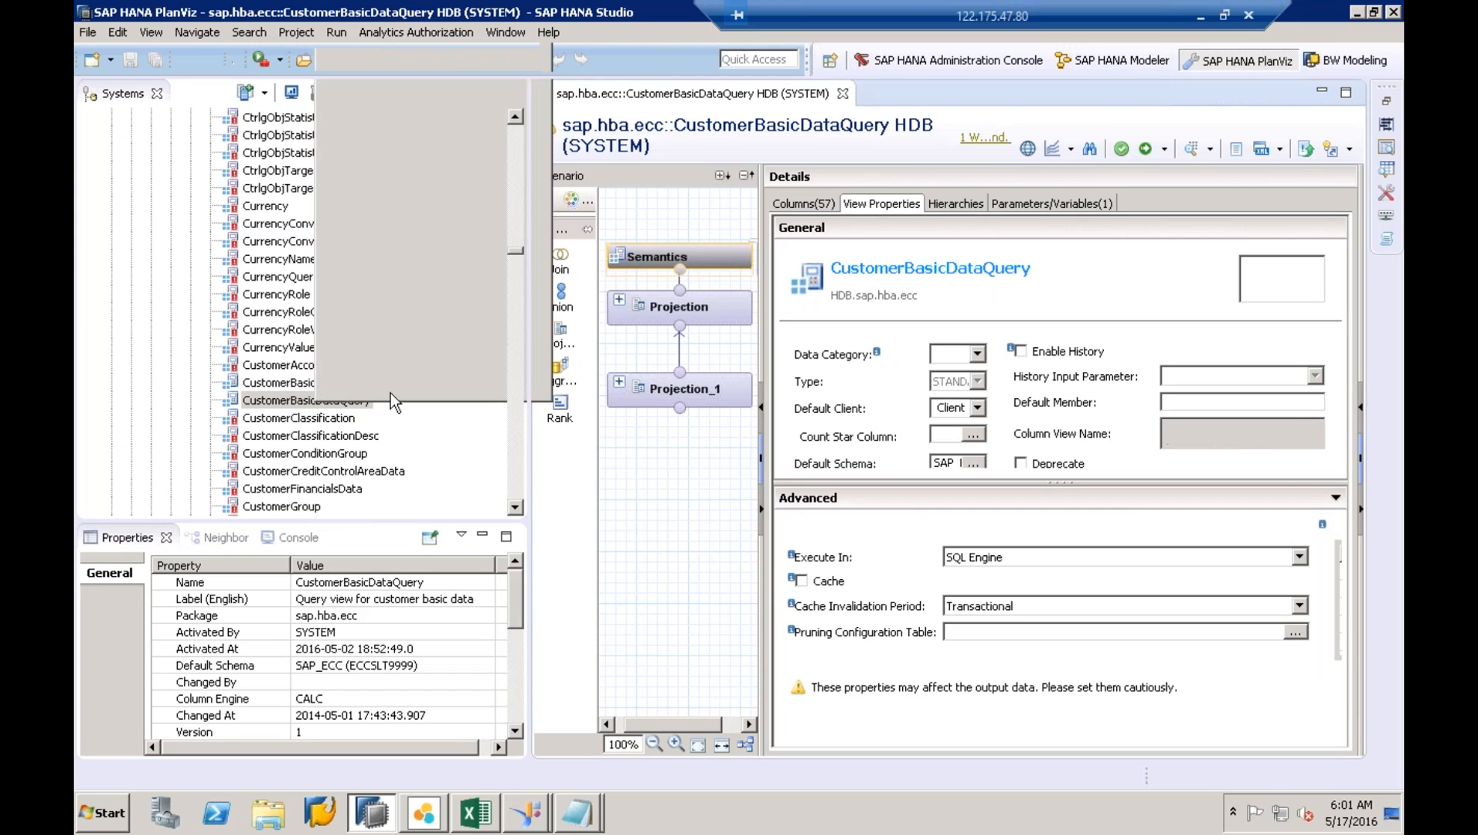
click(406, 390)
click(403, 384)
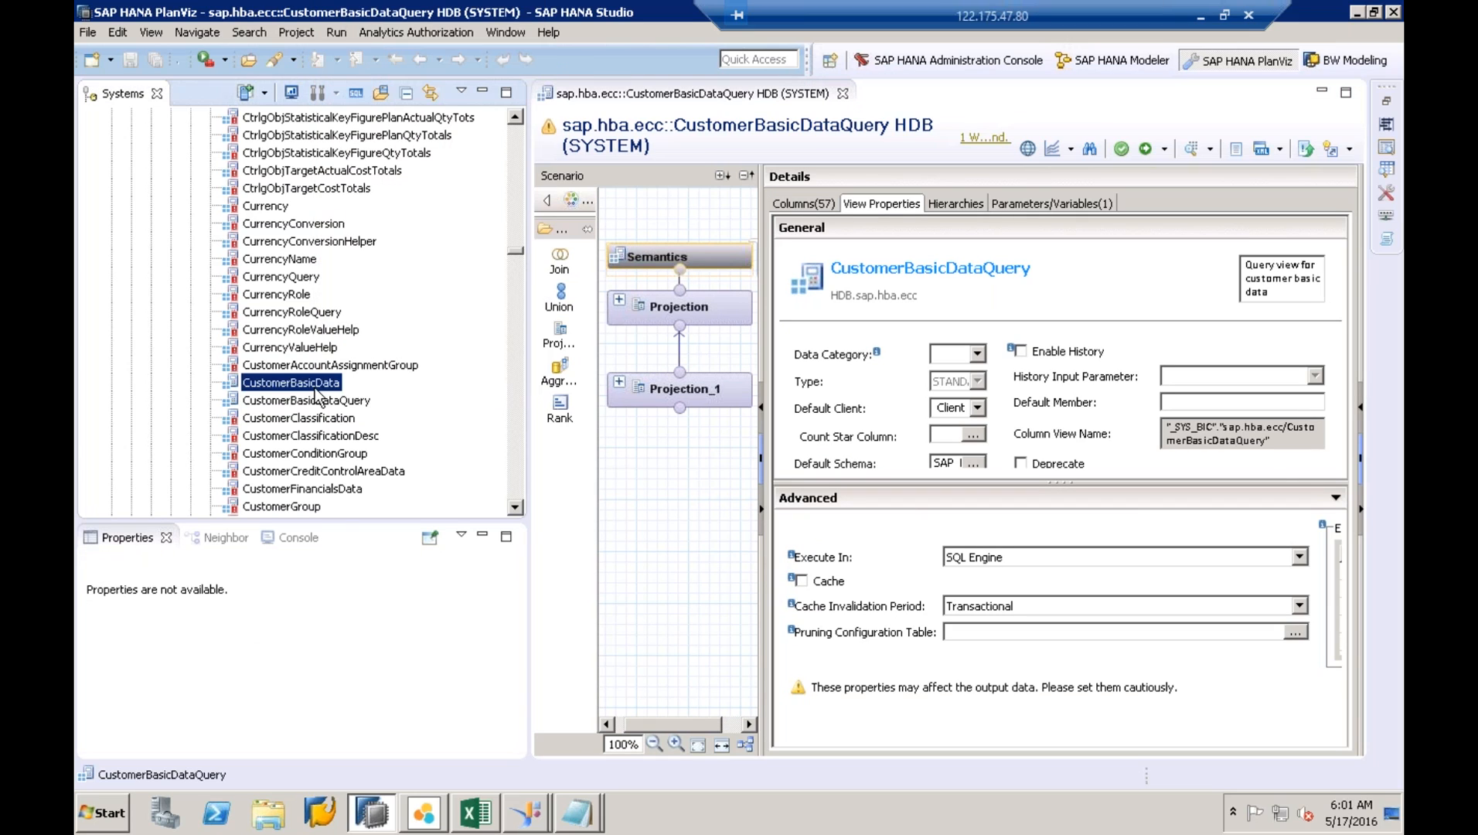
right_click(315, 385)
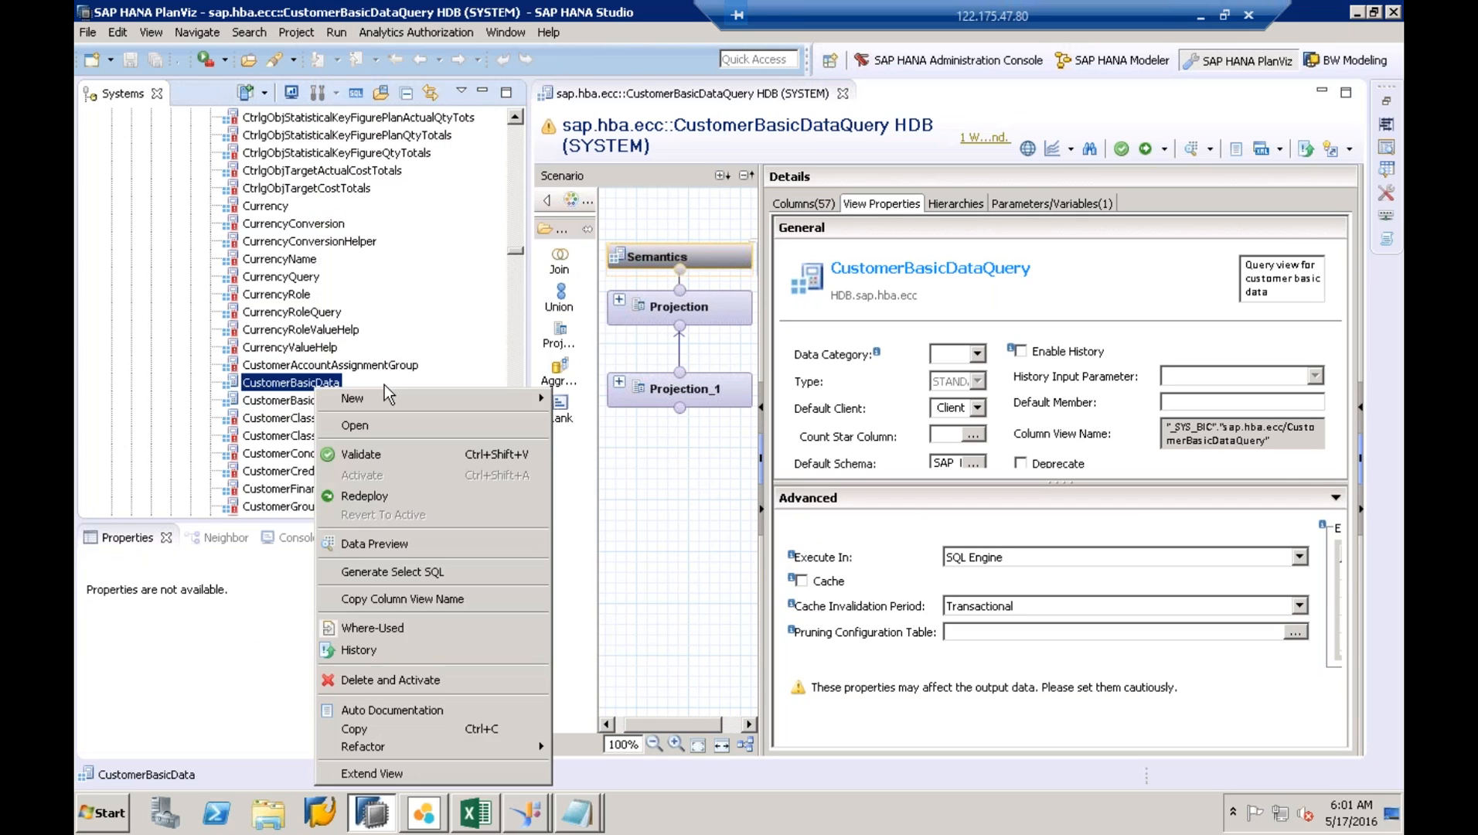
click(407, 774)
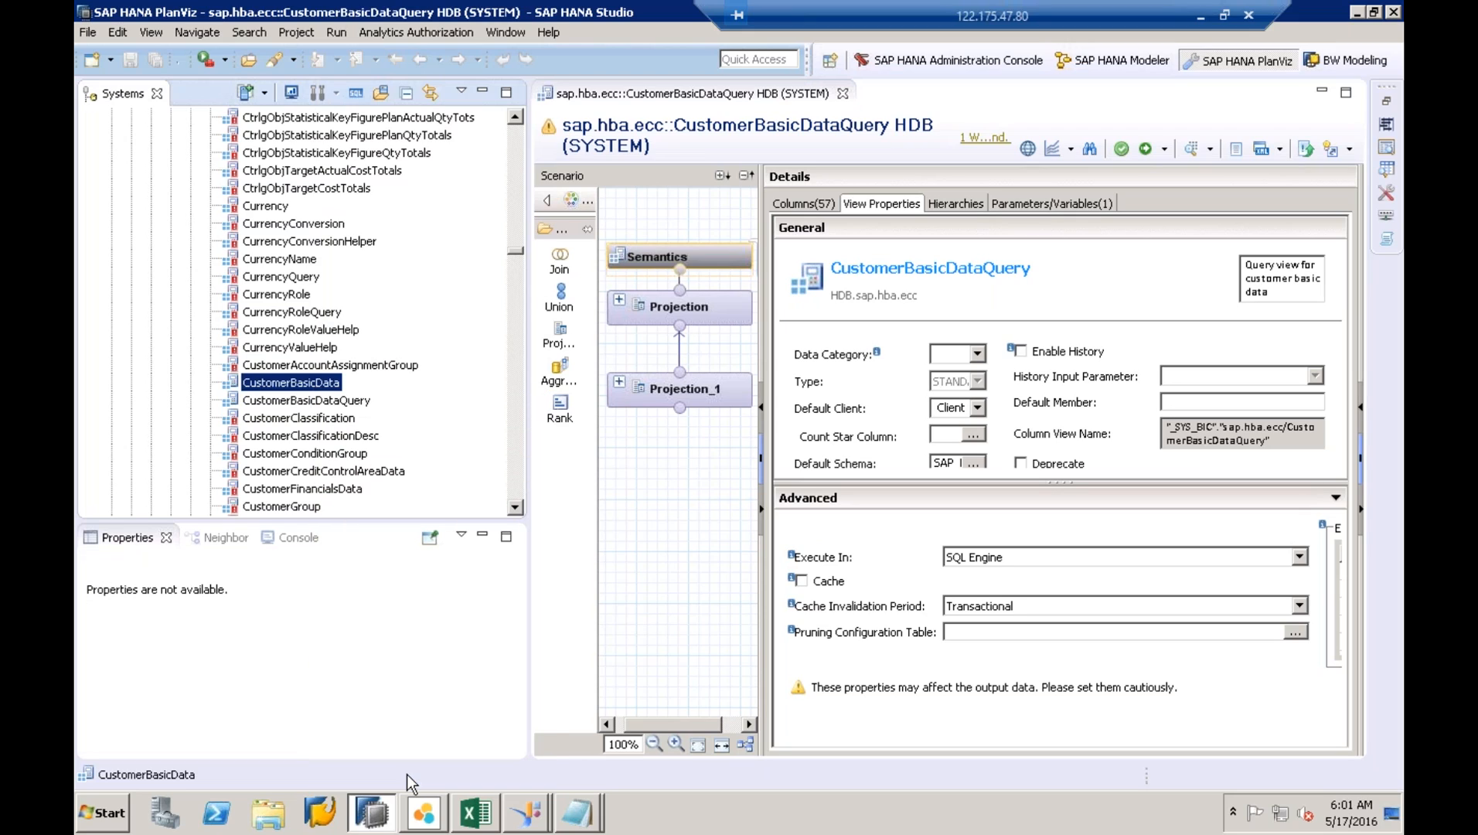
right_click(310, 387)
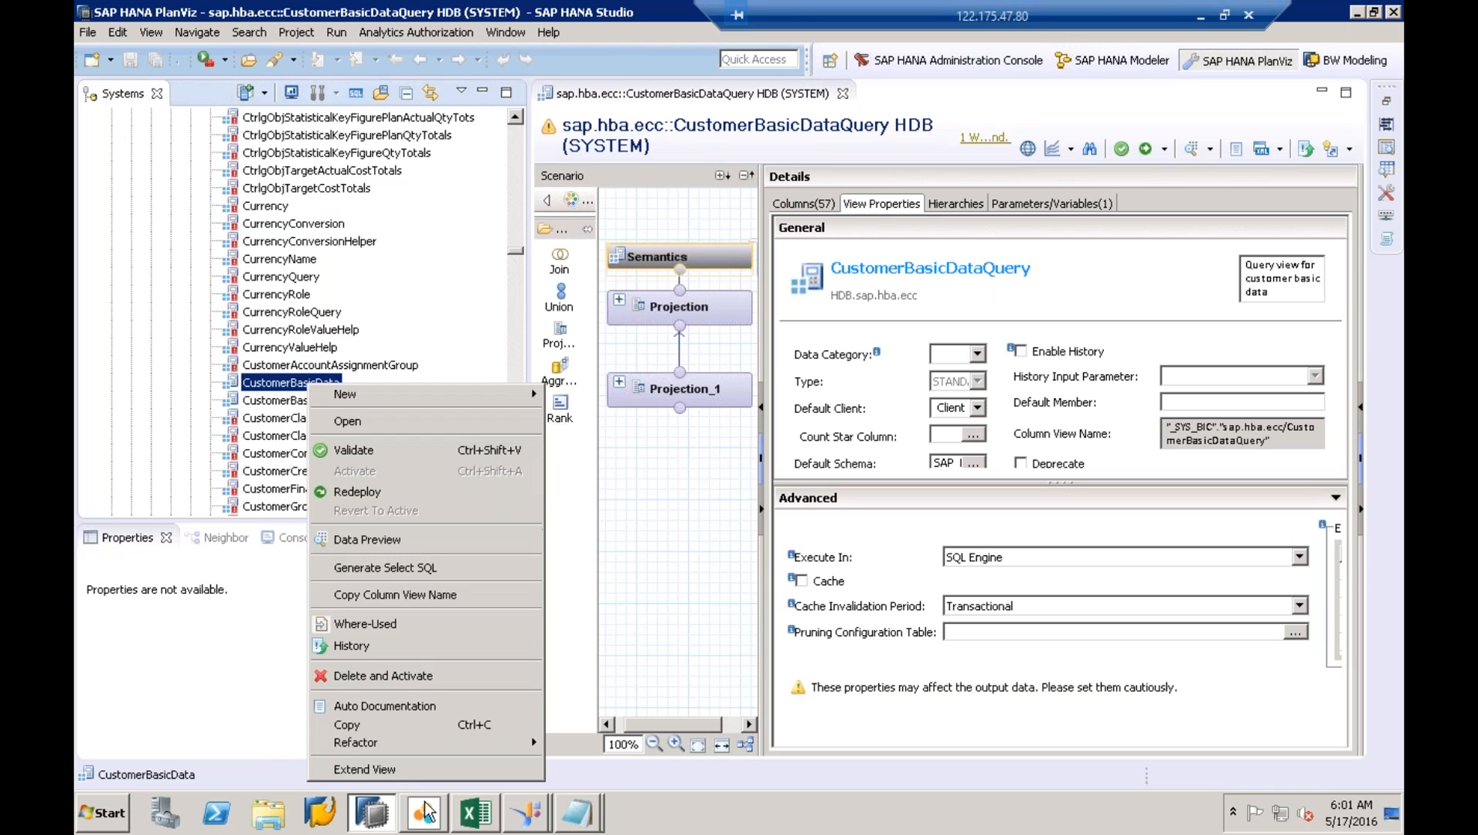
click(390, 775)
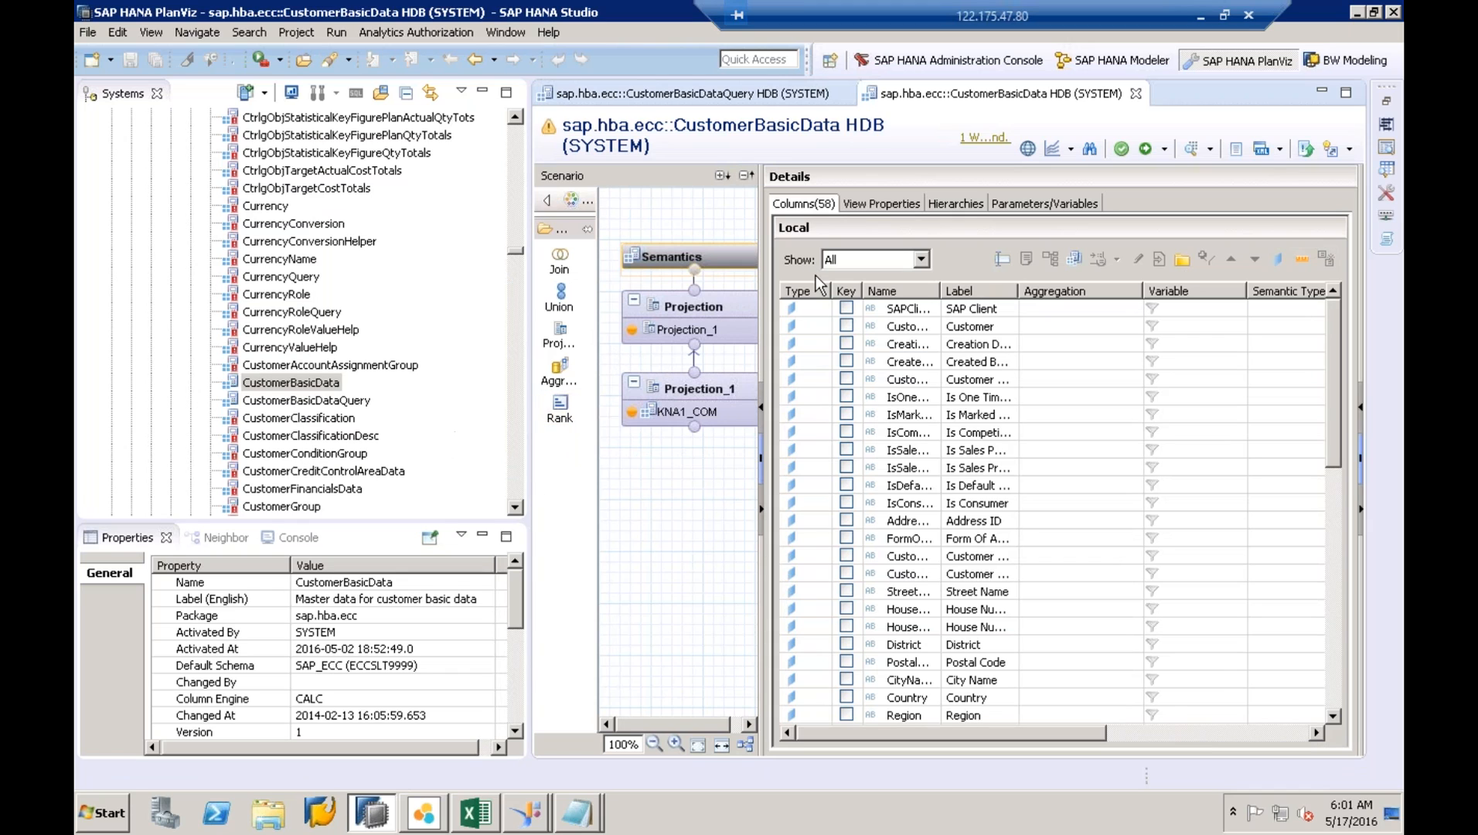
- Open Extract Semantics, cancel it, and exit SAP HANA Studio
click(1075, 261)
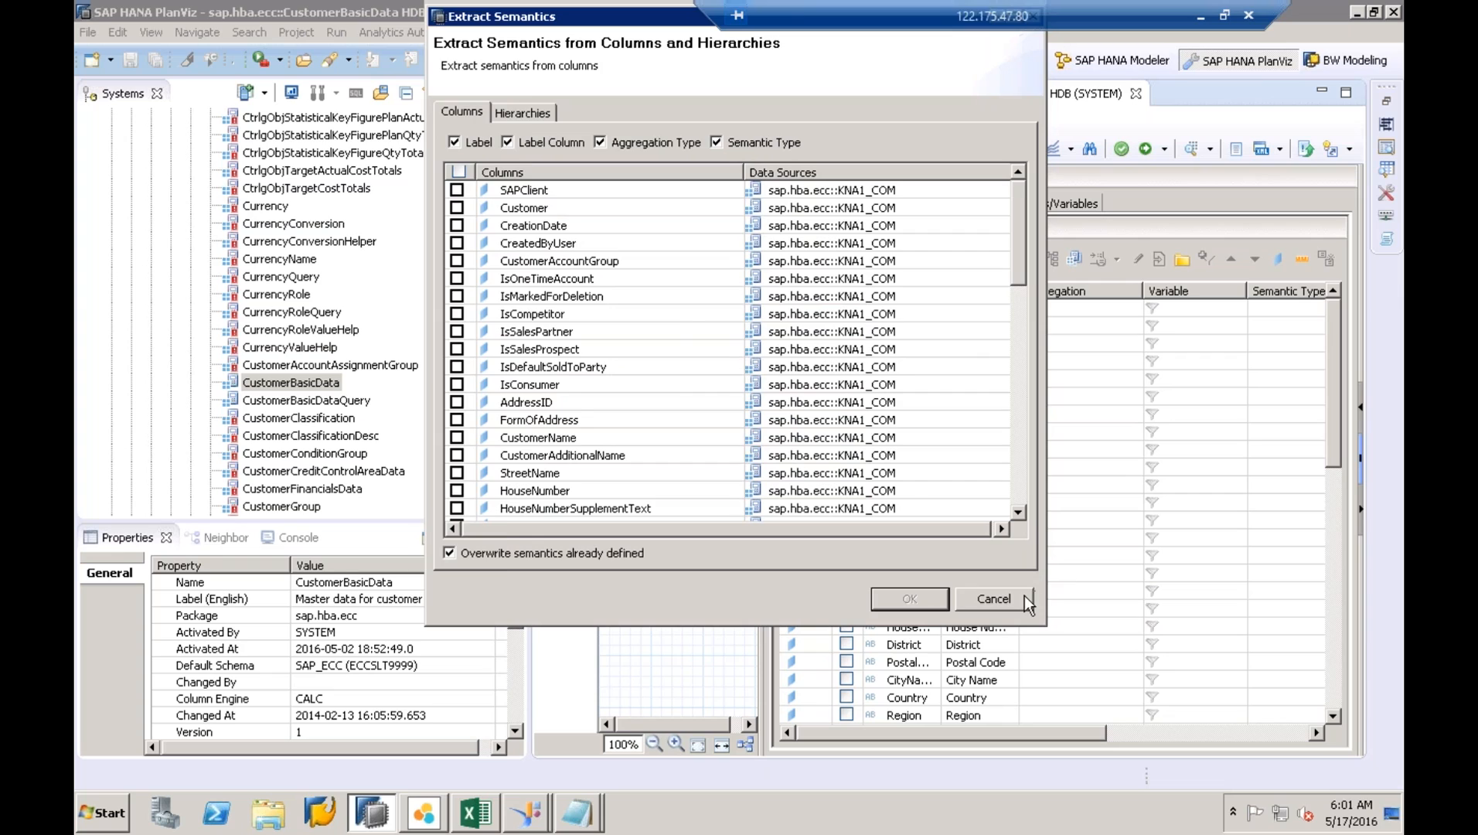
click(993, 599)
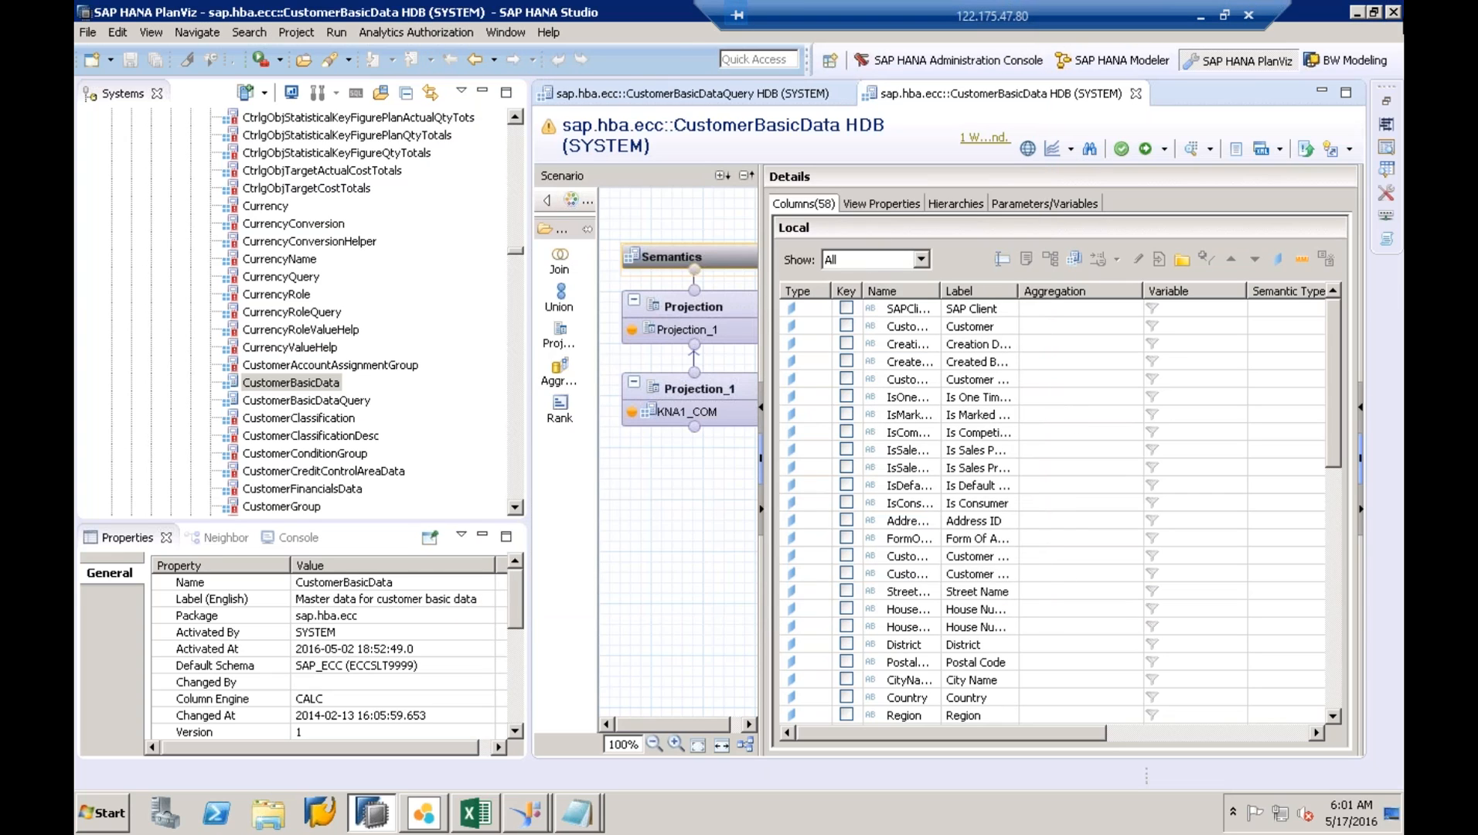
click(1394, 12)
click(830, 420)
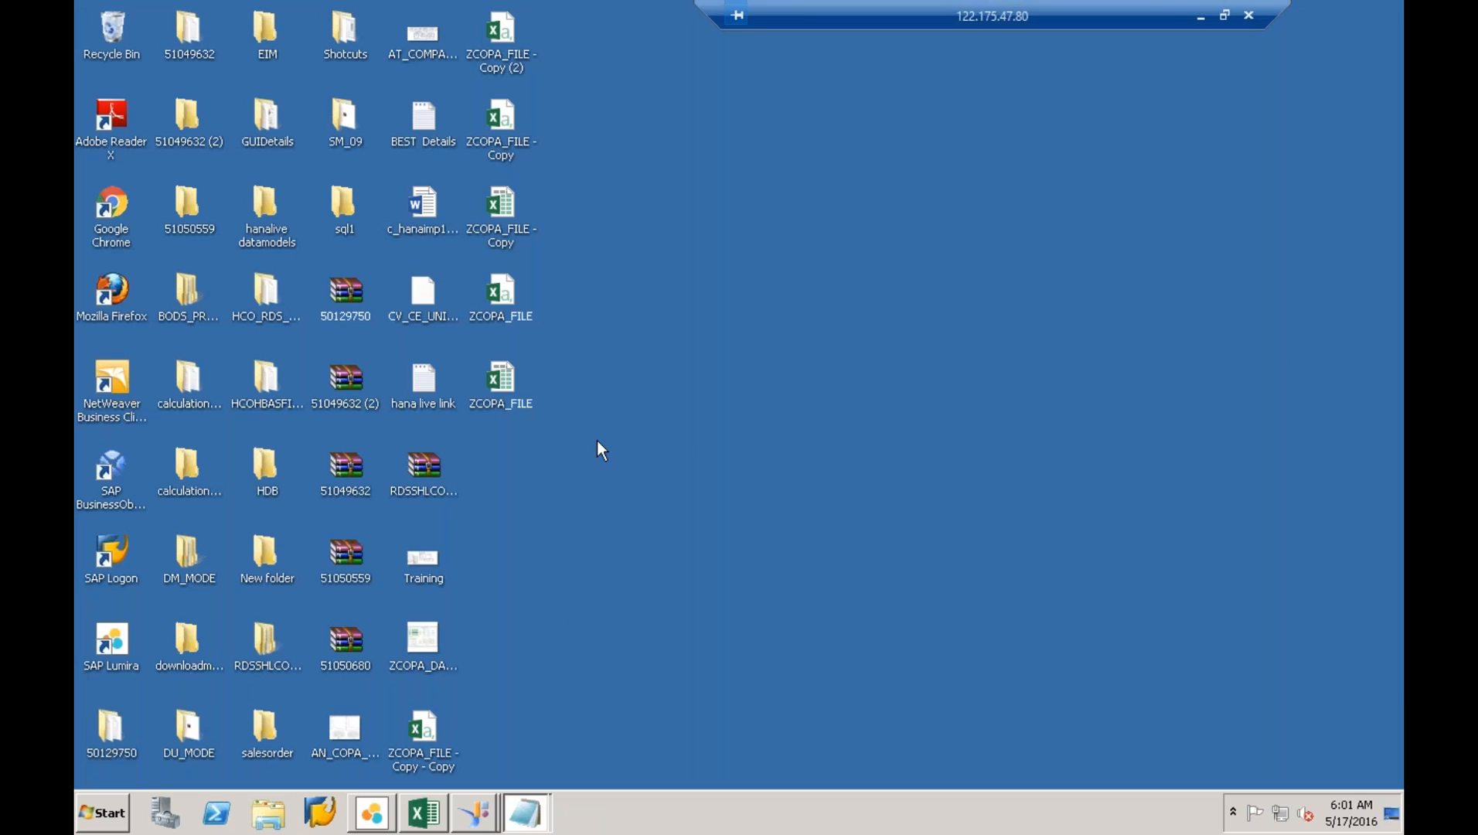
- Open the remote Start menu, then launch Remote Desktop Connection via MSTSC and connect
click(104, 818)
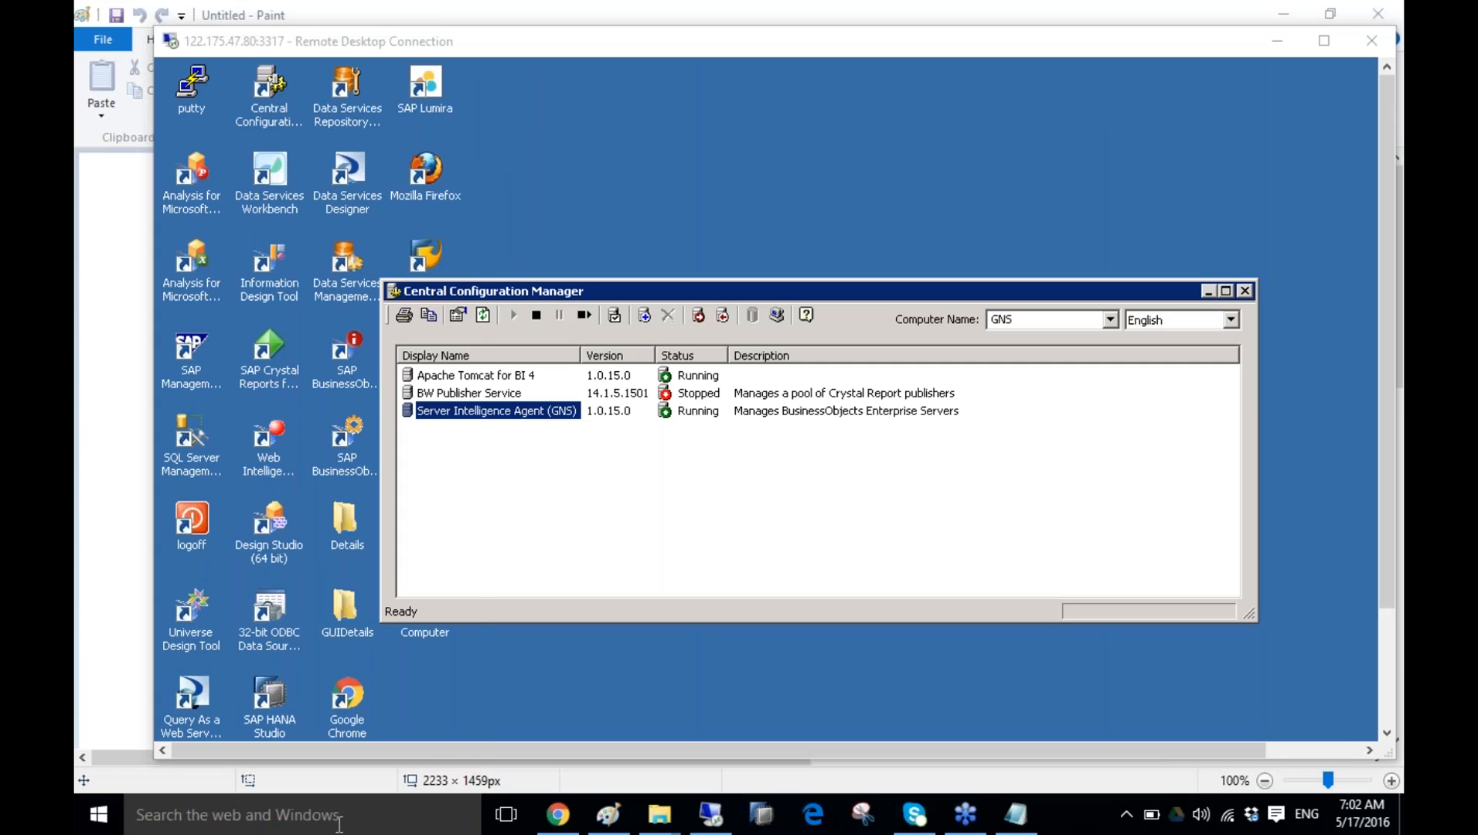
key(super+s)
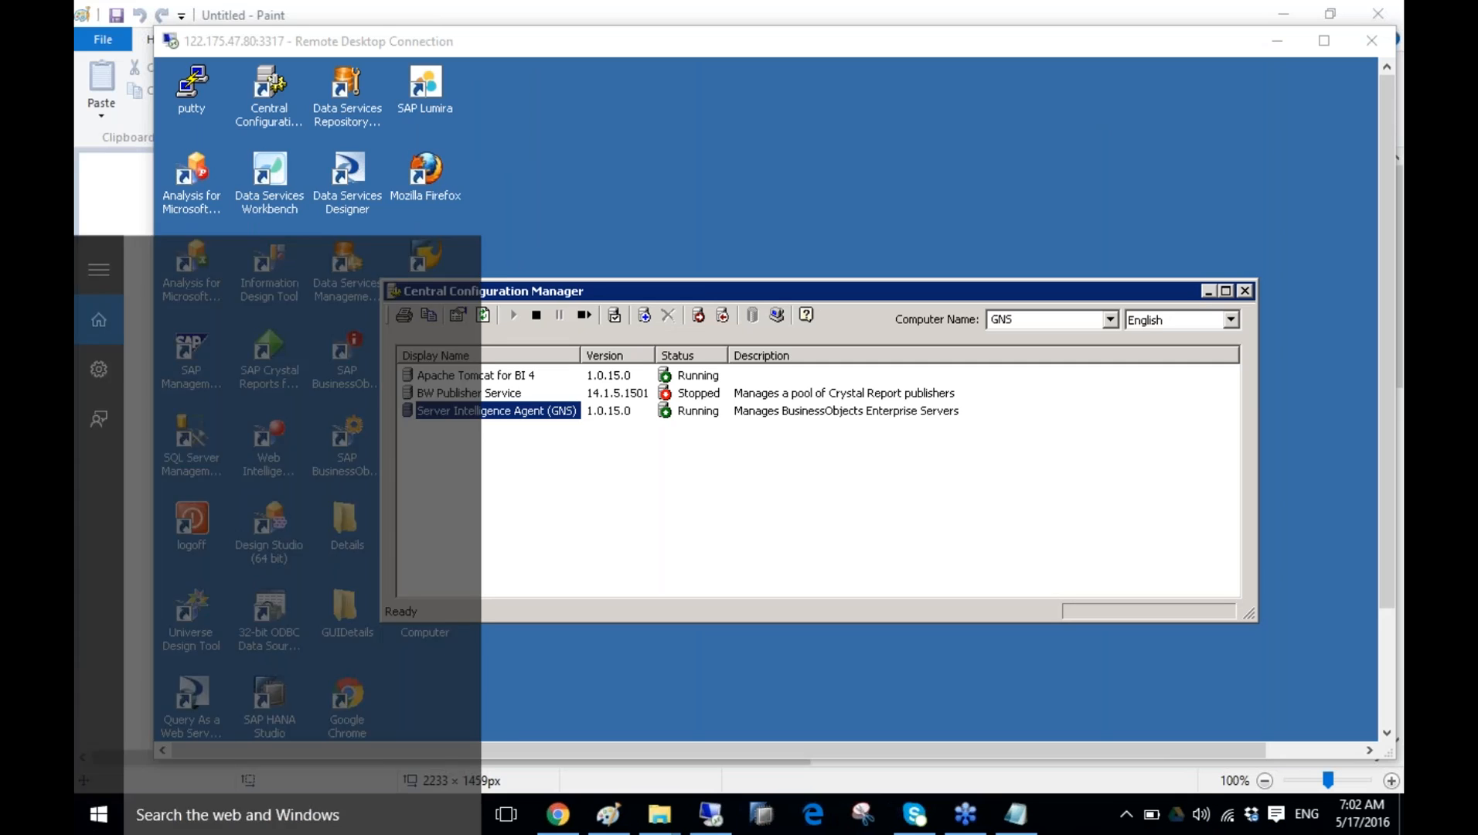
text(MSTSC)
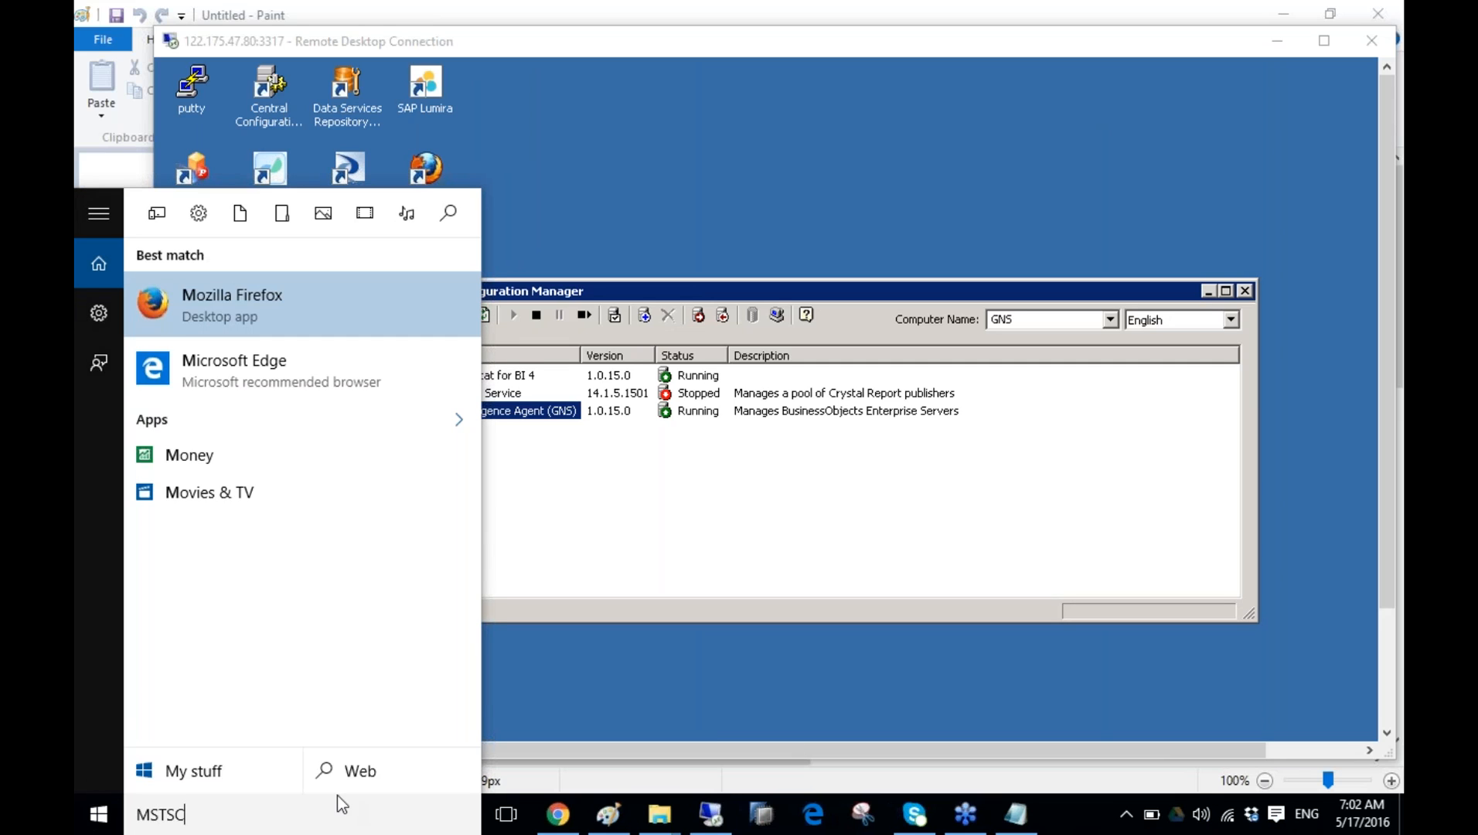
click(271, 337)
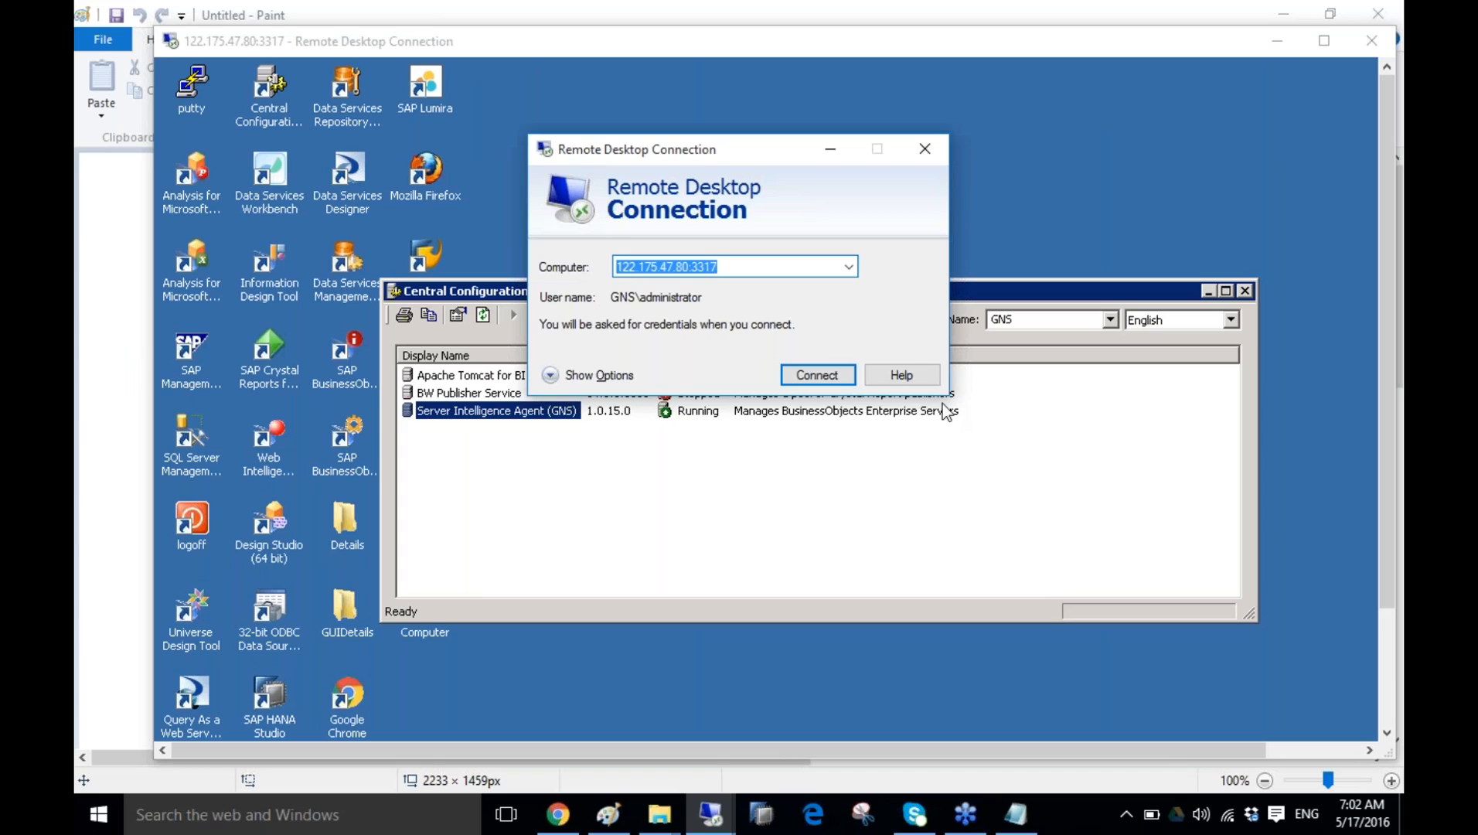
click(842, 379)
- Sign in with another account, entering its user name and password
click(688, 242)
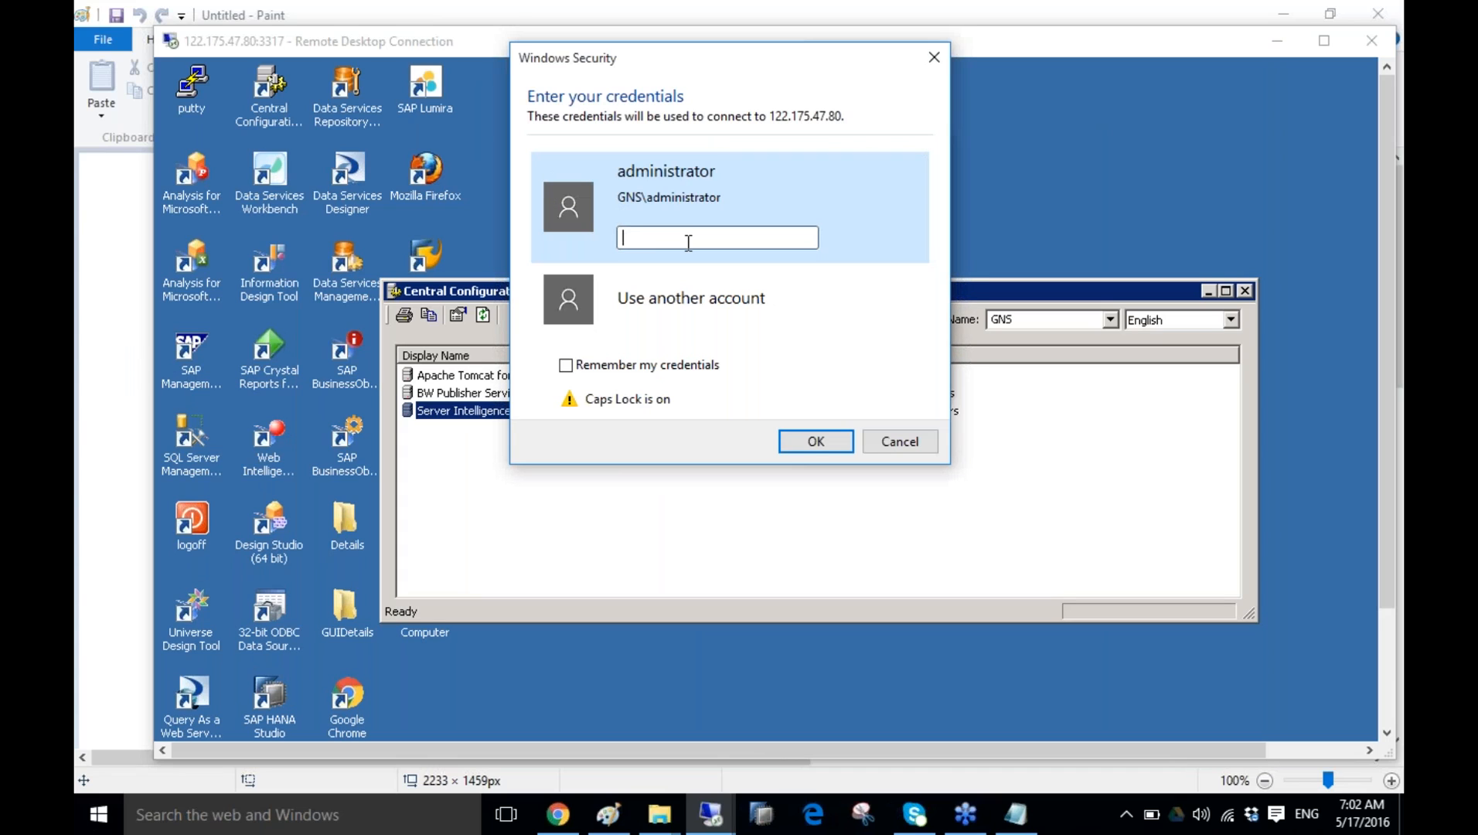
key(Caps_Lock)
click(691, 298)
text(surya)
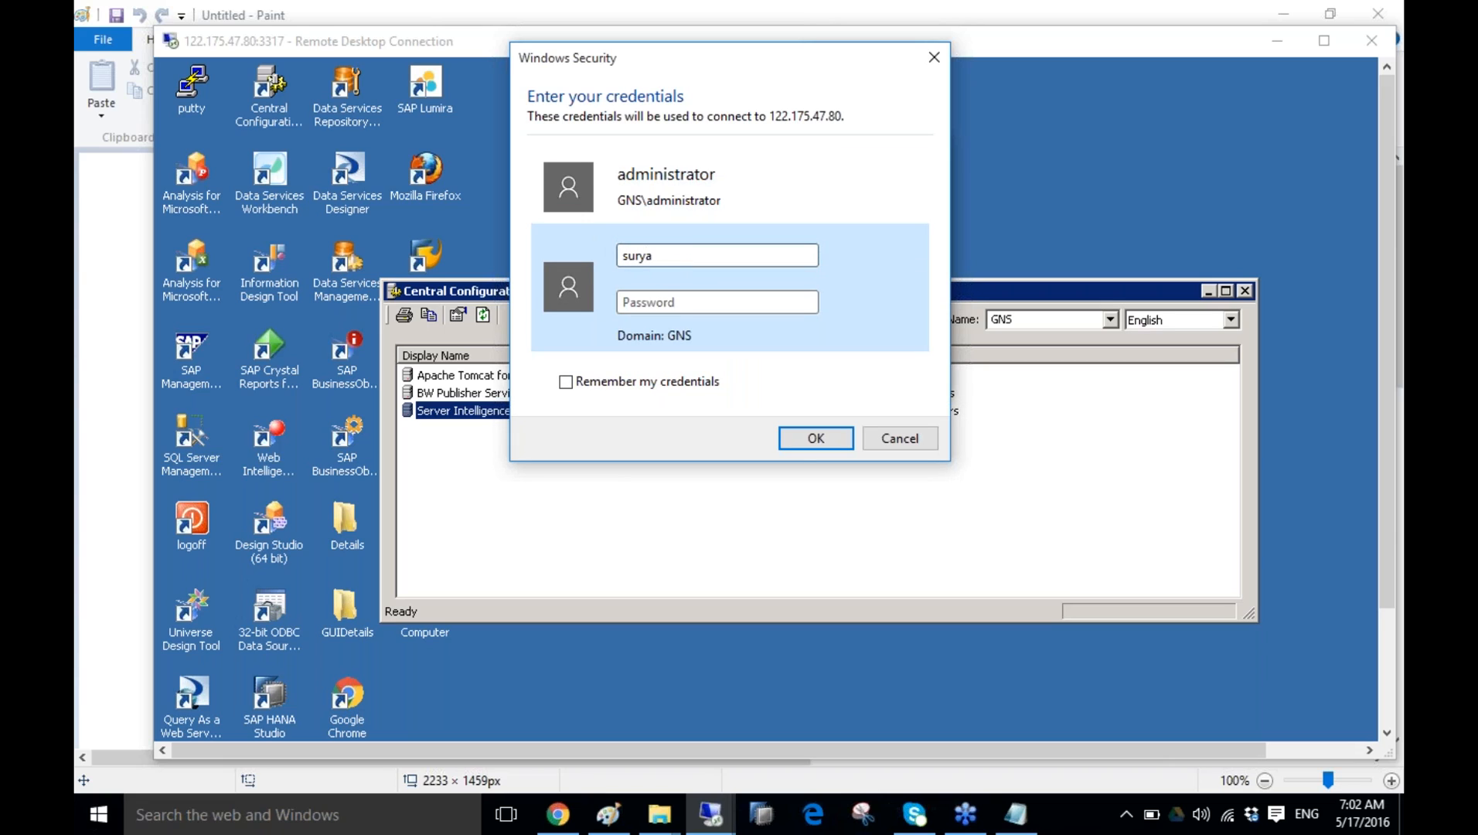
key(BackSpace)
key(BackSpace)
key(BackSpace)
key(BackSpace)
key(BackSpace)
text(hanauser1)
key(Tab)
text(h********)
key(Return)
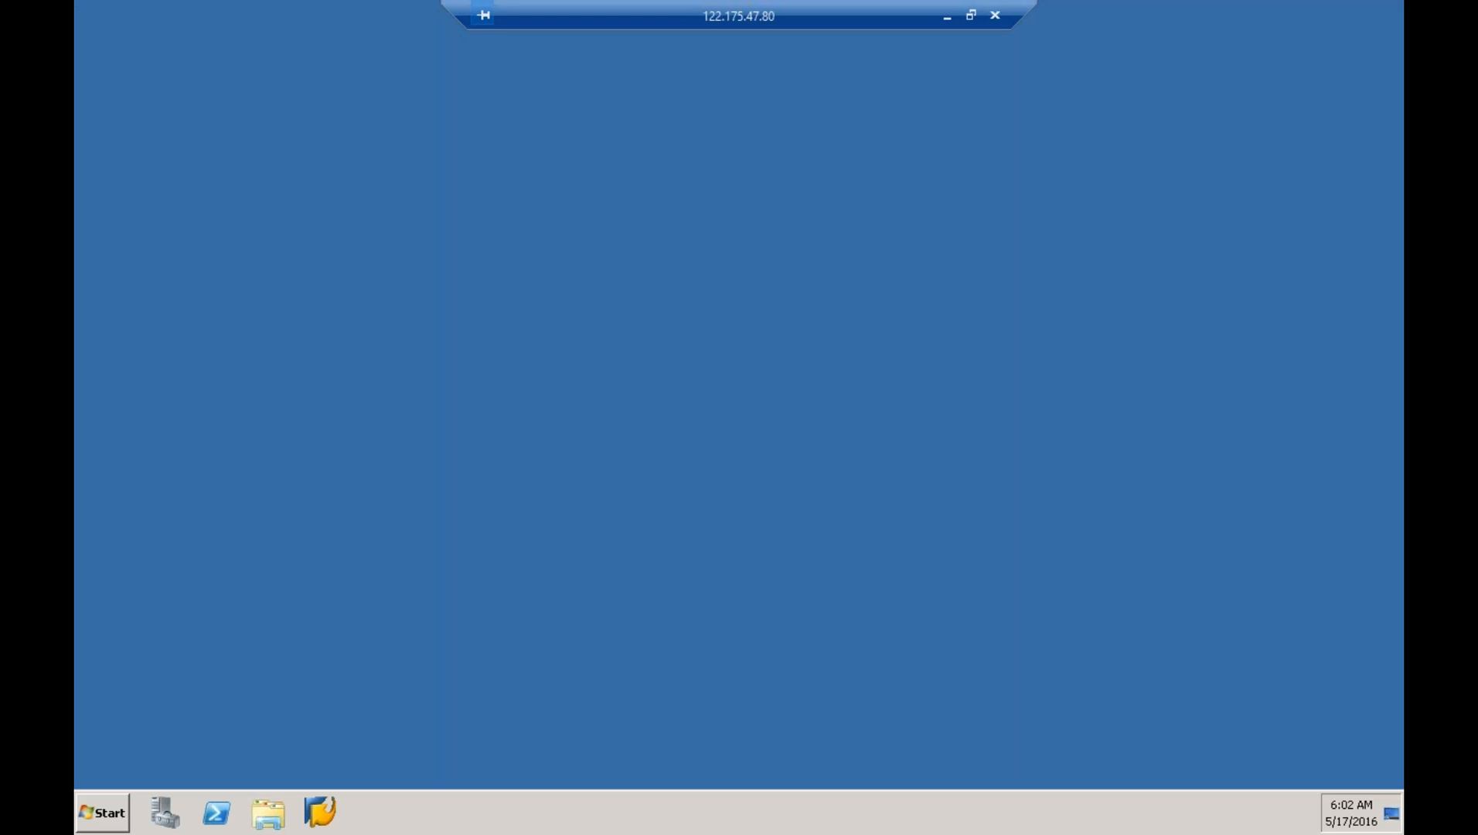
- Launch SAP HANA Studio from the remote server's Start menu
key(super)
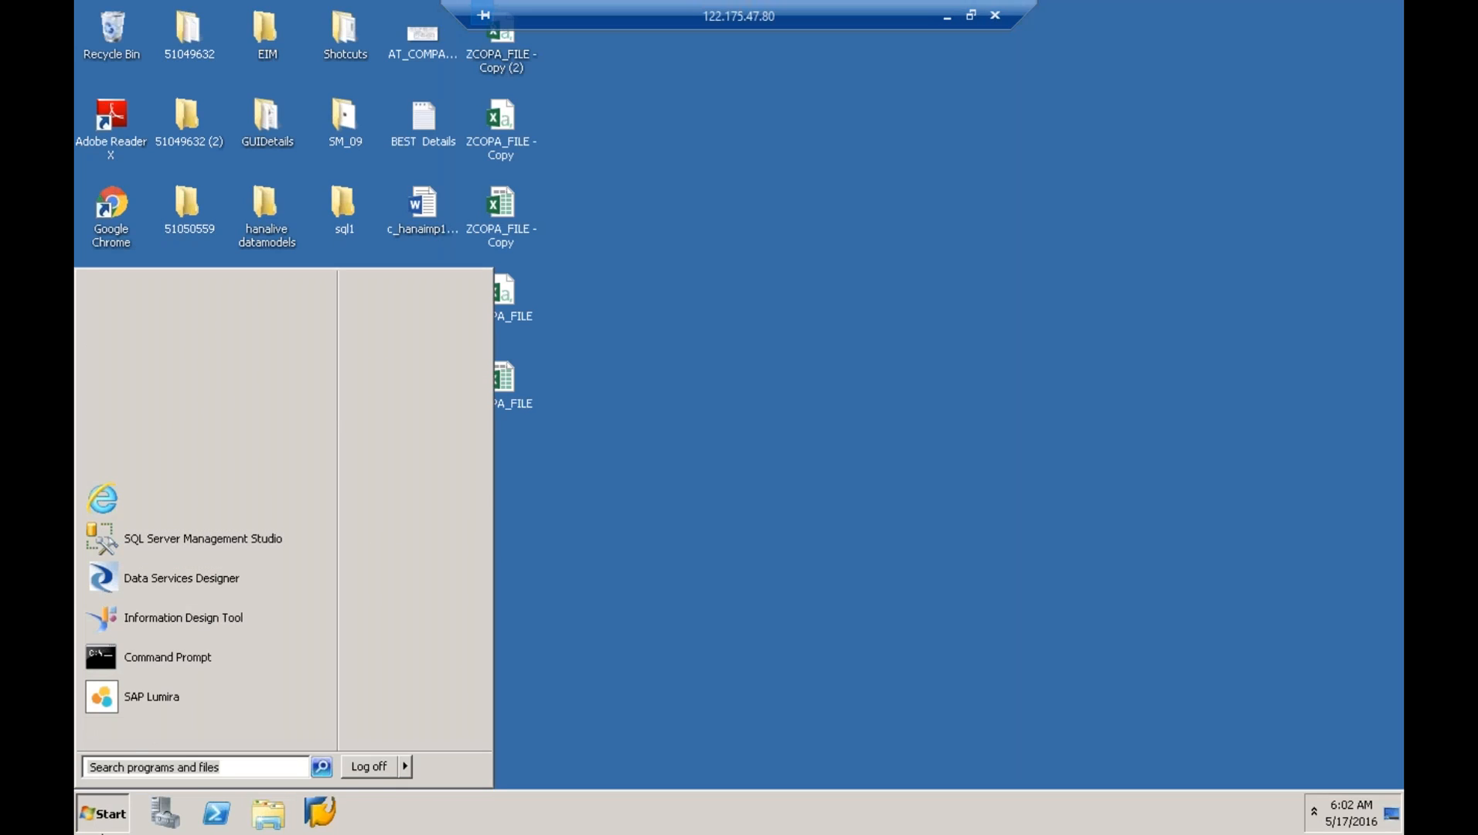
click(170, 380)
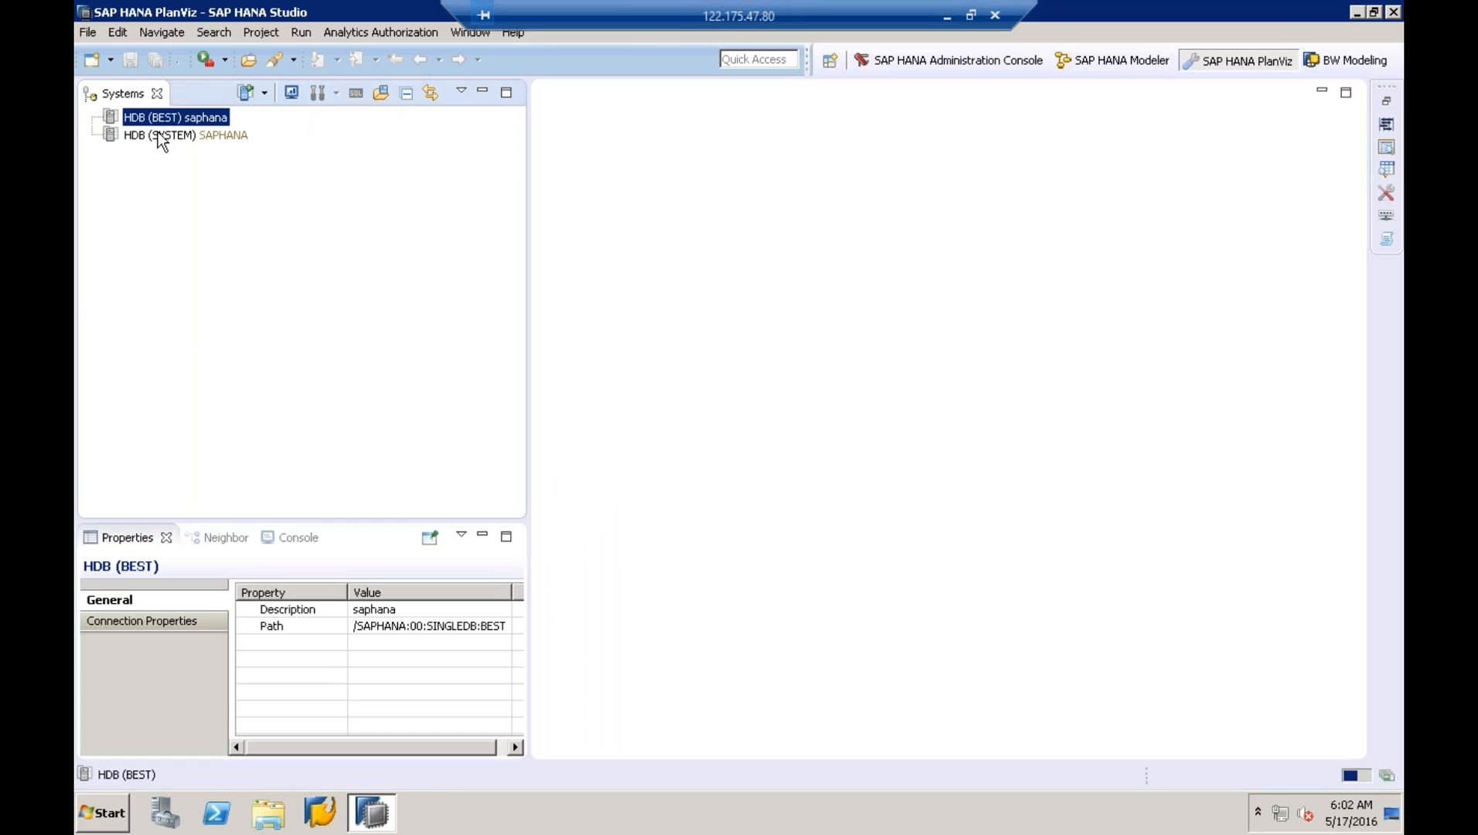
- Log on to HDB (SYSTEM) with the database password
double_click(160, 136)
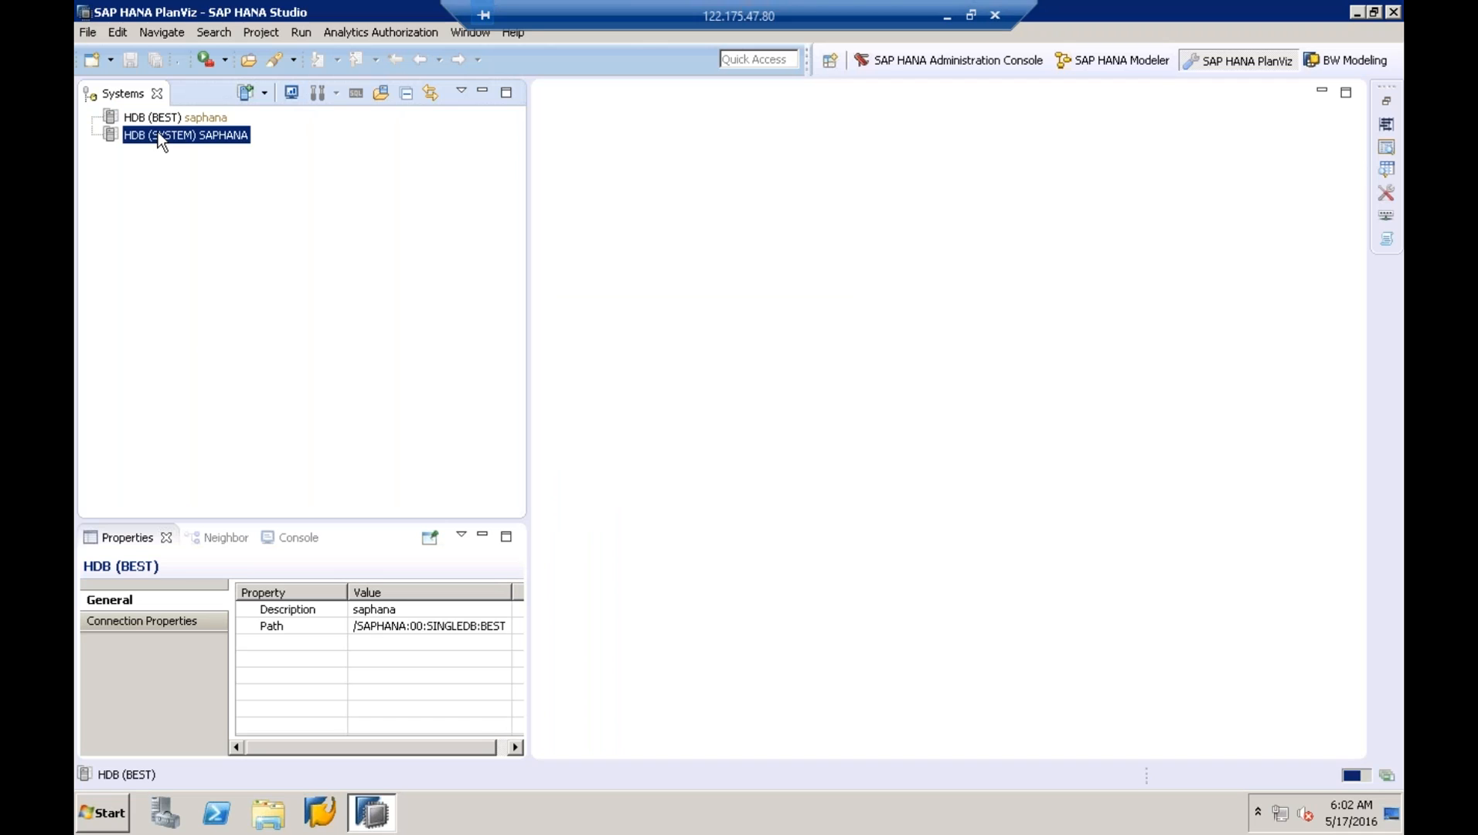
text(•••••••)
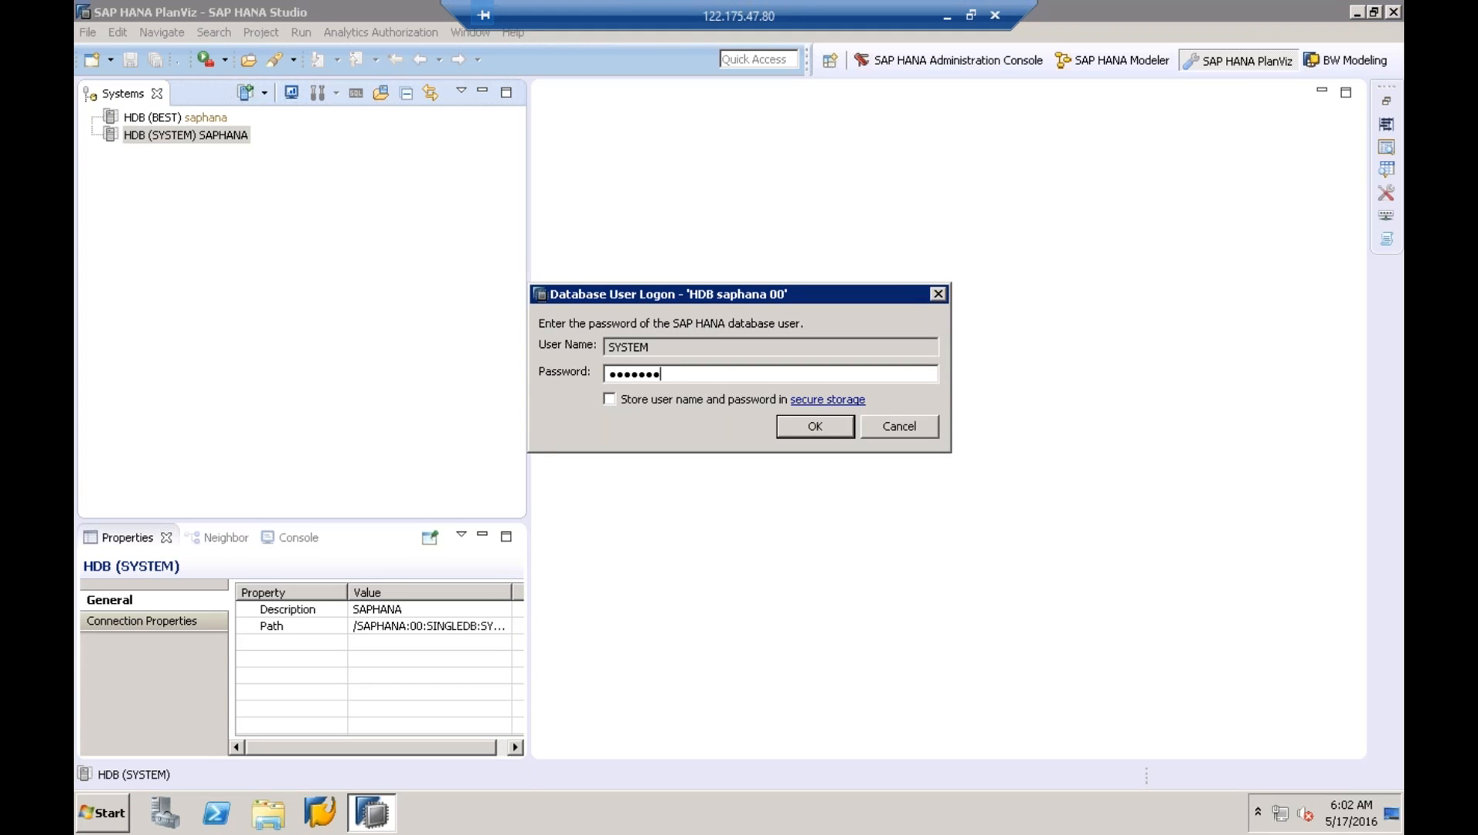
text(•••)
key(Return)
- Expand Content, jump to the sap package, and open sap > hba > ecc
double_click(162, 188)
click(193, 277)
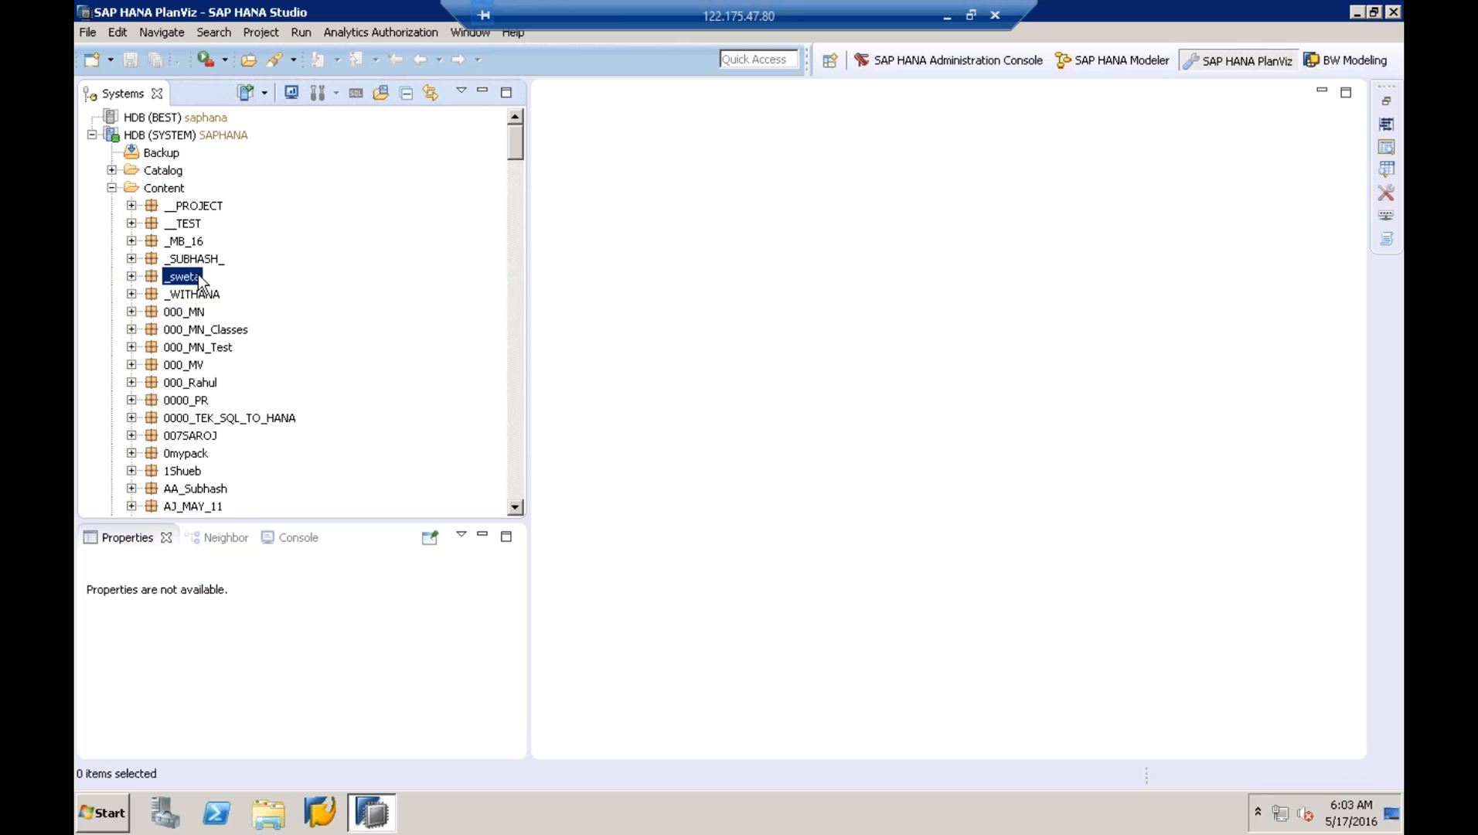
text(sap)
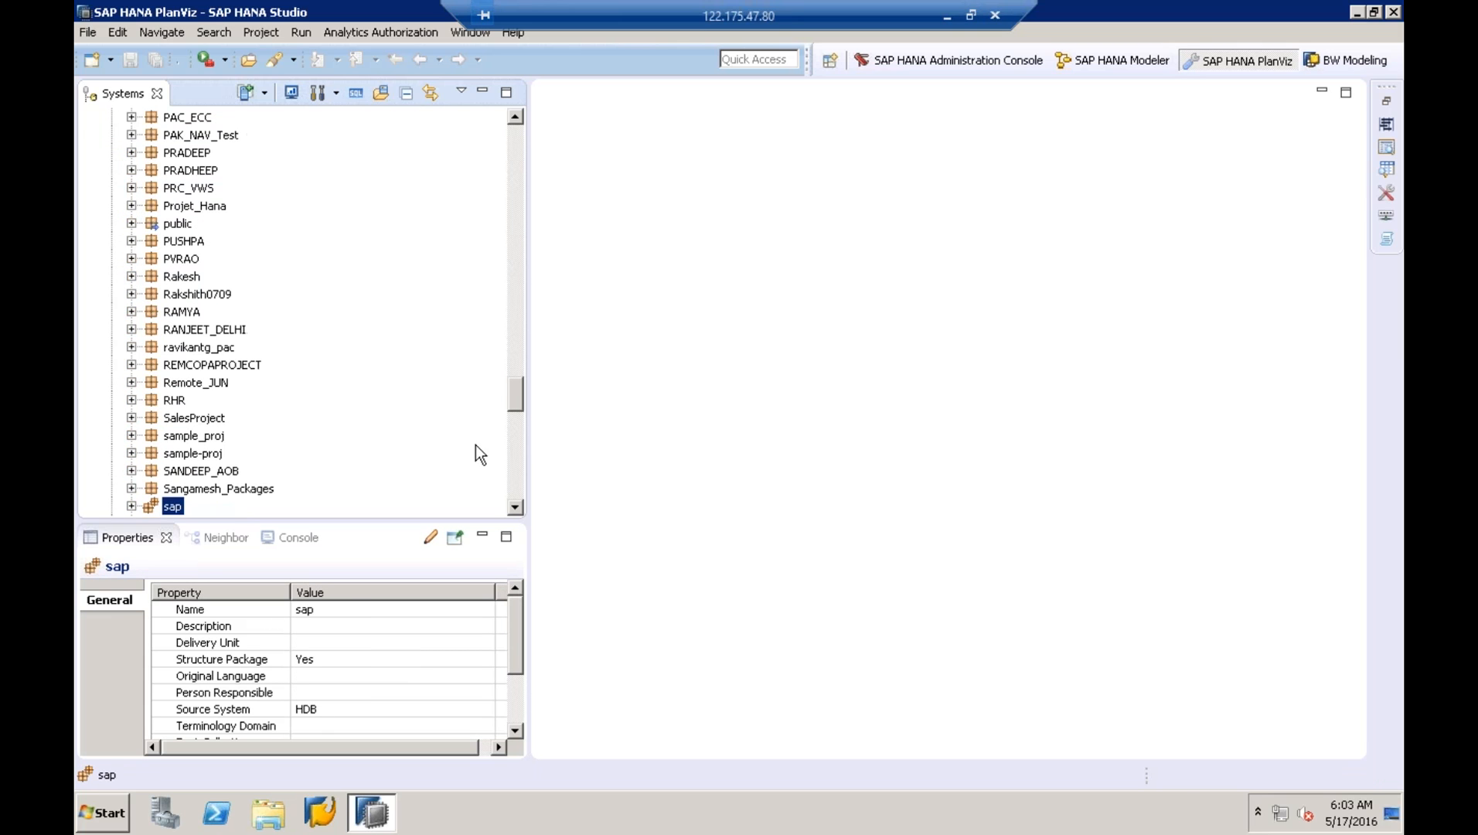
click(518, 492)
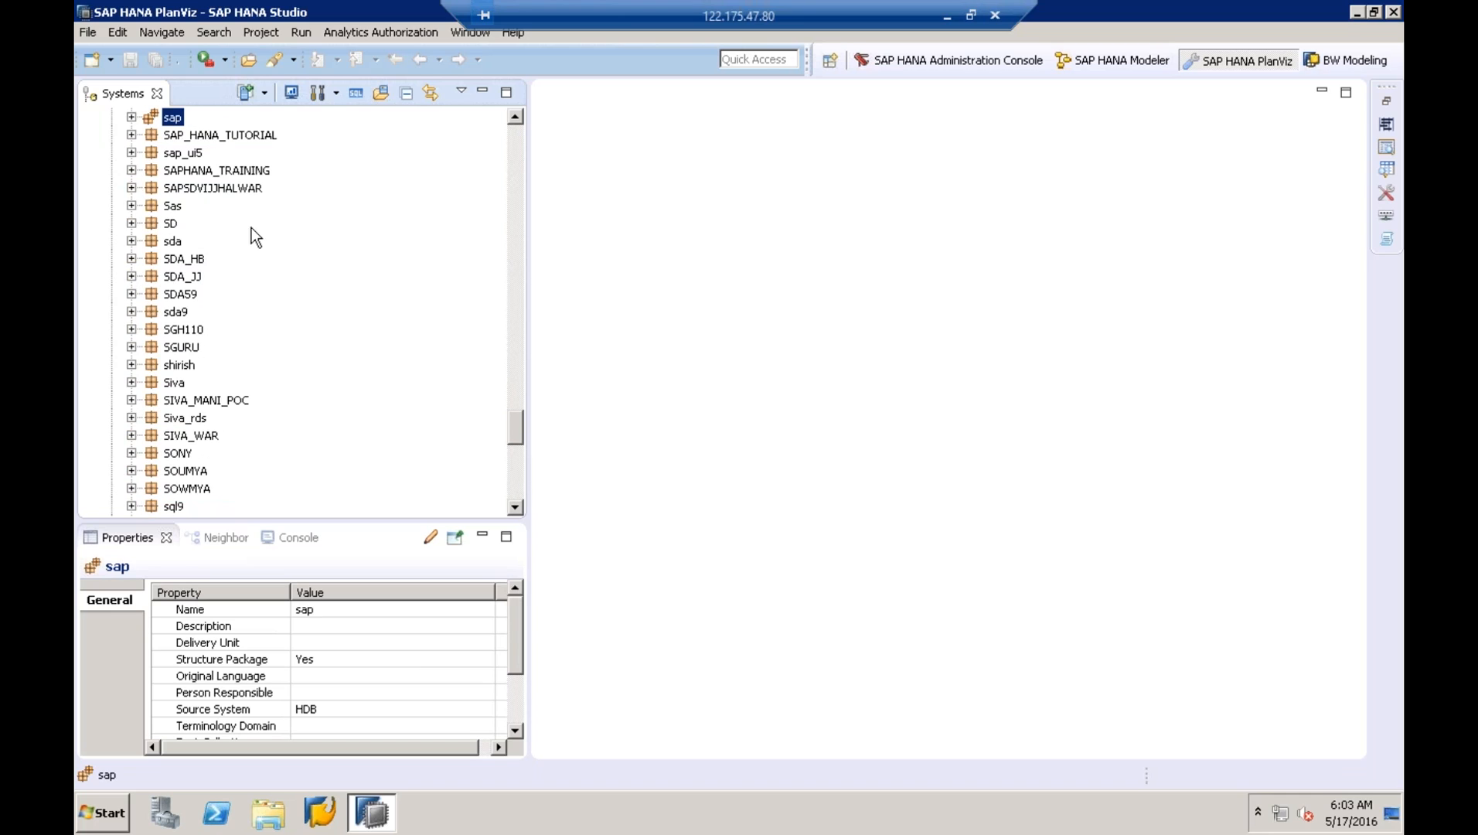
click(132, 118)
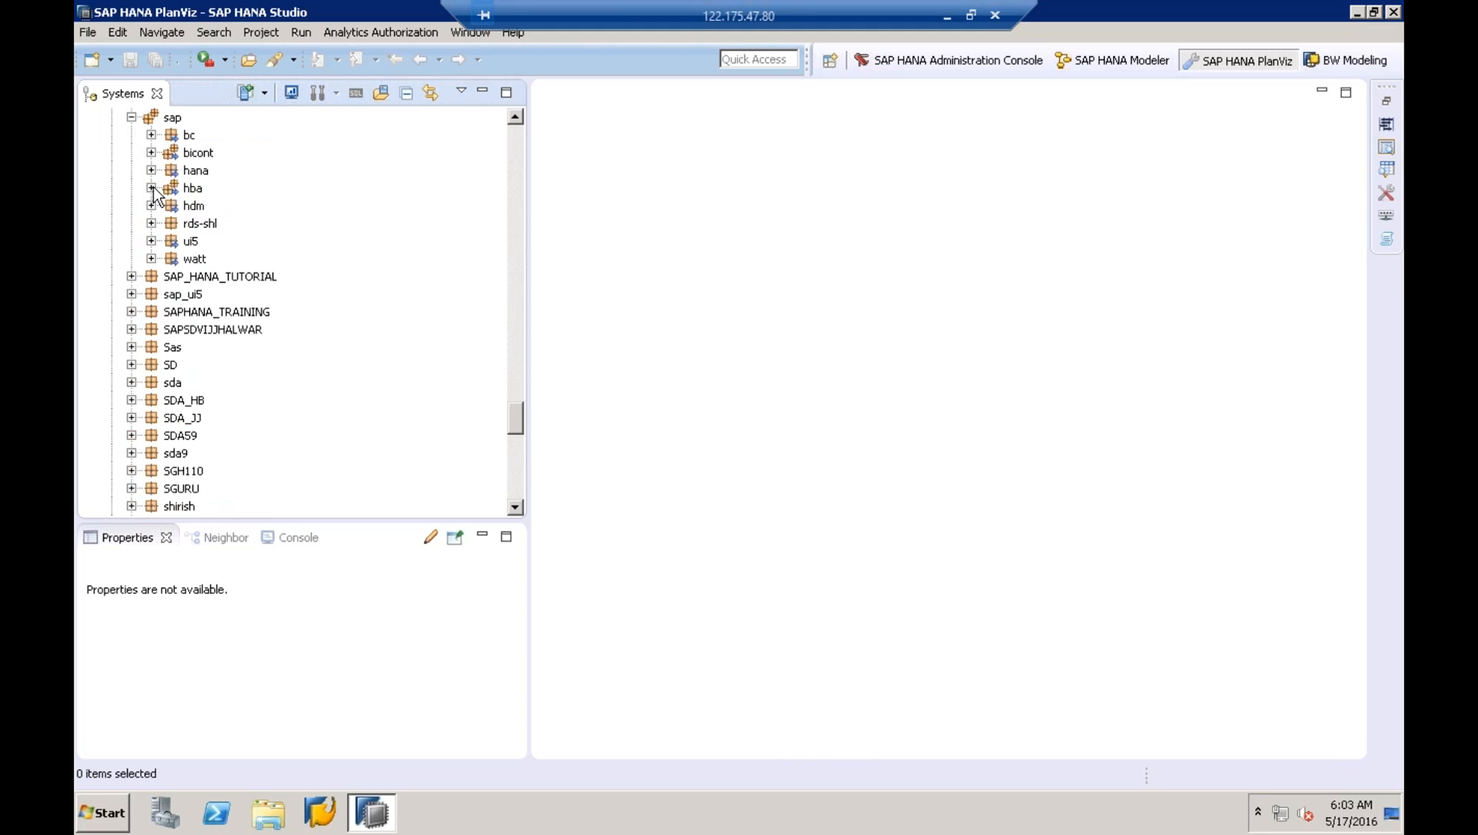
click(151, 188)
click(171, 206)
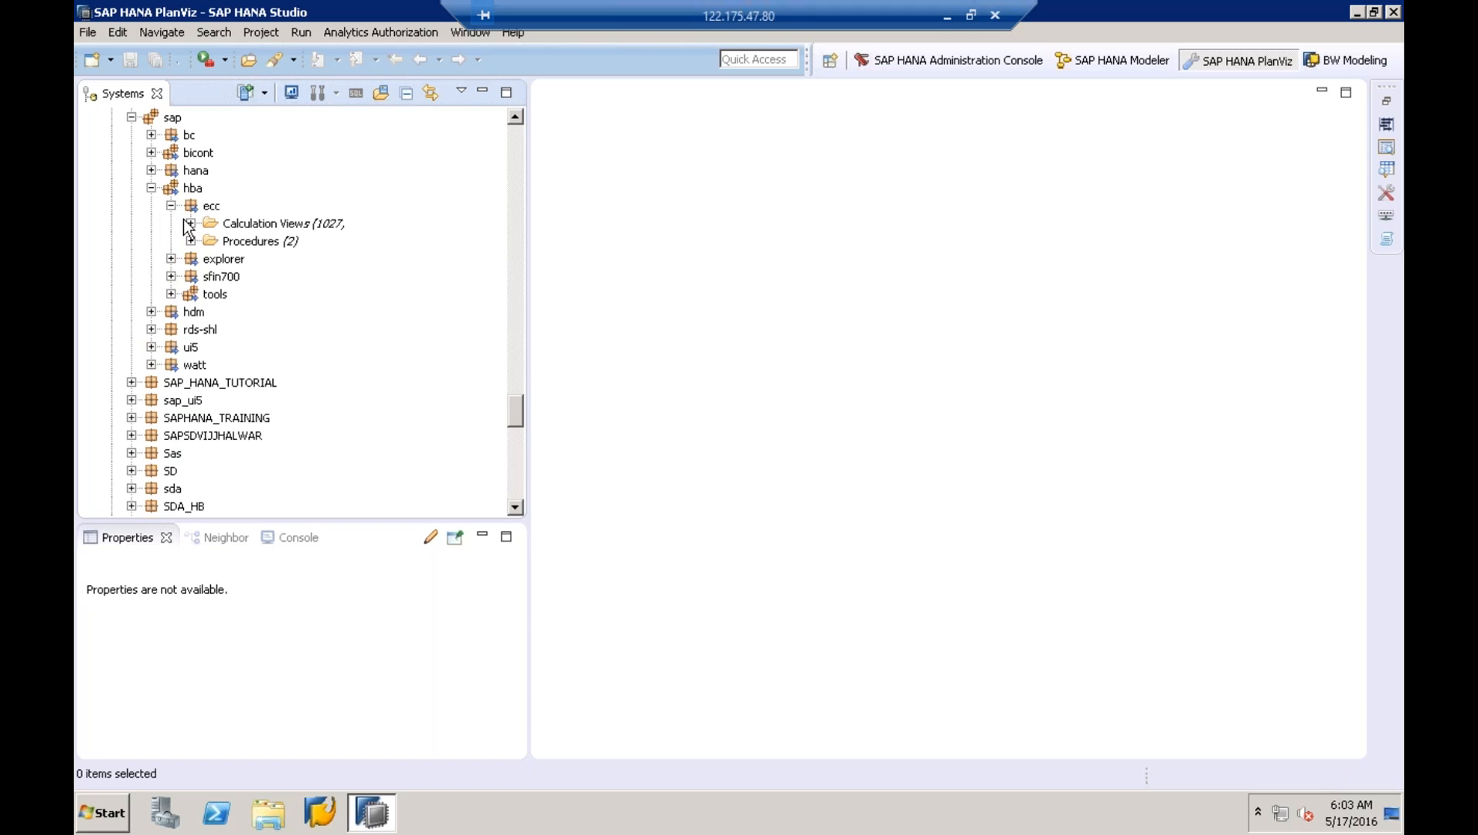
- List the ecc calculation views, jump to the Sales views, and check SalesGroup's actions
click(187, 224)
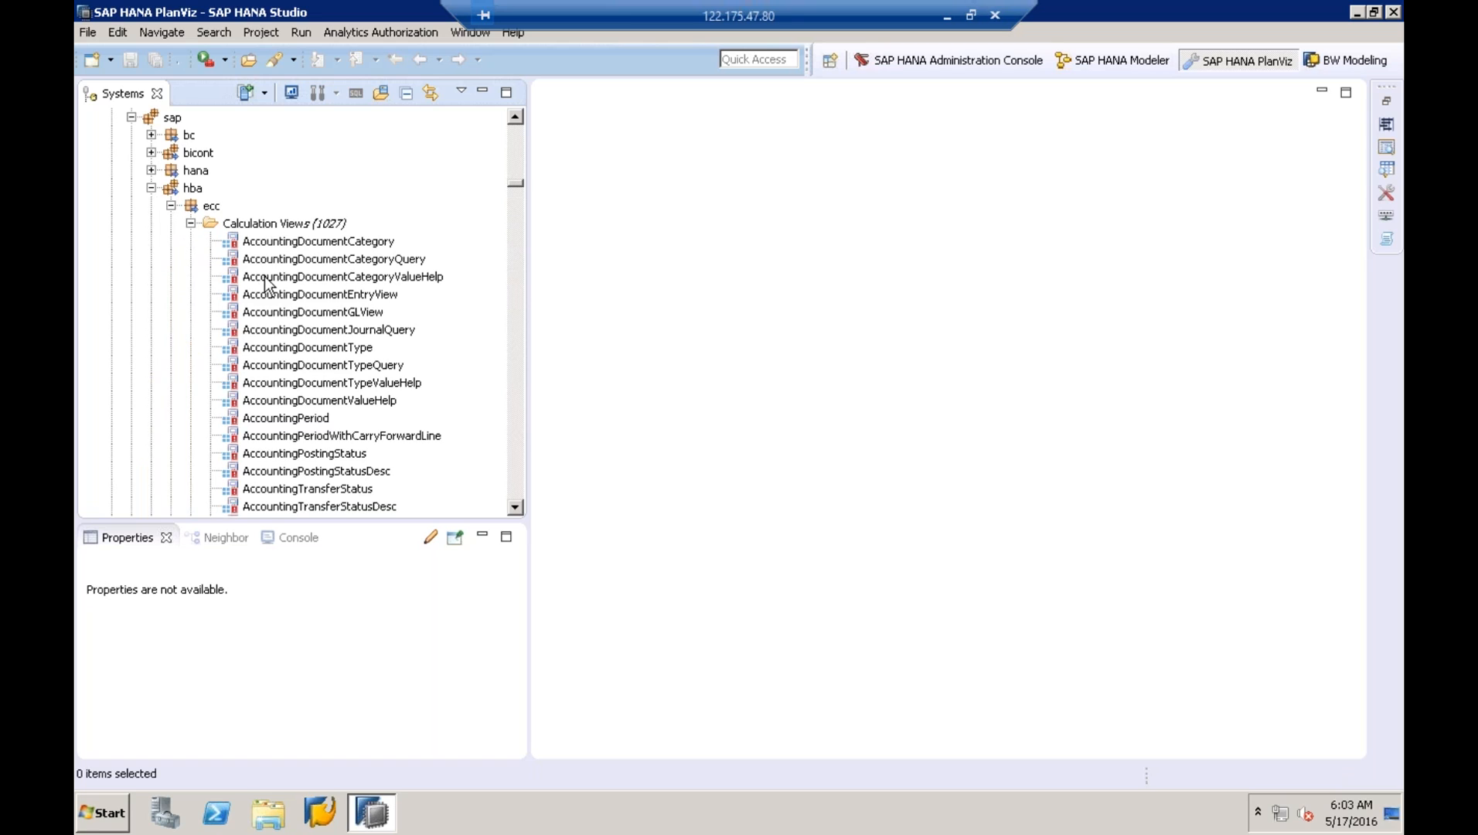
click(284, 330)
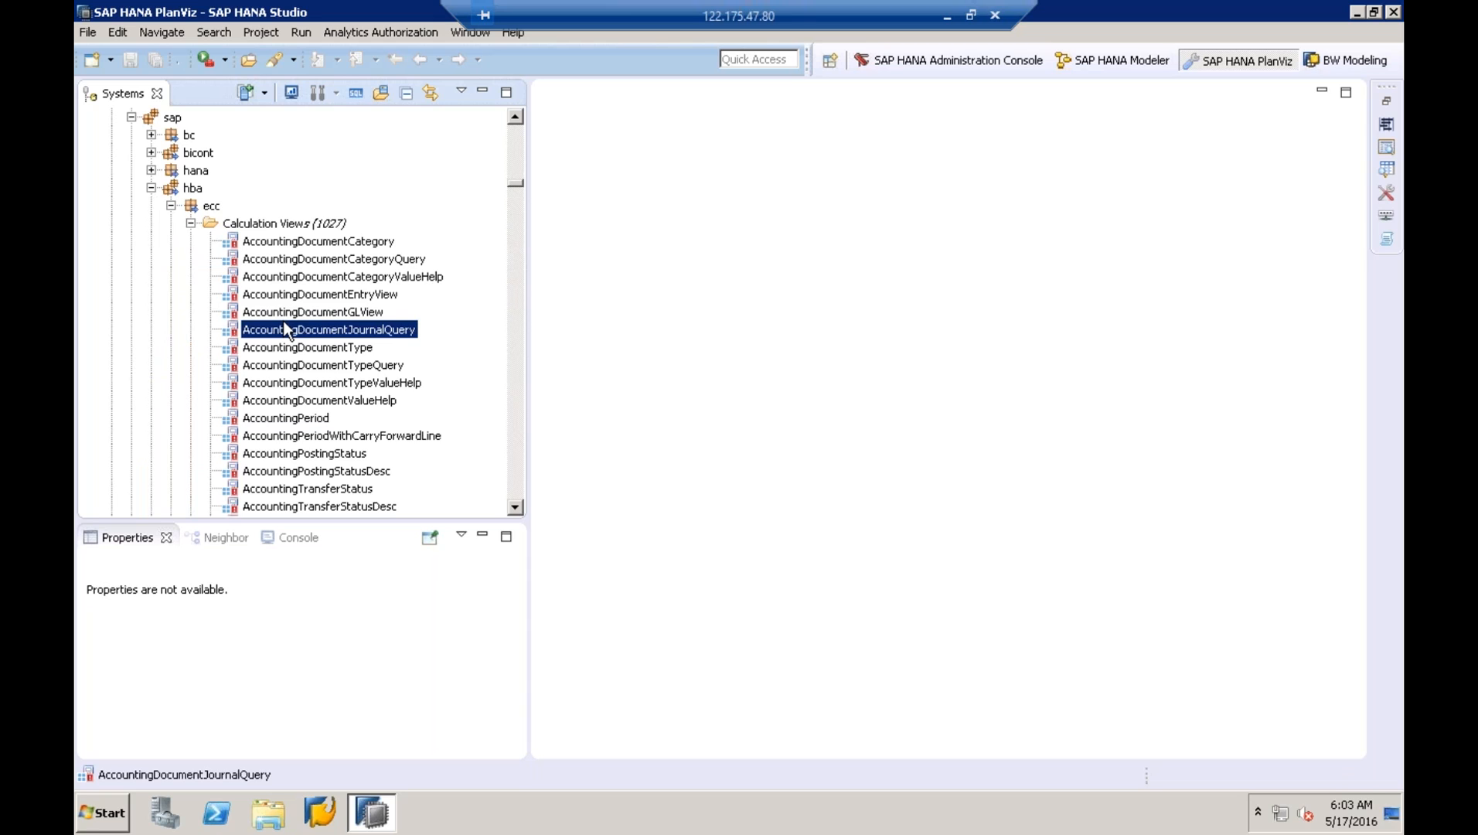
key(s)
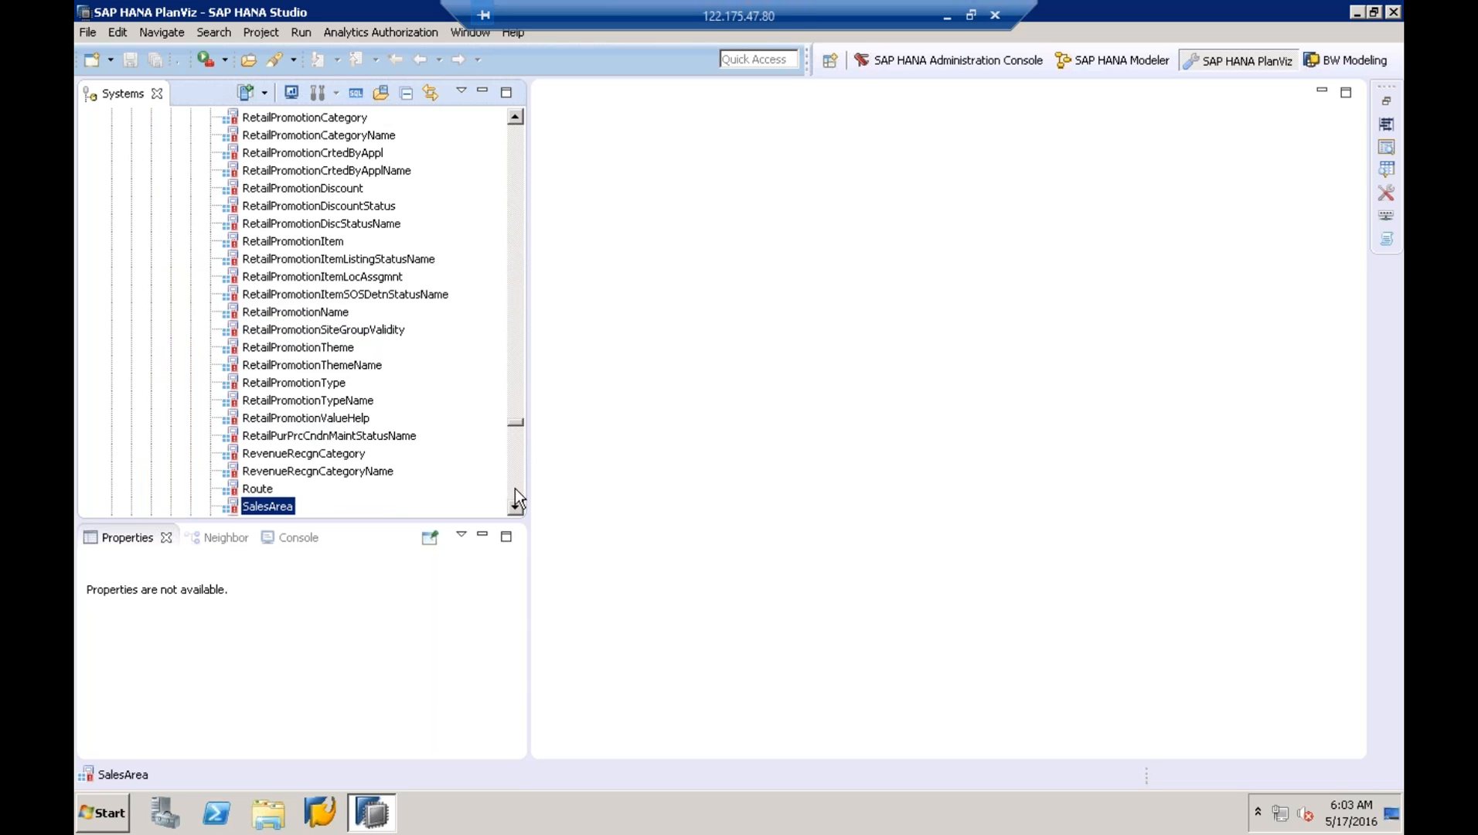
scroll(514, 489, down, 7)
click(515, 492)
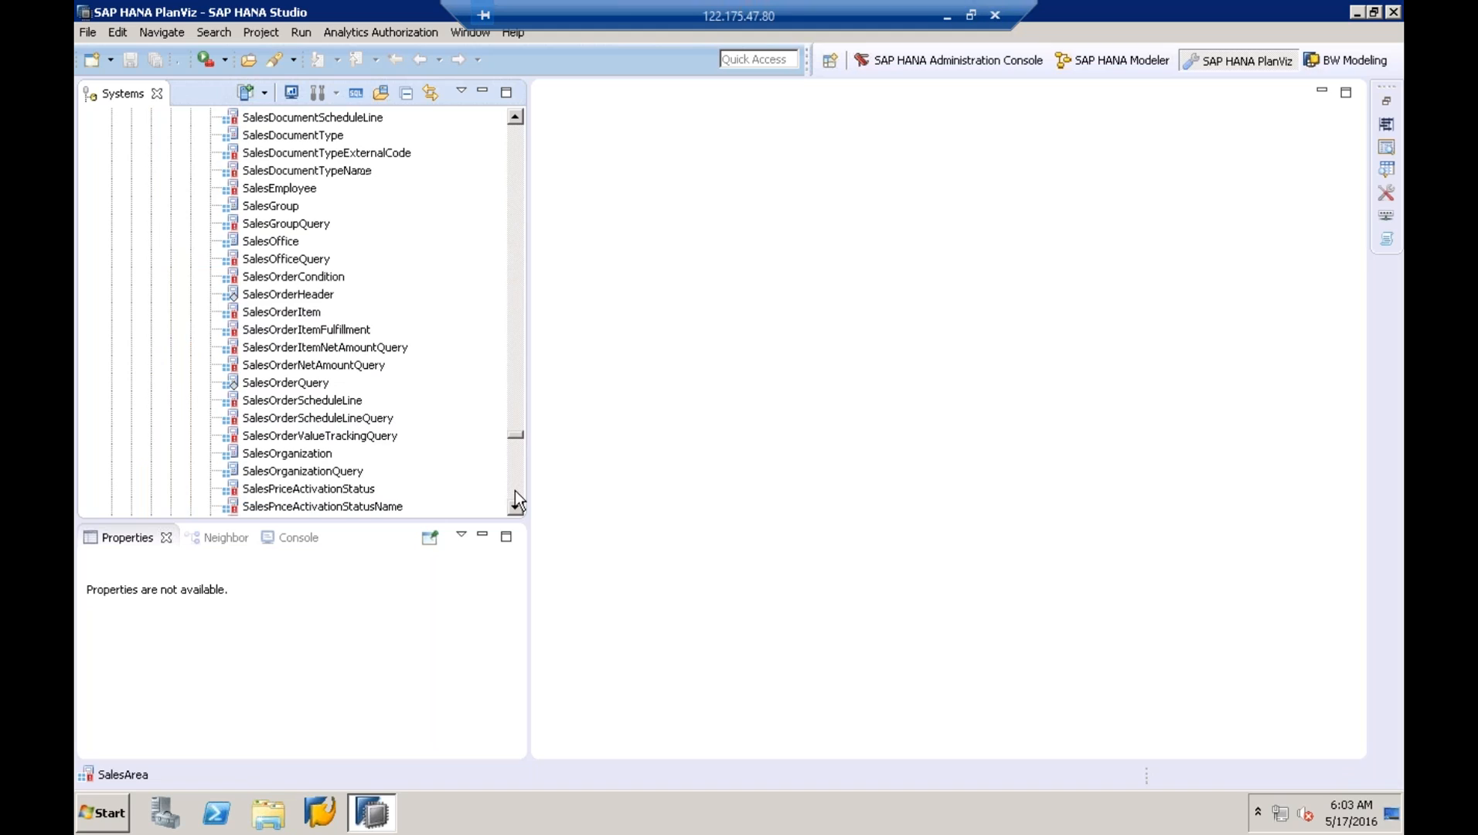
click(280, 206)
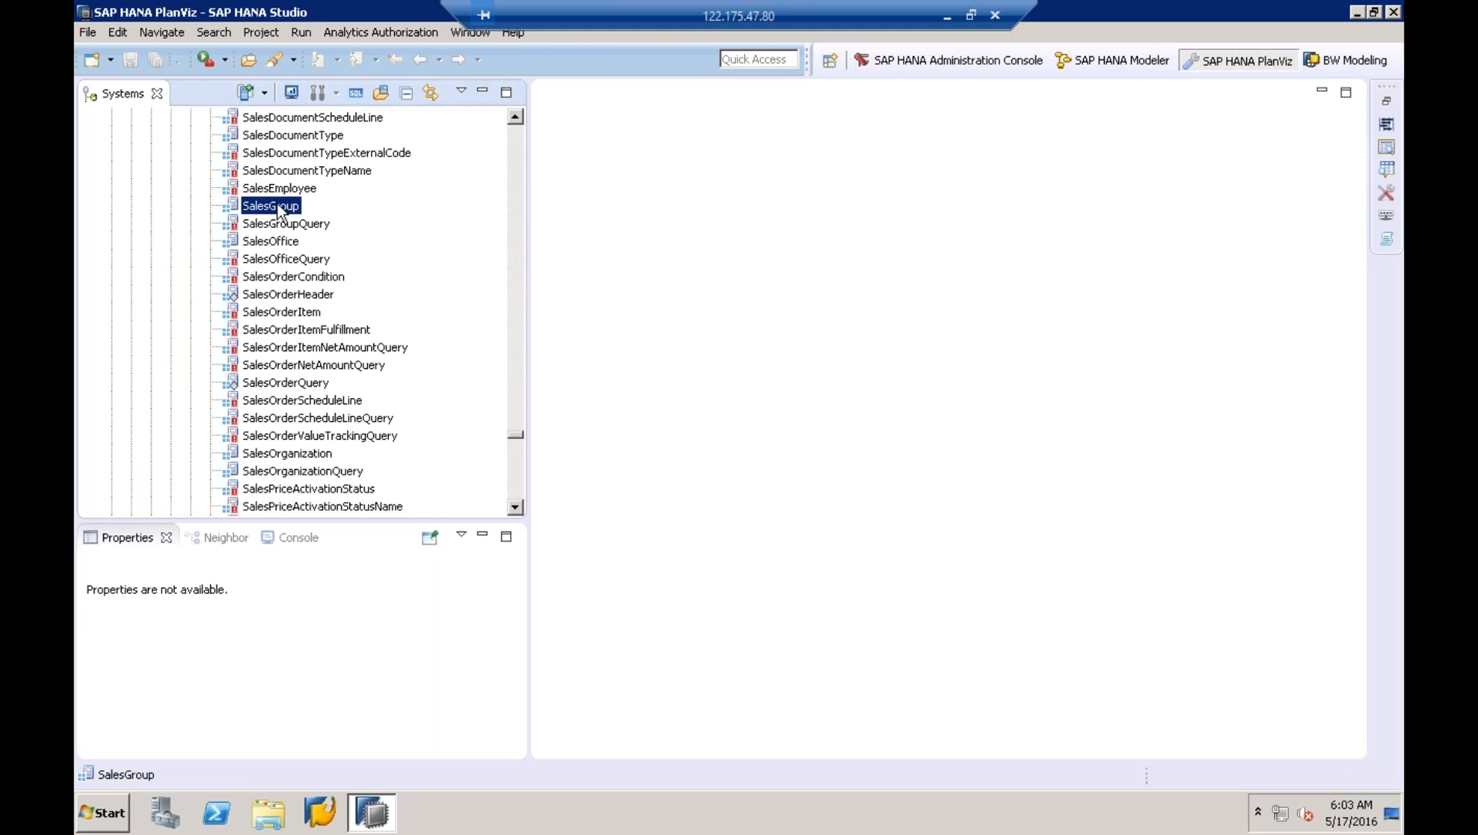
right_click(278, 207)
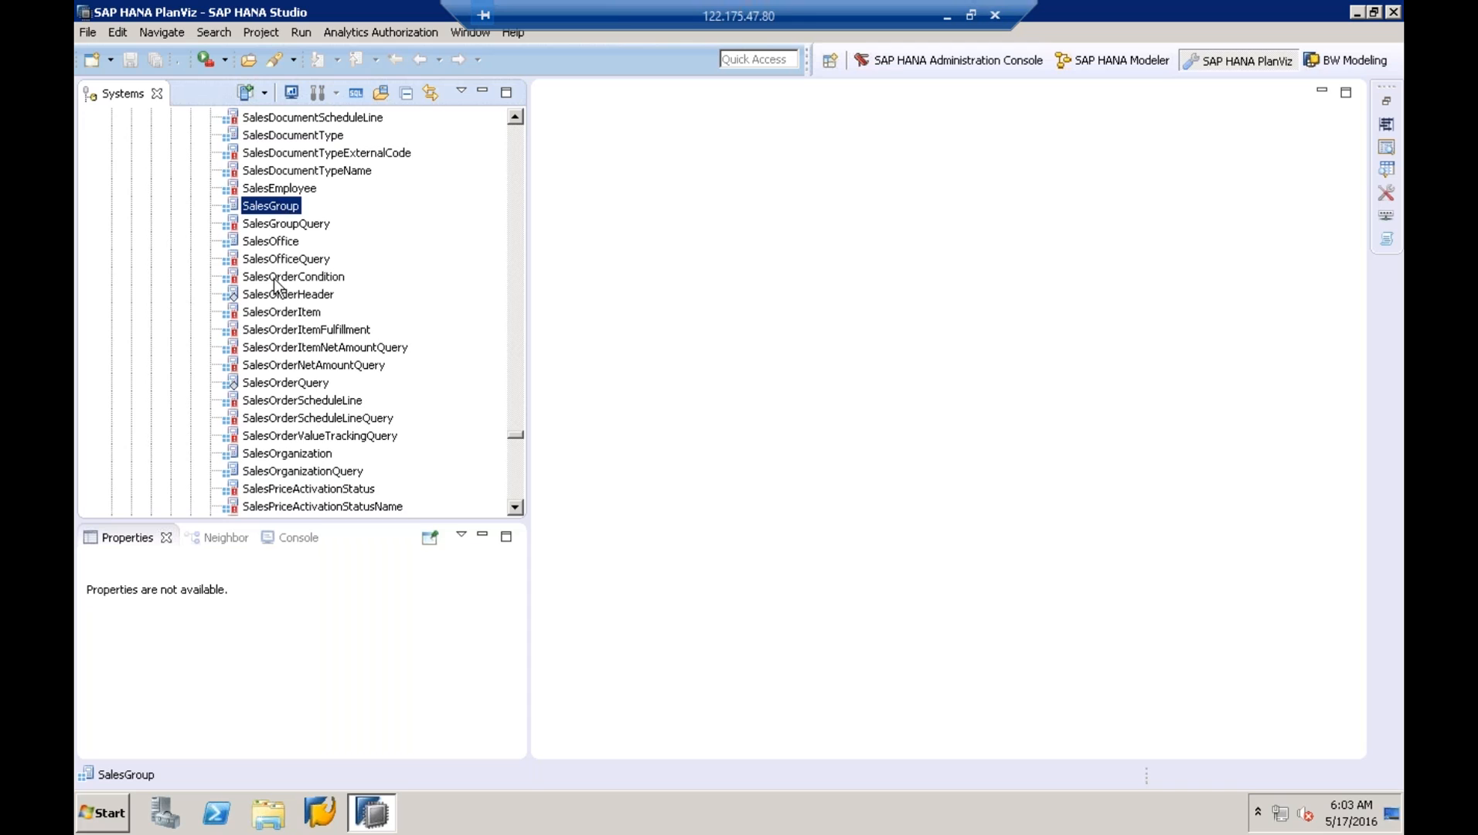
- Select SalesOrganizationQuery and bring up its context menu with Extend View
click(267, 458)
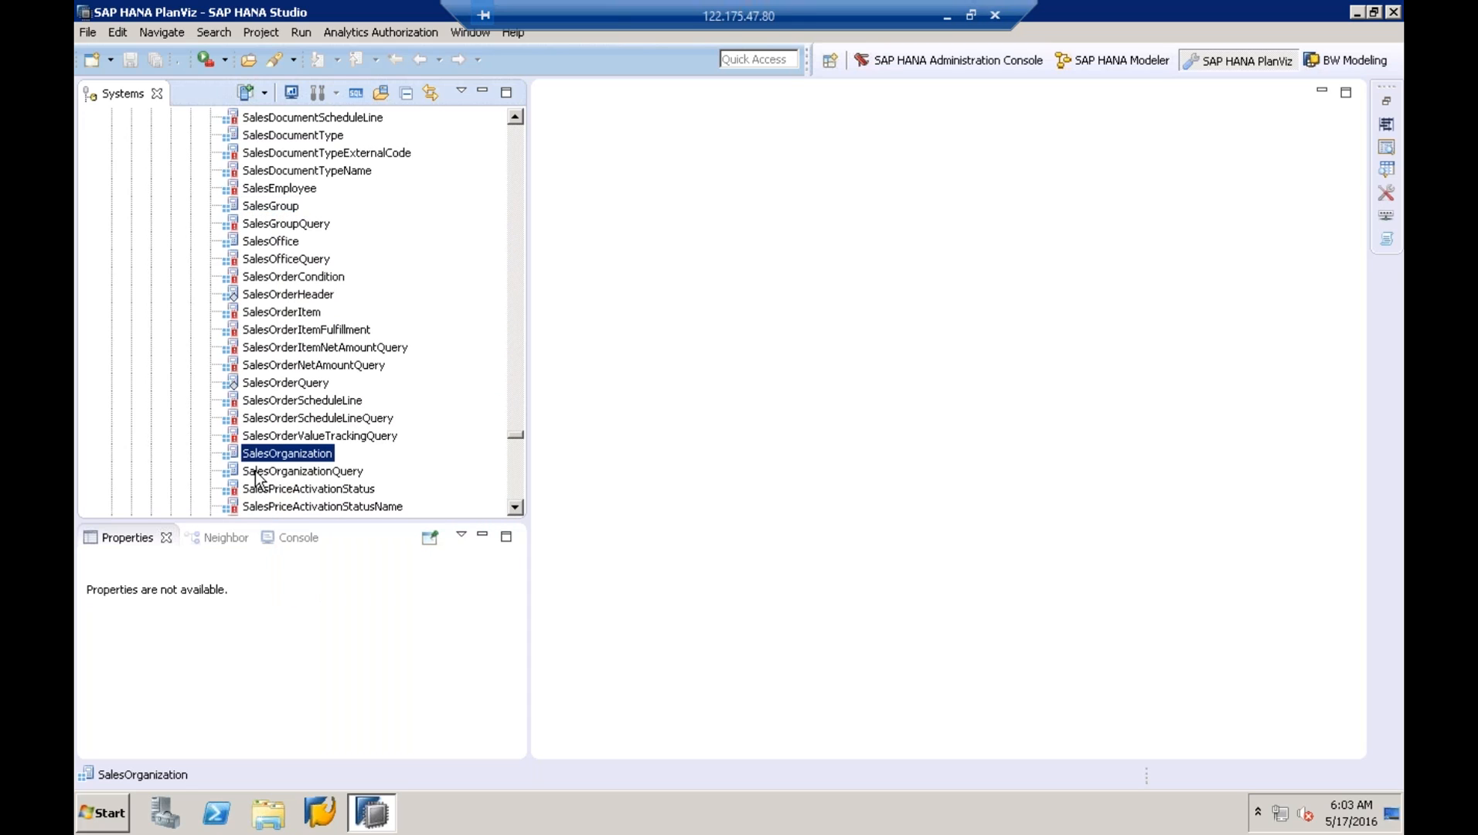
click(268, 471)
click(271, 455)
right_click(272, 453)
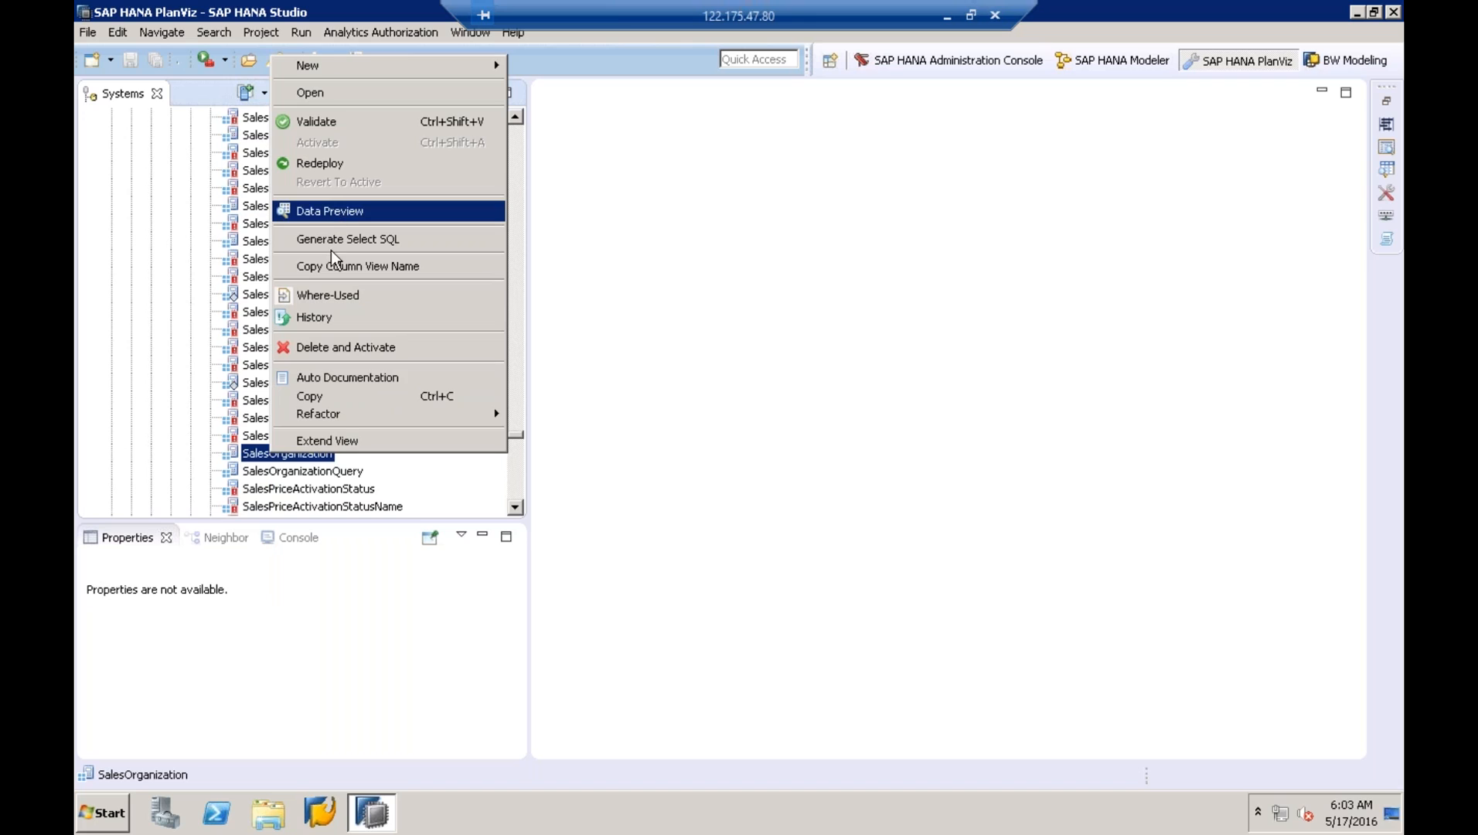
click(356, 441)
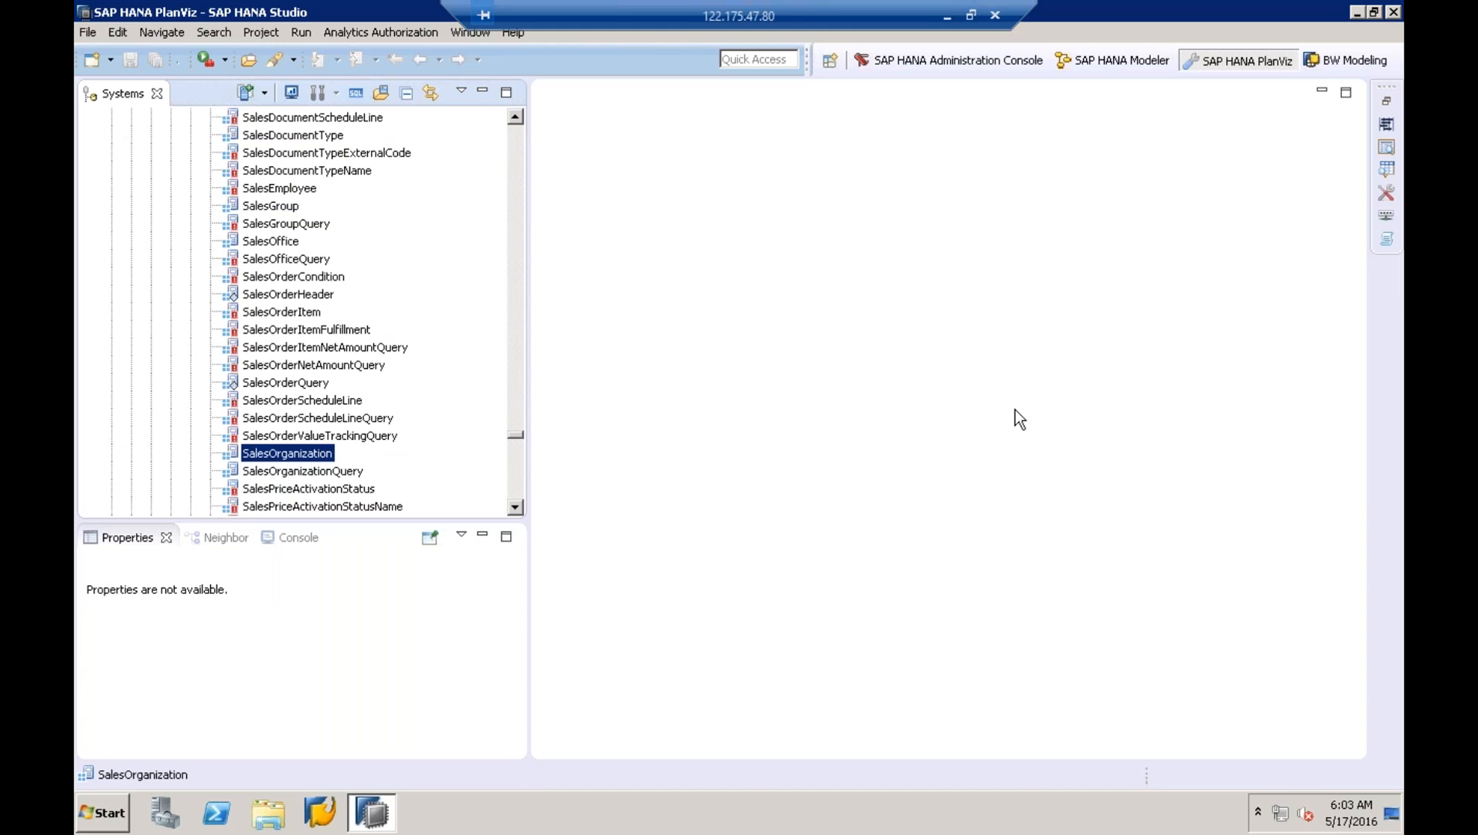
click(298, 473)
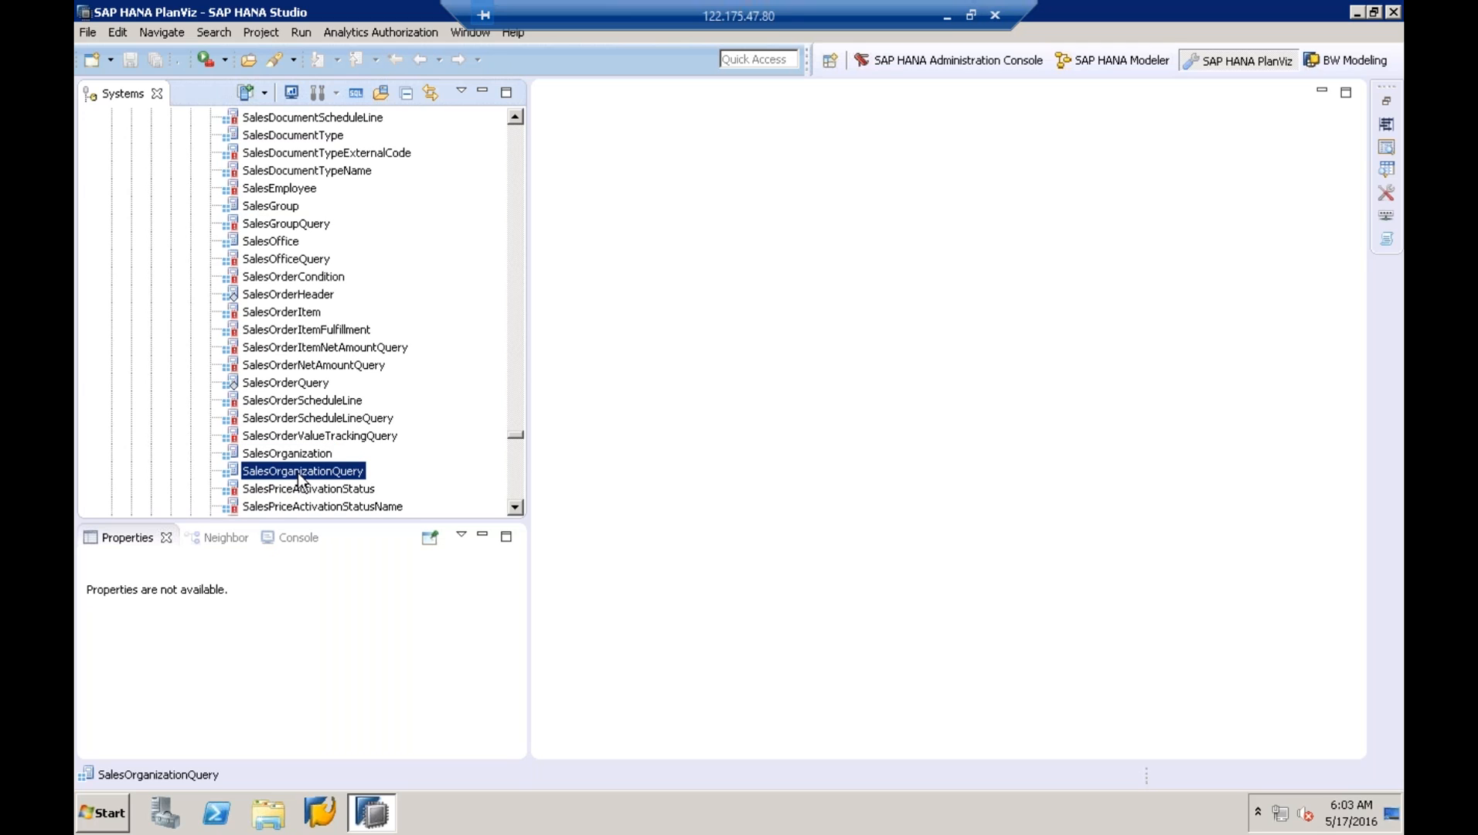
right_click(300, 478)
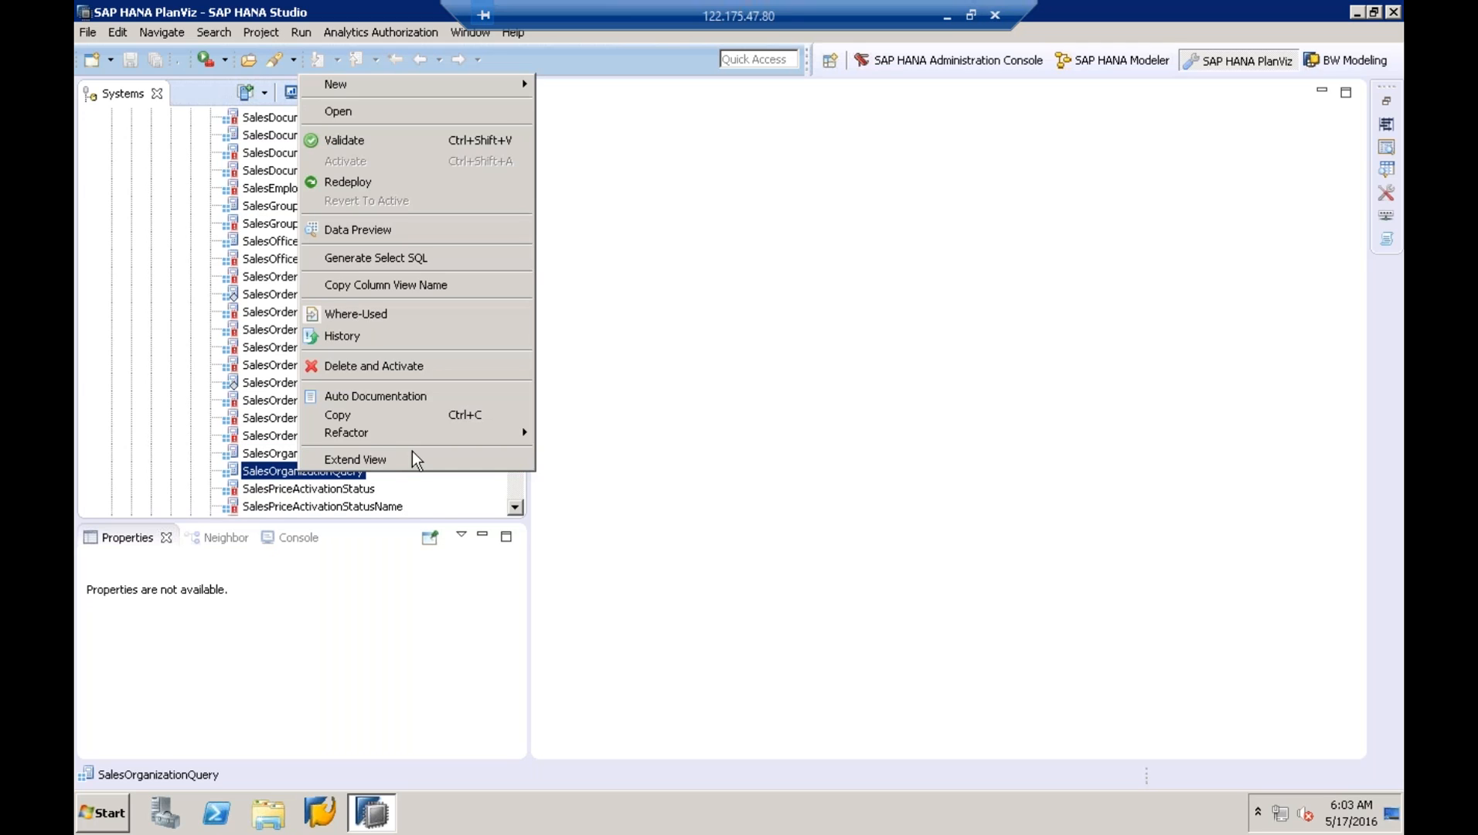
click(412, 454)
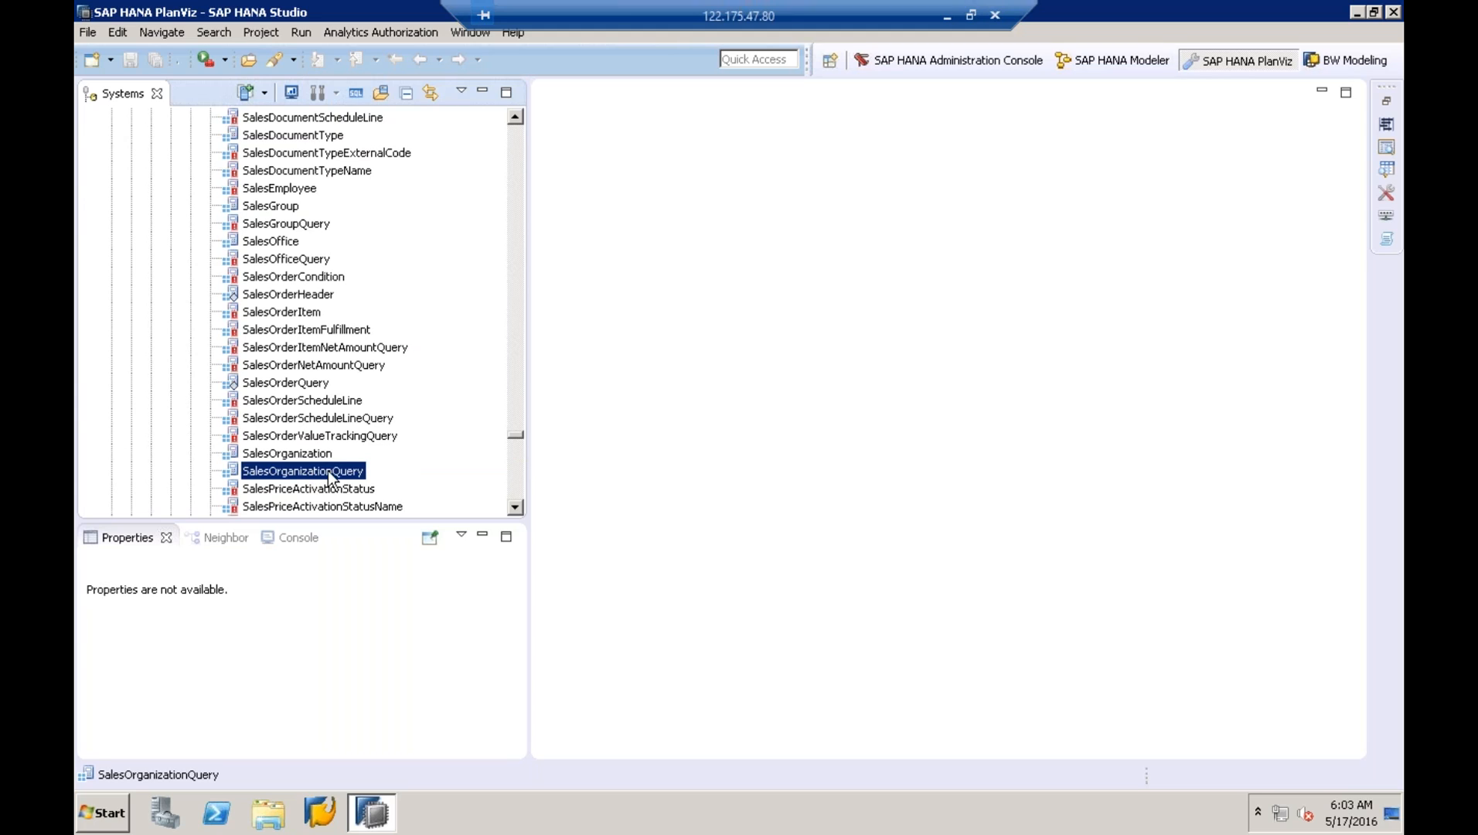
right_click(393, 468)
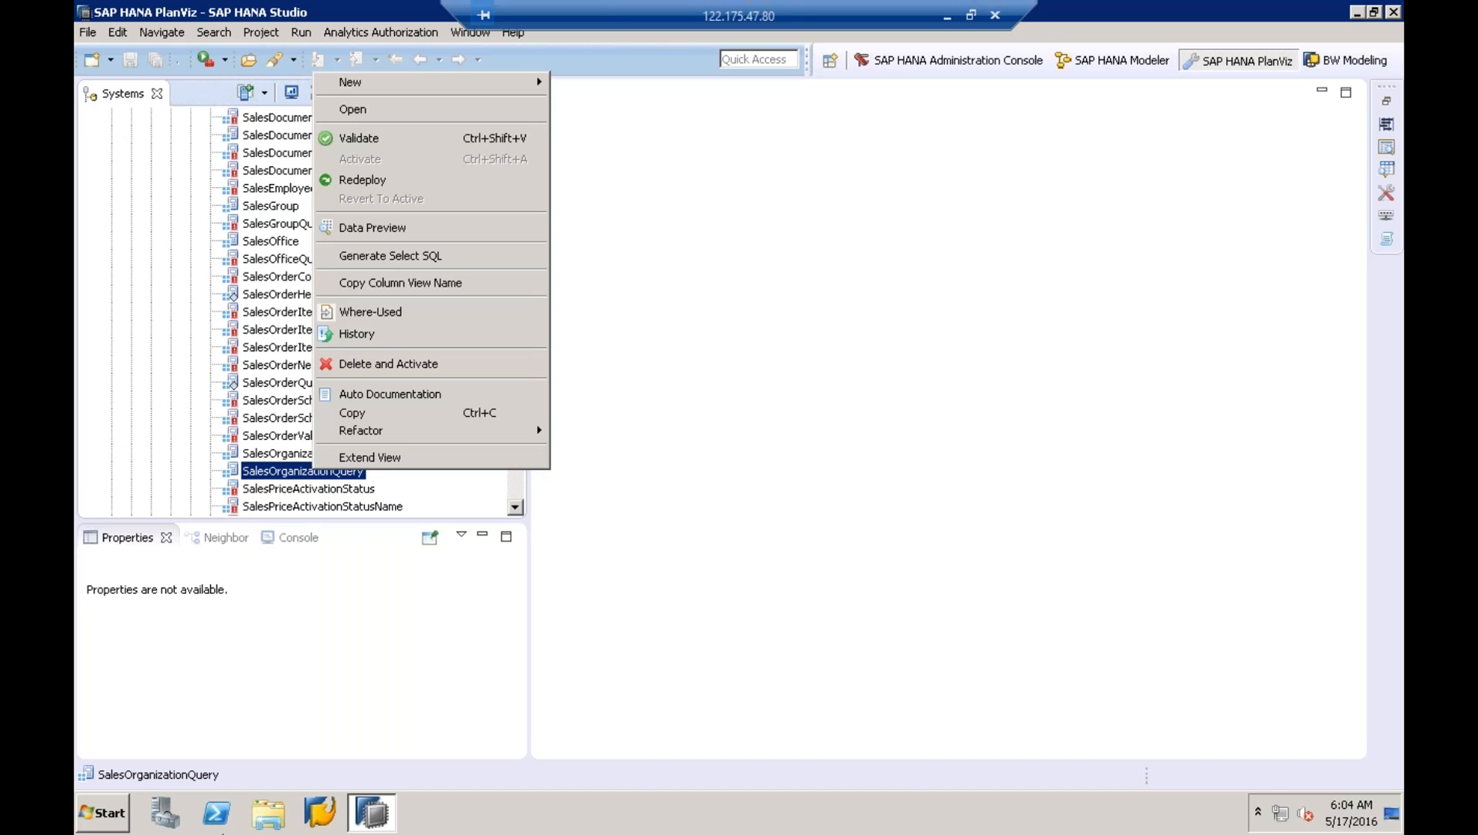
- Search for mspaint from the Start menu and launch Paint
click(88, 830)
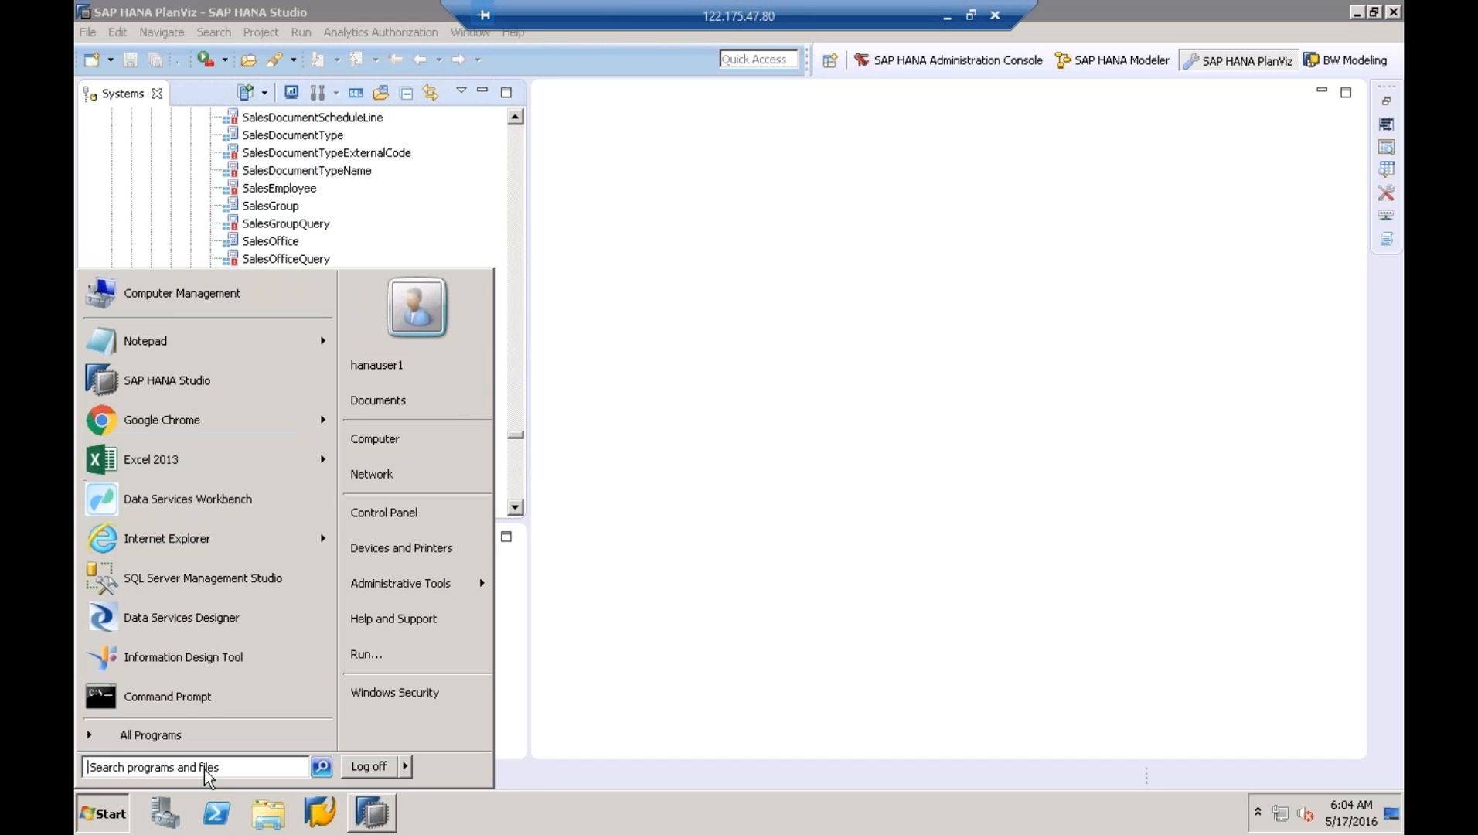
text(ms)
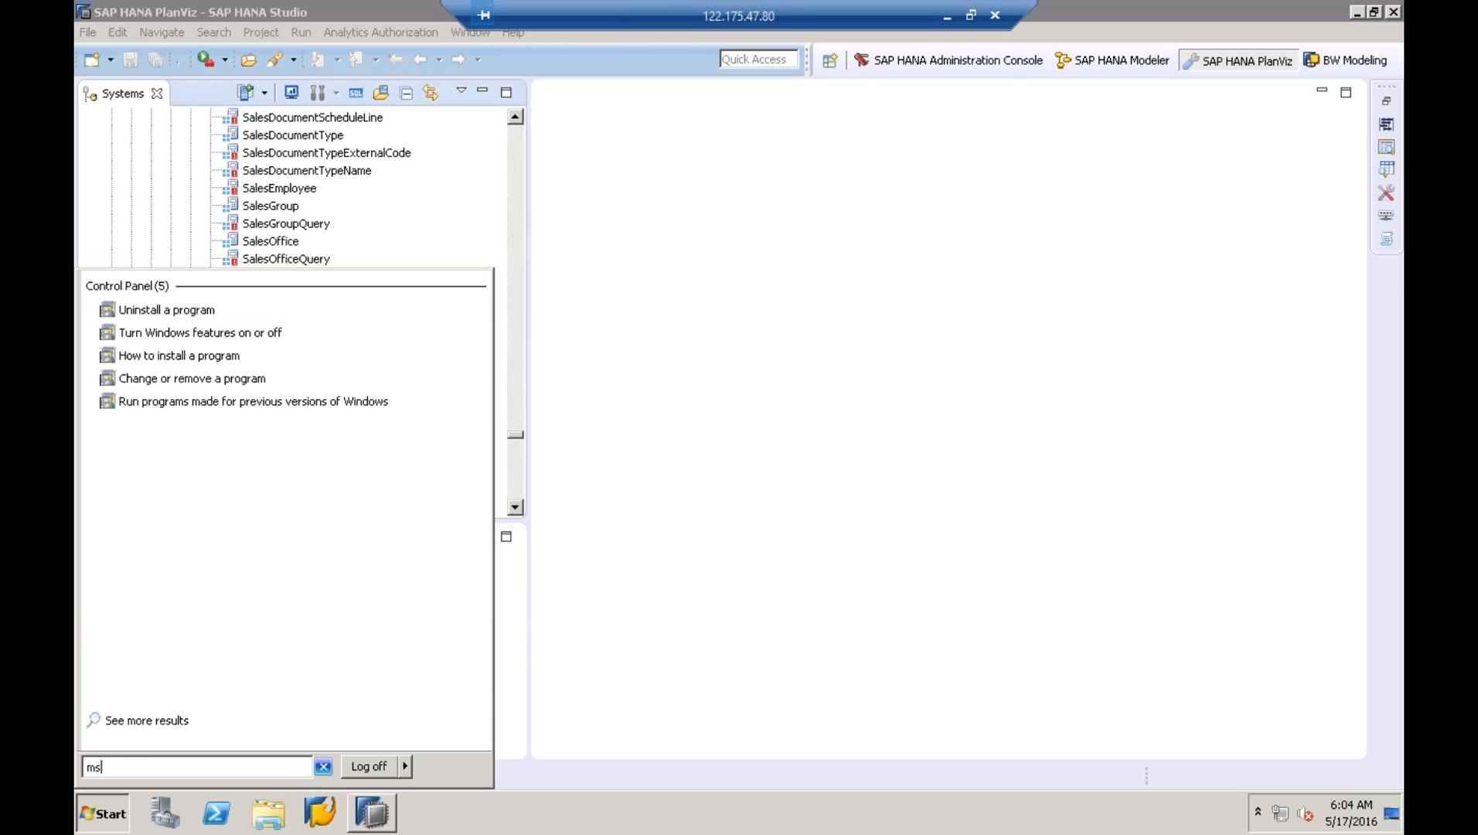
text(pa)
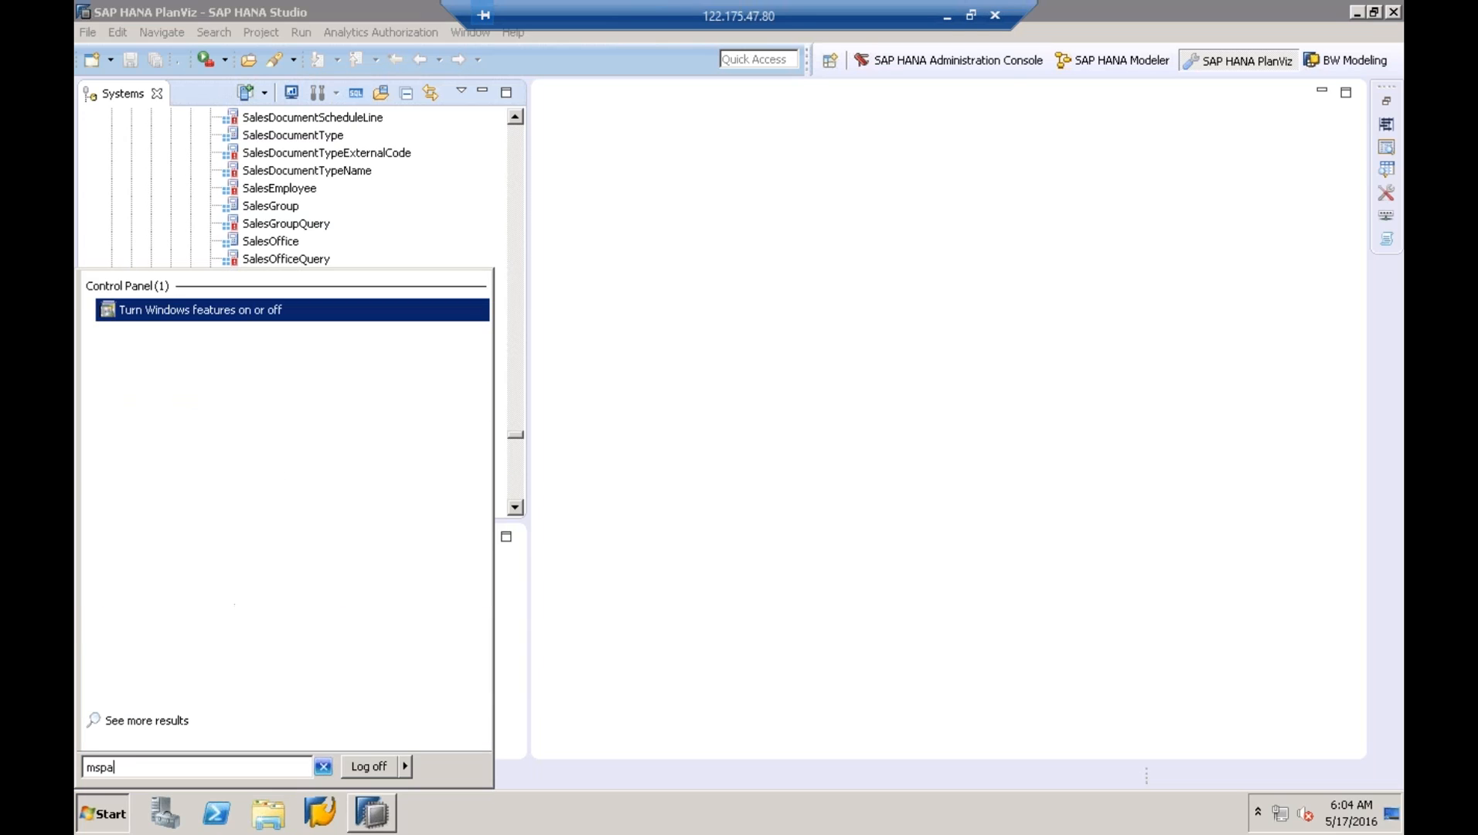
text(int)
click(232, 310)
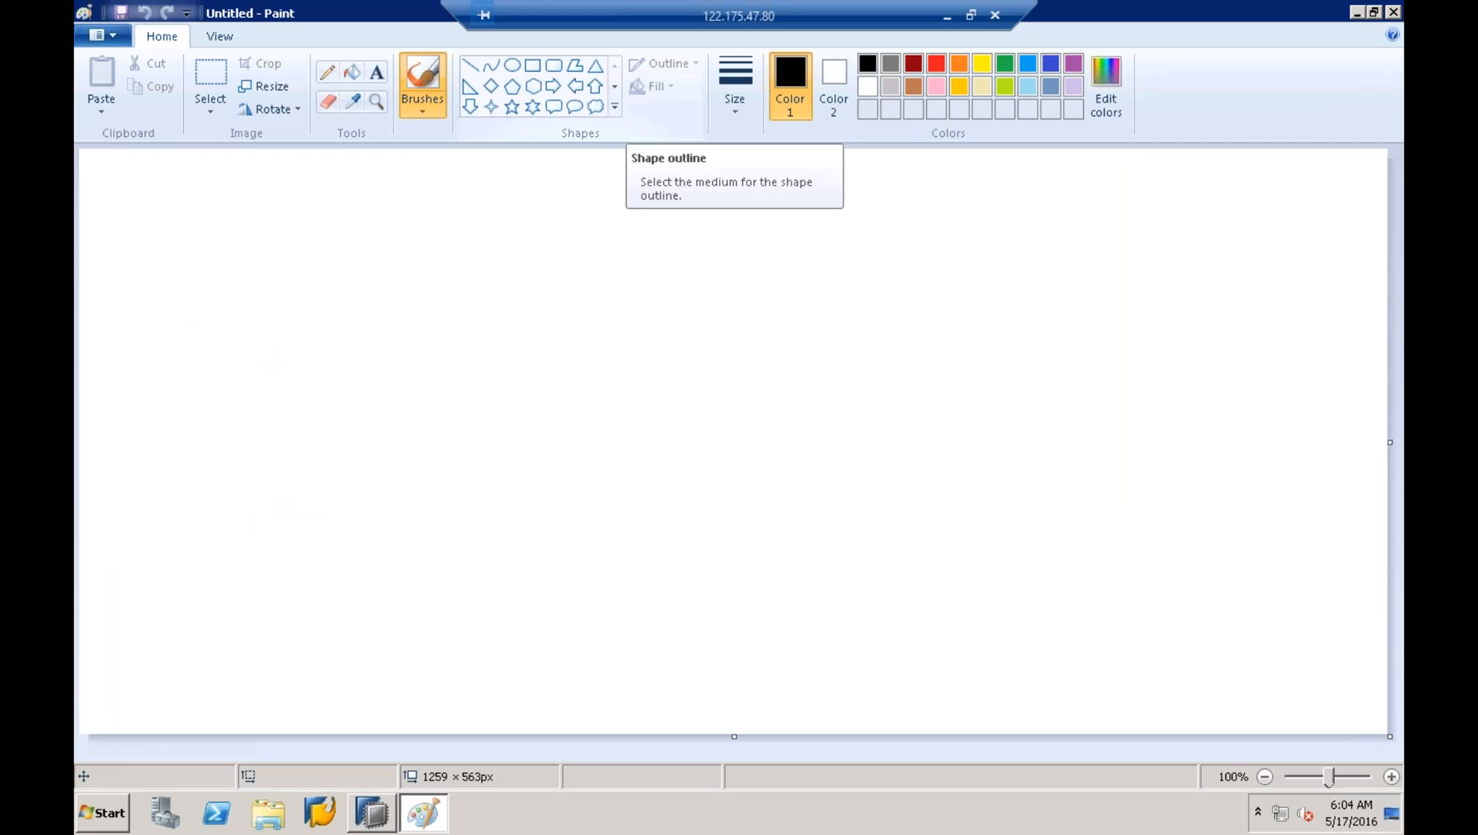
- Draw a large black-outlined rectangle frame across the Paint canvas
click(533, 65)
mouse_move(406, 203)
mouse_down()
mouse_move(651, 403)
mouse_move(848, 515)
mouse_move(928, 536)
mouse_move(1101, 643)
mouse_up()
click(1204, 555)
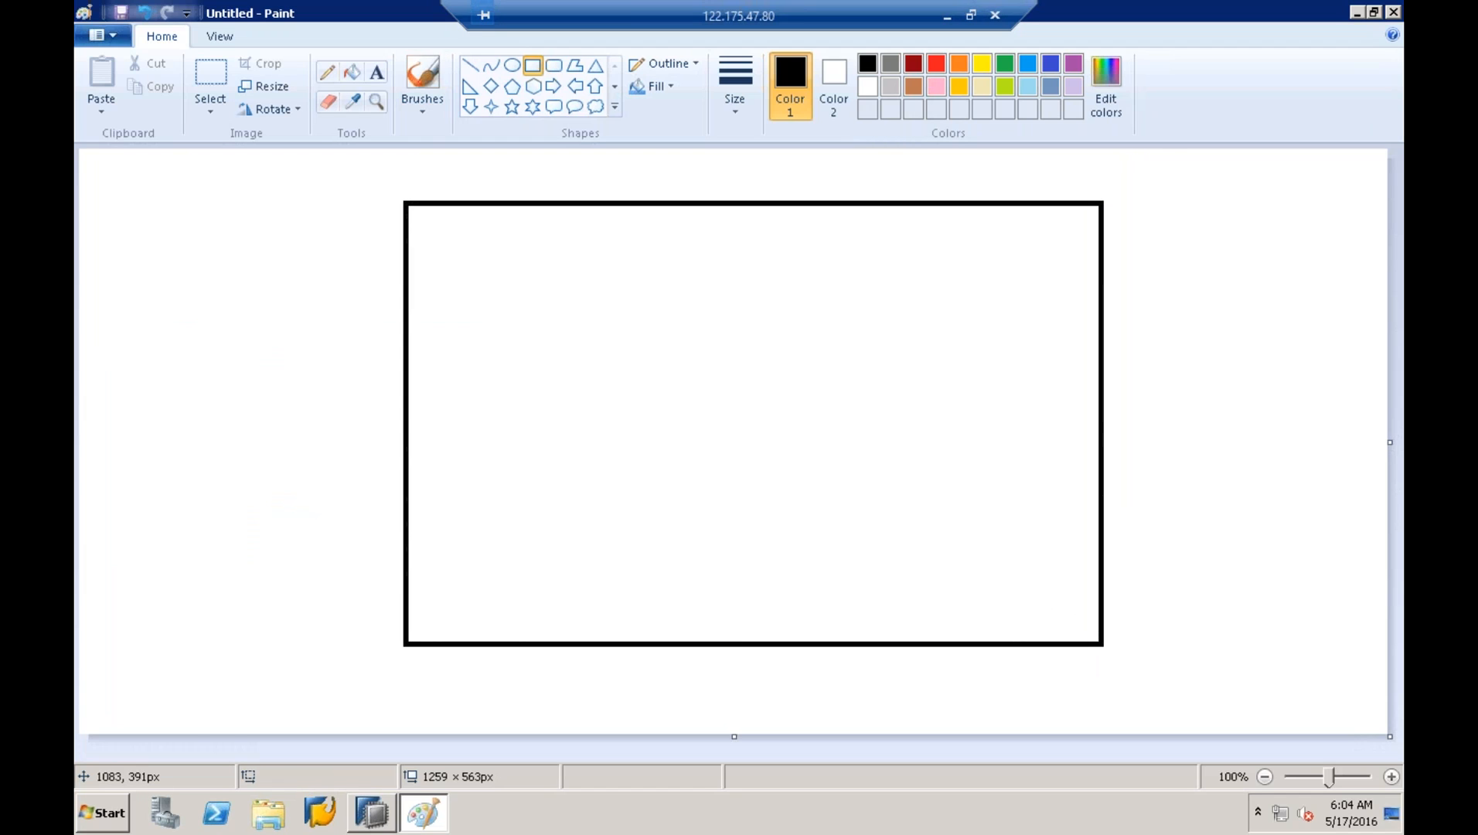
- Add the labels 'name' and 'pac' on two lines inside the frame's top-left corner
click(378, 77)
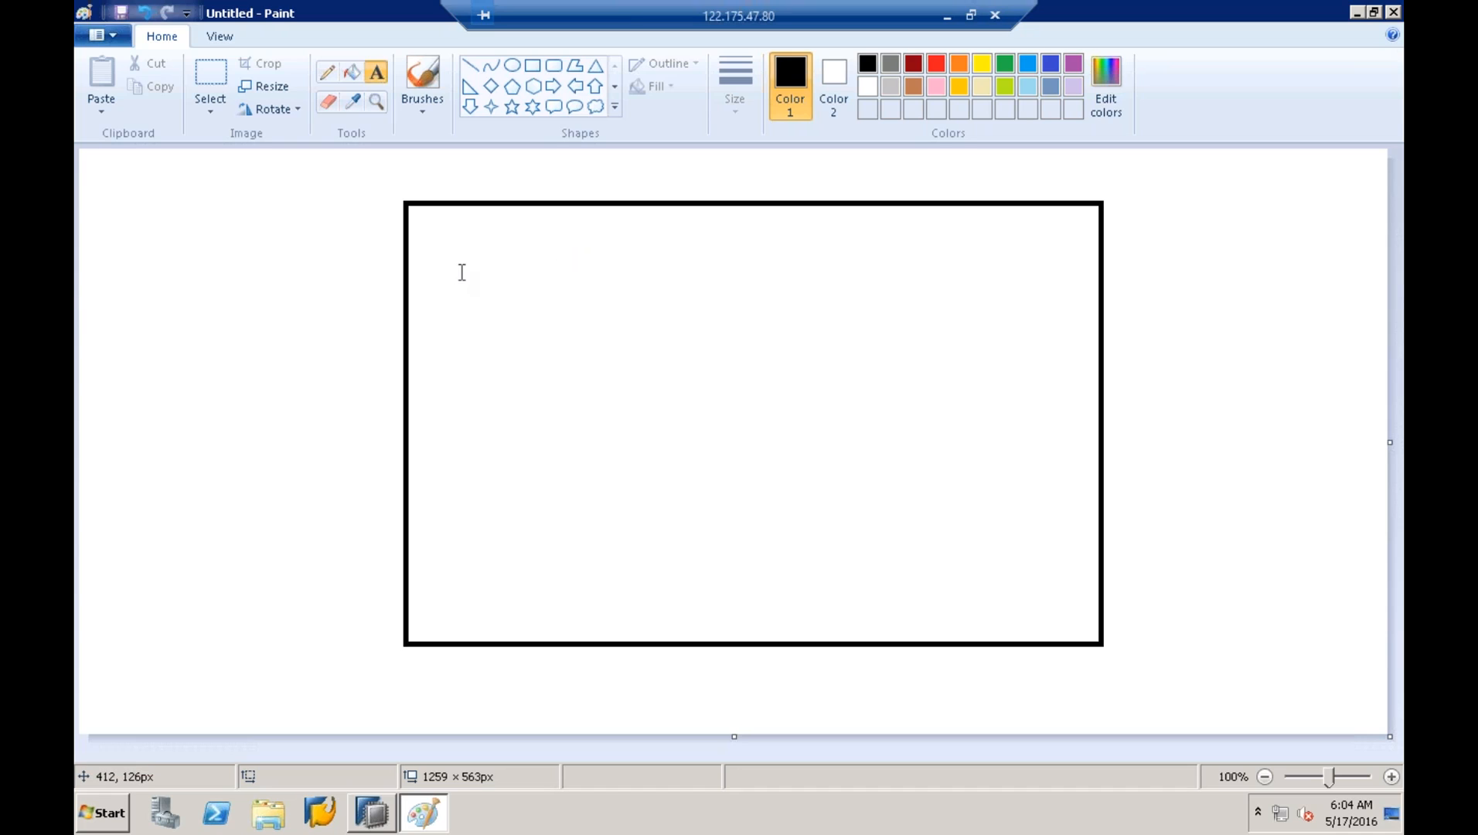
click(479, 239)
text(name)
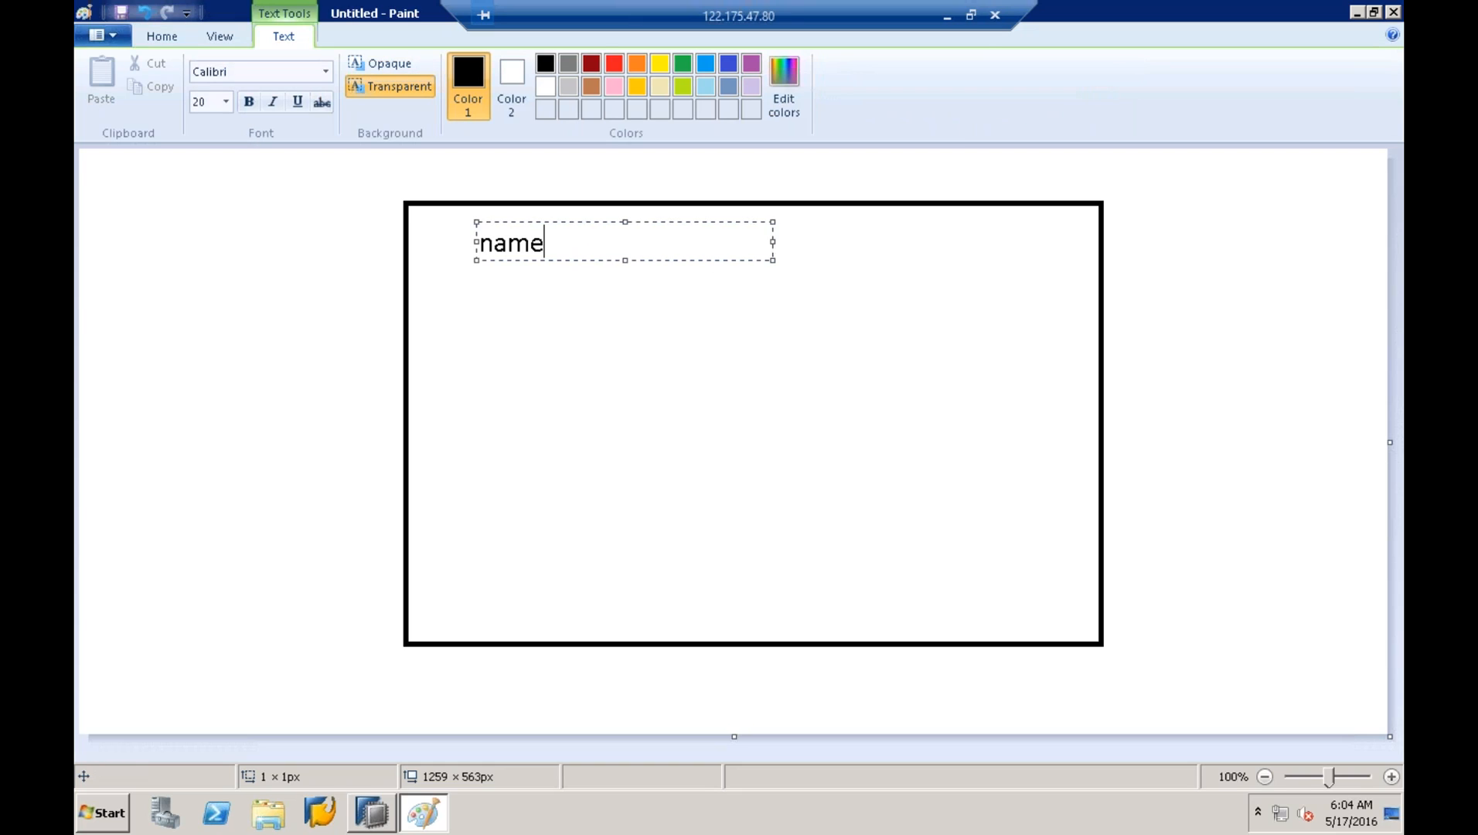
key(Return)
text(pa)
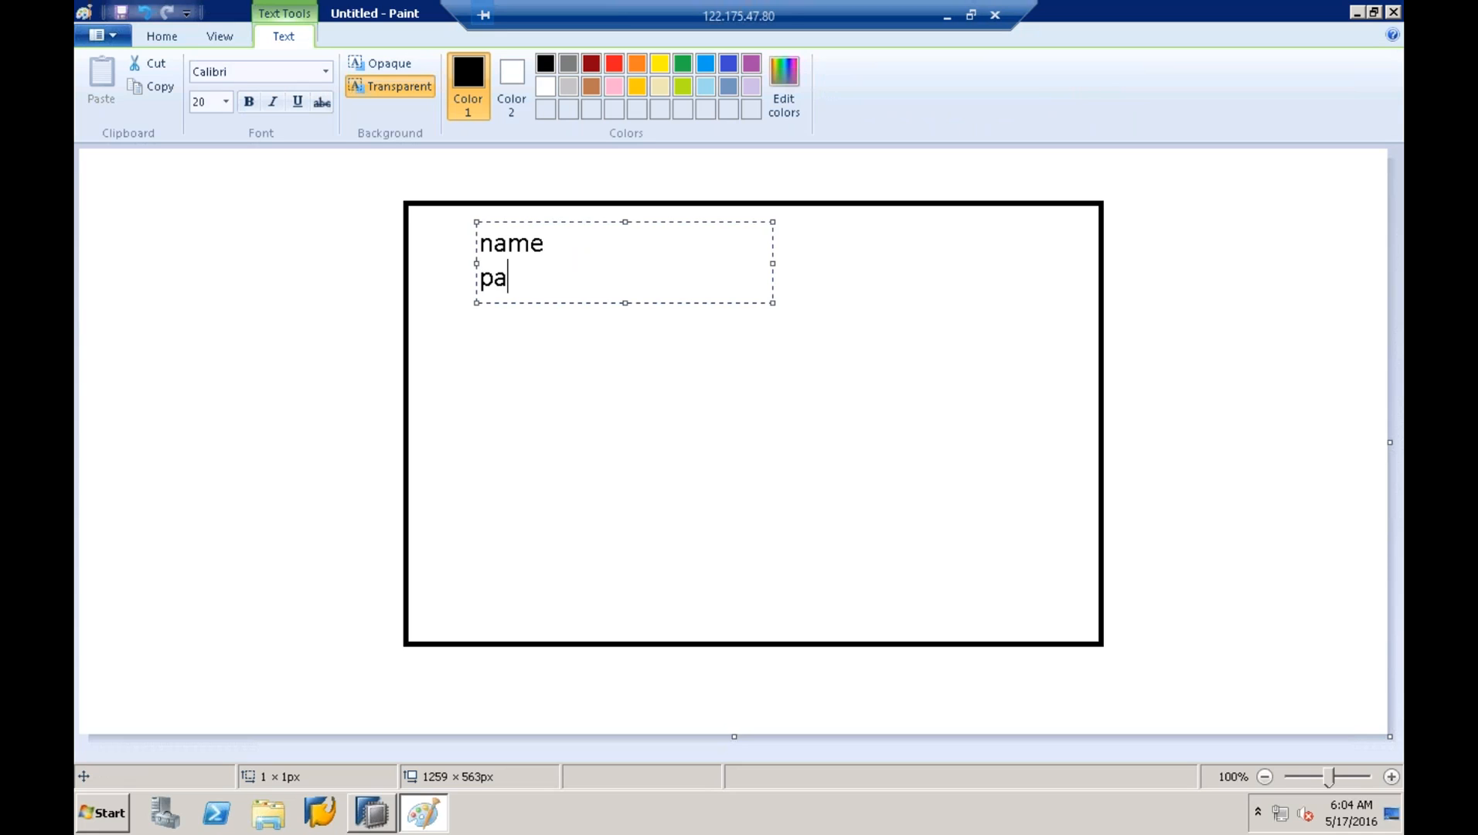
text(c)
click(610, 319)
- Draw a small rectangle below the labels and resize it
click(538, 74)
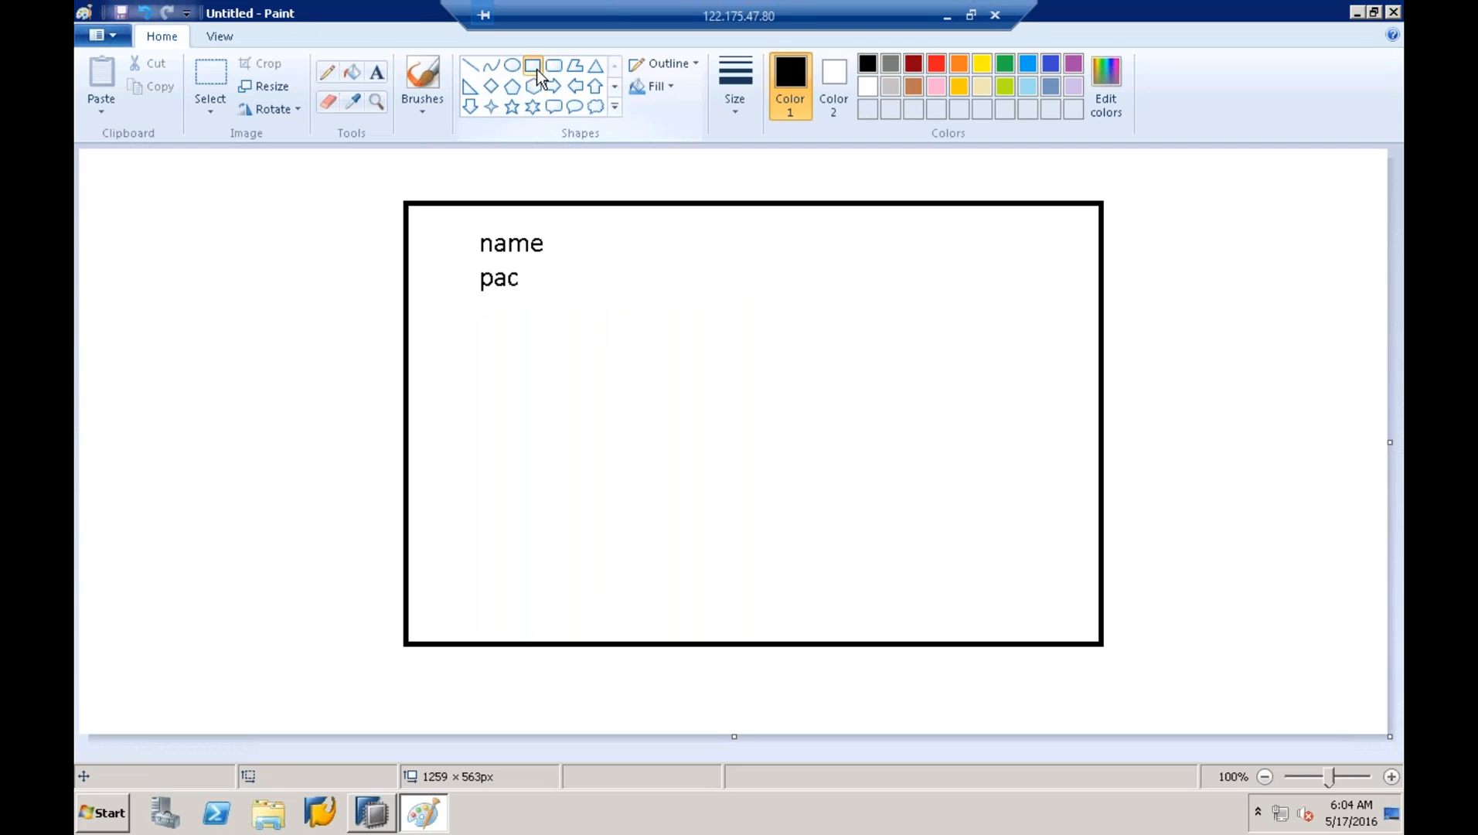
drag(431, 331, 434, 332)
drag(428, 327, 426, 316)
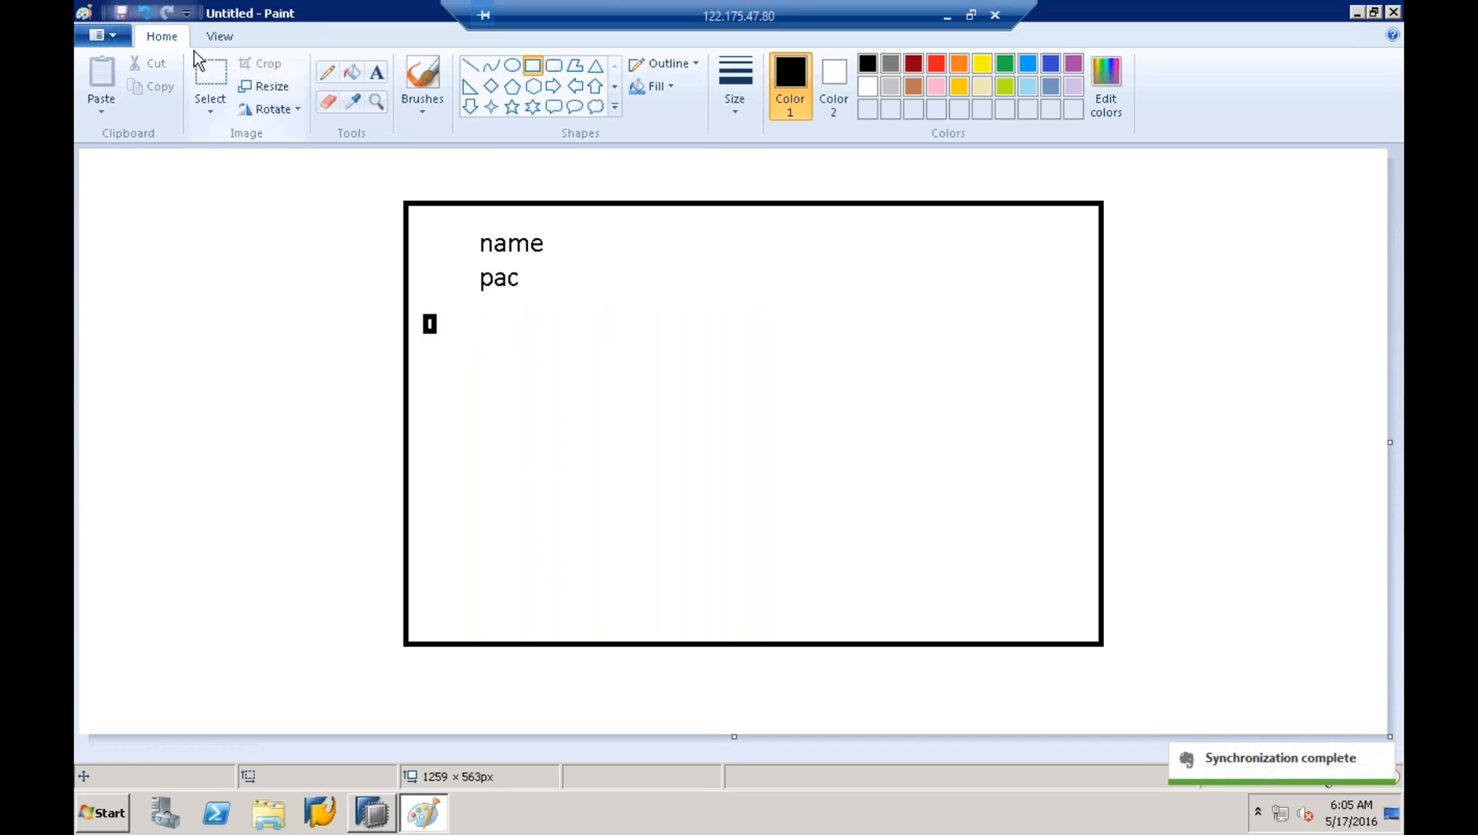
- Replace the stray rectangle with a tall left panel labelled 'tables'
click(152, 17)
click(534, 69)
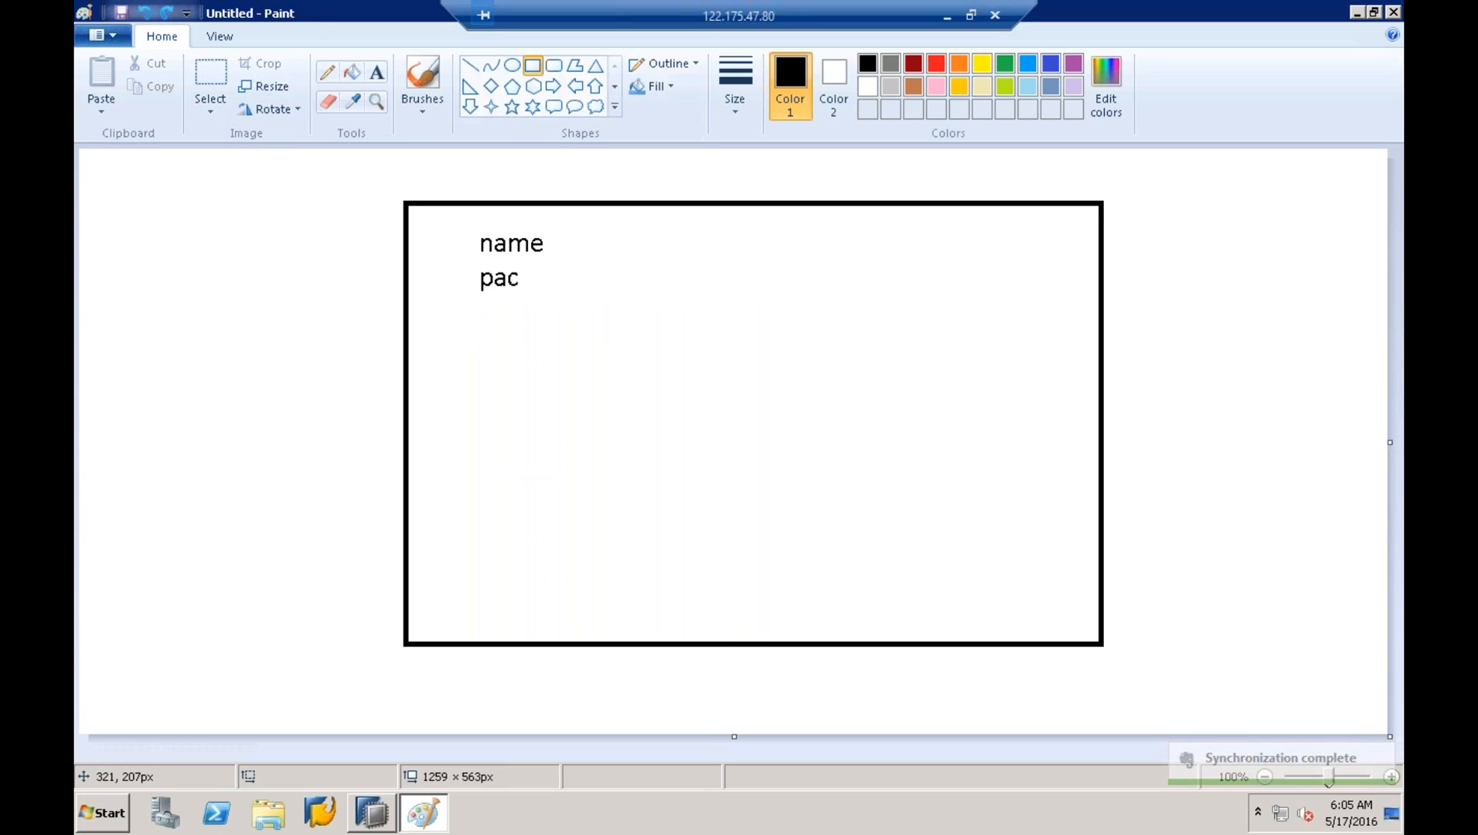
mouse_move(428, 319)
mouse_down()
mouse_move(591, 393)
mouse_move(613, 622)
mouse_up()
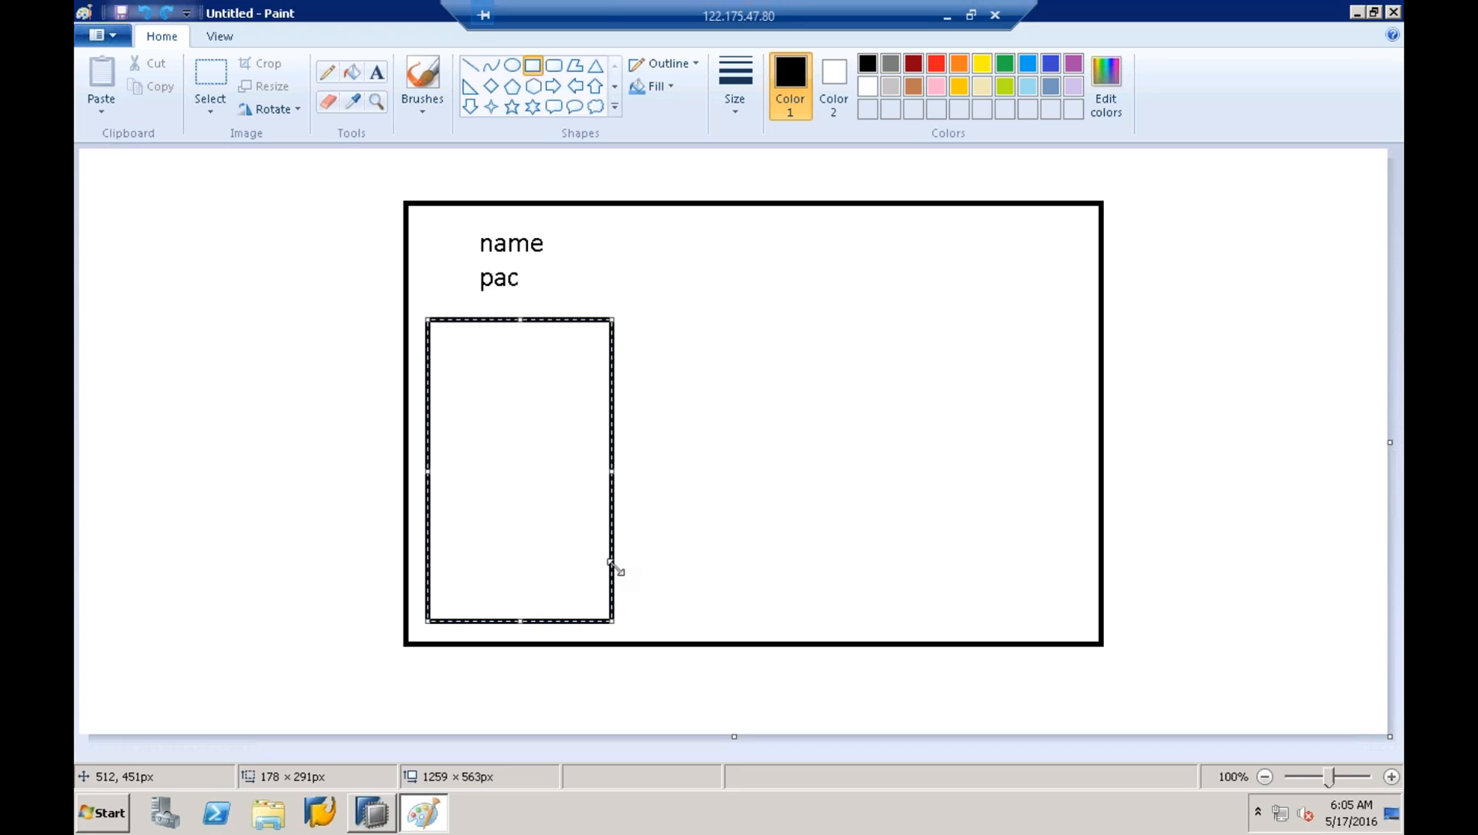
click(377, 72)
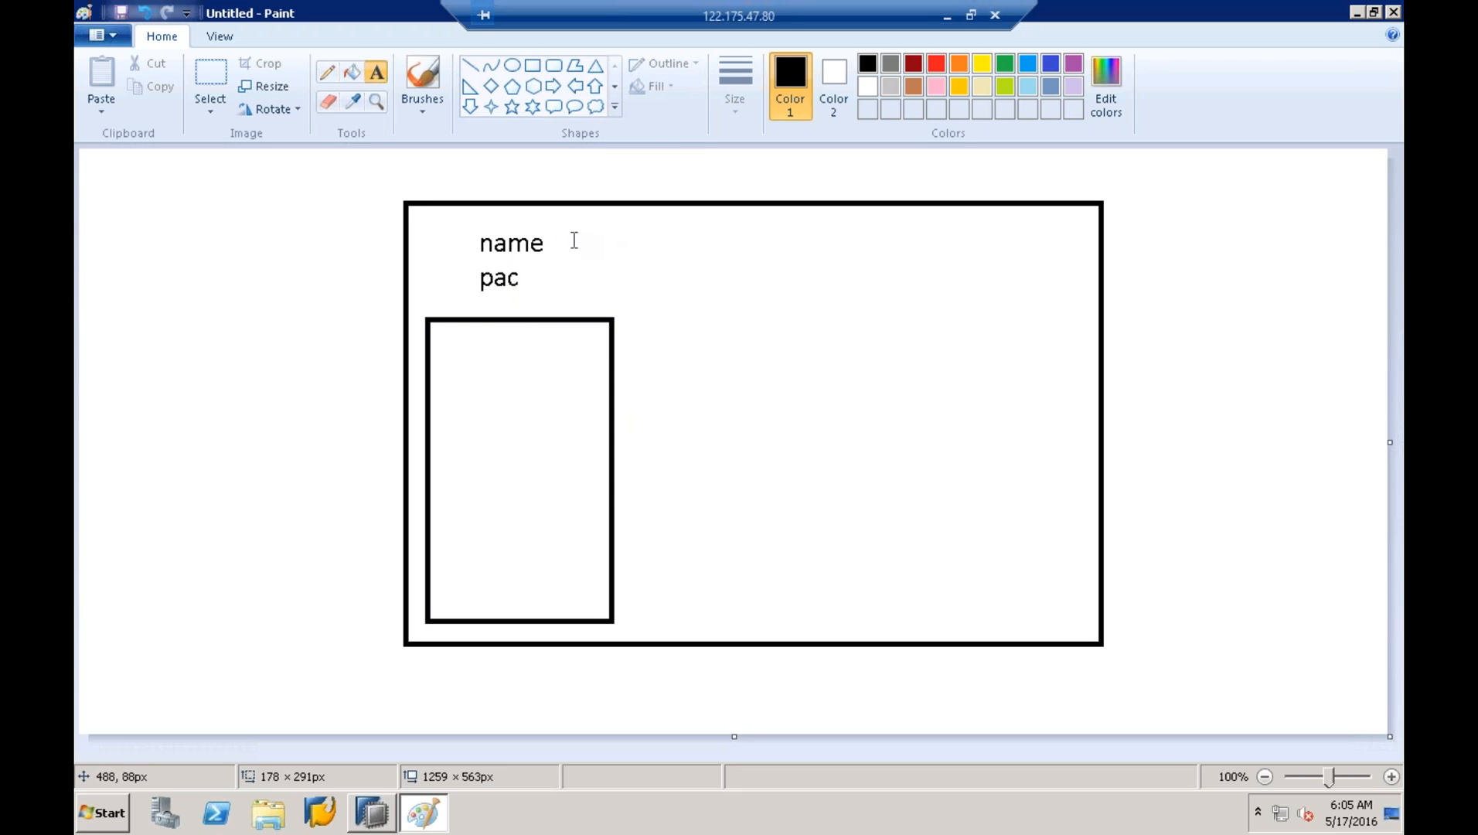
click(456, 356)
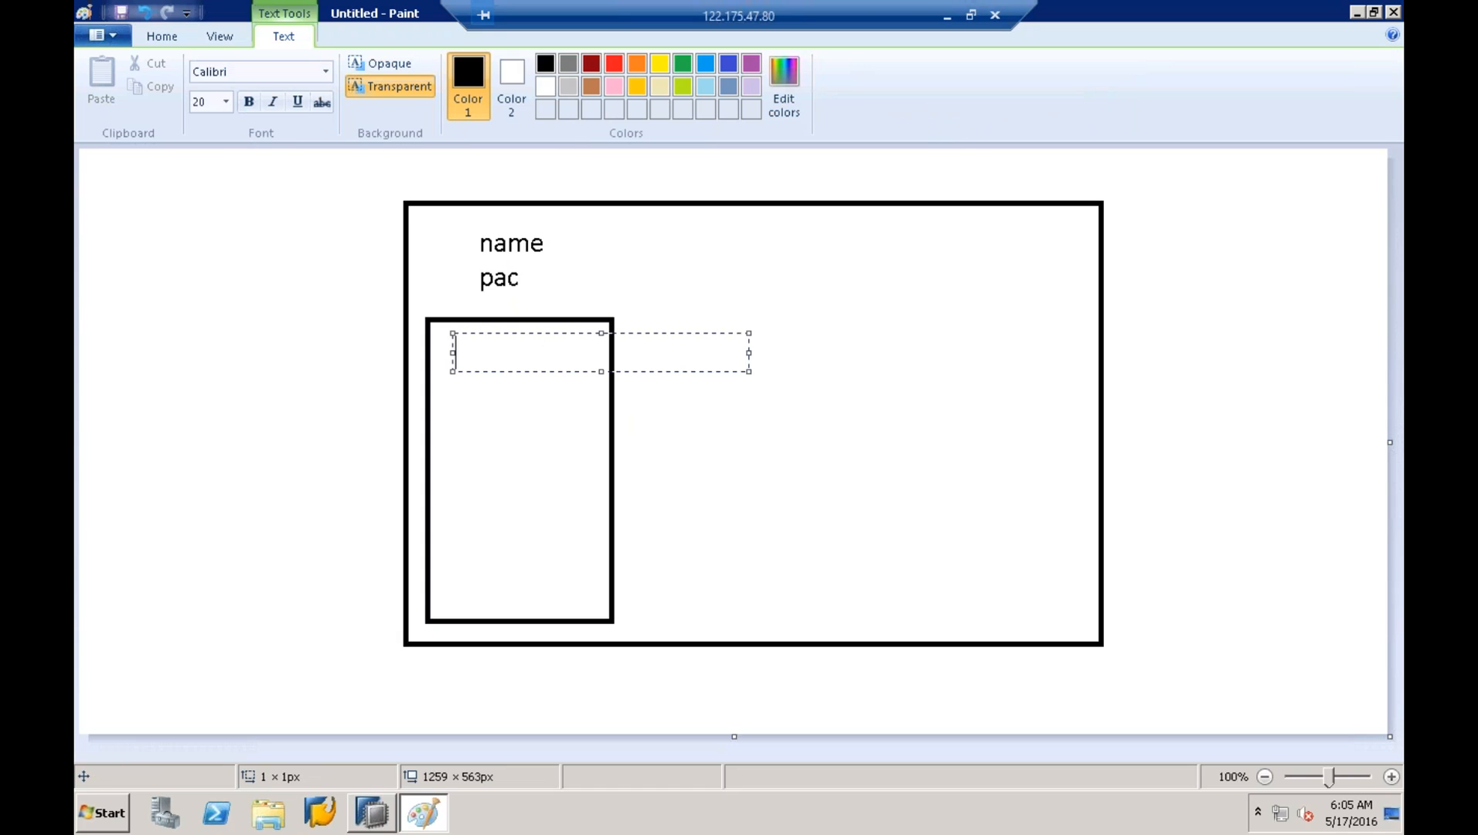
text(tables)
click(660, 392)
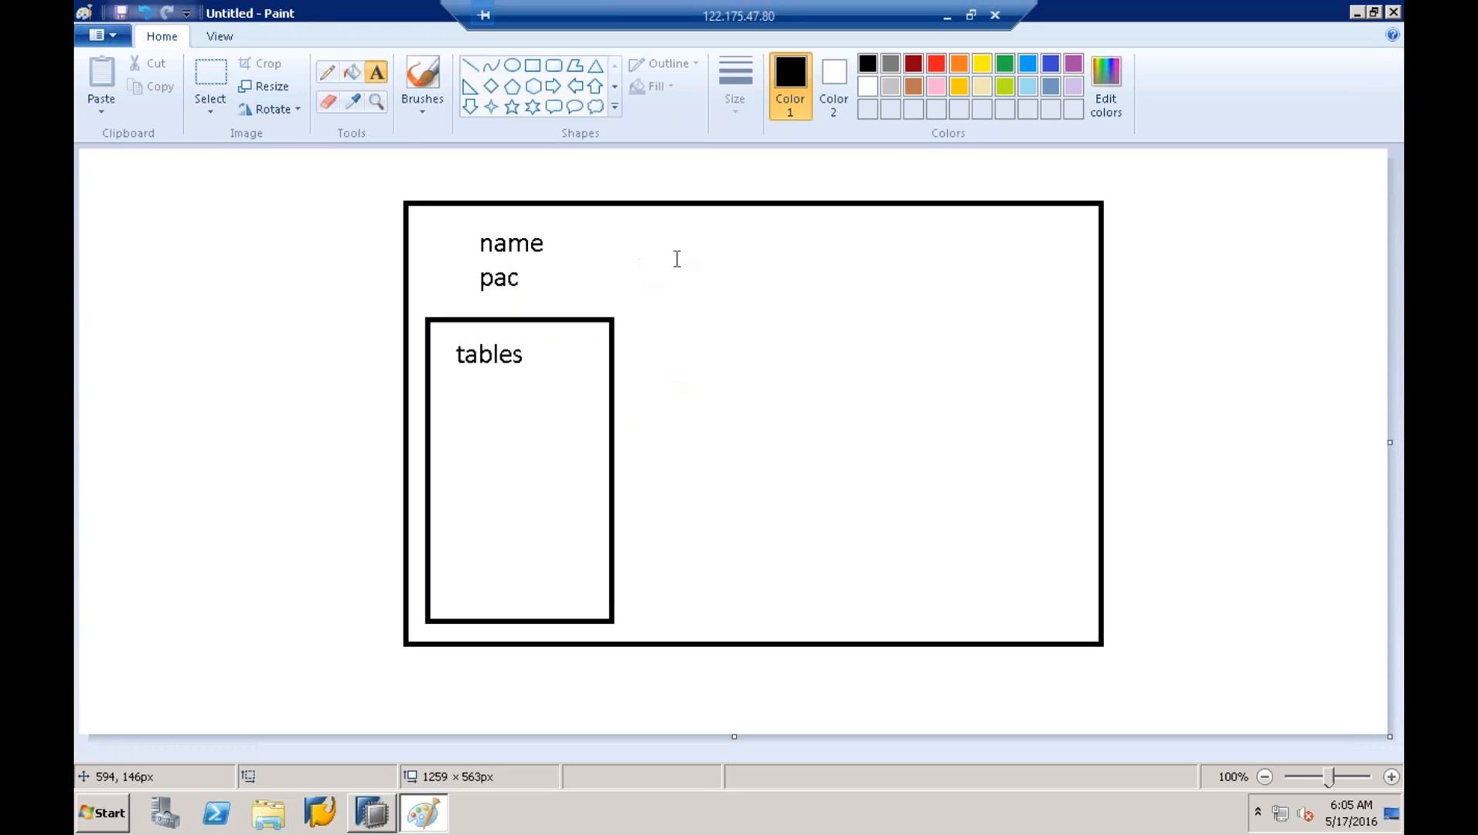
- Draw a wider empty rectangle beside the tables panel on the right
click(532, 65)
drag(653, 317, 1059, 627)
click(1086, 512)
- Label the right panel 'all', then 'attr' and 'mes' after a blank line
click(377, 82)
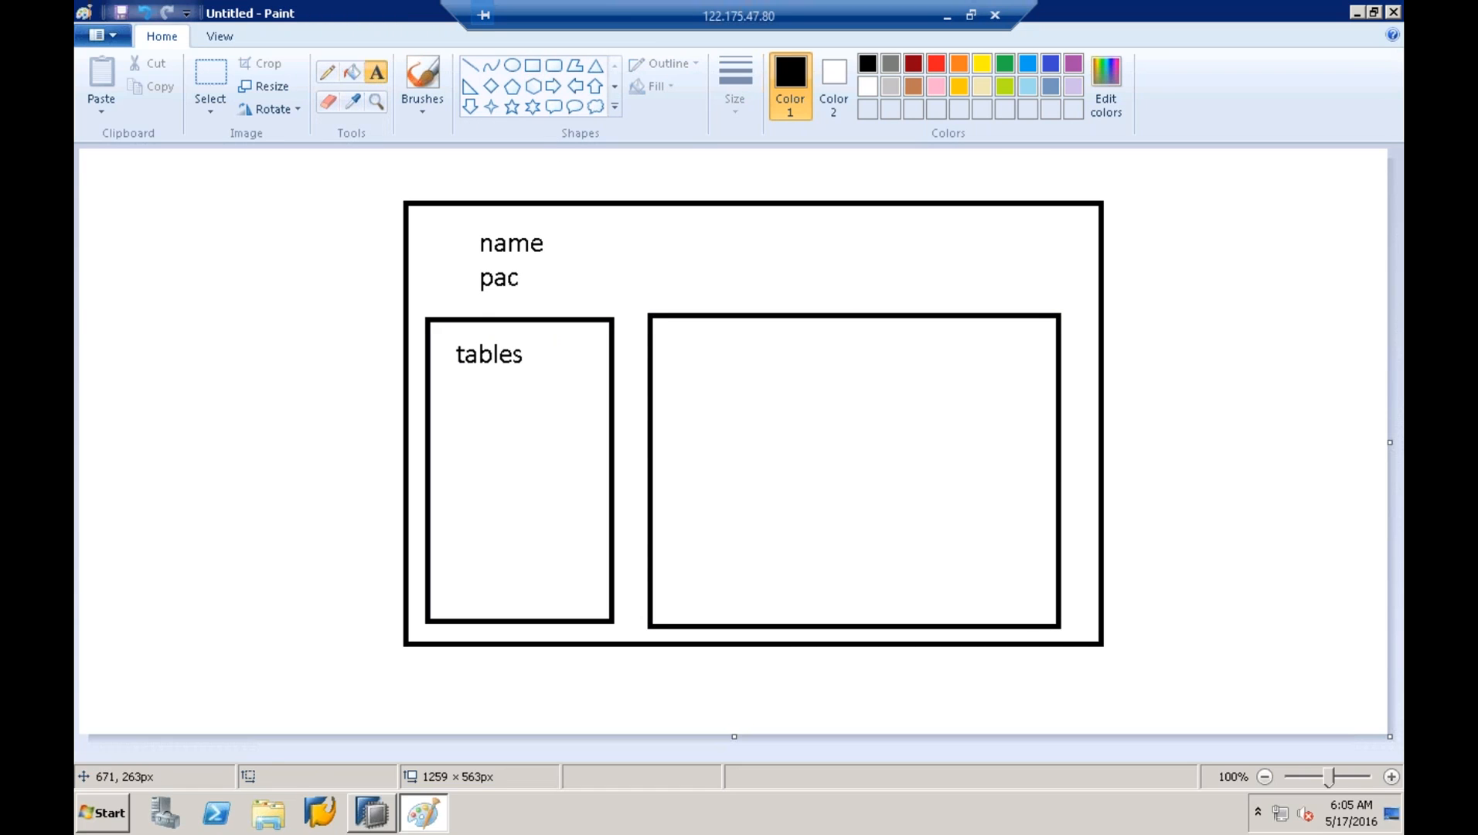
click(696, 331)
text(all)
key(Return)
key(BackSpace)
key(Return)
key(Return)
text(attr)
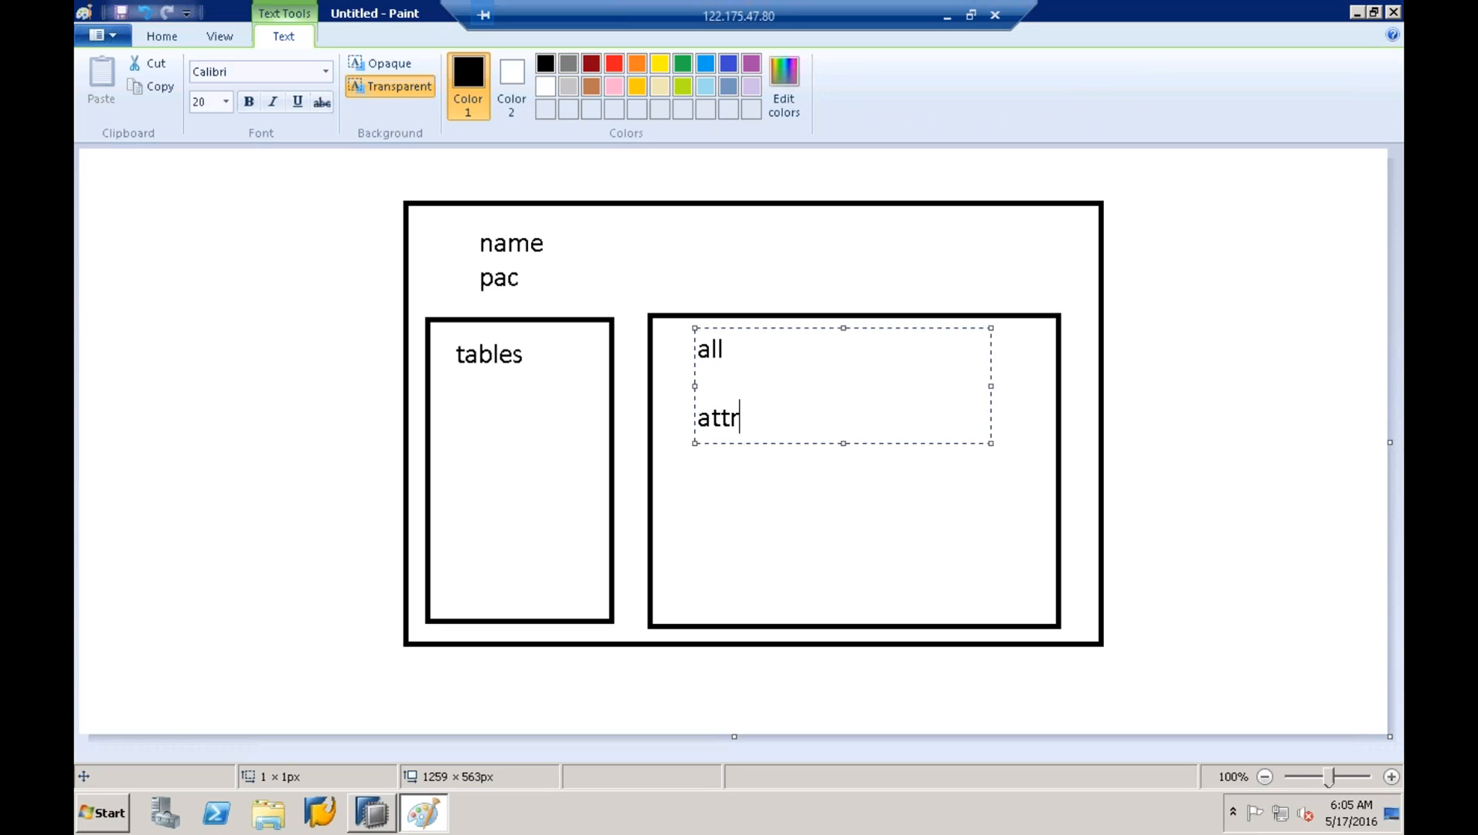
key(Return)
text(mes)
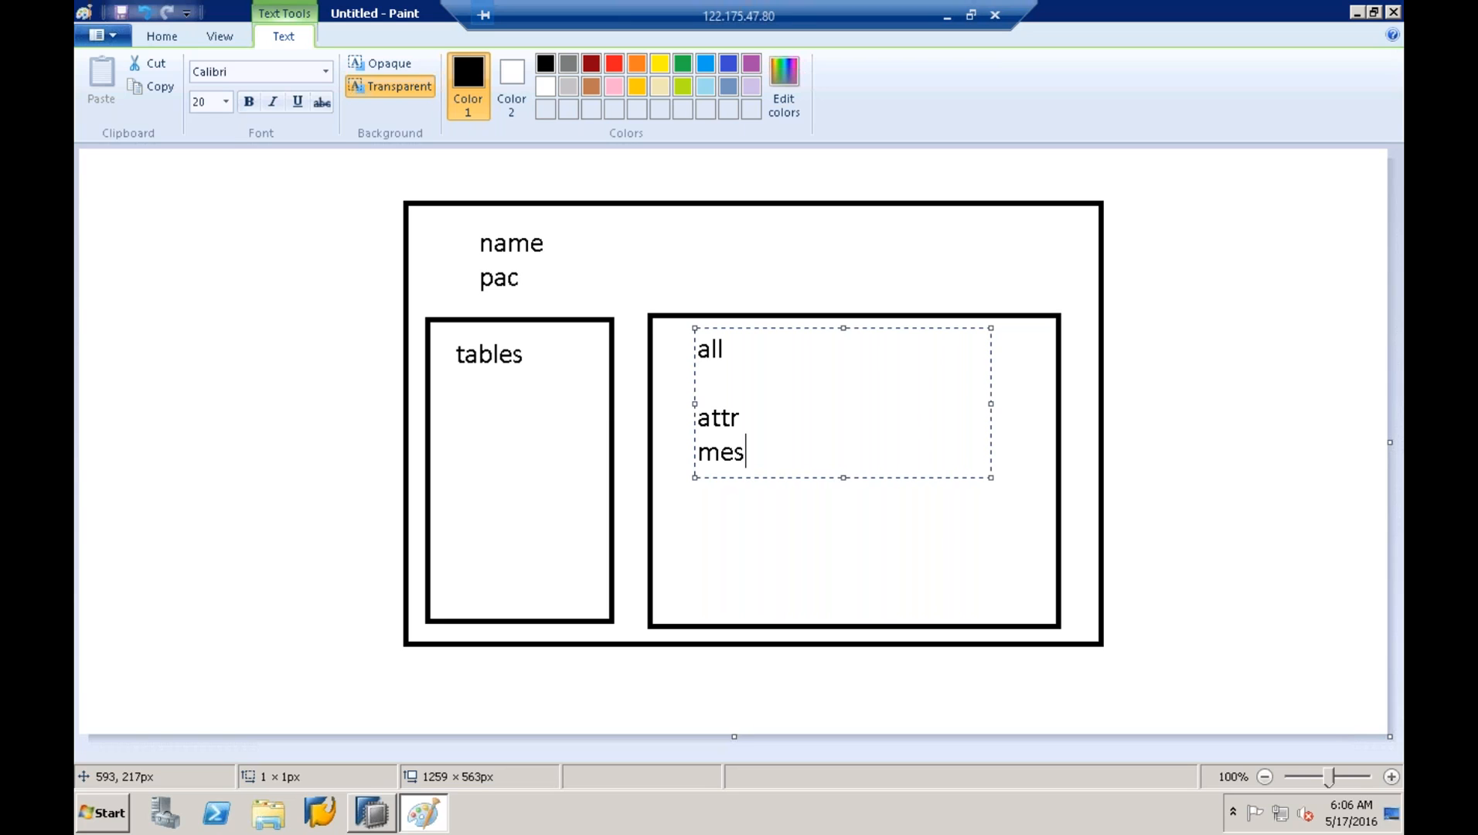
click(663, 522)
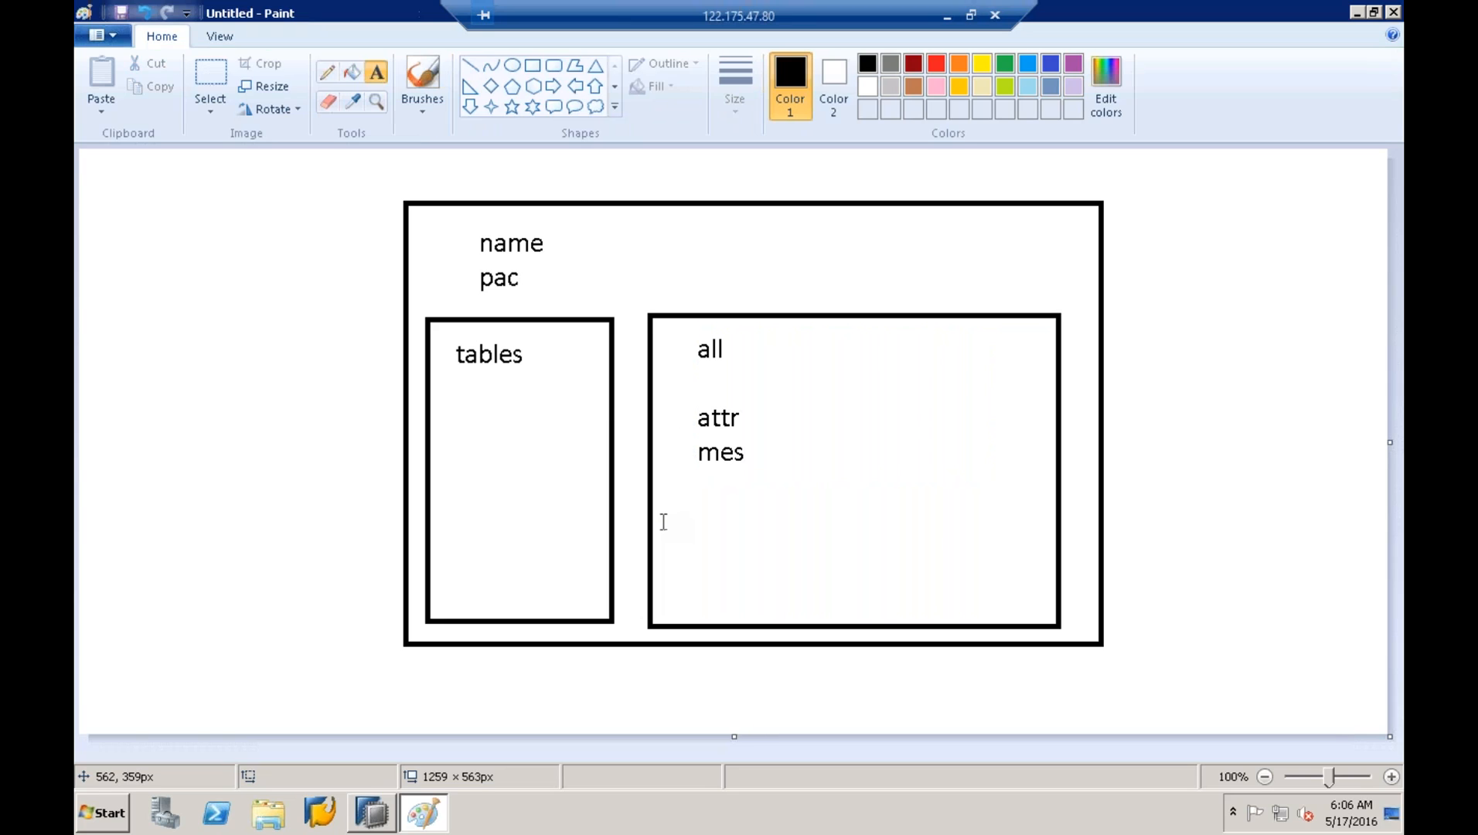
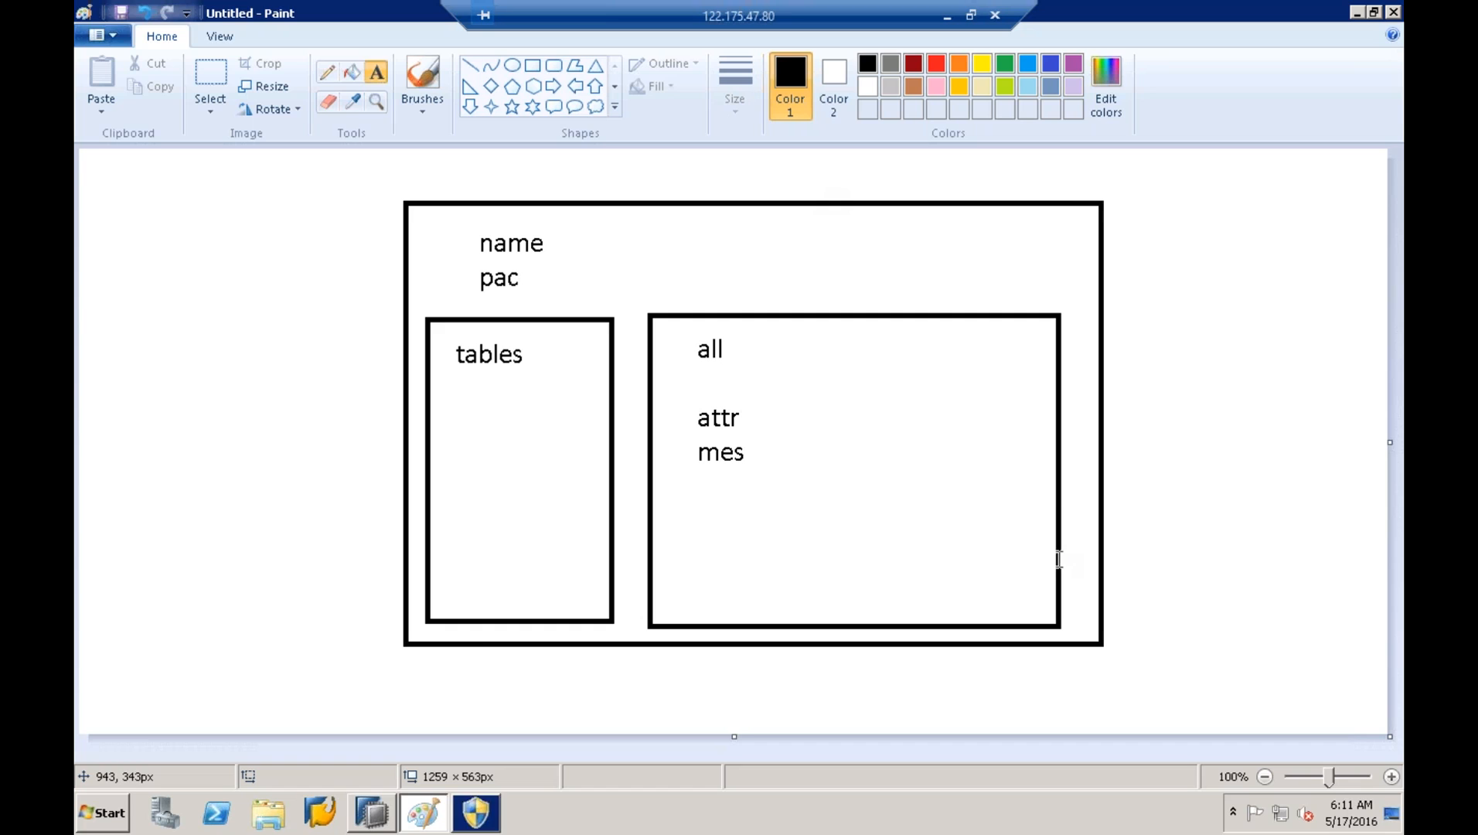
- Dismiss the Java updater permission prompt and bring SAP HANA Studio in front of Paint
click(477, 812)
key(Escape)
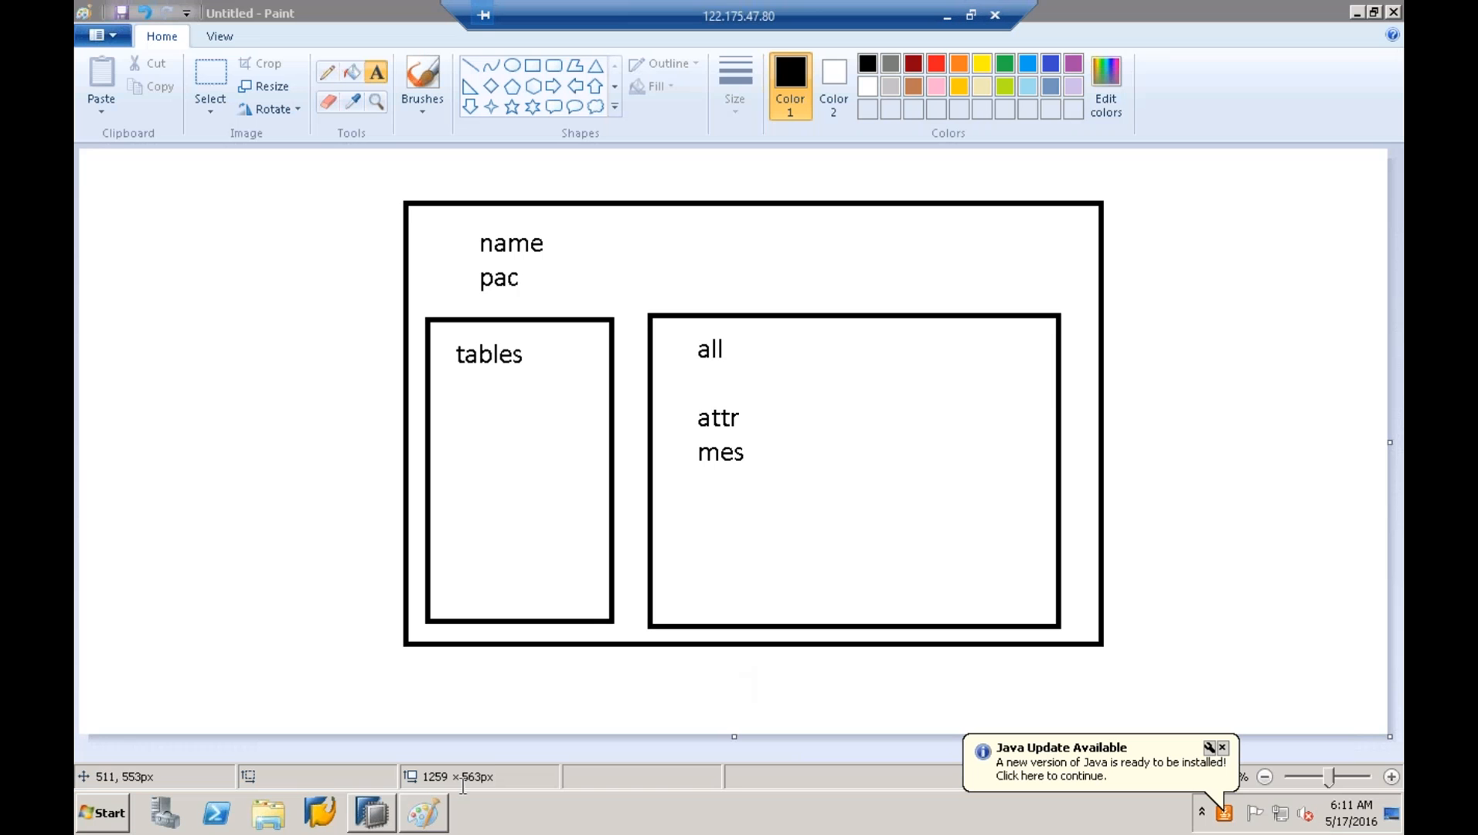
click(393, 808)
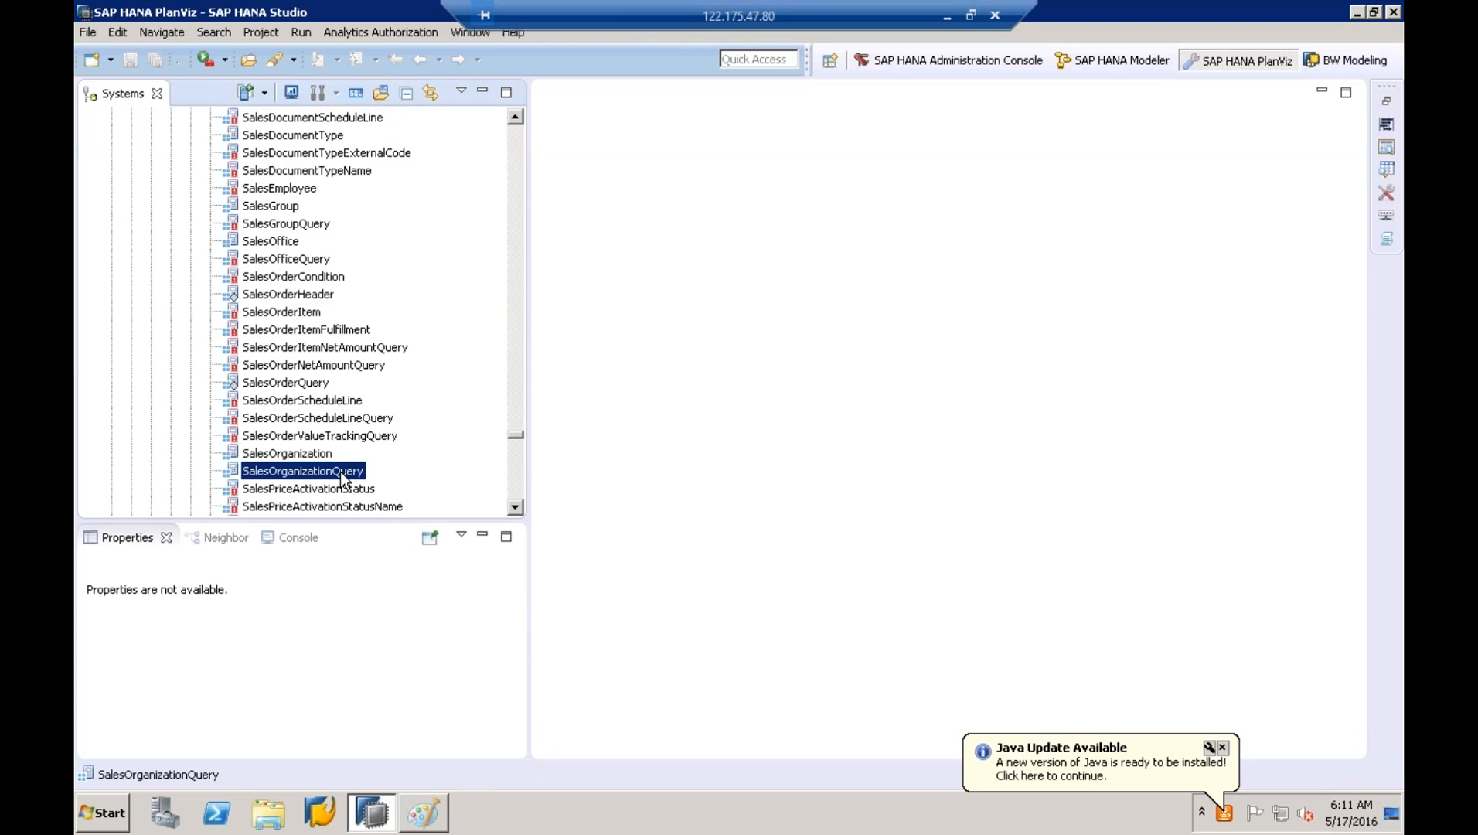
right_click(341, 476)
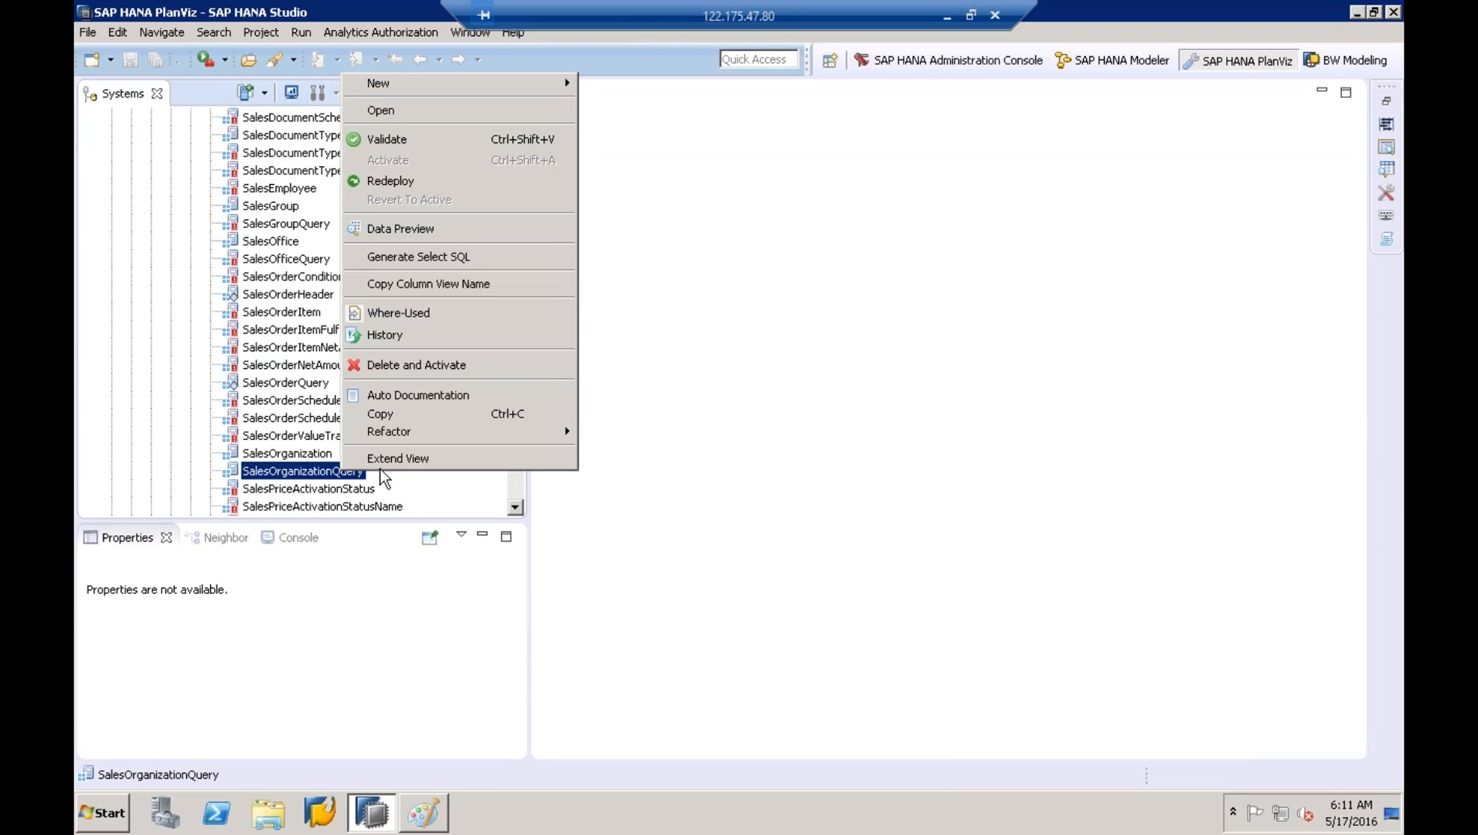
click(418, 459)
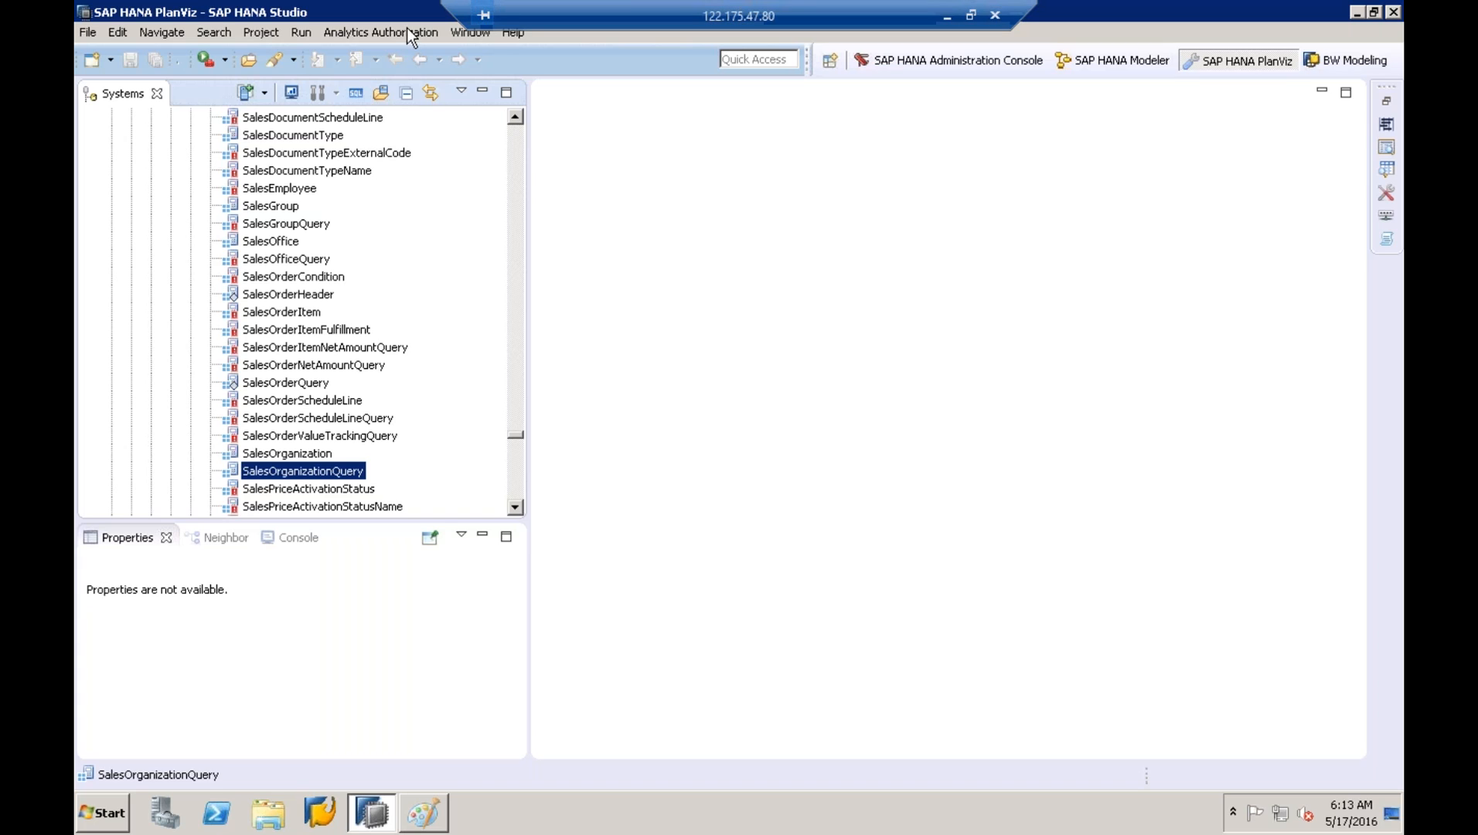
- Start a software update check from Help > Check for Updates
click(514, 33)
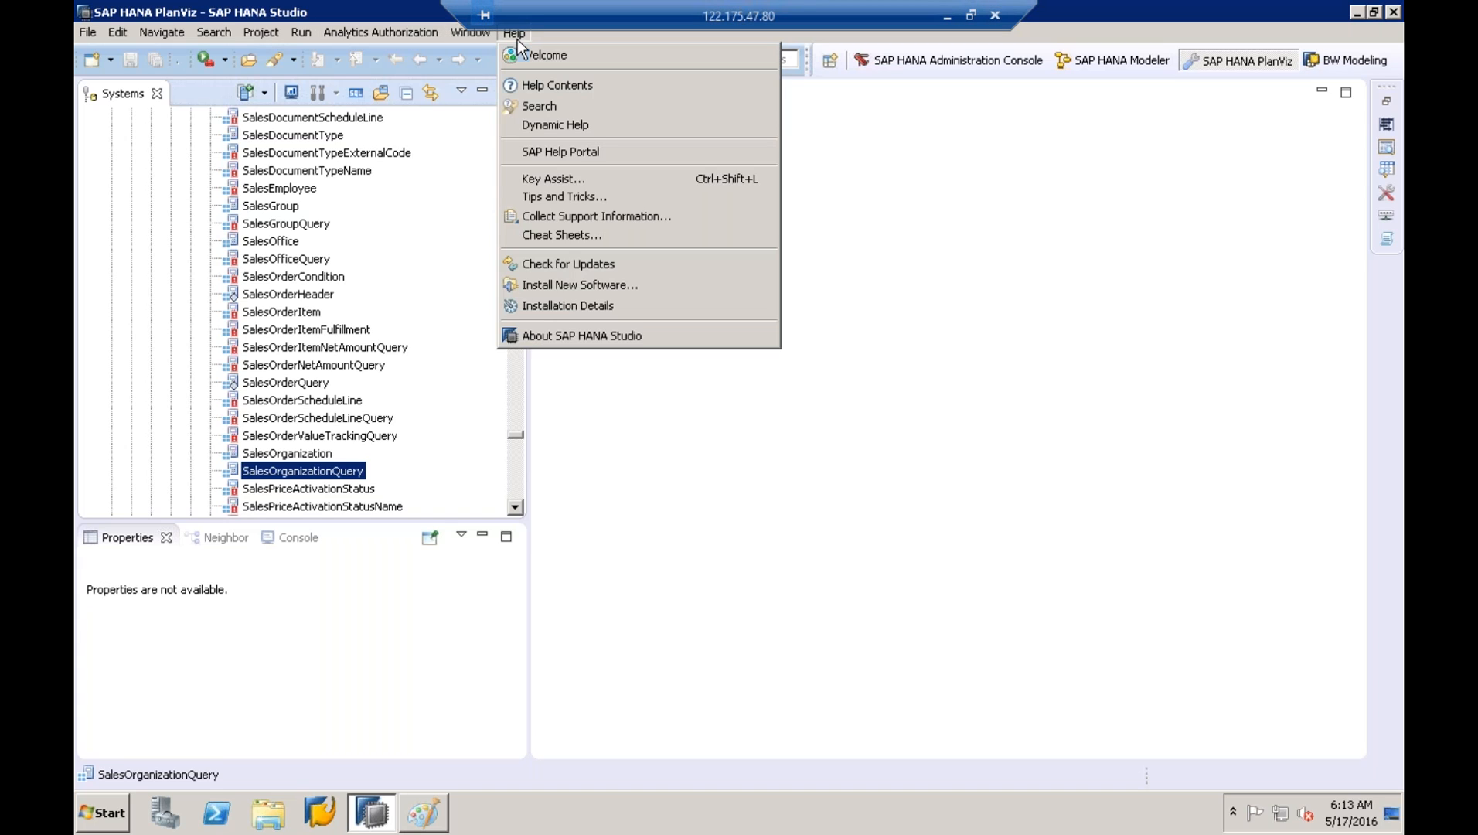
click(577, 264)
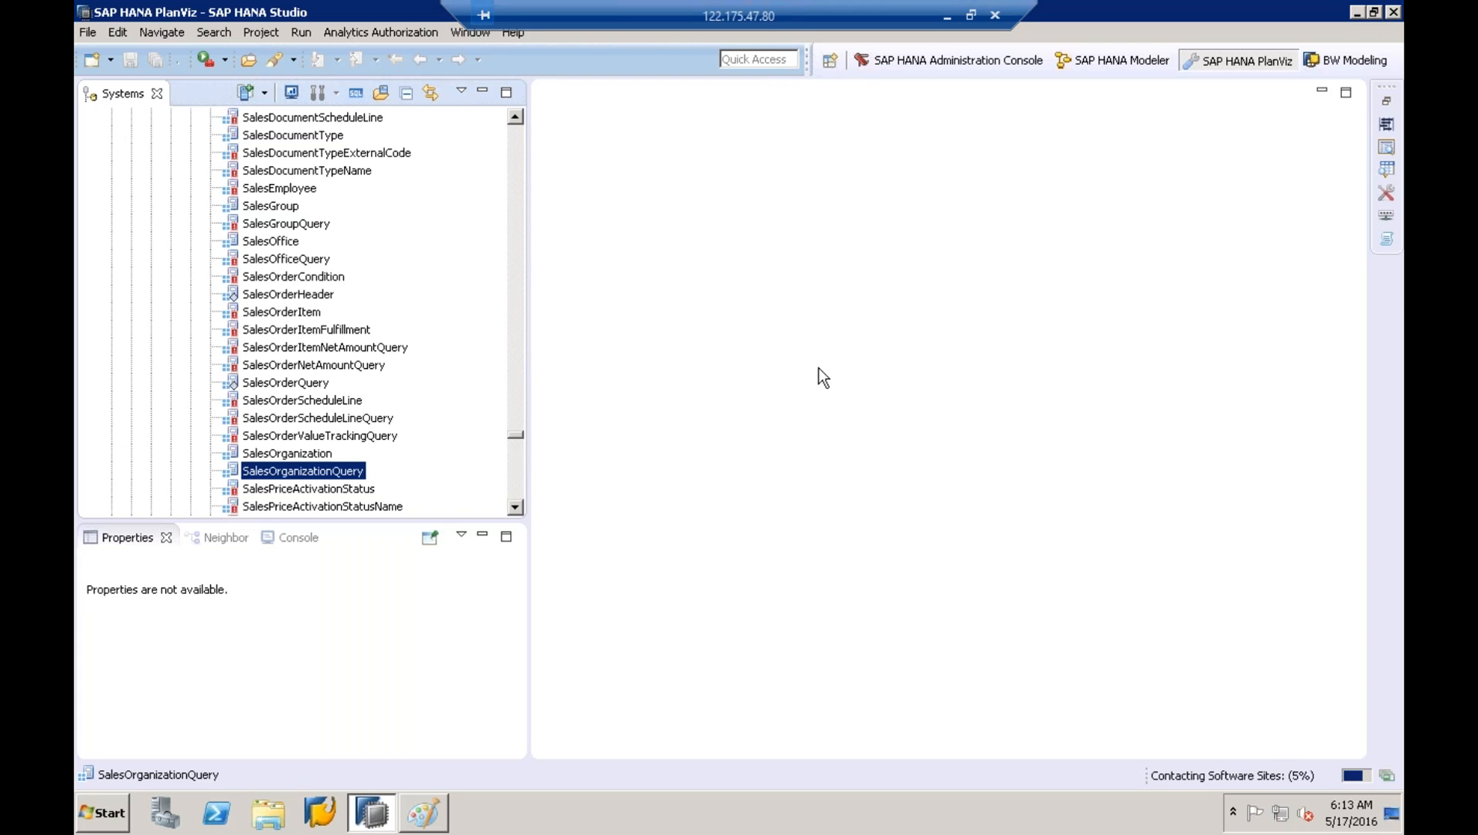
click(507, 39)
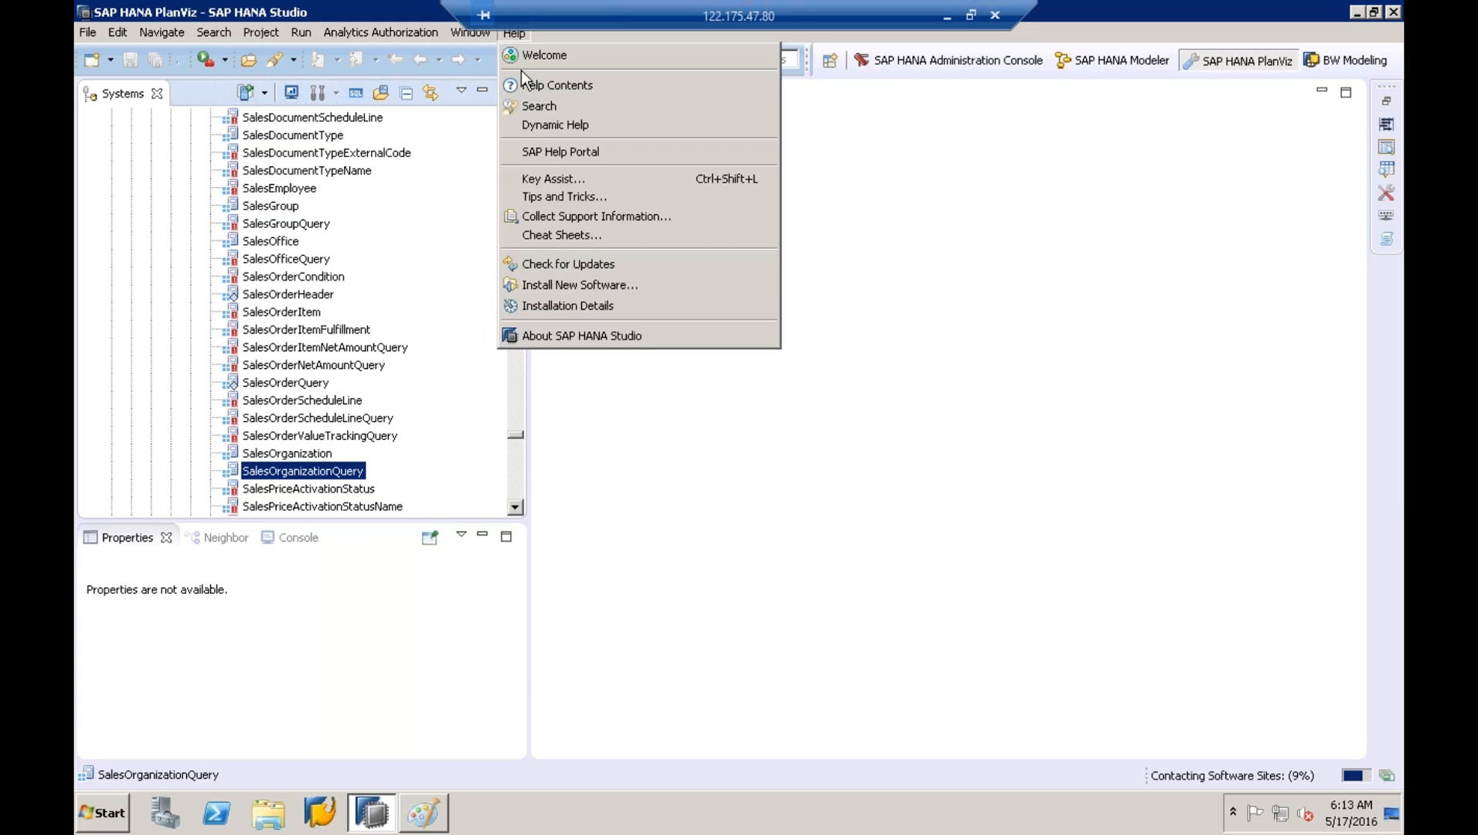
click(572, 267)
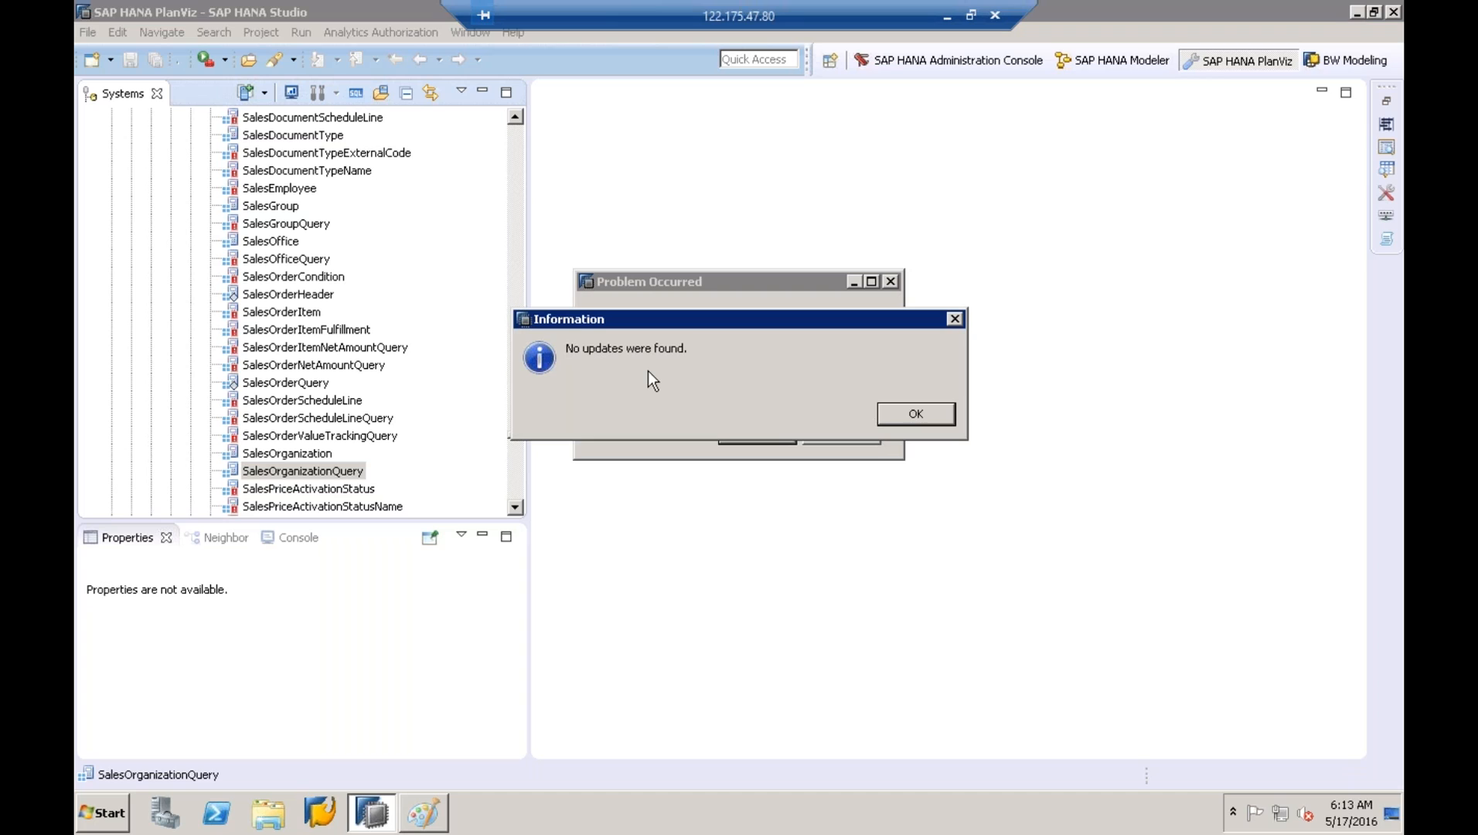
- Close 'No updates were found', view the 'Unable to read repository' details, then close the error
click(931, 410)
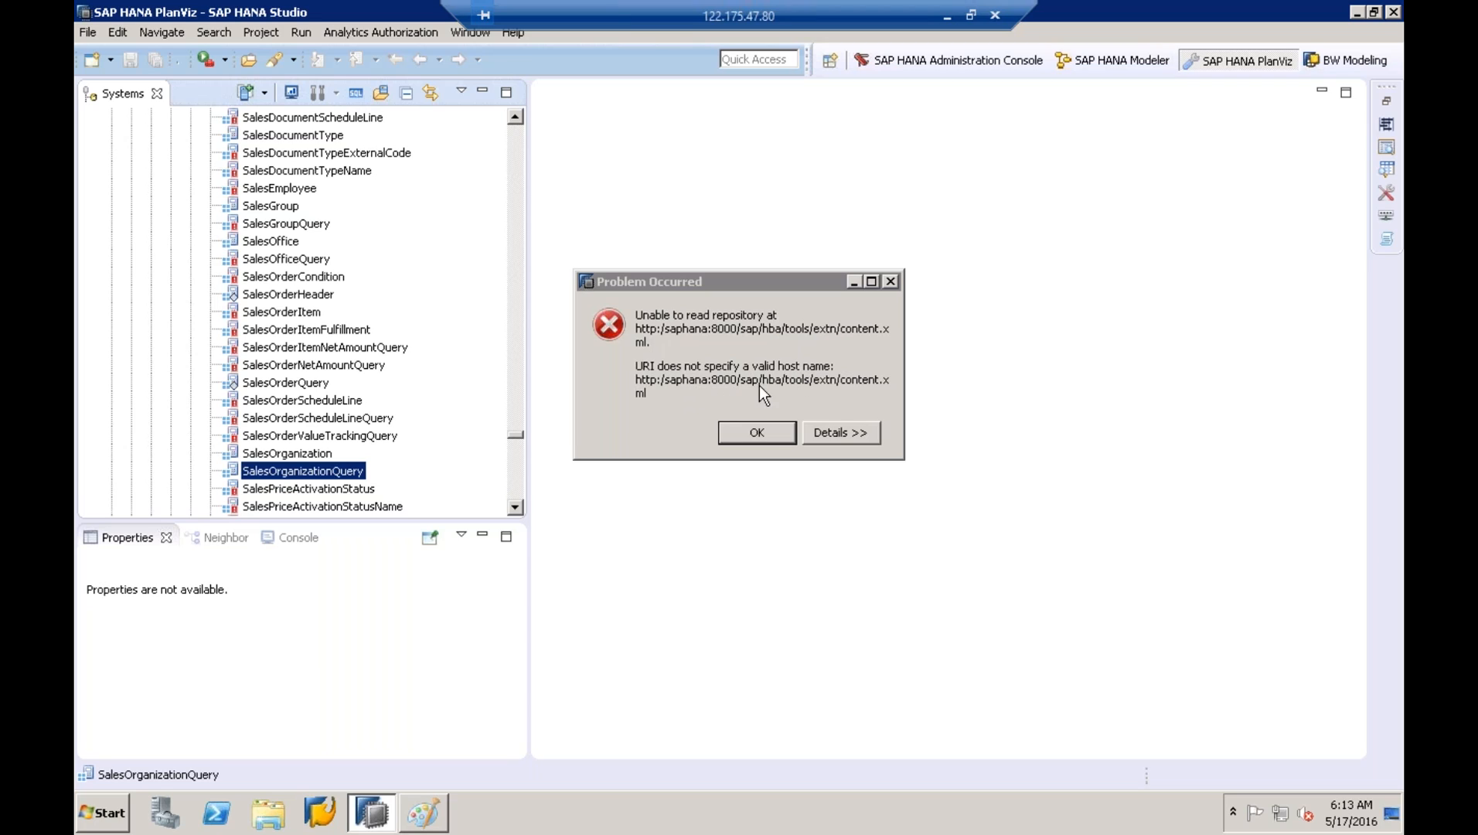
click(833, 440)
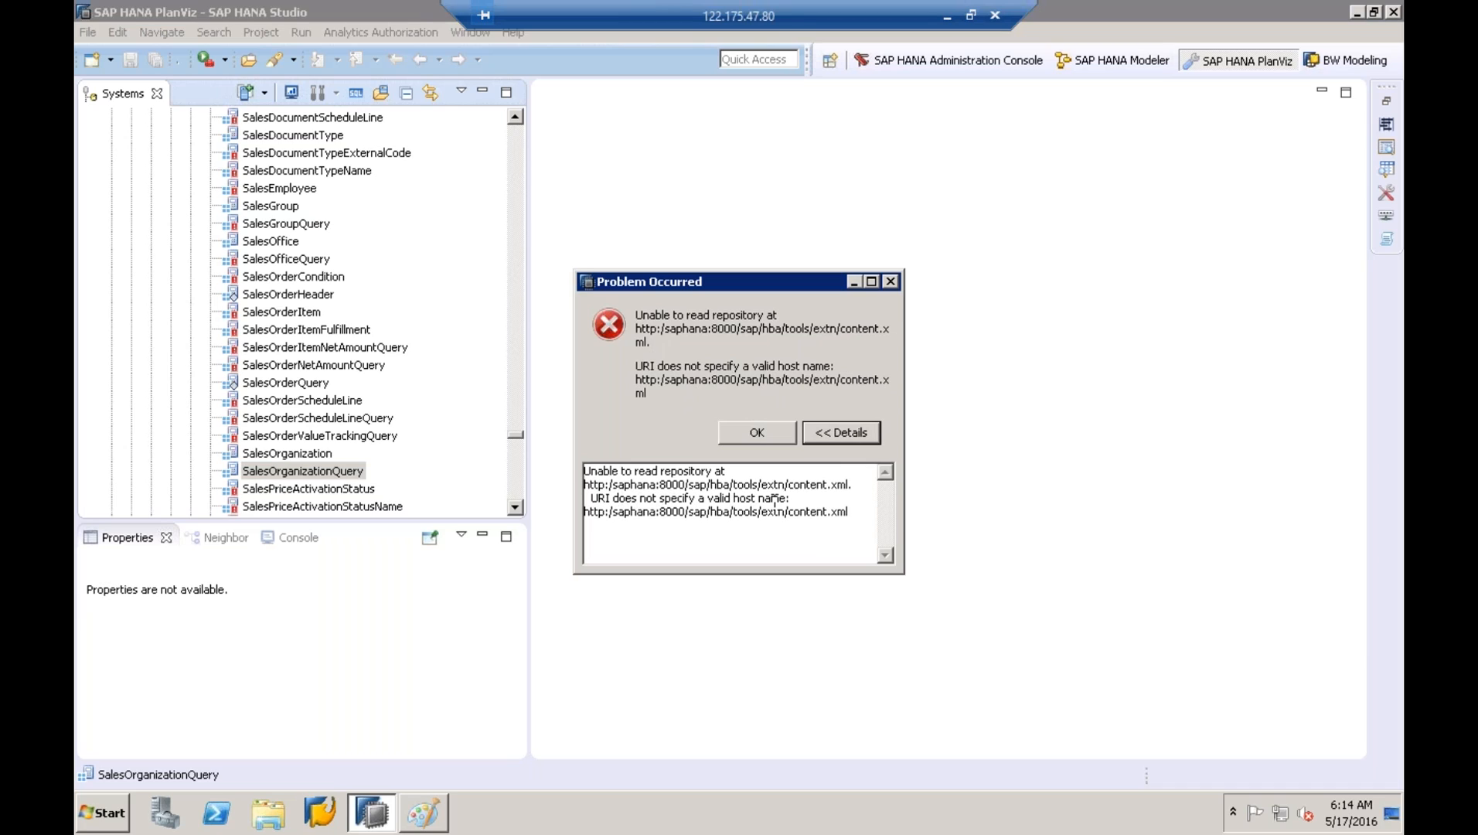
click(730, 443)
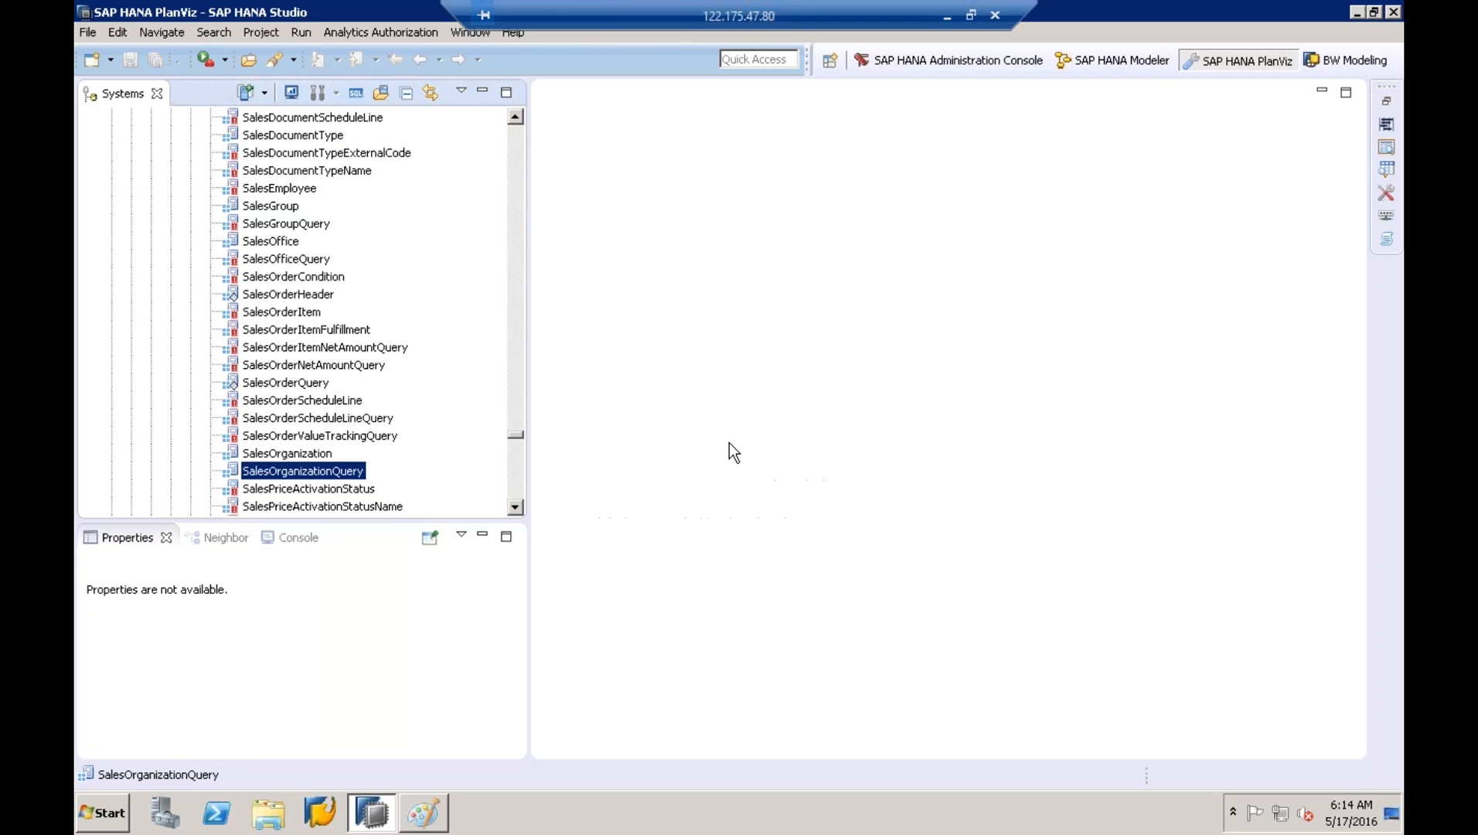
click(467, 37)
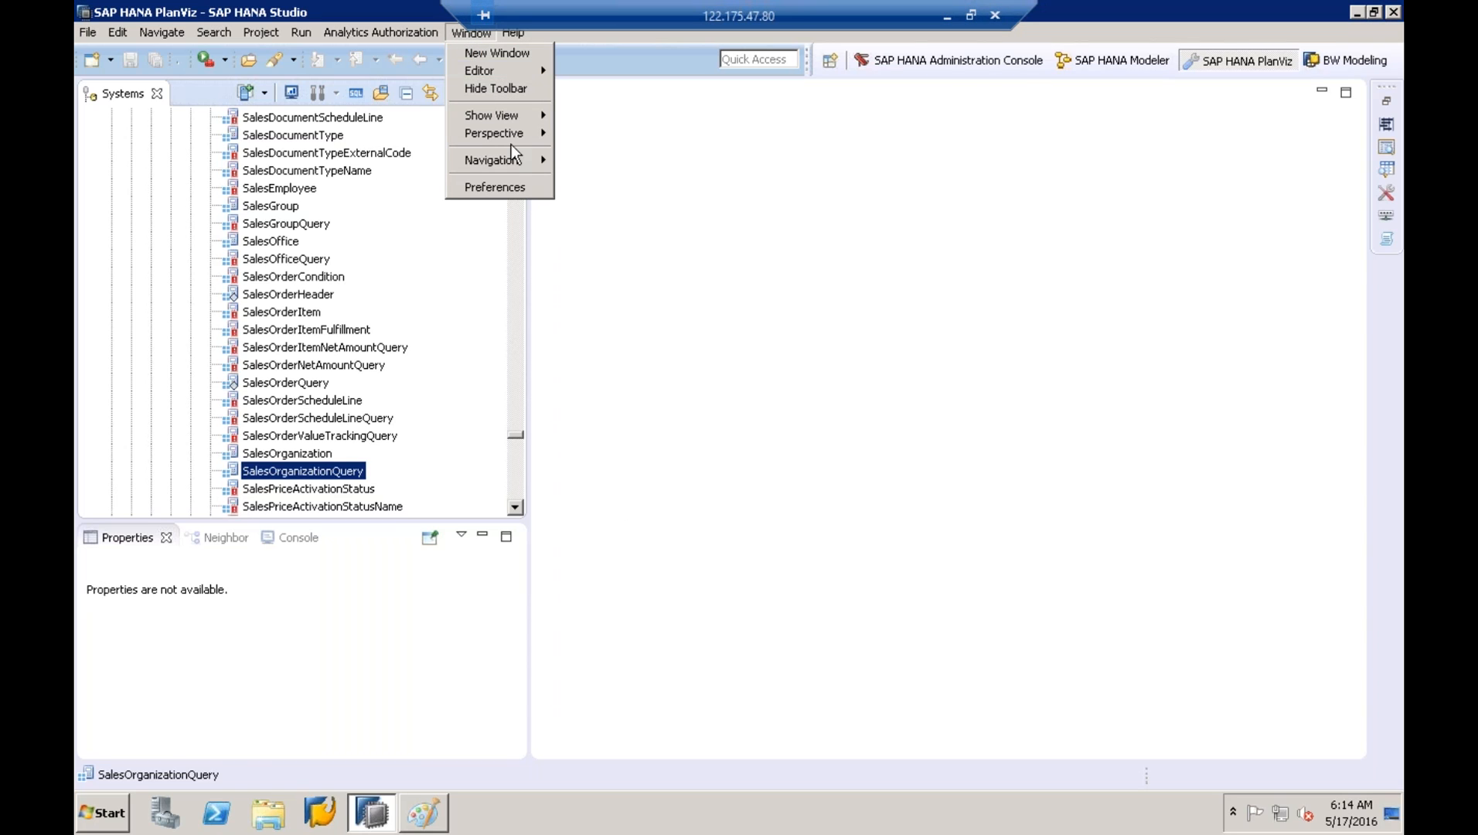
- Rerun Check for Updates and close the no-updates notice and the repository read error
click(517, 33)
click(516, 32)
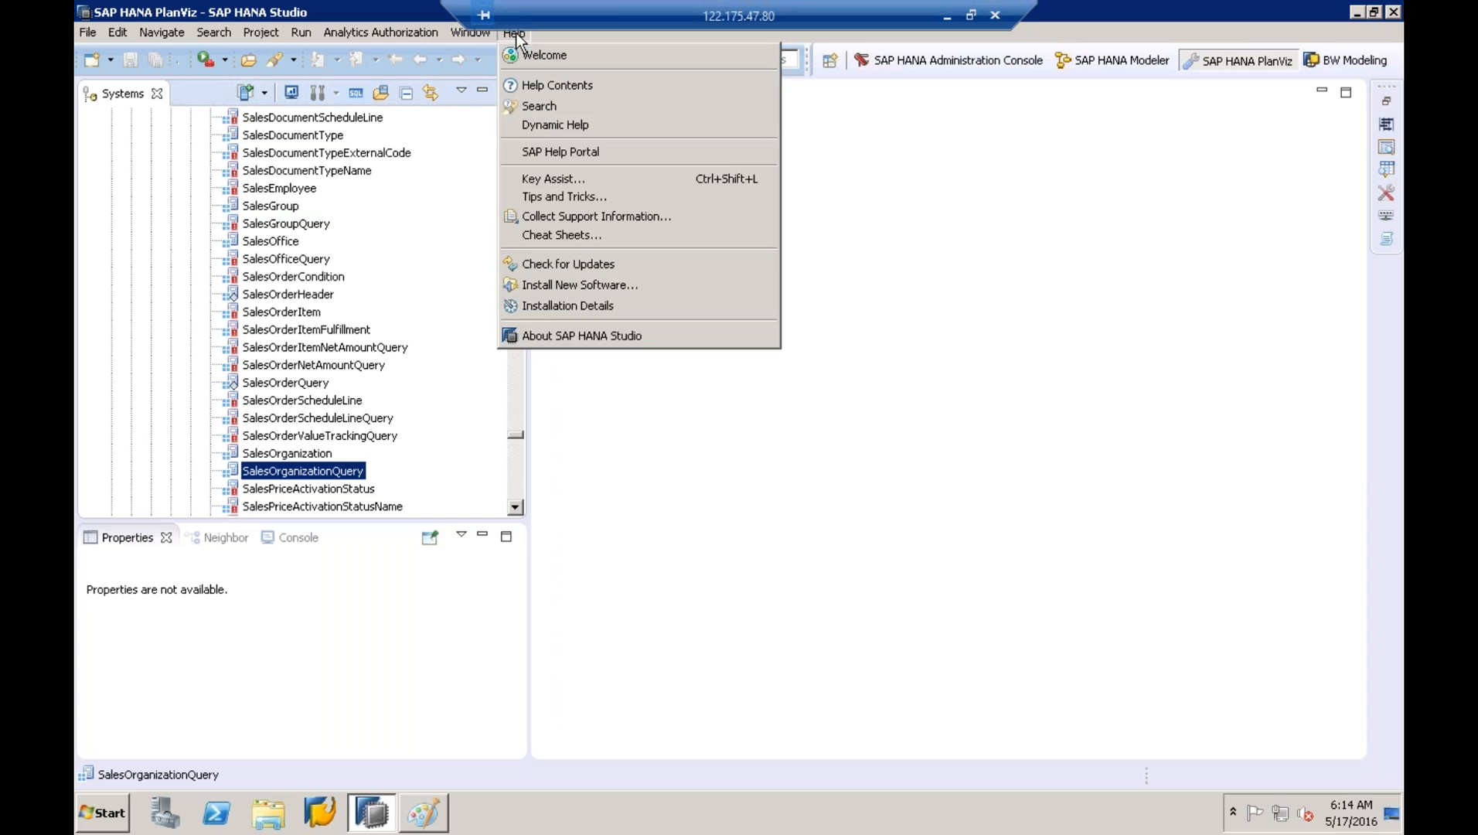
click(574, 269)
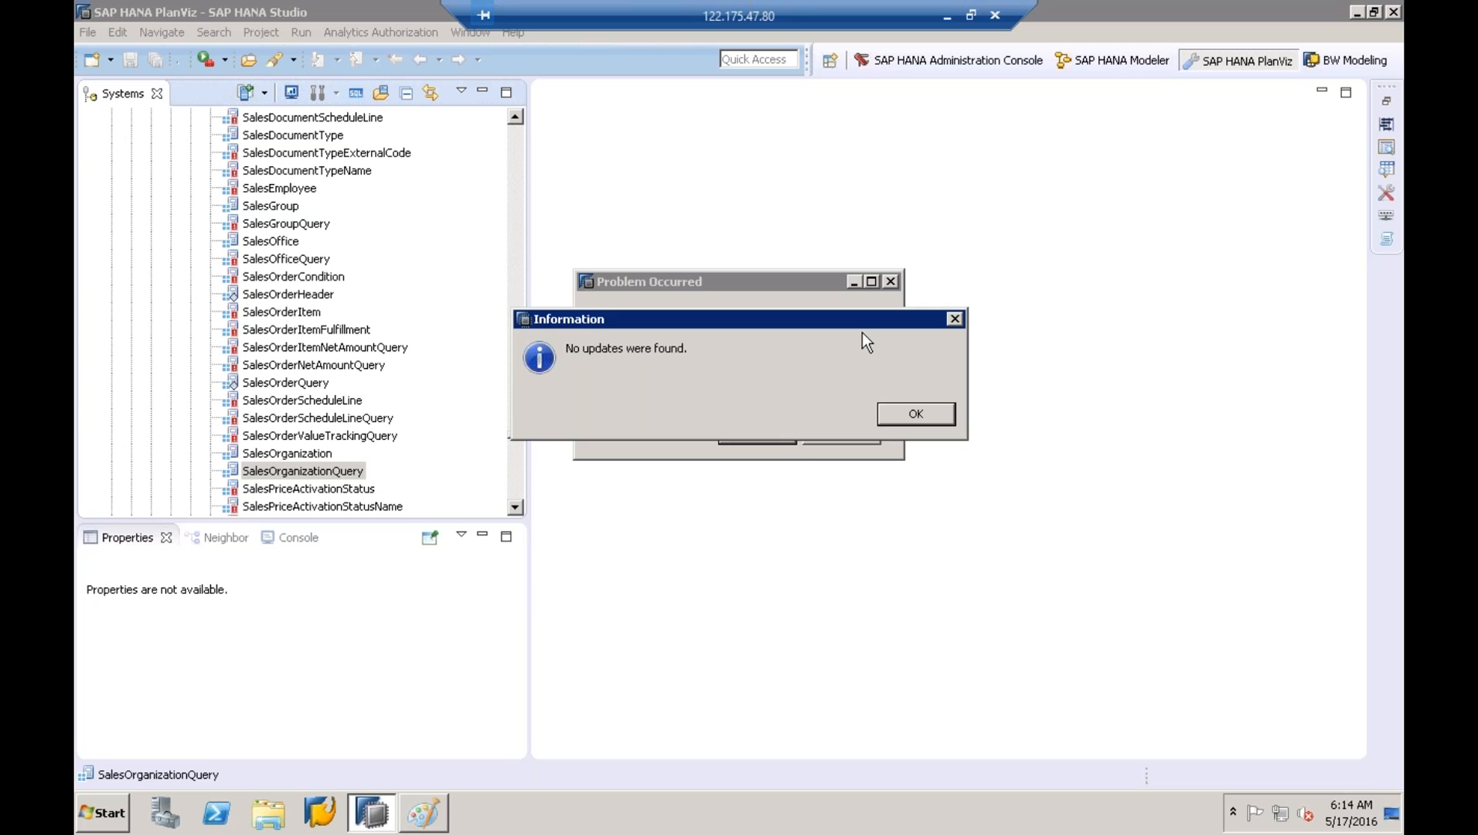
click(915, 413)
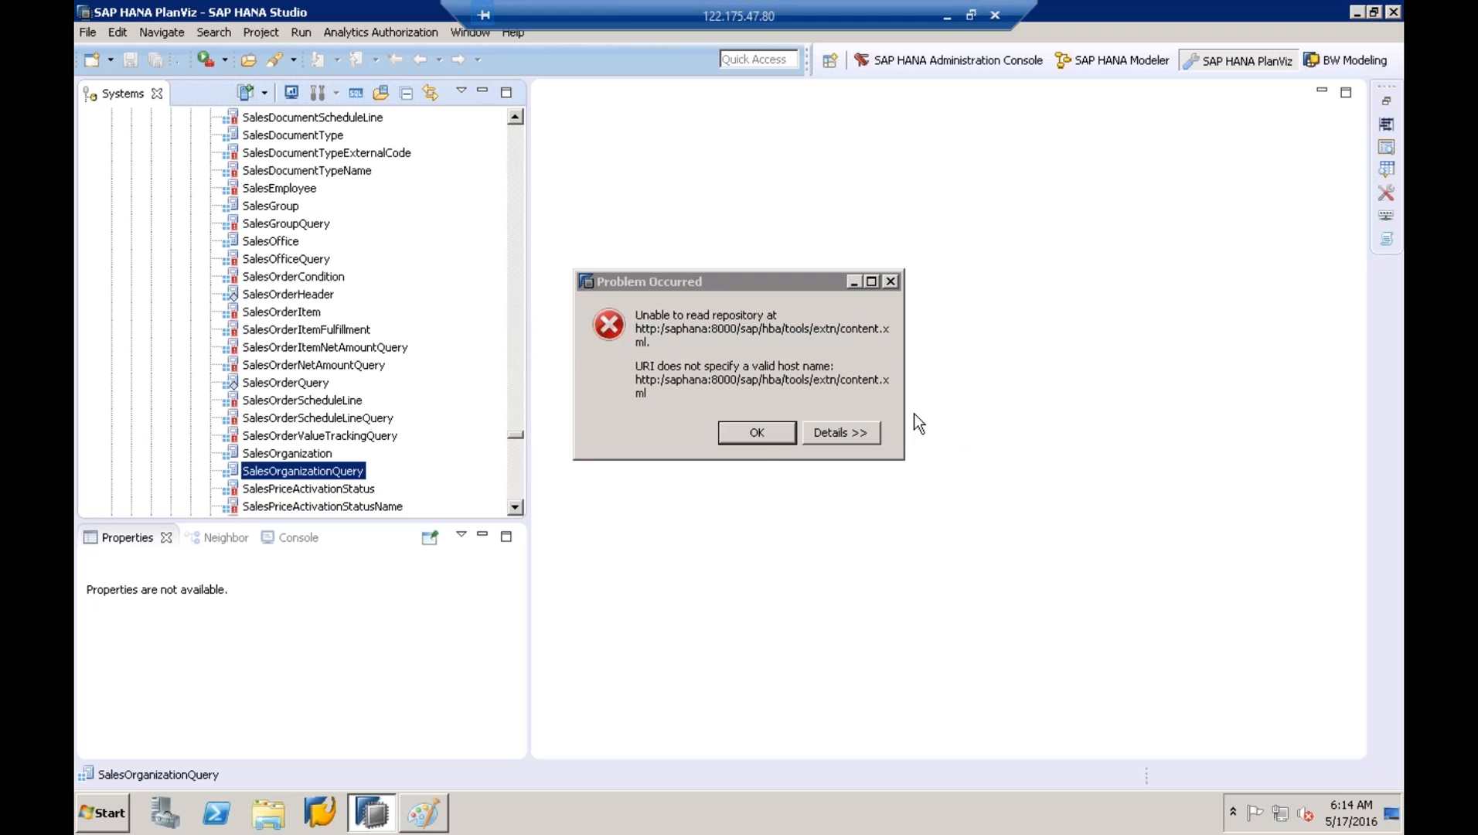
click(755, 436)
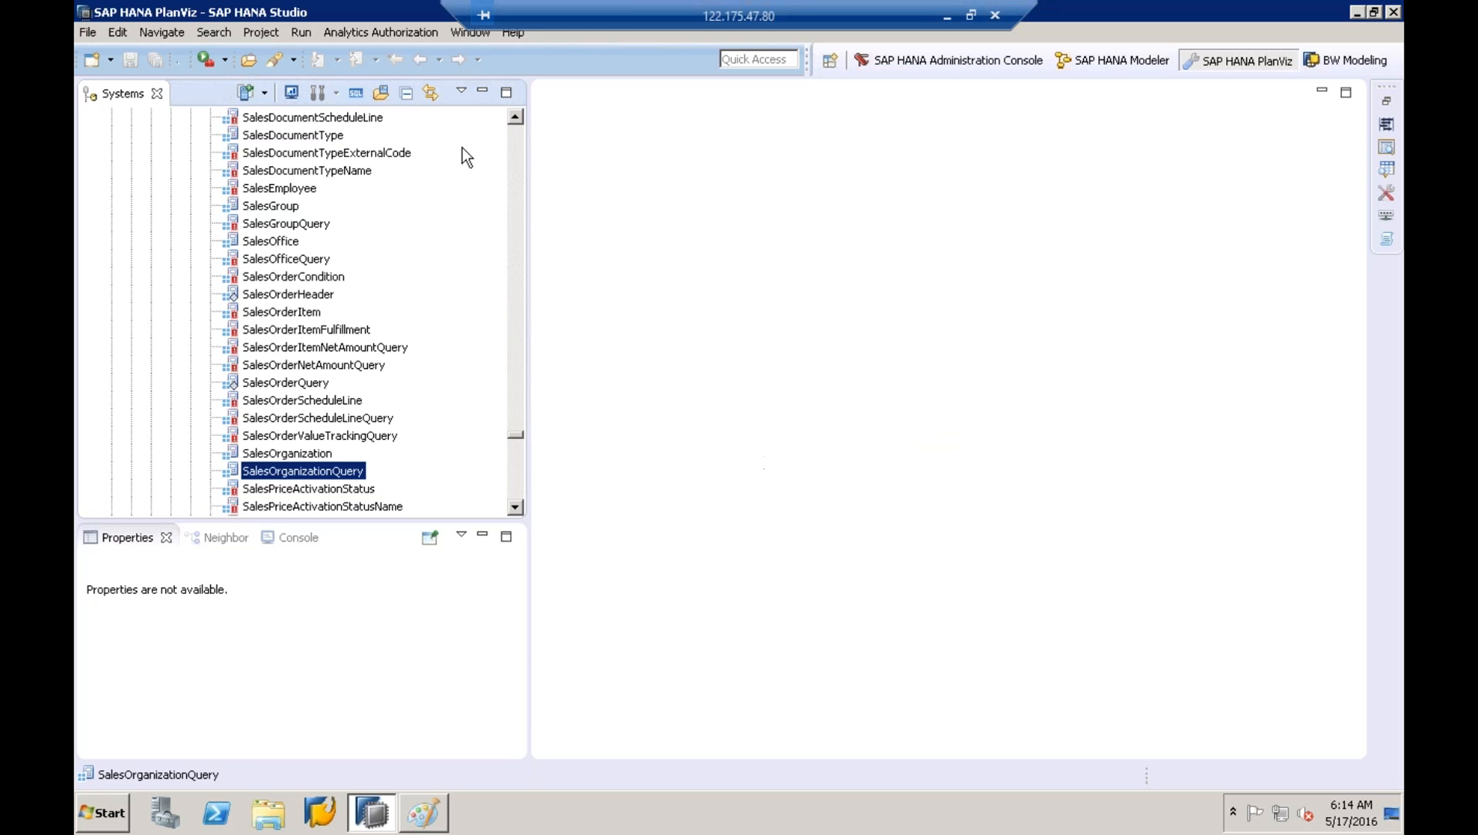
click(462, 34)
click(512, 188)
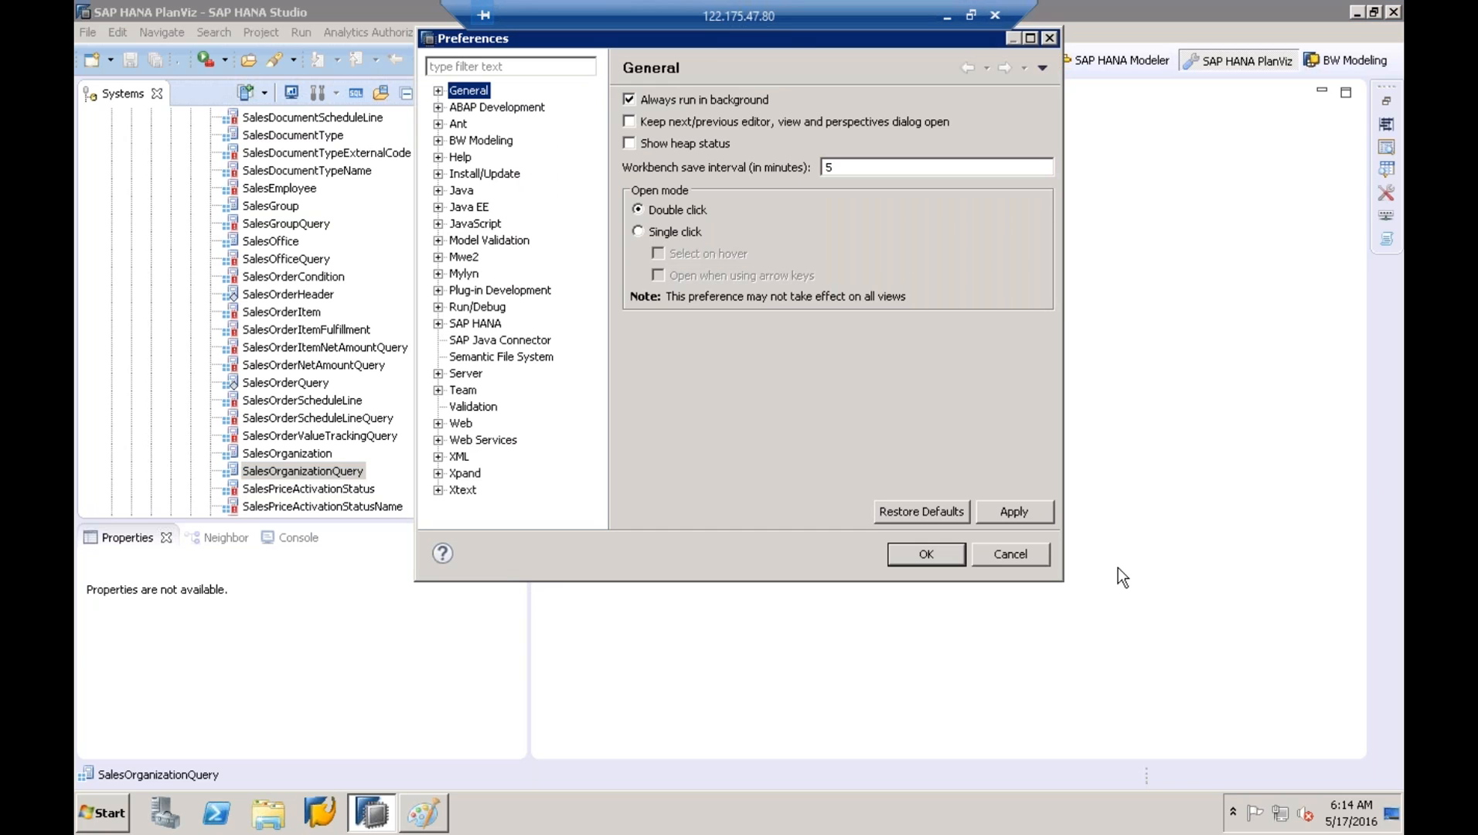
click(438, 291)
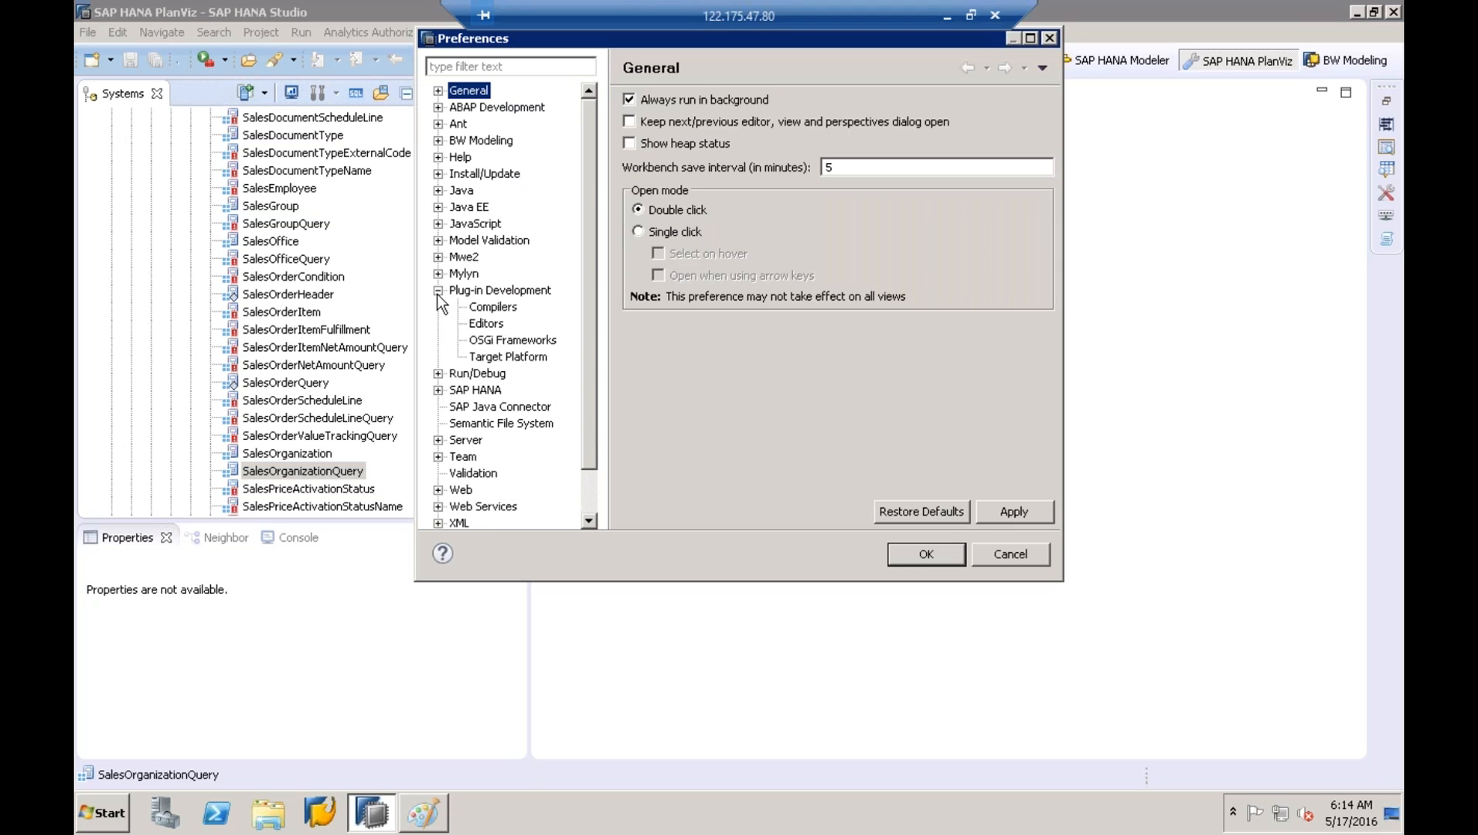
click(438, 291)
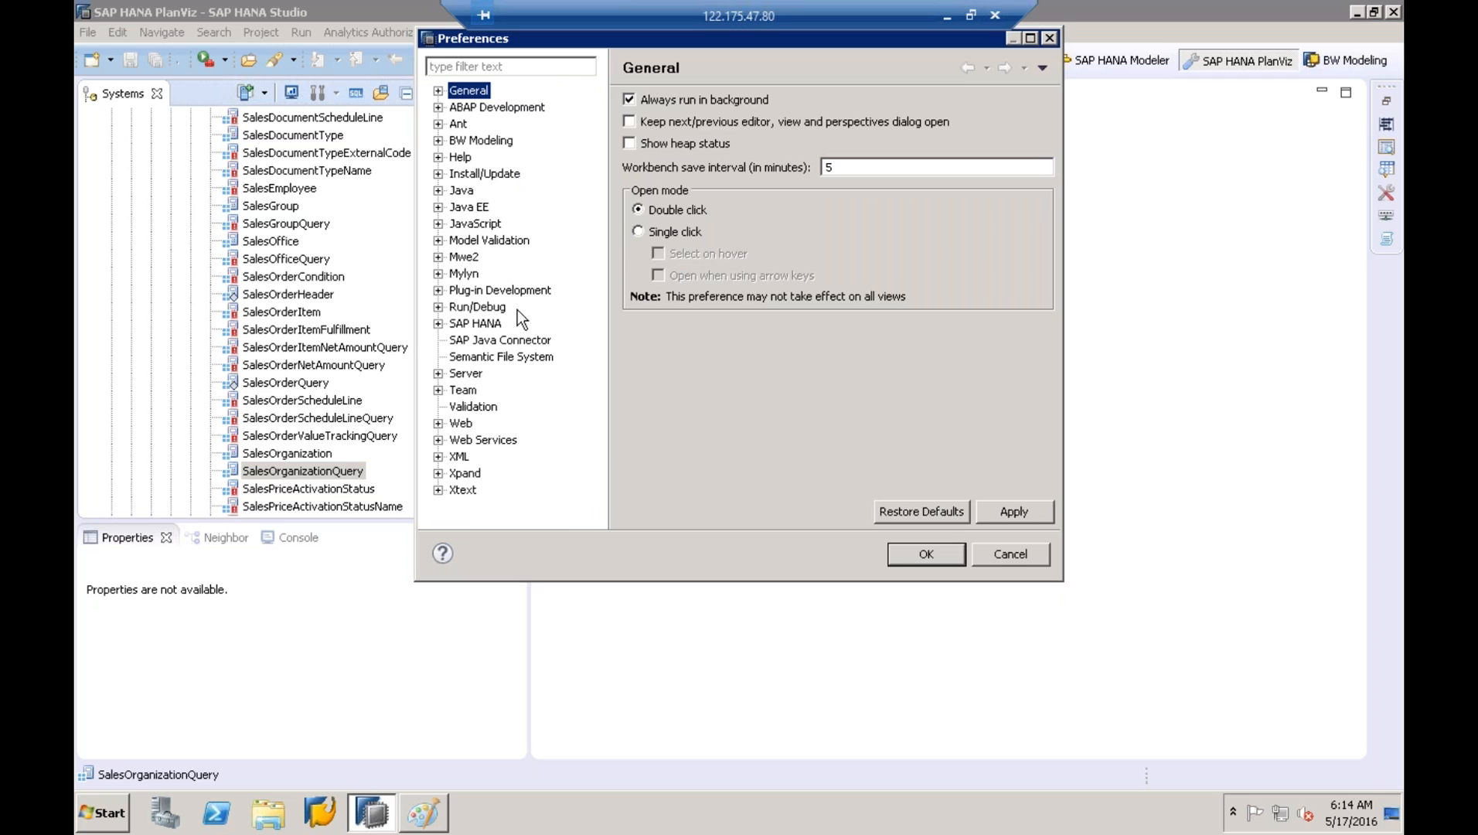
click(1011, 554)
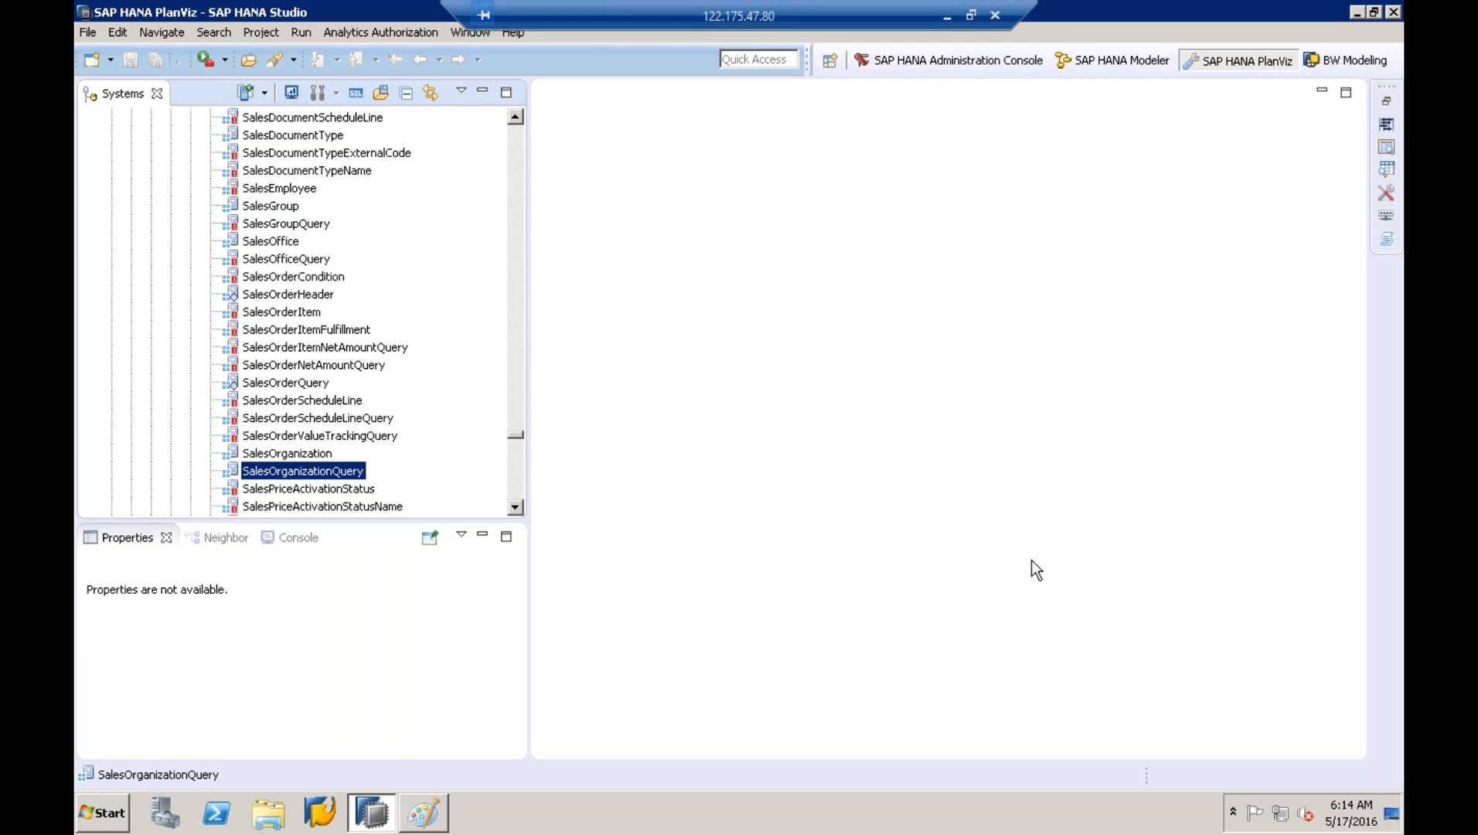